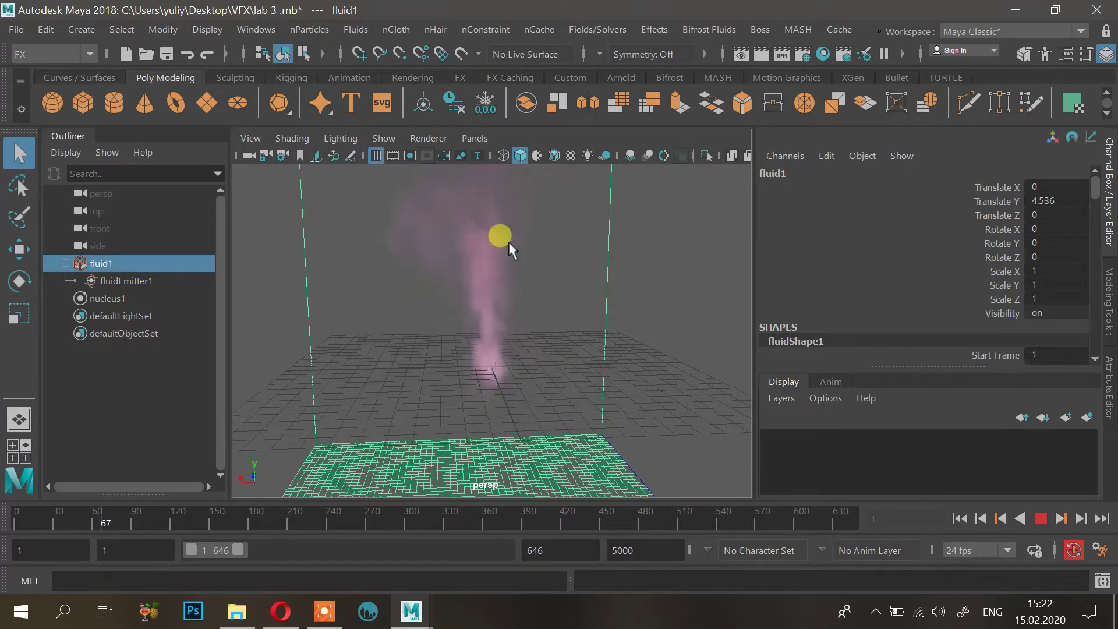
# Step: Stop the fluid playback, return to the first frame and create an nParticle volume emitter in the scene
pyautogui.click(1040, 518)
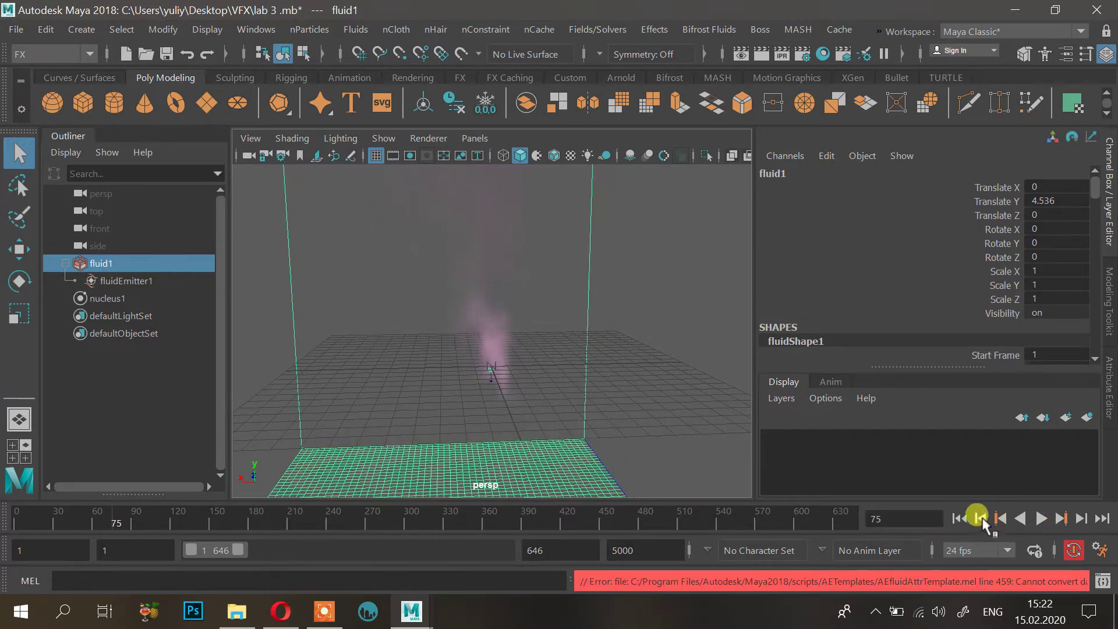
pyautogui.click(959, 518)
pyautogui.keyDown('alt'); pyautogui.moveTo(407, 244); pyautogui.dragTo(471, 287); pyautogui.keyUp('alt')
pyautogui.scroll(3, 471, 286)
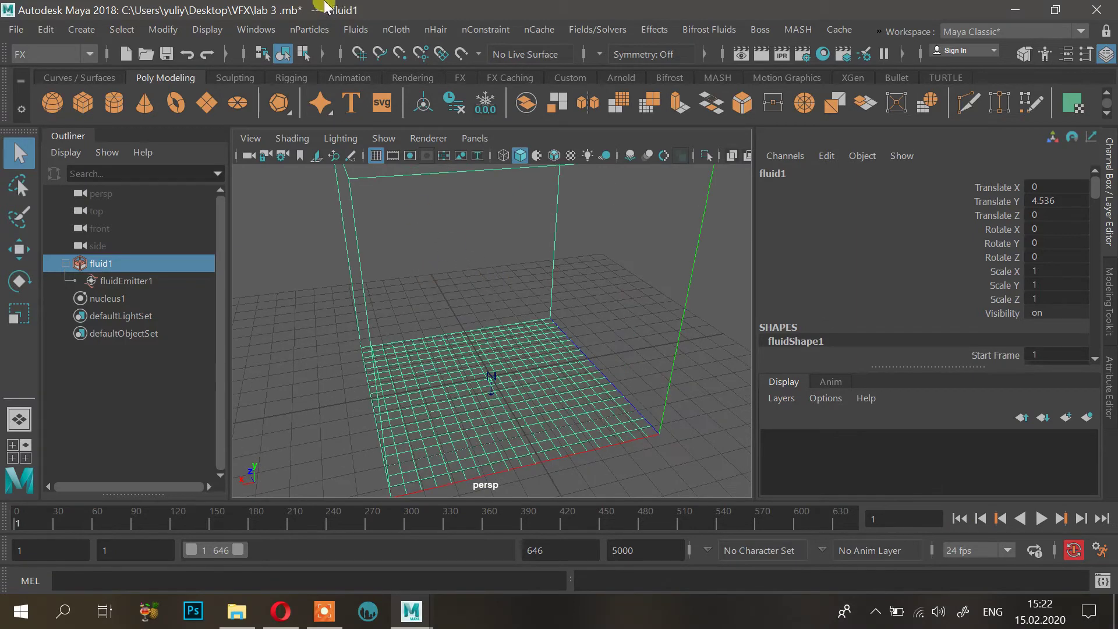
pyautogui.click(310, 36)
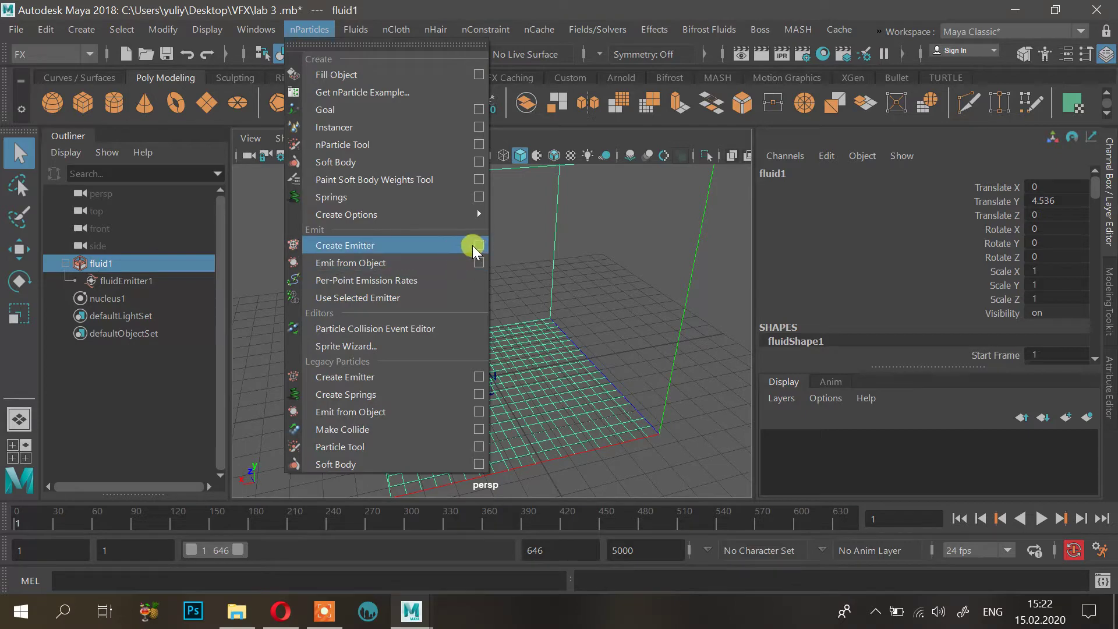
pyautogui.click(442, 245)
# Step: Play the simulation from the start to examine the emitted particles beside the smoke, and rewind to frame 1
pyautogui.keyDown('alt'); pyautogui.moveTo(482, 279); pyautogui.dragTo(361, 341); pyautogui.keyUp('alt')
pyautogui.click(975, 517)
pyautogui.click(1039, 518)
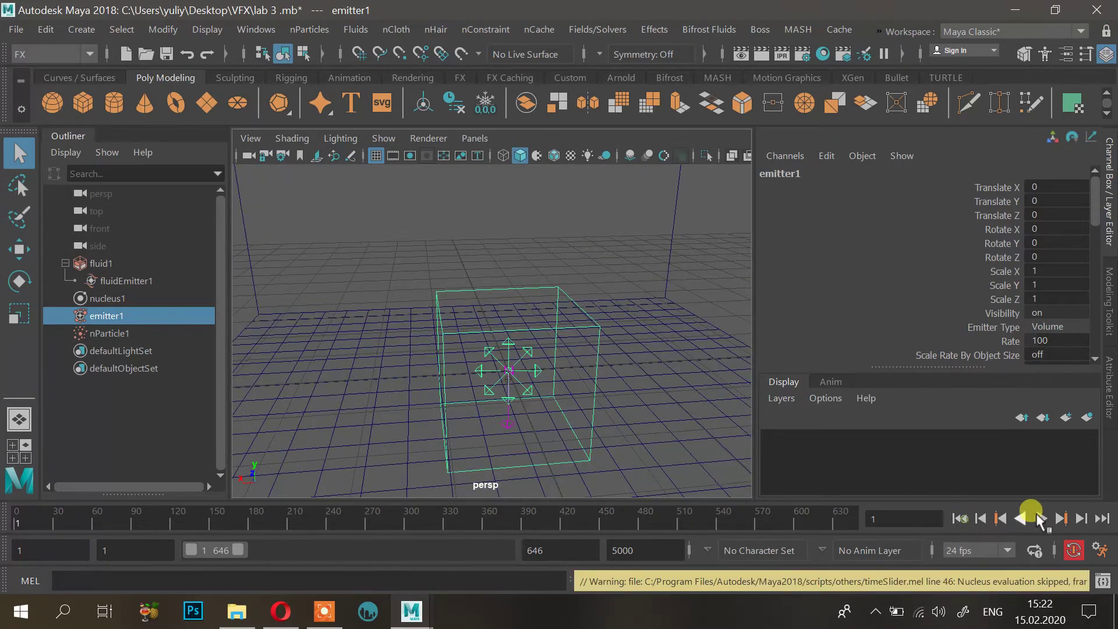
pyautogui.press('a')
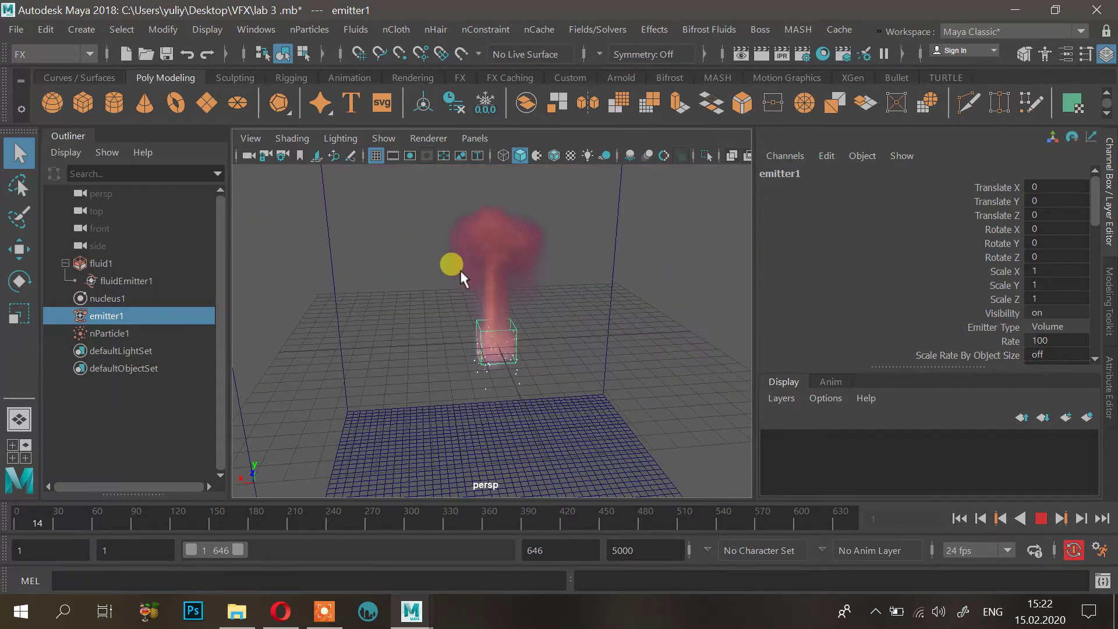
pyautogui.keyDown('alt'); pyautogui.moveTo(489, 260); pyautogui.dragTo(604, 357, button='right'); pyautogui.keyUp('alt')
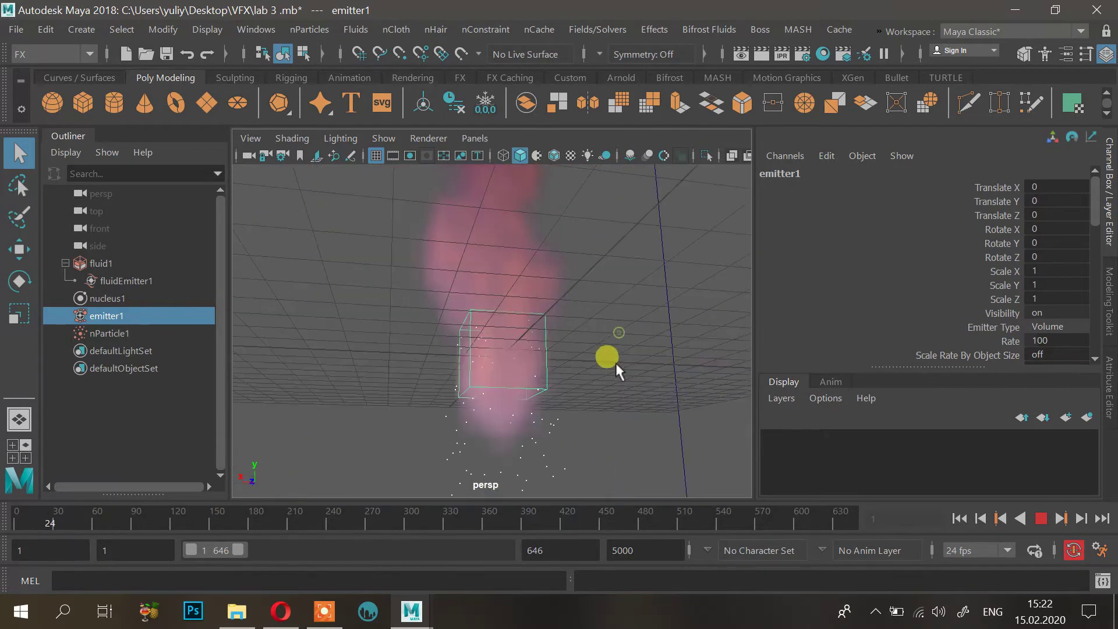
pyautogui.keyDown('alt'); pyautogui.moveTo(604, 357); pyautogui.dragTo(483, 297); pyautogui.keyUp('alt')
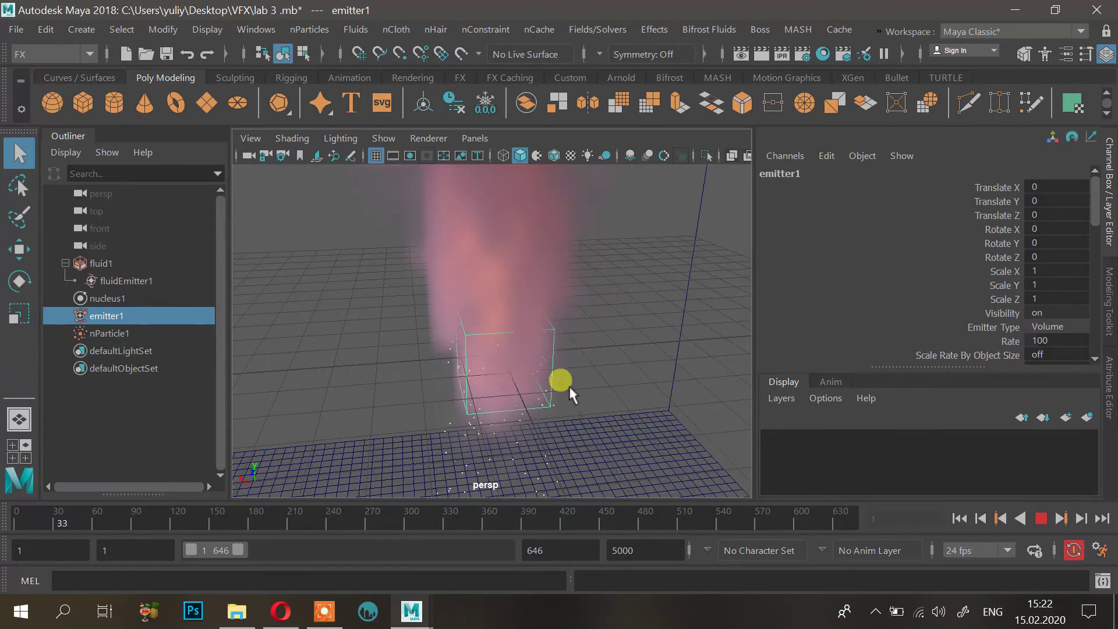
pyautogui.keyDown('alt'); pyautogui.moveTo(543, 208); pyautogui.dragTo(990, 469); pyautogui.keyUp('alt')
pyautogui.click(1041, 518)
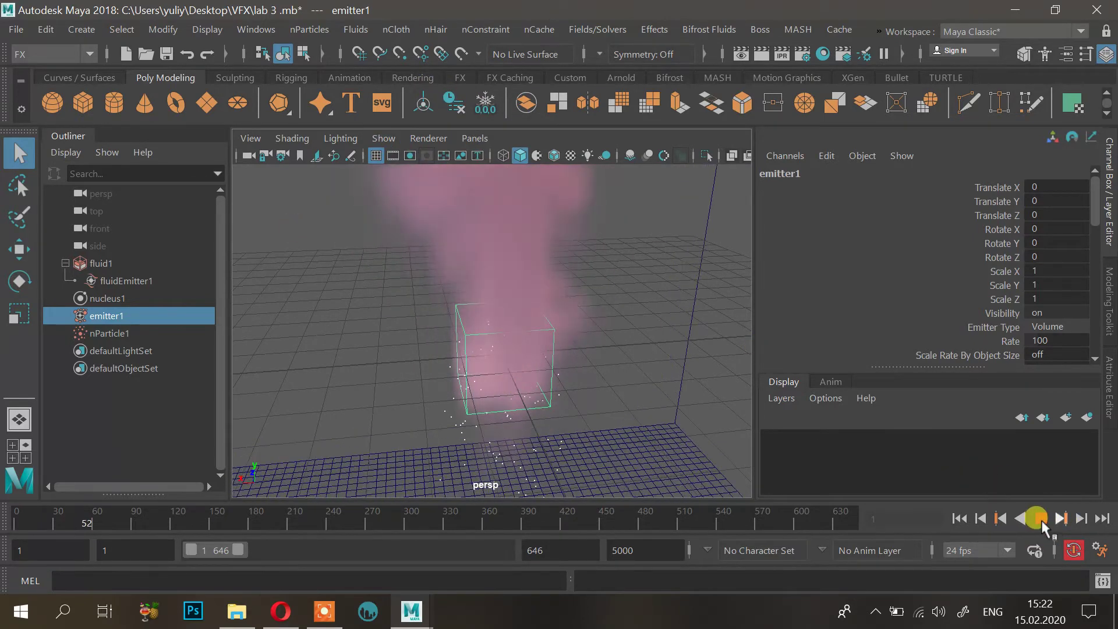
pyautogui.click(463, 347)
pyautogui.click(127, 317)
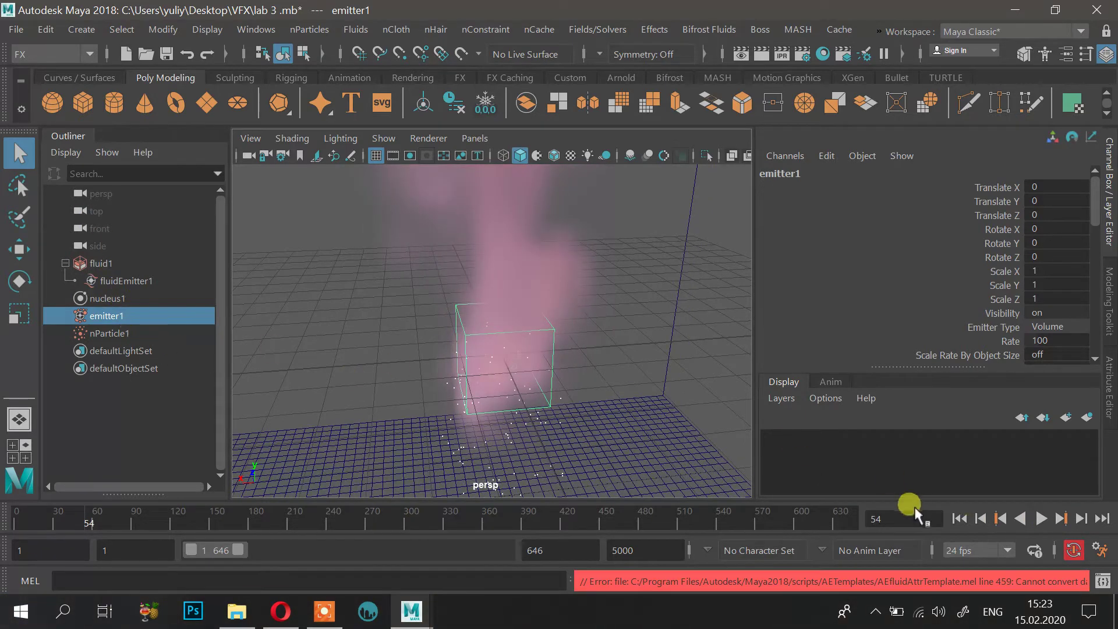
pyautogui.click(960, 518)
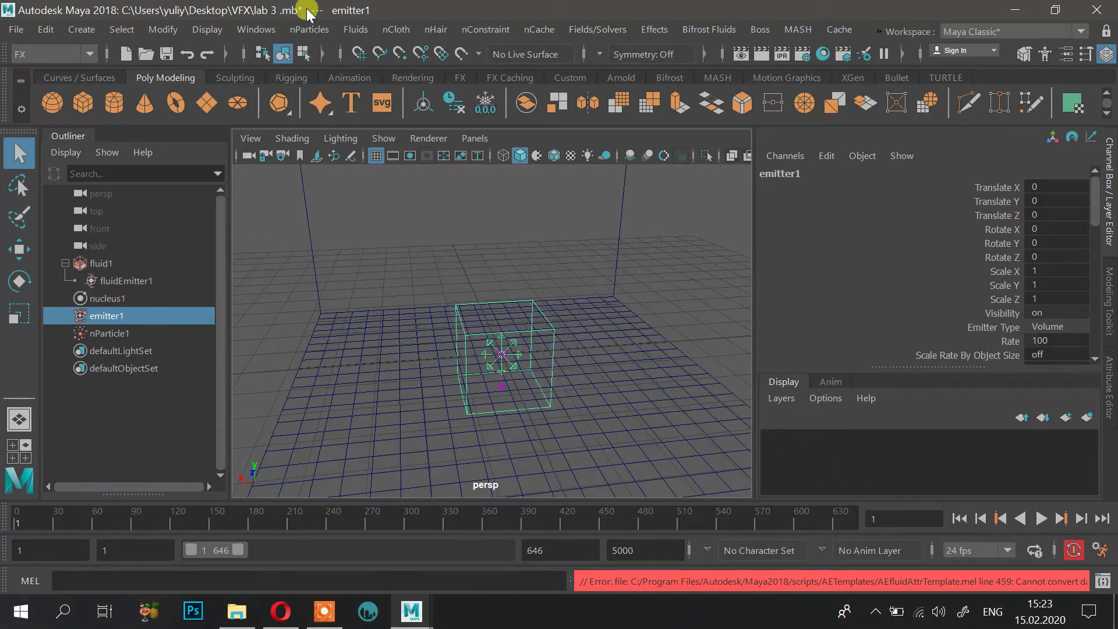
# Step: Link nParticle1 to the fluidShape1 field in the Dynamic Relationships Editor, and try the same link for fluid1
pyautogui.click(256, 29)
pyautogui.moveTo(326, 196)
pyautogui.moveTo(334, 160)
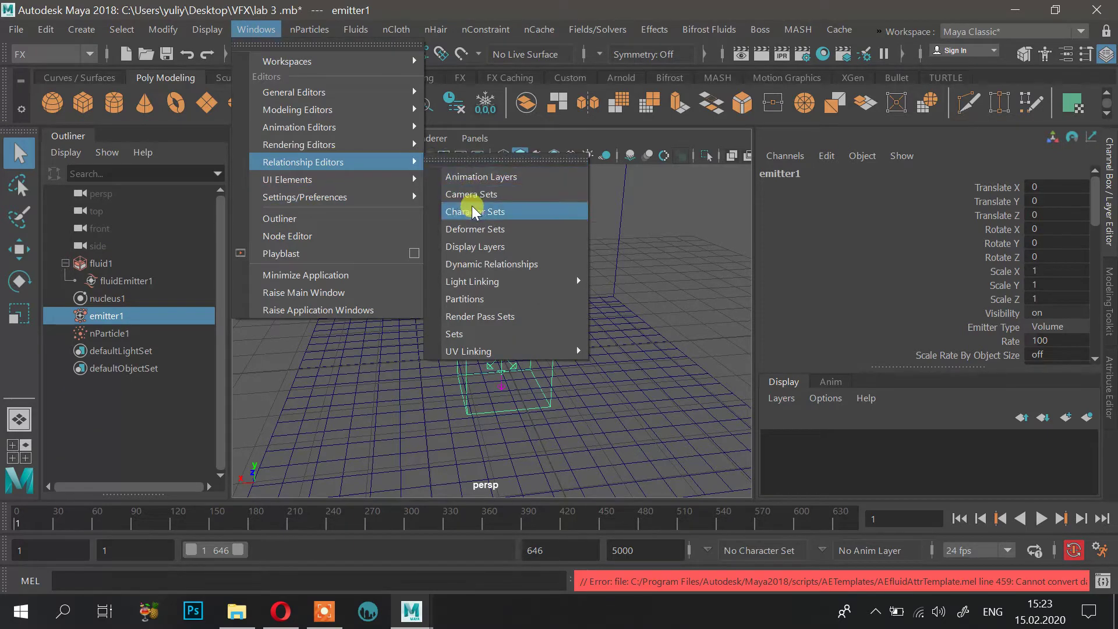
pyautogui.click(513, 263)
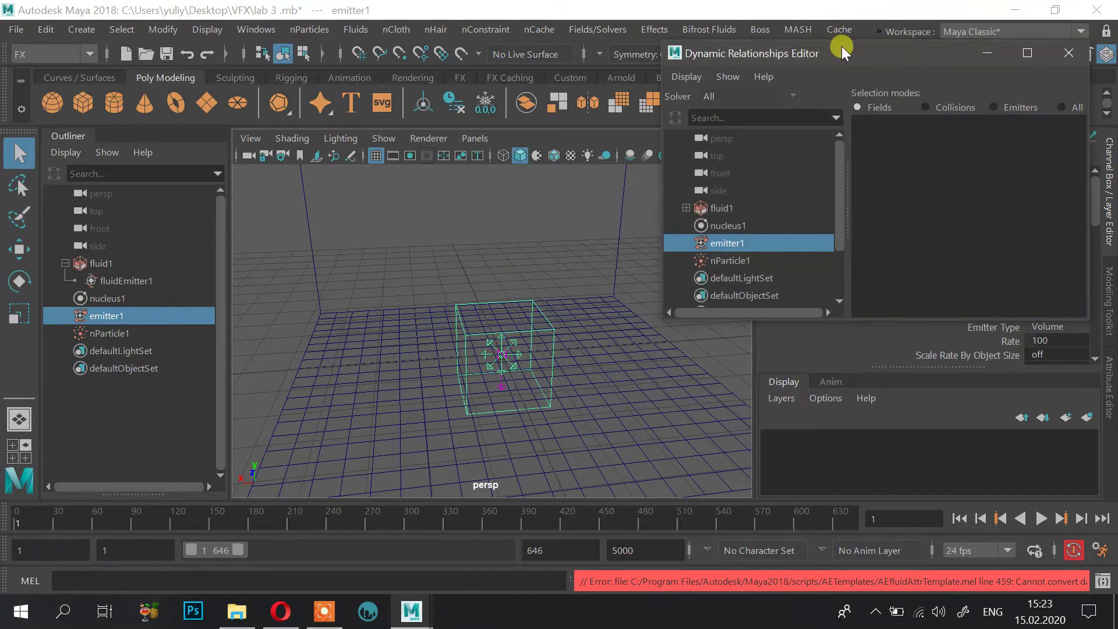
pyautogui.moveTo(840, 48); pyautogui.dragTo(815, 92)
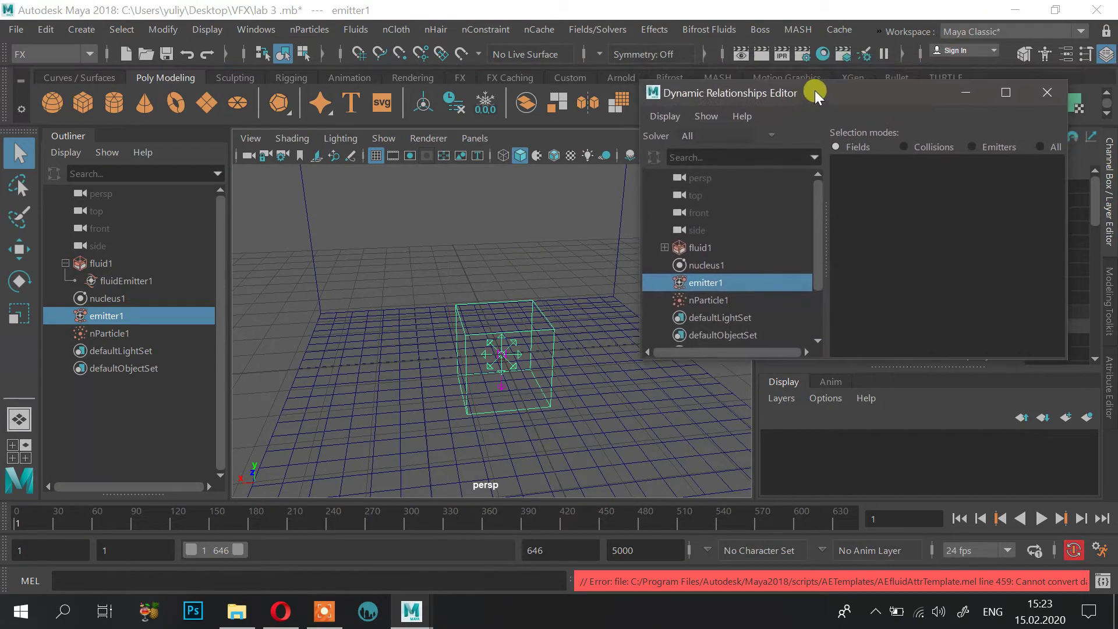
pyautogui.click(708, 300)
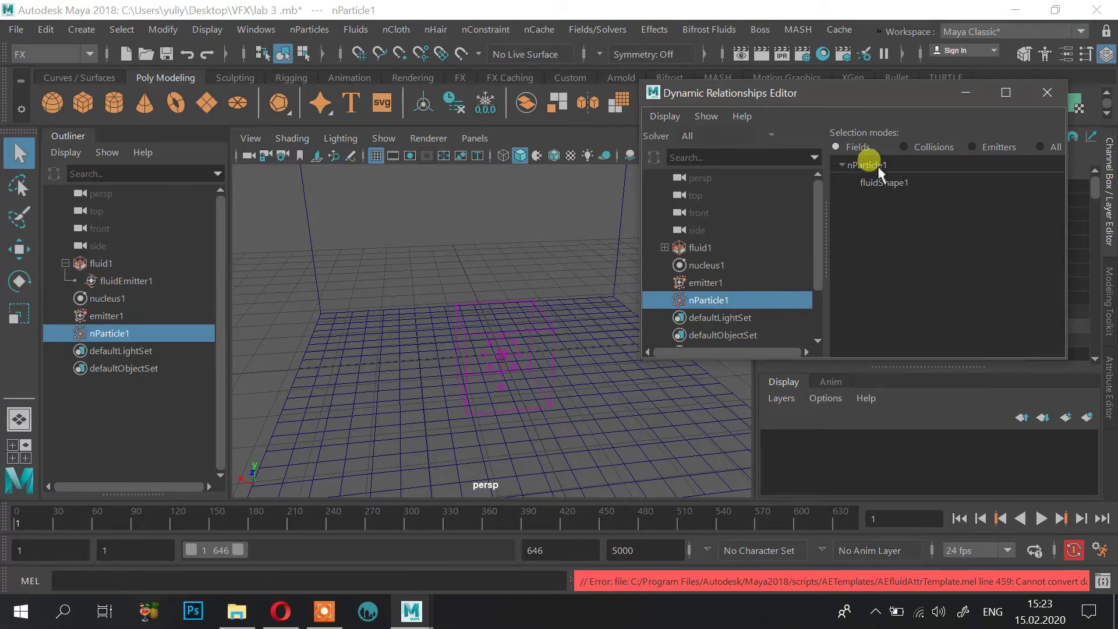
pyautogui.click(896, 193)
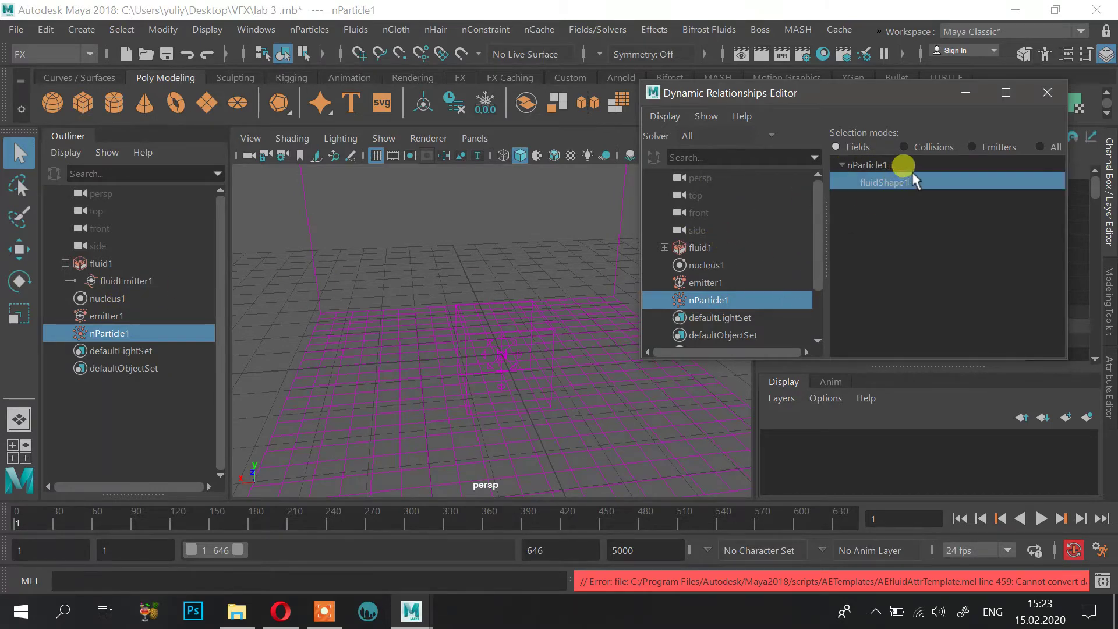
pyautogui.click(701, 247)
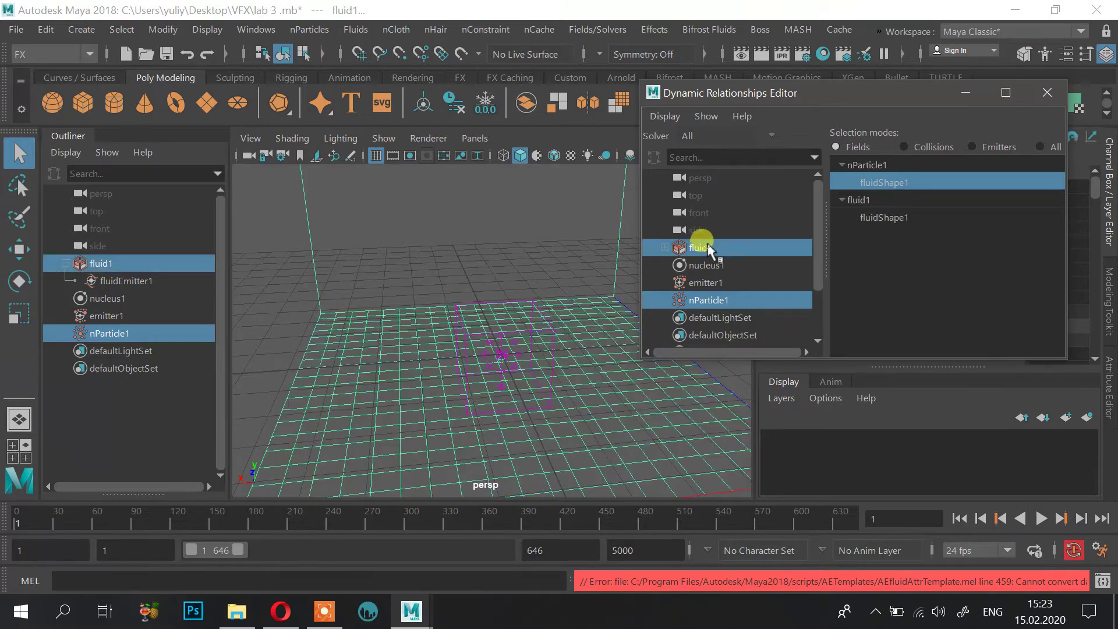
pyautogui.click(888, 218)
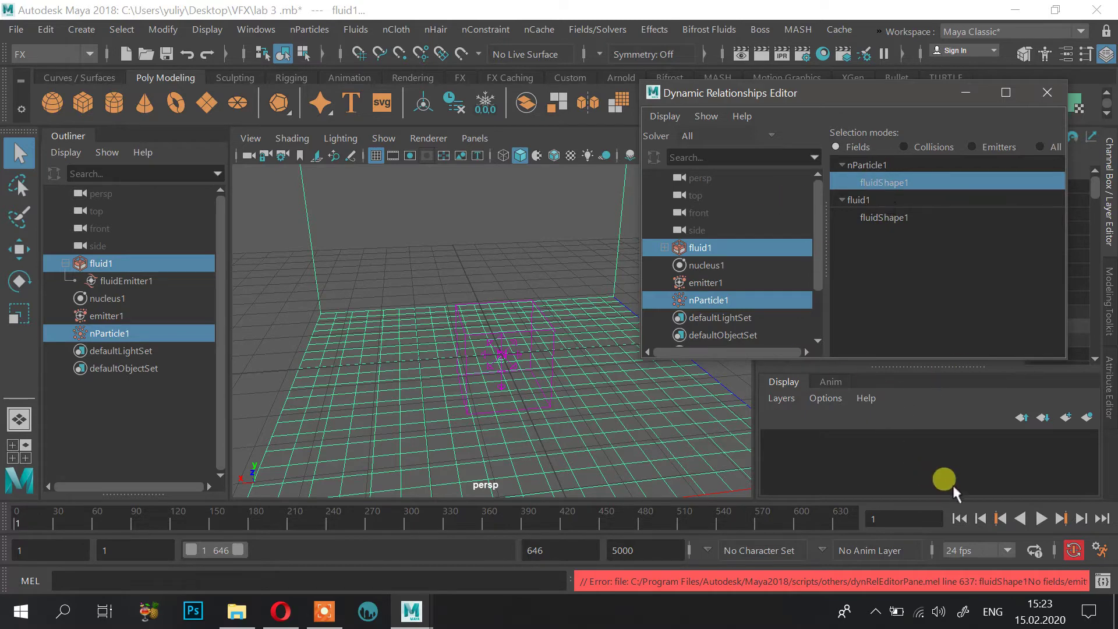
# Step: Replay the simulation to check the fluid's influence on the particles, rewind to frame 1 and close the Dynamic Relationships Editor
pyautogui.click(959, 518)
pyautogui.click(1040, 518)
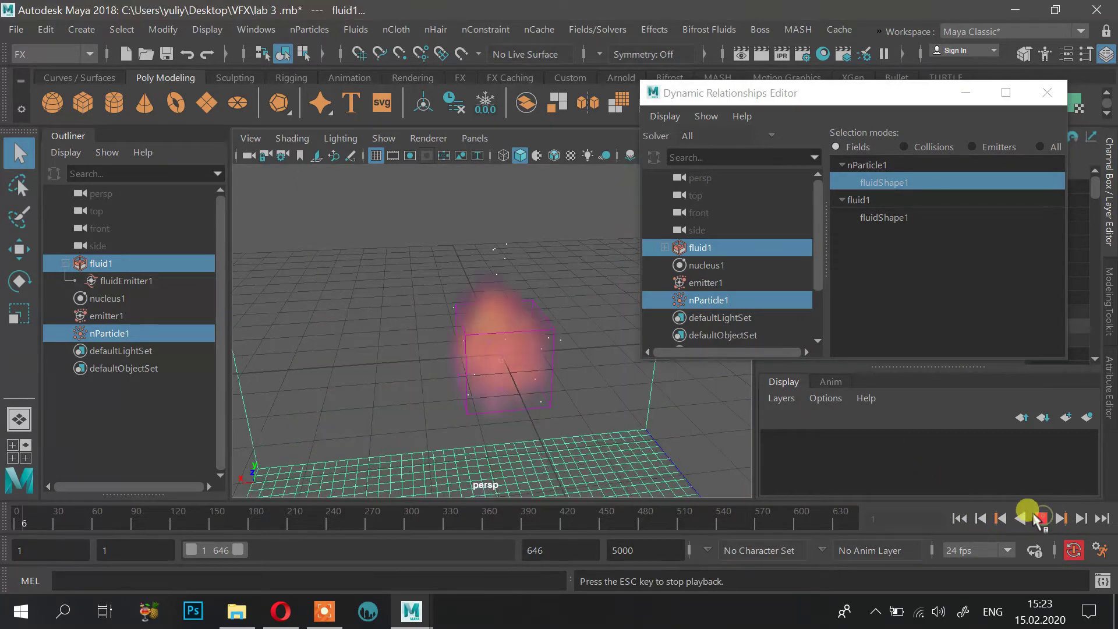
pyautogui.keyDown('alt'); pyautogui.moveTo(558, 393); pyautogui.dragTo(543, 347); pyautogui.keyUp('alt')
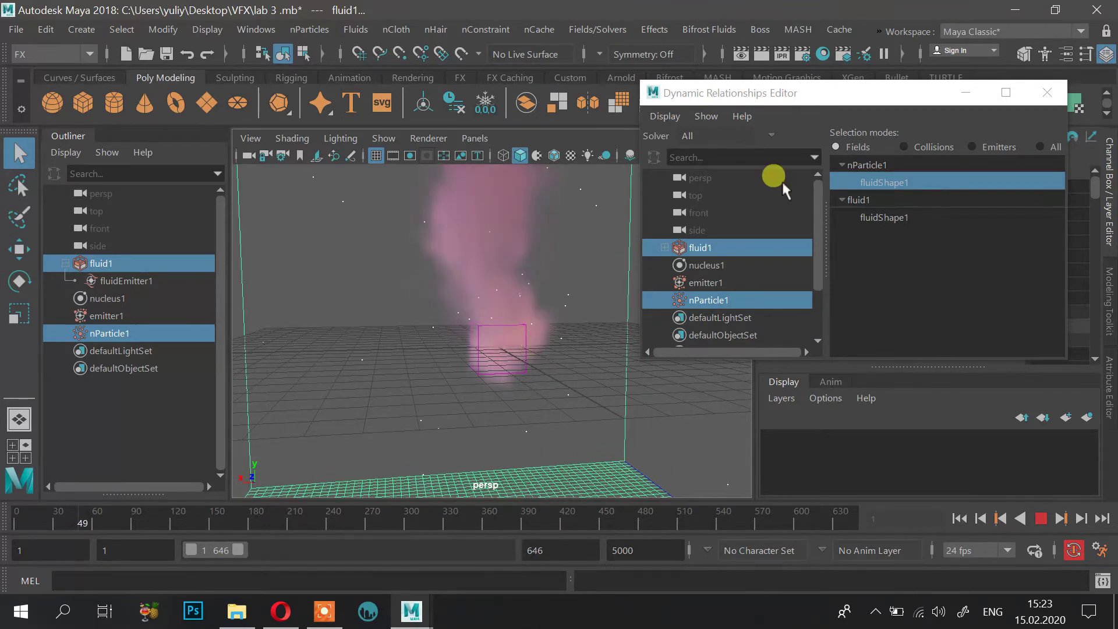
pyautogui.click(958, 98)
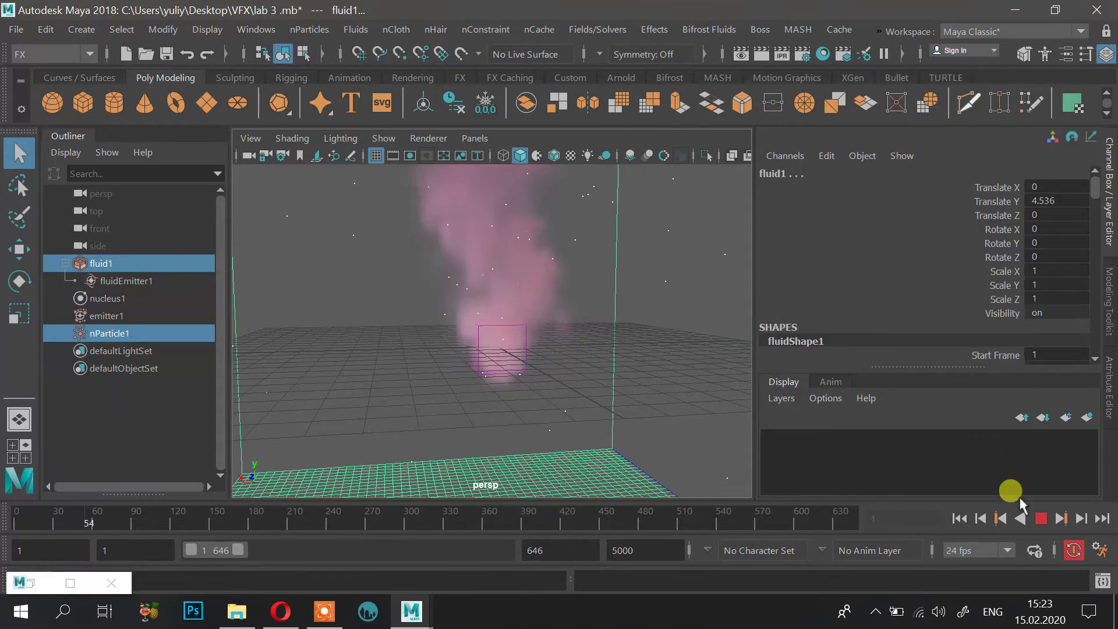
pyautogui.click(960, 518)
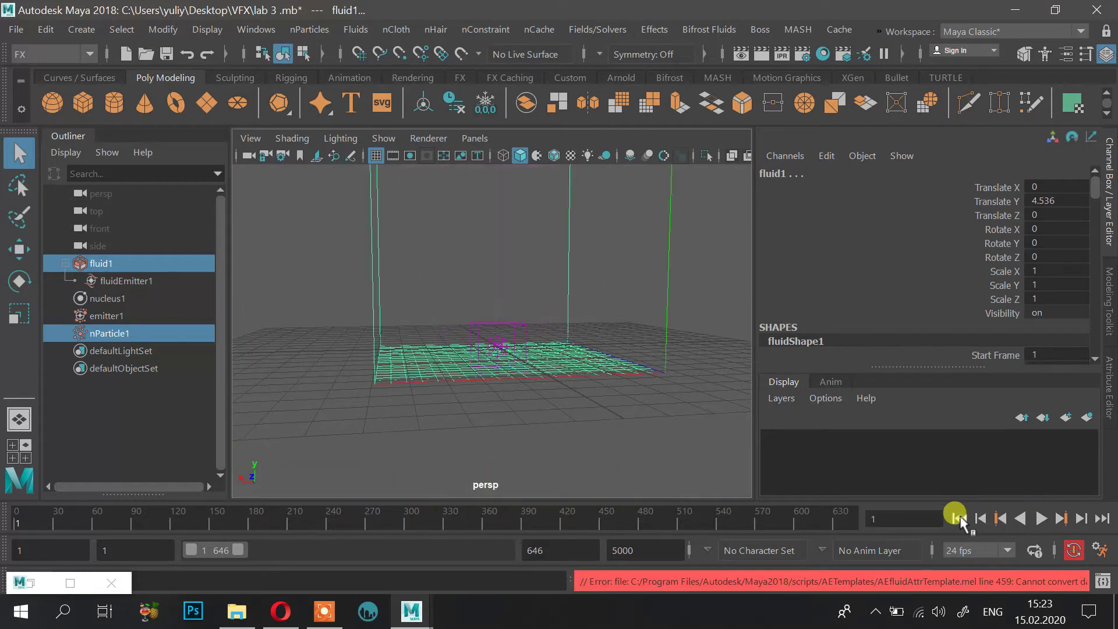
pyautogui.click(108, 583)
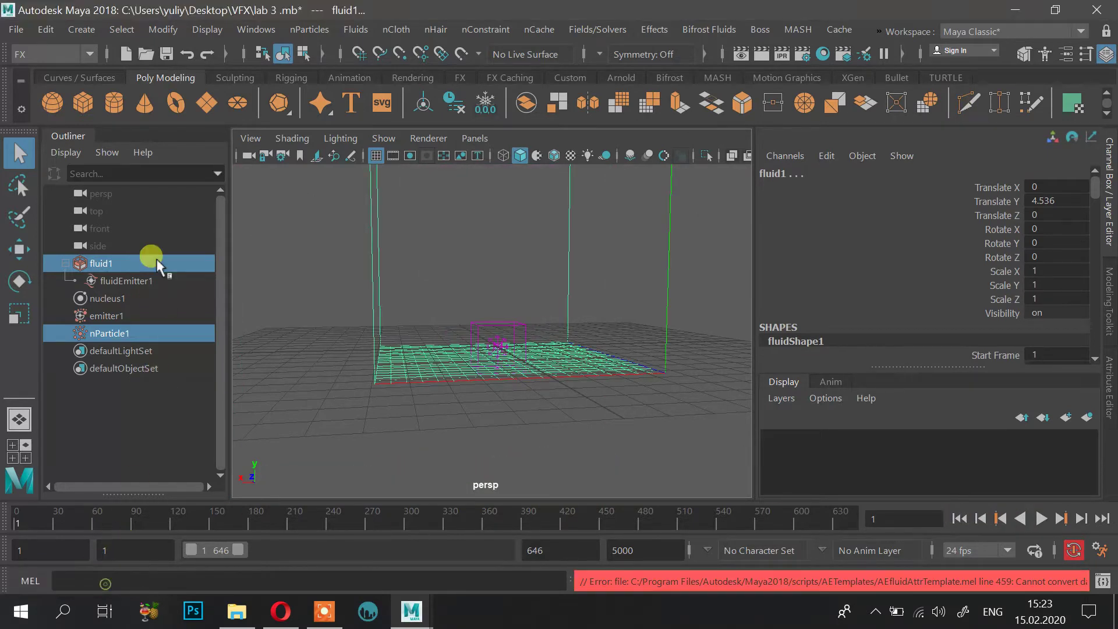
# Step: Set Conserve to 0 in the Dynamic Properties of nParticleShape1
pyautogui.click(121, 332)
pyautogui.scroll(-3, 989, 272)
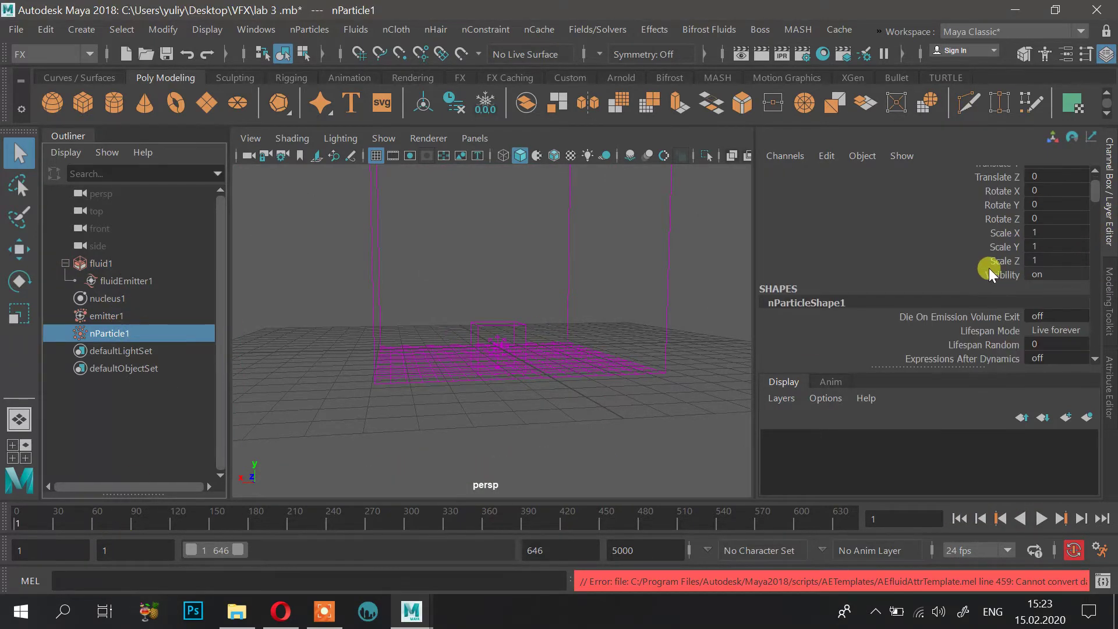
pyautogui.scroll(-3, 993, 270)
pyautogui.click(1109, 373)
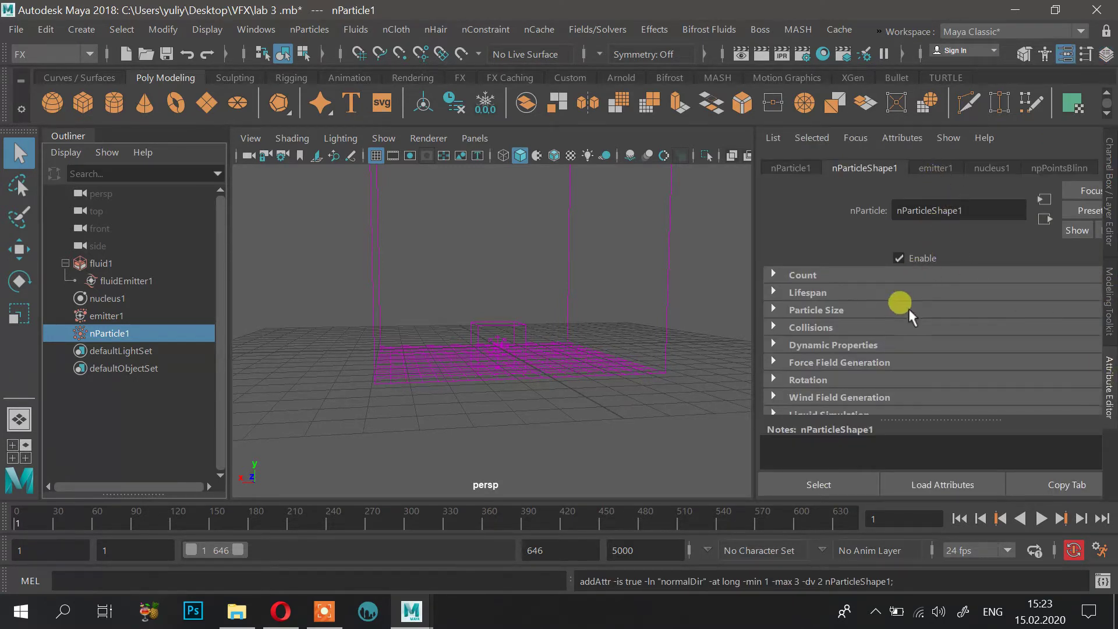
pyautogui.scroll(-1, 873, 326)
pyautogui.scroll(-5, 851, 322)
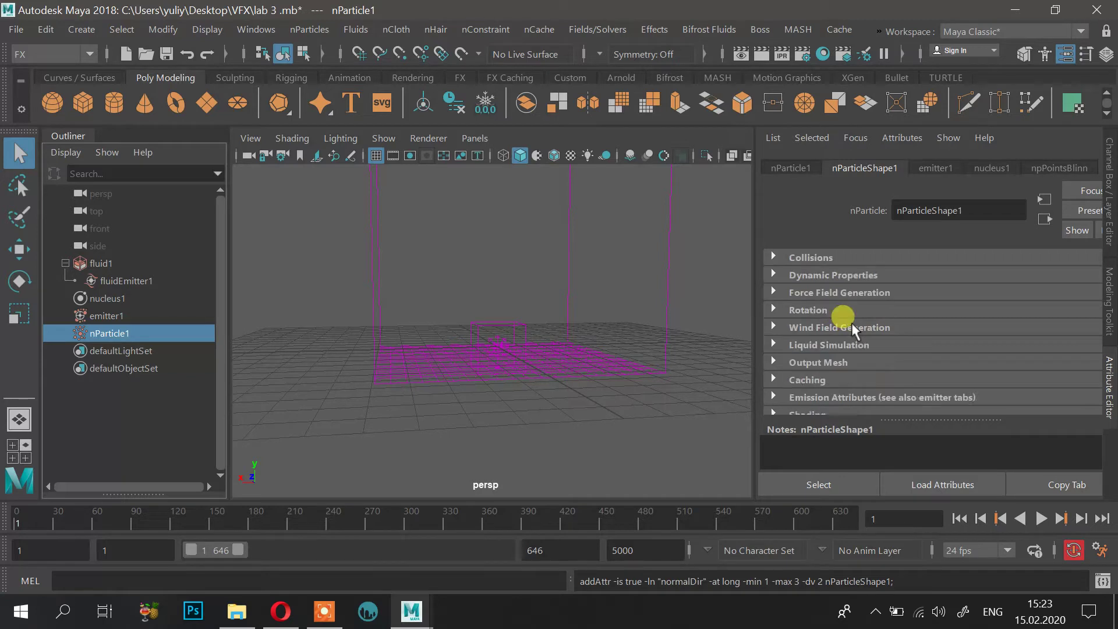
pyautogui.scroll(-4, 851, 324)
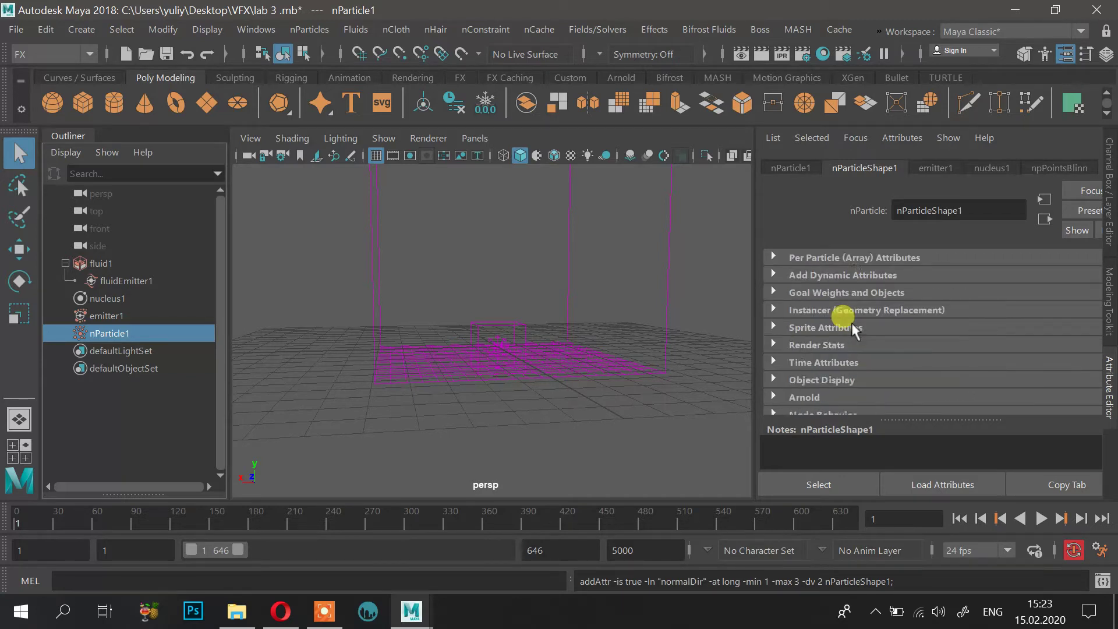
pyautogui.scroll(2, 833, 317)
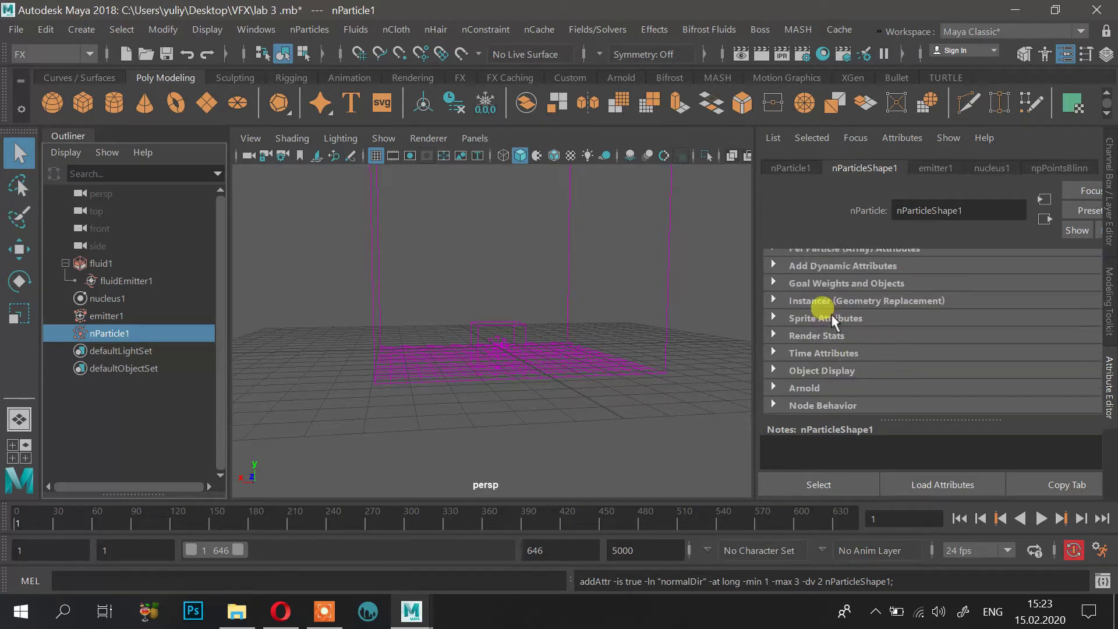
pyautogui.scroll(2, 832, 294)
pyautogui.scroll(3, 834, 303)
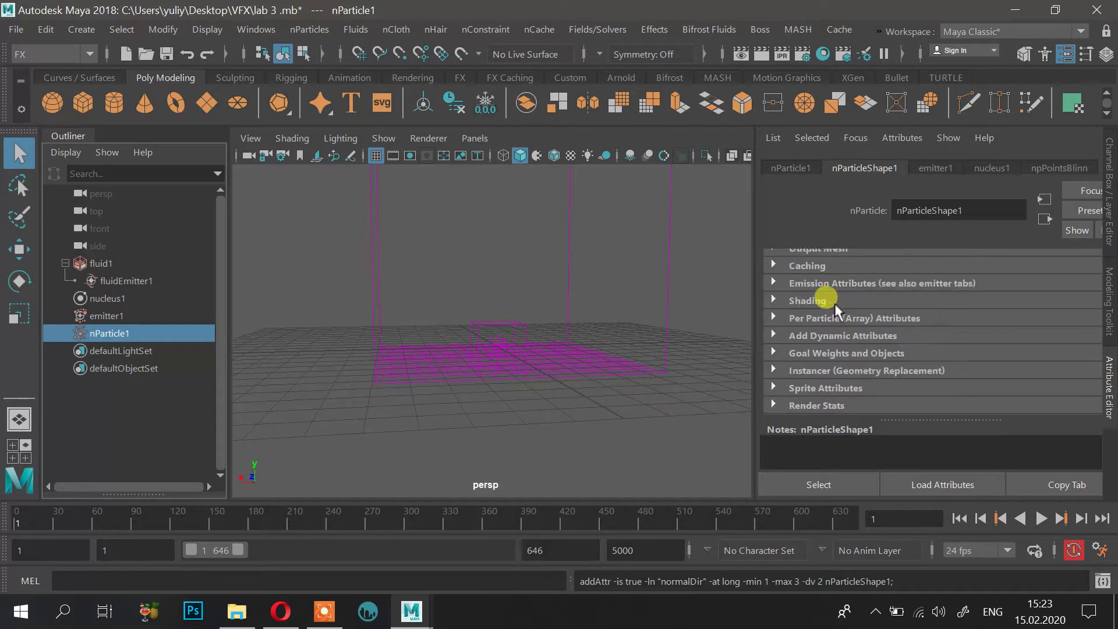
pyautogui.scroll(1, 834, 303)
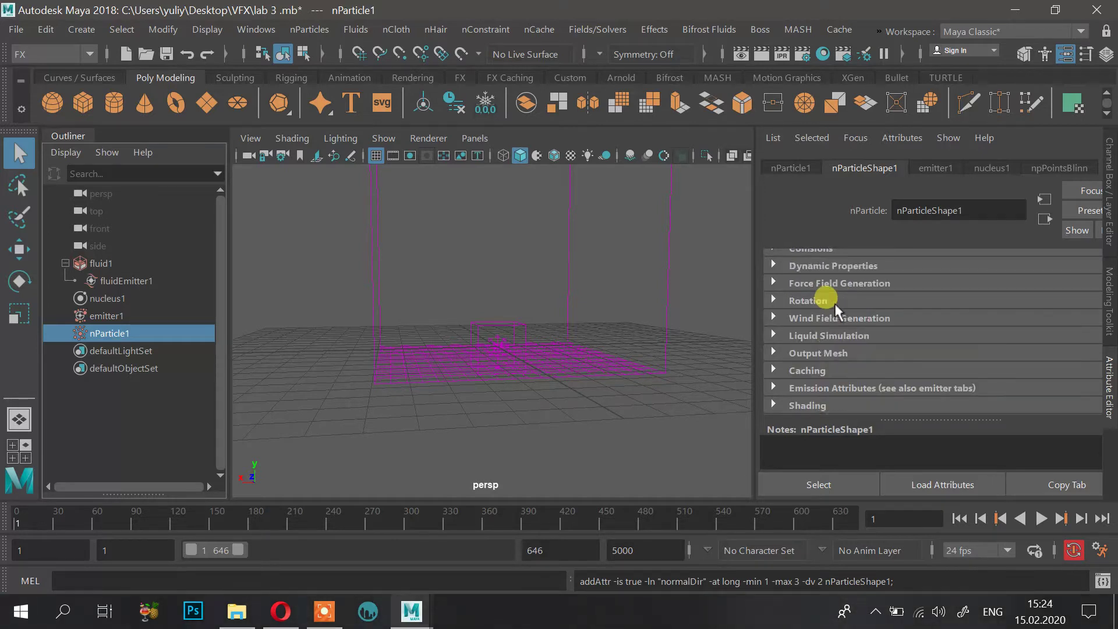
pyautogui.click(772, 265)
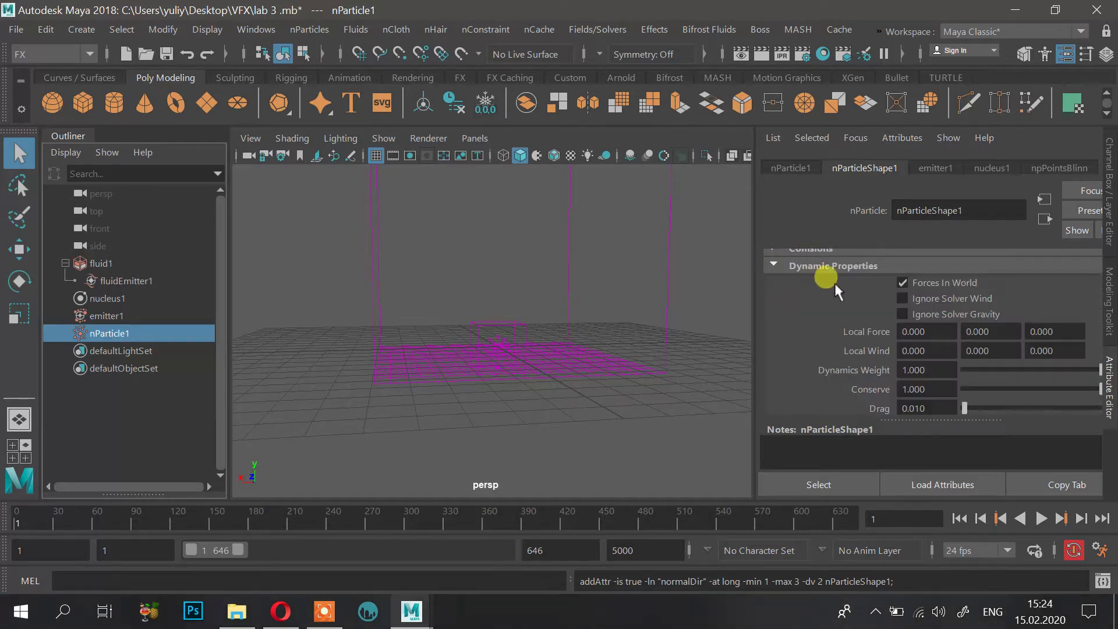
pyautogui.scroll(-2, 839, 288)
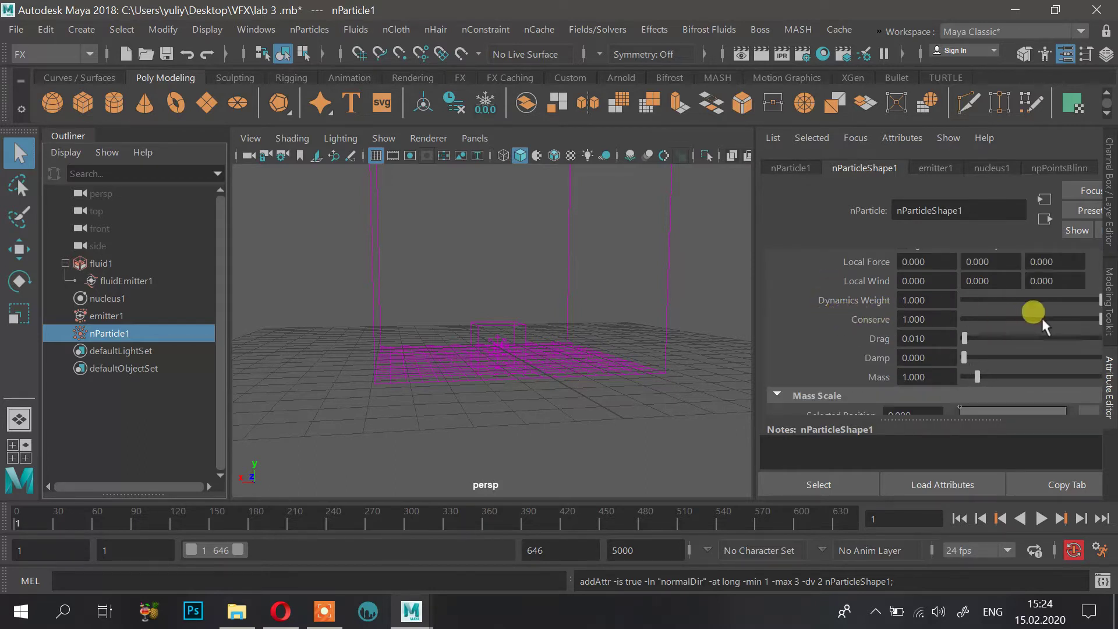
pyautogui.moveTo(995, 322); pyautogui.dragTo(938, 320)
# Step: Play the simulation from frame 1, examine the particle motion within the smoke from several angles, and stop playback
pyautogui.click(956, 518)
pyautogui.click(1040, 518)
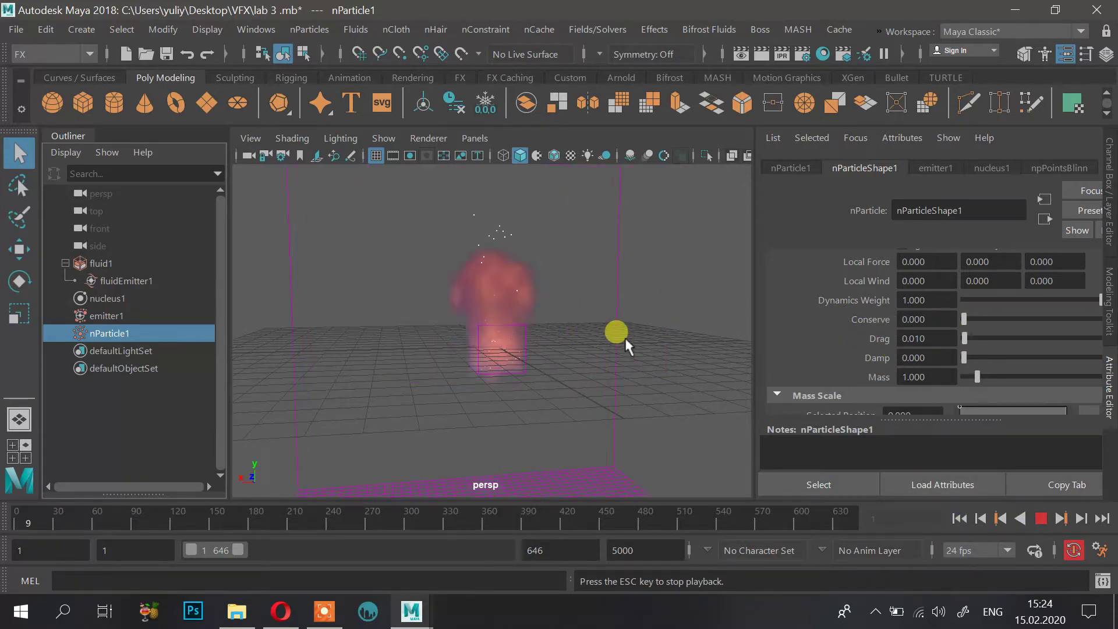
pyautogui.keyDown('alt'); pyautogui.moveTo(601, 332); pyautogui.dragTo(482, 234); pyautogui.keyUp('alt')
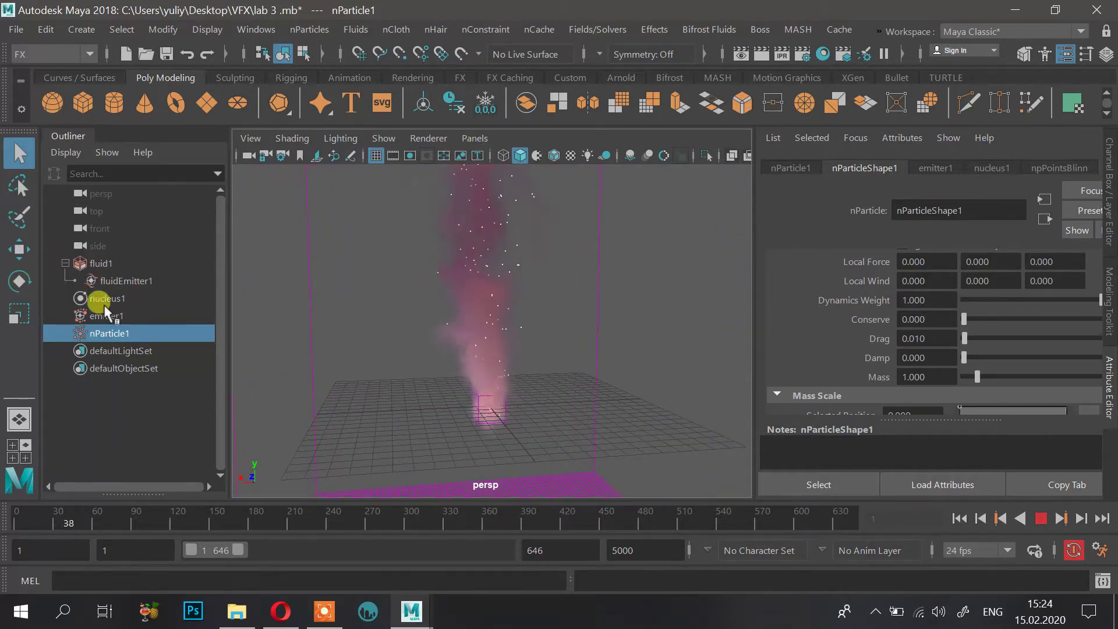
pyautogui.keyDown('alt'); pyautogui.moveTo(555, 393); pyautogui.dragTo(451, 402); pyautogui.keyUp('alt')
pyautogui.keyDown('alt'); pyautogui.moveTo(478, 349); pyautogui.dragTo(539, 260); pyautogui.keyUp('alt')
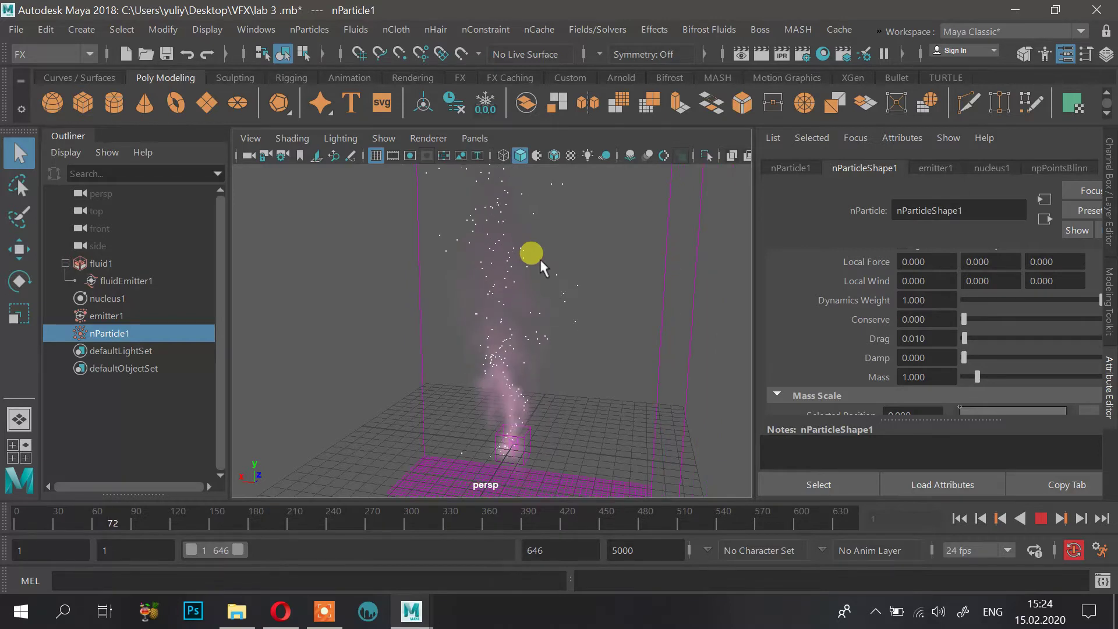
pyautogui.click(1040, 517)
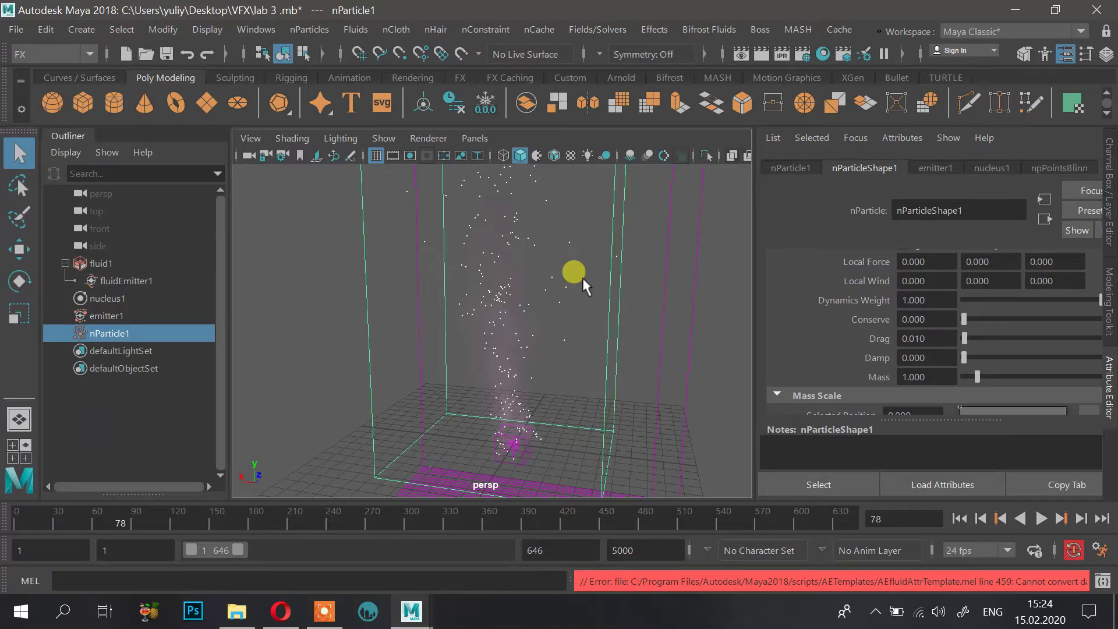
# Step: Replay the simulation from frame 1, examine the particles within the smoke from several angles, and rewind to frame 1
pyautogui.keyDown('alt'); pyautogui.moveTo(582, 277); pyautogui.dragTo(559, 329); pyautogui.keyUp('alt')
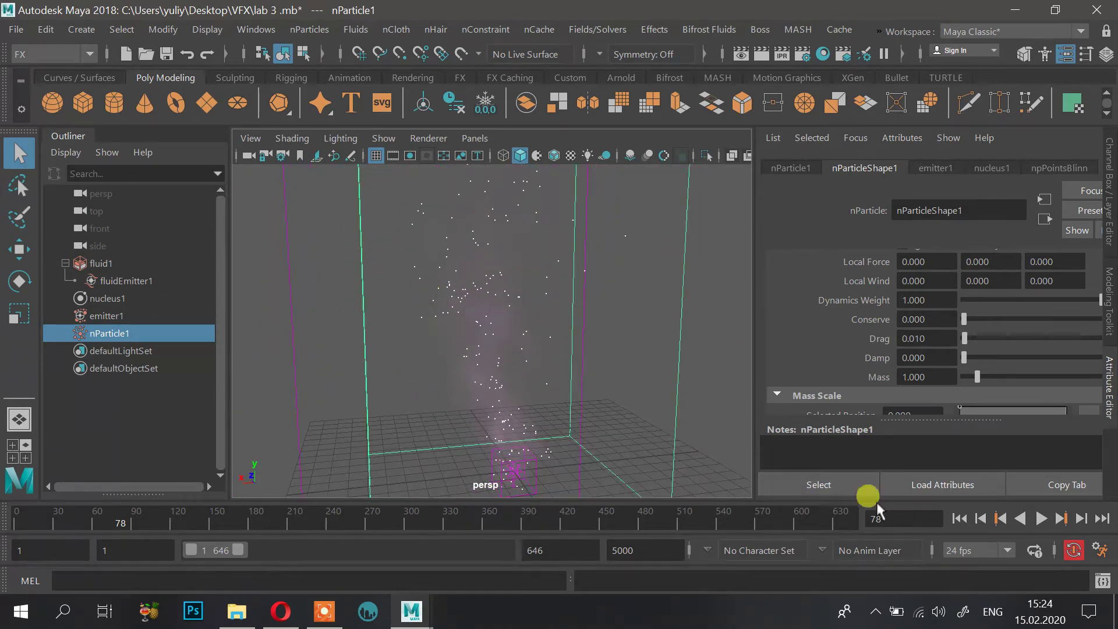
pyautogui.click(958, 518)
pyautogui.keyDown('alt'); pyautogui.moveTo(544, 368); pyautogui.dragTo(459, 406); pyautogui.keyUp('alt')
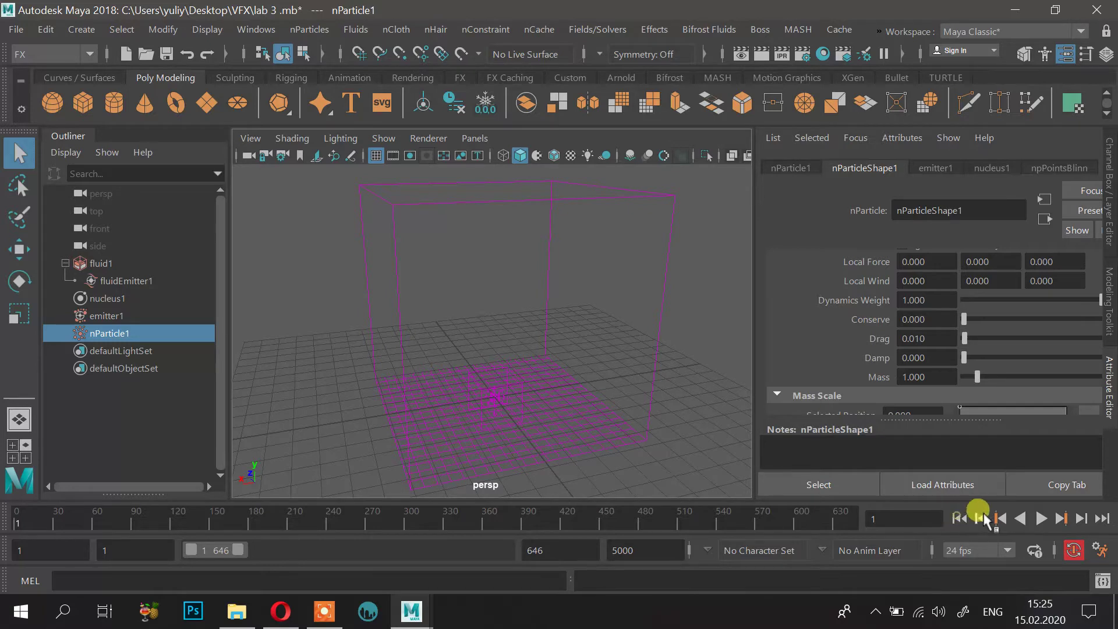
pyautogui.click(1041, 519)
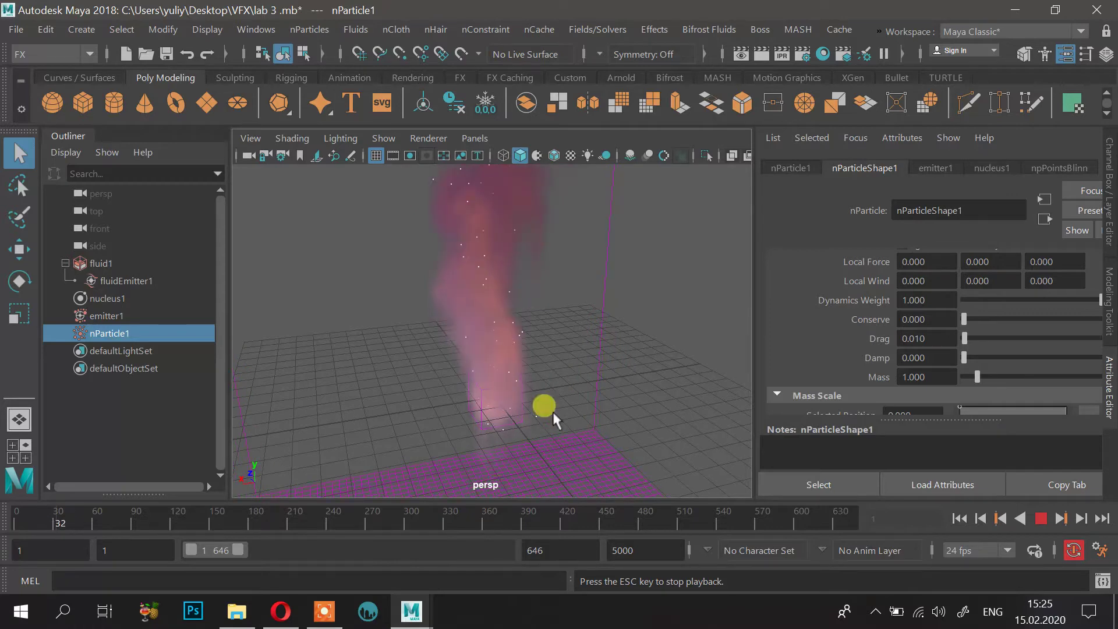
pyautogui.keyDown('alt'); pyautogui.moveTo(432, 360); pyautogui.dragTo(683, 339); pyautogui.keyUp('alt')
pyautogui.click(982, 521)
pyautogui.click(1041, 518)
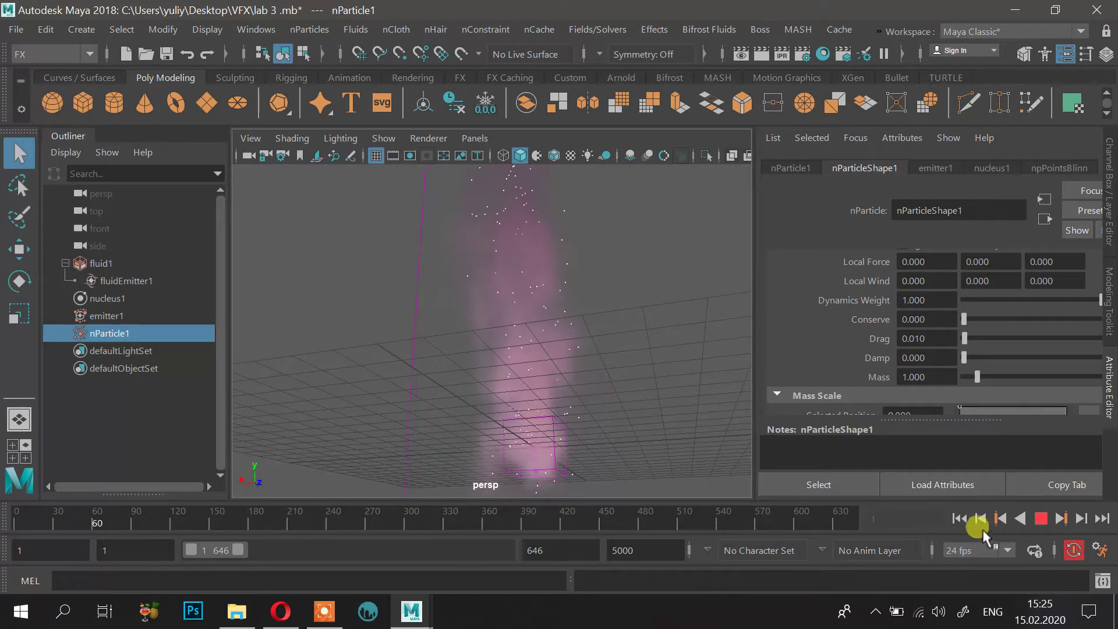
pyautogui.click(959, 518)
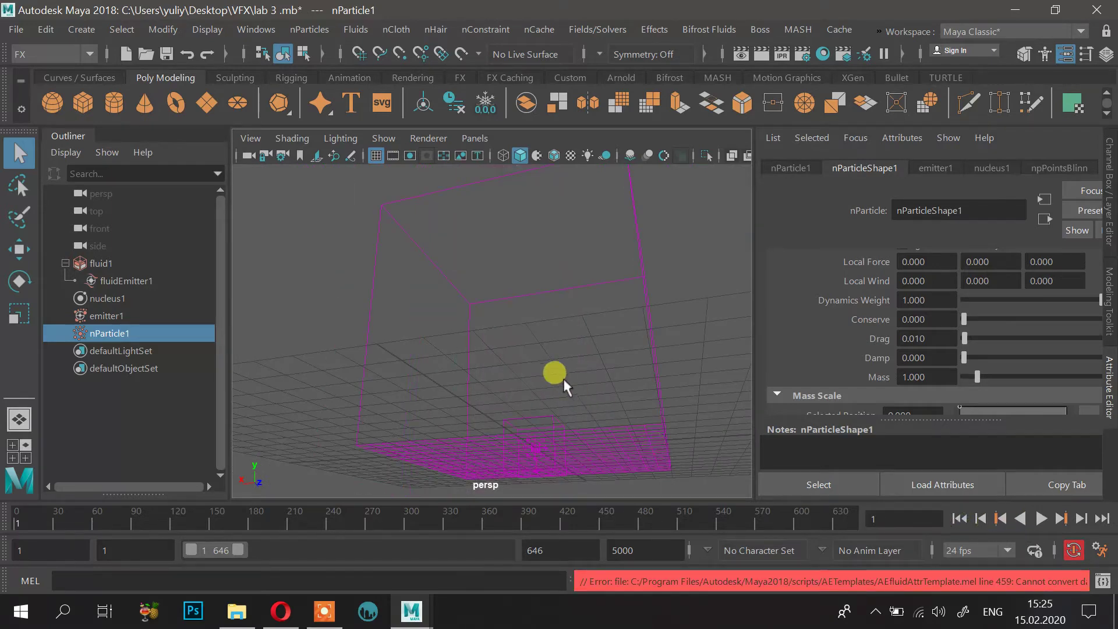
pyautogui.keyDown('alt'); pyautogui.moveTo(563, 379); pyautogui.dragTo(563, 430); pyautogui.keyUp('alt')
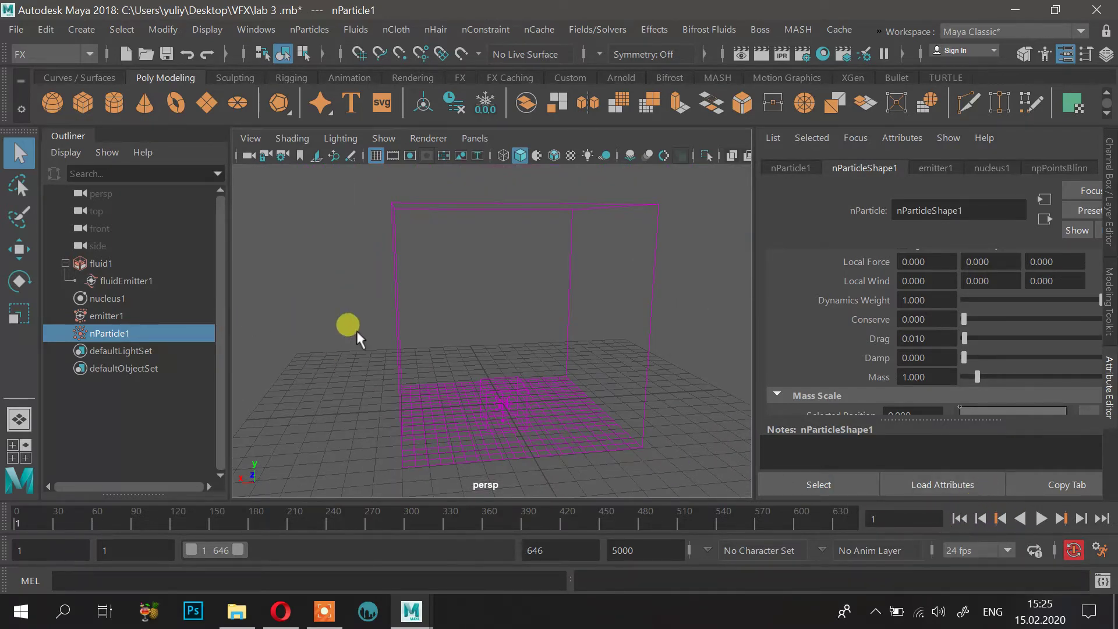
pyautogui.keyDown('alt'); pyautogui.moveTo(326, 311); pyautogui.dragTo(414, 342); pyautogui.keyUp('alt')
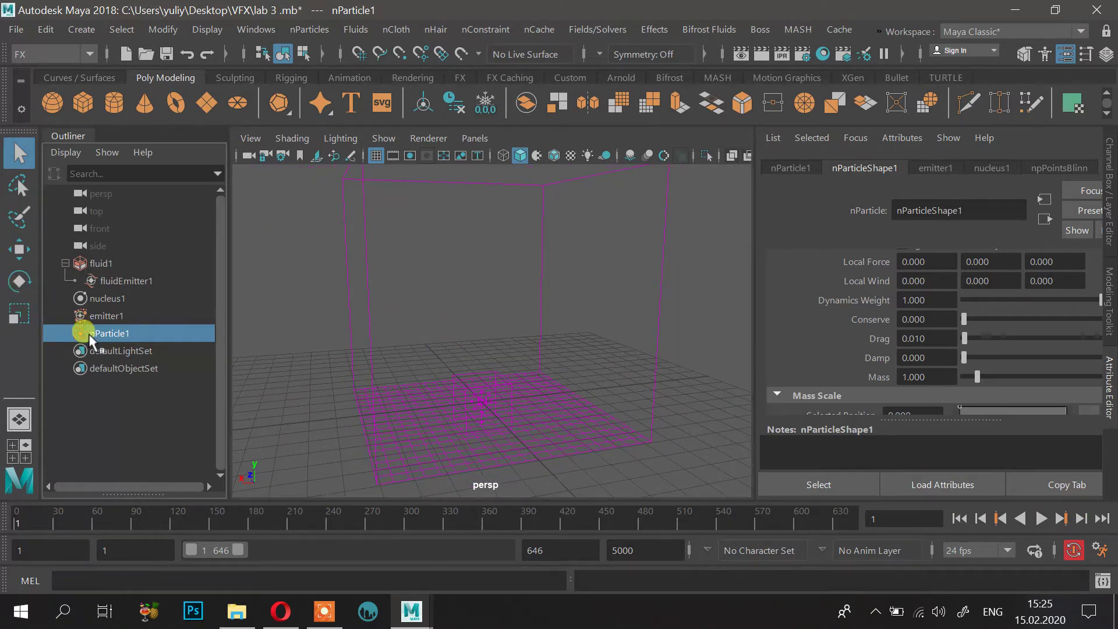
# Step: Open the attributes of nParticle1's emitter1 and bring its Basic Emitter Attributes into view
pyautogui.click(1099, 291)
pyautogui.scroll(5, 967, 325)
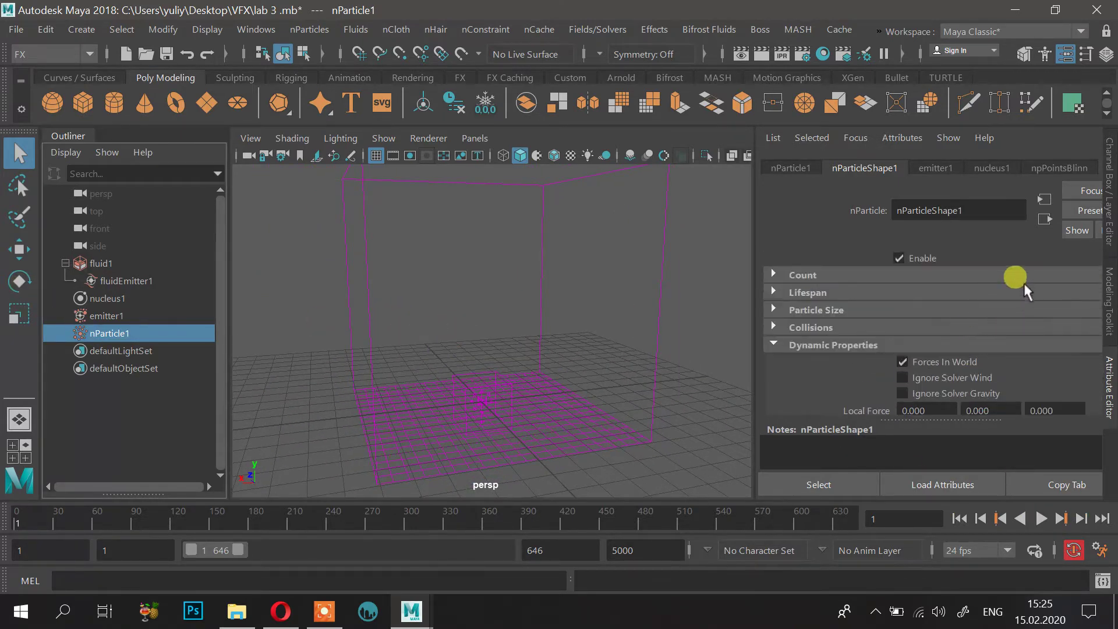
pyautogui.click(1109, 195)
pyautogui.click(1103, 285)
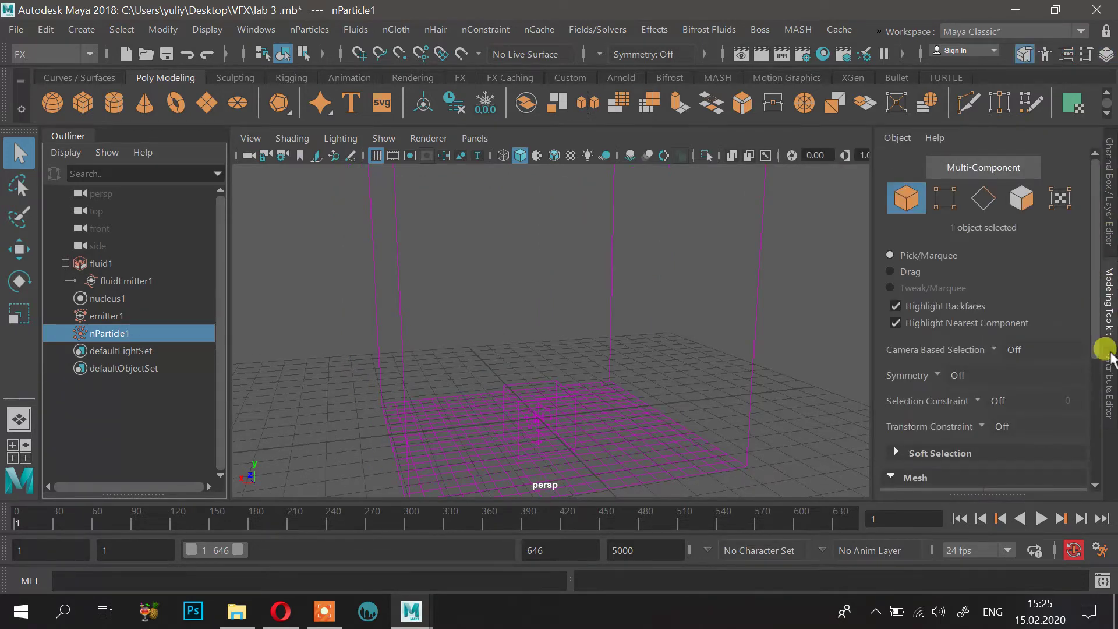
pyautogui.click(1108, 381)
pyautogui.click(935, 167)
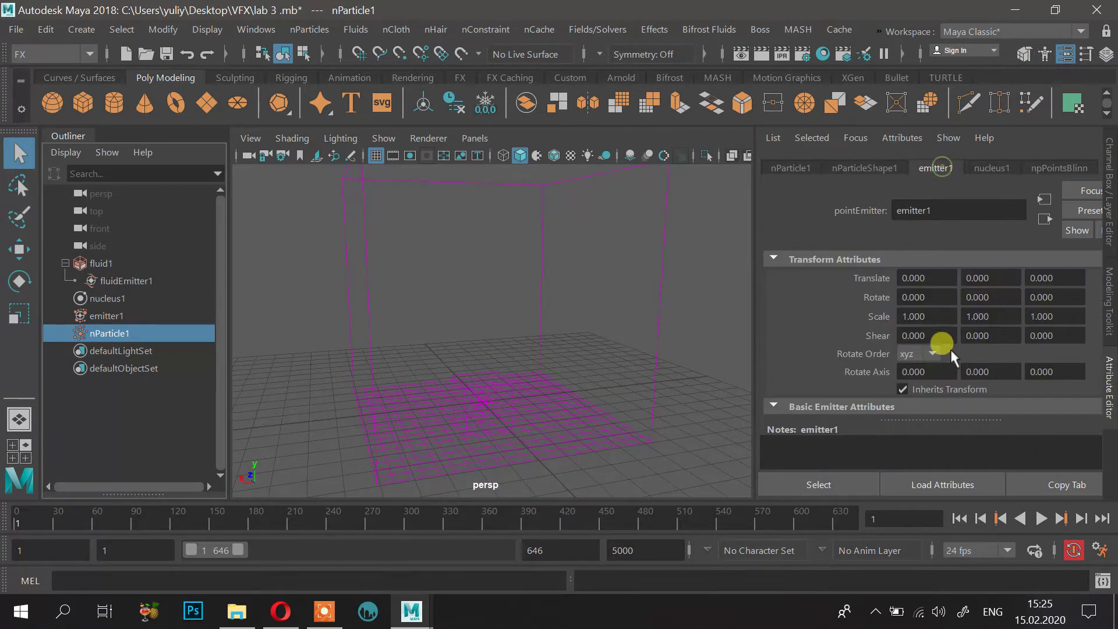
pyautogui.scroll(-6, 923, 332)
pyautogui.scroll(2, 925, 334)
# Step: Set emitter1's Rate (Particles/Sec) to 0 and key it at frame 49
pyautogui.moveTo(153, 523); pyautogui.dragTo(84, 522)
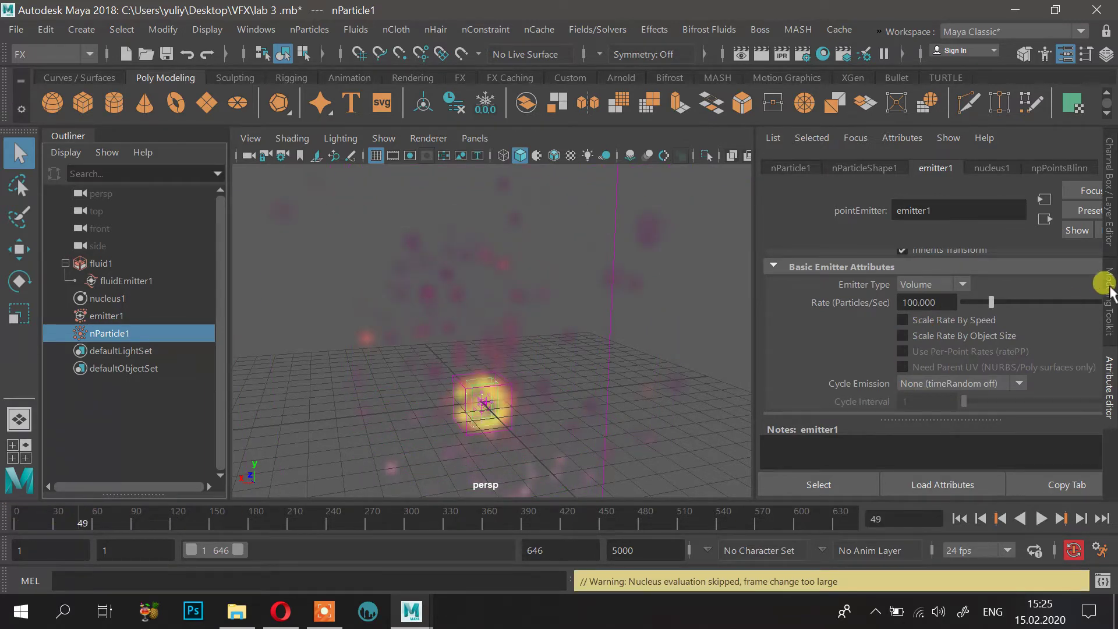
pyautogui.moveTo(992, 303); pyautogui.dragTo(928, 305)
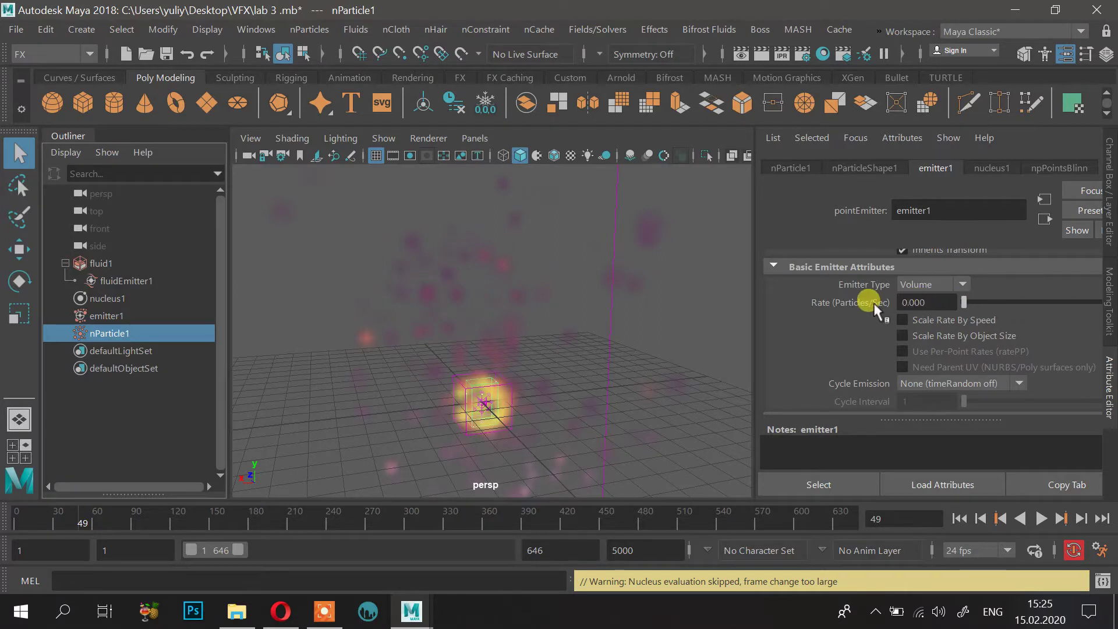
pyautogui.rightClick(873, 303)
pyautogui.click(906, 323)
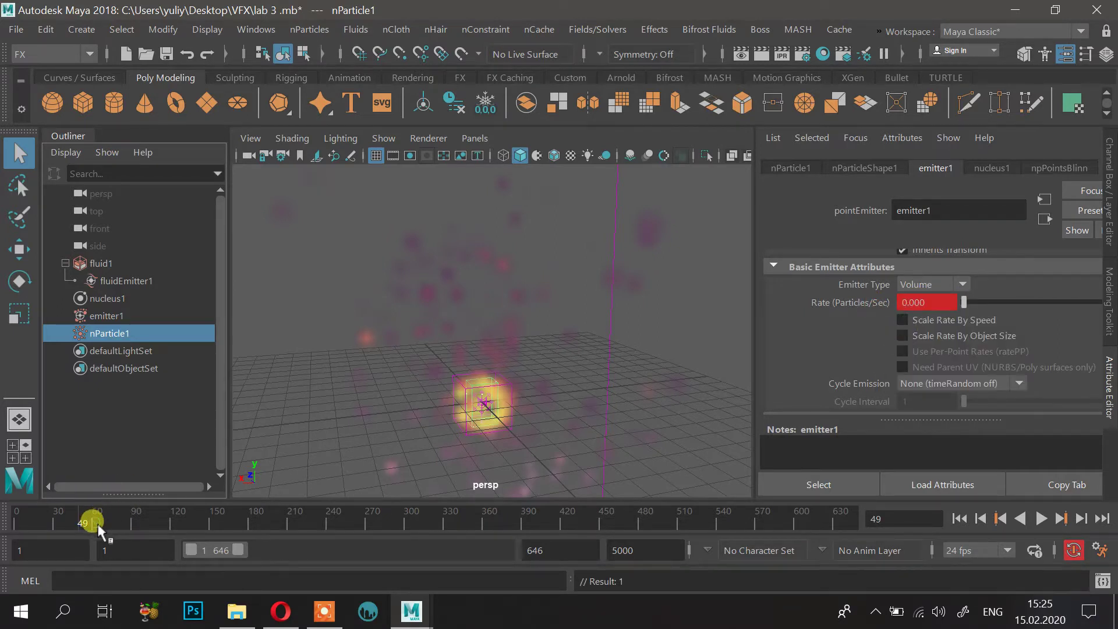
# Step: Key emitter1's Rate (Particles/Sec) at 100 at frame 71
pyautogui.moveTo(105, 525); pyautogui.dragTo(108, 520)
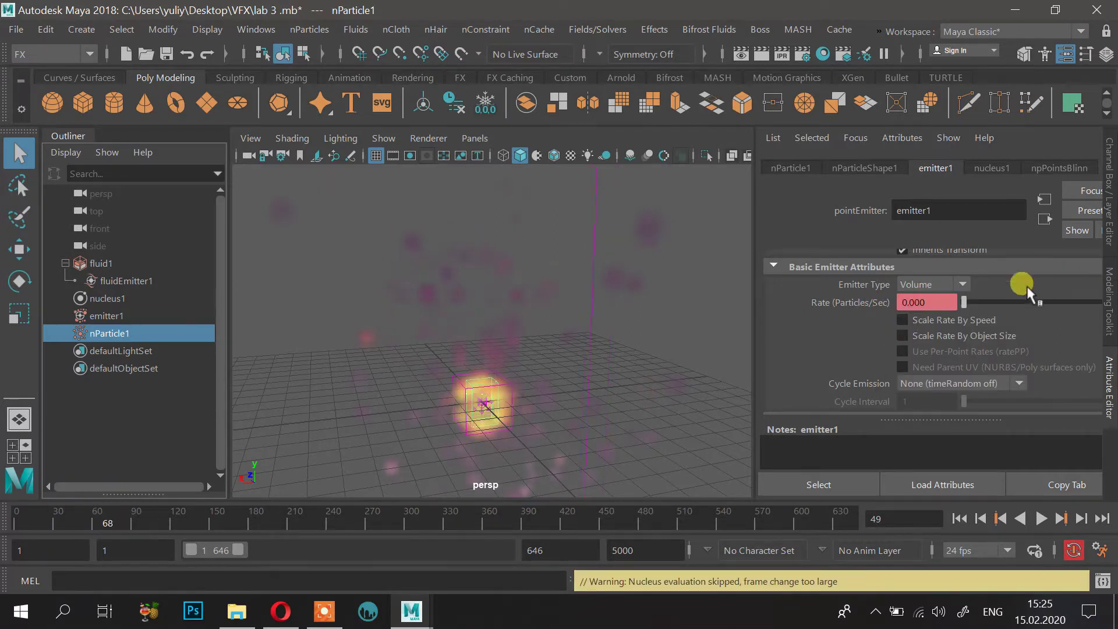
pyautogui.click(926, 302)
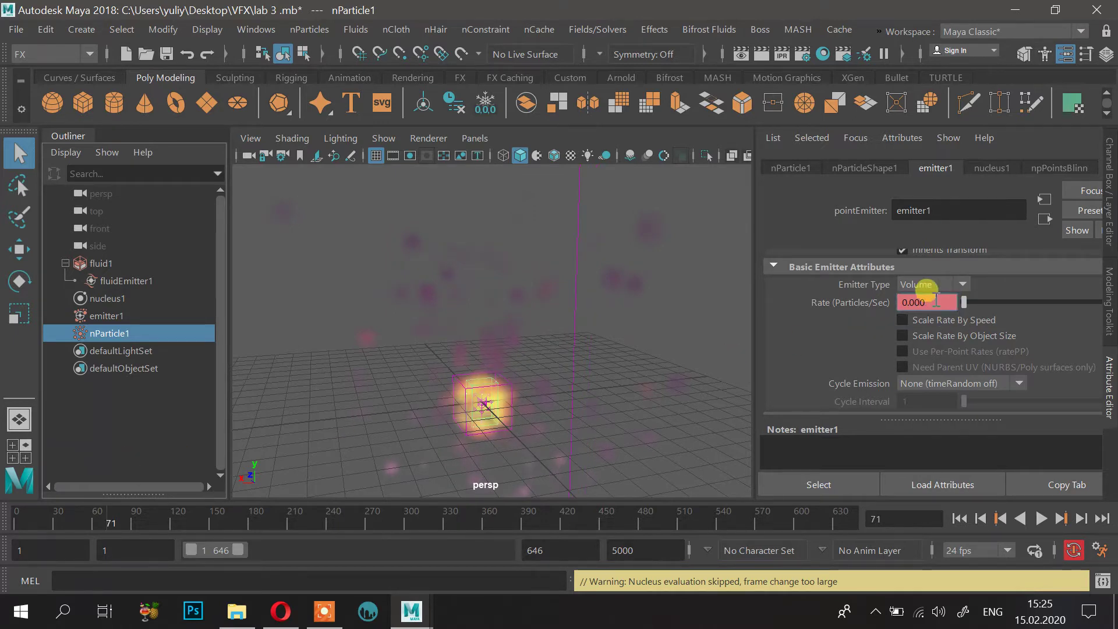
pyautogui.moveTo(926, 301); pyautogui.dragTo(819, 302)
pyautogui.write('100')
pyautogui.press('Return')
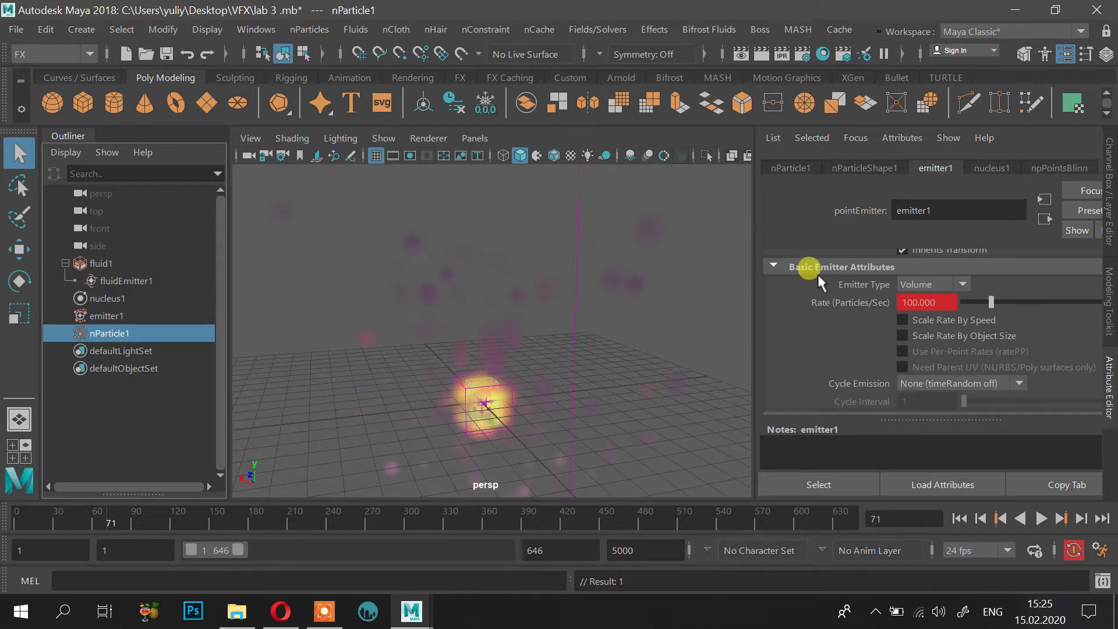
# Step: Play the simulation from frame 1 to check when emitter1 starts releasing particles, and stop playback after frame 71
pyautogui.click(960, 519)
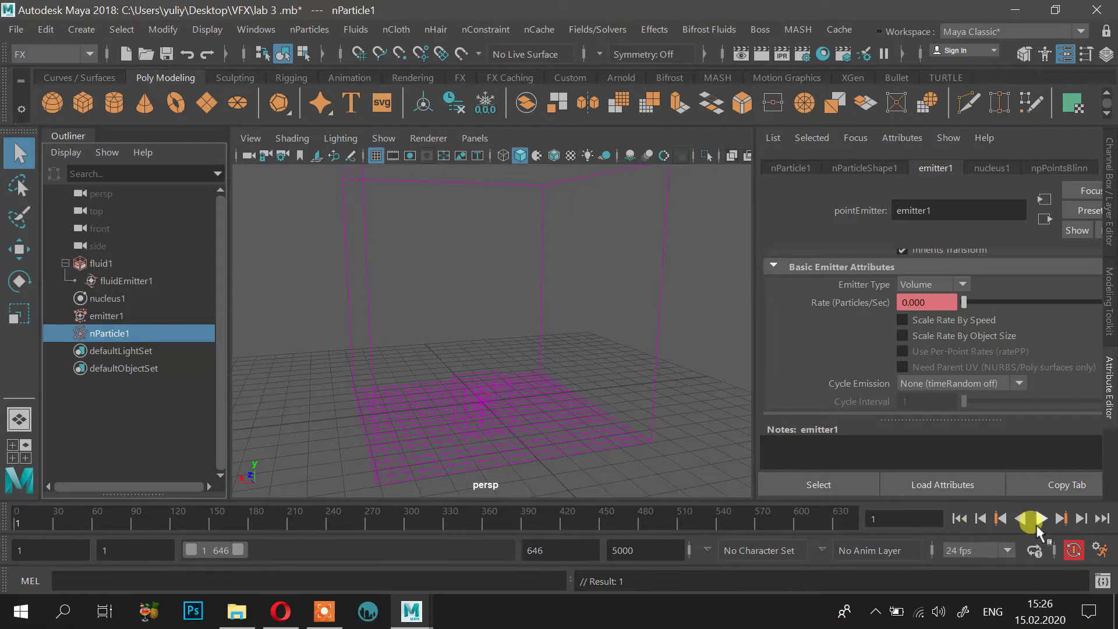
pyautogui.click(1037, 523)
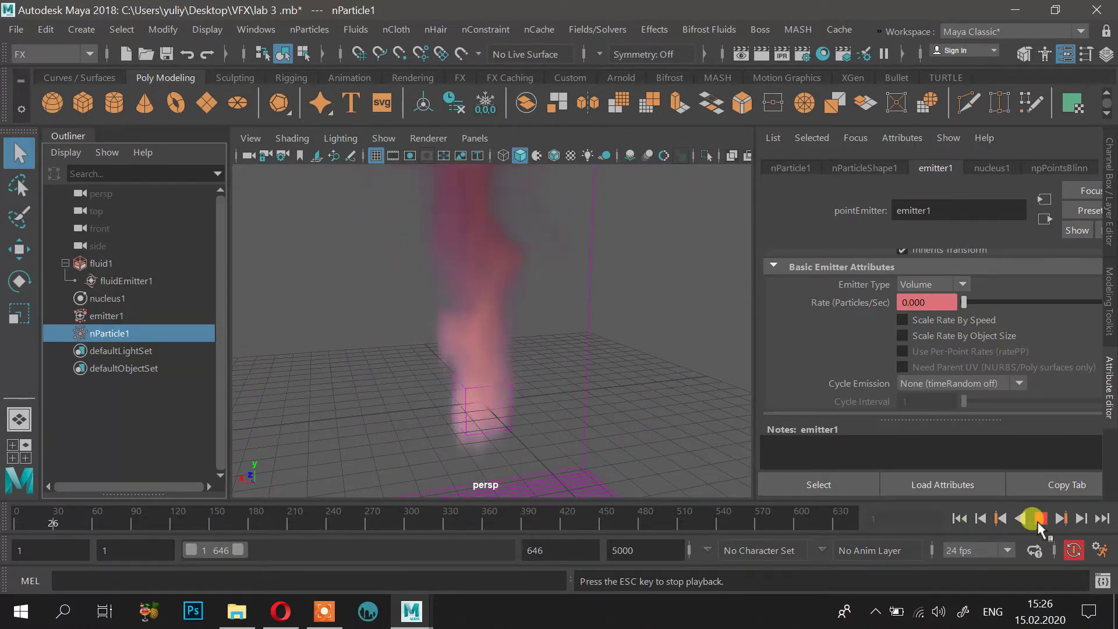
pyautogui.keyDown('alt'); pyautogui.moveTo(529, 356); pyautogui.dragTo(600, 355); pyautogui.keyUp('alt')
pyautogui.scroll(3, 568, 360)
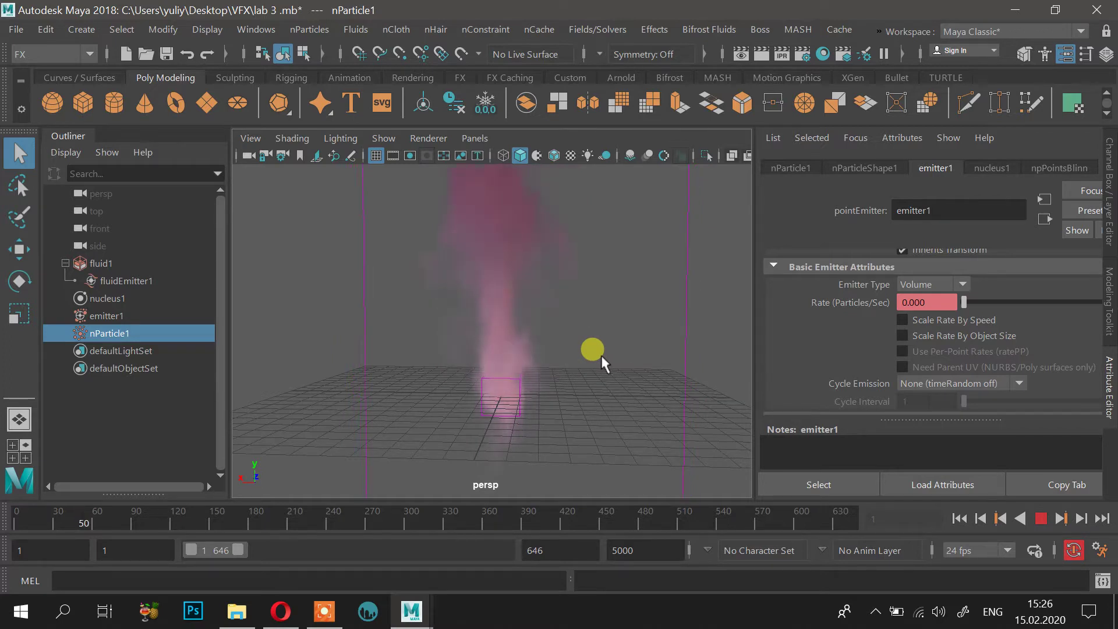
pyautogui.keyDown('alt'); pyautogui.moveTo(601, 355); pyautogui.dragTo(495, 233); pyautogui.keyUp('alt')
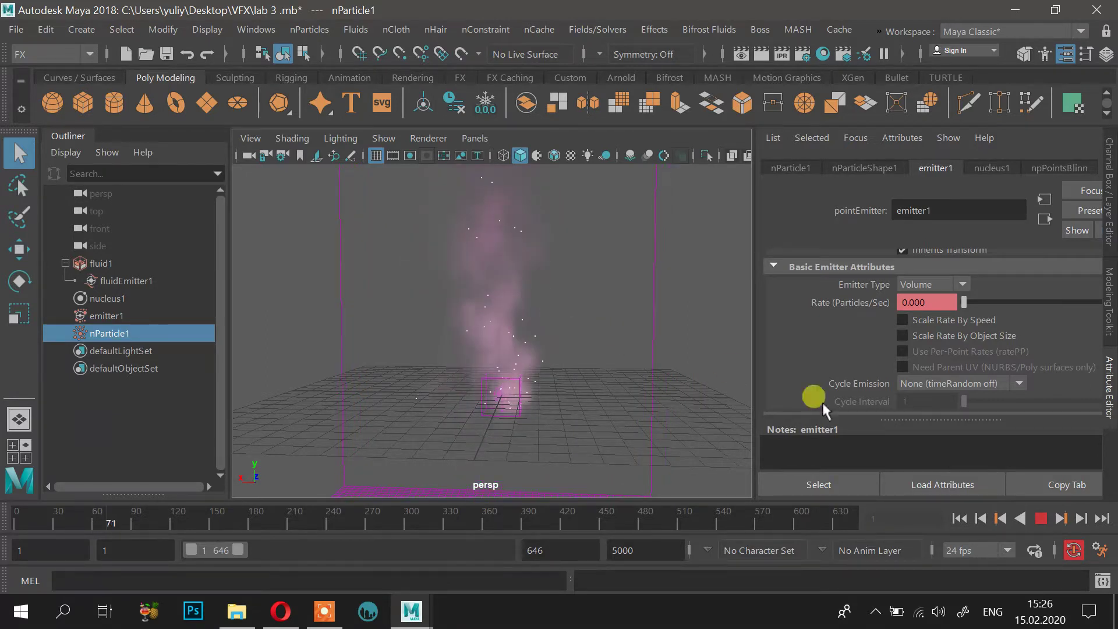
pyautogui.click(1041, 517)
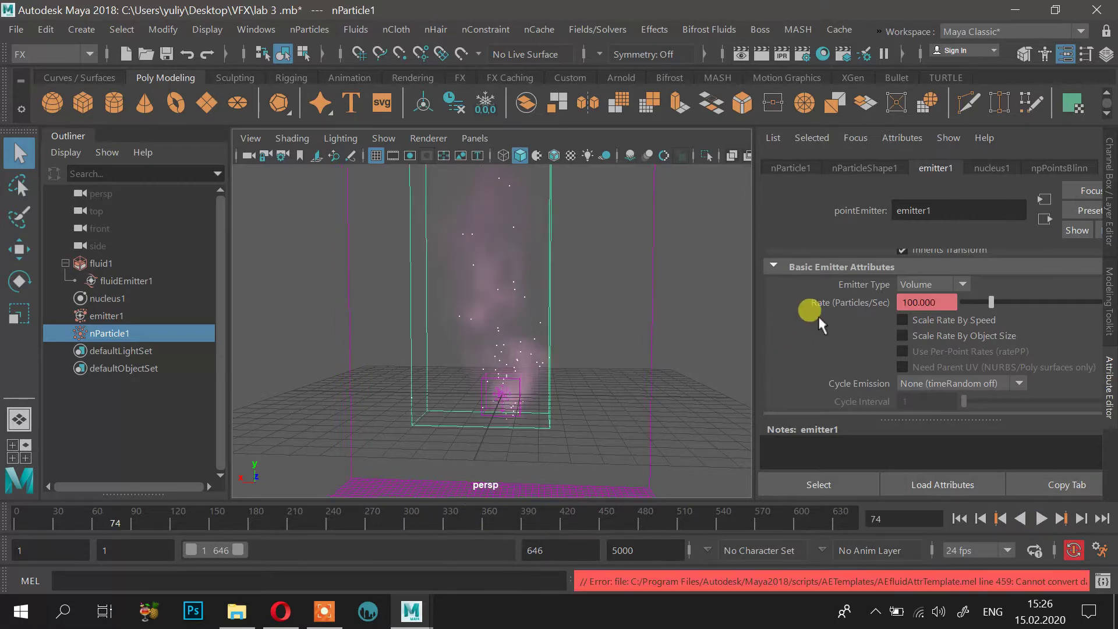
# Step: Break the keyed animation connection on emitter1's Rate and key the rate at 100 at frame 19
pyautogui.moveTo(827, 304); pyautogui.dragTo(862, 366, button='right')
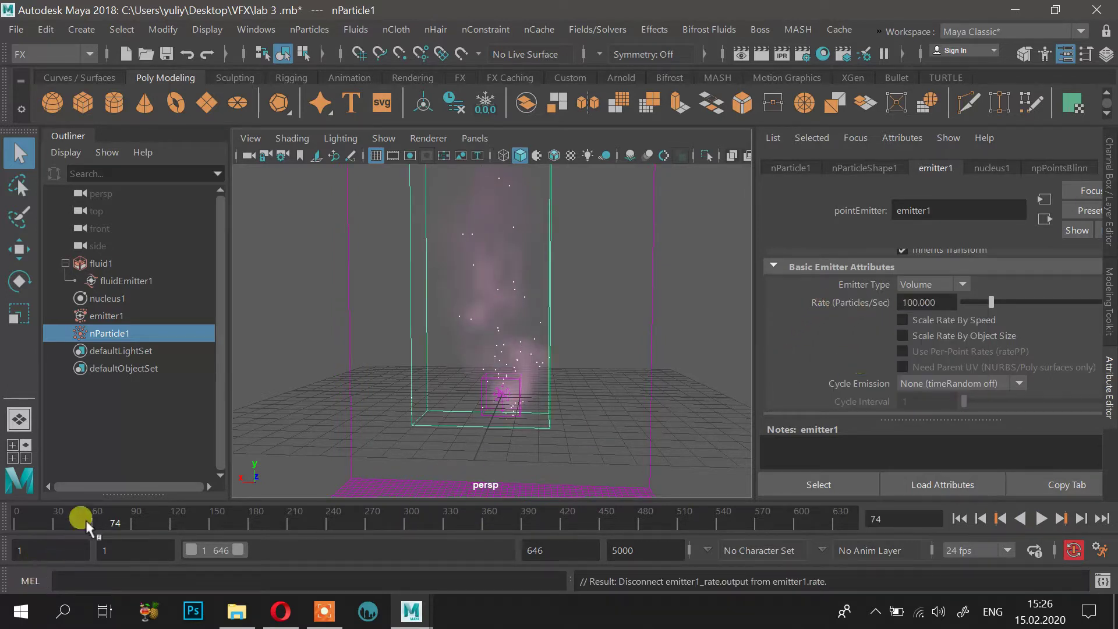
pyautogui.moveTo(82, 518); pyautogui.dragTo(42, 519)
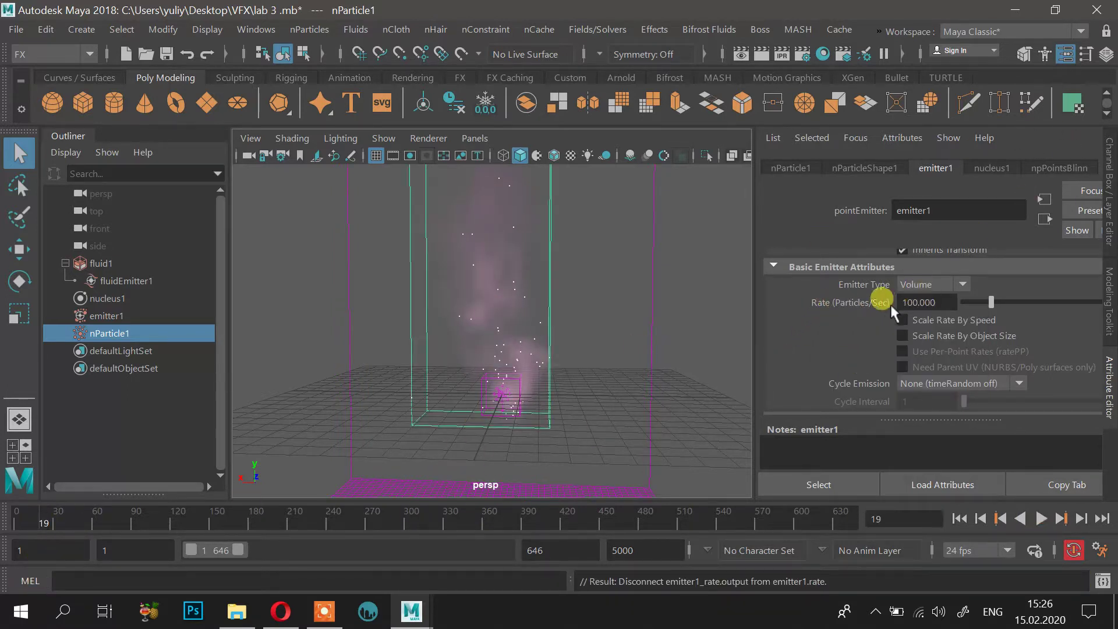
pyautogui.moveTo(889, 305); pyautogui.dragTo(906, 332, button='right')
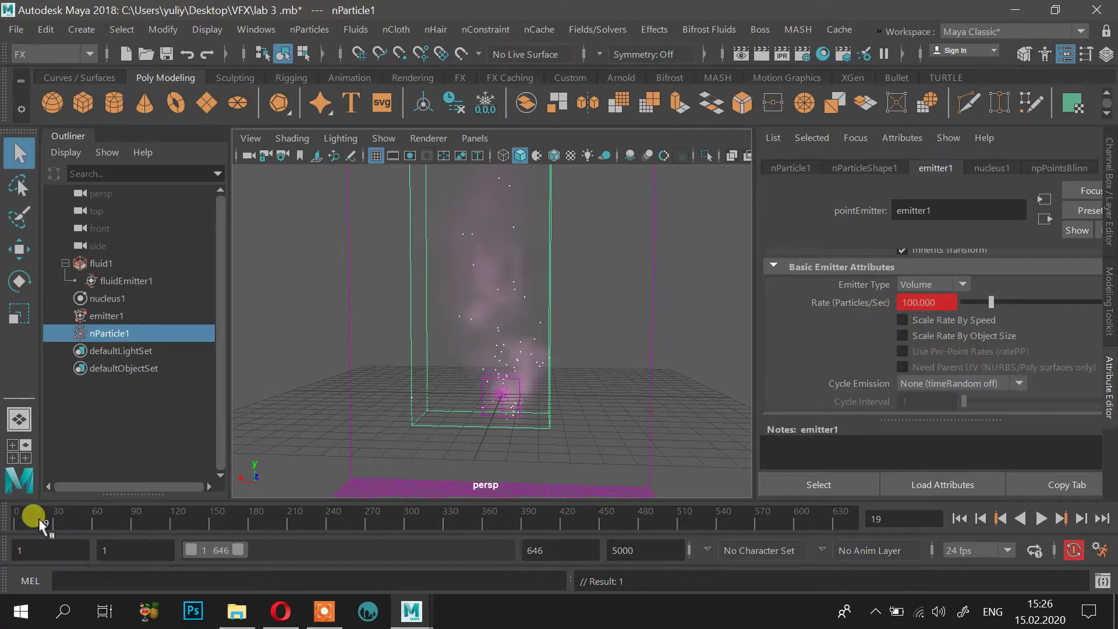
# Step: Key emitter1's Rate (Particles/Sec) at 0 at frame 13
pyautogui.moveTo(33, 517); pyautogui.dragTo(34, 518)
pyautogui.click(949, 302)
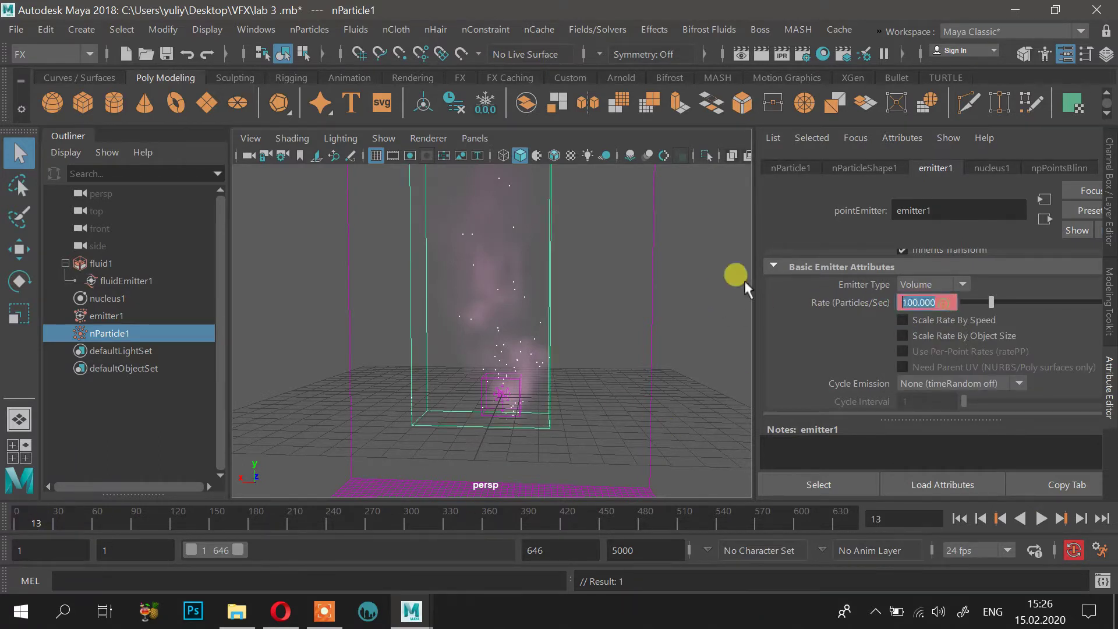
pyautogui.write('0')
pyautogui.press('Return')
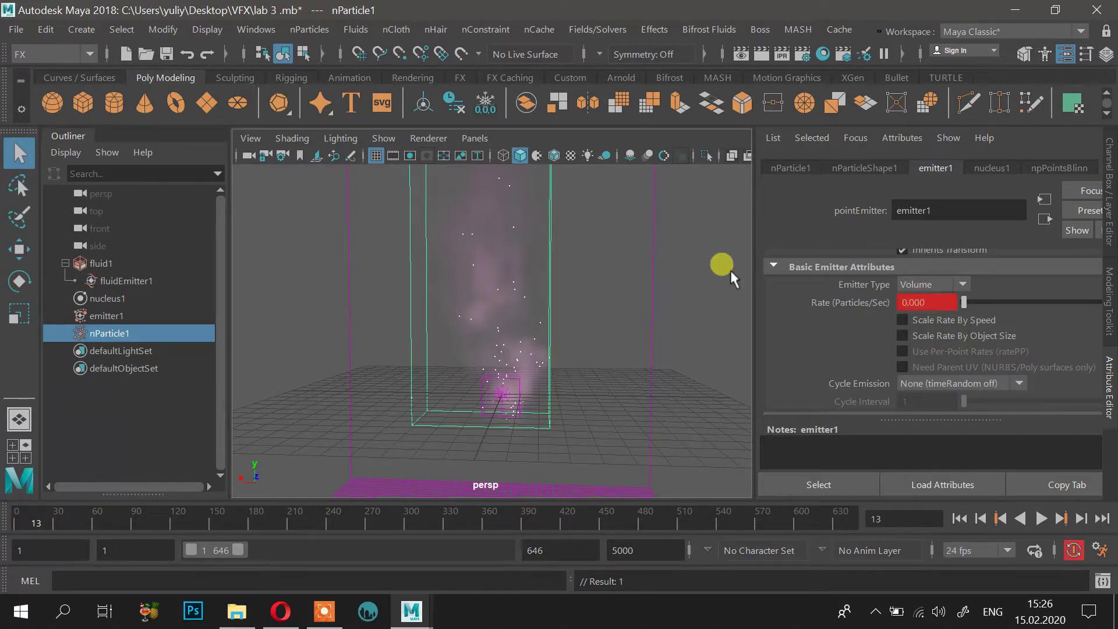
# Step: Replay the simulation from frame 1 to check the earlier particle emission, view the whole fluid container, and stop at frame 50
pyautogui.click(958, 518)
pyautogui.click(1039, 518)
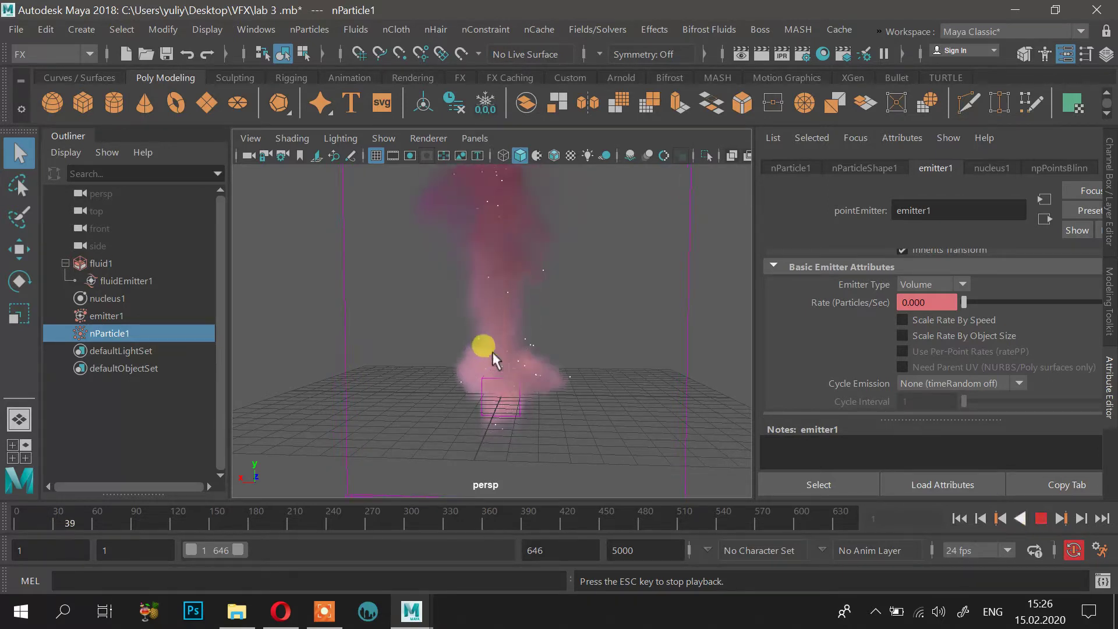
pyautogui.scroll(-5, 494, 352)
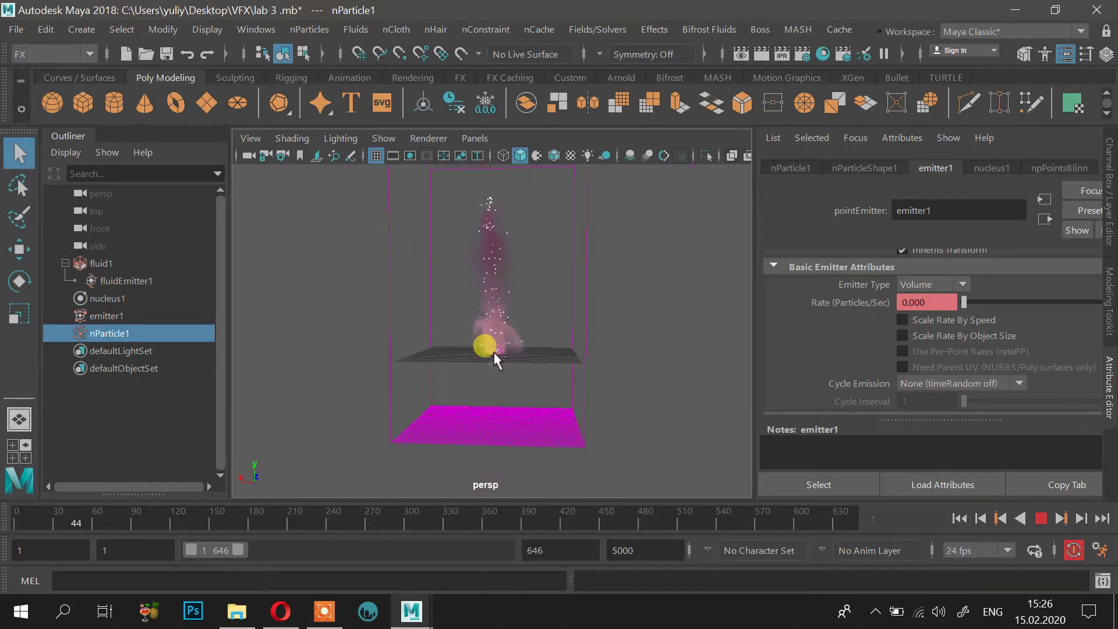
pyautogui.scroll(-3, 501, 359)
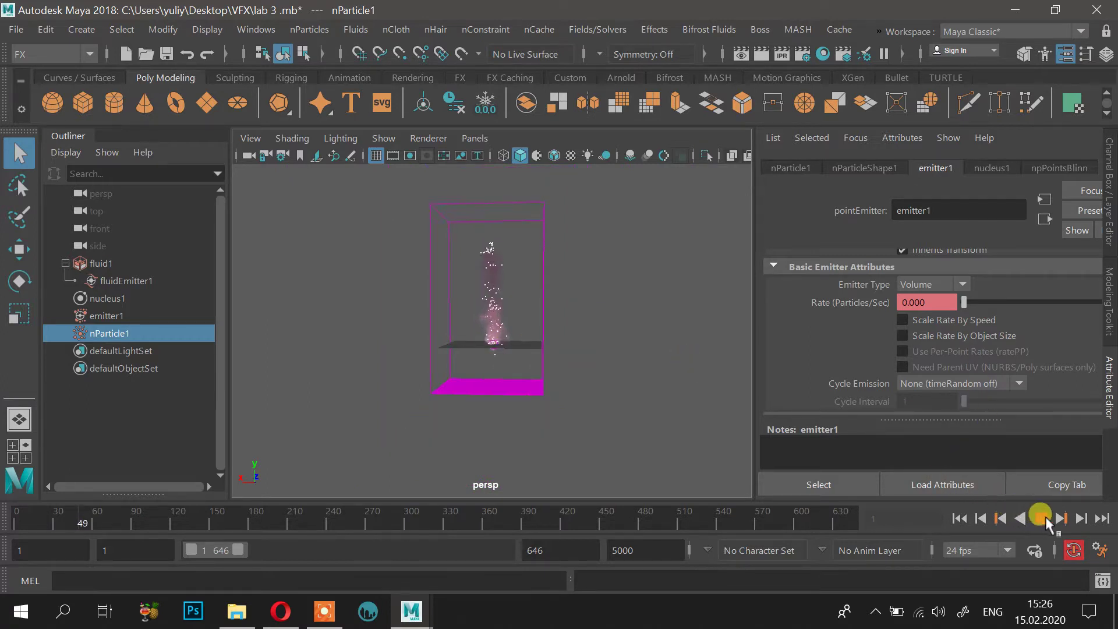
pyautogui.click(464, 246)
pyautogui.click(868, 284)
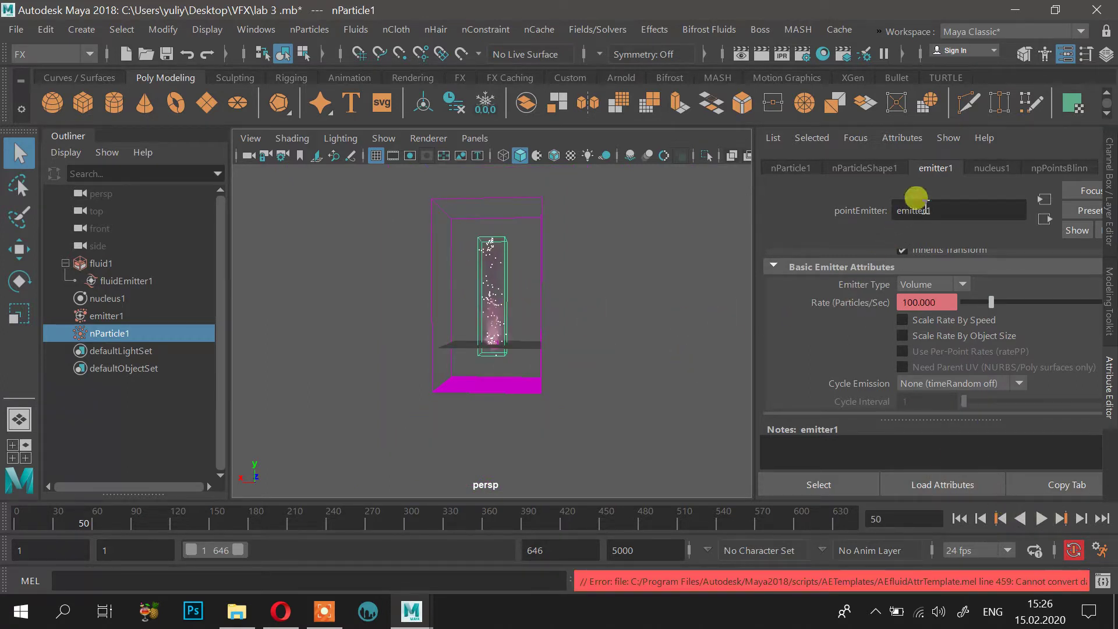
# Step: Set the Lifespan Mode of nParticleShape1 to Random range
pyautogui.click(864, 167)
pyautogui.scroll(-3, 897, 320)
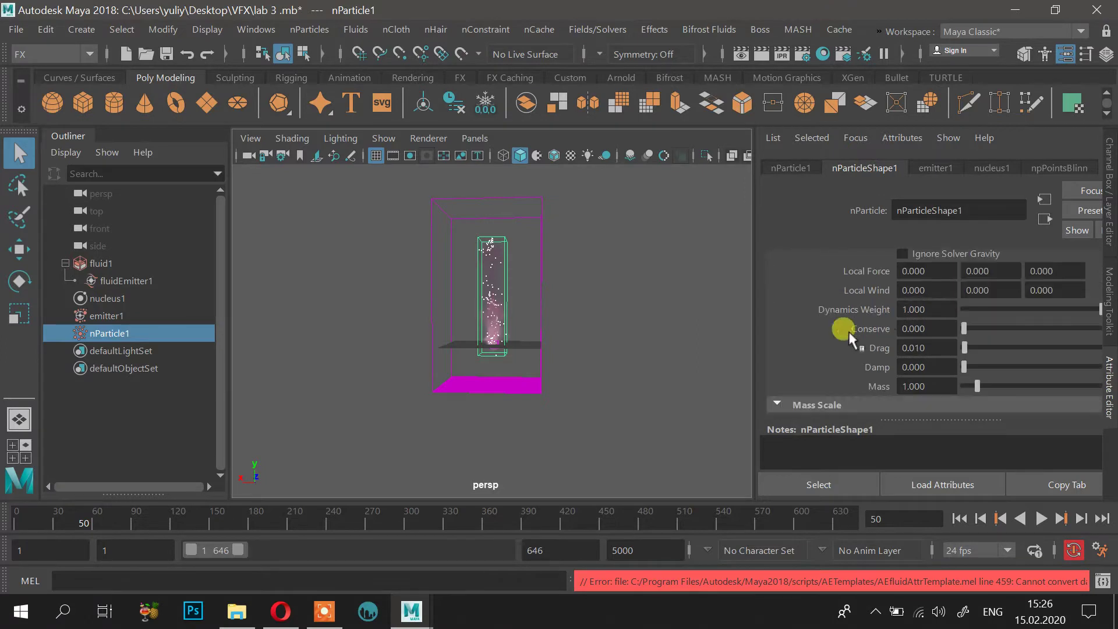
pyautogui.scroll(4, 513, 249)
pyautogui.keyDown('alt'); pyautogui.moveTo(518, 249); pyautogui.dragTo(483, 240); pyautogui.keyUp('alt')
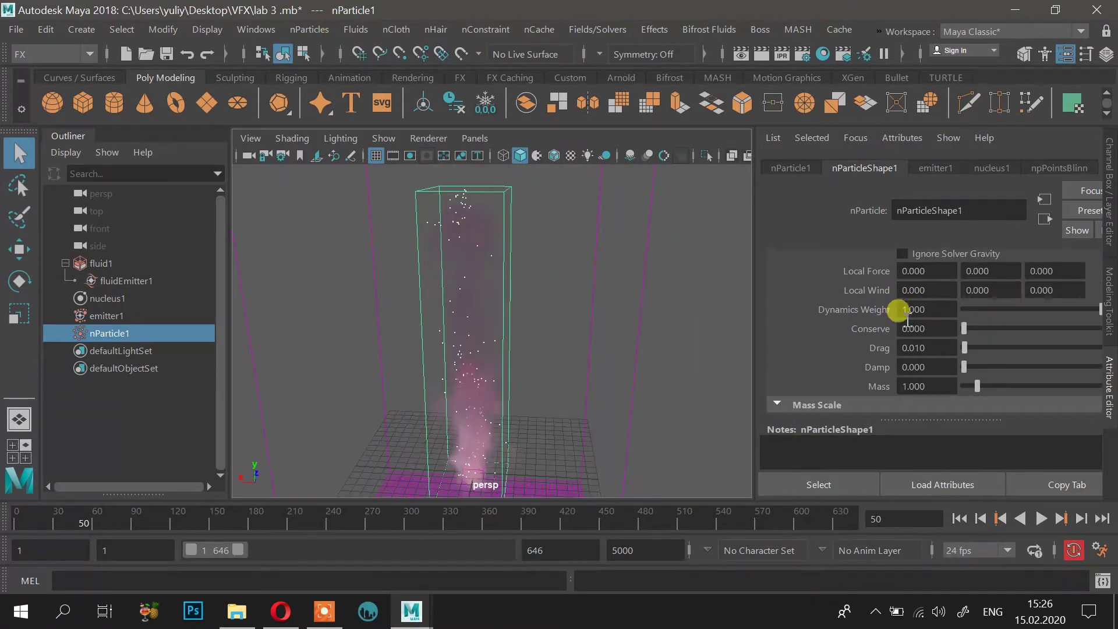
pyautogui.scroll(5, 896, 291)
pyautogui.scroll(1, 873, 305)
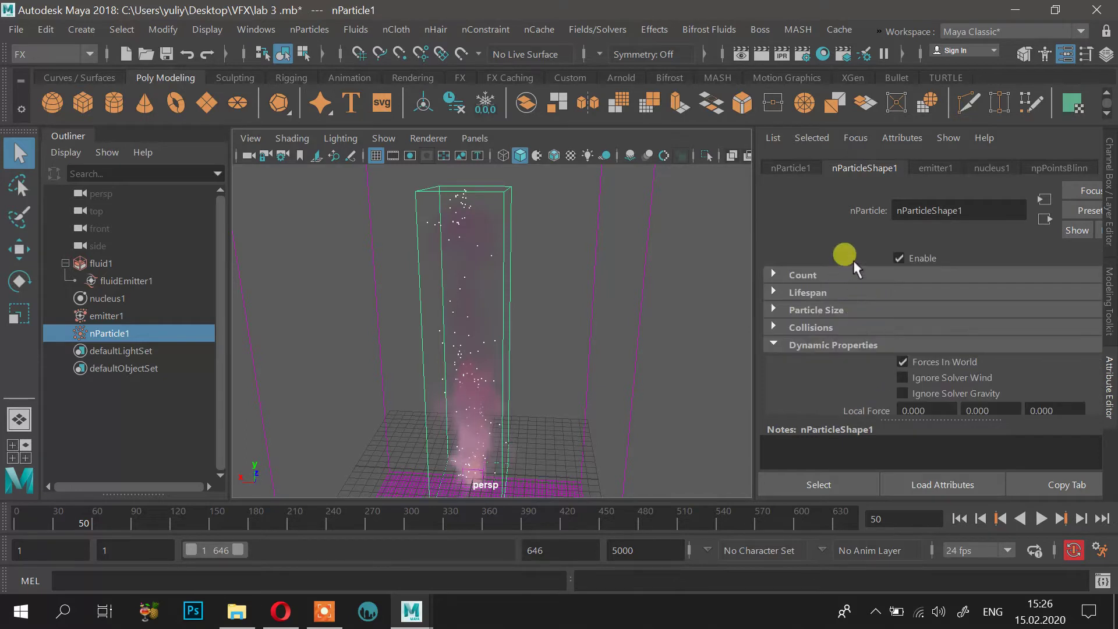
pyautogui.click(815, 293)
pyautogui.click(941, 310)
pyautogui.click(938, 349)
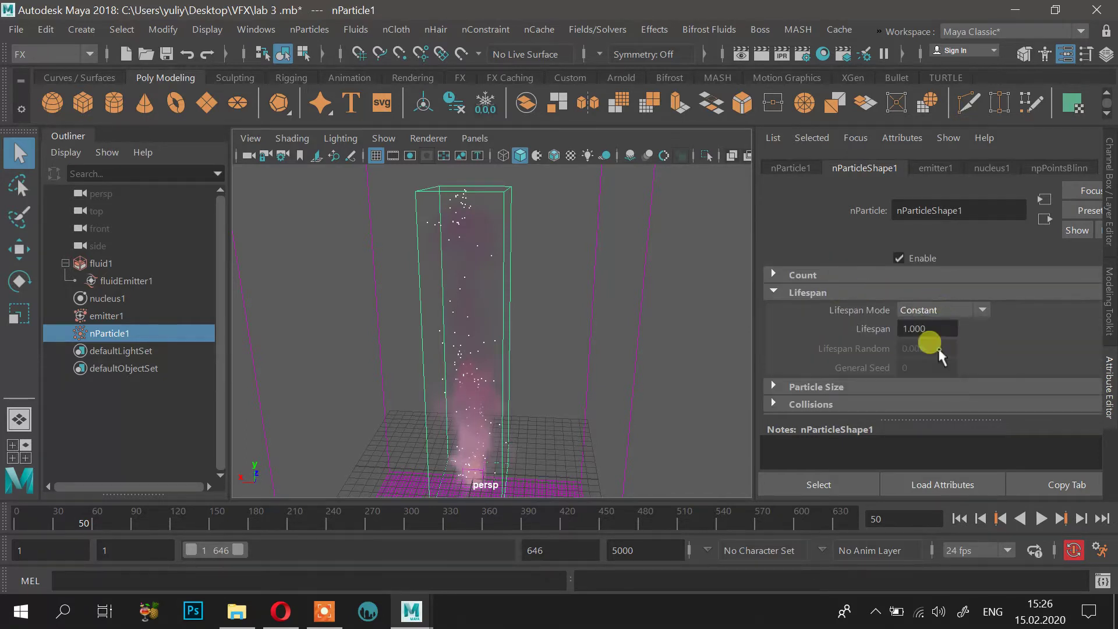
pyautogui.click(938, 310)
pyautogui.click(936, 365)
# Step: Set nParticleShape1's Lifespan to 3 and its Lifespan Random to 2
pyautogui.doubleClick(931, 328)
pyautogui.write('3')
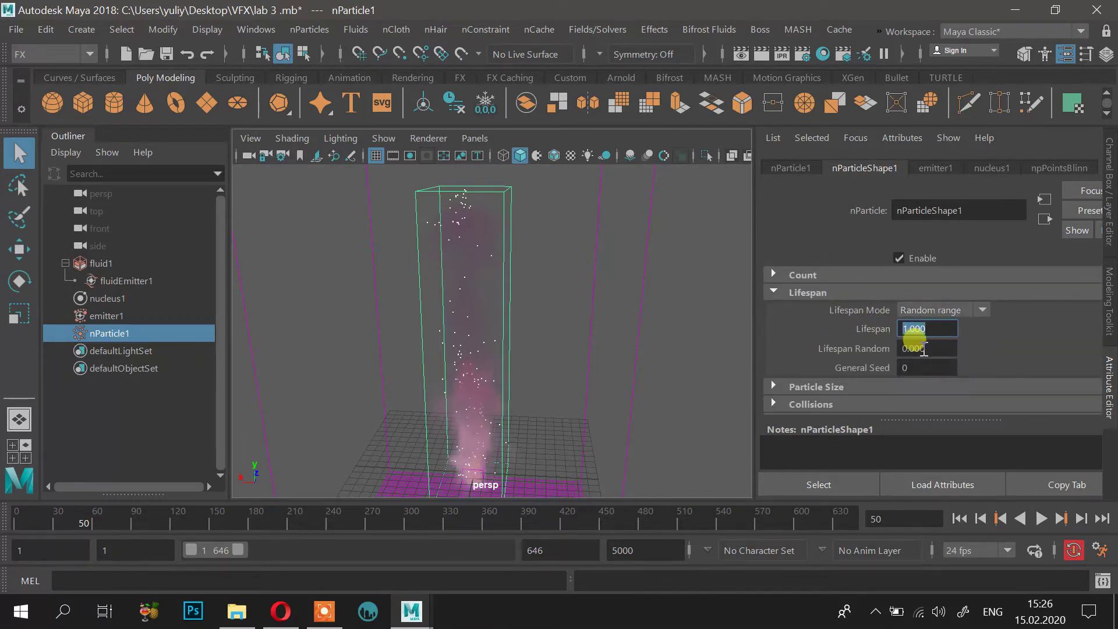
pyautogui.click(930, 348)
pyautogui.write('2')
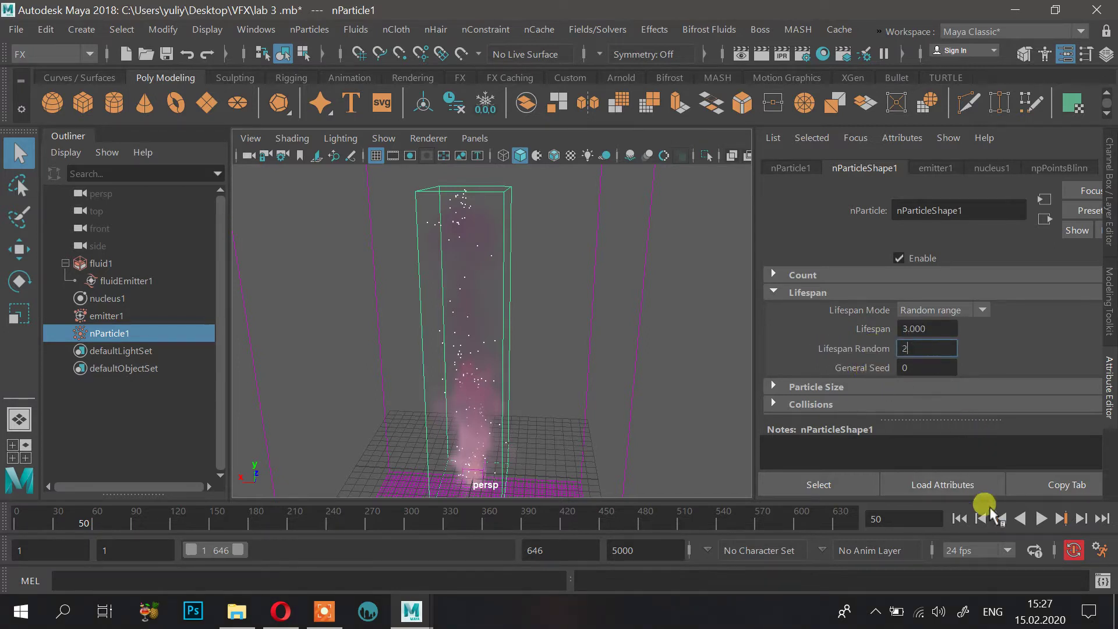
# Step: Play the simulation from frame 1 to check how long the particles live, and stop playback at frame 48
pyautogui.click(958, 518)
pyautogui.click(1040, 519)
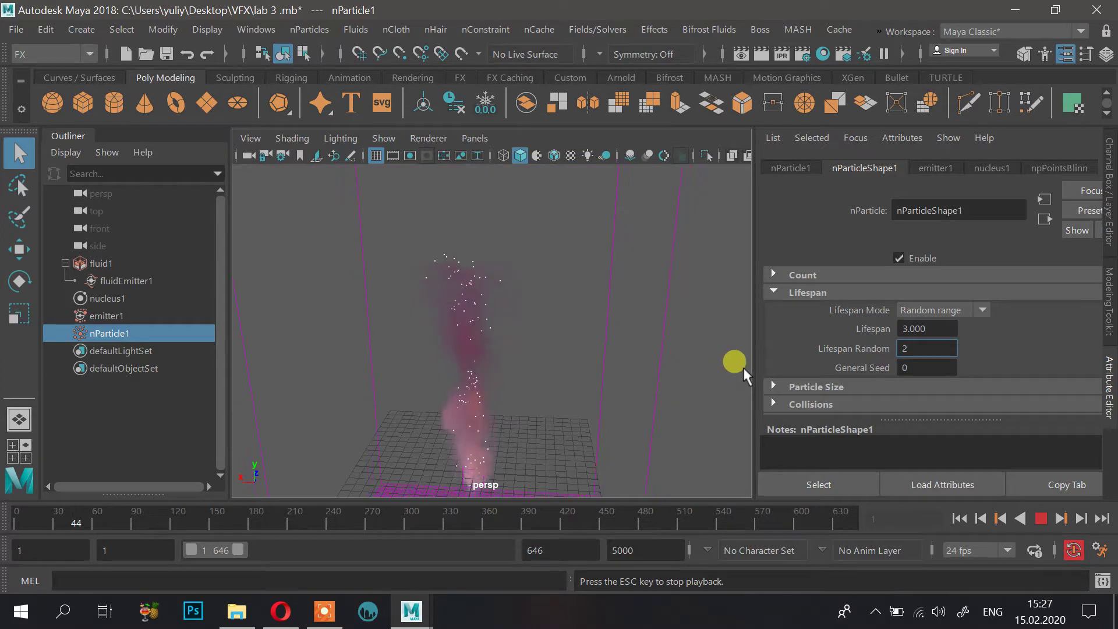
pyautogui.click(1034, 522)
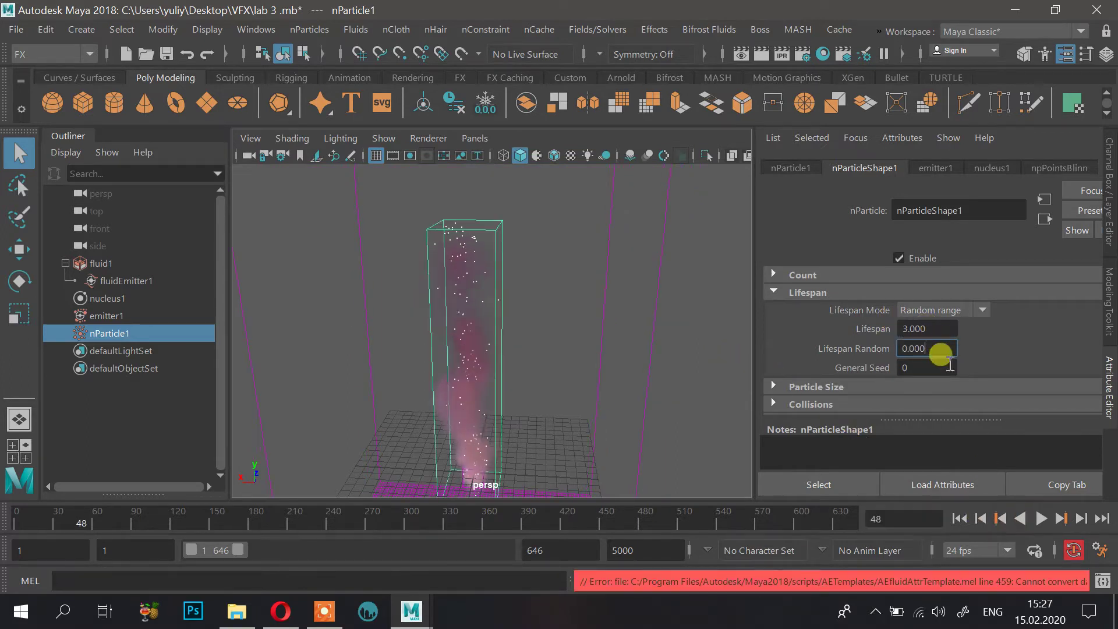
# Step: Return to frame 1 and set nParticleShape1's Lifespan to 2 and its Lifespan Random to 1
pyautogui.click(959, 518)
pyautogui.click(913, 329)
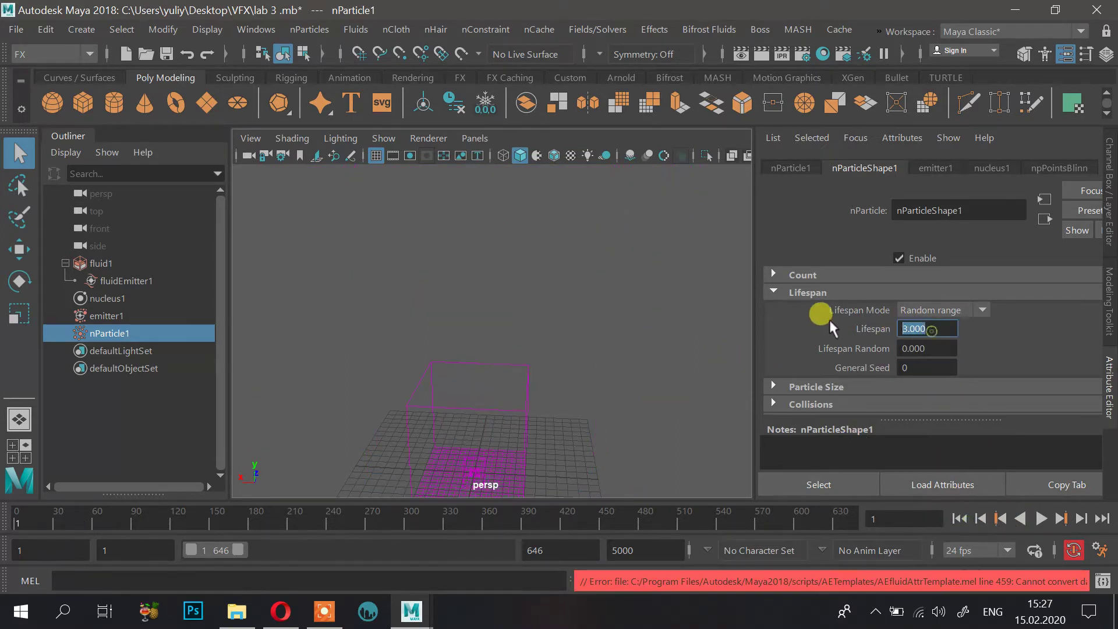
pyautogui.press('Tab')
pyautogui.write('1')
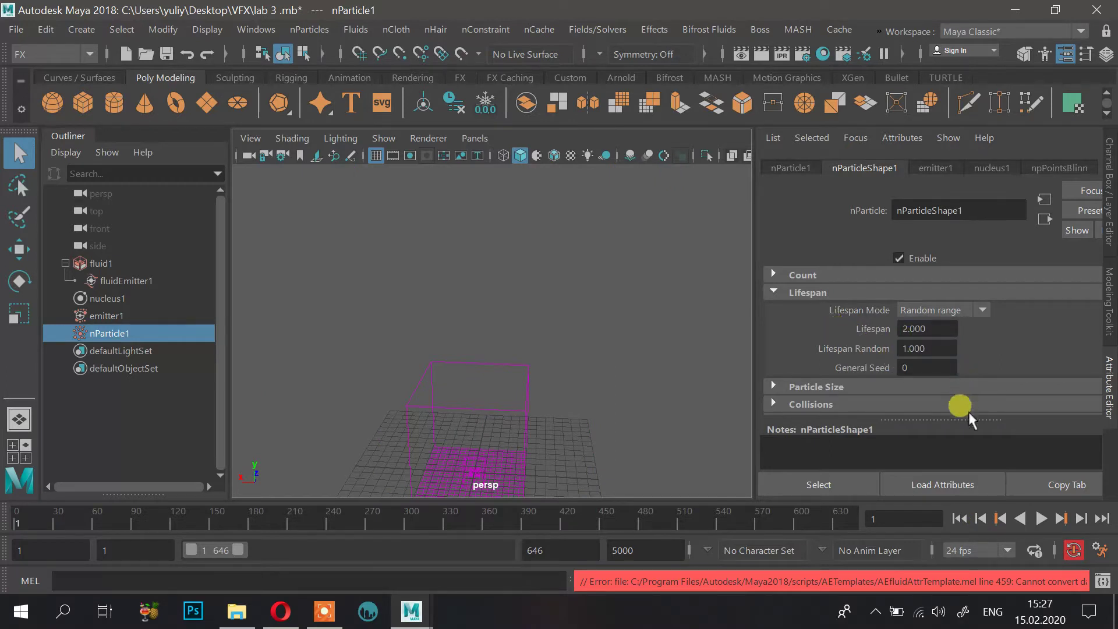
# Step: Play the simulation to about frame 50 to check the shortened particle lifespan, and return to frame 1
pyautogui.click(1041, 519)
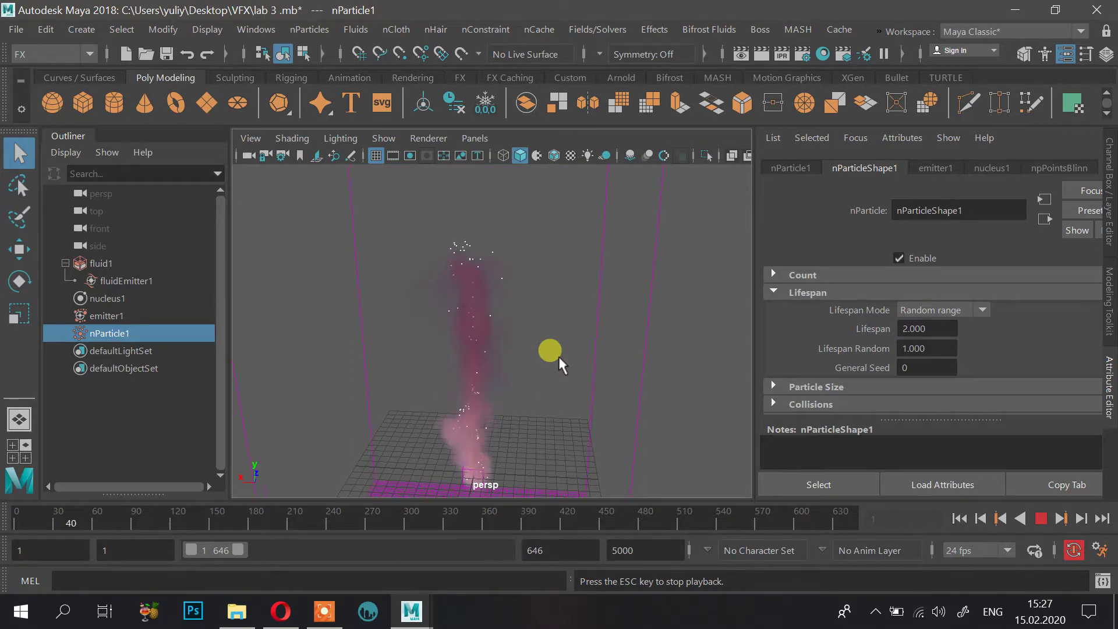
pyautogui.click(1042, 520)
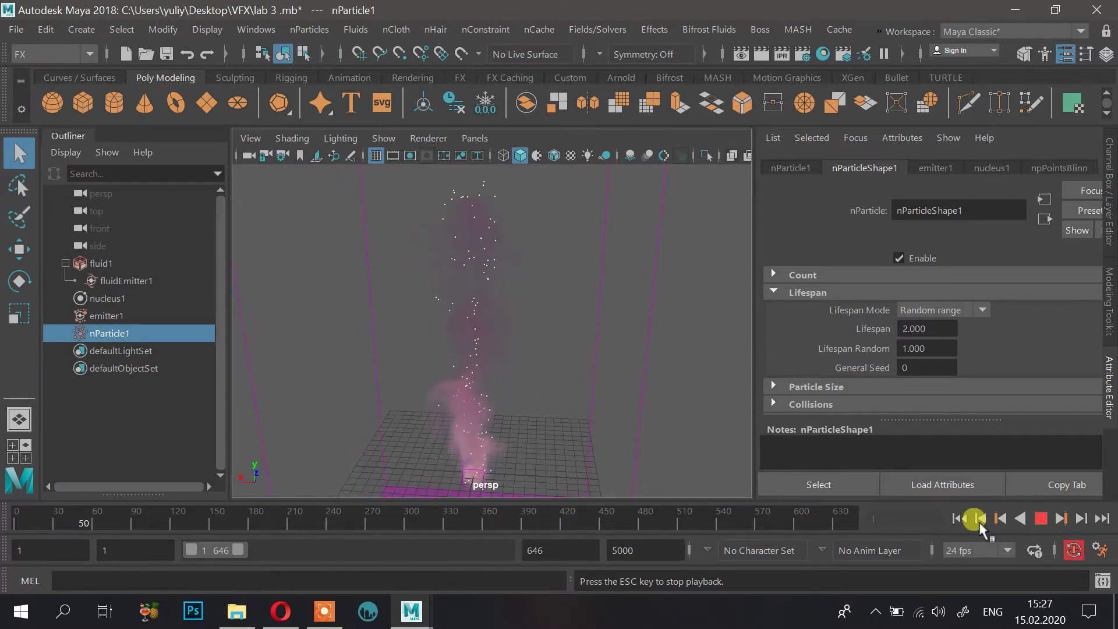
pyautogui.click(961, 518)
# Step: Set nParticleShape1's Lifespan to 1 and its Lifespan Random to 0.5
pyautogui.click(867, 330)
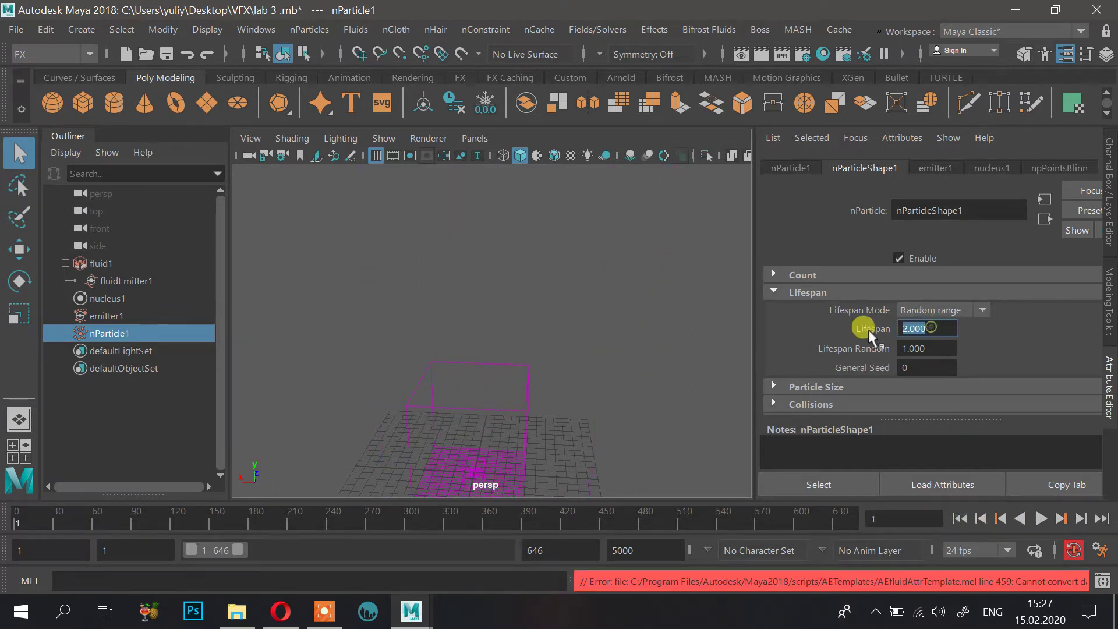
pyautogui.write('1')
pyautogui.press('Tab')
pyautogui.write('0.5')
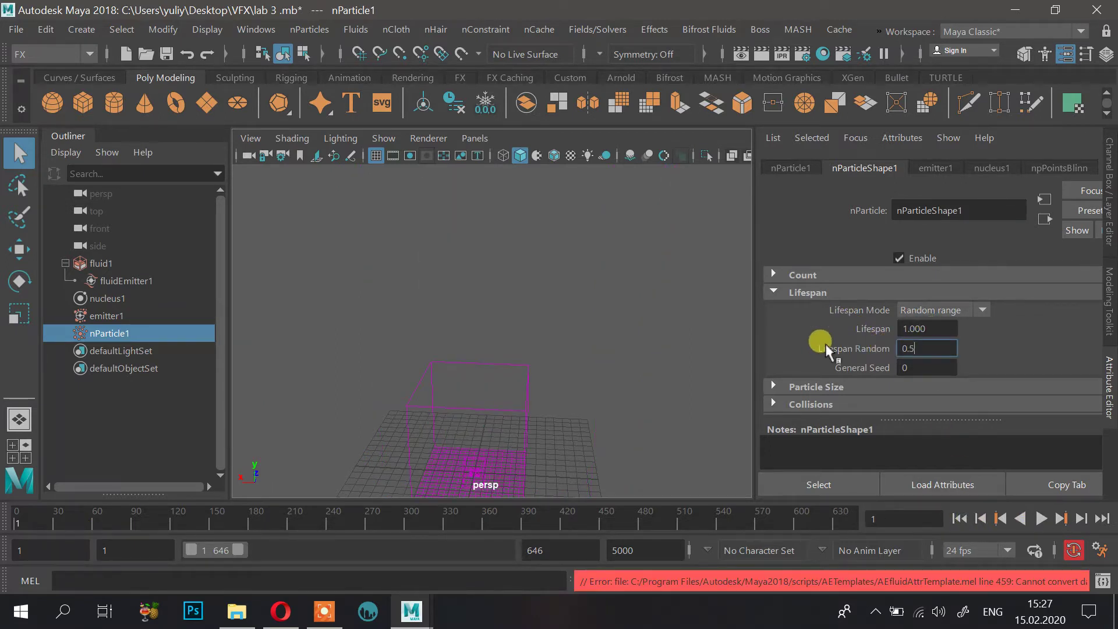
pyautogui.press('Return')
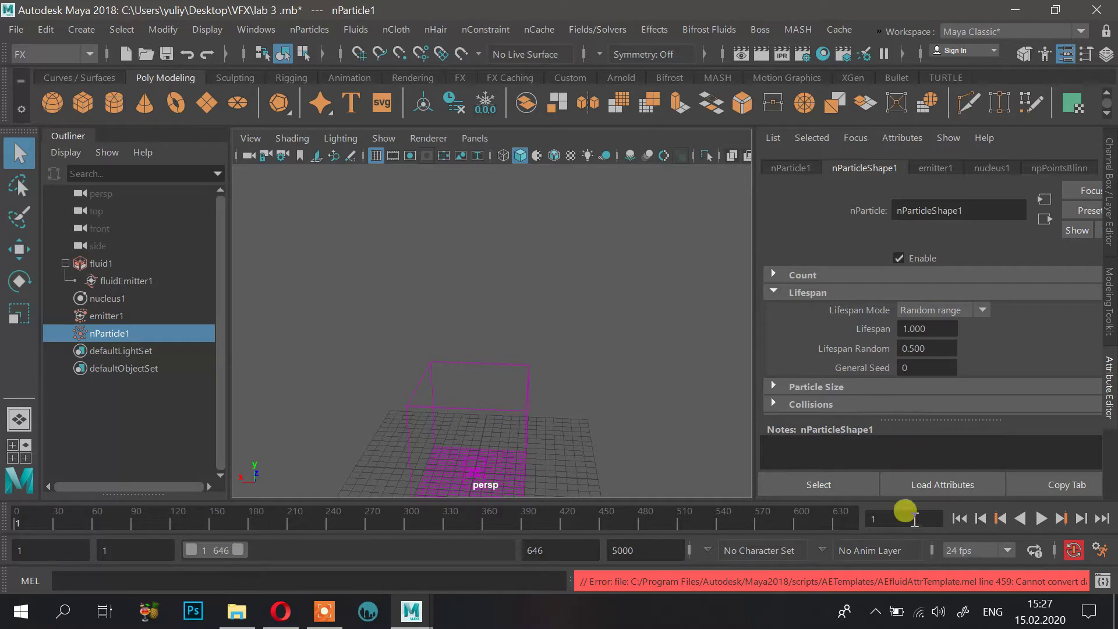
# Step: Play the simulation from frame 1 to check where the particles die within the whole smoke column, and stop at frame 61
pyautogui.click(1041, 518)
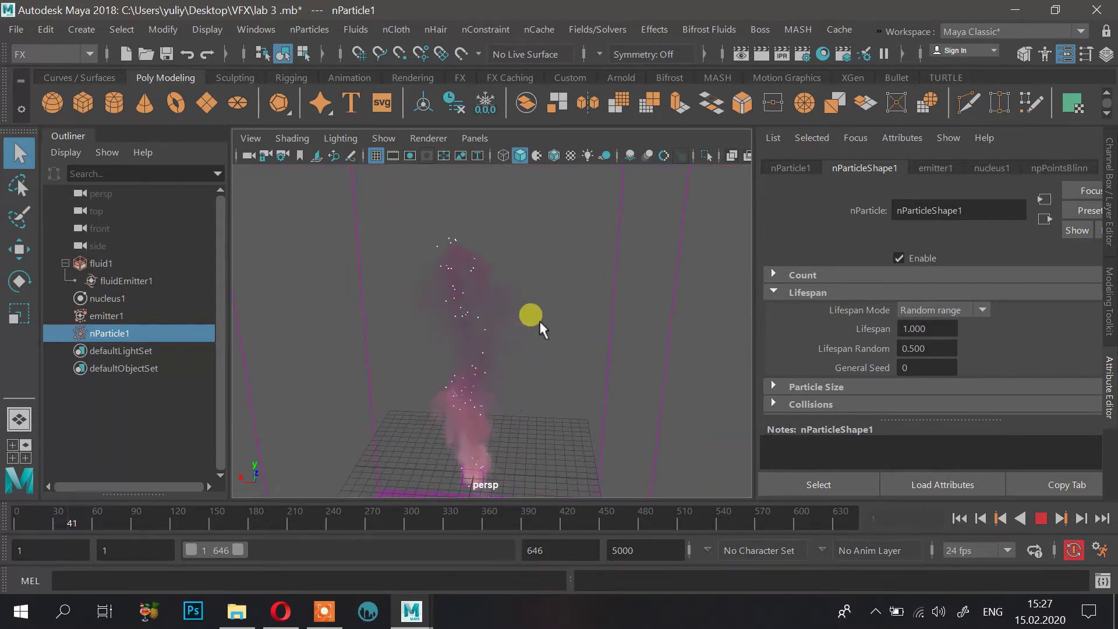
pyautogui.press('f')
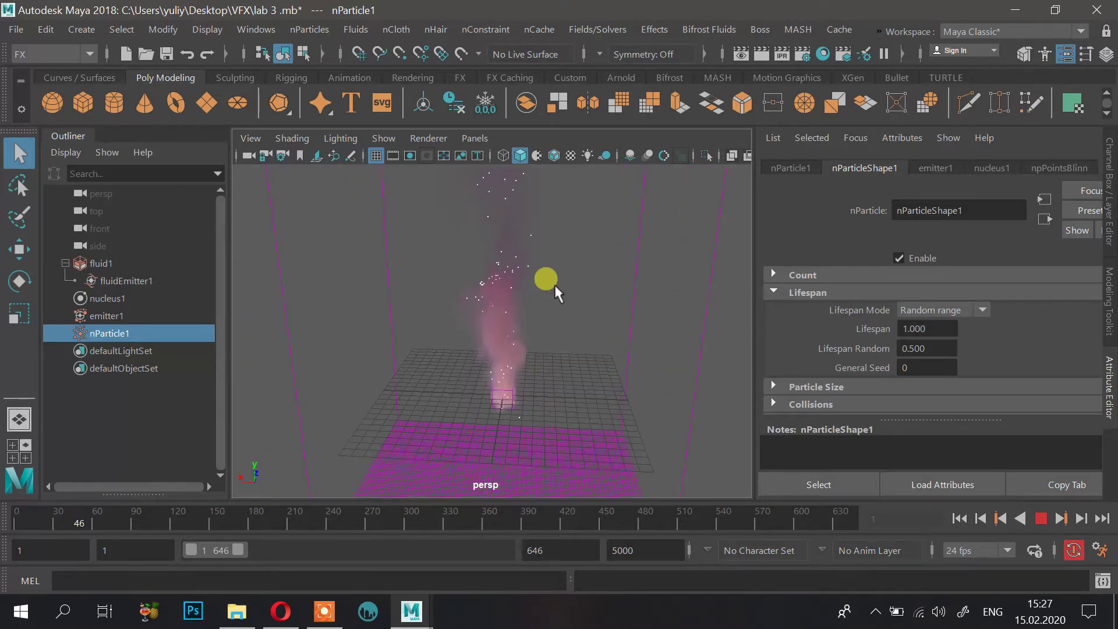
pyautogui.keyDown('alt'); pyautogui.moveTo(554, 285); pyautogui.dragTo(523, 254, button='right'); pyautogui.keyUp('alt')
pyautogui.scroll(5, 522, 254)
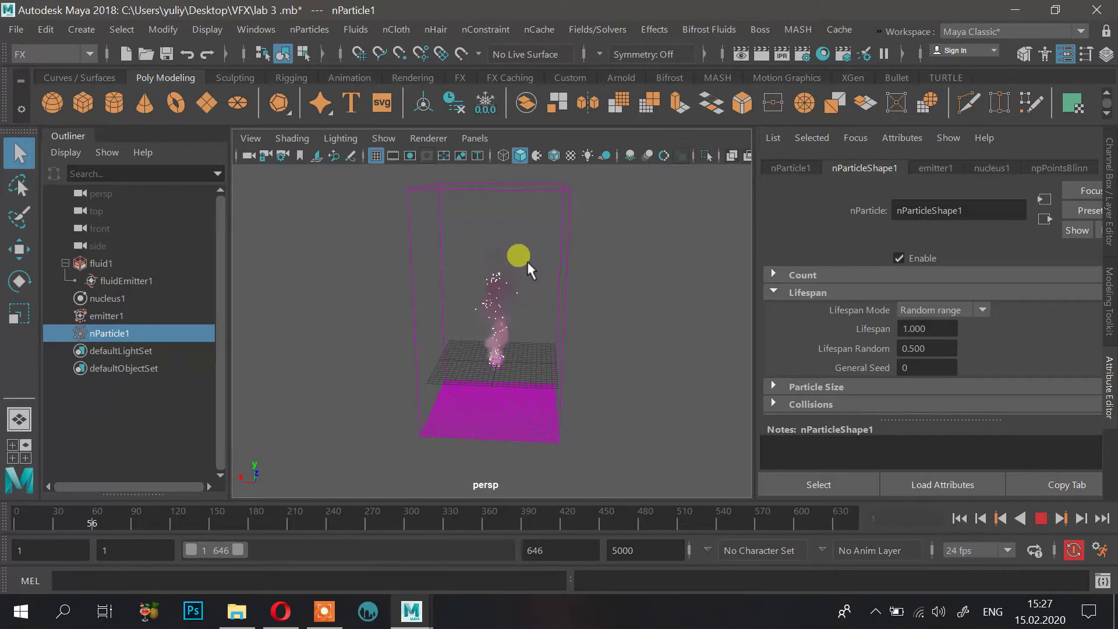
pyautogui.click(1040, 518)
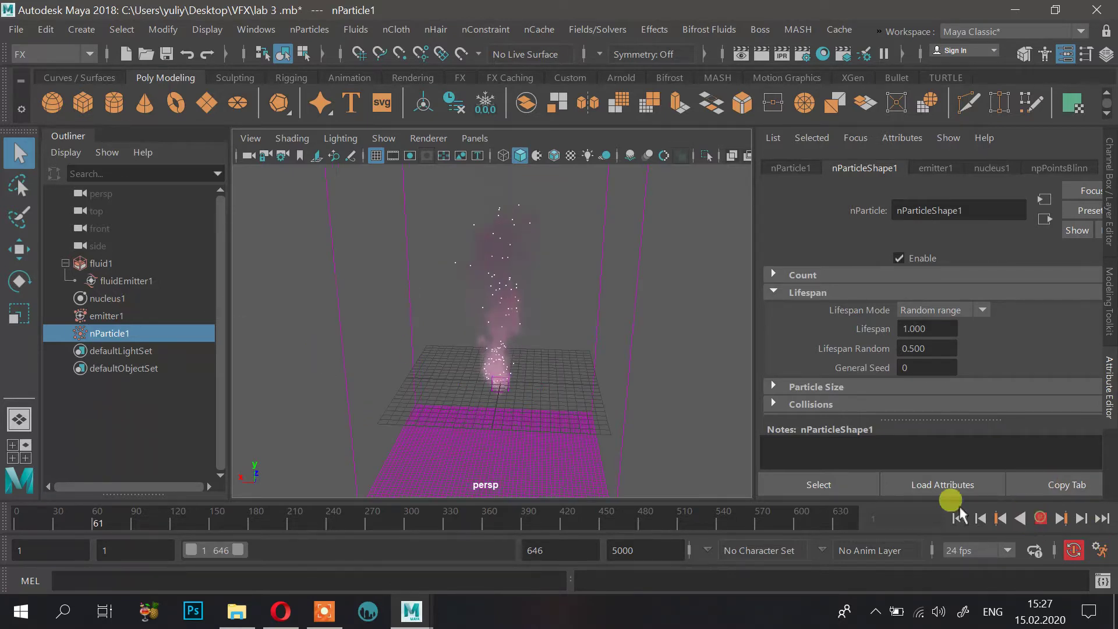
# Step: Find and expand the Shading attributes of nParticleShape1
pyautogui.click(122, 319)
pyautogui.click(124, 330)
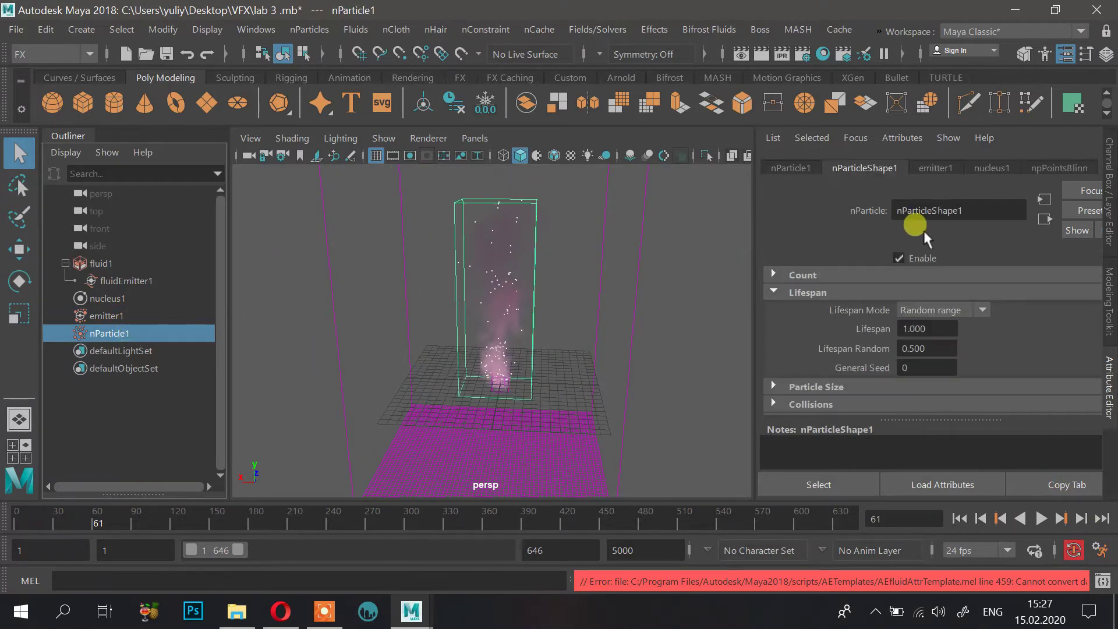
pyautogui.click(790, 167)
pyautogui.scroll(-4, 897, 316)
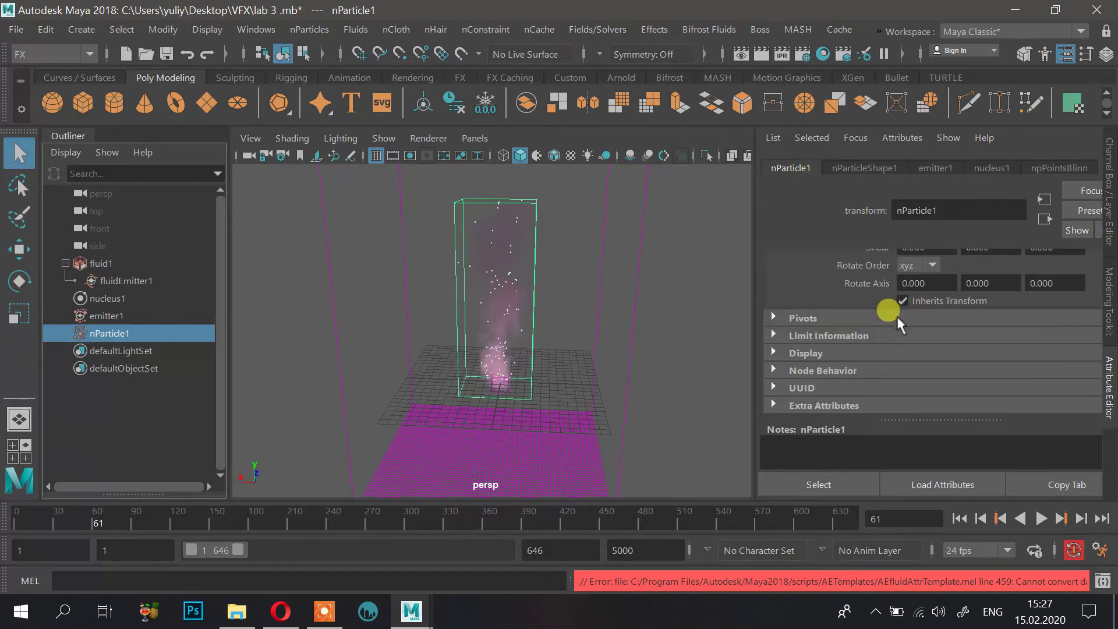
pyautogui.click(842, 162)
pyautogui.scroll(-10, 907, 327)
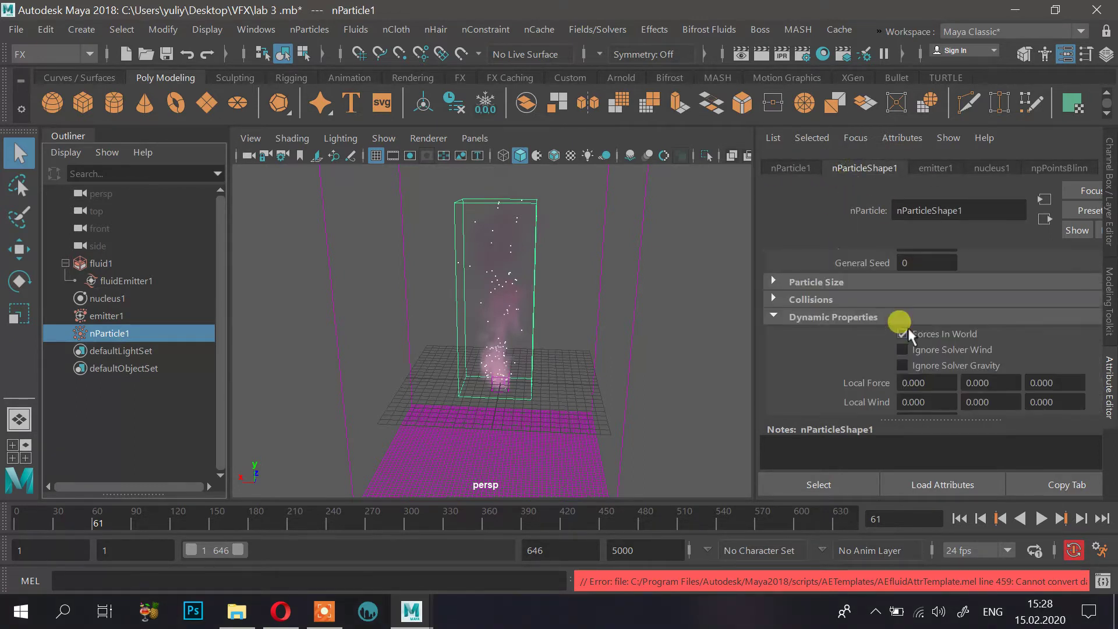
pyautogui.scroll(-10, 906, 326)
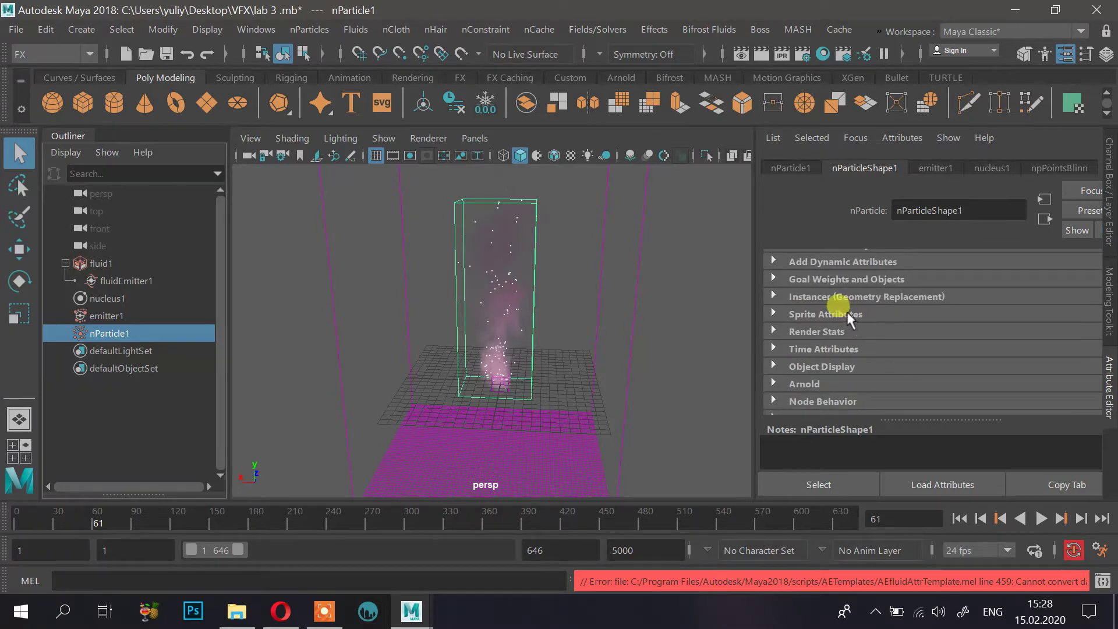
pyautogui.scroll(4, 823, 326)
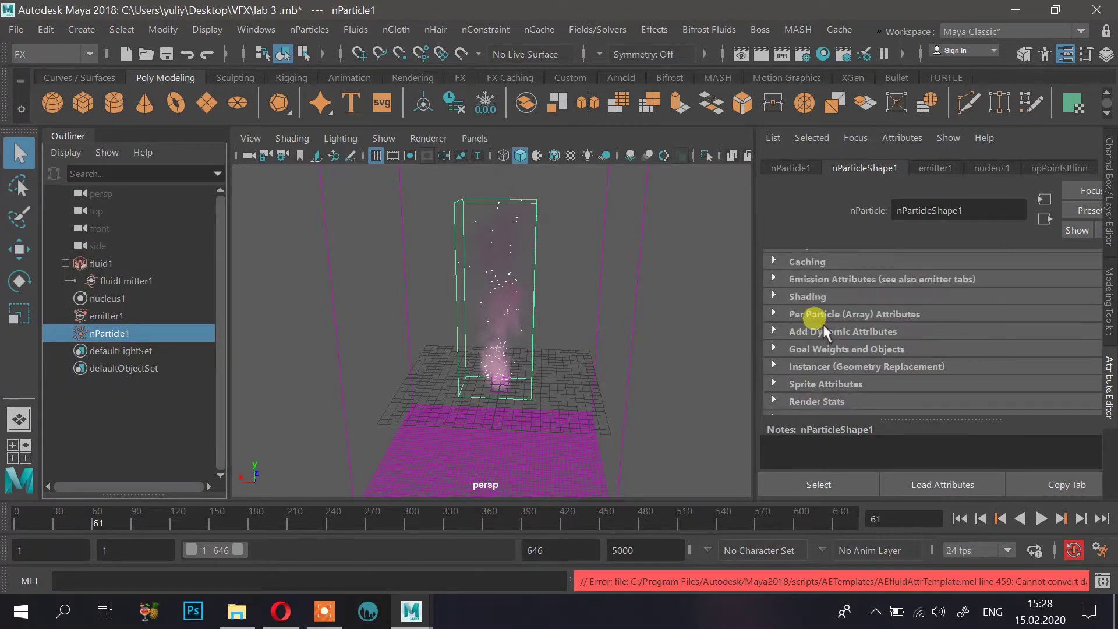
pyautogui.click(788, 300)
pyautogui.scroll(-2, 838, 309)
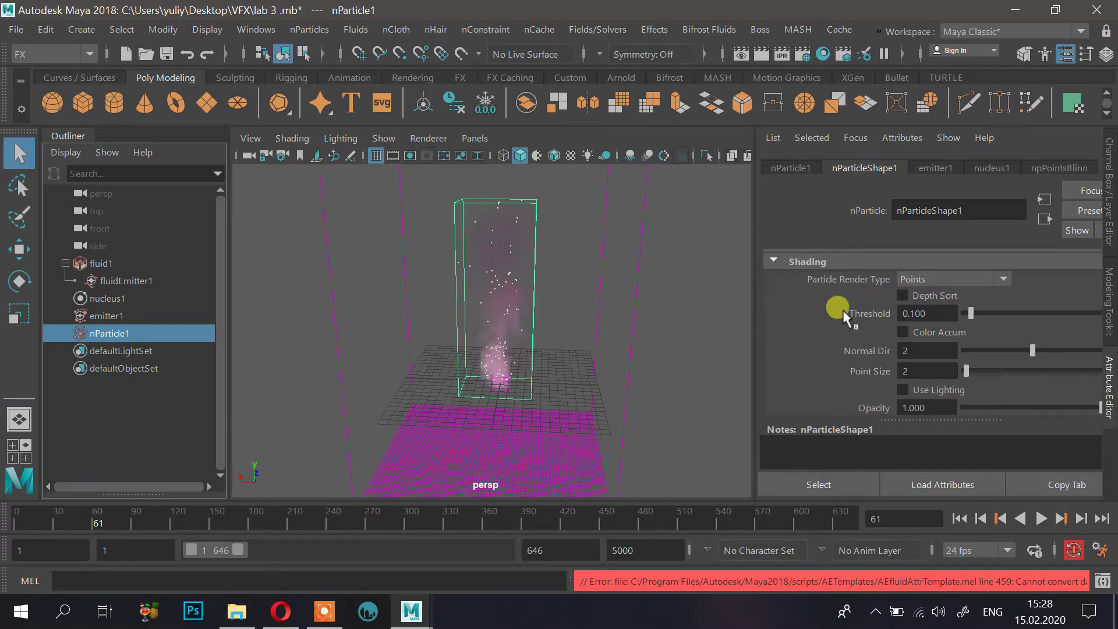
# Step: Try the MultiStreak, MultiPoint and Sprites particle render types on nParticleShape1
pyautogui.click(934, 277)
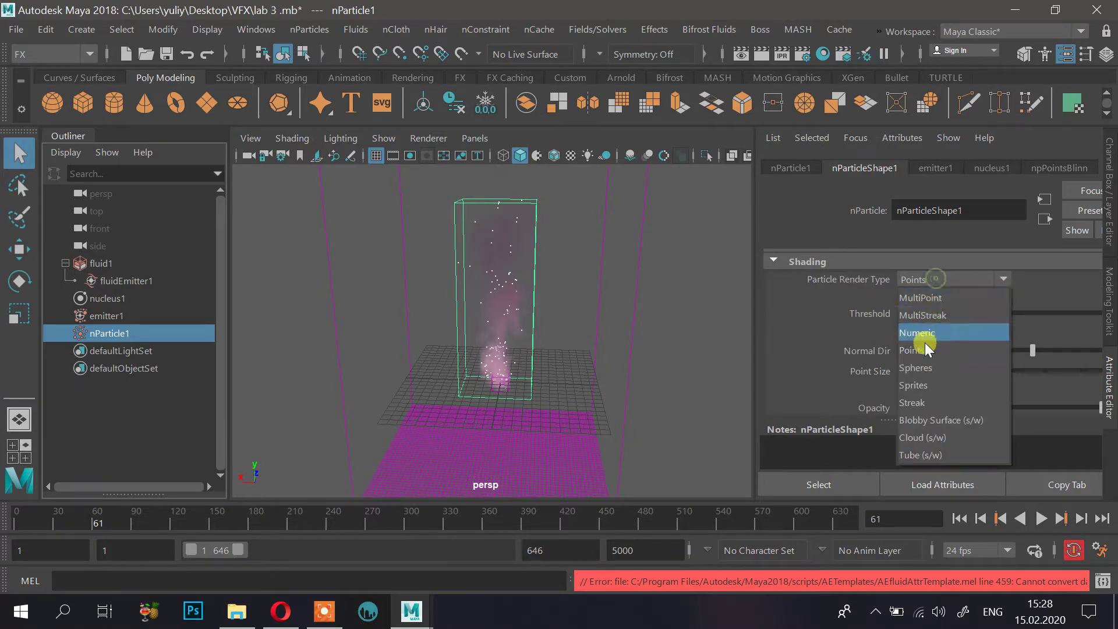
pyautogui.click(940, 315)
pyautogui.scroll(3, 442, 297)
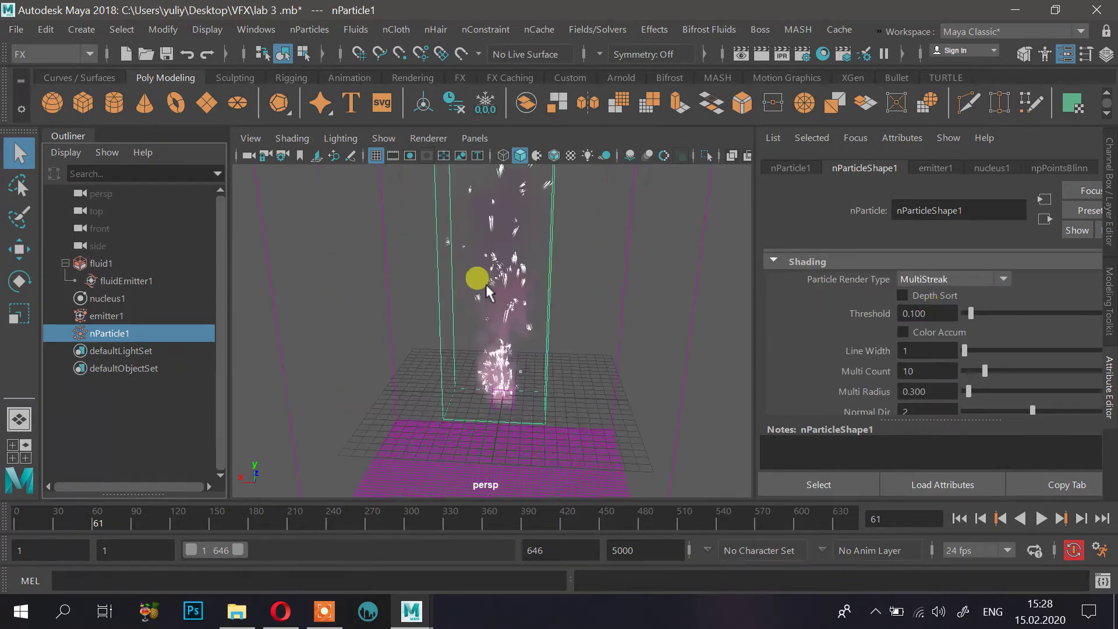
pyautogui.click(958, 284)
pyautogui.click(961, 298)
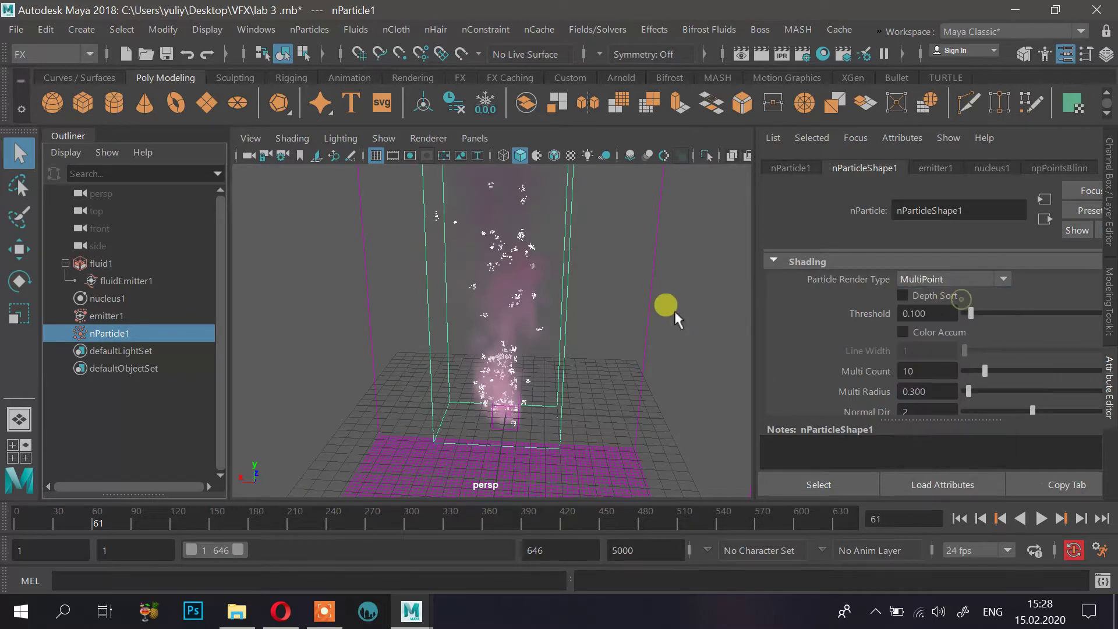
pyautogui.click(992, 283)
pyautogui.click(937, 387)
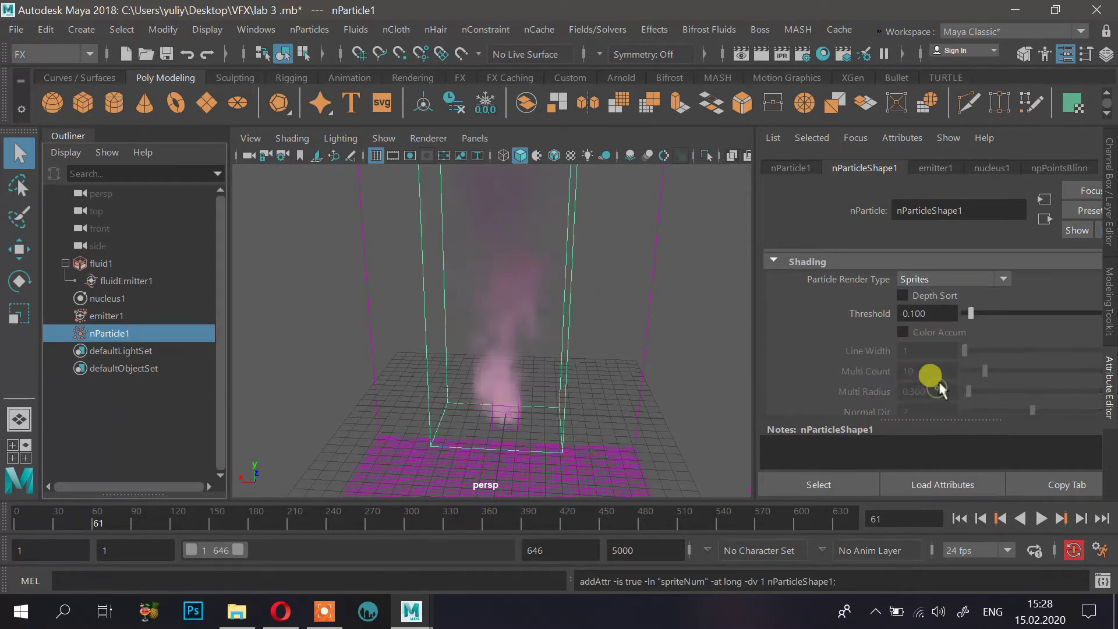
# Step: Set nParticleShape1's Particle Render Type to Streak and inspect the particles up close
pyautogui.click(946, 284)
pyautogui.click(929, 393)
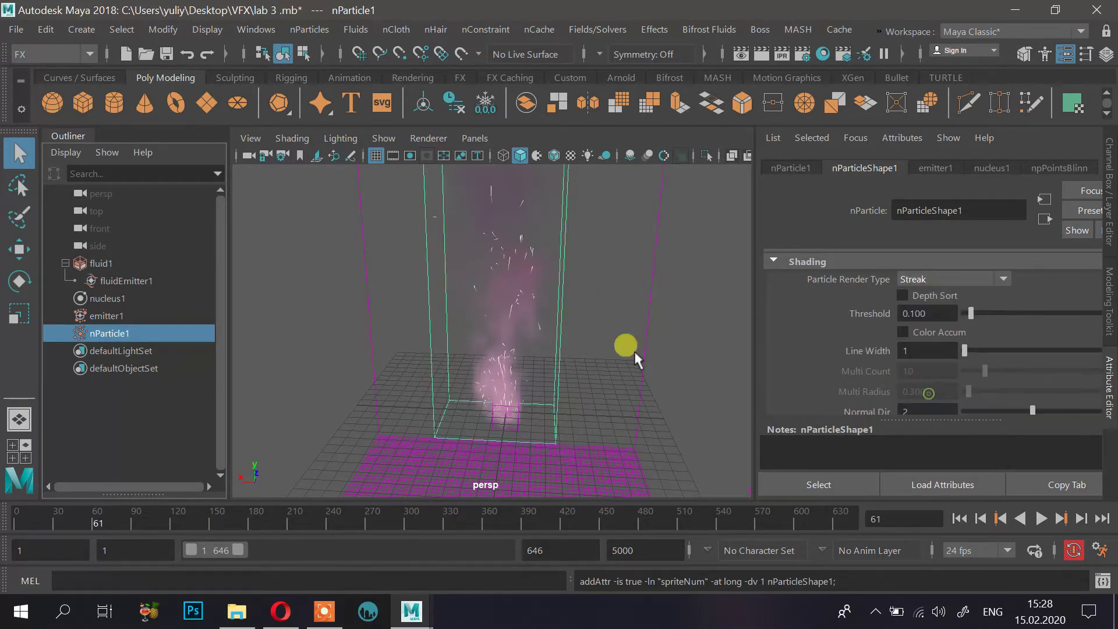
pyautogui.scroll(5, 501, 317)
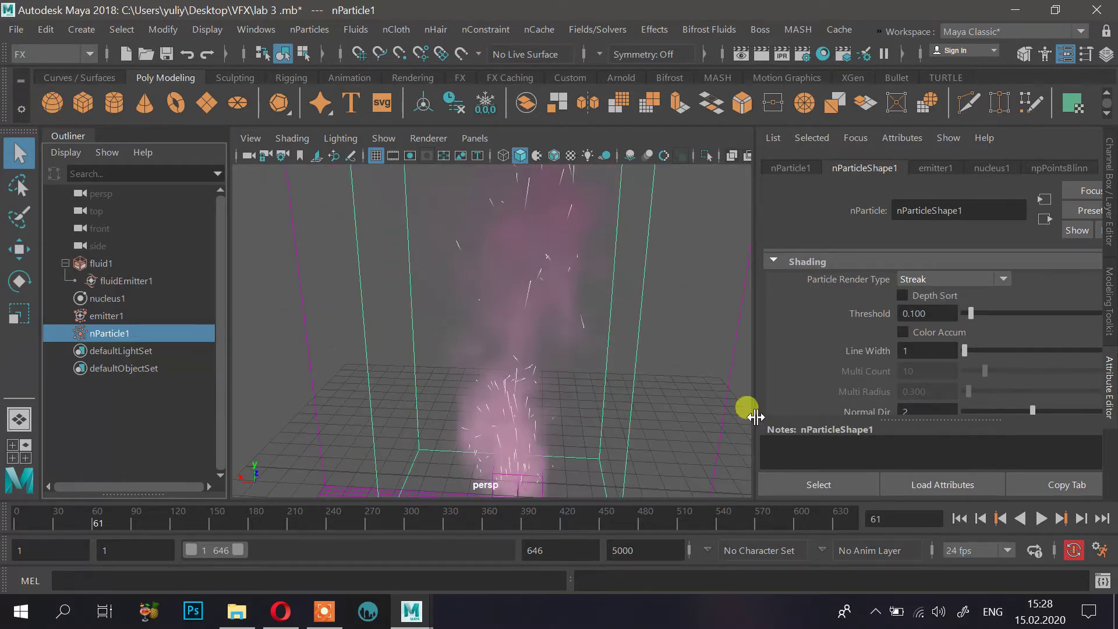
# Step: Replay the simulation from frame 1 to check the moving streak particles, and stop at frame 33
pyautogui.click(959, 518)
pyautogui.click(1040, 518)
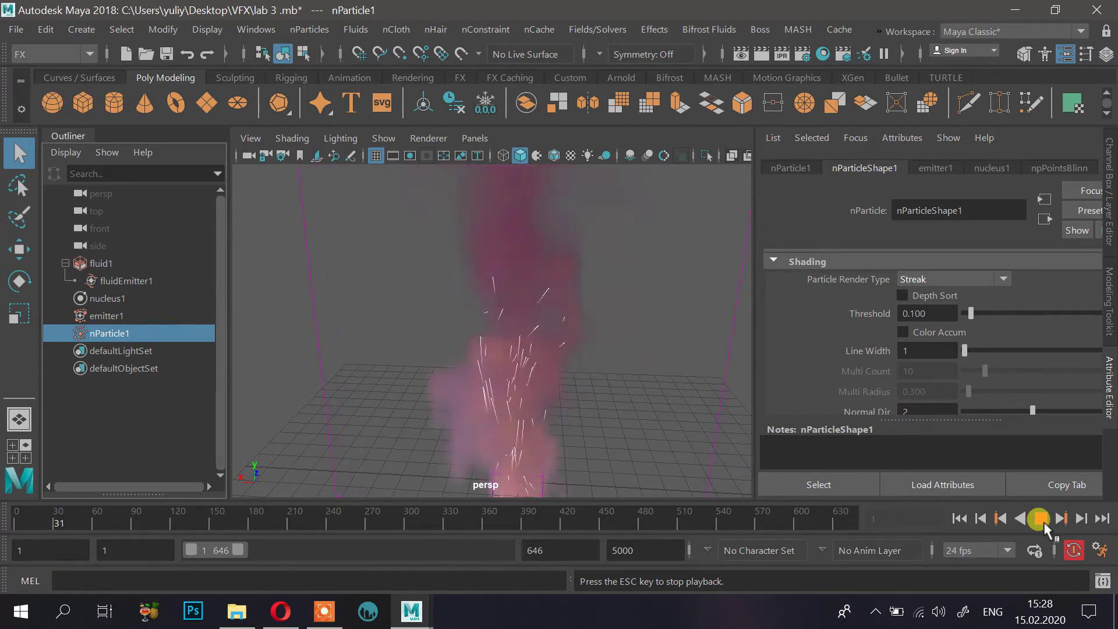
pyautogui.click(1039, 518)
# Step: Set the Tail Size of the streak particles to 0.3
pyautogui.scroll(-2, 934, 311)
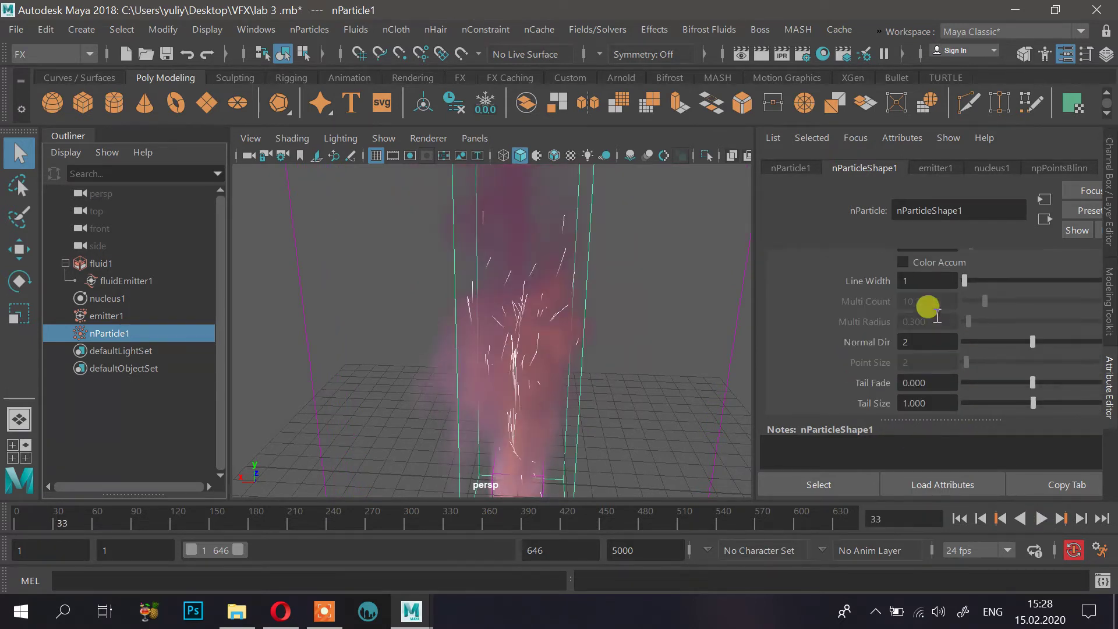
pyautogui.scroll(-1, 928, 379)
pyautogui.doubleClick(930, 368)
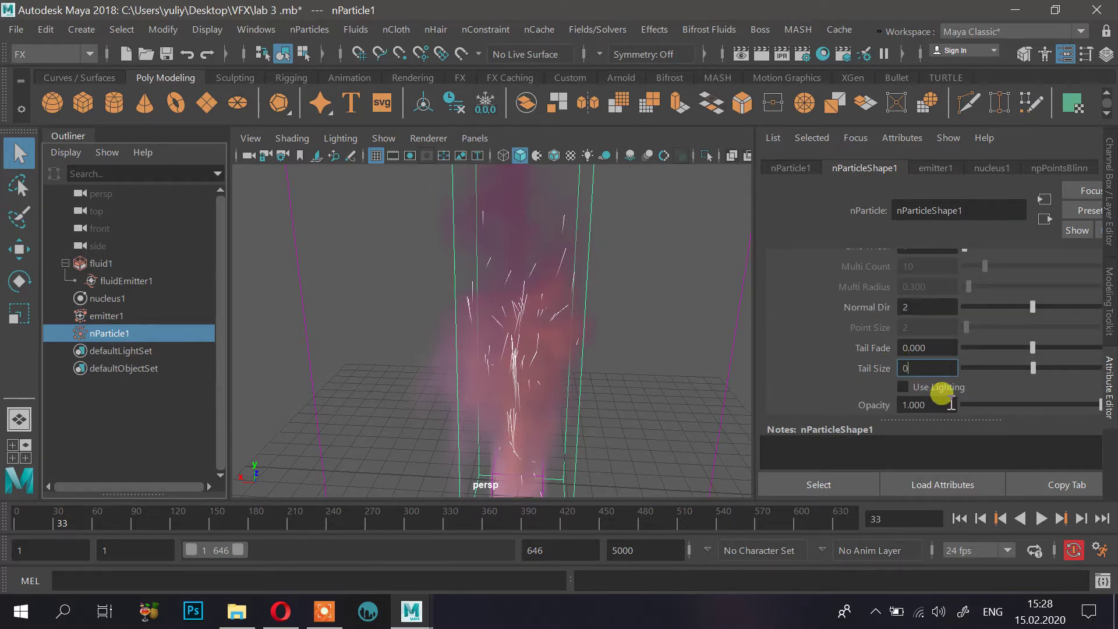
pyautogui.write('0.3')
pyautogui.press('Return')
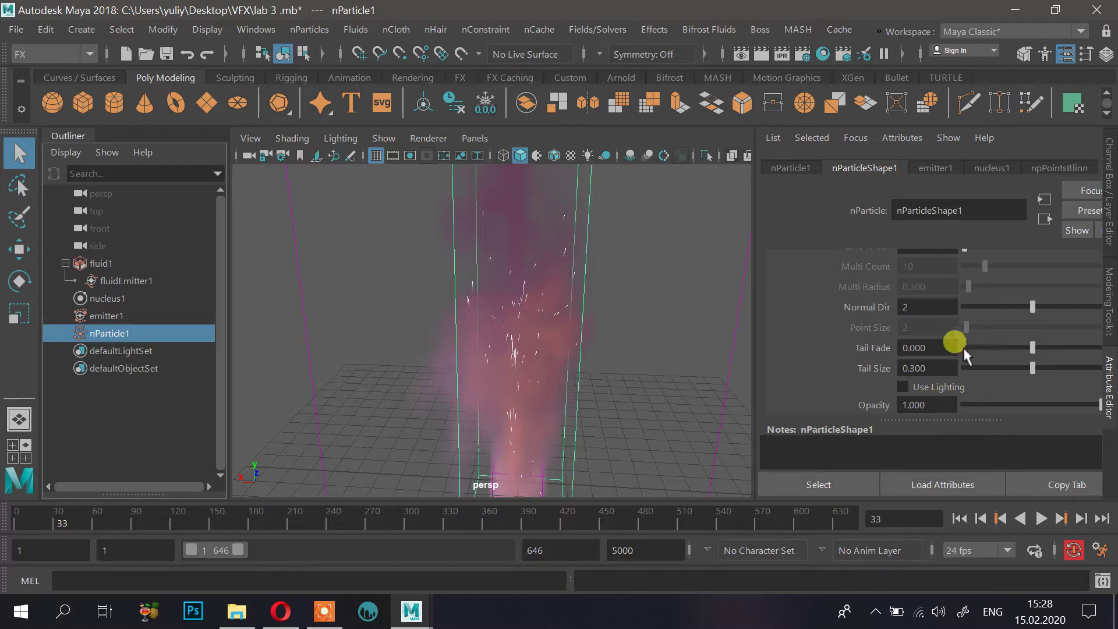
# Step: Lower the opacity of the streak particles to 0.384, enable Use Lighting, and inspect the particles up close
pyautogui.scroll(-1, 945, 371)
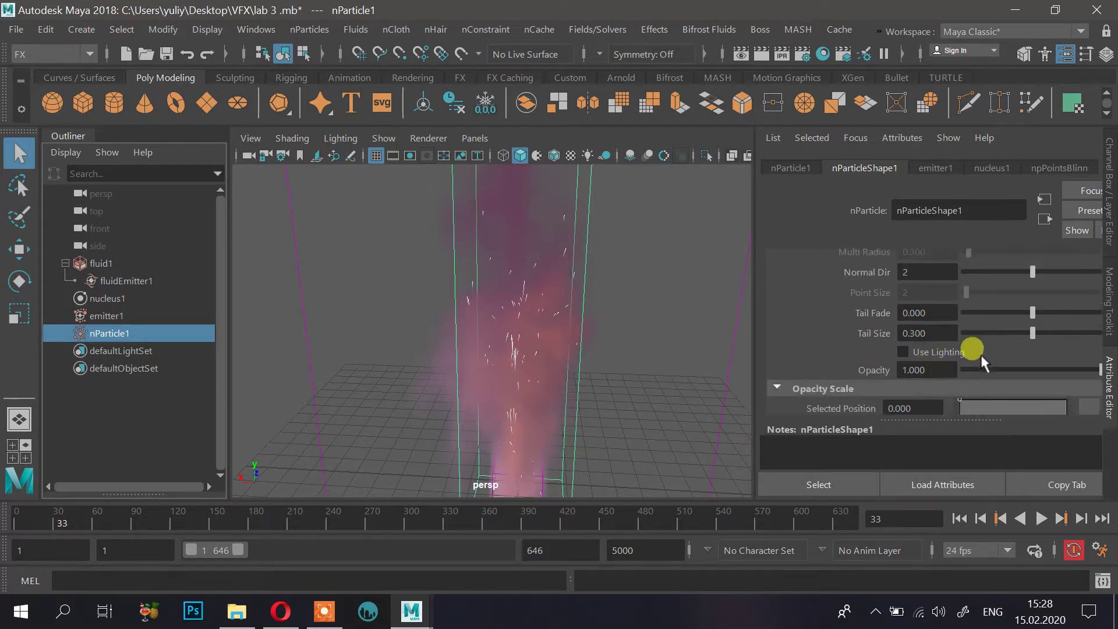
pyautogui.moveTo(1008, 367)
pyautogui.mouseDown()
pyautogui.moveTo(994, 368)
pyautogui.moveTo(1013, 368)
pyautogui.mouseUp()
pyautogui.click(961, 354)
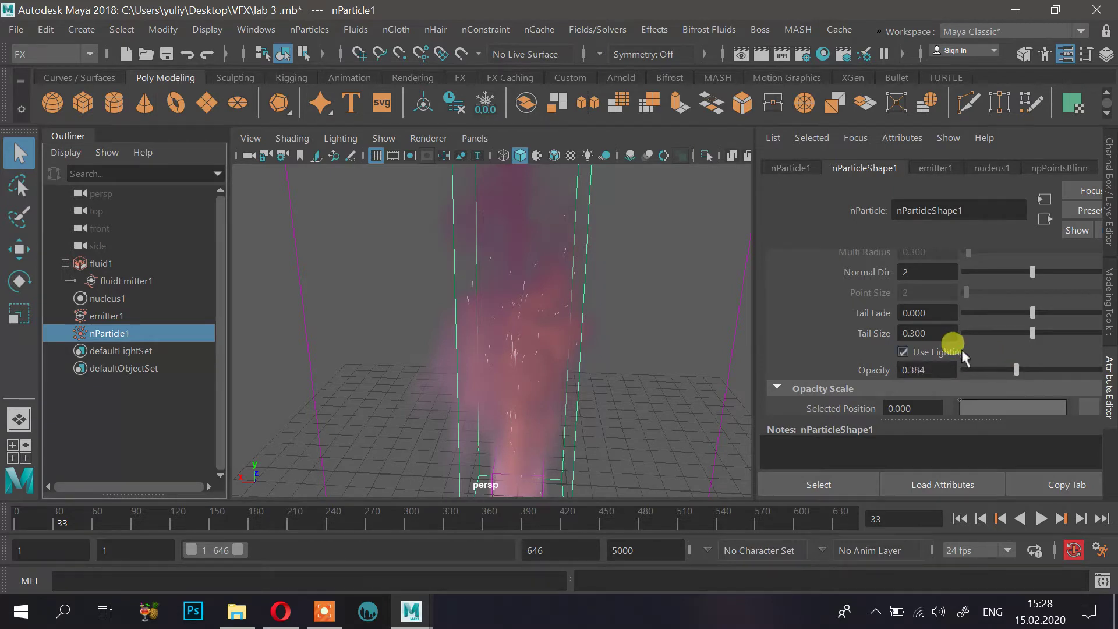
pyautogui.keyDown('alt'); pyautogui.moveTo(535, 382); pyautogui.dragTo(489, 331); pyautogui.keyUp('alt')
pyautogui.keyDown('alt'); pyautogui.moveTo(489, 332); pyautogui.dragTo(589, 263, button='right'); pyautogui.keyUp('alt')
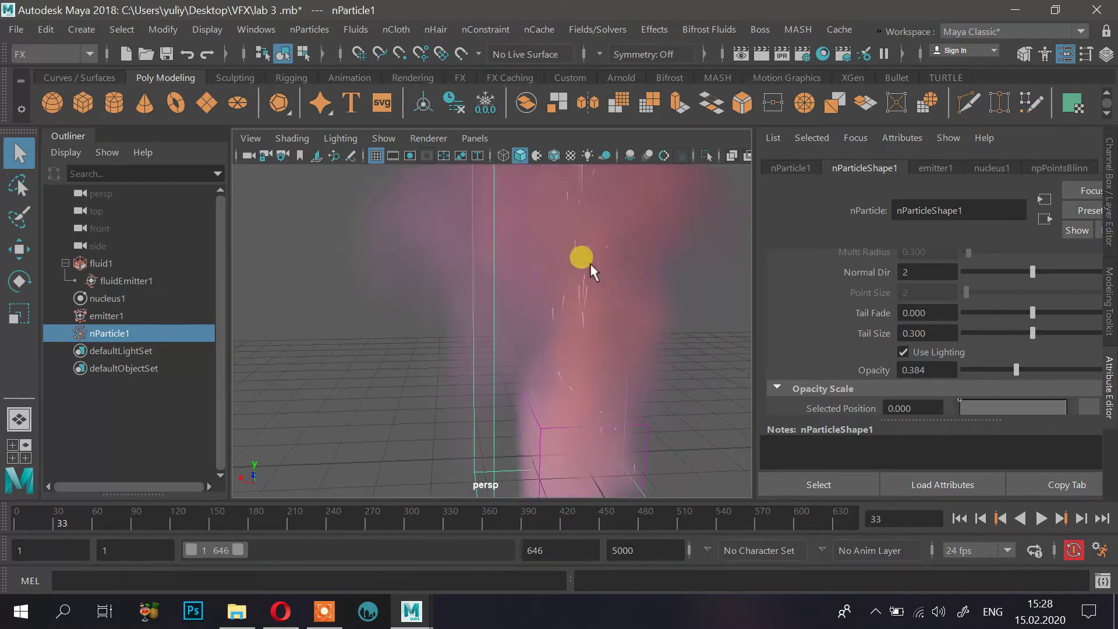
pyautogui.keyDown('alt'); pyautogui.moveTo(673, 295); pyautogui.dragTo(531, 329); pyautogui.keyUp('alt')
pyautogui.keyDown('alt'); pyautogui.moveTo(573, 227); pyautogui.dragTo(488, 404); pyautogui.keyUp('alt')
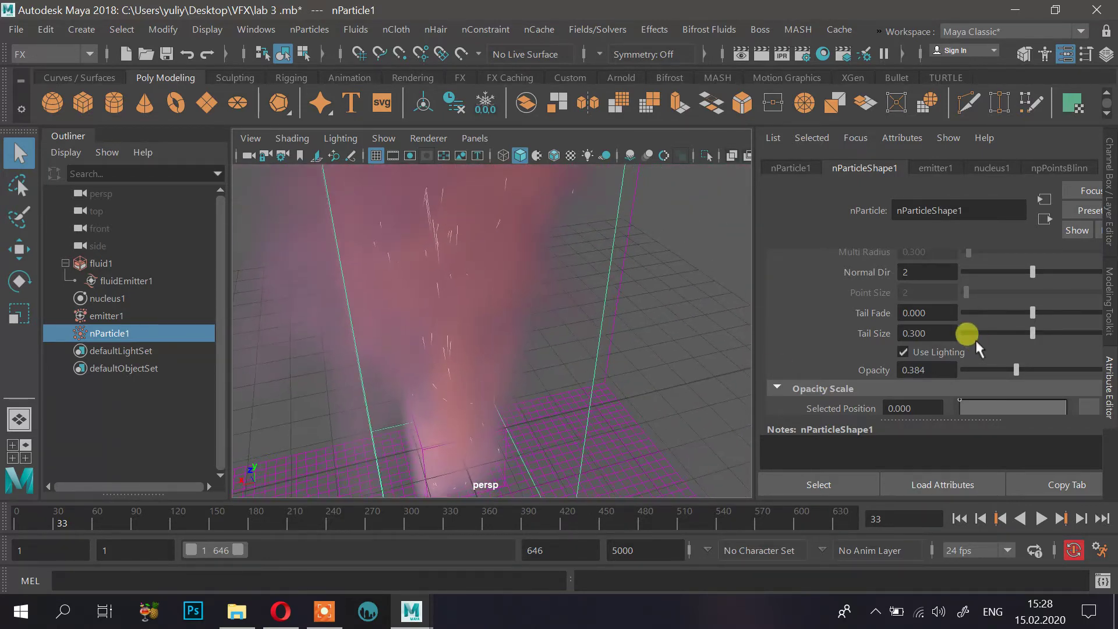
# Step: Set the Color Input of nParticleShape1 to Age
pyautogui.scroll(-3, 970, 323)
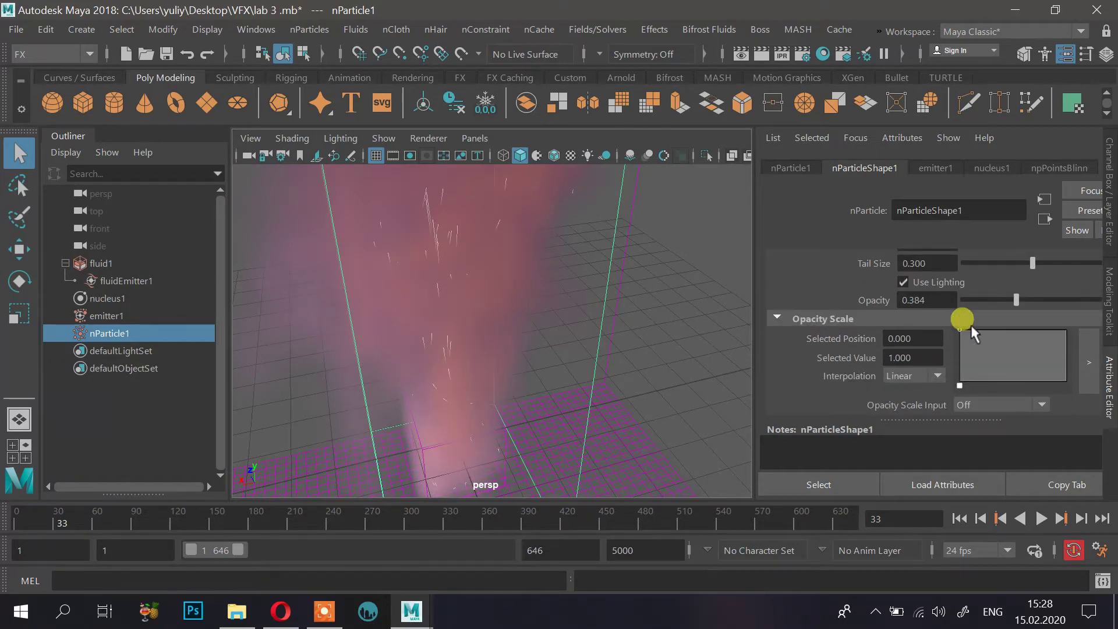
pyautogui.scroll(-3, 970, 325)
pyautogui.scroll(3, 967, 323)
pyautogui.scroll(-7, 960, 316)
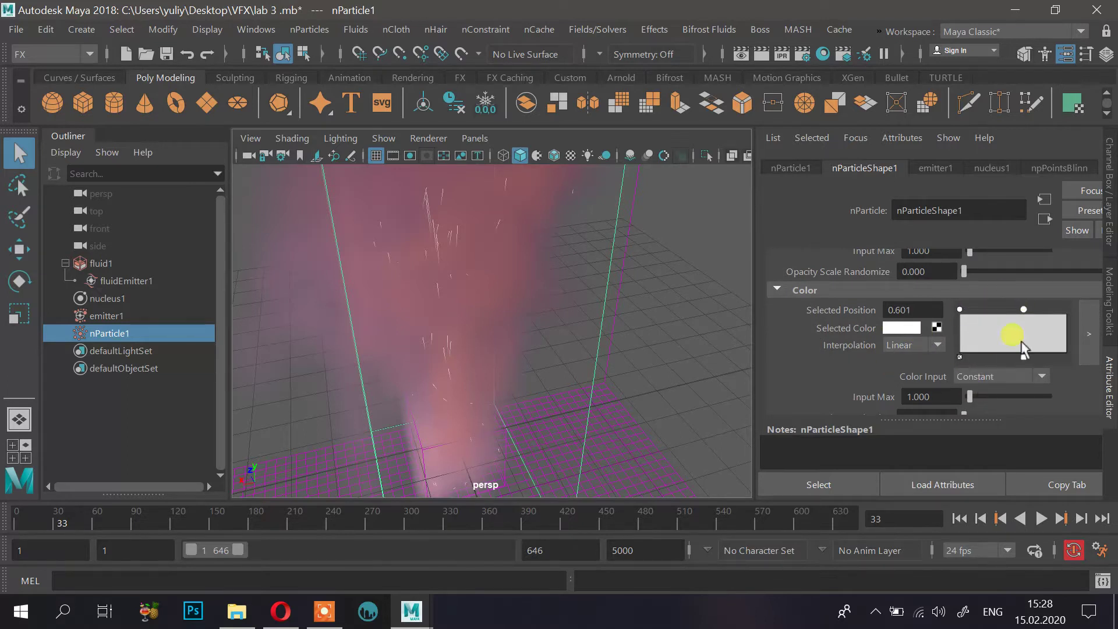
pyautogui.click(989, 376)
pyautogui.click(989, 399)
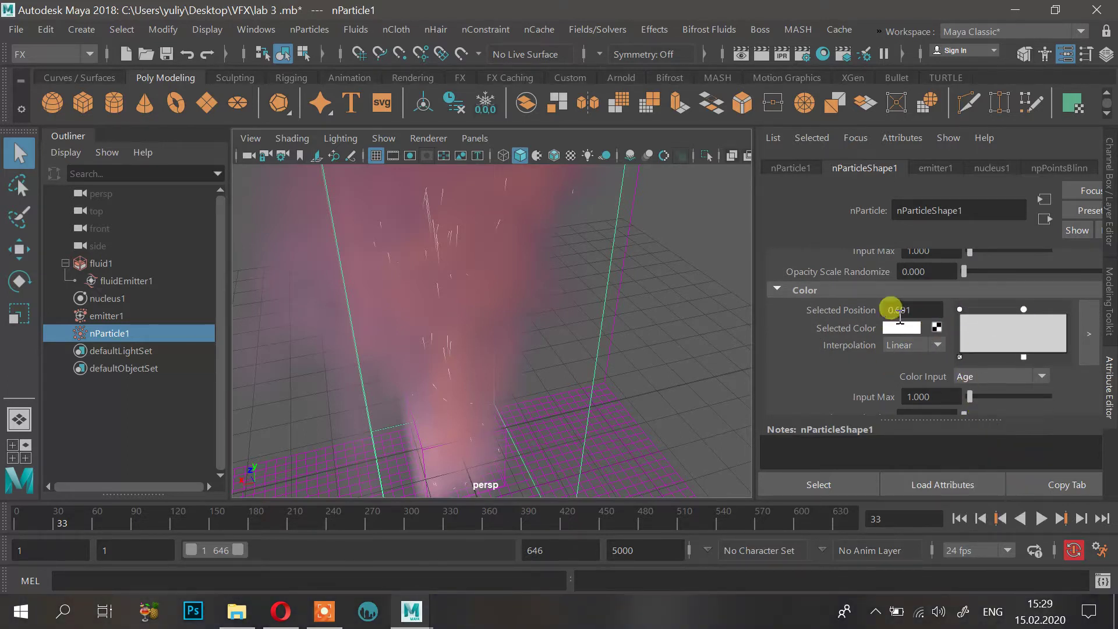
# Step: Color the particle color ramp's marker at position 0.601 yellow
pyautogui.click(897, 329)
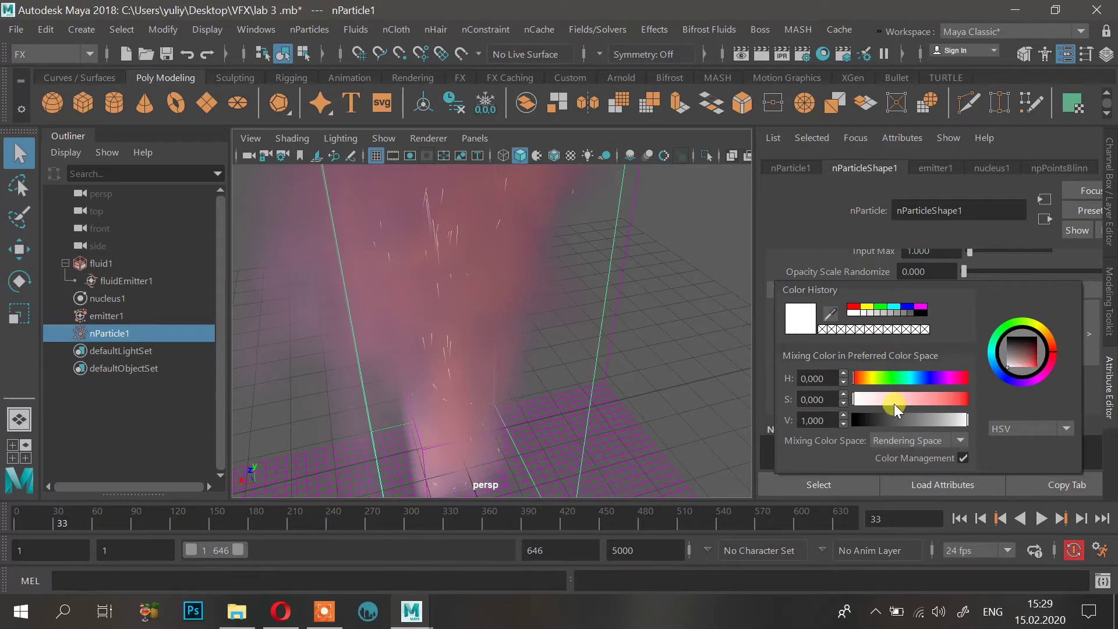
pyautogui.moveTo(895, 409); pyautogui.dragTo(904, 409)
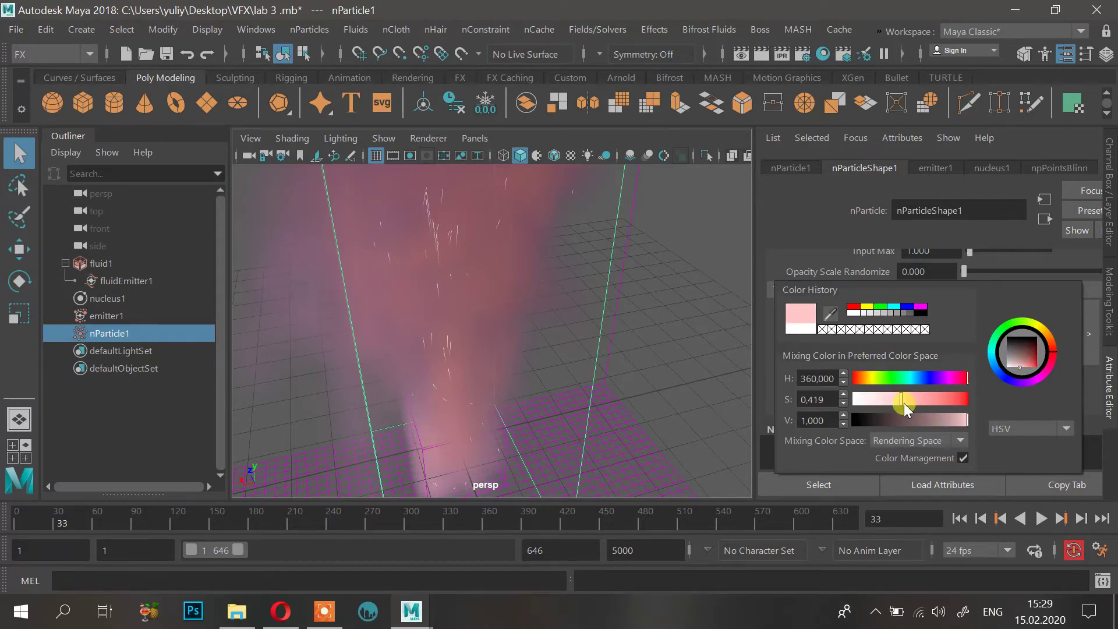
pyautogui.click(873, 309)
pyautogui.click(851, 267)
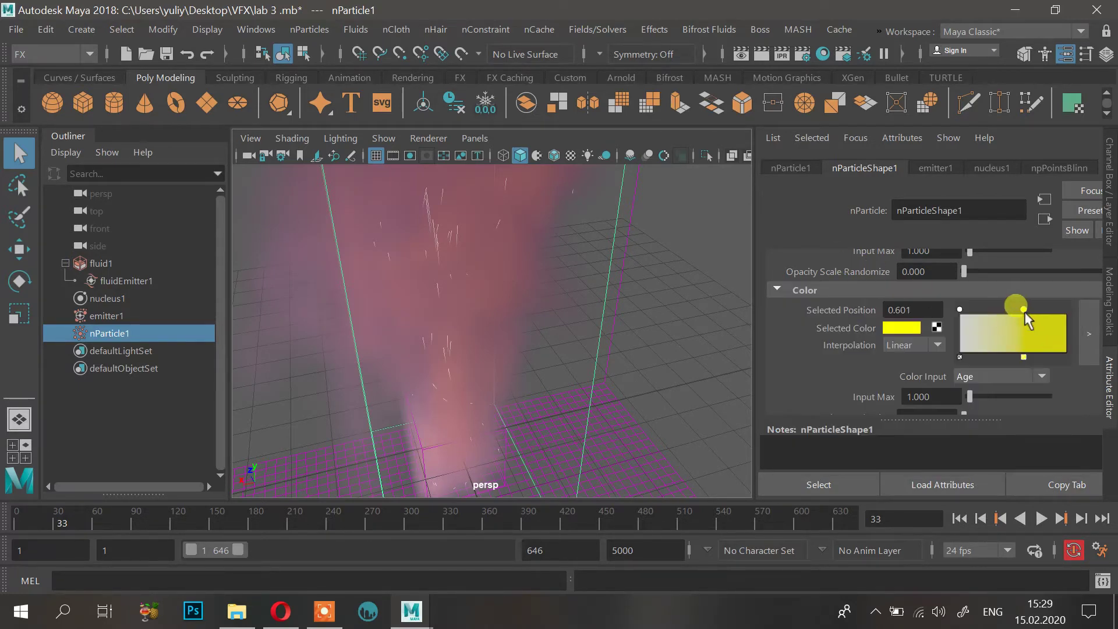
# Step: Make the color ramp's start marker pure red and the marker at 0.601 white
pyautogui.click(959, 310)
pyautogui.click(901, 327)
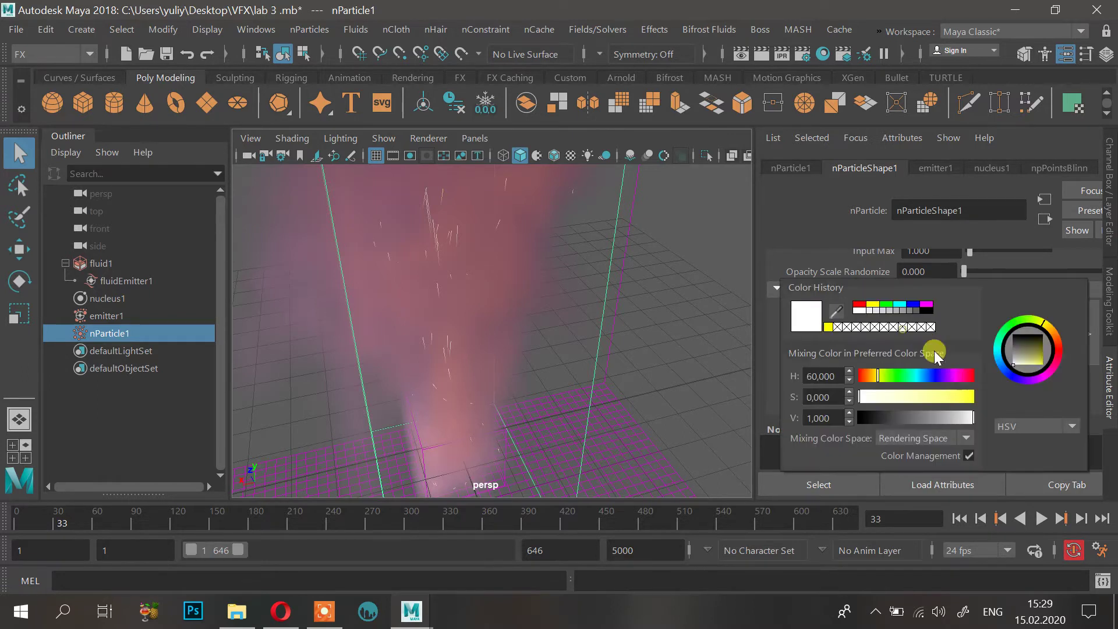
pyautogui.click(857, 305)
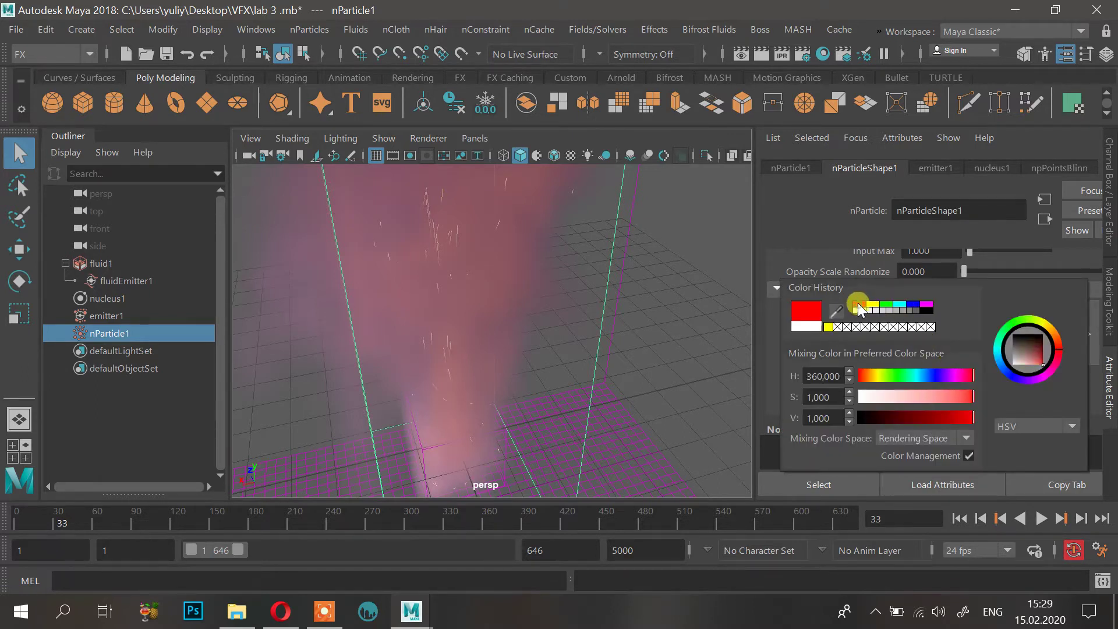
pyautogui.click(784, 244)
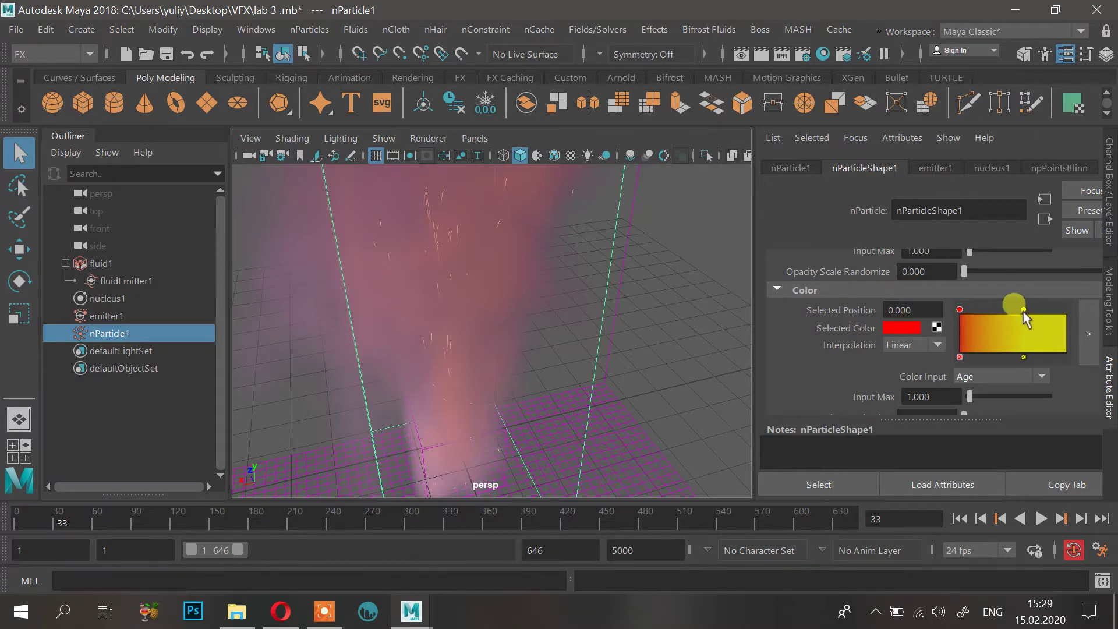
pyautogui.click(934, 332)
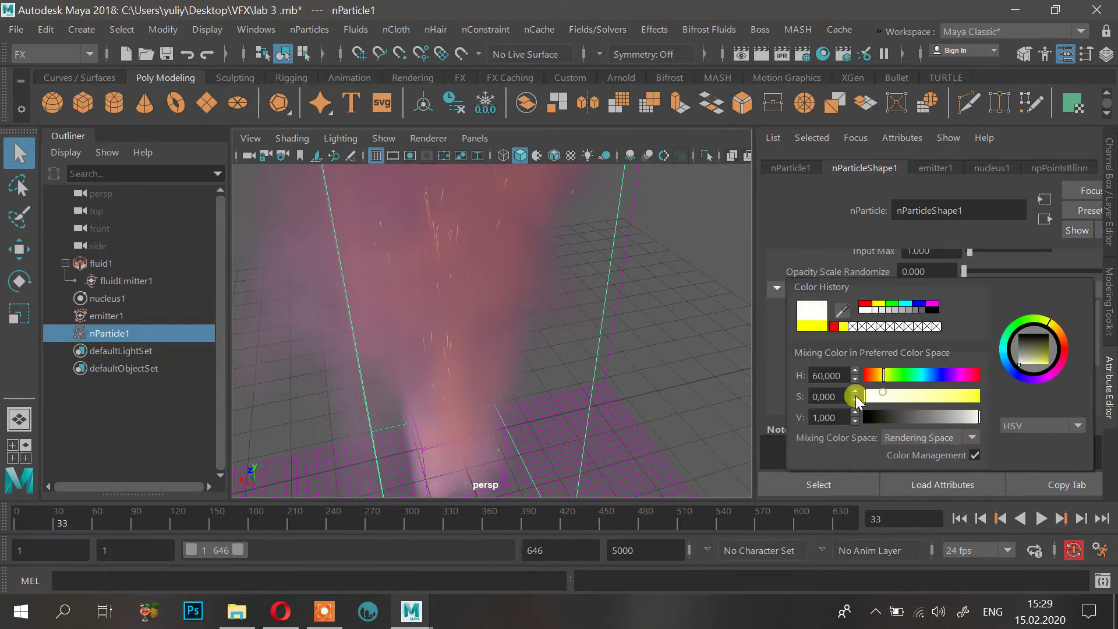
pyautogui.click(778, 205)
# Step: Replay the simulation from frame 1 and check the red-to-white particle coloring in the smoke
pyautogui.click(559, 331)
pyautogui.keyDown('alt'); pyautogui.moveTo(570, 343); pyautogui.dragTo(460, 378); pyautogui.keyUp('alt')
pyautogui.click(957, 518)
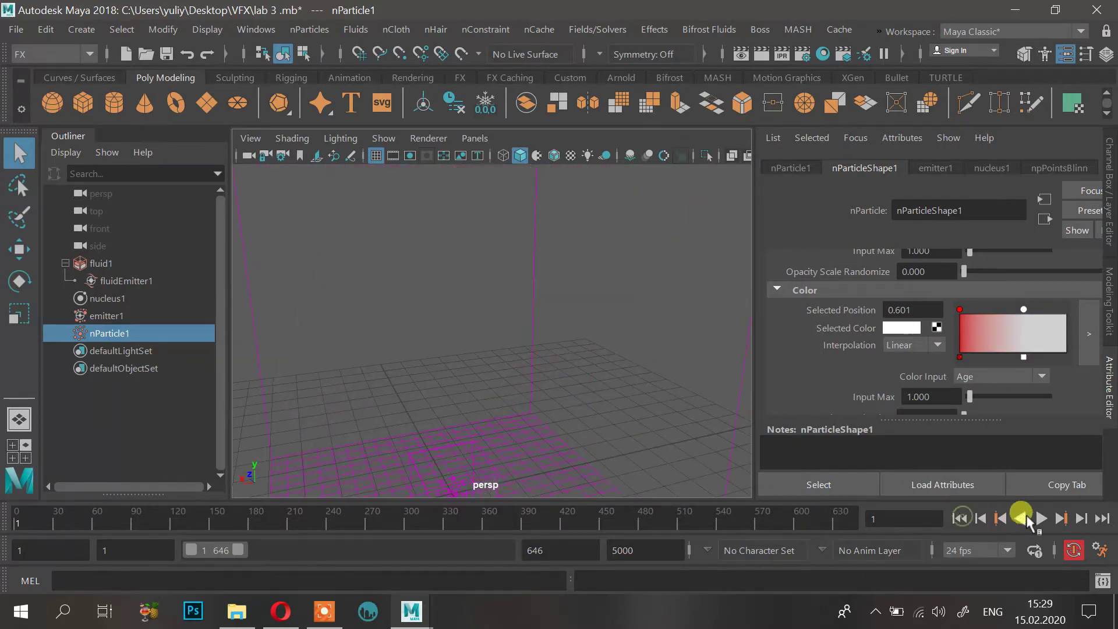
pyautogui.click(1041, 518)
pyautogui.keyDown('alt'); pyautogui.moveTo(502, 432); pyautogui.dragTo(499, 386); pyautogui.keyUp('alt')
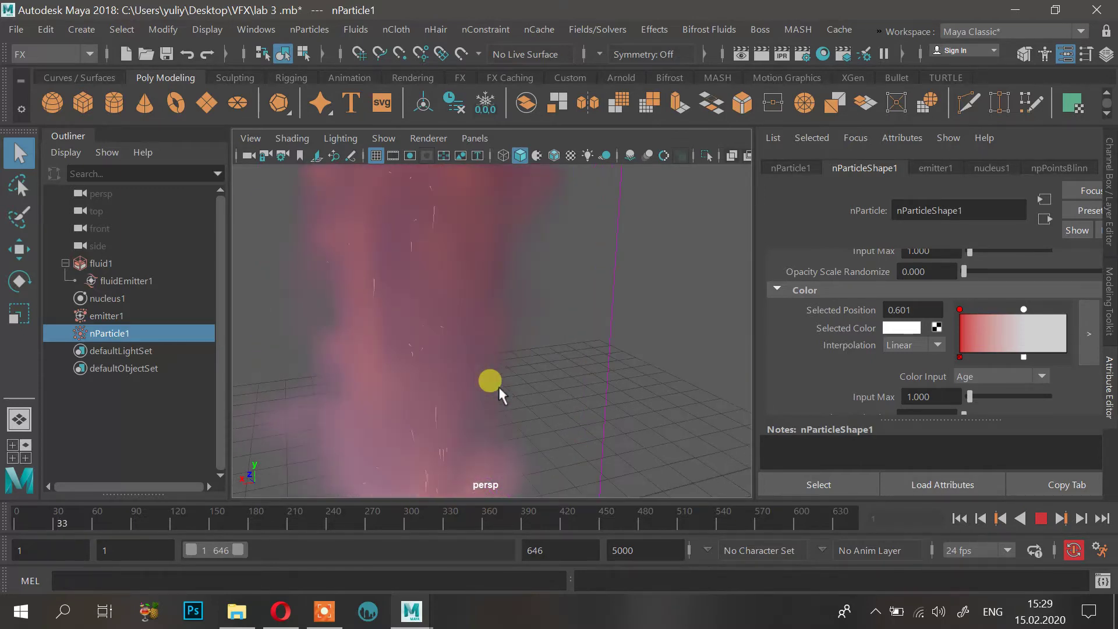
# Step: Move the color ramp's red marker to position 0.432 and the white marker close to the ramp's end
pyautogui.moveTo(966, 308); pyautogui.dragTo(993, 312)
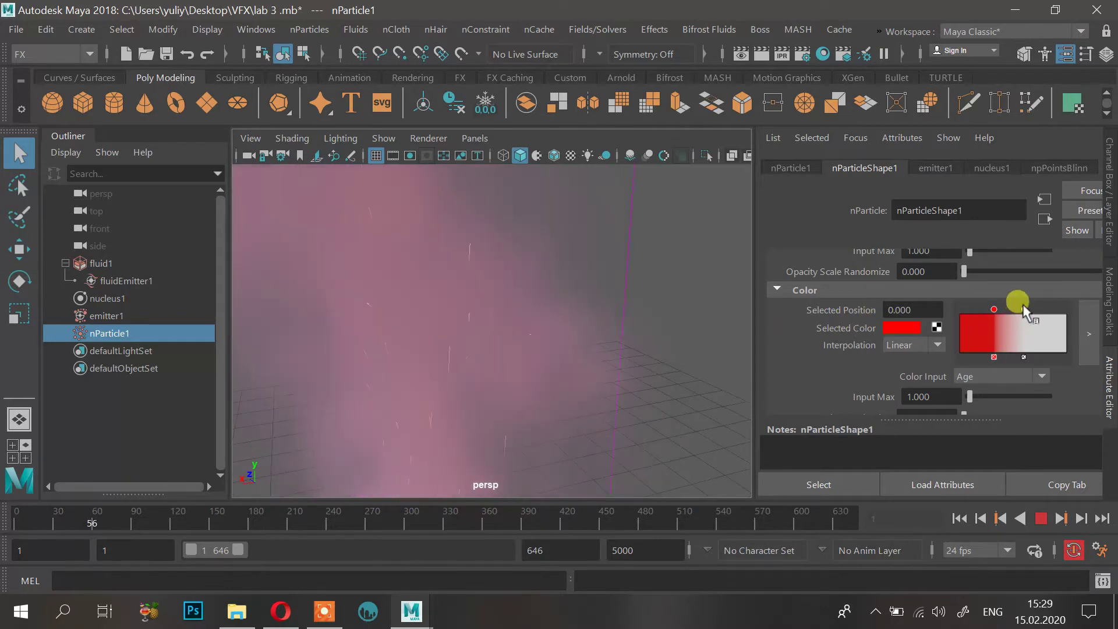
pyautogui.moveTo(1024, 309)
pyautogui.mouseDown()
pyautogui.moveTo(1058, 309)
pyautogui.moveTo(1005, 309)
pyautogui.mouseUp()
pyautogui.click(993, 309)
# Step: Change the red color ramp marker to yellow and stop the playback at frame 138
pyautogui.click(899, 328)
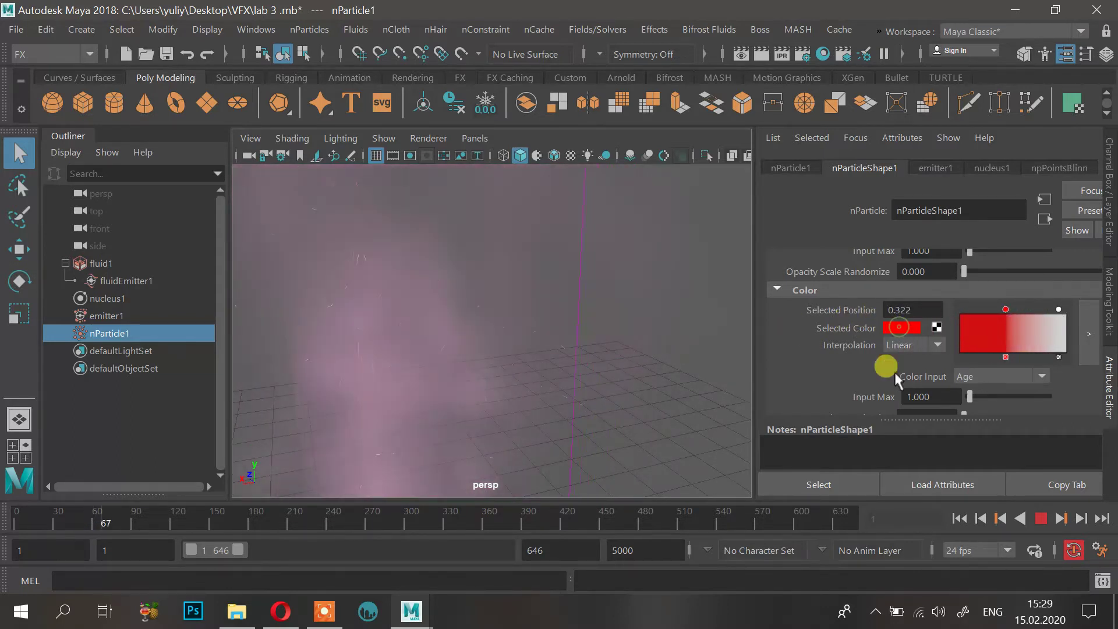
pyautogui.click(888, 328)
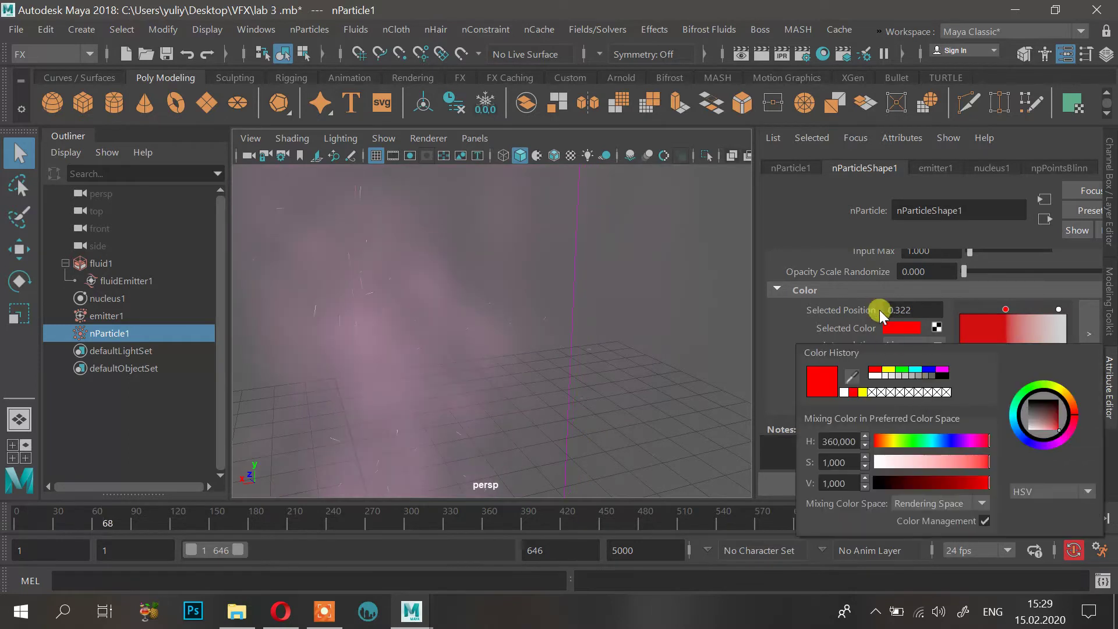
pyautogui.click(863, 393)
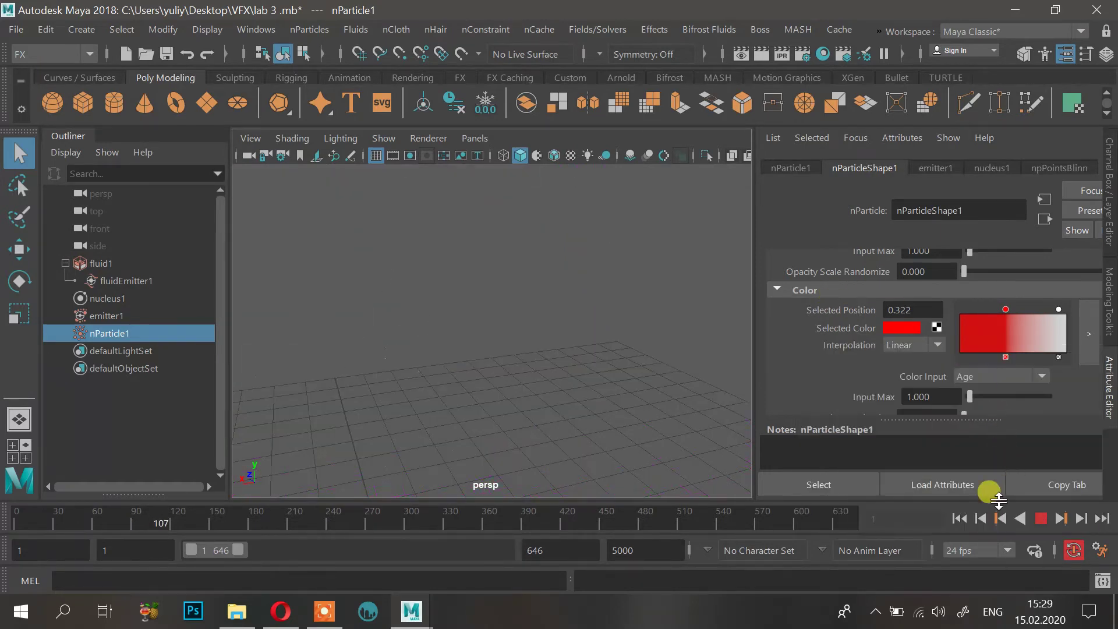
pyautogui.click(1038, 518)
# Step: Replay the simulation from frame 1 and examine the recolored streak particles from near and far
pyautogui.click(981, 516)
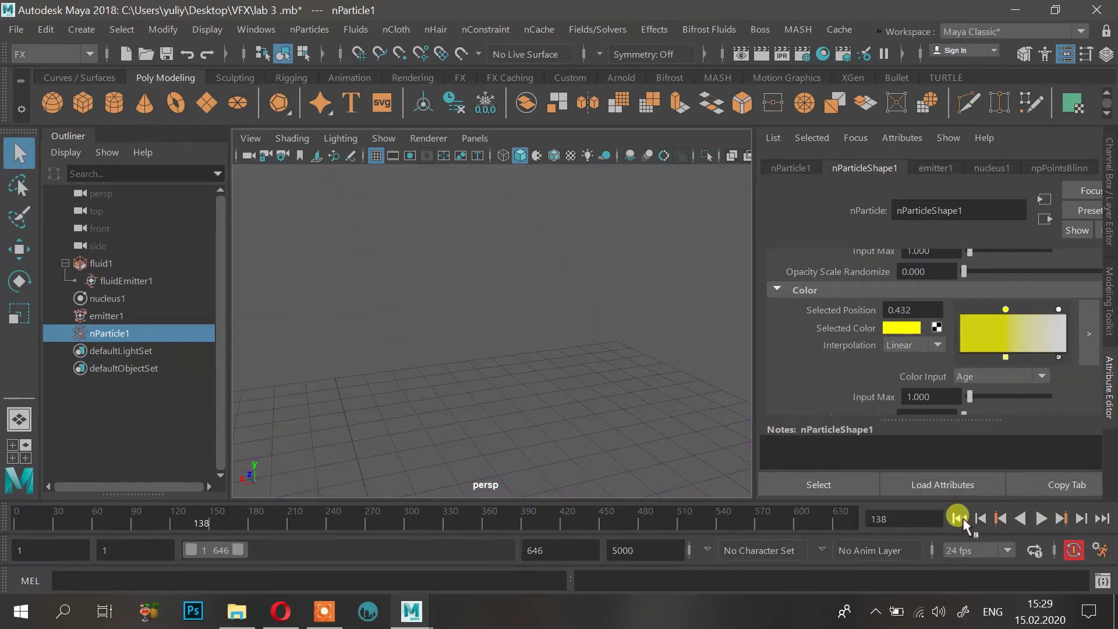
pyautogui.click(958, 518)
pyautogui.click(1040, 518)
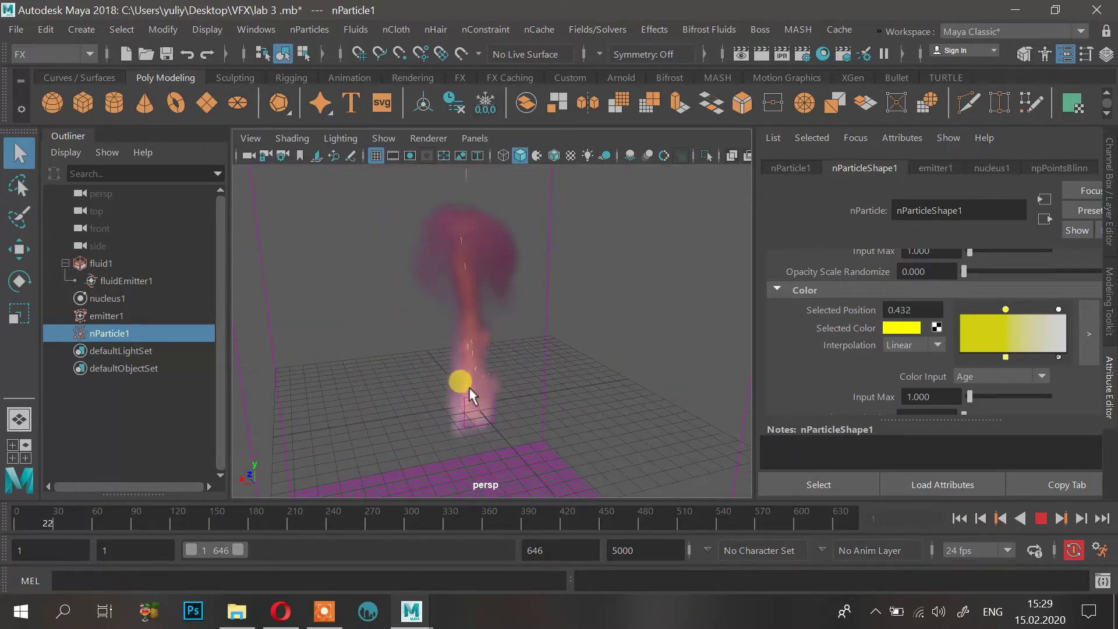
pyautogui.keyDown('alt'); pyautogui.moveTo(470, 386); pyautogui.dragTo(565, 354); pyautogui.keyUp('alt')
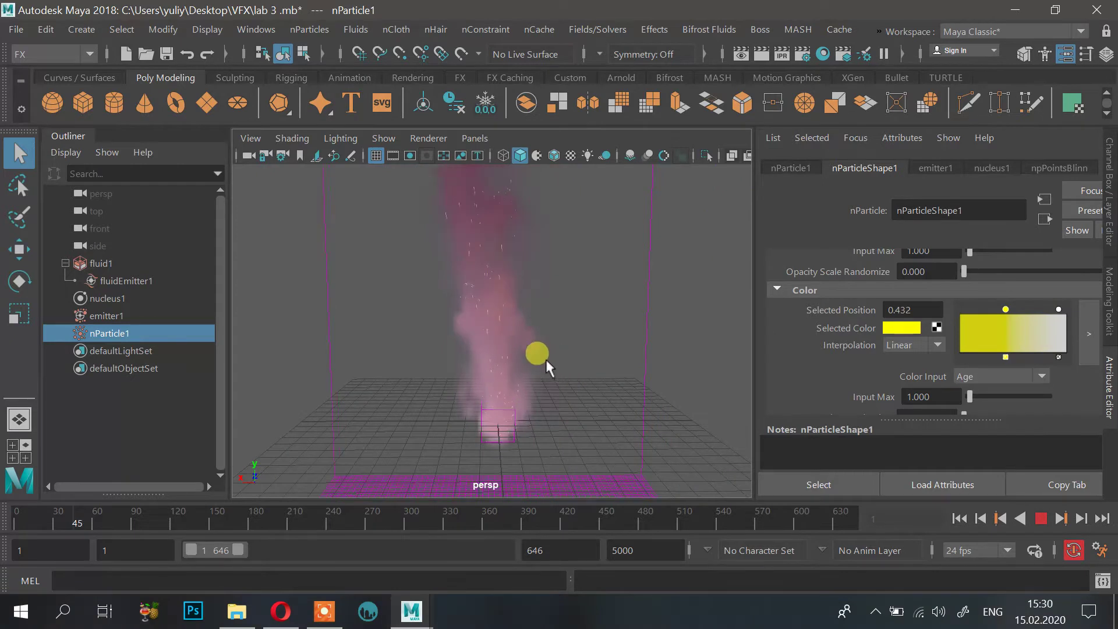
pyautogui.scroll(5, 502, 381)
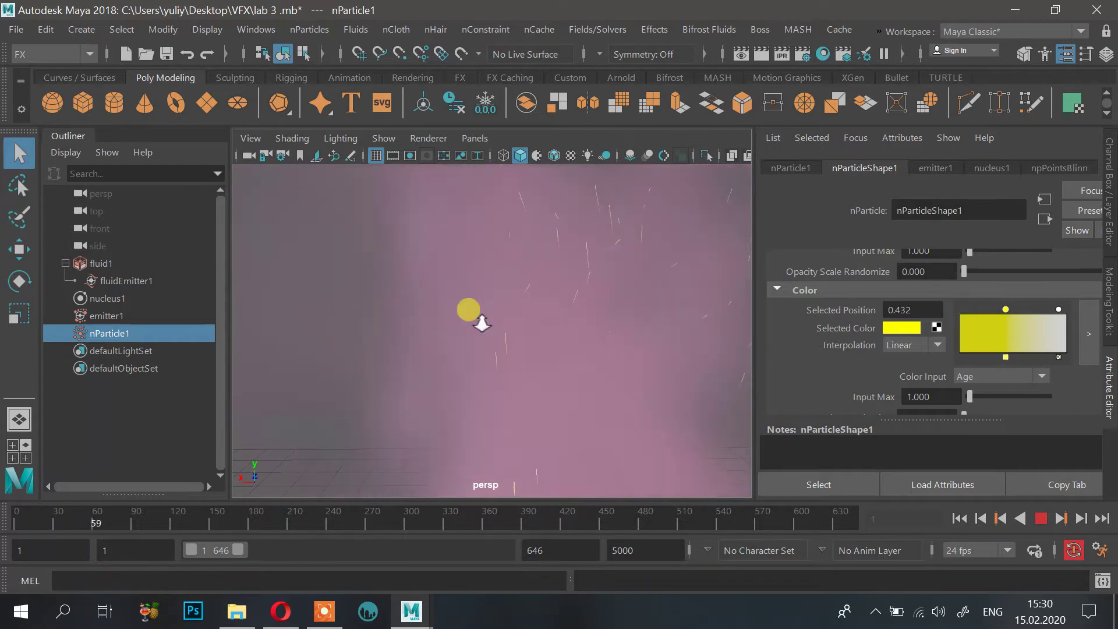
pyautogui.scroll(-5, 628, 341)
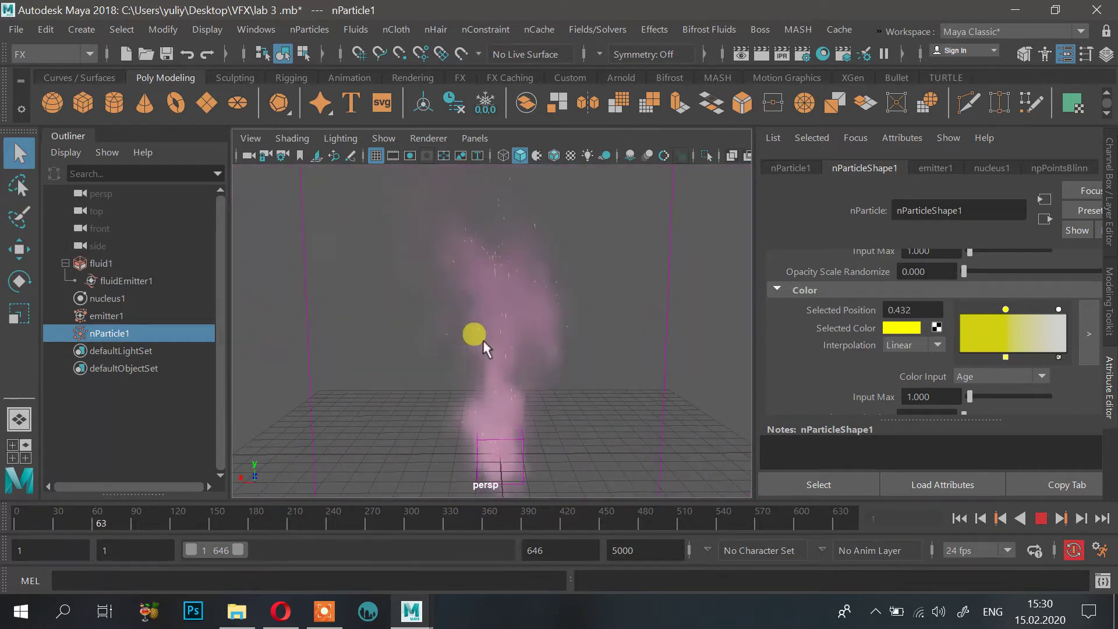
pyautogui.scroll(-6, 518, 395)
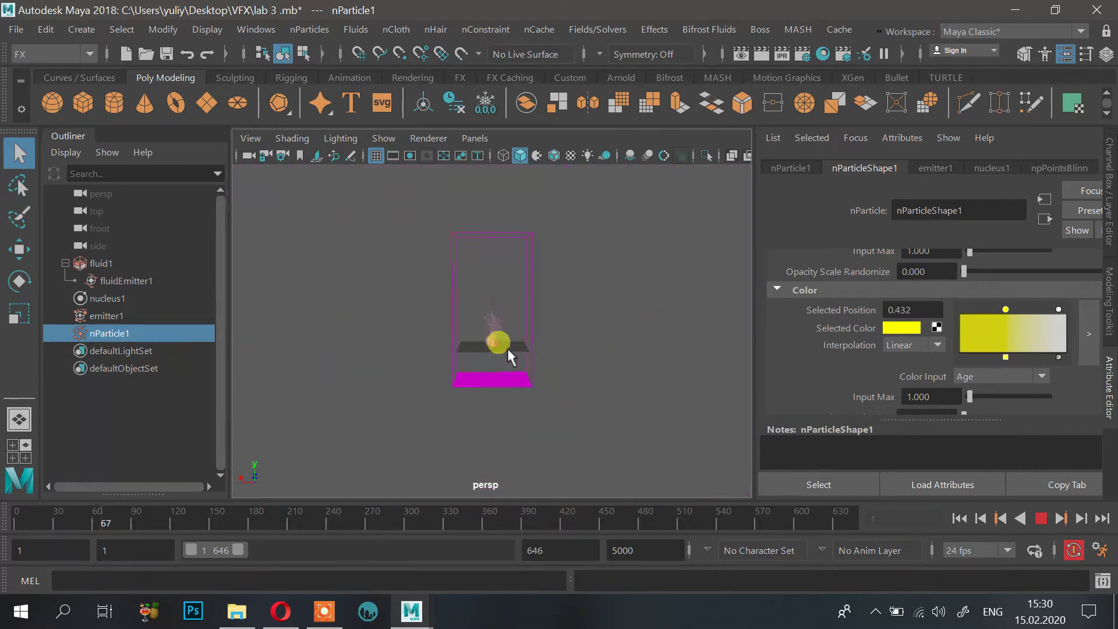
pyautogui.scroll(8, 507, 346)
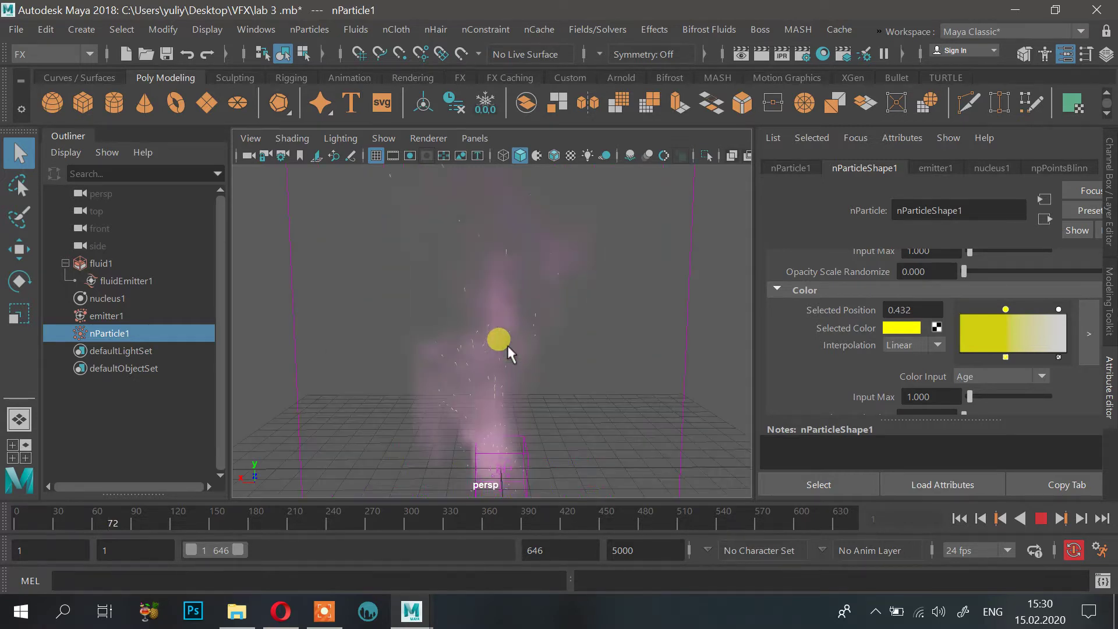
pyautogui.scroll(2, 508, 344)
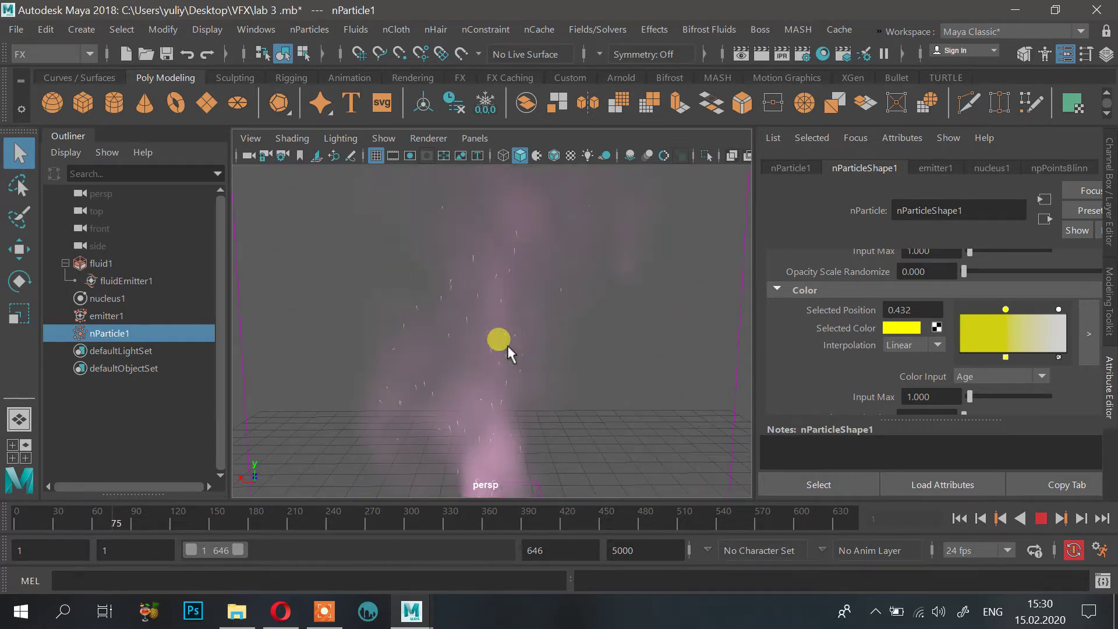
# Step: Stop the playback at frame 79 and save the scene
pyautogui.click(1040, 517)
pyautogui.scroll(-2, 526, 417)
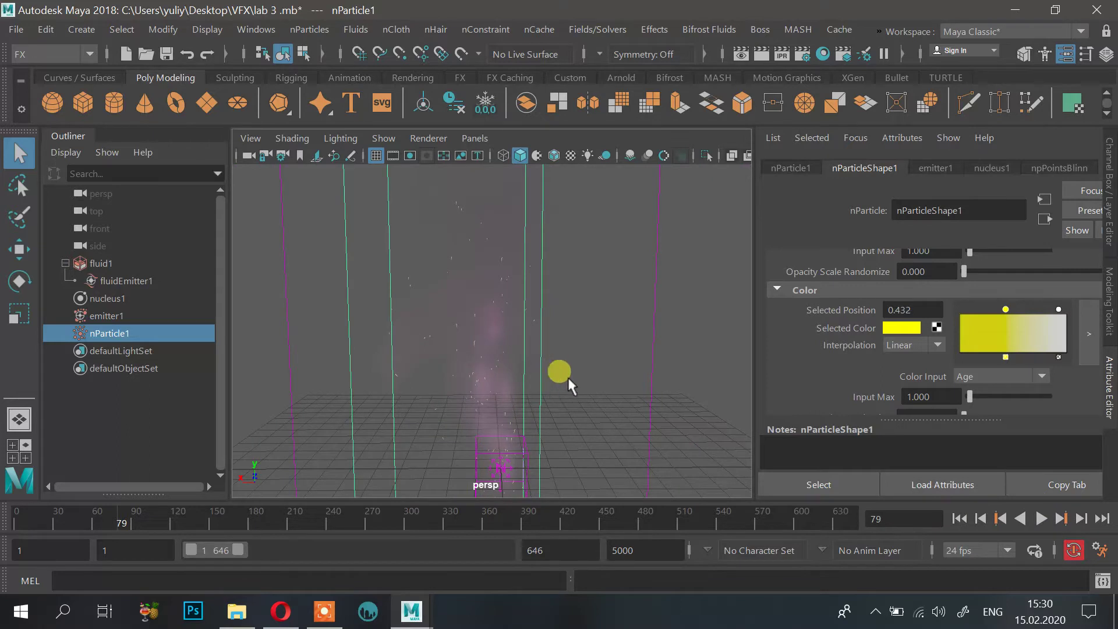
pyautogui.hotkey('ctrl', 's')
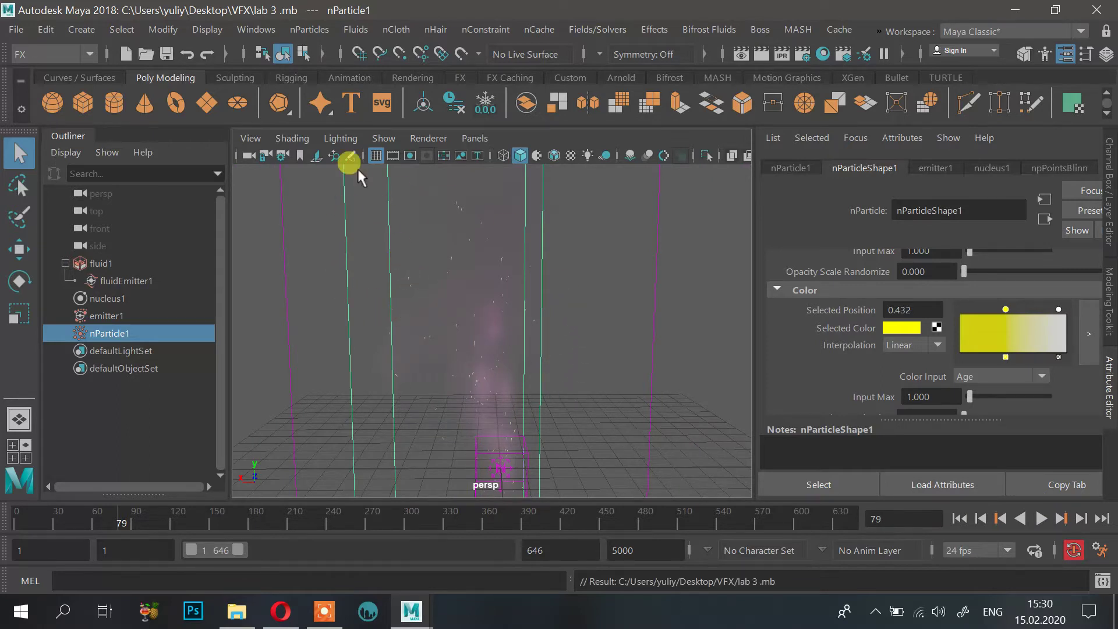
# Step: Open Maya's preferences and look through the Display, Settings and UI Elements categories for a viewport background color option
pyautogui.click(244, 29)
pyautogui.moveTo(273, 62)
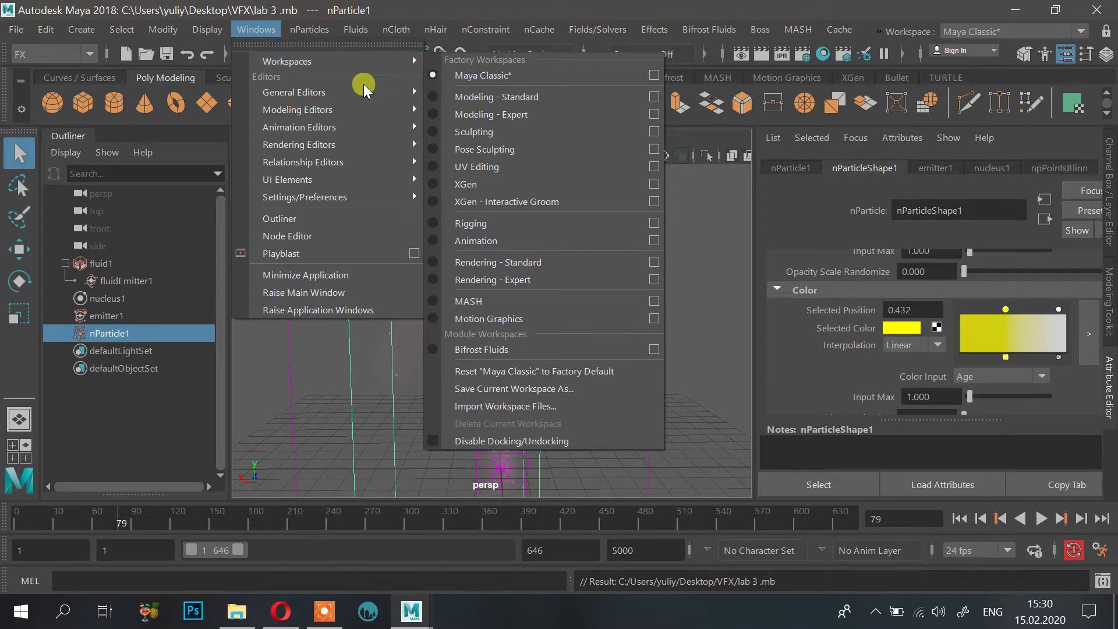
pyautogui.moveTo(348, 194)
pyautogui.click(474, 211)
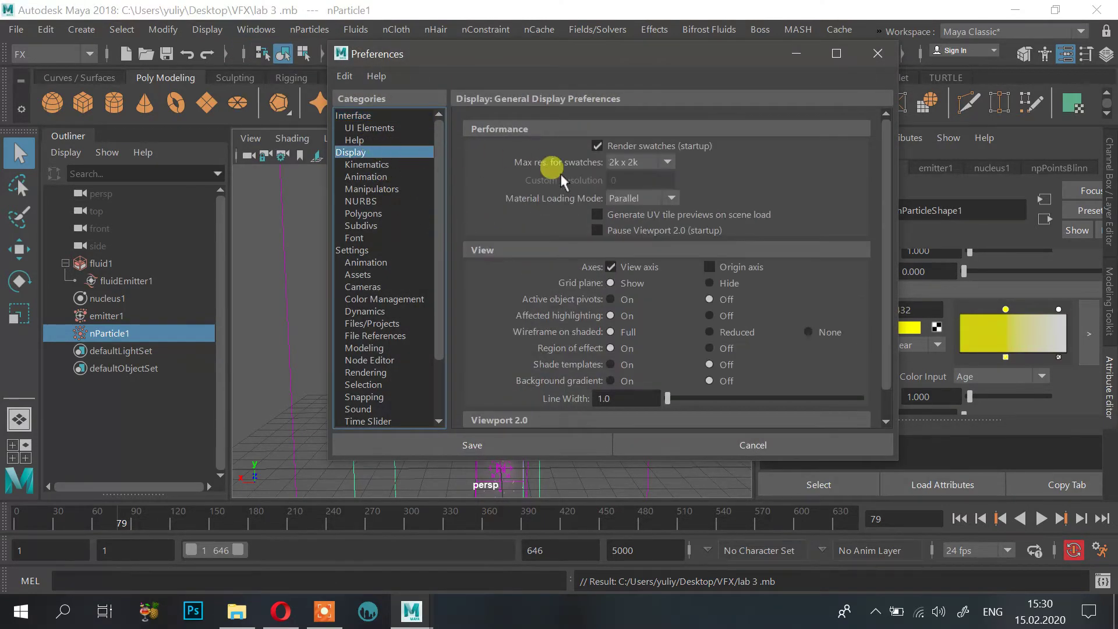
pyautogui.scroll(-2, 591, 224)
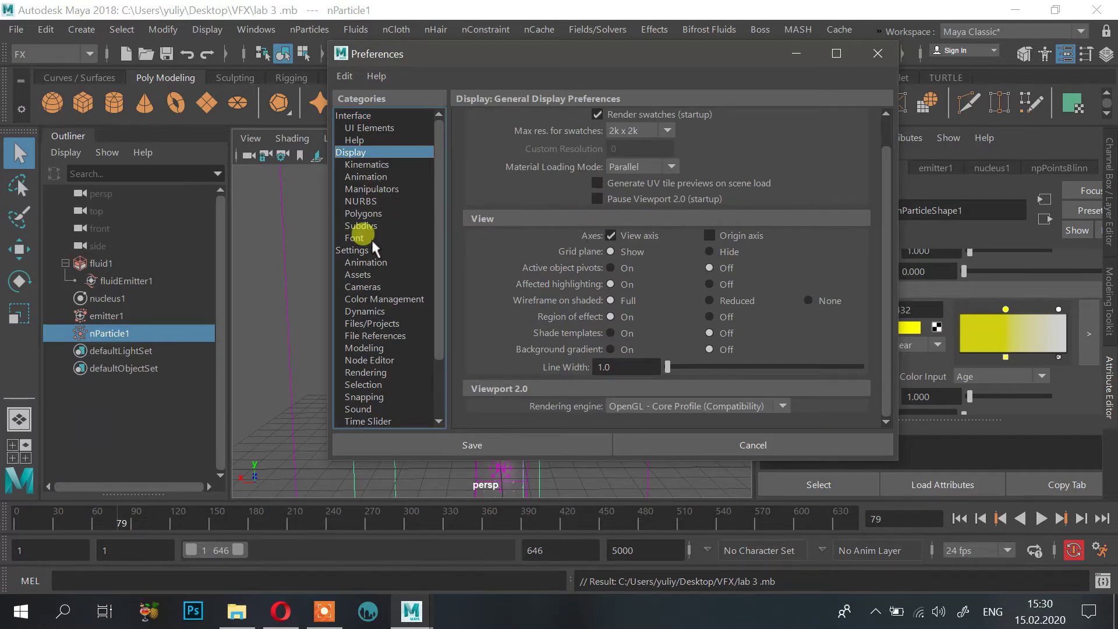
pyautogui.scroll(-2, 366, 249)
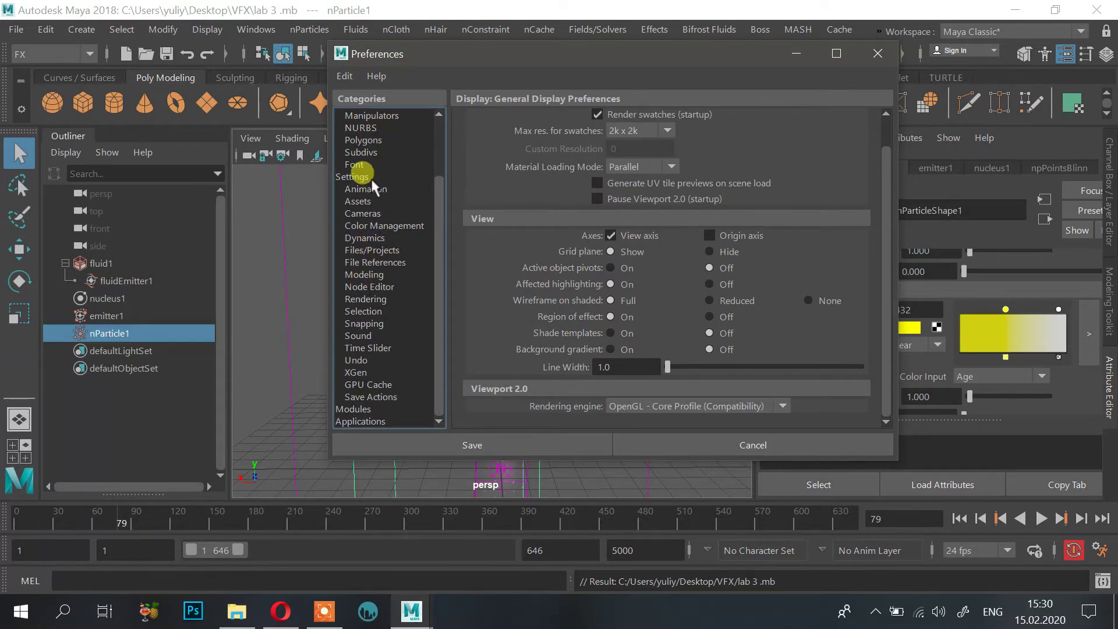
pyautogui.click(355, 177)
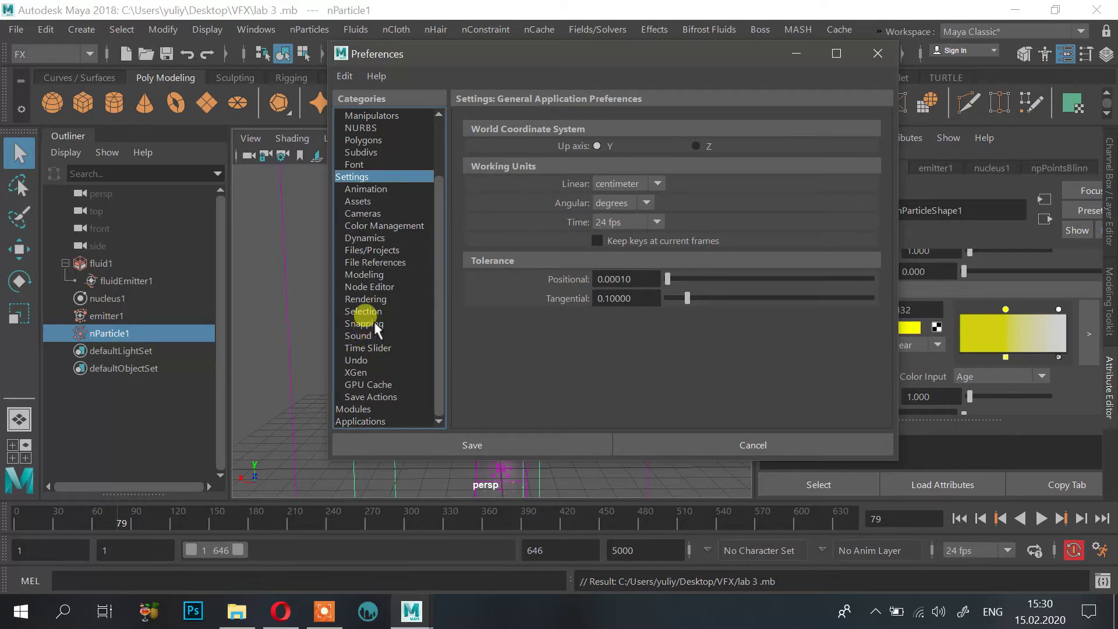
pyautogui.scroll(2, 381, 286)
pyautogui.click(384, 152)
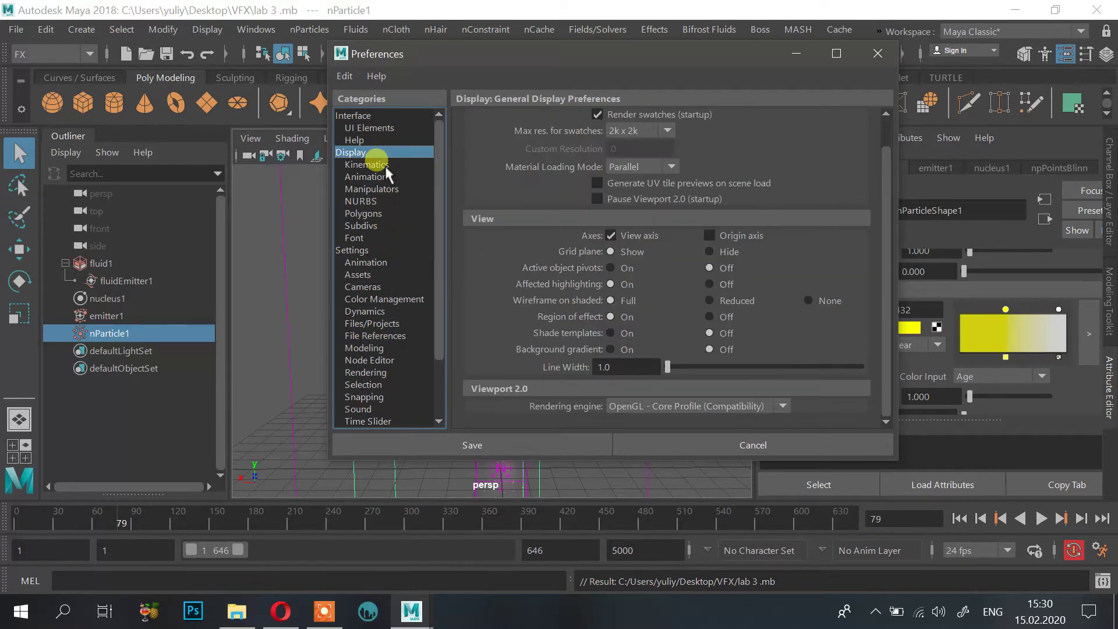
pyautogui.click(376, 127)
pyautogui.scroll(-2, 579, 181)
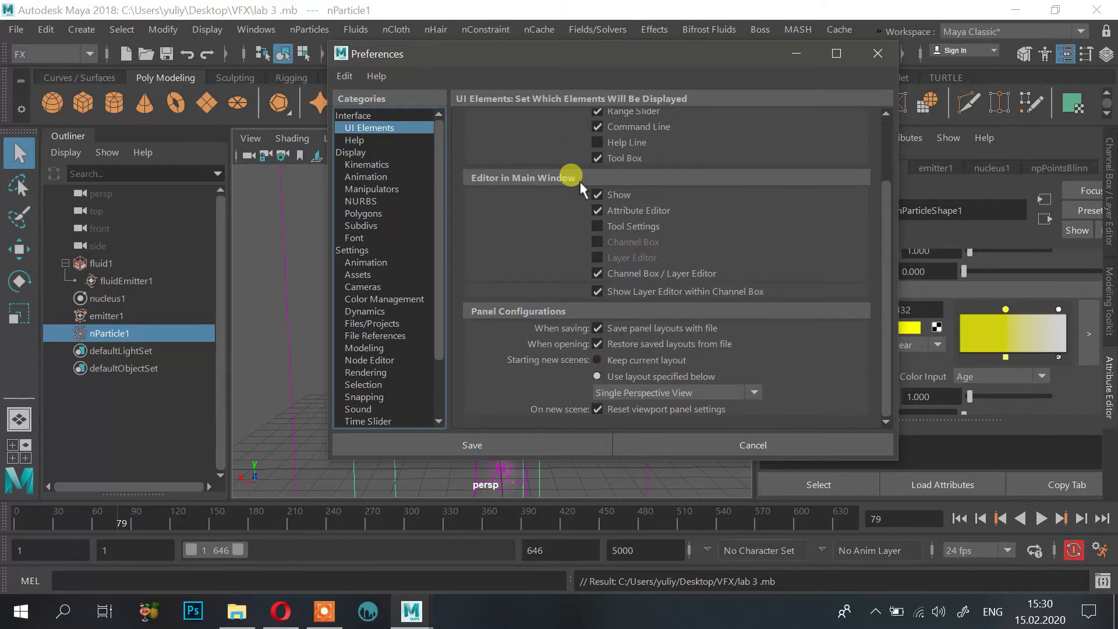
# Step: Check the Help, Kinematics, Animation, Manipulators, NURBS, Polygons, Subdivs and Font preferences for a viewport background color option
pyautogui.click(375, 142)
pyautogui.click(372, 164)
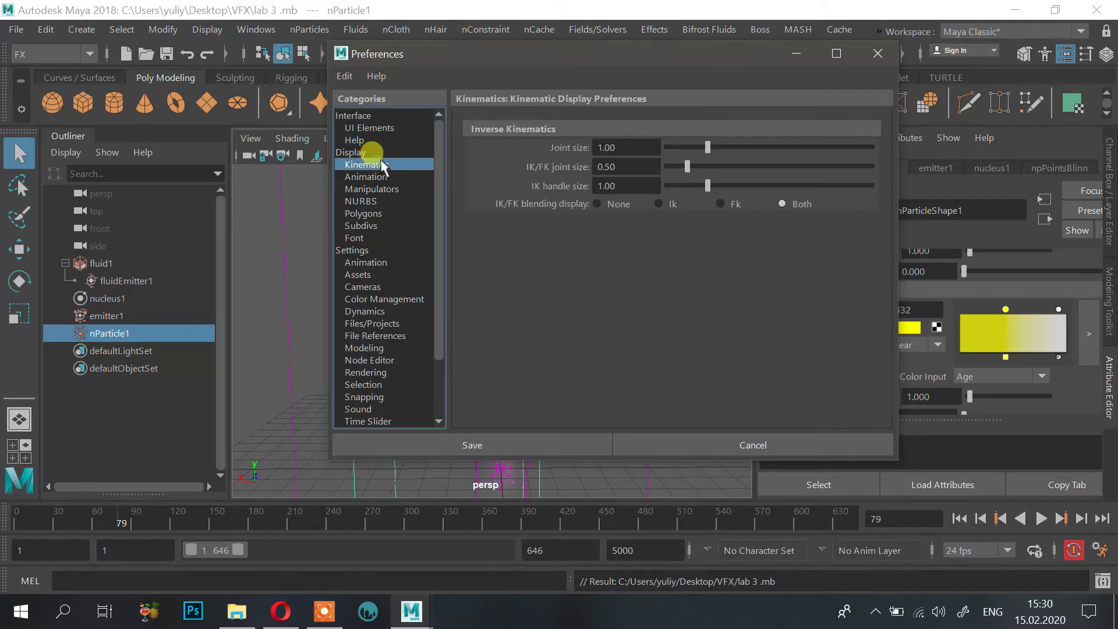
pyautogui.click(384, 176)
pyautogui.click(370, 189)
pyautogui.click(367, 201)
pyautogui.click(366, 213)
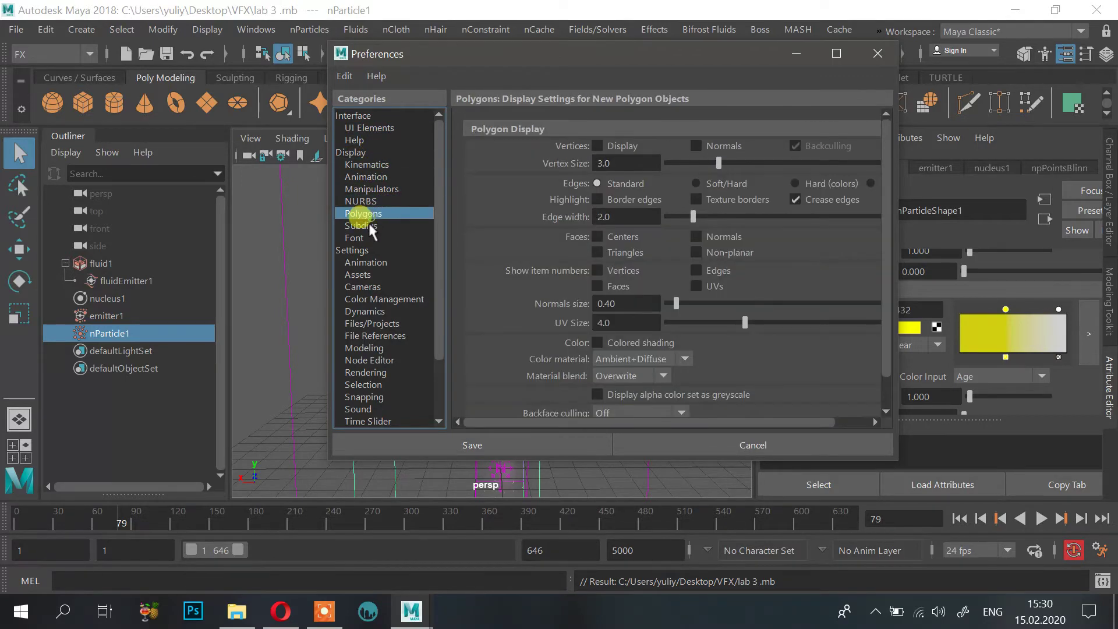
pyautogui.click(368, 225)
pyautogui.click(356, 238)
pyautogui.click(358, 249)
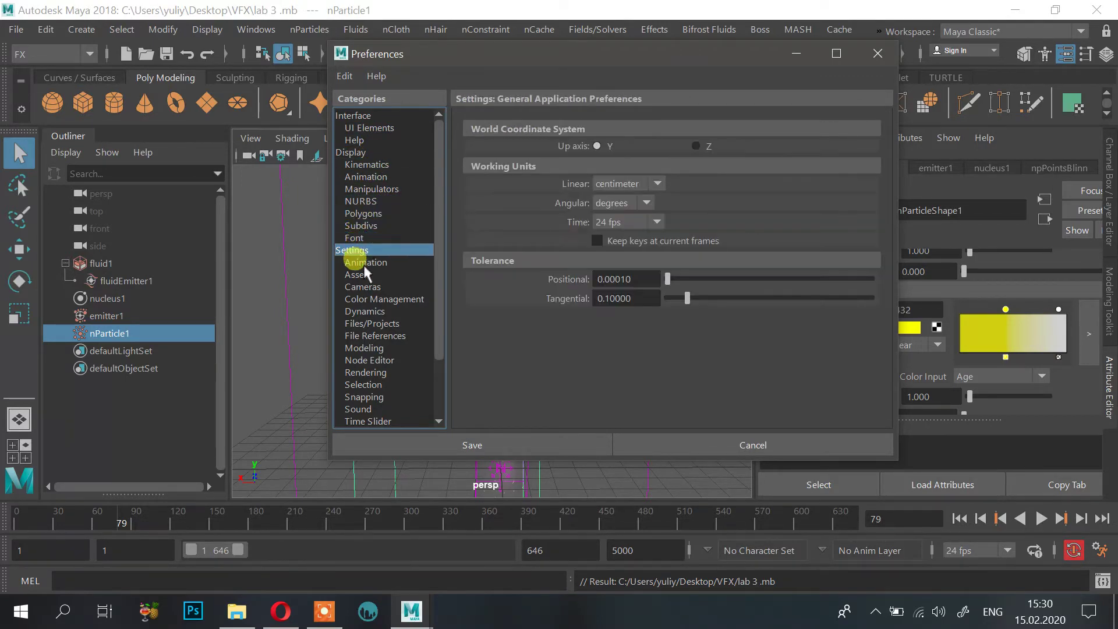
# Step: Review the Assets, Save Actions, Modules, Applications and Snapping preferences, recheck the Display category and close the preferences
pyautogui.click(363, 262)
pyautogui.click(361, 274)
pyautogui.scroll(-2, 362, 282)
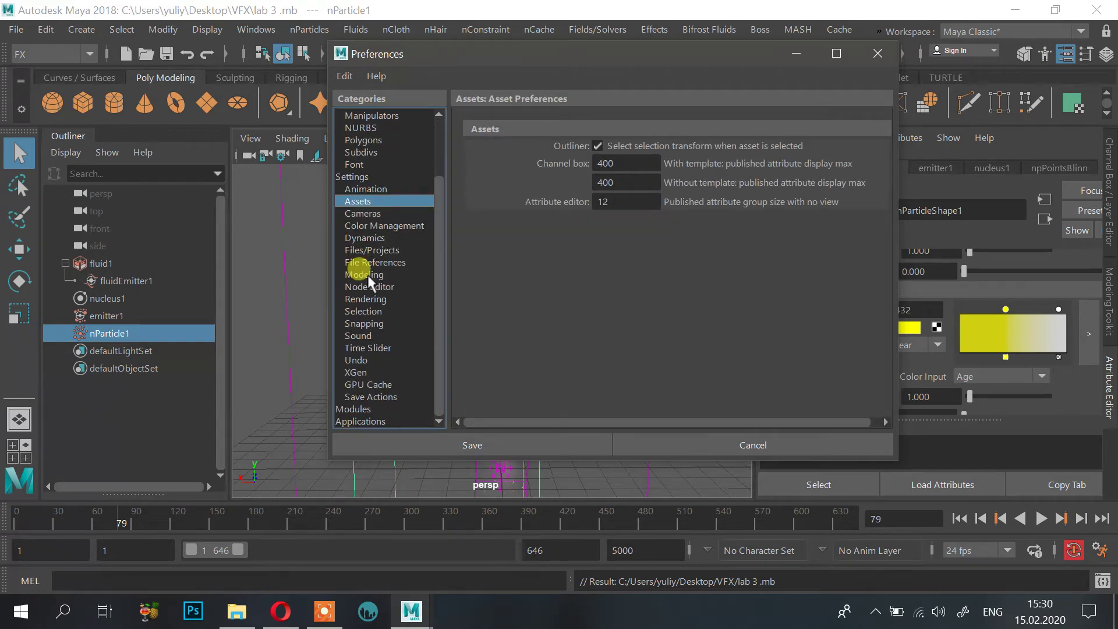
pyautogui.click(362, 398)
pyautogui.click(355, 409)
pyautogui.click(359, 421)
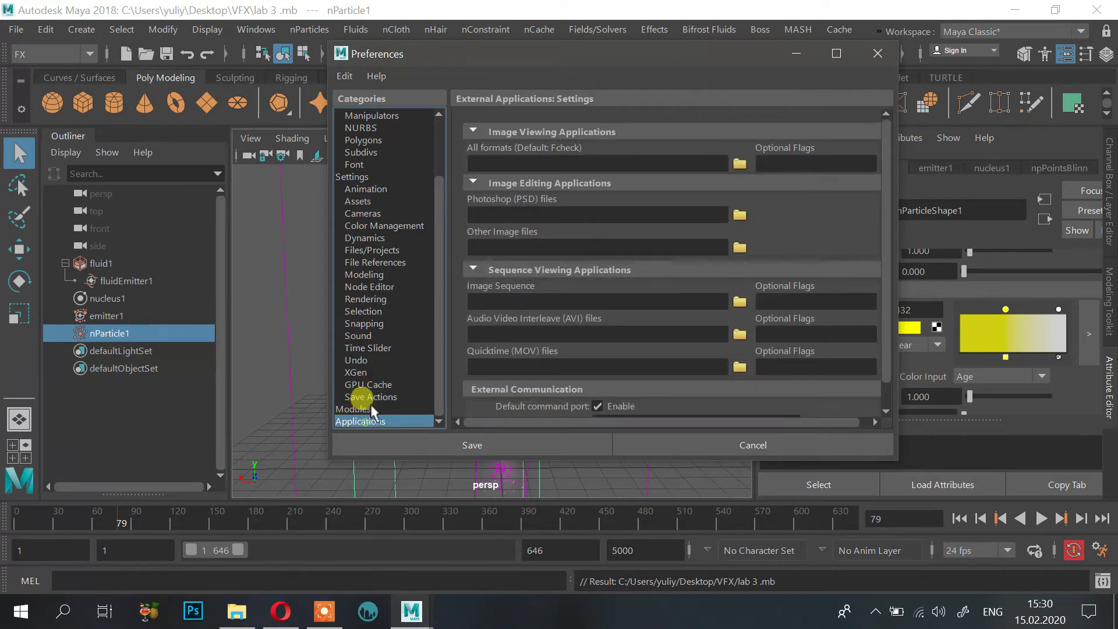
pyautogui.click(364, 323)
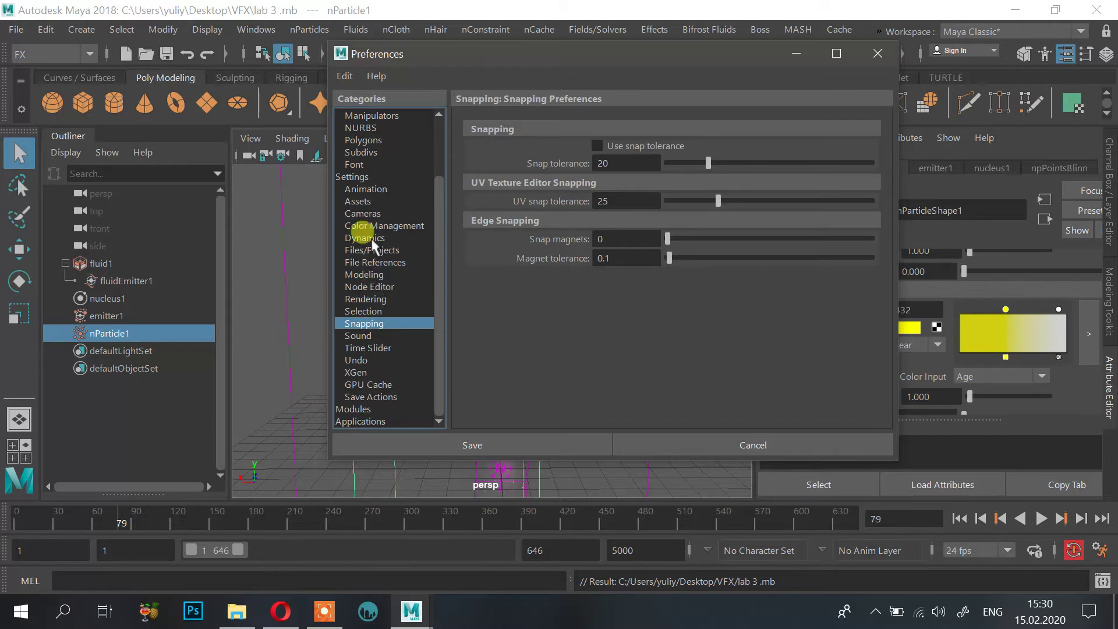
pyautogui.click(367, 177)
pyautogui.scroll(2, 368, 173)
pyautogui.click(368, 152)
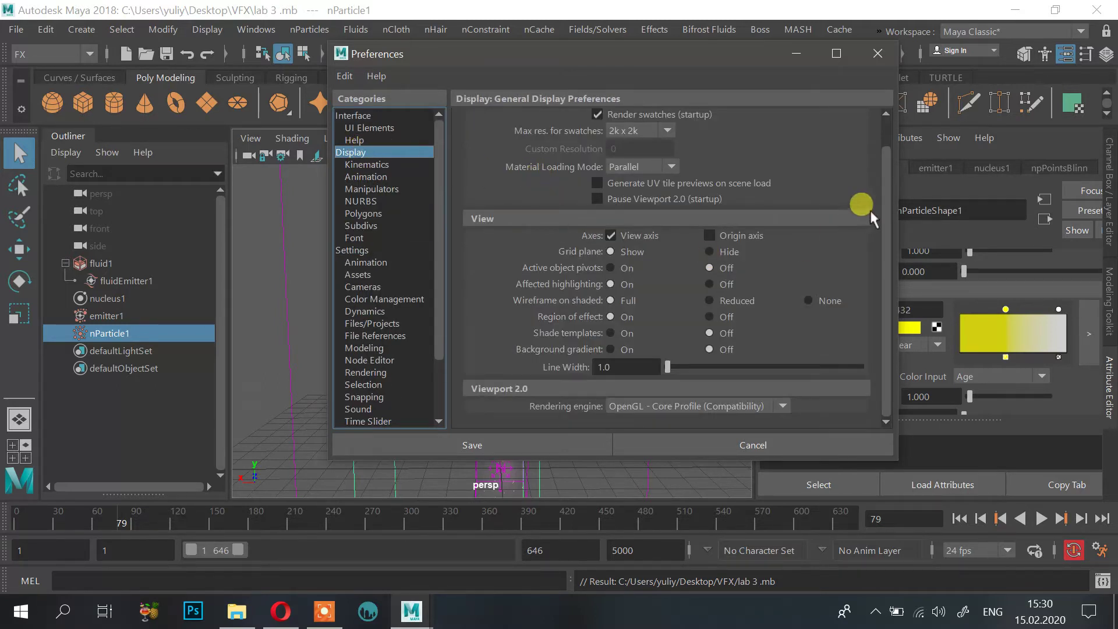
pyautogui.scroll(1, 856, 210)
pyautogui.click(877, 53)
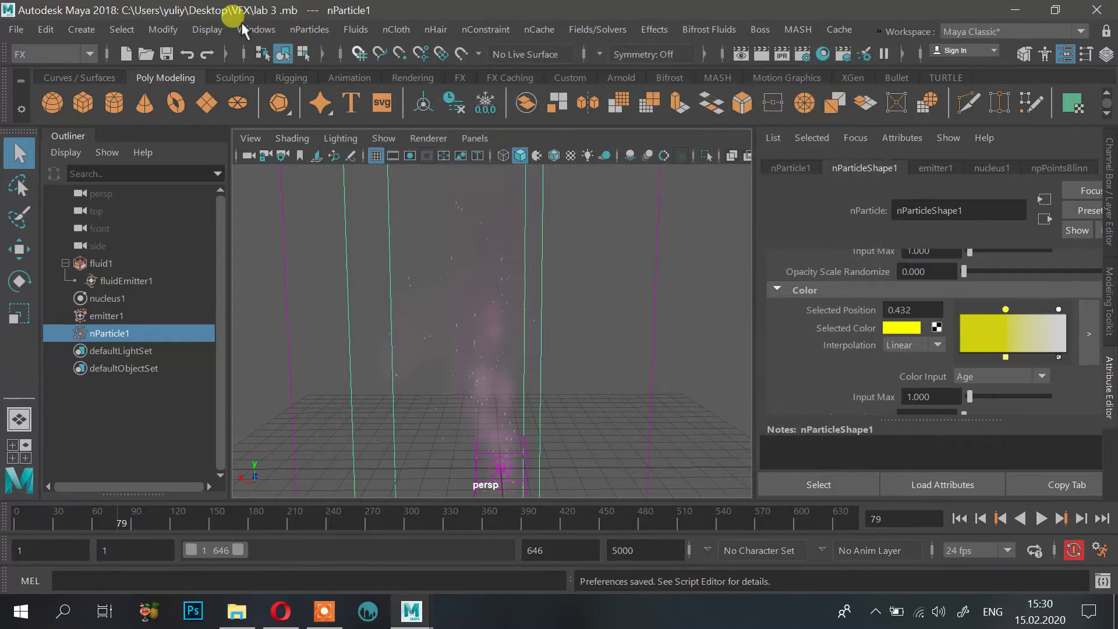
# Step: Set the 3D Views background color to black in the Color Settings and close them
pyautogui.click(253, 30)
pyautogui.moveTo(277, 62)
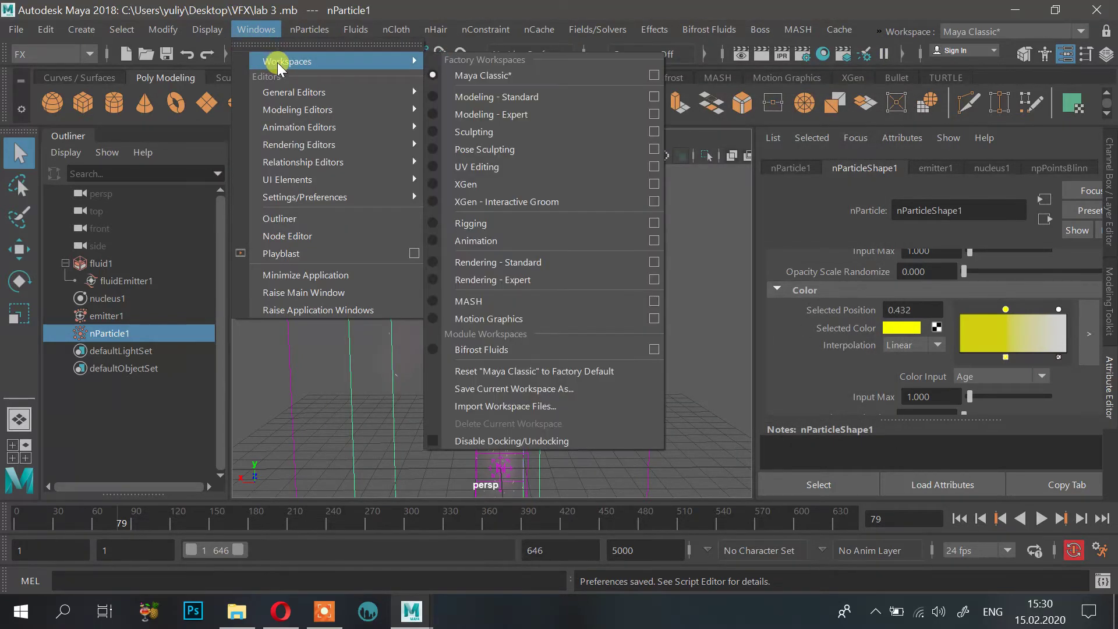
pyautogui.moveTo(280, 197)
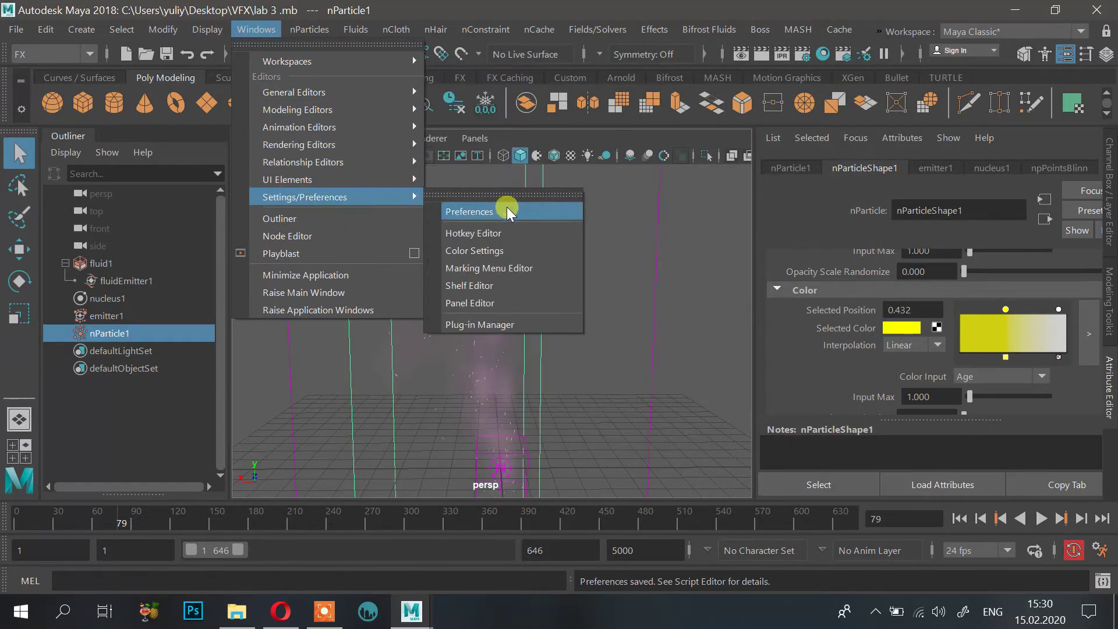
pyautogui.click(501, 252)
pyautogui.scroll(-3, 475, 278)
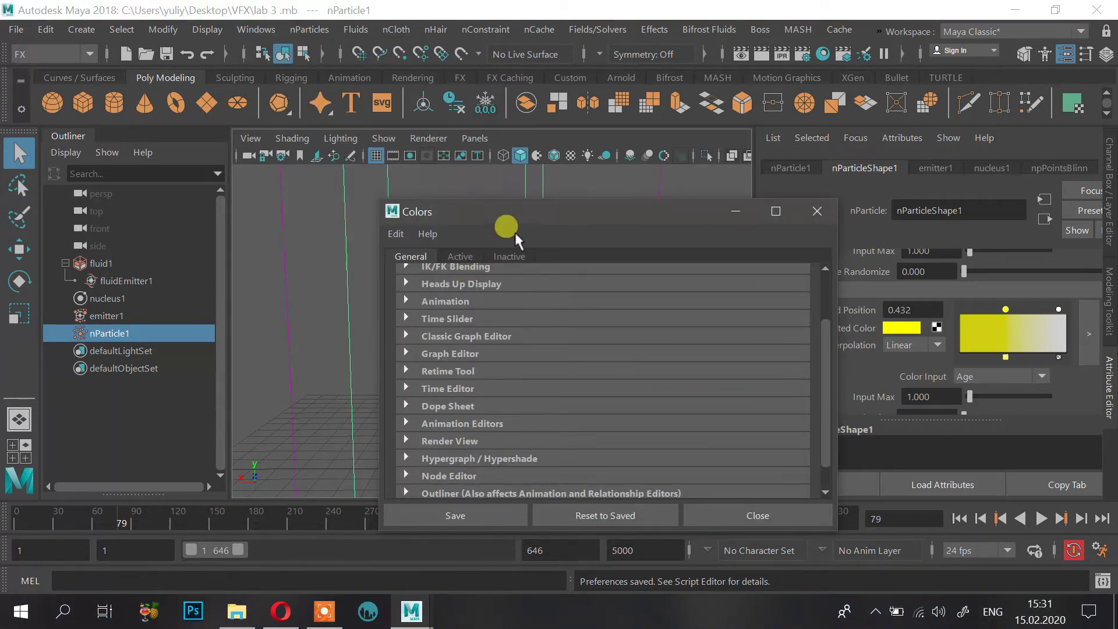
pyautogui.click(532, 197)
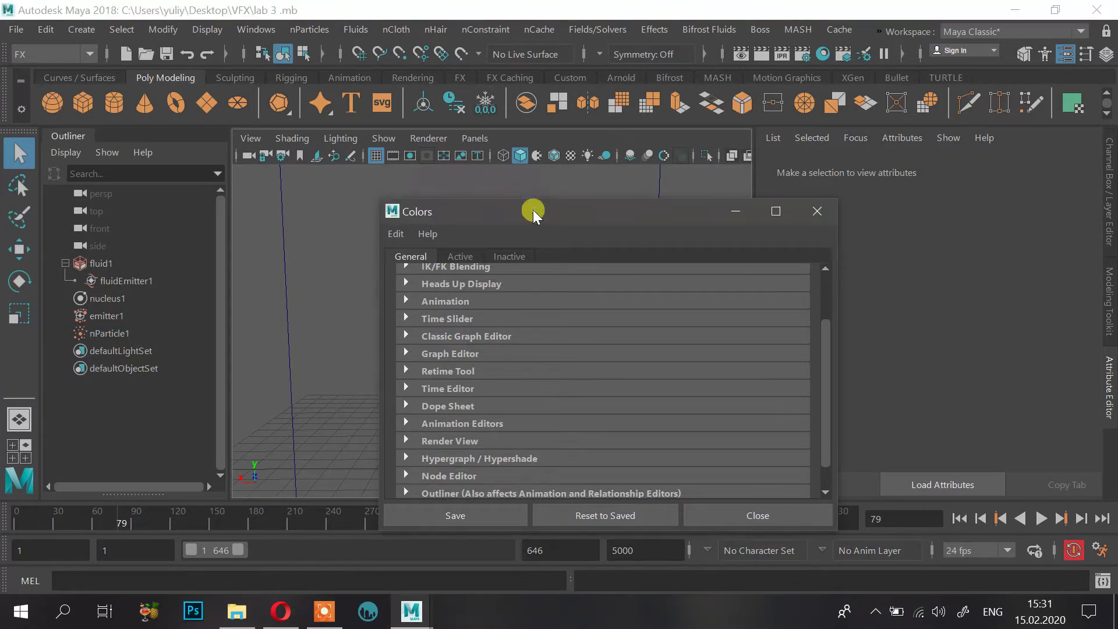
pyautogui.doubleClick(548, 196)
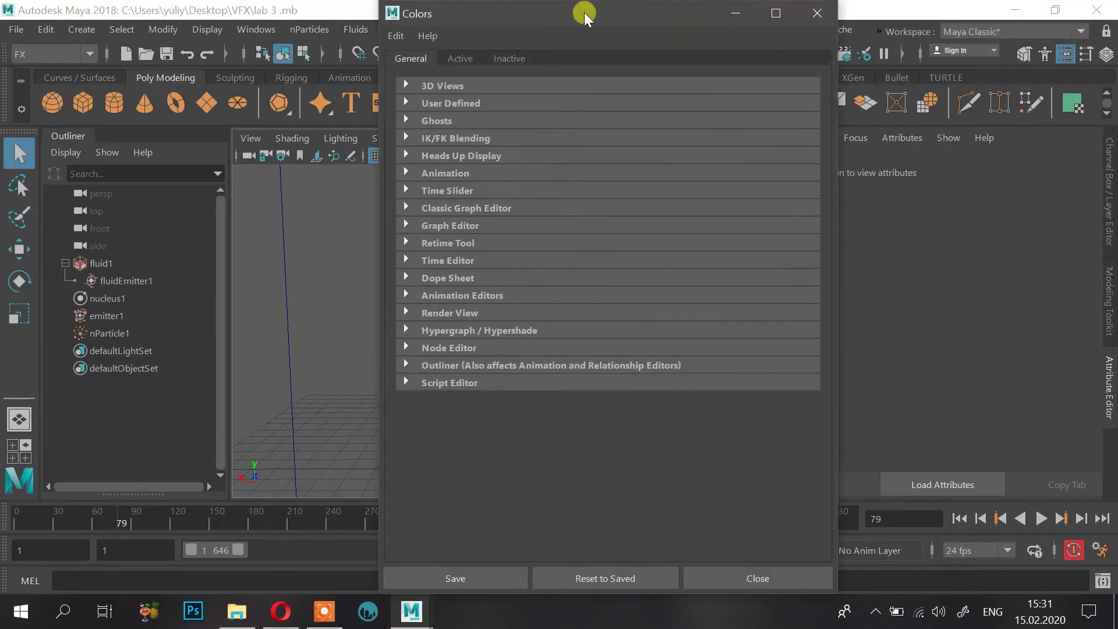
pyautogui.click(451, 86)
pyautogui.click(589, 103)
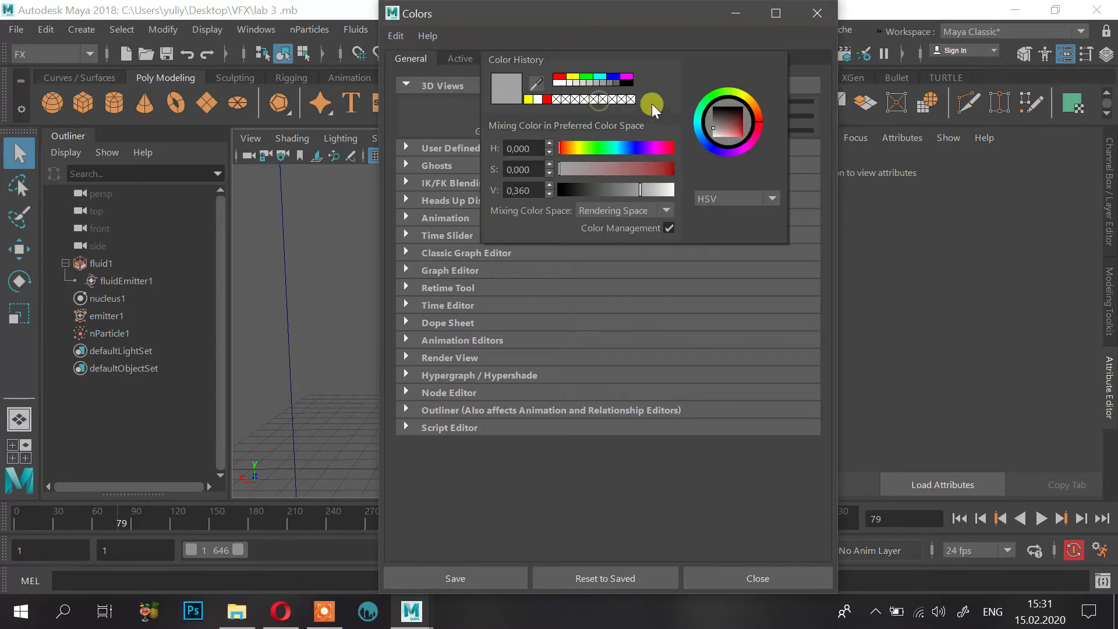
pyautogui.click(628, 82)
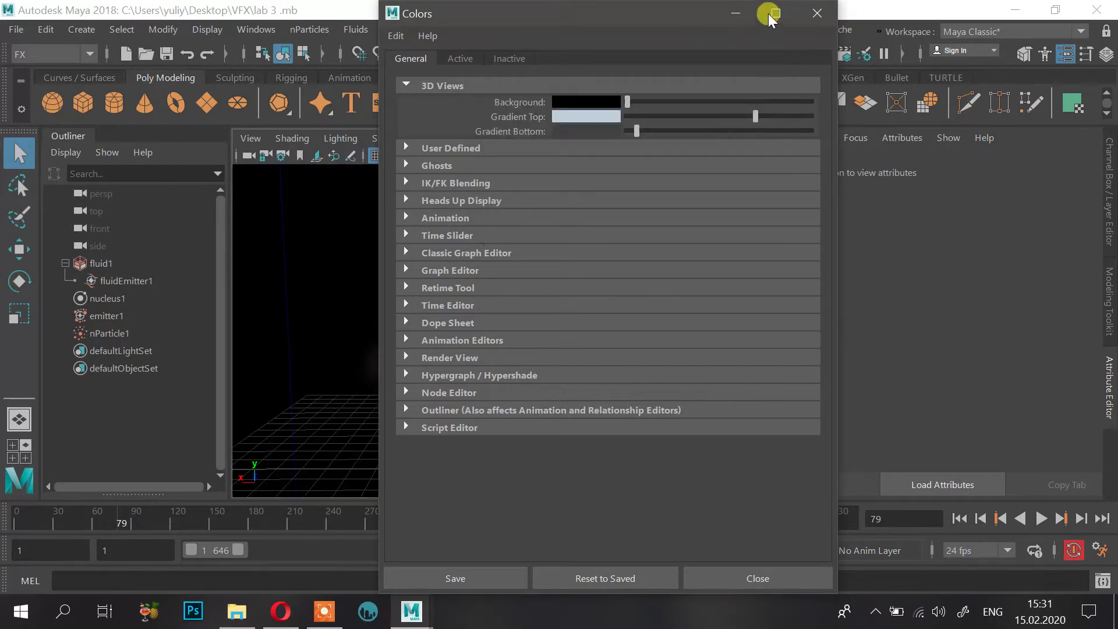
pyautogui.click(816, 12)
# Step: Examine the smoke and streak particles against the black background from near, far and a different angle
pyautogui.scroll(5, 514, 418)
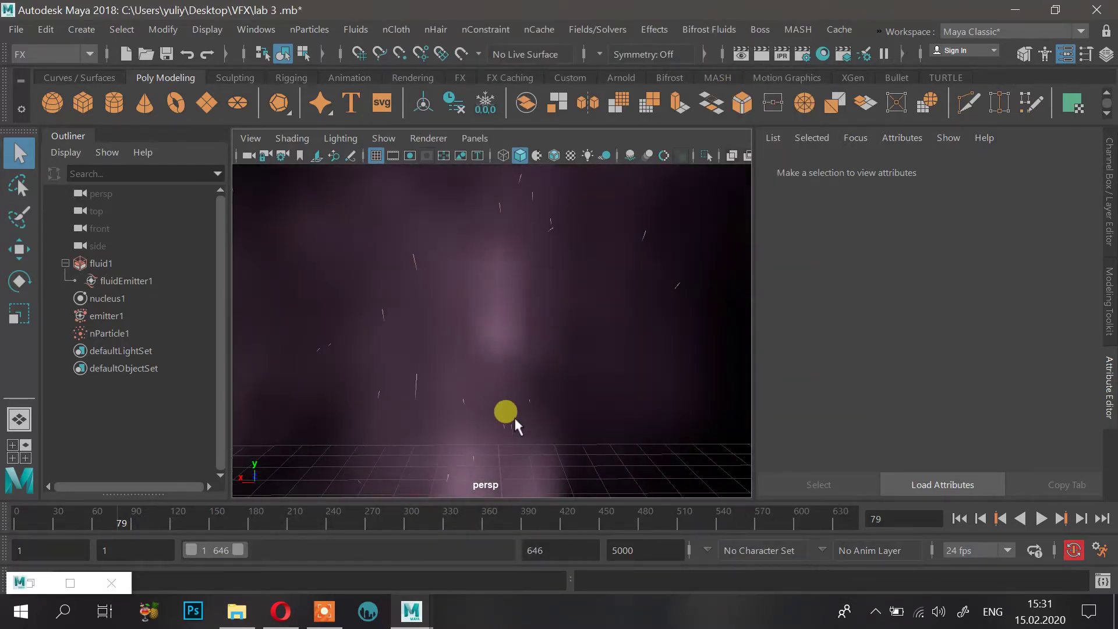
pyautogui.scroll(-5, 511, 416)
pyautogui.scroll(2, 504, 407)
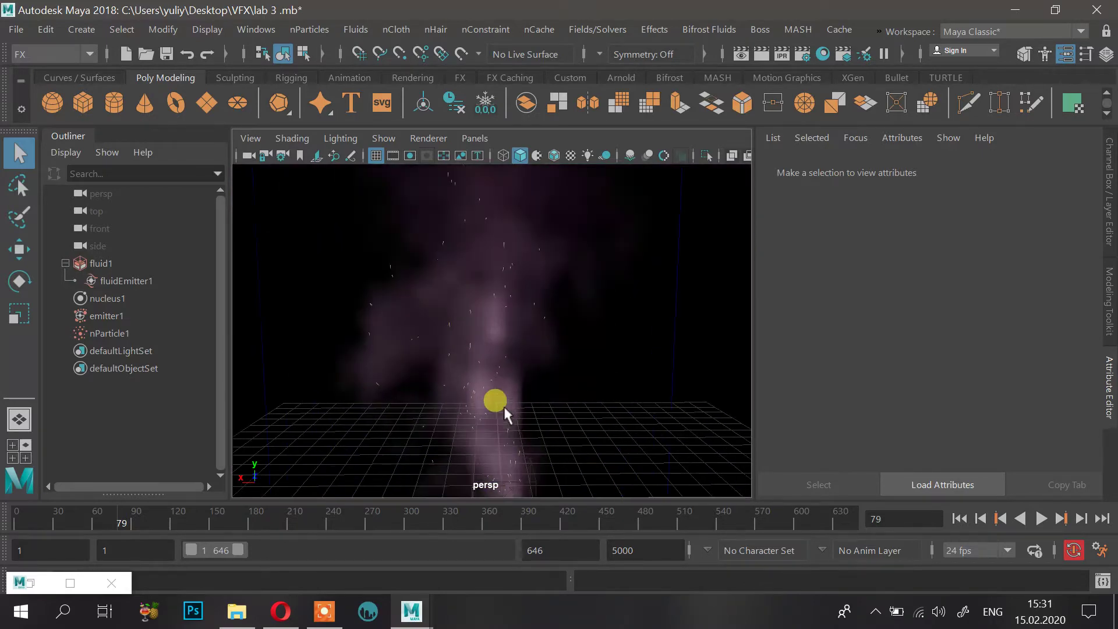
pyautogui.keyDown('alt'); pyautogui.moveTo(537, 360); pyautogui.dragTo(381, 314); pyautogui.keyUp('alt')
pyautogui.keyDown('alt'); pyautogui.moveTo(381, 314); pyautogui.dragTo(466, 425, button='right'); pyautogui.keyUp('alt')
pyautogui.keyDown('alt'); pyautogui.moveTo(466, 421); pyautogui.dragTo(521, 249); pyautogui.keyUp('alt')
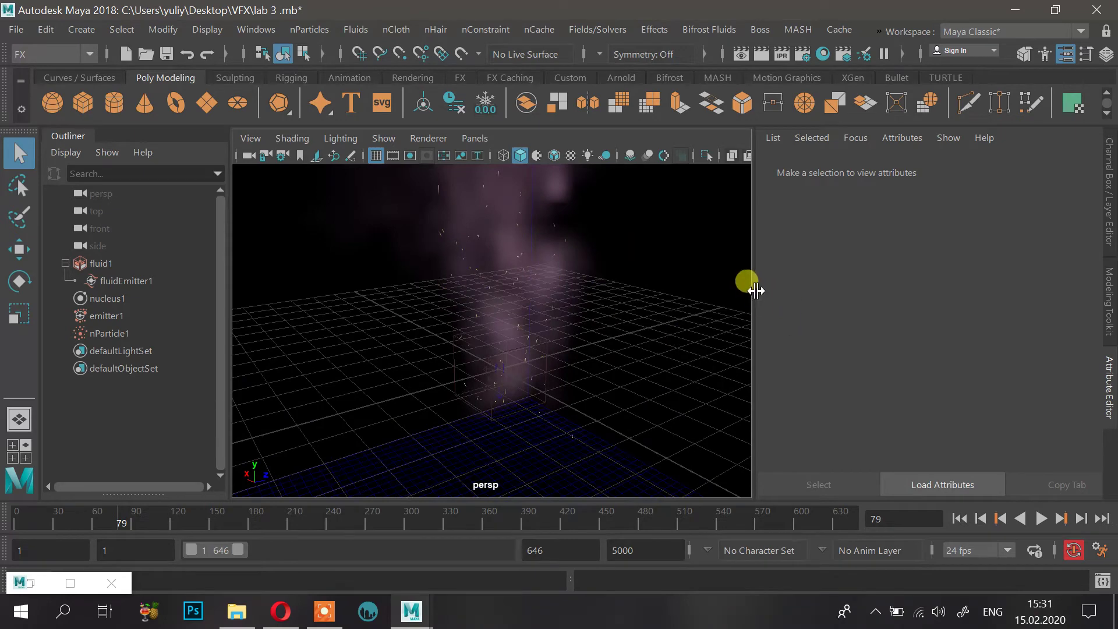
# Step: Enlarge the perspective viewport by narrowing the Attribute Editor and the Outliner
pyautogui.moveTo(755, 290); pyautogui.dragTo(858, 289)
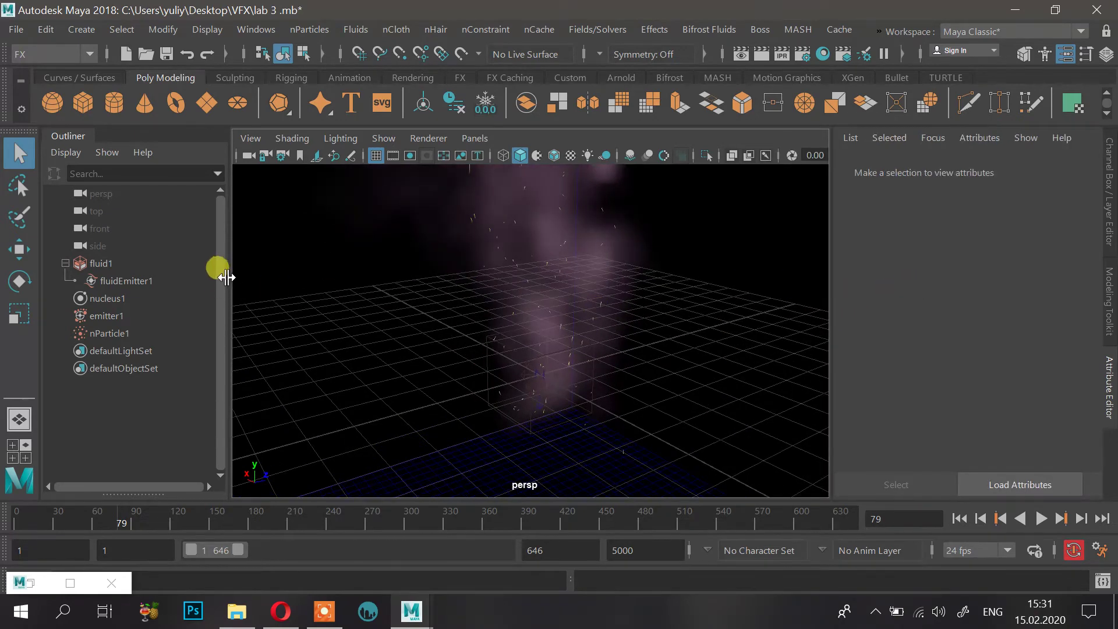
pyautogui.moveTo(226, 277); pyautogui.dragTo(181, 285)
pyautogui.keyDown('alt'); pyautogui.moveTo(557, 386); pyautogui.dragTo(595, 431); pyautogui.keyUp('alt')
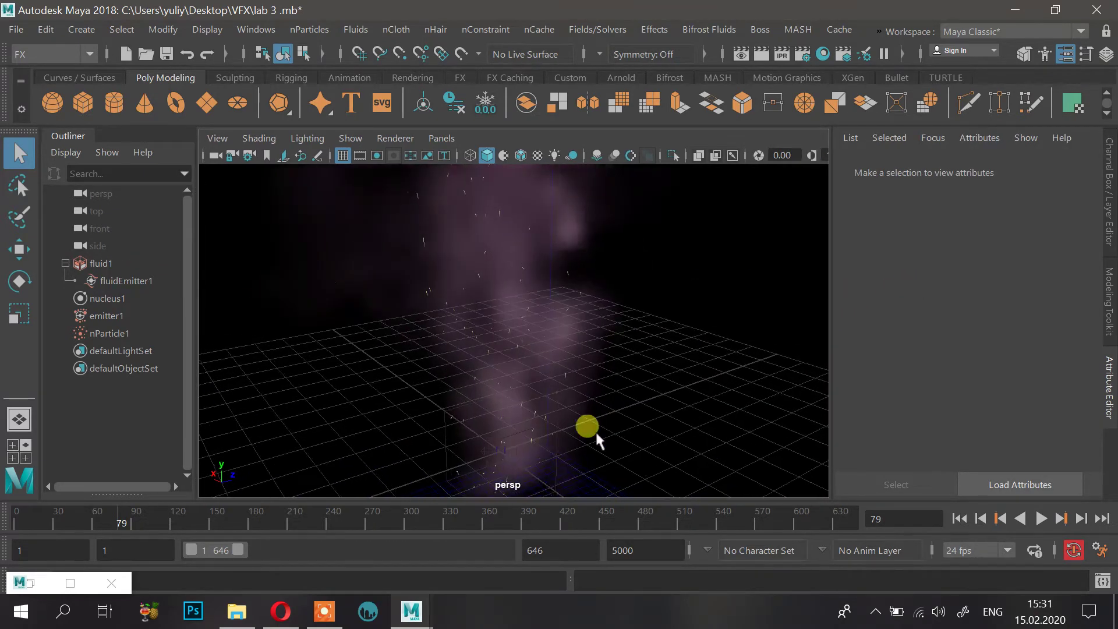
# Step: Replay the simulation from frame 1, viewing the smoke from several distances, and stop it at frame 63
pyautogui.click(959, 517)
pyautogui.click(1041, 518)
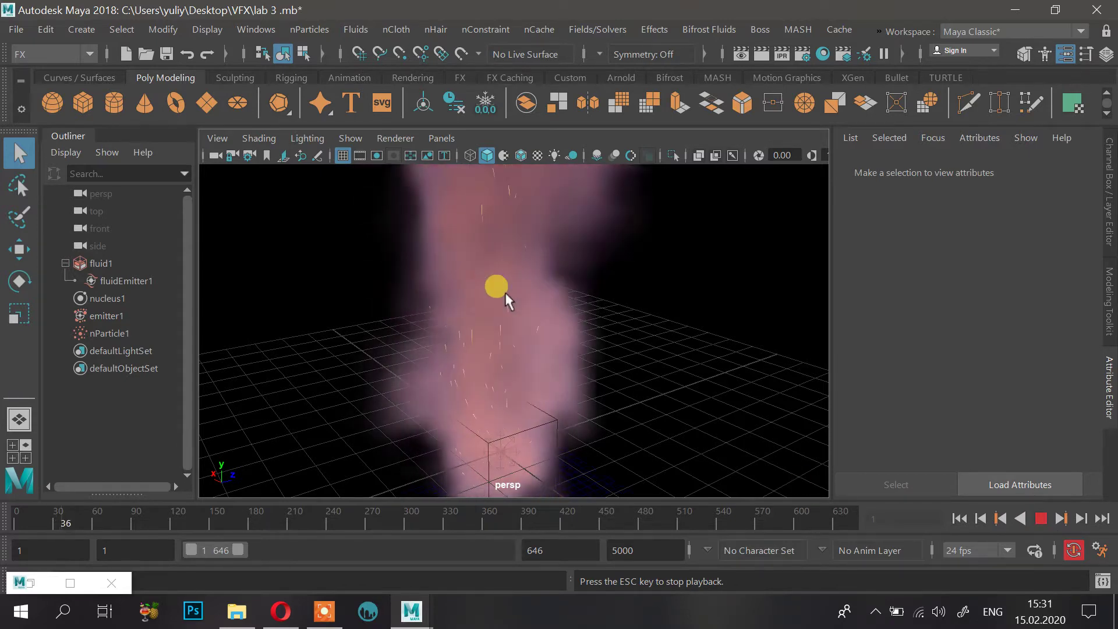
pyautogui.scroll(-5, 553, 284)
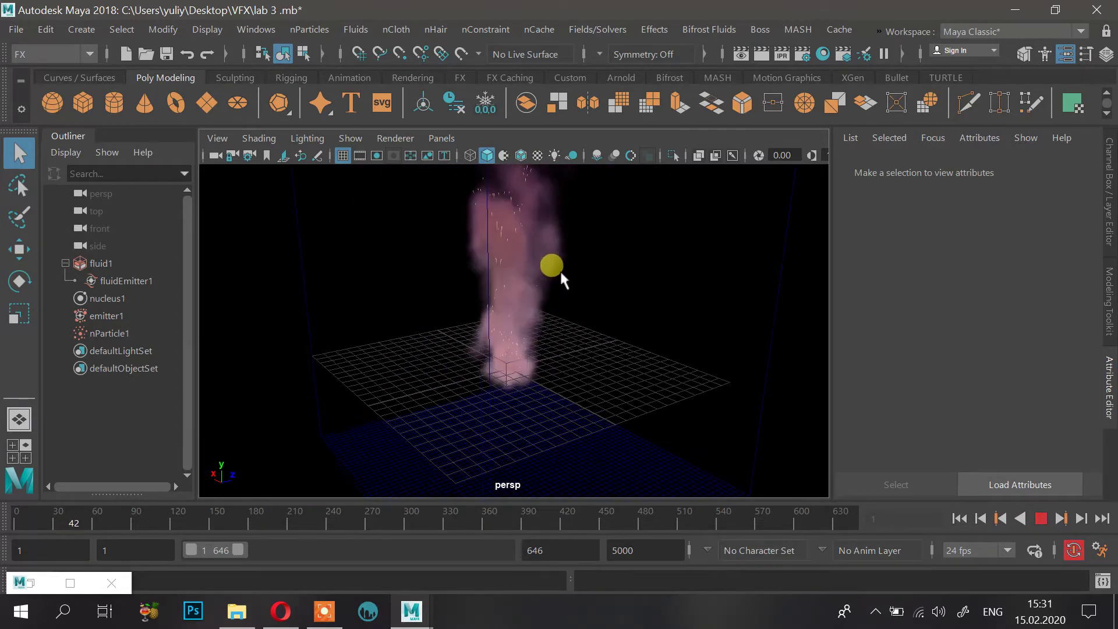
pyautogui.keyDown('alt'); pyautogui.moveTo(550, 389); pyautogui.dragTo(540, 245); pyautogui.keyUp('alt')
pyautogui.keyDown('alt'); pyautogui.moveTo(540, 246); pyautogui.dragTo(506, 403, button='right'); pyautogui.keyUp('alt')
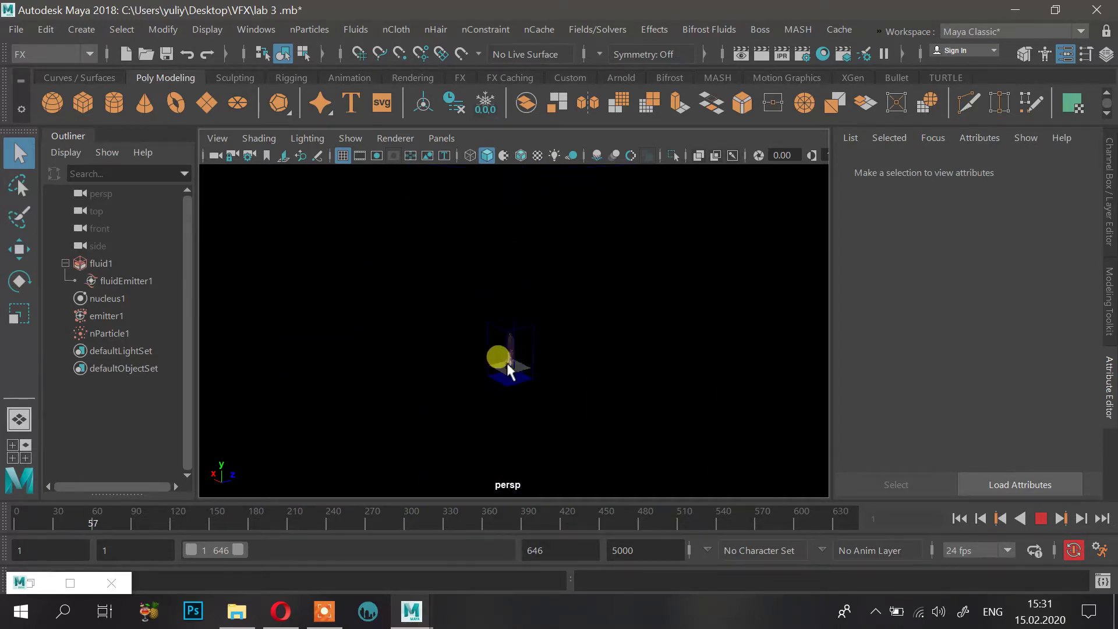
pyautogui.keyDown('alt'); pyautogui.moveTo(506, 362); pyautogui.dragTo(959, 506, button='right'); pyautogui.keyUp('alt')
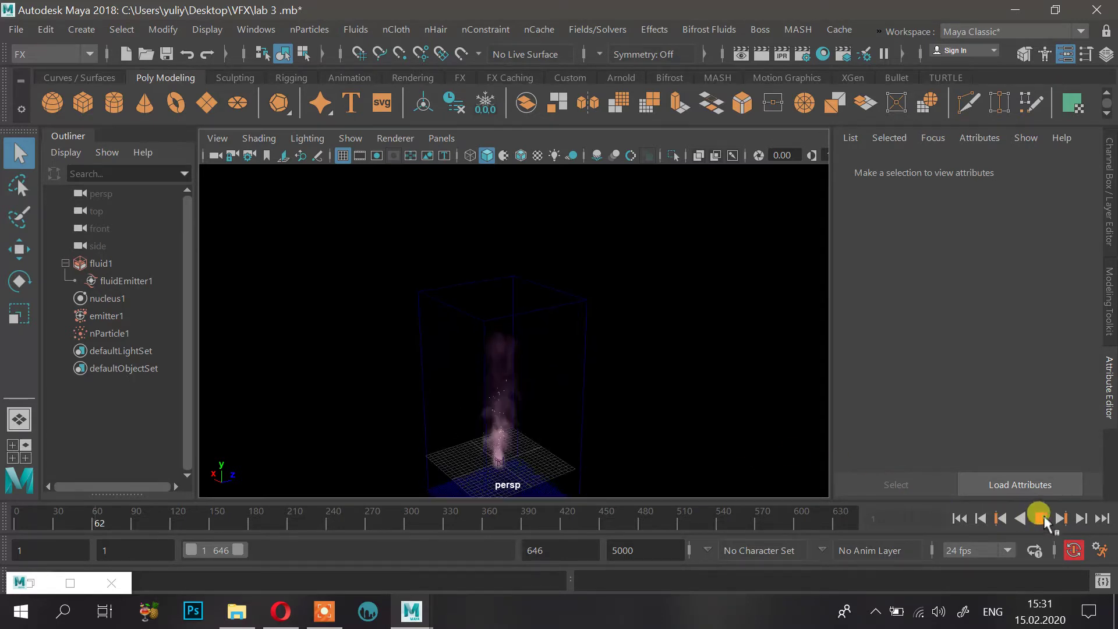
pyautogui.click(1039, 517)
# Step: Frame the smoke column and ground grid closely in the perspective view and save the scene
pyautogui.scroll(3, 524, 386)
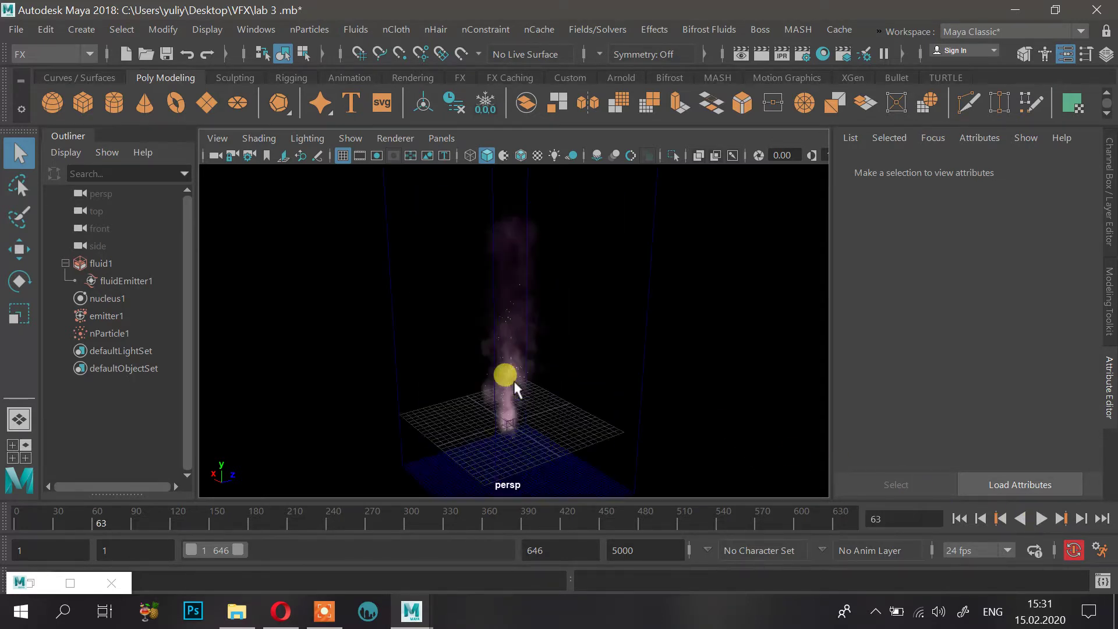
pyautogui.scroll(2, 513, 381)
pyautogui.keyDown('alt'); pyautogui.moveTo(514, 382); pyautogui.dragTo(536, 275, button='middle'); pyautogui.keyUp('alt')
pyautogui.scroll(5, 614, 349)
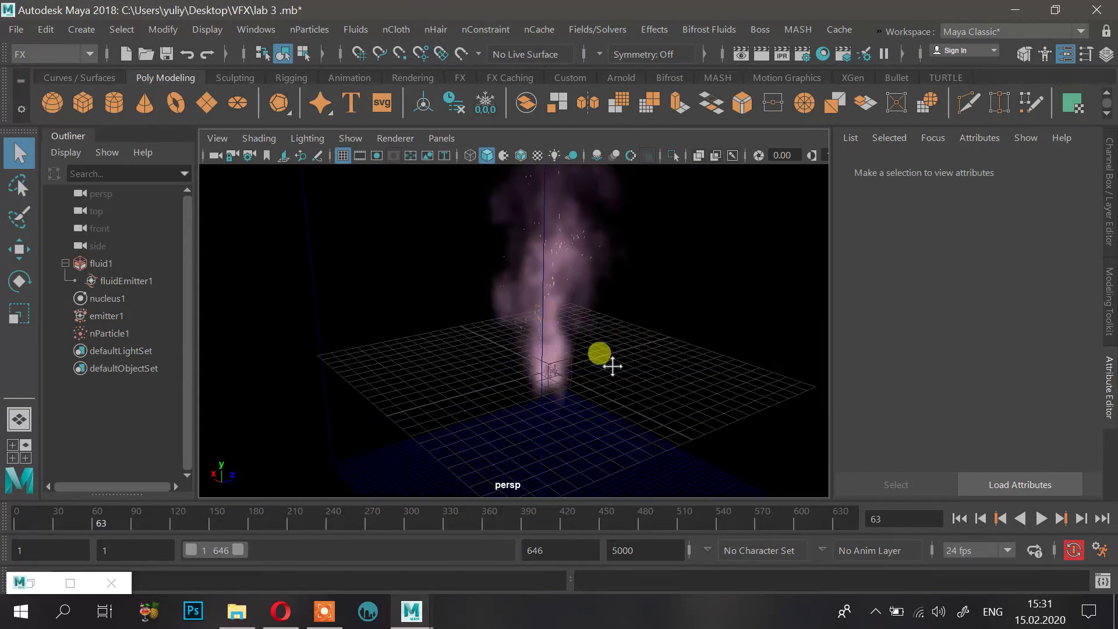
pyautogui.keyDown('alt'); pyautogui.moveTo(612, 365); pyautogui.dragTo(656, 346, button='middle'); pyautogui.keyUp('alt')
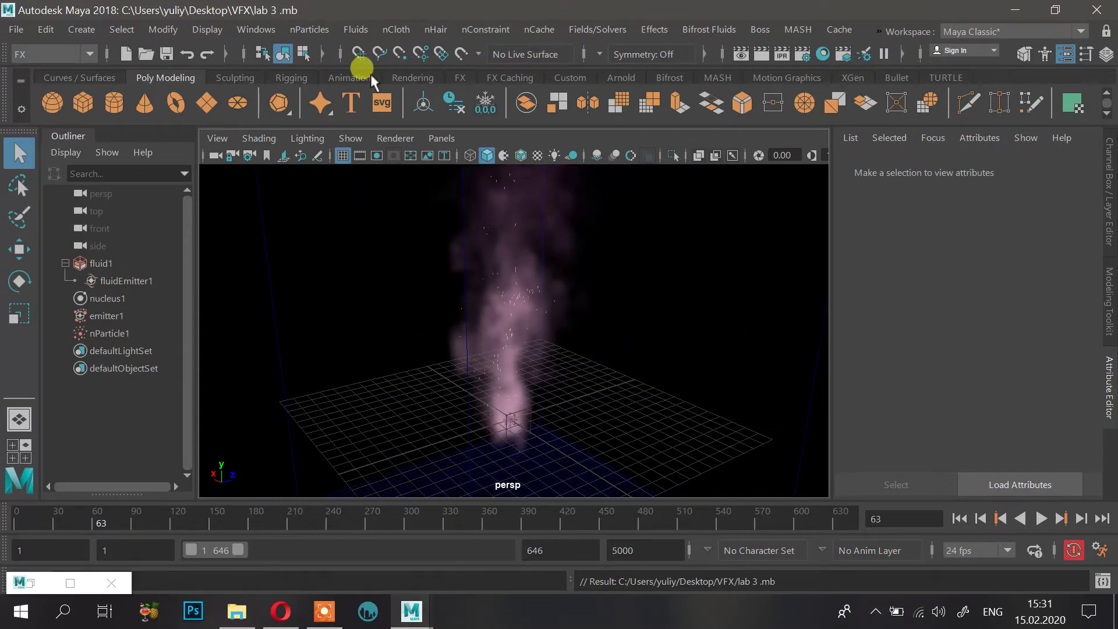
# Step: Create an Arnold area light at the base of the smoke and scale it up uniformly
pyautogui.click(624, 75)
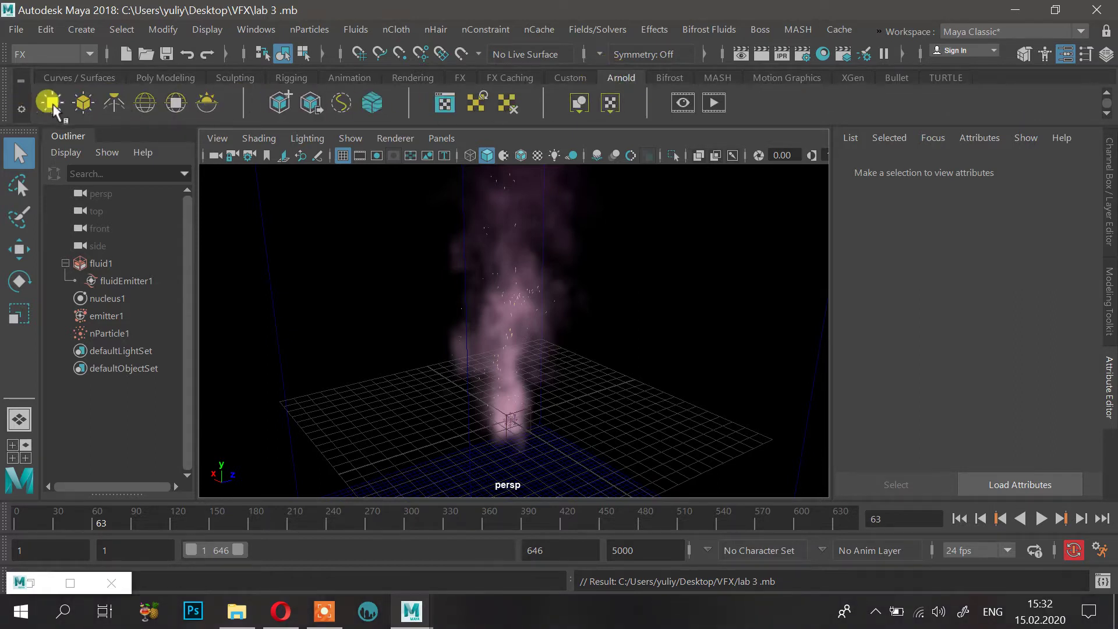
pyautogui.click(88, 107)
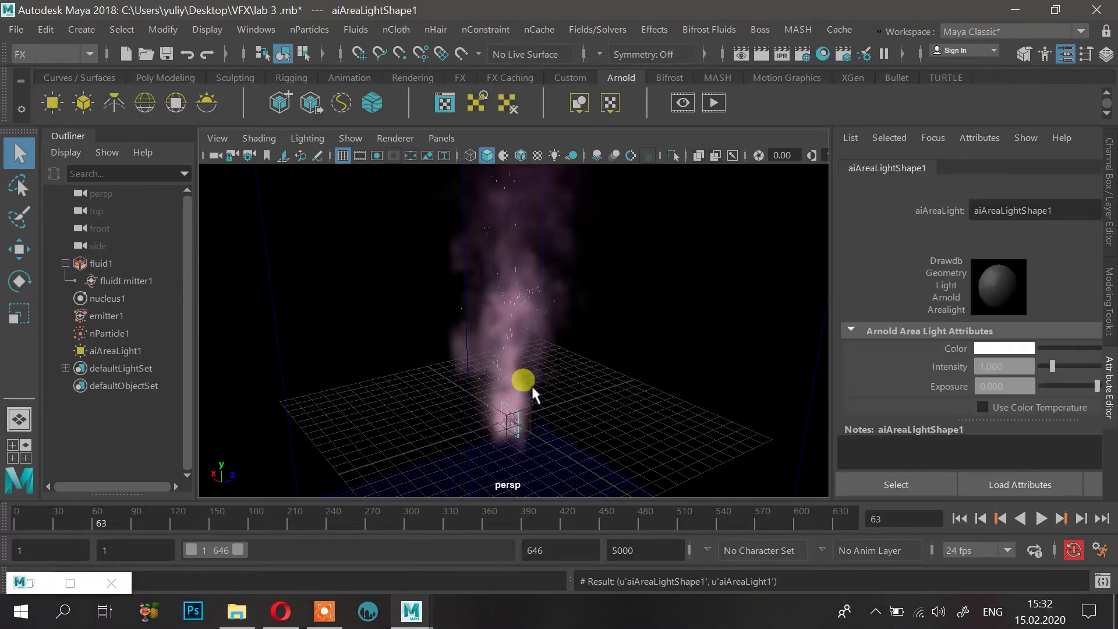
pyautogui.press('r')
pyautogui.moveTo(540, 415); pyautogui.dragTo(656, 429)
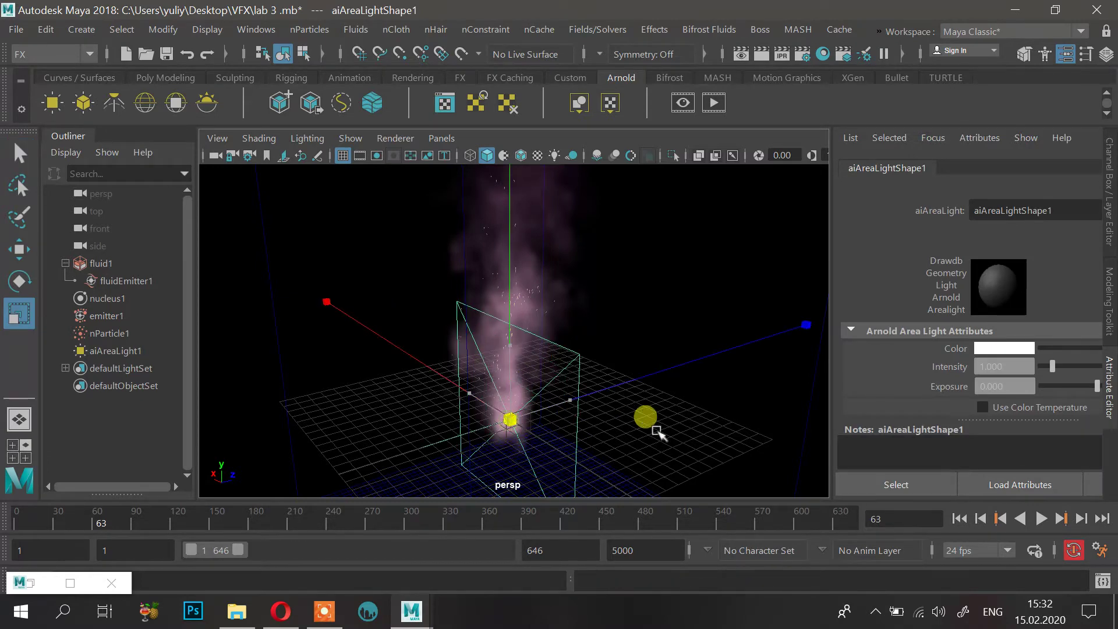
# Step: Move the area light off to one side of the smoke column and rotate it to face the smoke
pyautogui.press('e')
pyautogui.moveTo(472, 381); pyautogui.dragTo(531, 350)
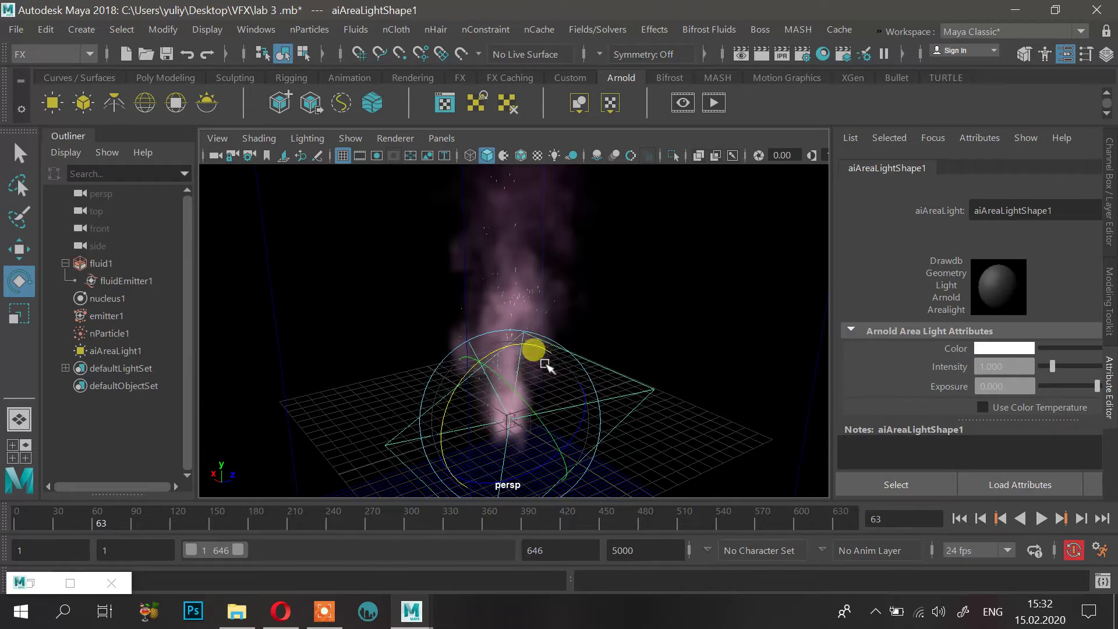
pyautogui.press('w')
pyautogui.moveTo(462, 369)
pyautogui.keyDown('alt'); pyautogui.mouseDown()
pyautogui.moveTo(526, 398)
pyautogui.moveTo(519, 476)
pyautogui.moveTo(664, 444)
pyautogui.moveTo(380, 362)
pyautogui.moveTo(584, 370)
pyautogui.moveTo(567, 383)
pyautogui.moveTo(466, 379)
pyautogui.mouseUp(); pyautogui.keyUp('alt')
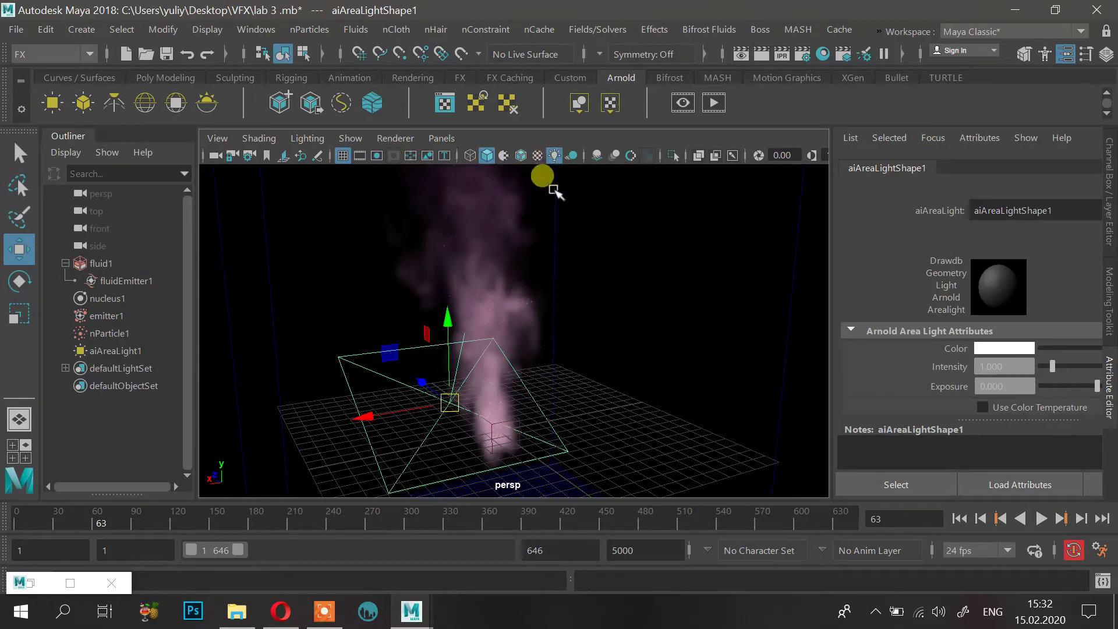
pyautogui.press('e')
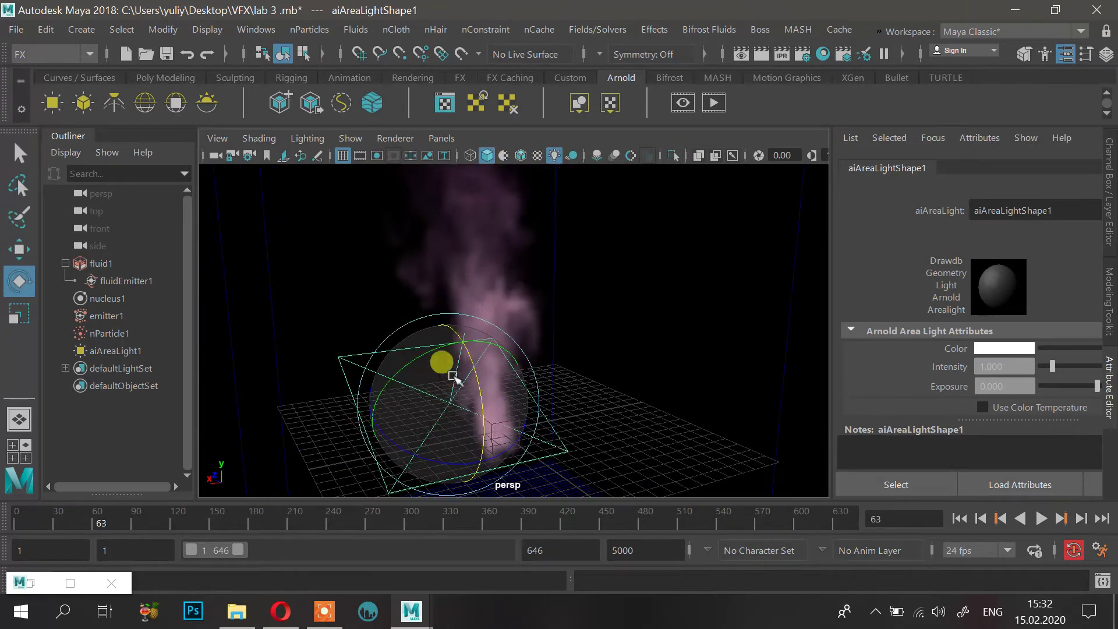
pyautogui.moveTo(458, 379); pyautogui.dragTo(513, 291)
pyautogui.press('w')
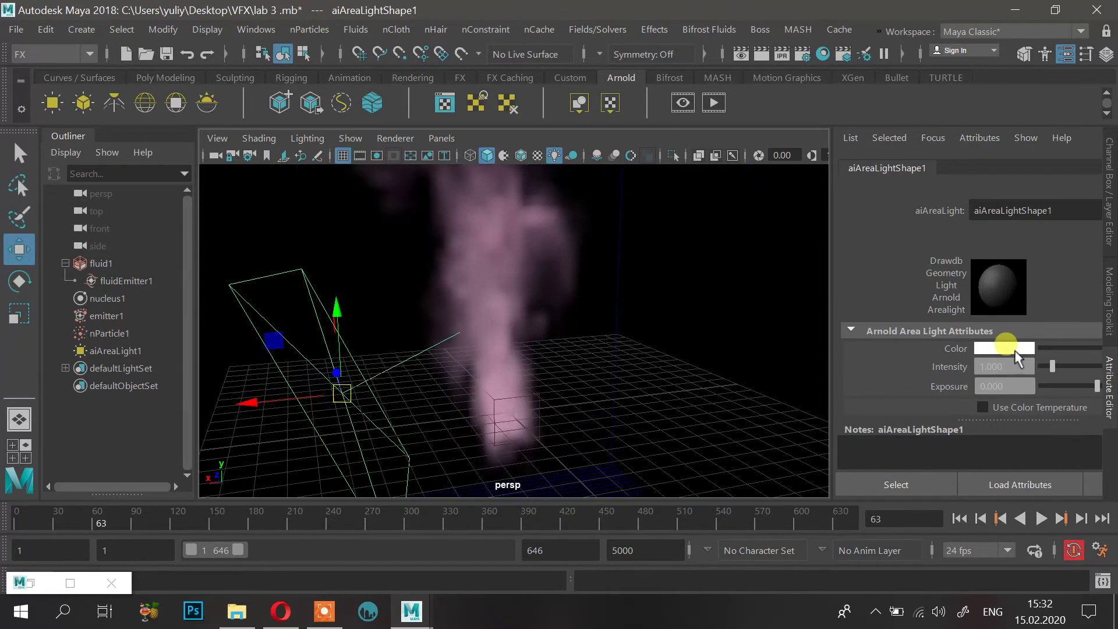
# Step: Set the area light's exposure to 5 and its intensity to 3
pyautogui.moveTo(1025, 385); pyautogui.dragTo(929, 395)
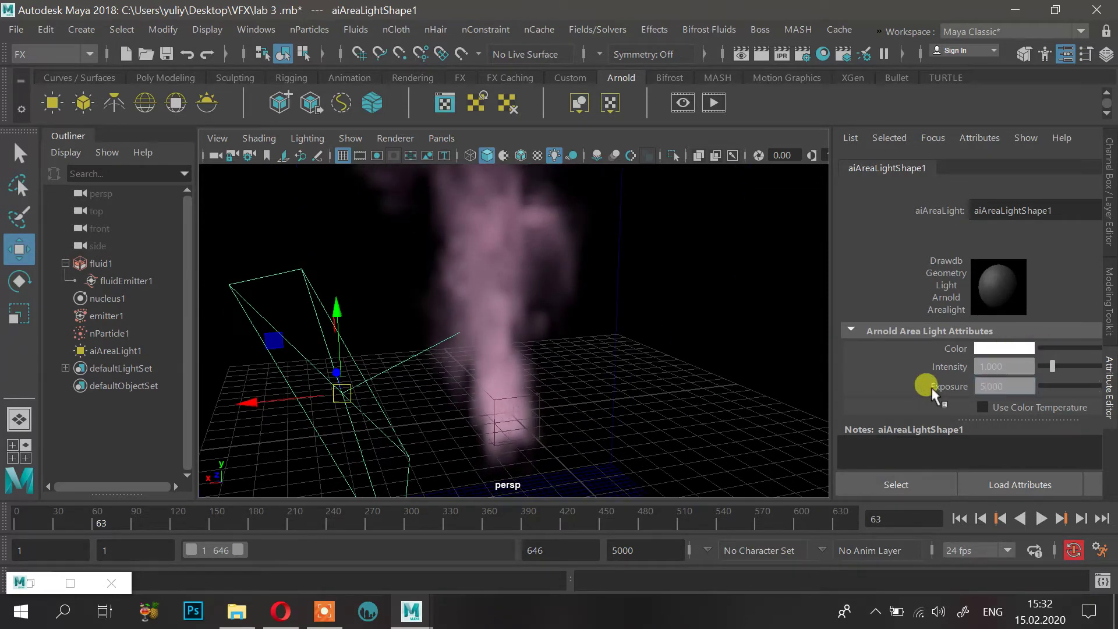
pyautogui.moveTo(1011, 366); pyautogui.dragTo(917, 377)
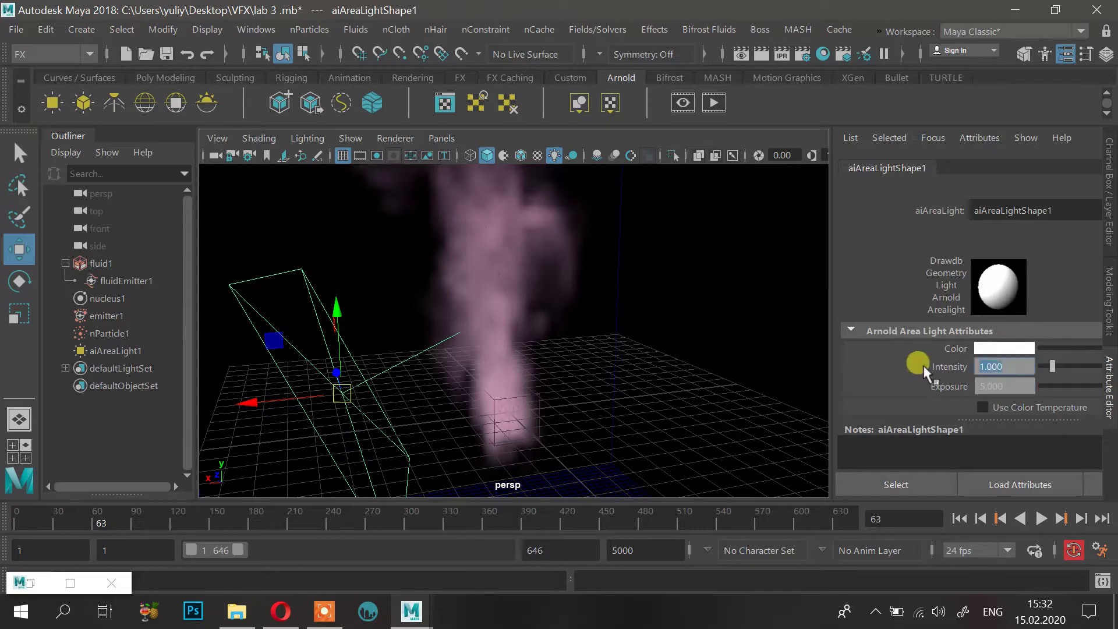
pyautogui.write('3')
# Step: Duplicate the area light and position the copy on another side of the smoke column, turned toward the smoke
pyautogui.keyDown('alt'); pyautogui.moveTo(508, 274); pyautogui.dragTo(609, 265); pyautogui.keyUp('alt')
pyautogui.keyDown('alt'); pyautogui.moveTo(609, 264); pyautogui.dragTo(416, 369, button='right'); pyautogui.keyUp('alt')
pyautogui.hotkey('ctrl', 'd')
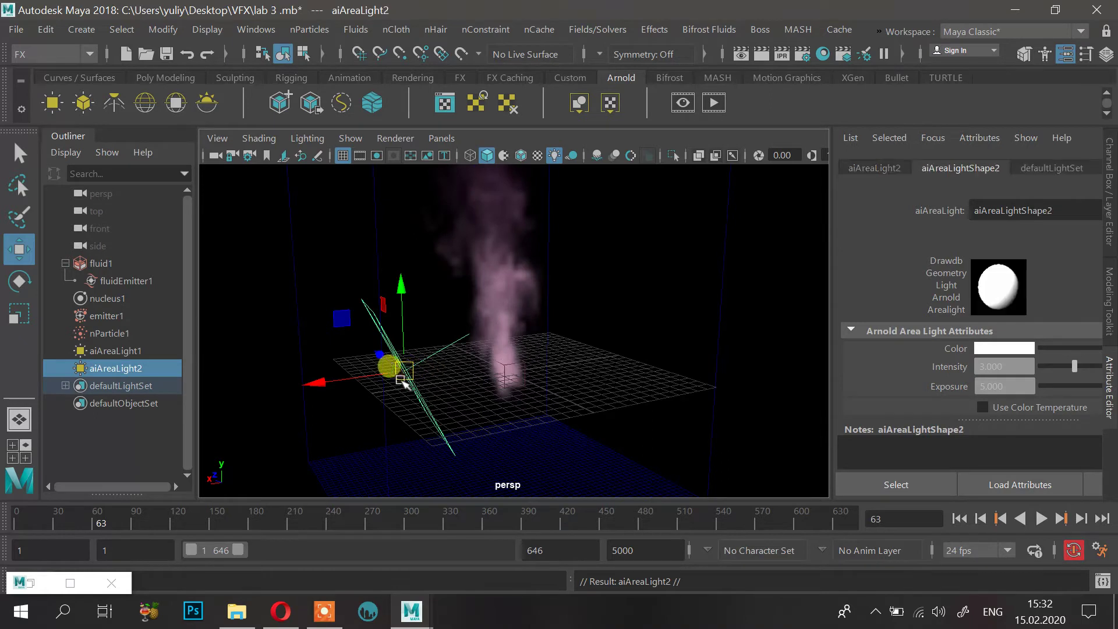
pyautogui.moveTo(384, 375); pyautogui.dragTo(620, 358)
pyautogui.press('e')
pyautogui.press('w')
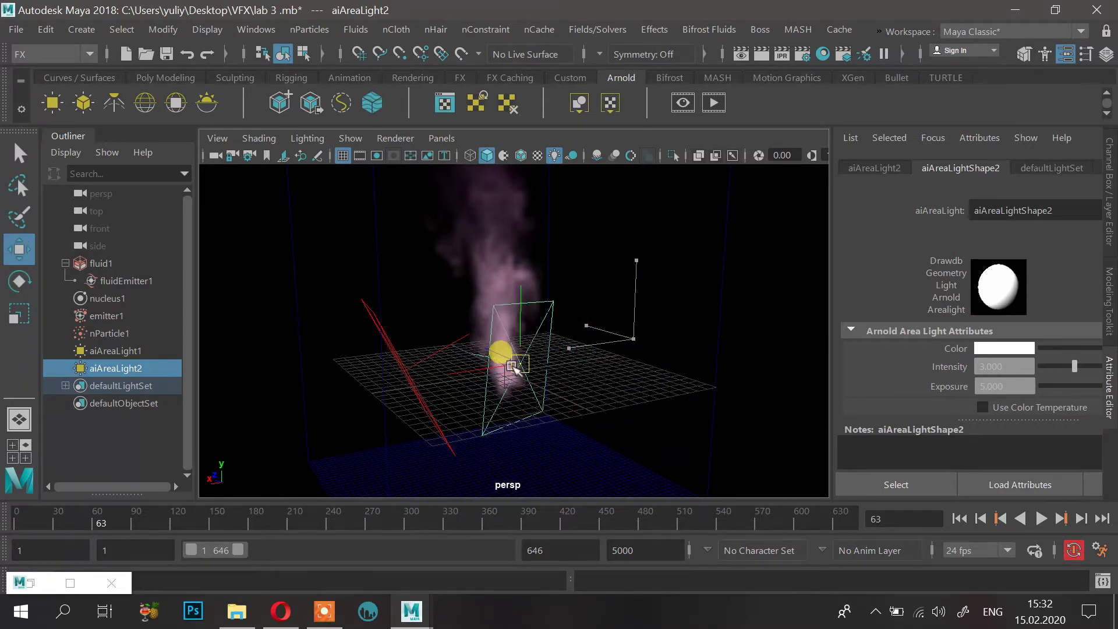
pyautogui.keyDown('alt'); pyautogui.moveTo(515, 370); pyautogui.dragTo(606, 374); pyautogui.keyUp('alt')
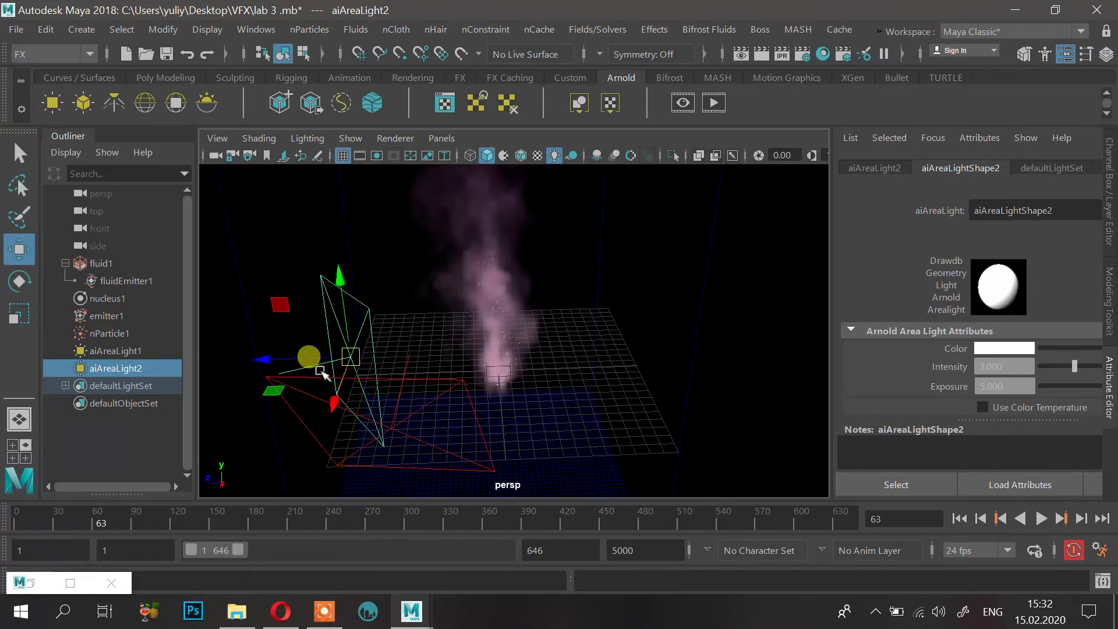
pyautogui.keyDown('alt'); pyautogui.moveTo(326, 384); pyautogui.dragTo(391, 324); pyautogui.keyUp('alt')
pyautogui.moveTo(744, 419); pyautogui.dragTo(462, 336)
# Step: Duplicate the second area light, rotate and place the copy on a remaining side of the smoke, and save the scene
pyautogui.keyDown('alt'); pyautogui.moveTo(531, 279); pyautogui.dragTo(662, 303); pyautogui.keyUp('alt')
pyautogui.hotkey('ctrl', 'd')
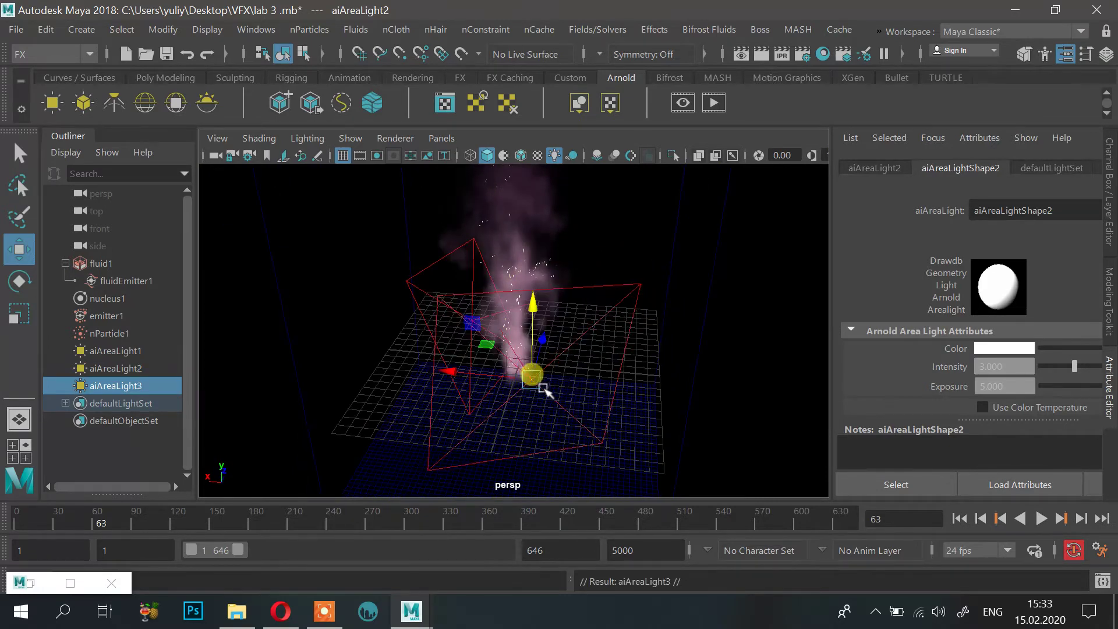
pyautogui.press('e')
pyautogui.moveTo(548, 429); pyautogui.dragTo(623, 419)
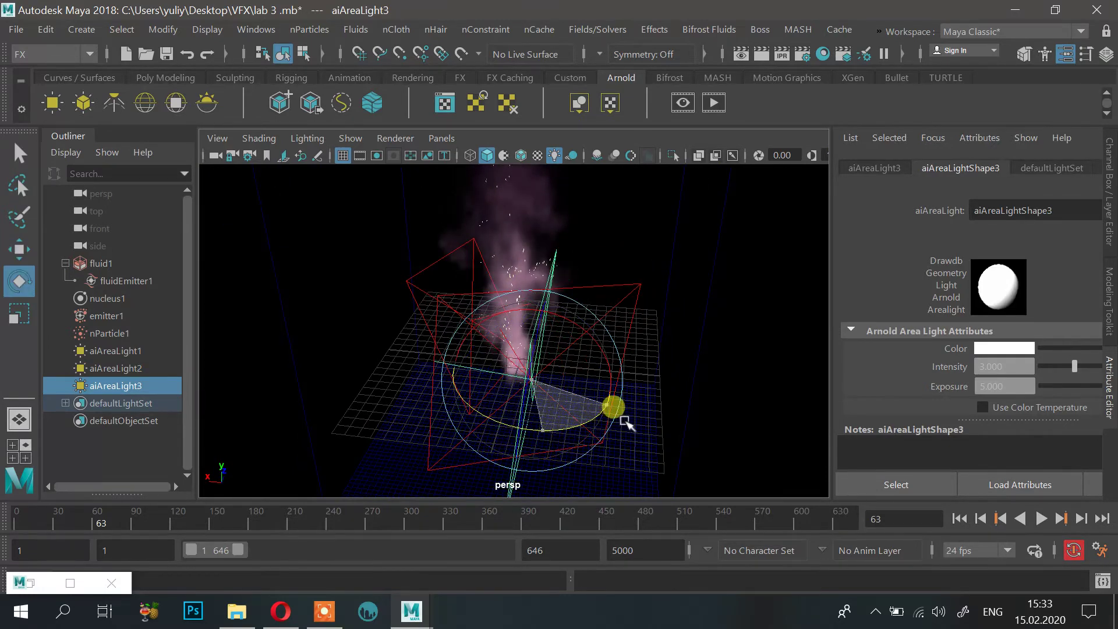
pyautogui.press('w')
pyautogui.keyDown('alt'); pyautogui.moveTo(492, 399); pyautogui.dragTo(619, 320); pyautogui.keyUp('alt')
pyautogui.scroll(3, 594, 353)
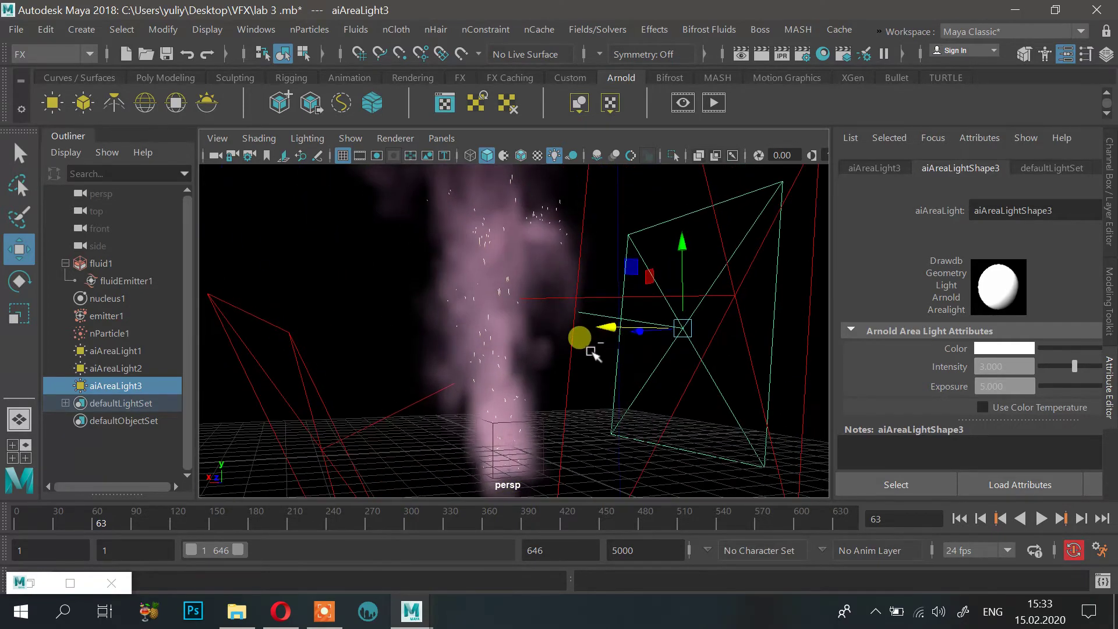
pyautogui.hotkey('ctrl', 's')
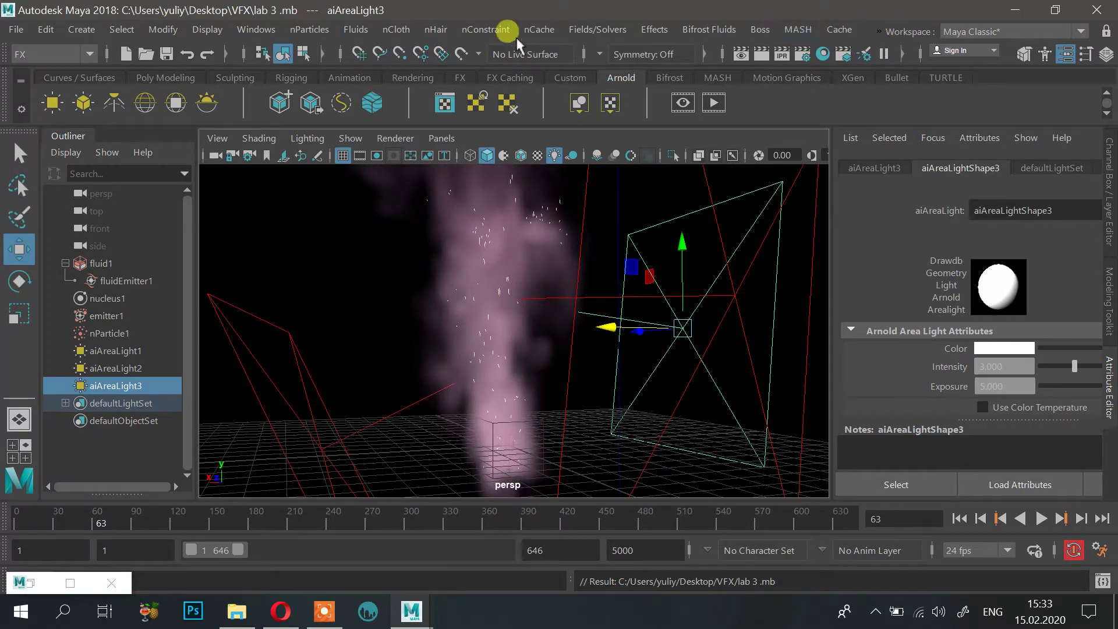
# Step: Switch to the Rendering menu set, open the Arnold RenderView and start rendering the perspective view
pyautogui.click(30, 55)
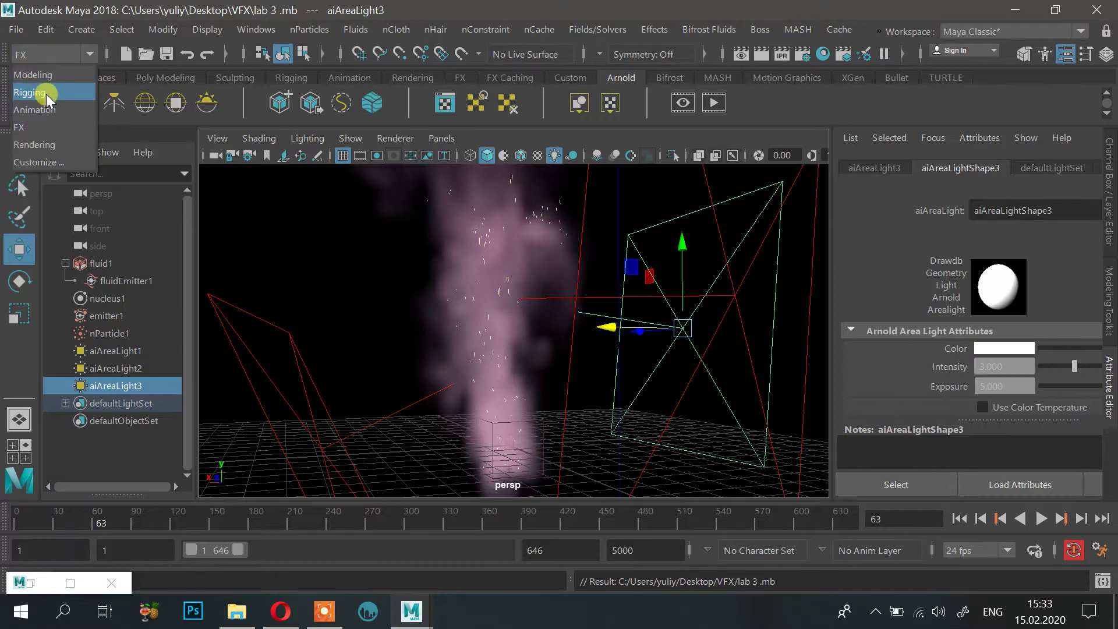
pyautogui.click(40, 144)
pyautogui.click(596, 32)
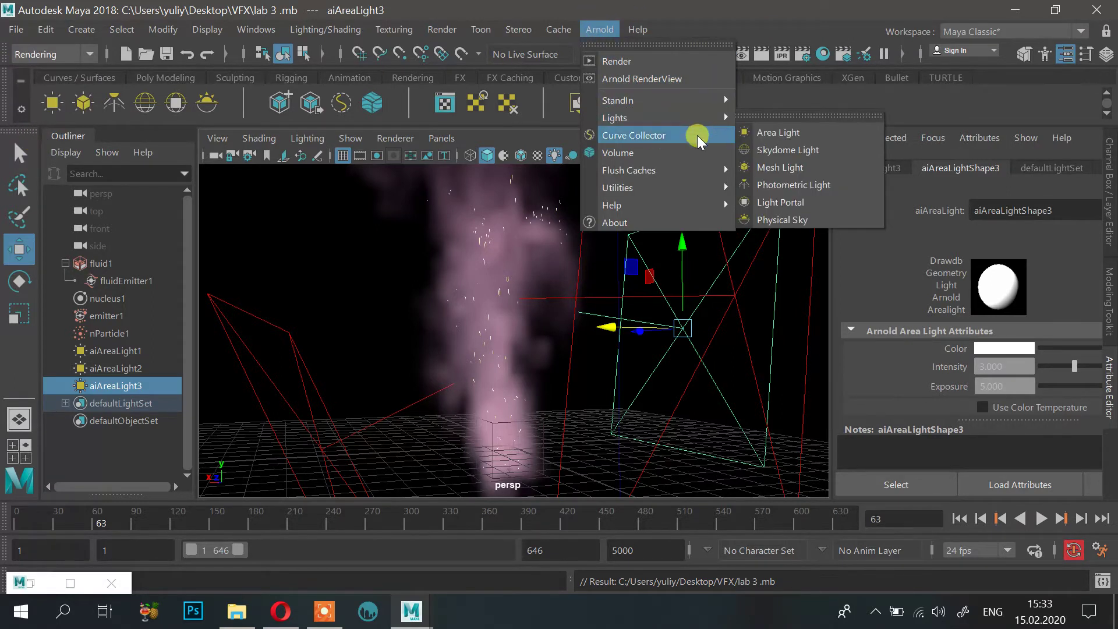
pyautogui.click(706, 79)
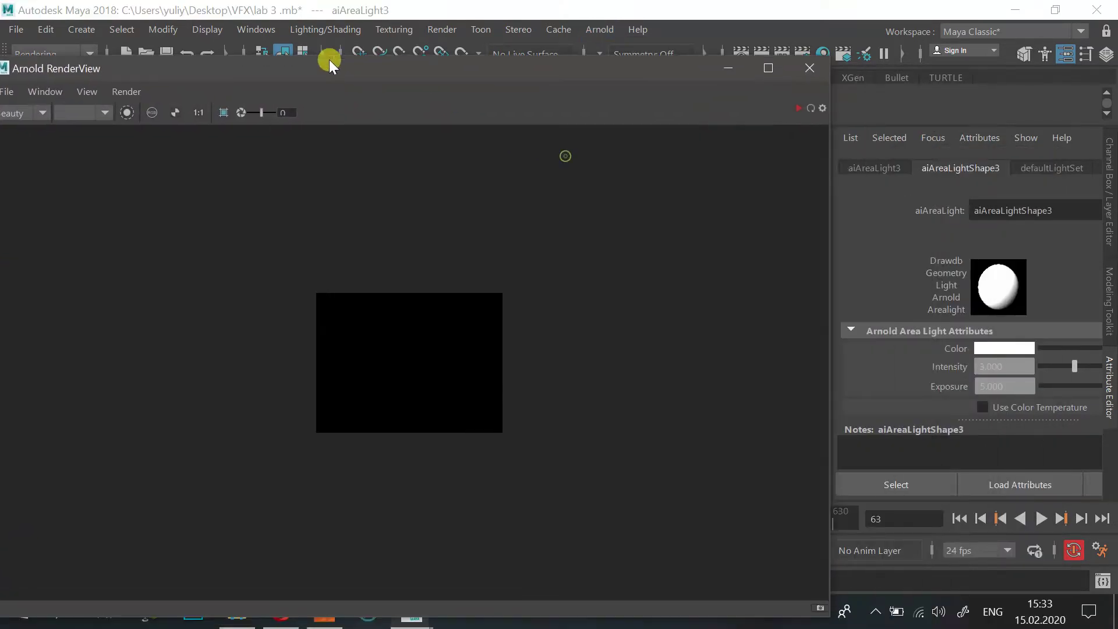
pyautogui.click(792, 105)
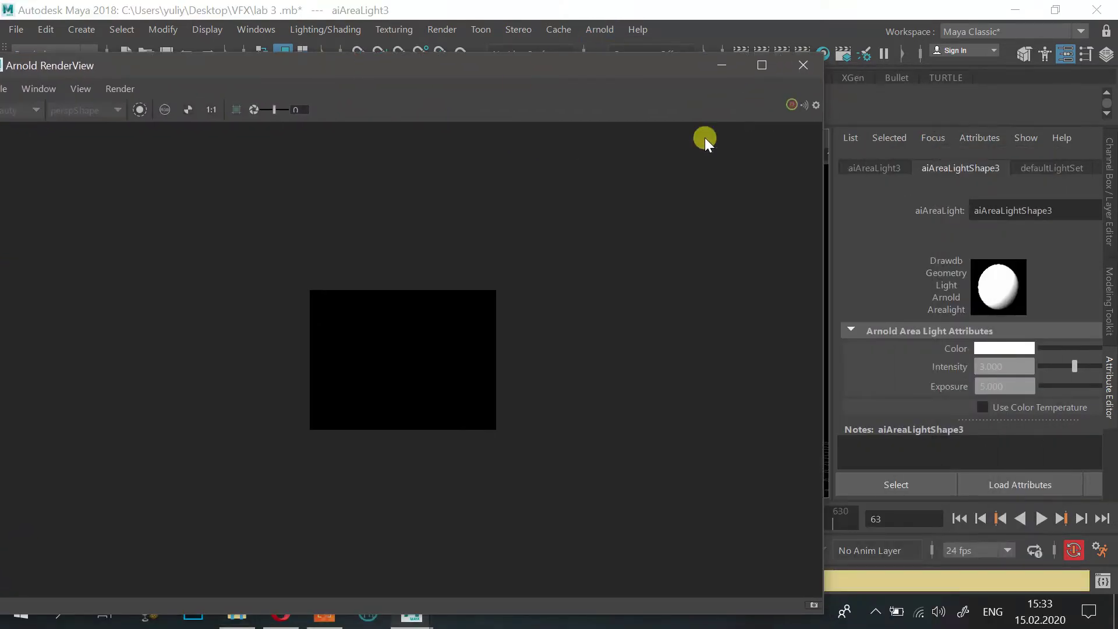
pyautogui.moveTo(569, 71); pyautogui.dragTo(766, 69)
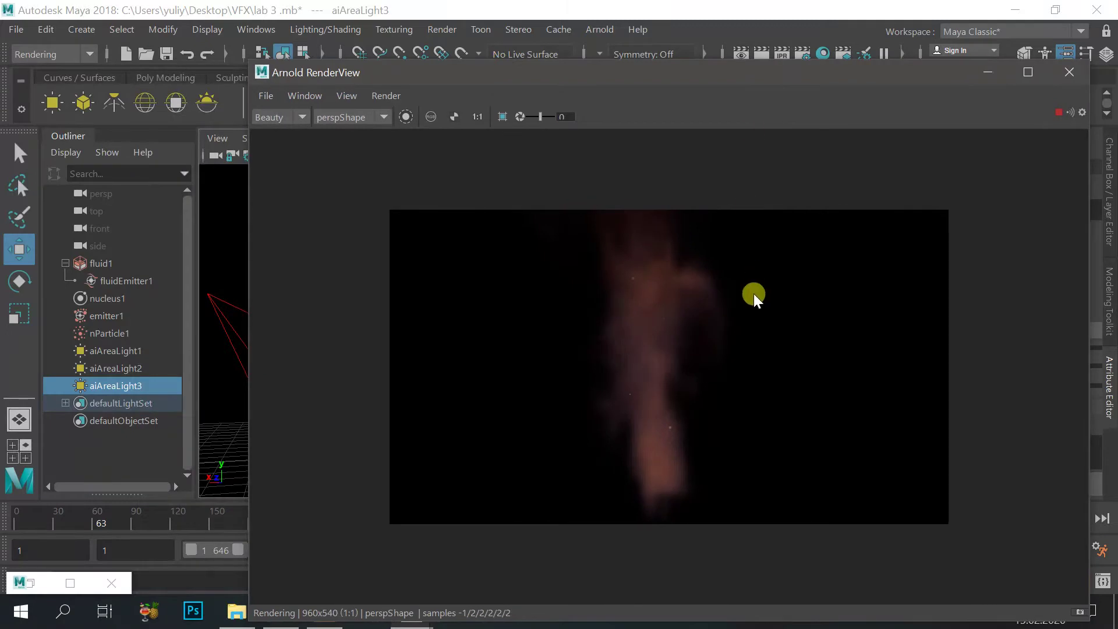
# Step: Examine the rendered smoke at several zoom levels, then minimize the Arnold RenderView
pyautogui.scroll(2, 745, 306)
pyautogui.scroll(-3, 730, 317)
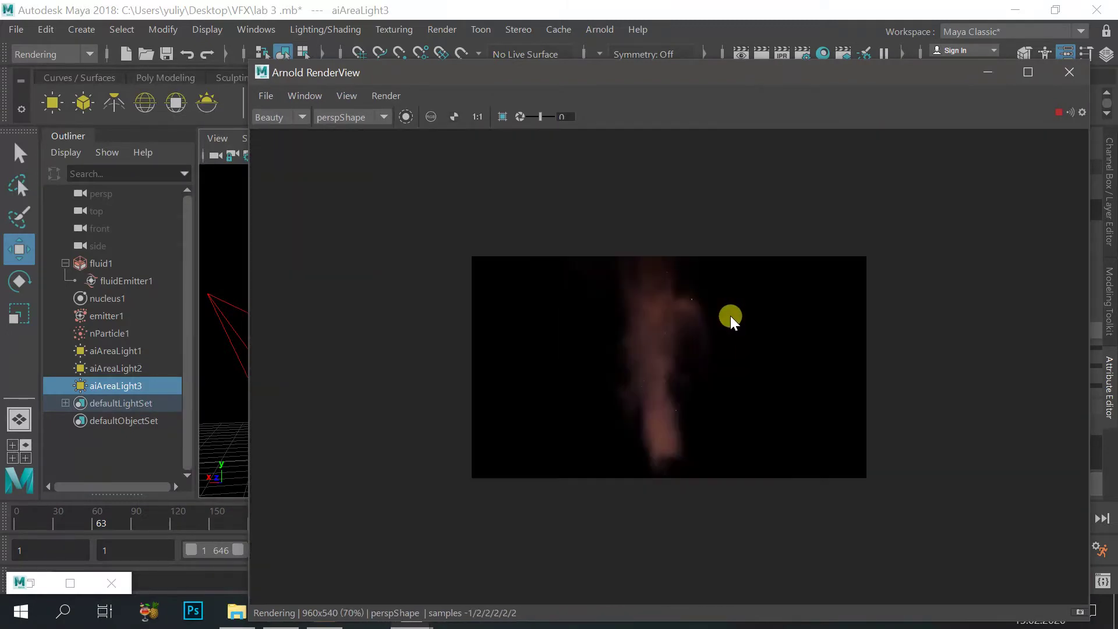
pyautogui.scroll(2, 717, 379)
pyautogui.scroll(-2, 717, 378)
pyautogui.scroll(1, 718, 378)
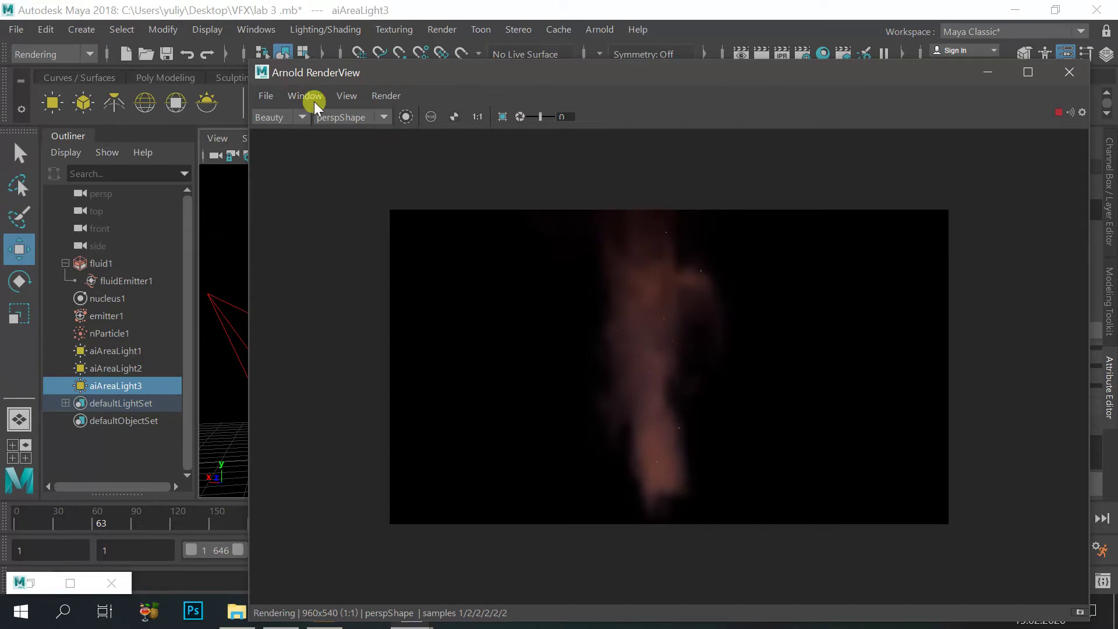
pyautogui.scroll(1, 664, 294)
pyautogui.scroll(-2, 656, 299)
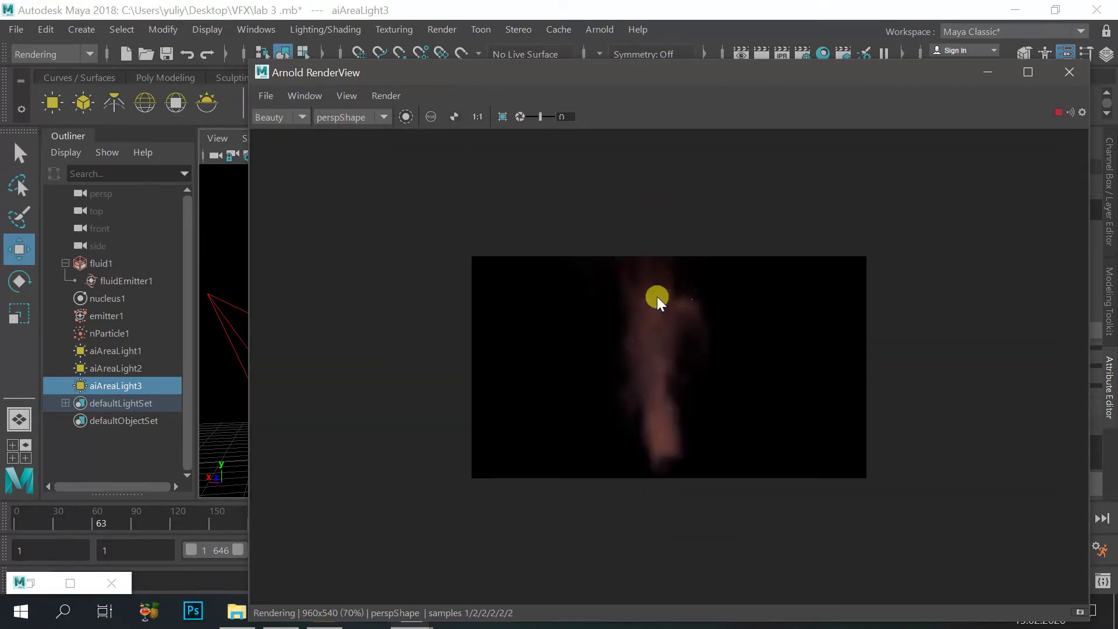
pyautogui.click(988, 72)
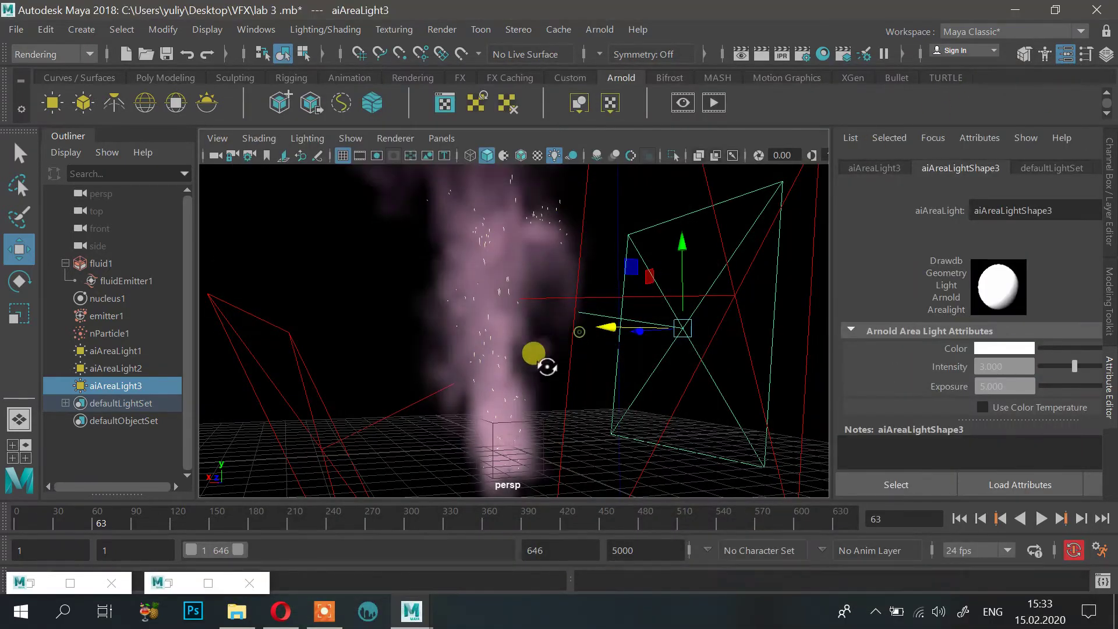
# Step: Set the second area light's intensity to 5 and its exposure to 10
pyautogui.keyDown('alt'); pyautogui.moveTo(533, 355); pyautogui.dragTo(619, 347); pyautogui.keyUp('alt')
pyautogui.click(626, 347)
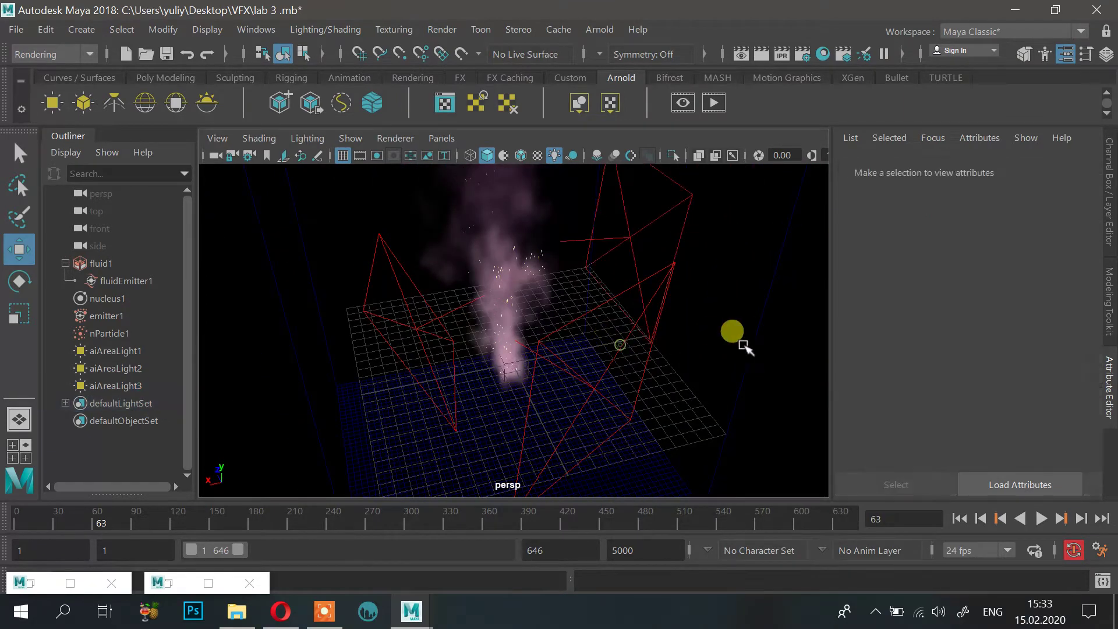
pyautogui.click(671, 324)
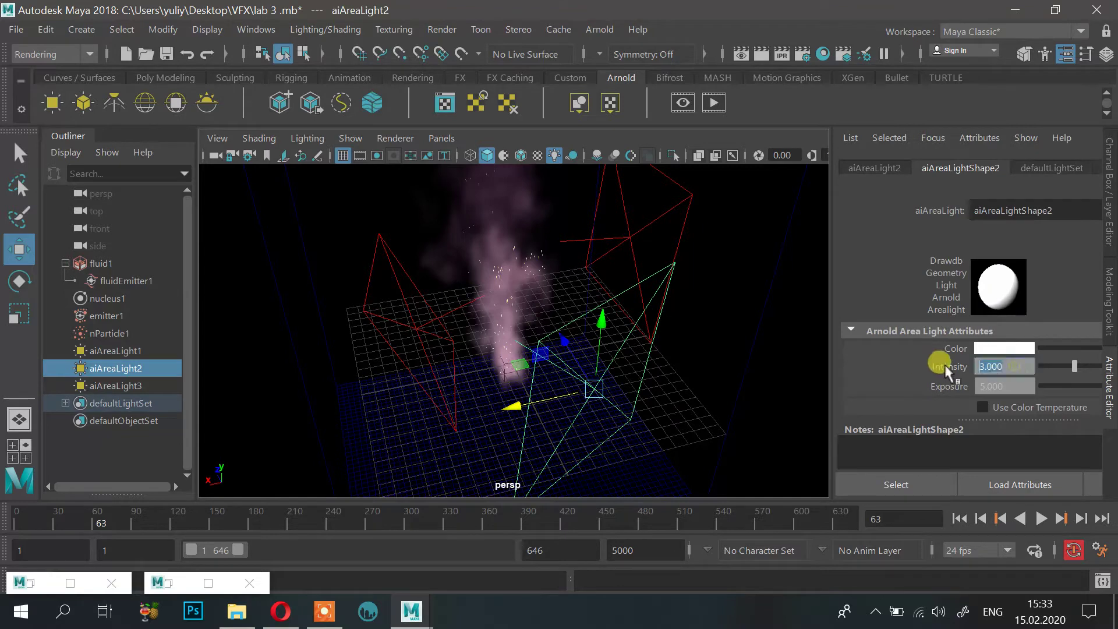
pyautogui.click(1001, 386)
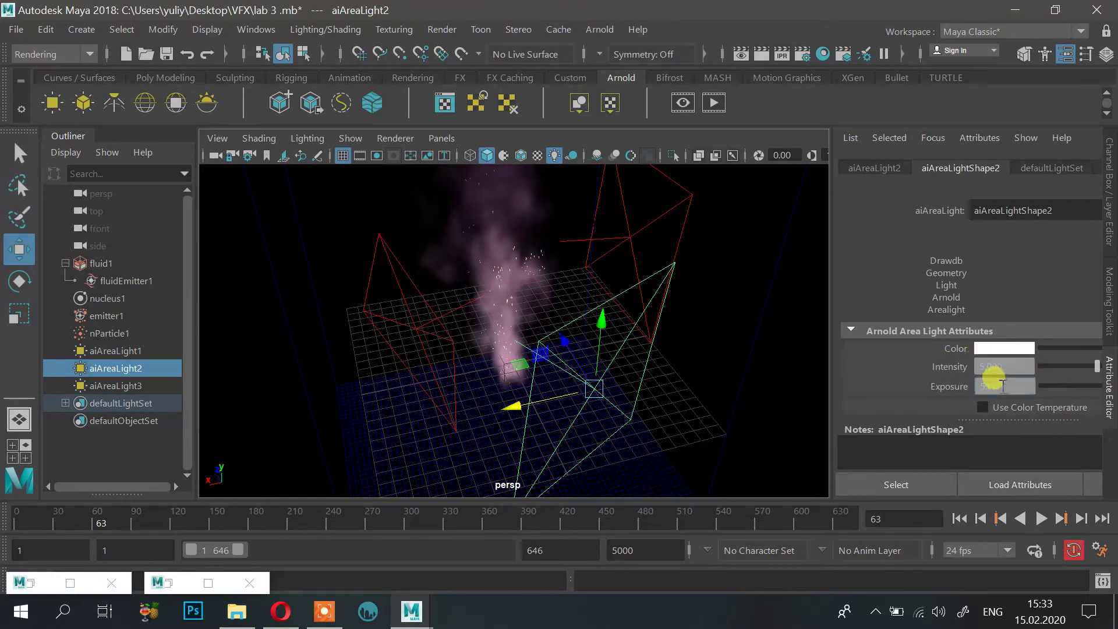
pyautogui.write('10')
pyautogui.press('Return')
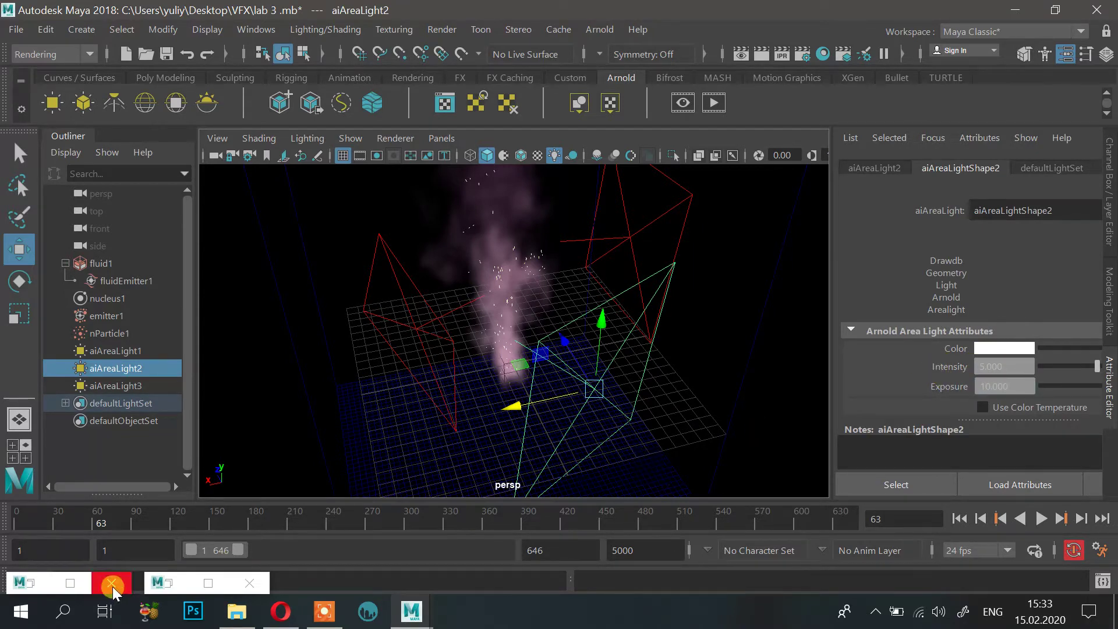
# Step: Restore the Arnold RenderView and narrow it so that it sits beside the smoke in the perspective viewport
pyautogui.click(157, 582)
pyautogui.click(195, 466)
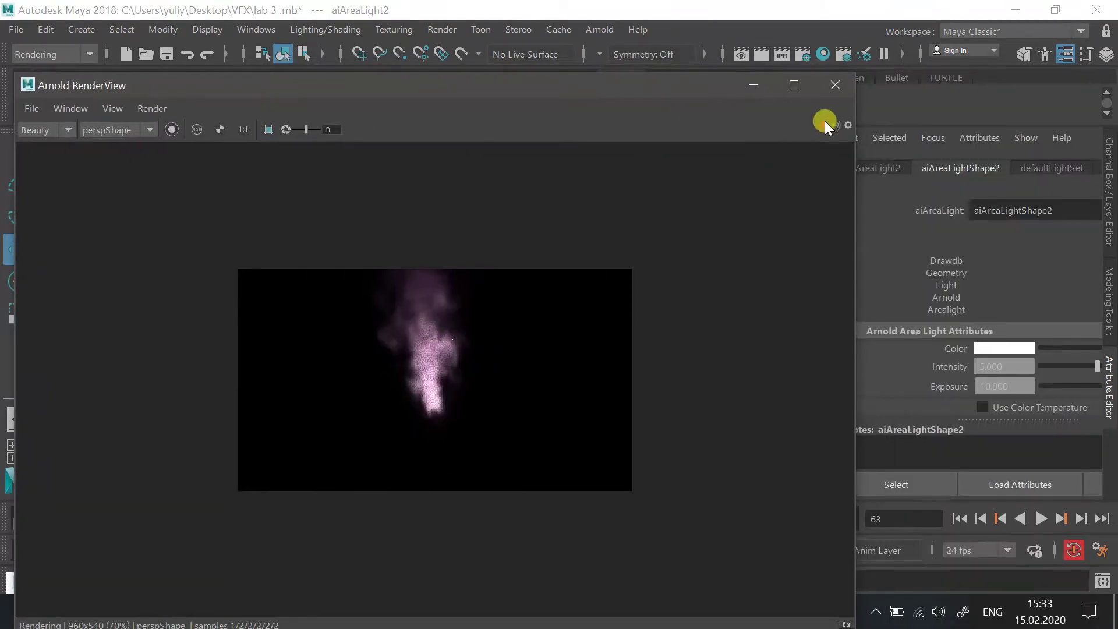
pyautogui.moveTo(853, 153); pyautogui.dragTo(373, 192)
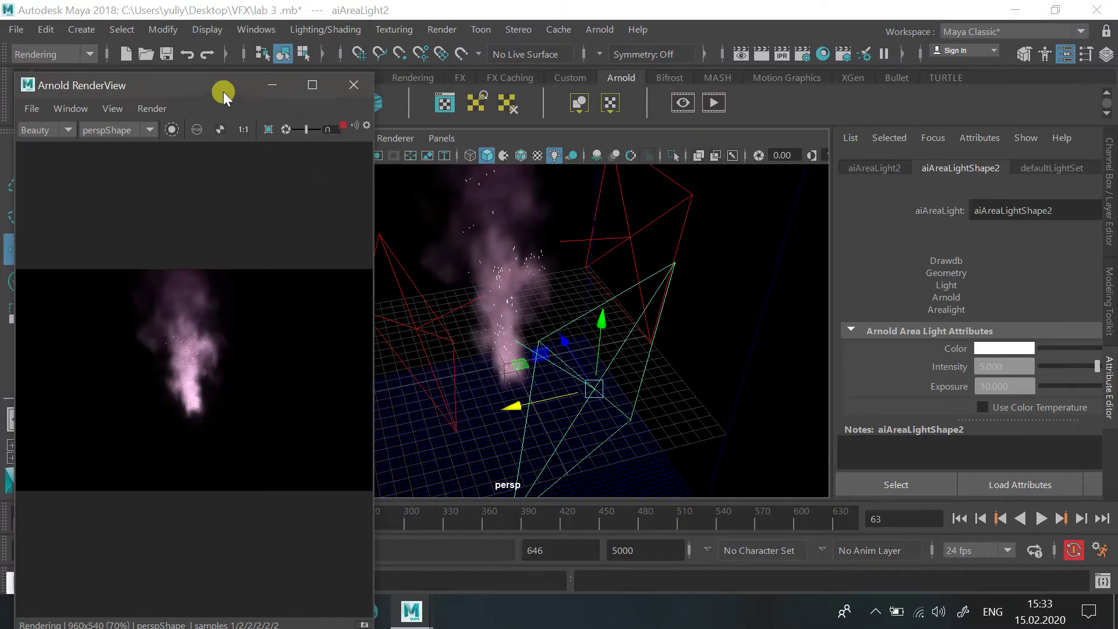
pyautogui.moveTo(222, 92)
pyautogui.mouseDown()
pyautogui.moveTo(206, 54)
pyautogui.moveTo(219, 100)
pyautogui.moveTo(212, 92)
pyautogui.mouseUp()
# Step: Try an exposure of 20 on the second area light and set it back to 10
pyautogui.keyDown('alt'); pyautogui.moveTo(669, 274); pyautogui.dragTo(562, 292); pyautogui.keyUp('alt')
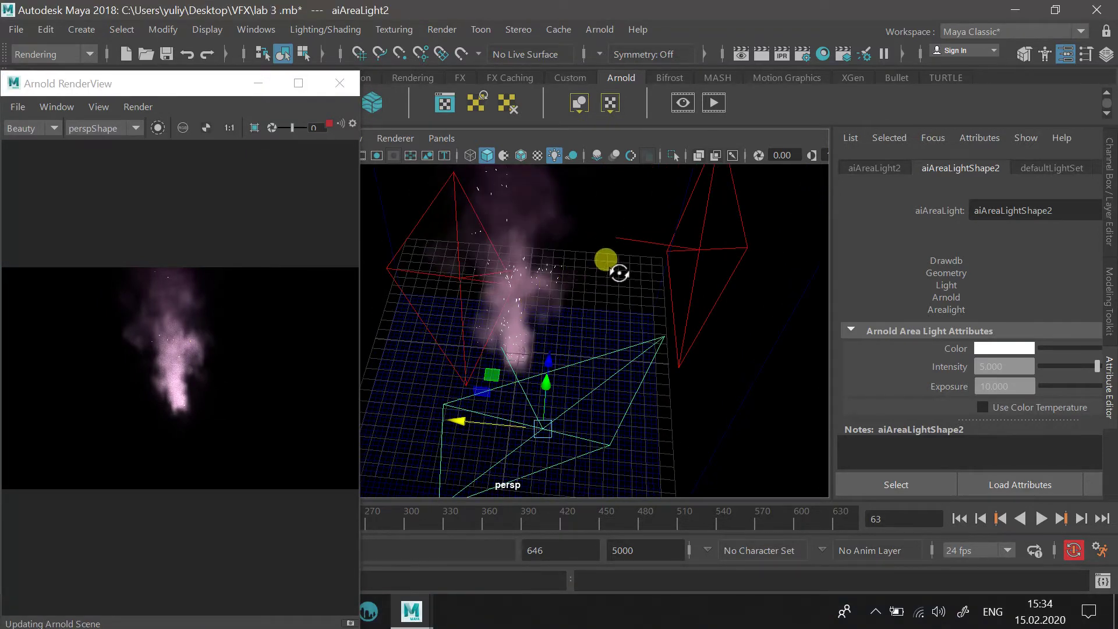
pyautogui.scroll(3, 617, 320)
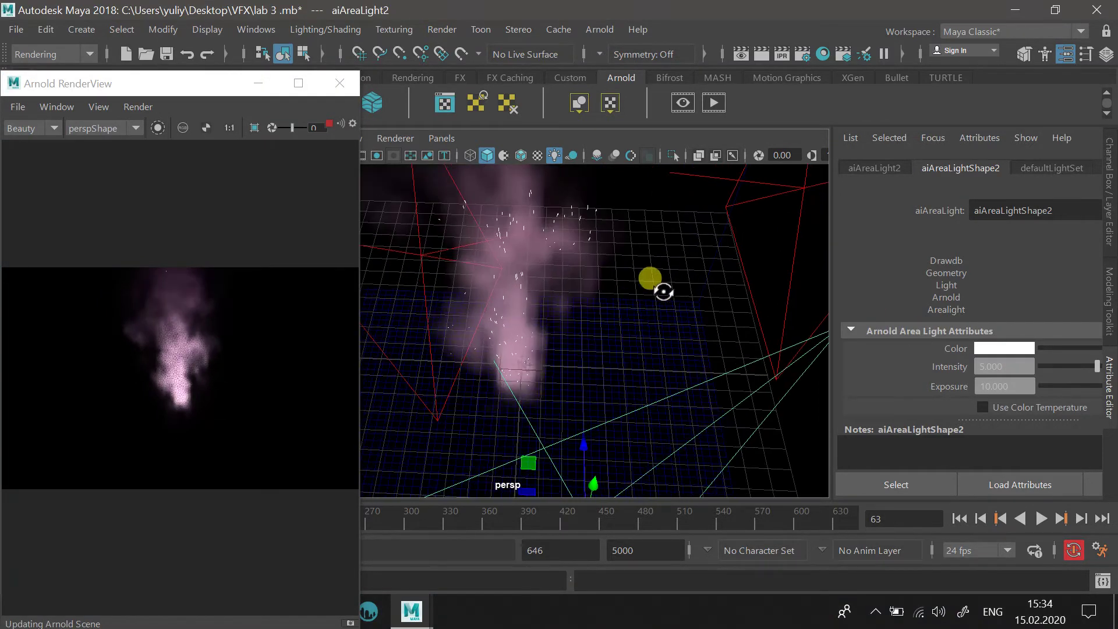
pyautogui.keyDown('alt'); pyautogui.moveTo(628, 301); pyautogui.dragTo(606, 295); pyautogui.keyUp('alt')
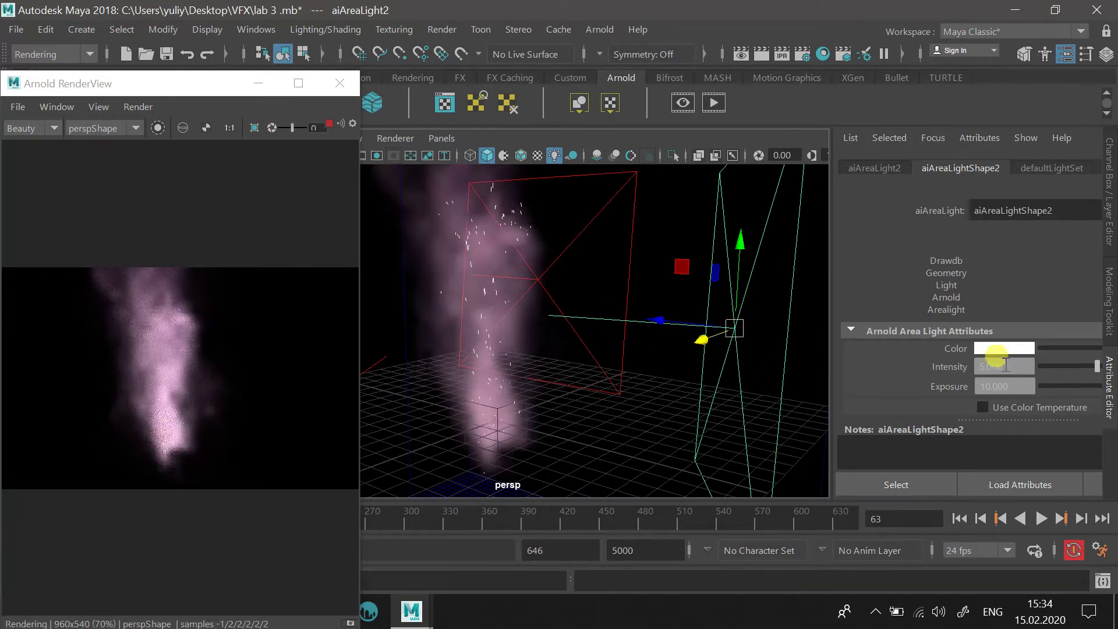
pyautogui.doubleClick(1000, 386)
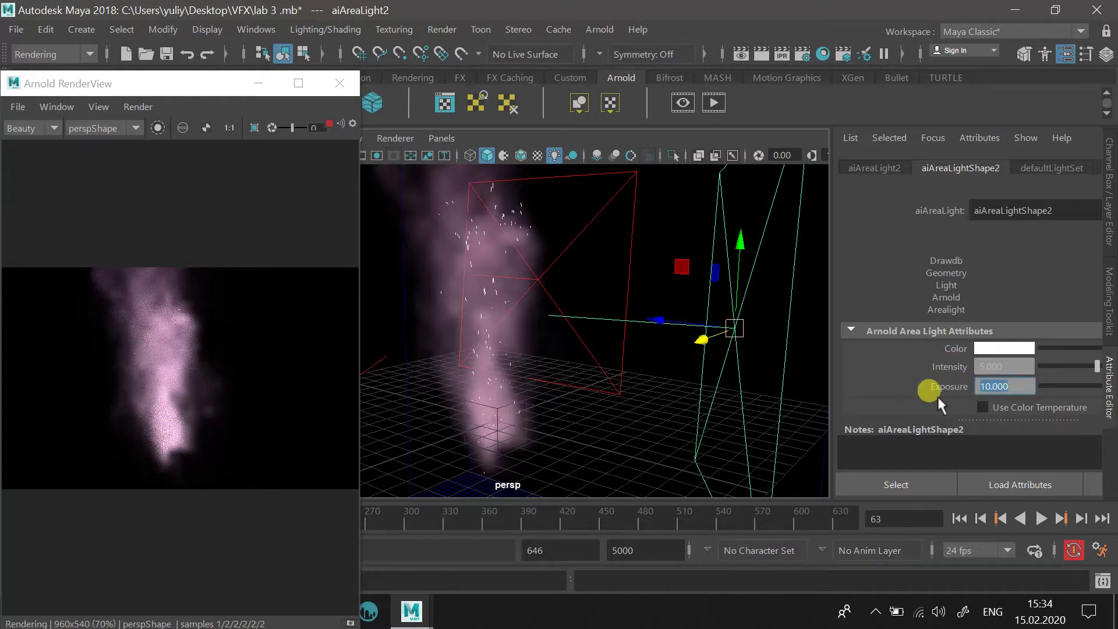
pyautogui.write('20')
pyautogui.press('Return')
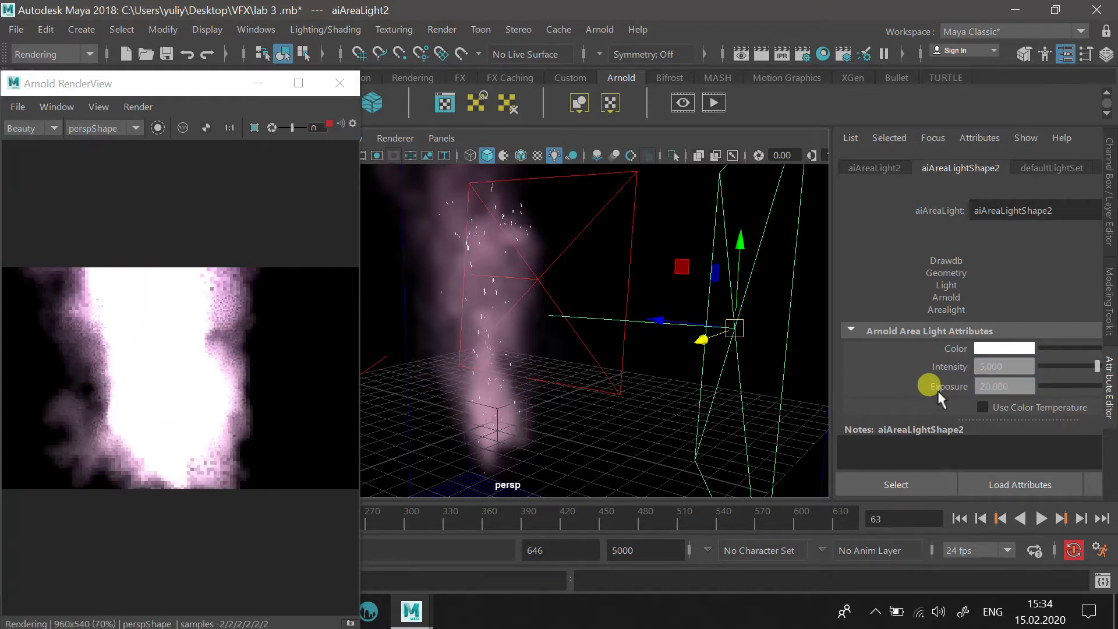
pyautogui.moveTo(1015, 386); pyautogui.dragTo(926, 398)
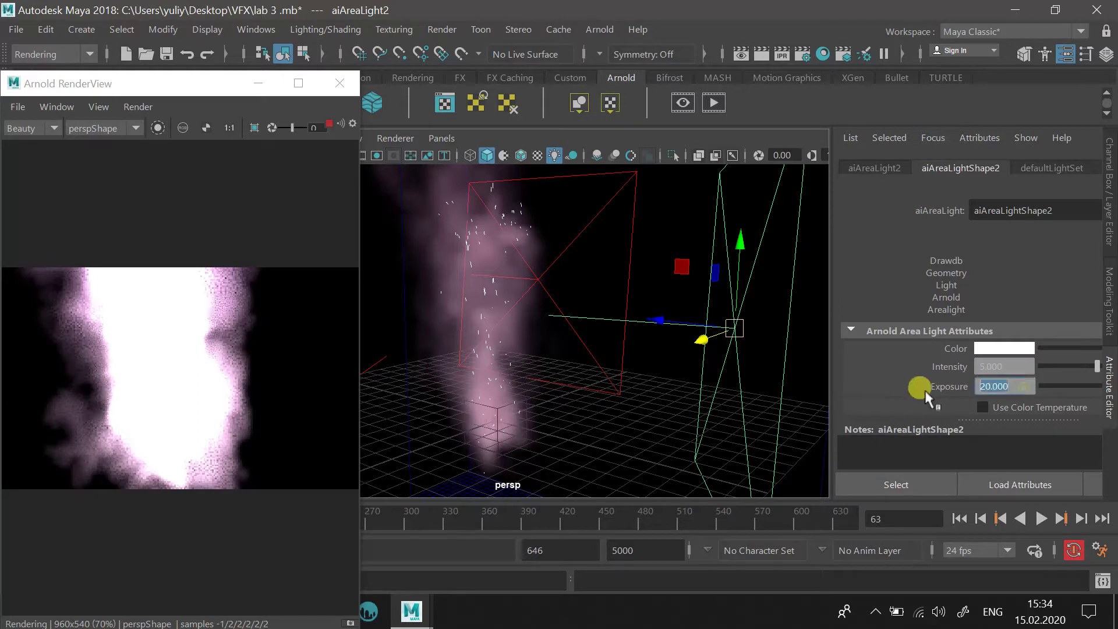
pyautogui.write('10')
pyautogui.press('Return')
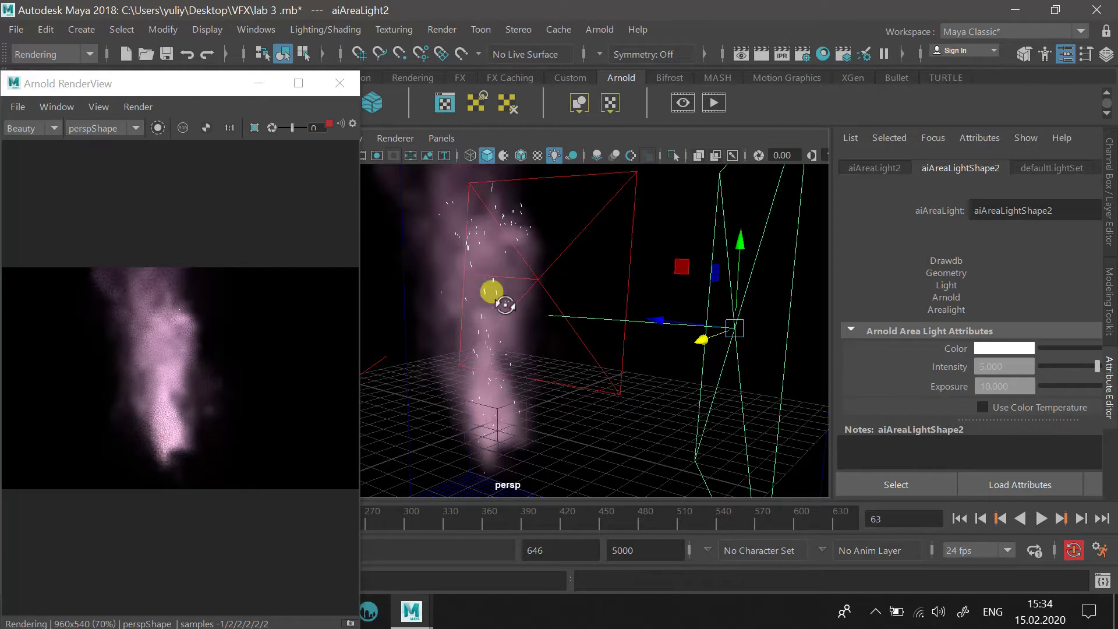
pyautogui.keyDown('alt'); pyautogui.moveTo(504, 304); pyautogui.dragTo(511, 302); pyautogui.keyUp('alt')
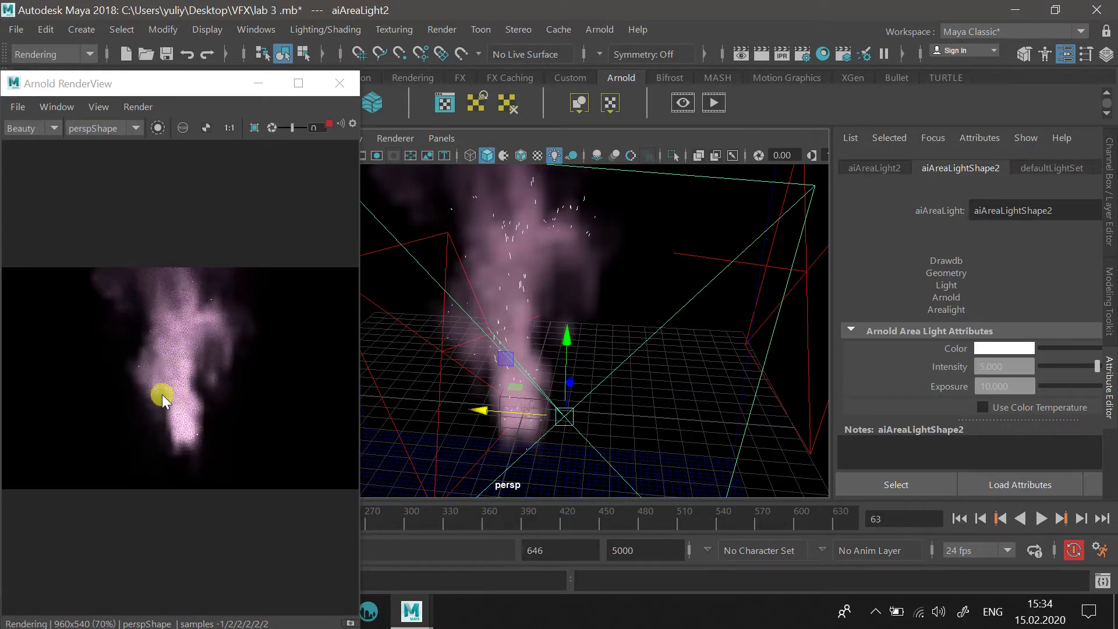
# Step: Add an Arnold skydome light to the scene, select it and bring back the minimized Arnold RenderView
pyautogui.click(258, 83)
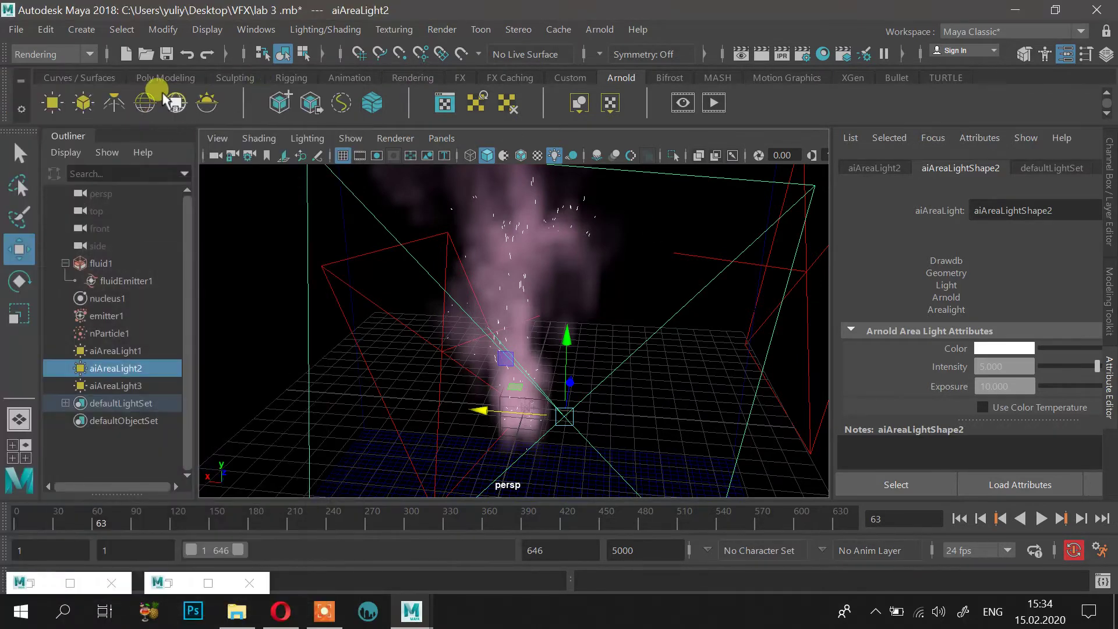
pyautogui.click(149, 105)
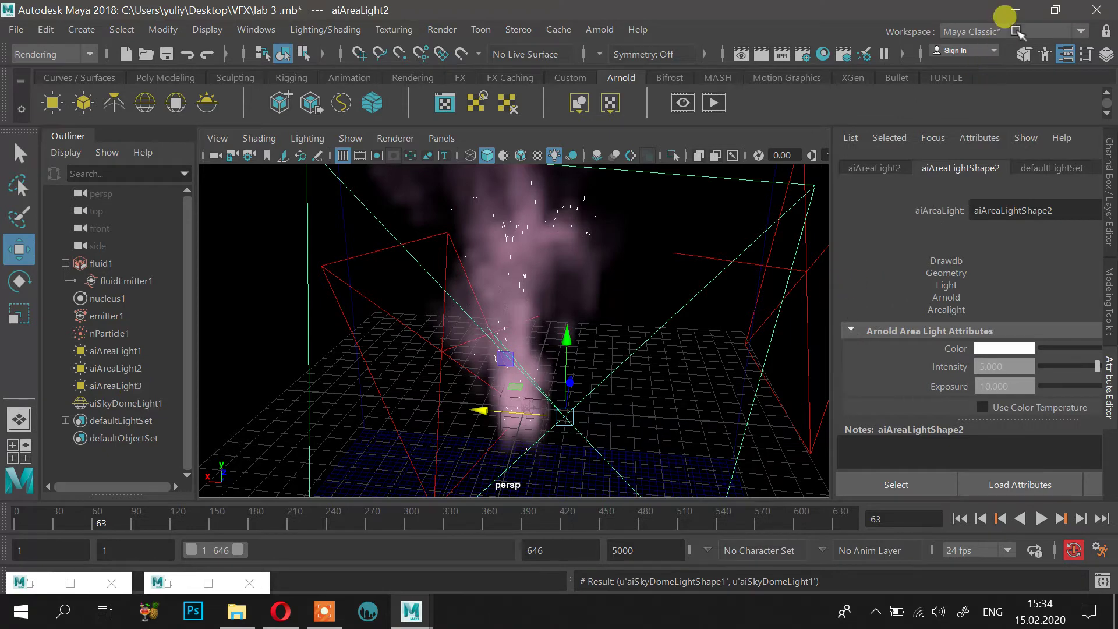
pyautogui.click(126, 403)
pyautogui.click(157, 582)
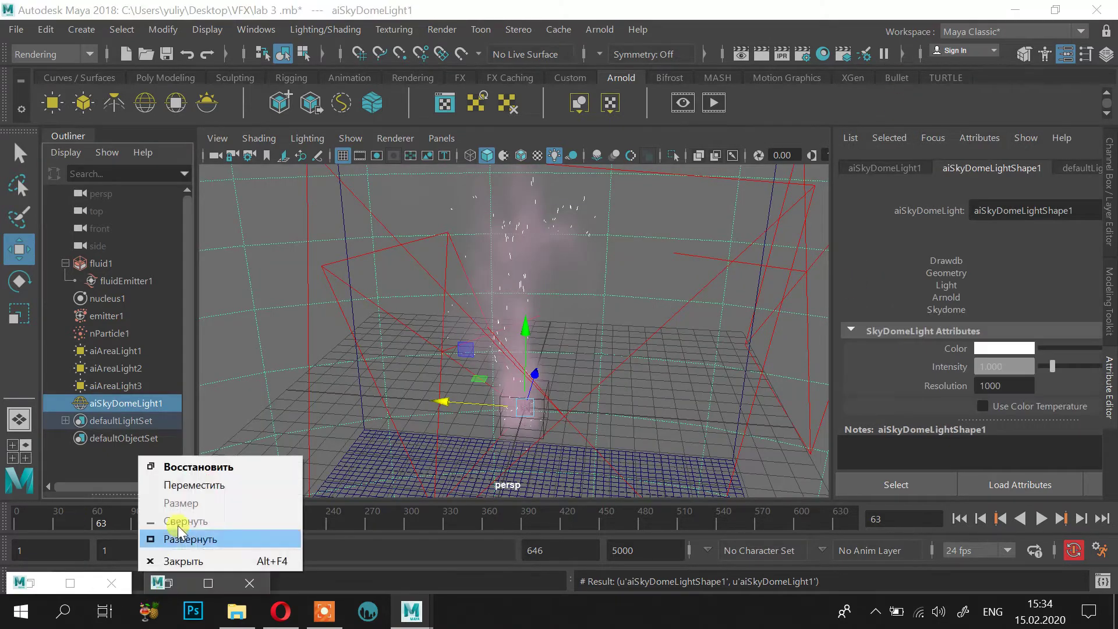
pyautogui.click(205, 467)
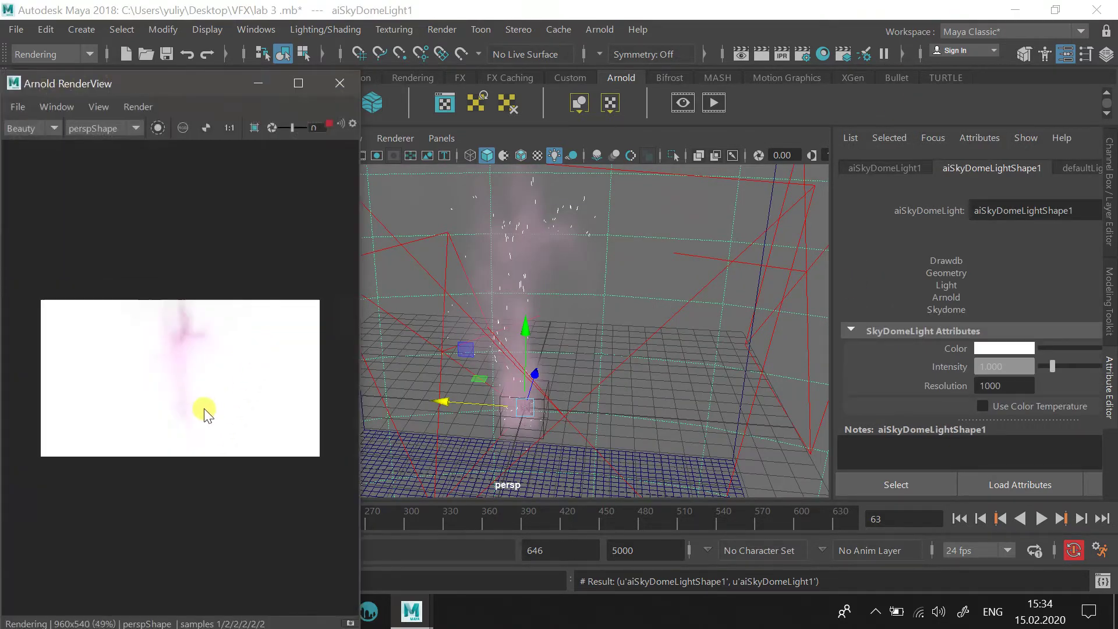
pyautogui.scroll(2, 204, 411)
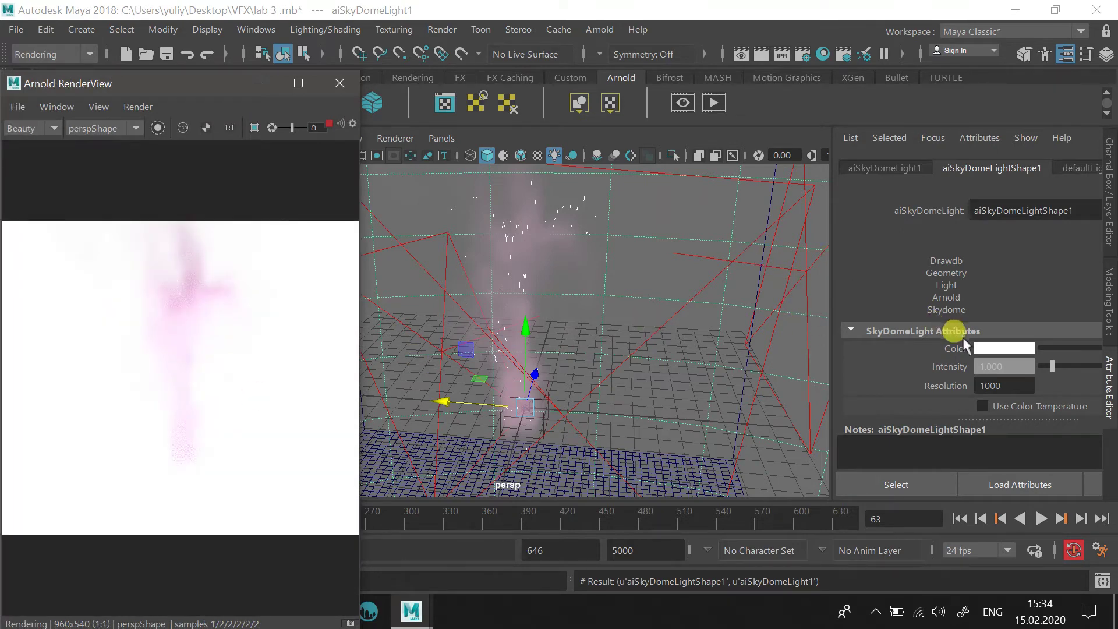
# Step: Darken the skydome light's color to dark grey and lower its intensity to 0.415
pyautogui.click(1046, 347)
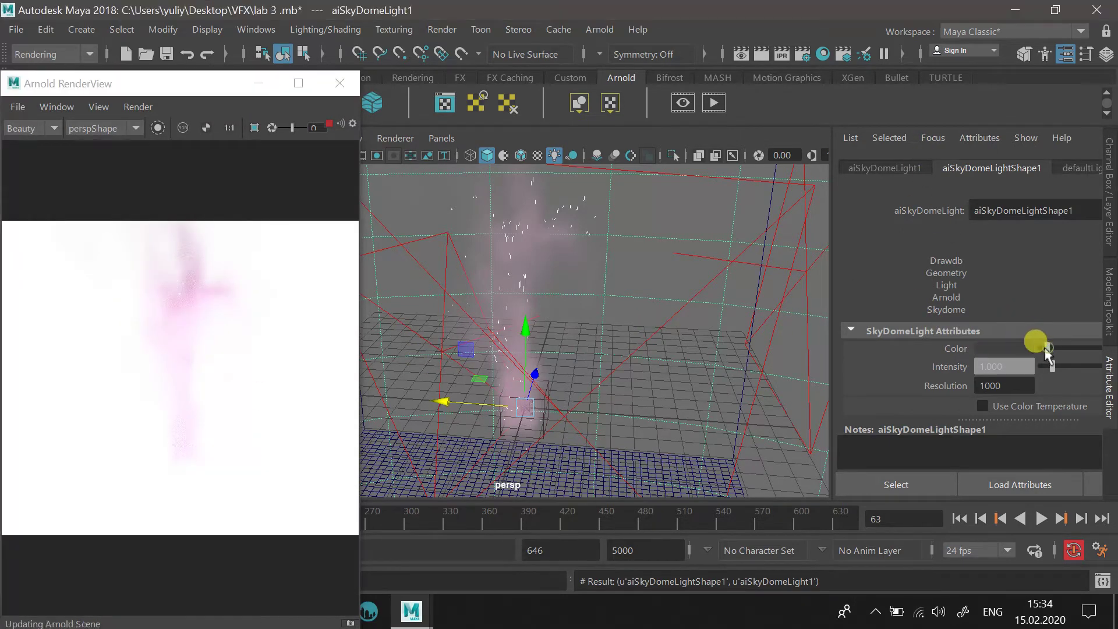
pyautogui.moveTo(1059, 348); pyautogui.dragTo(1053, 349)
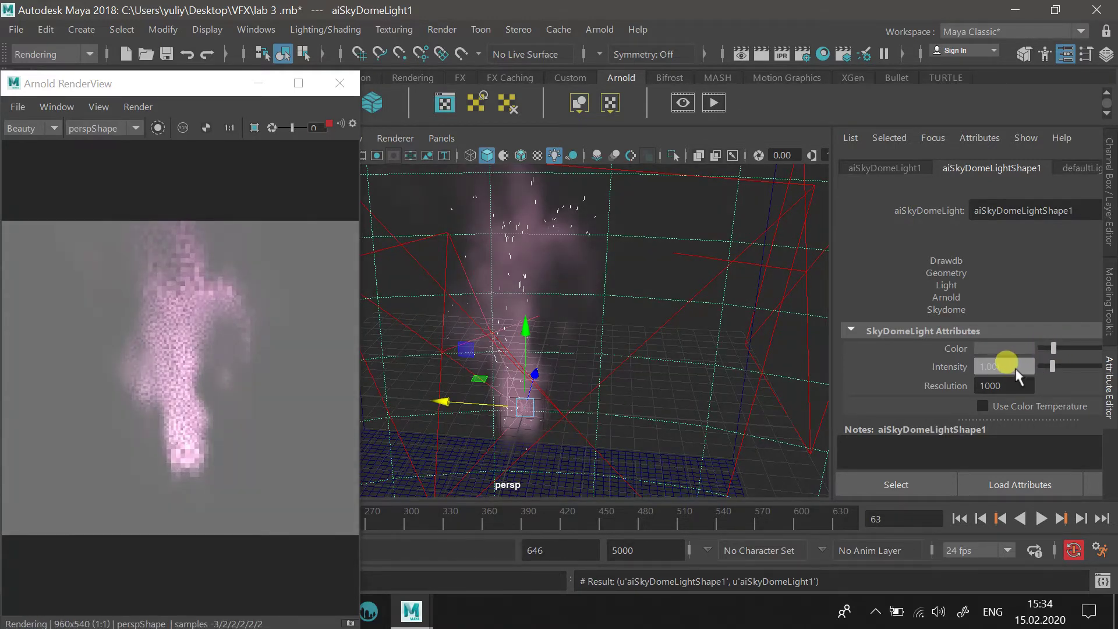
pyautogui.moveTo(1039, 370); pyautogui.dragTo(1047, 373)
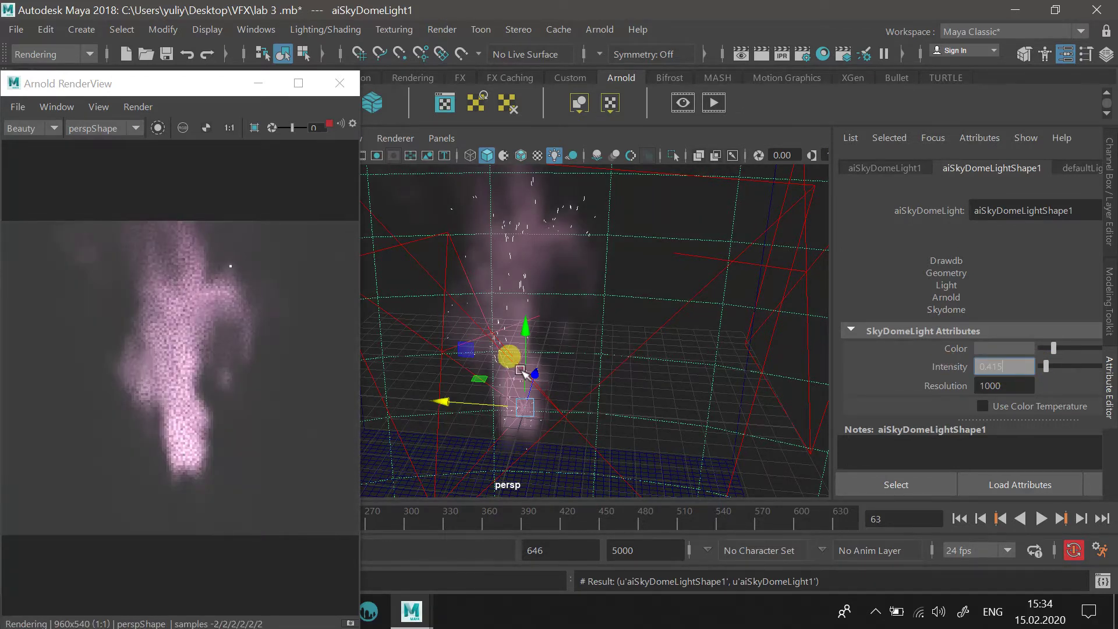
pyautogui.click(1053, 348)
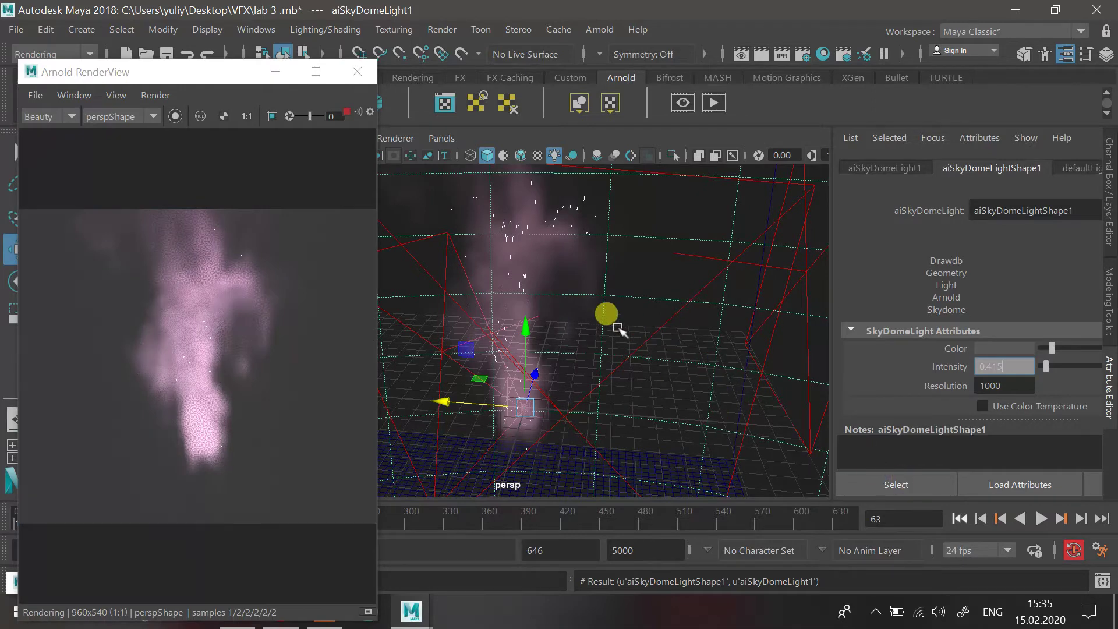
# Step: Rewind the simulation to frame 1, play it and stop at frame 27
pyautogui.hotkey('alt', 'shift', 'v')
pyautogui.keyDown('alt'); pyautogui.moveTo(679, 345); pyautogui.dragTo(638, 362); pyautogui.keyUp('alt')
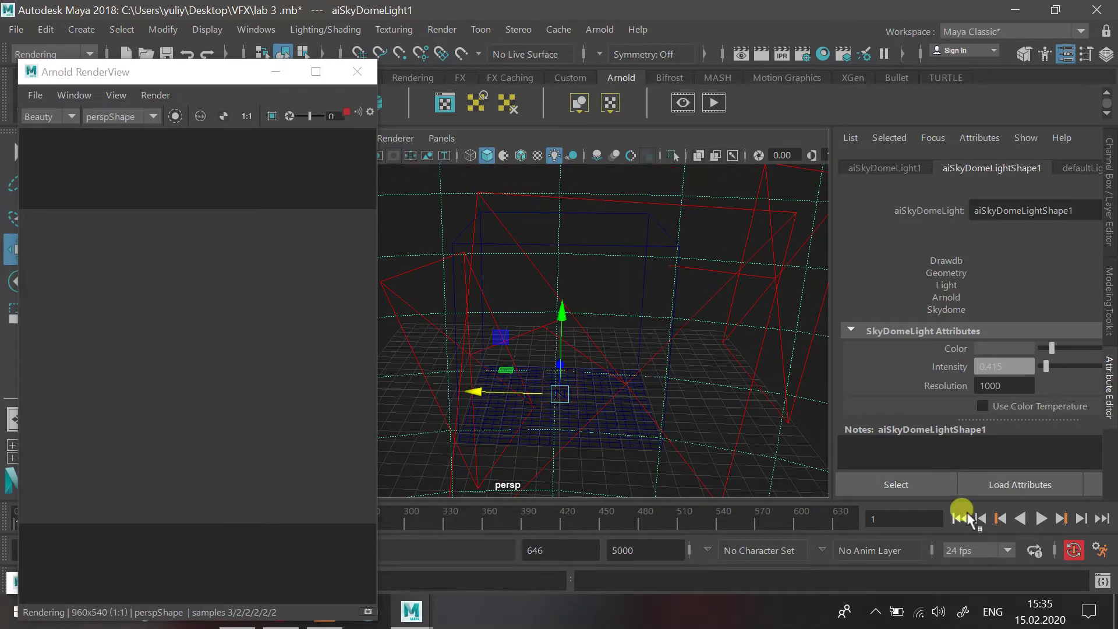
pyautogui.click(1040, 518)
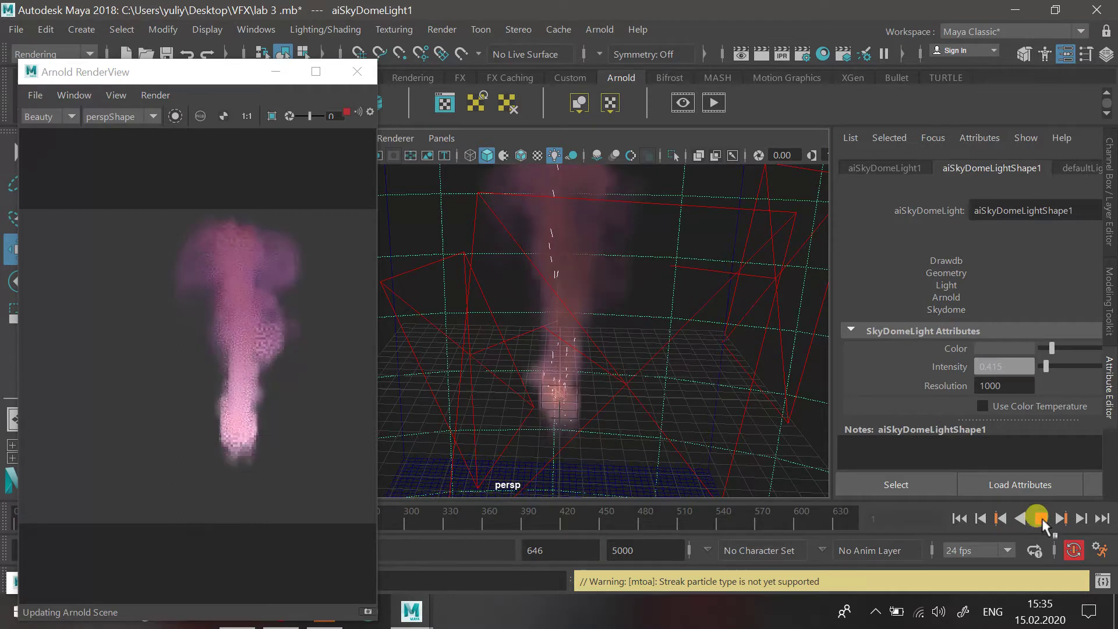
pyautogui.press('Escape')
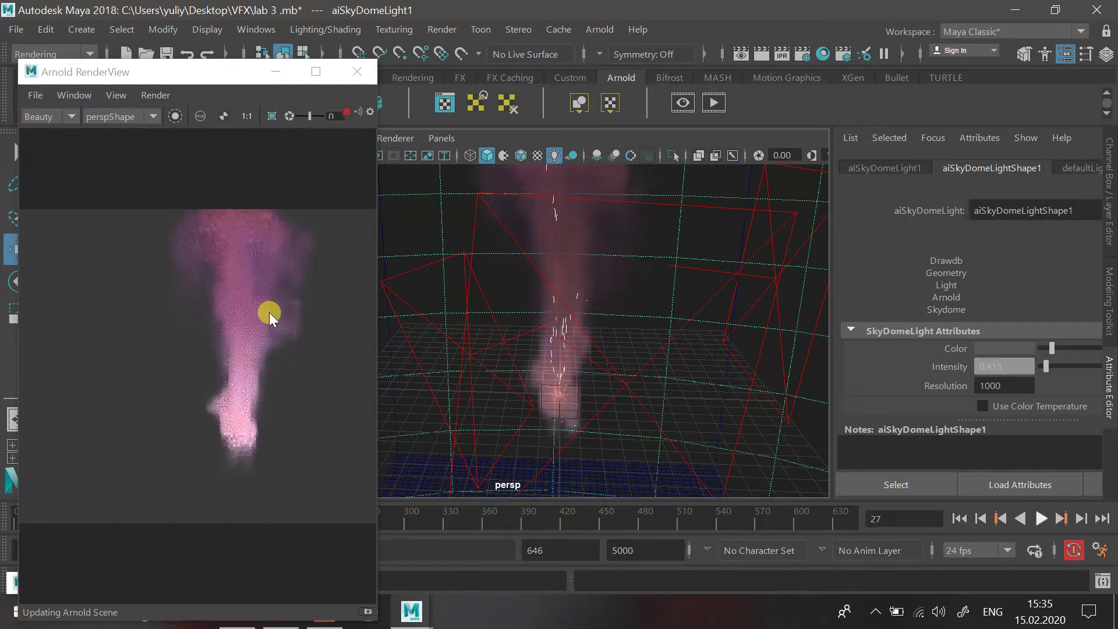
# Step: Widen the Arnold RenderView and examine the rendered smoke column and its particles at several zoom levels
pyautogui.click(377, 227)
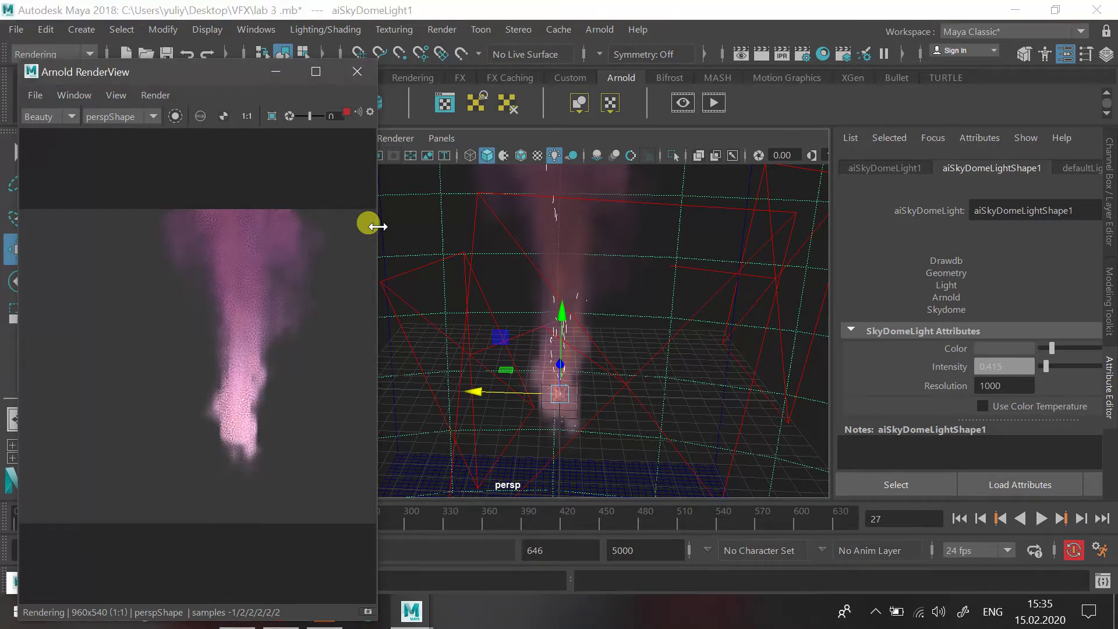
pyautogui.moveTo(378, 226); pyautogui.dragTo(415, 226)
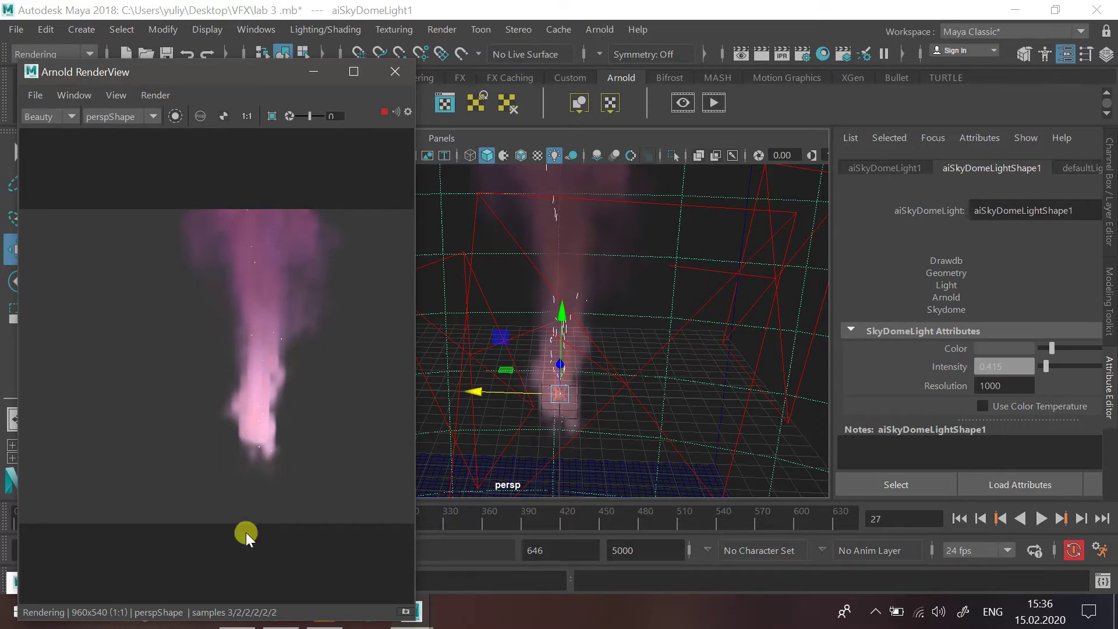
pyautogui.scroll(-2, 285, 438)
pyautogui.scroll(6, 269, 372)
pyautogui.scroll(-3, 270, 364)
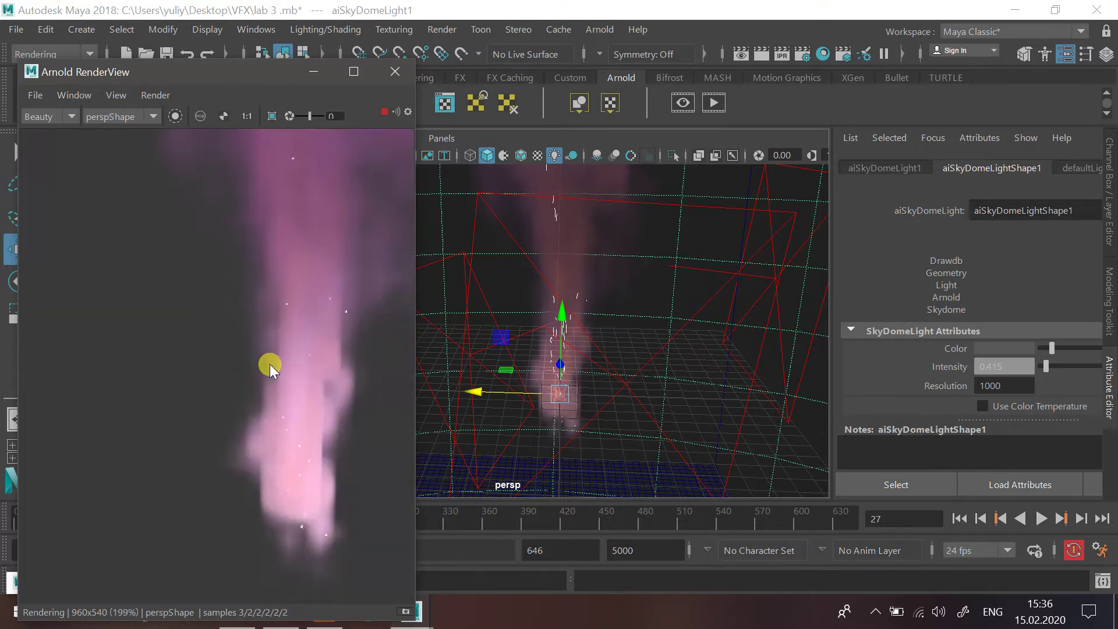
pyautogui.scroll(3, 327, 330)
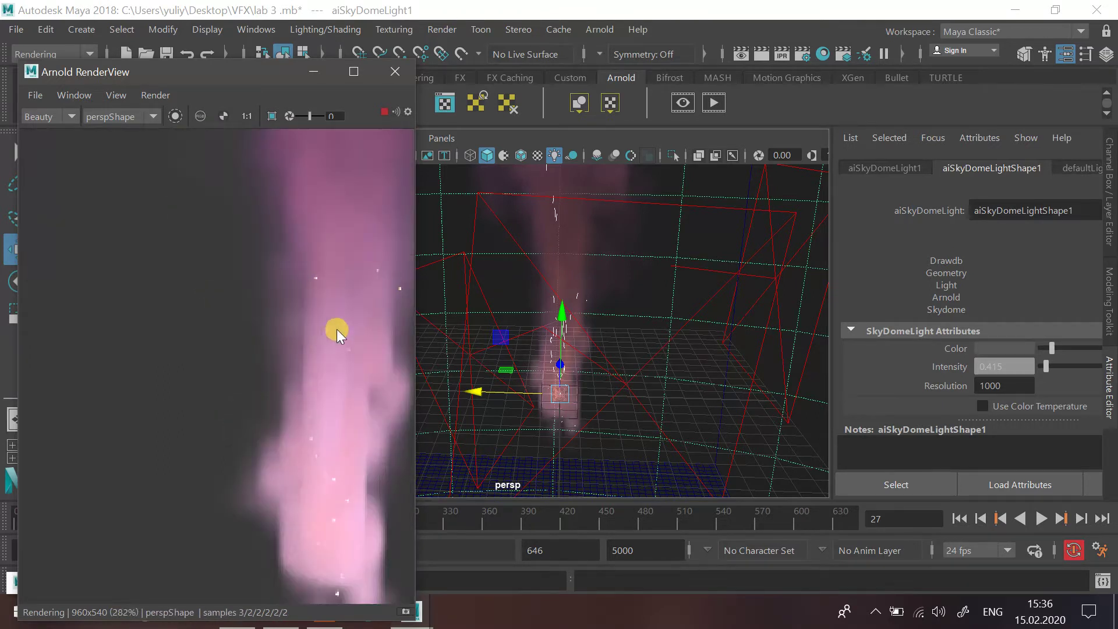
pyautogui.scroll(3, 337, 329)
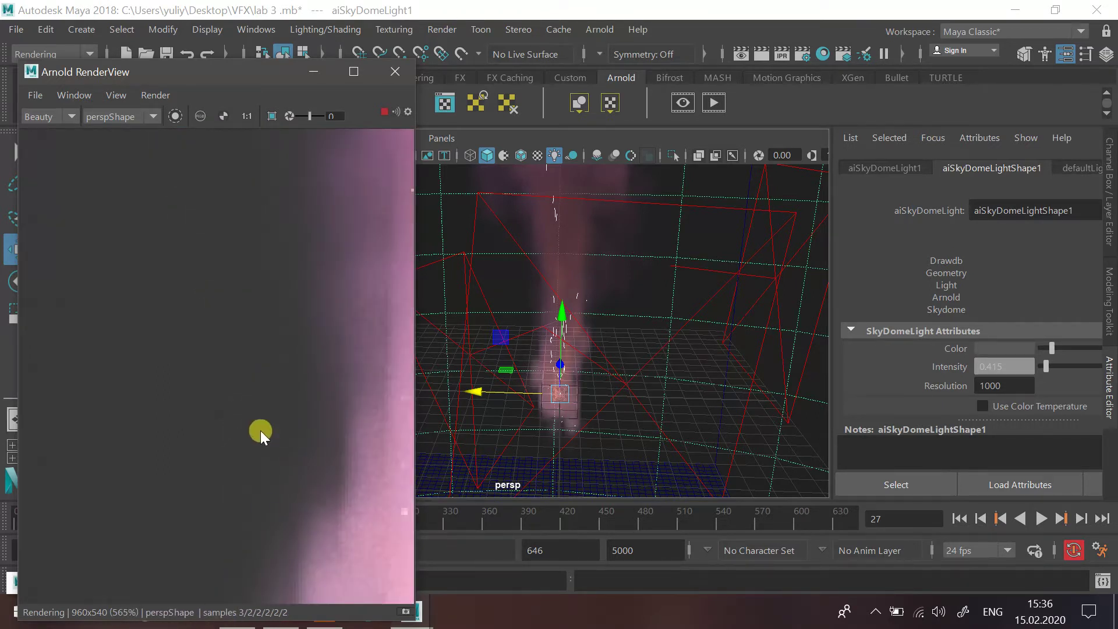
pyautogui.moveTo(259, 429); pyautogui.dragTo(44, 448, button='middle')
pyautogui.moveTo(262, 382); pyautogui.dragTo(340, 259, button='middle')
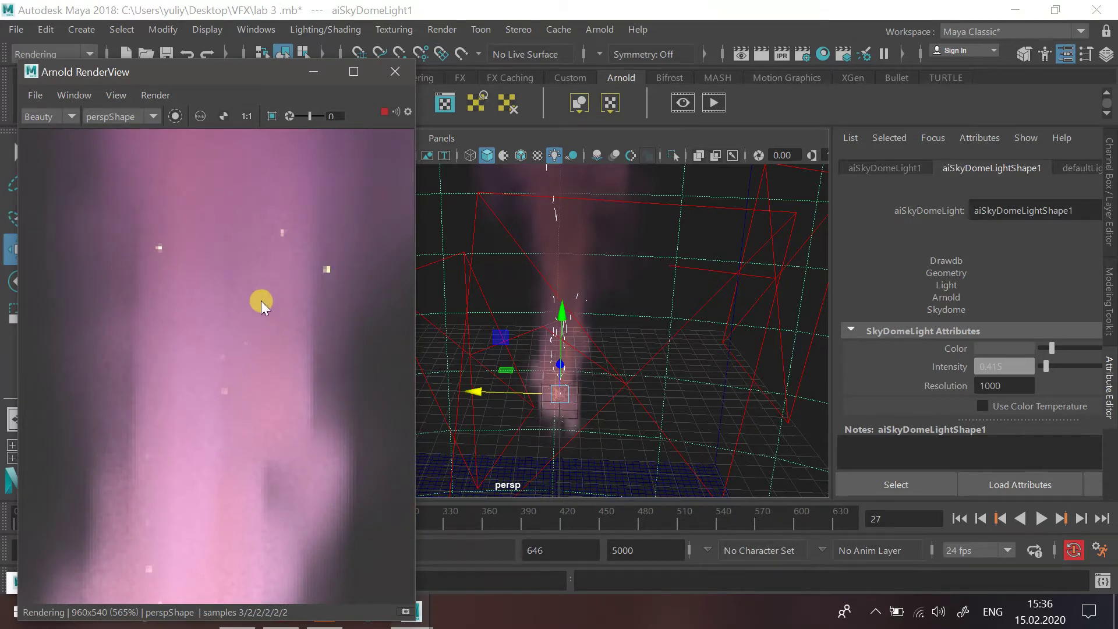
pyautogui.scroll(-2, 261, 281)
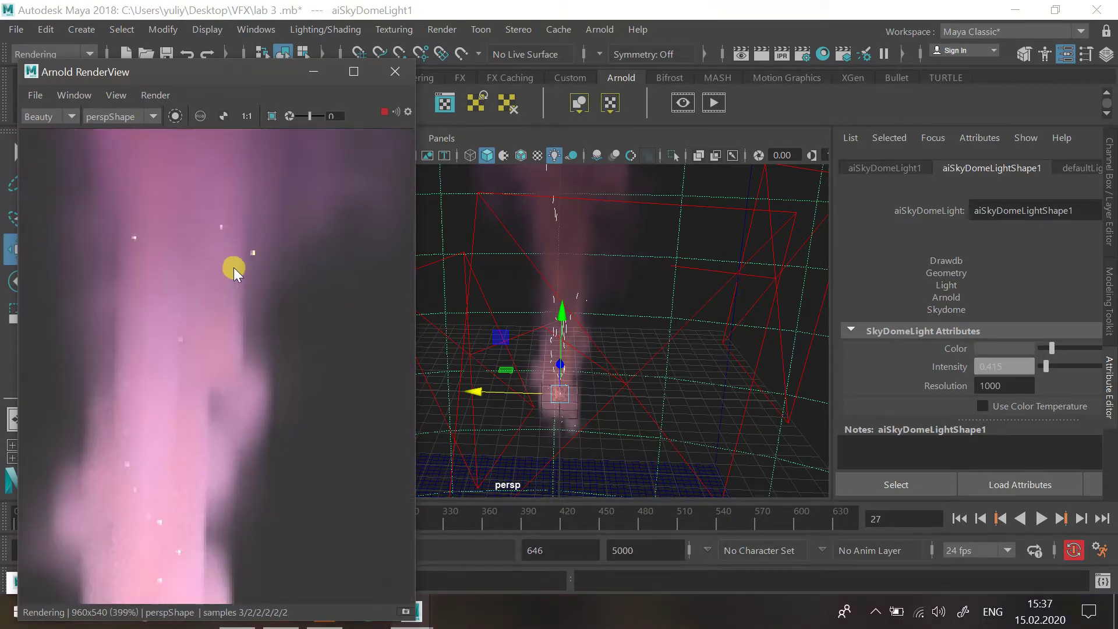
pyautogui.moveTo(233, 268); pyautogui.dragTo(226, 557, button='middle')
pyautogui.moveTo(243, 383); pyautogui.dragTo(270, 414, button='middle')
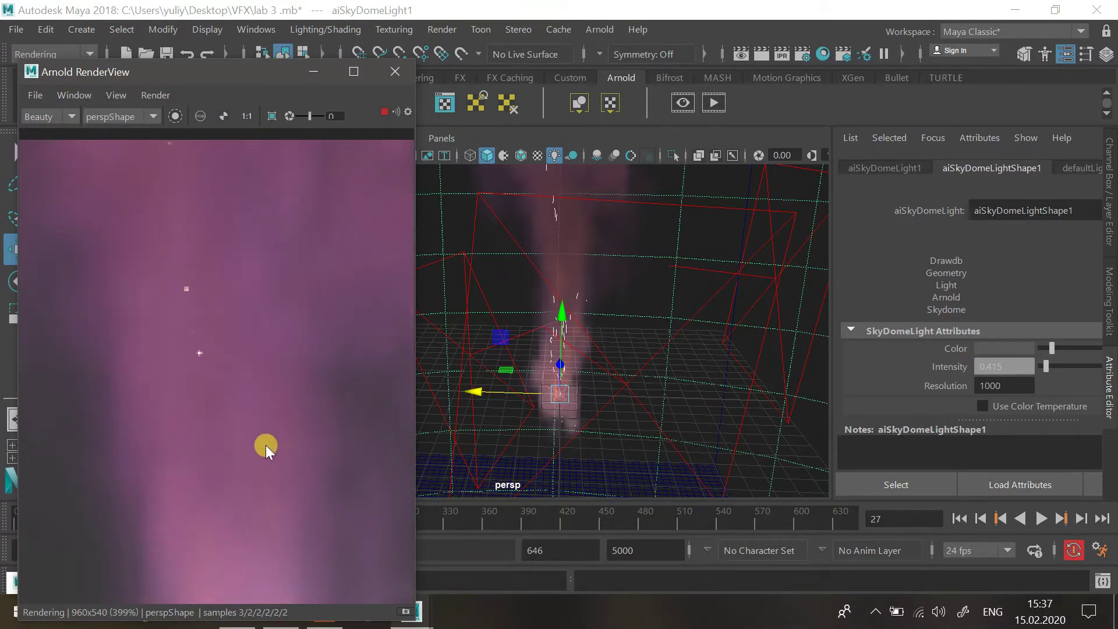
pyautogui.scroll(-2, 265, 444)
pyautogui.moveTo(223, 520); pyautogui.dragTo(284, 339, button='middle')
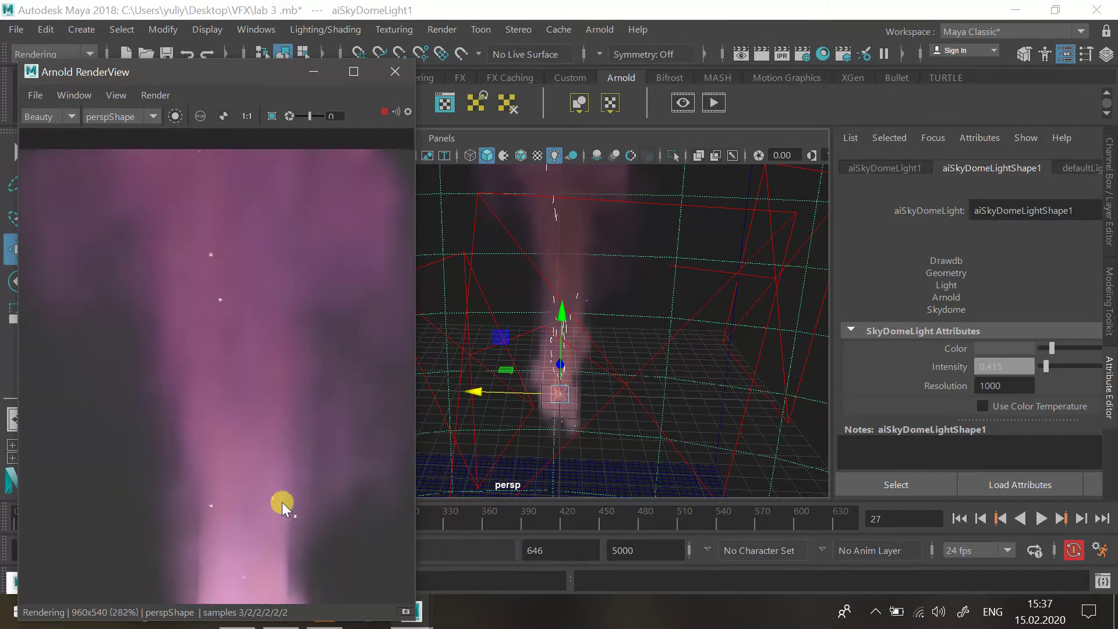
pyautogui.moveTo(281, 502); pyautogui.dragTo(304, 279, button='middle')
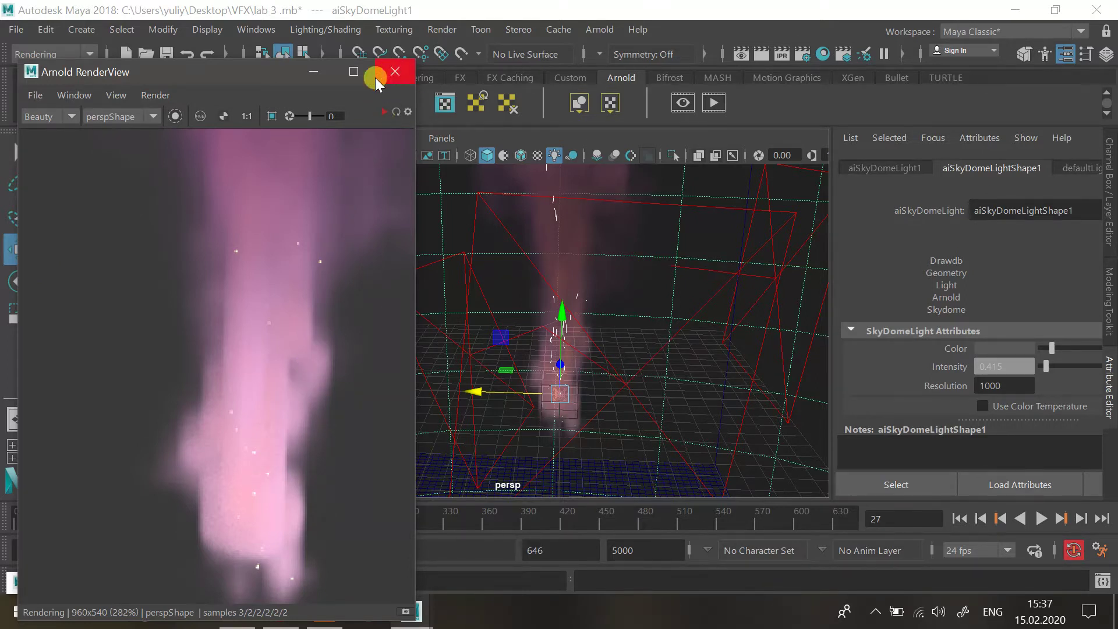
# Step: Minimize the Arnold RenderView, save the scene and reframe the smoke column in the perspective viewport
pyautogui.click(312, 73)
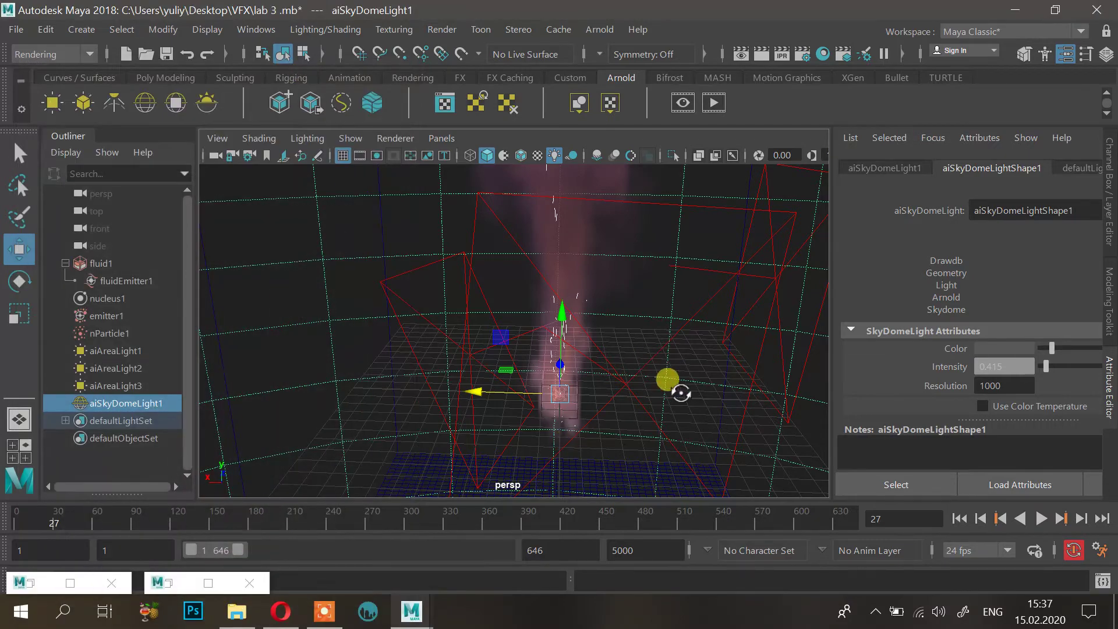
pyautogui.keyDown('alt'); pyautogui.moveTo(679, 391); pyautogui.dragTo(523, 401); pyautogui.keyUp('alt')
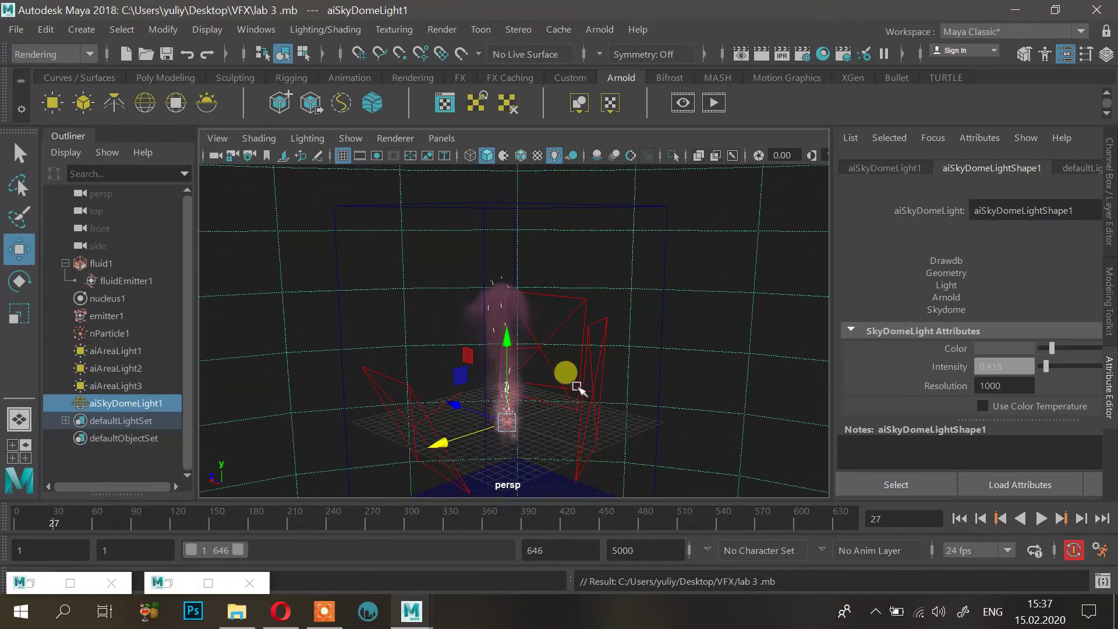
pyautogui.scroll(3, 524, 401)
pyautogui.keyDown('alt'); pyautogui.moveTo(523, 402); pyautogui.dragTo(658, 304, button='middle'); pyautogui.keyUp('alt')
pyautogui.scroll(-4, 591, 332)
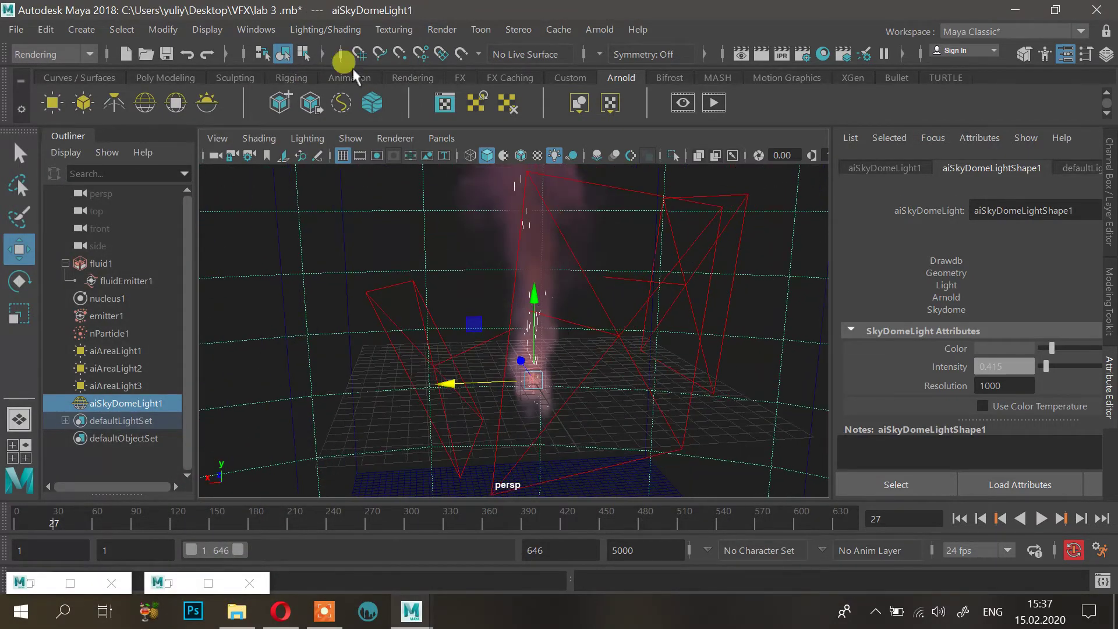
# Step: Hide the grid and the lights in the perspective viewport, clear the selection and reframe the smoke column
pyautogui.click(341, 157)
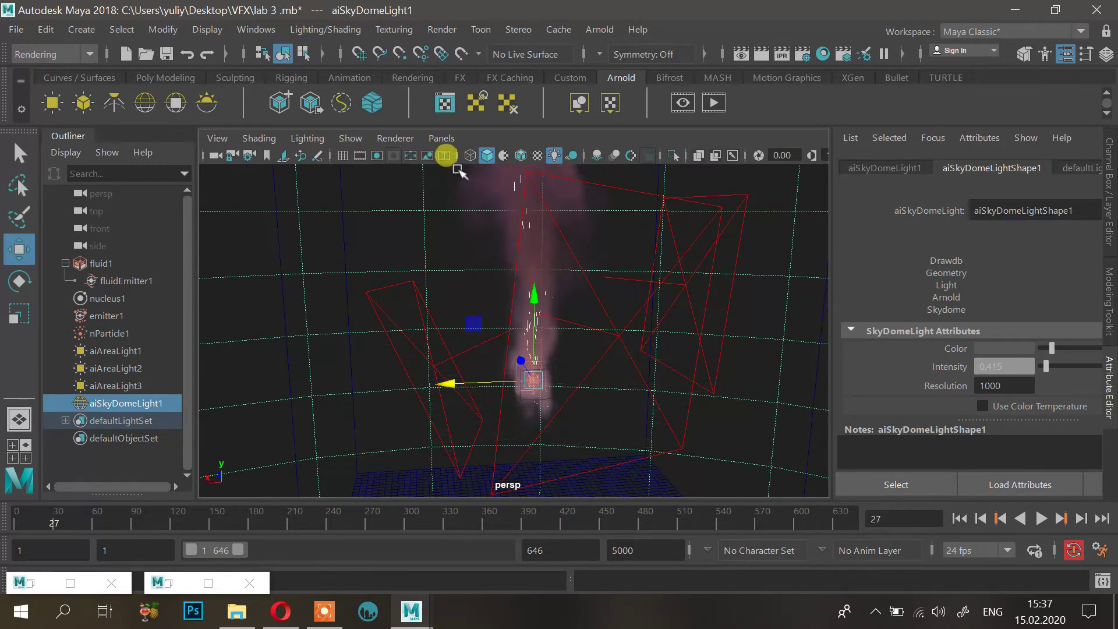
pyautogui.click(349, 138)
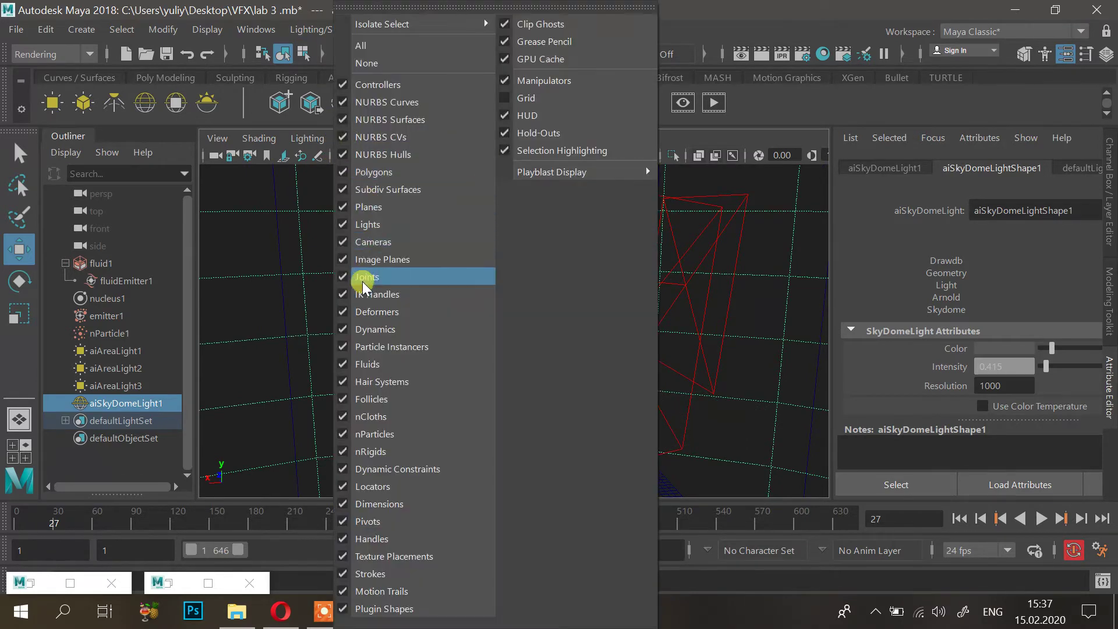
pyautogui.click(378, 228)
pyautogui.click(678, 285)
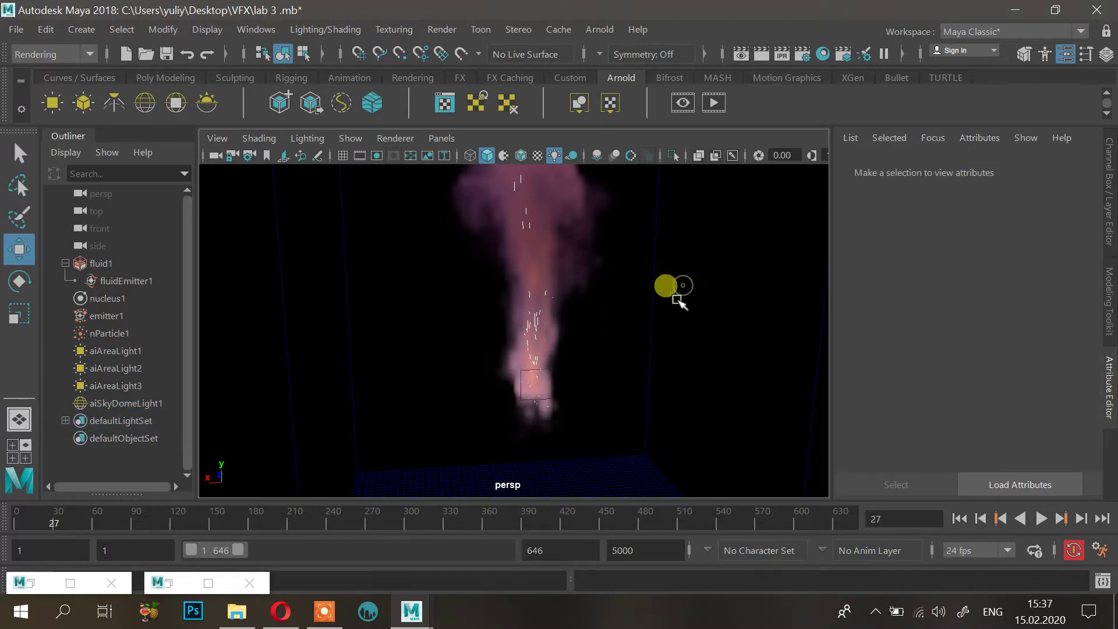
pyautogui.keyDown('alt'); pyautogui.moveTo(679, 287); pyautogui.dragTo(574, 342); pyautogui.keyUp('alt')
# Step: Rewind to frame 1, set the playback range to end at frame 300 and save the scene
pyautogui.click(665, 520)
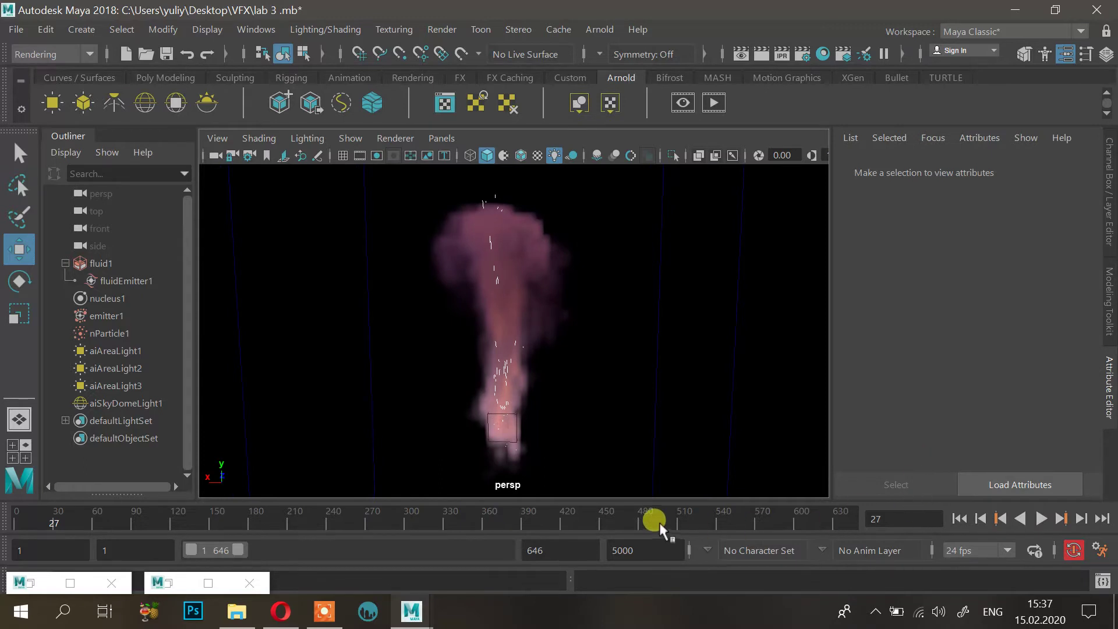
pyautogui.click(957, 518)
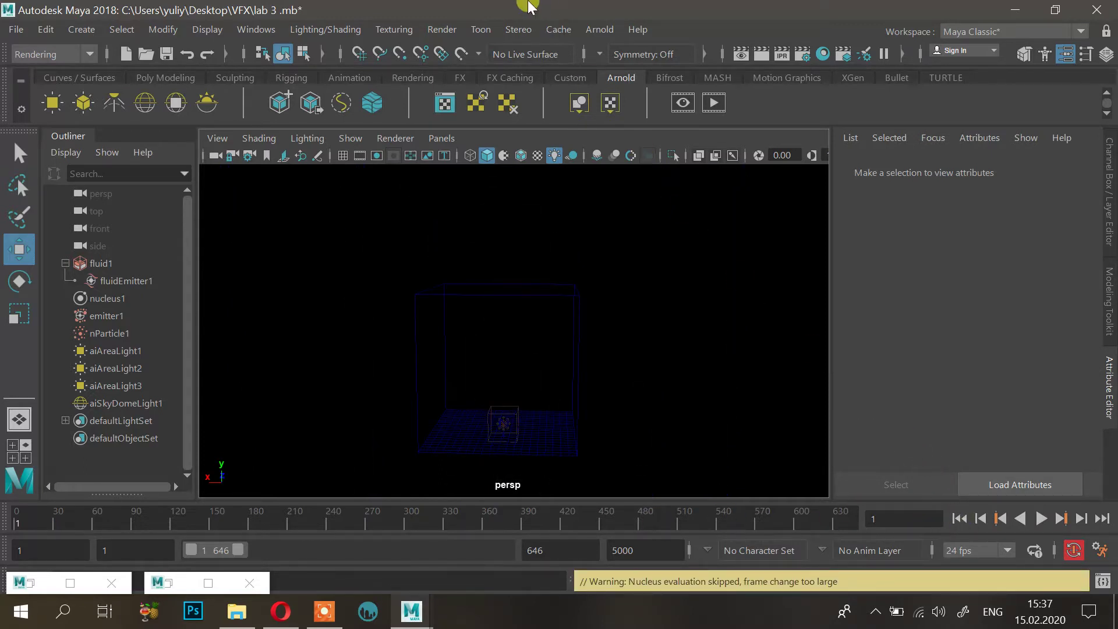
pyautogui.click(208, 29)
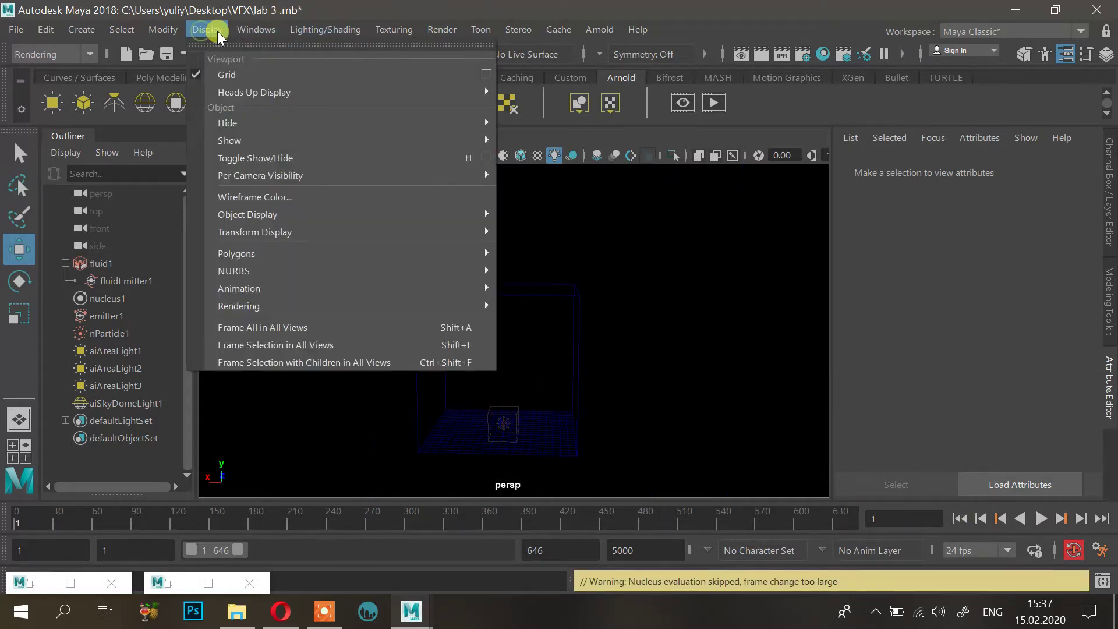
pyautogui.doubleClick(570, 543)
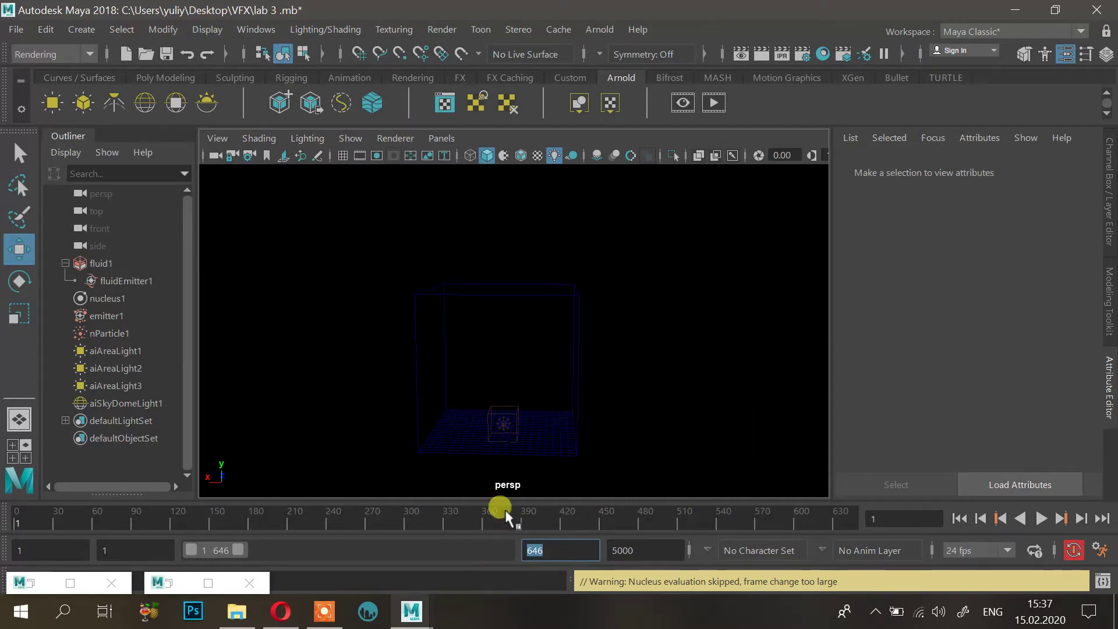
pyautogui.write('300')
pyautogui.press('Return')
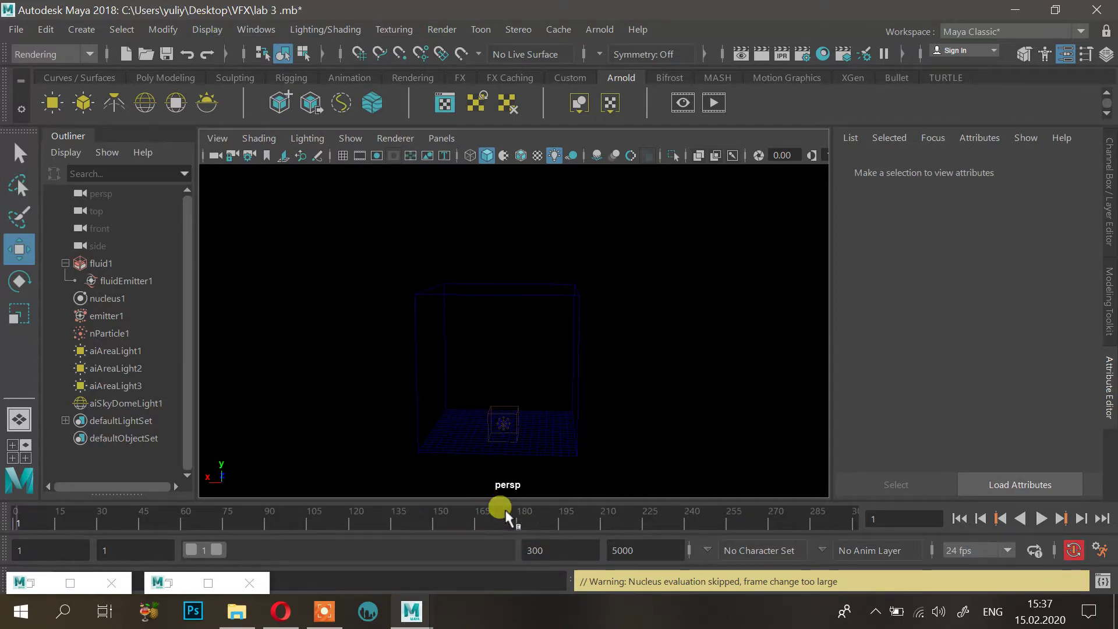
pyautogui.hotkey('ctrl', 's')
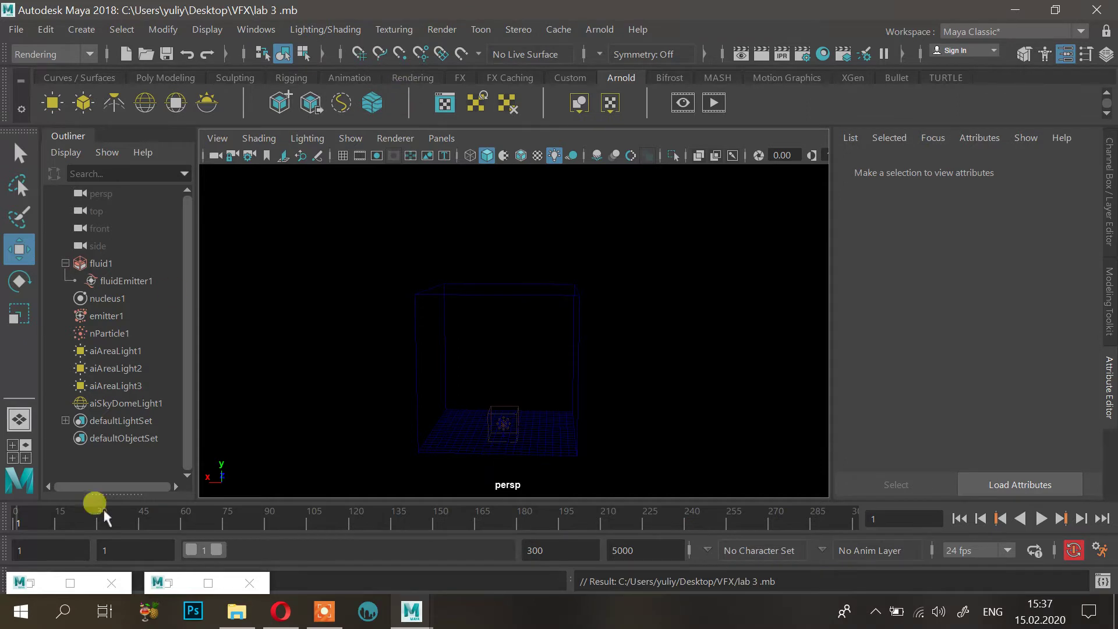
# Step: Create a playblast video of the smoke simulation from the perspective view
pyautogui.click(140, 519)
pyautogui.click(251, 30)
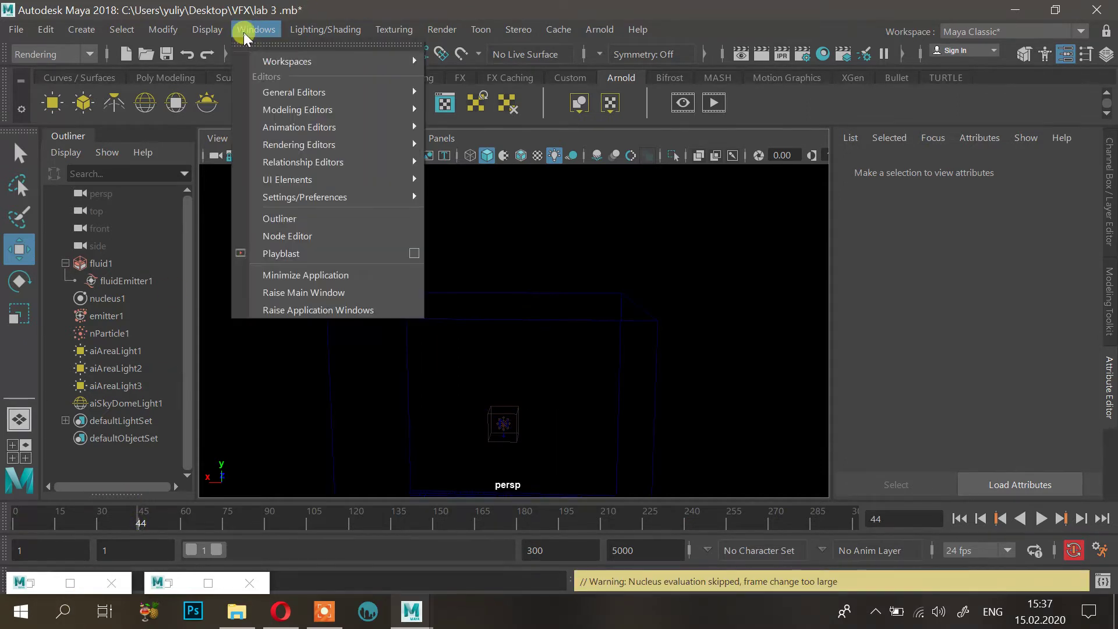
pyautogui.click(280, 253)
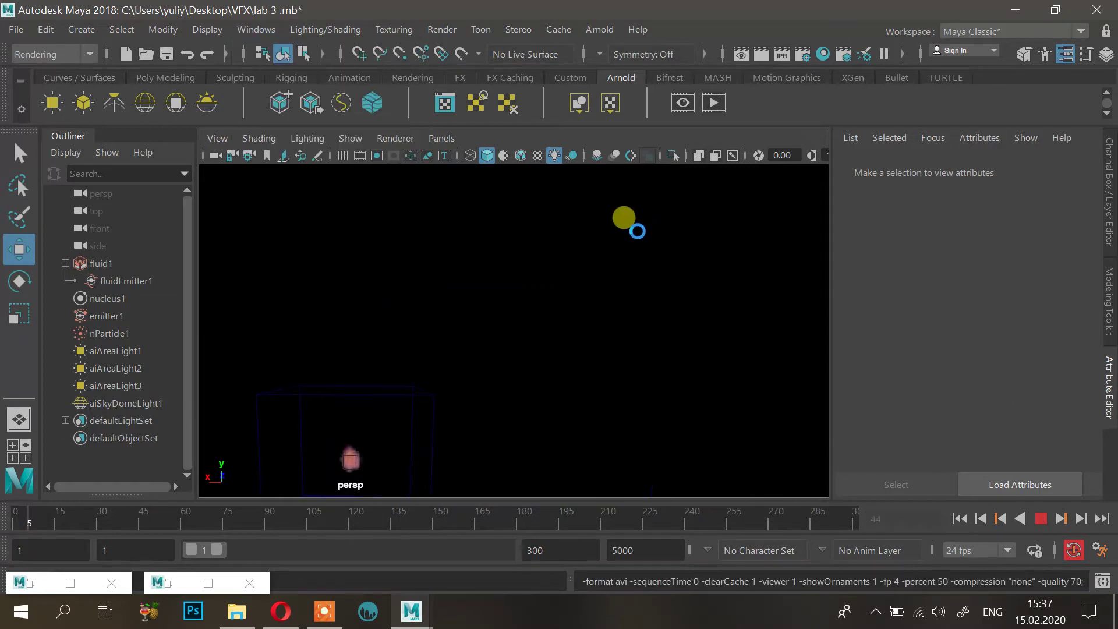
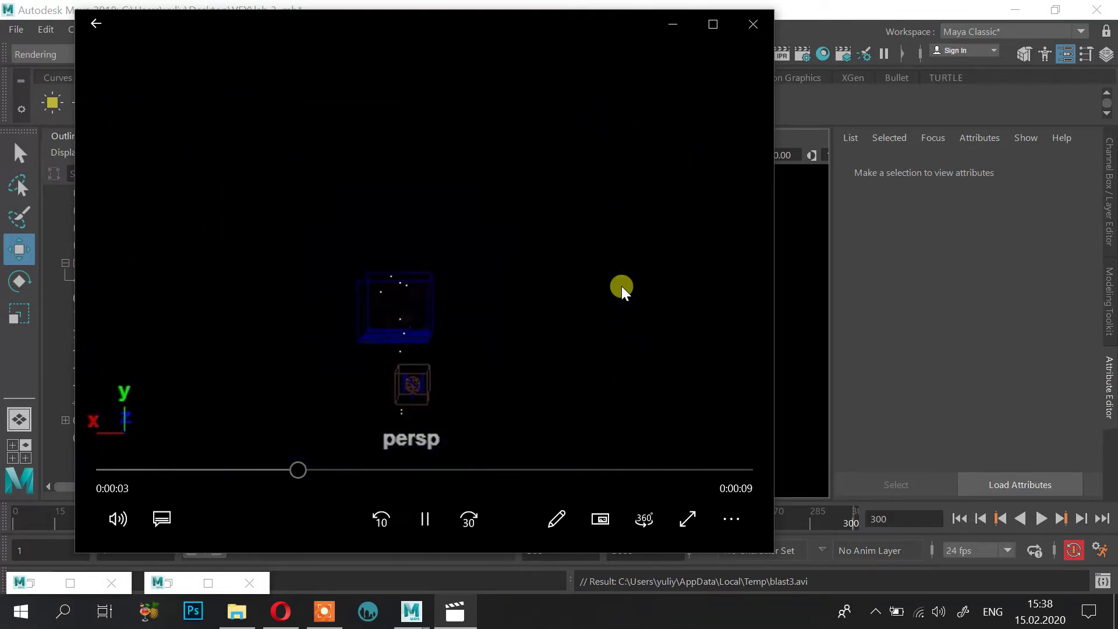
# Step: Return the playblast video to its beginning, replay it to review the smoke motion, and go back to Maya
pyautogui.click(428, 518)
pyautogui.moveTo(412, 460); pyautogui.dragTo(63, 515)
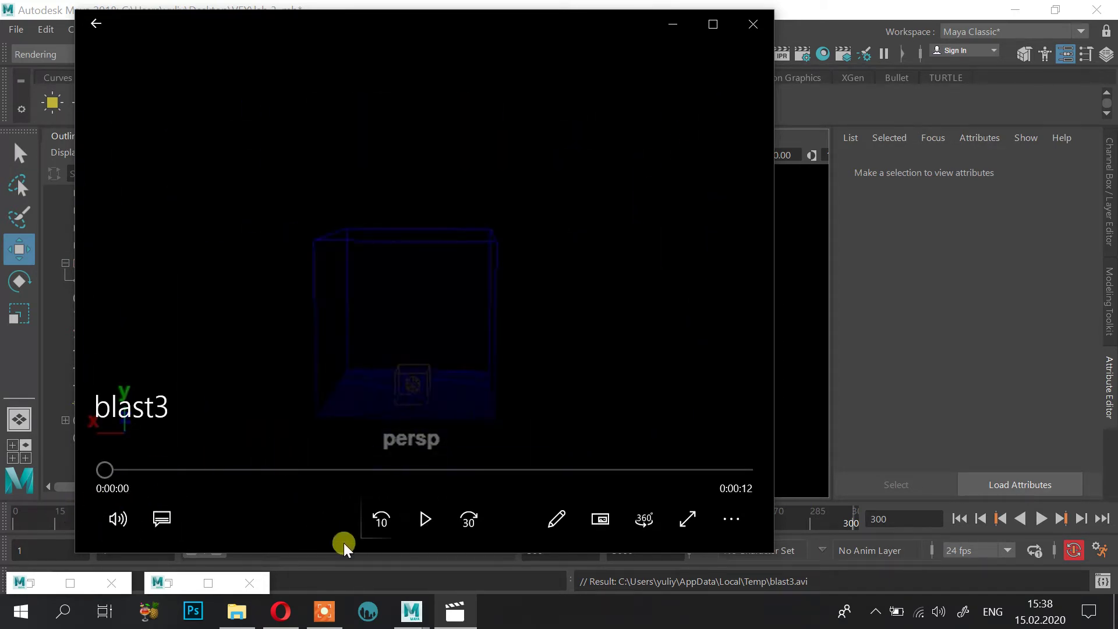
pyautogui.click(425, 527)
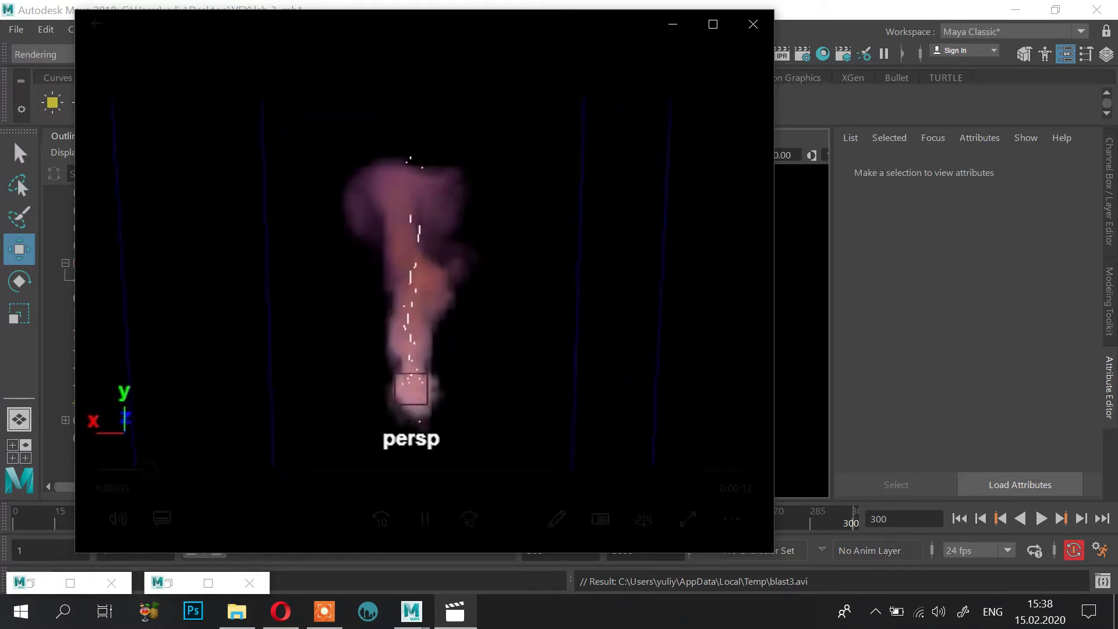
pyautogui.click(424, 529)
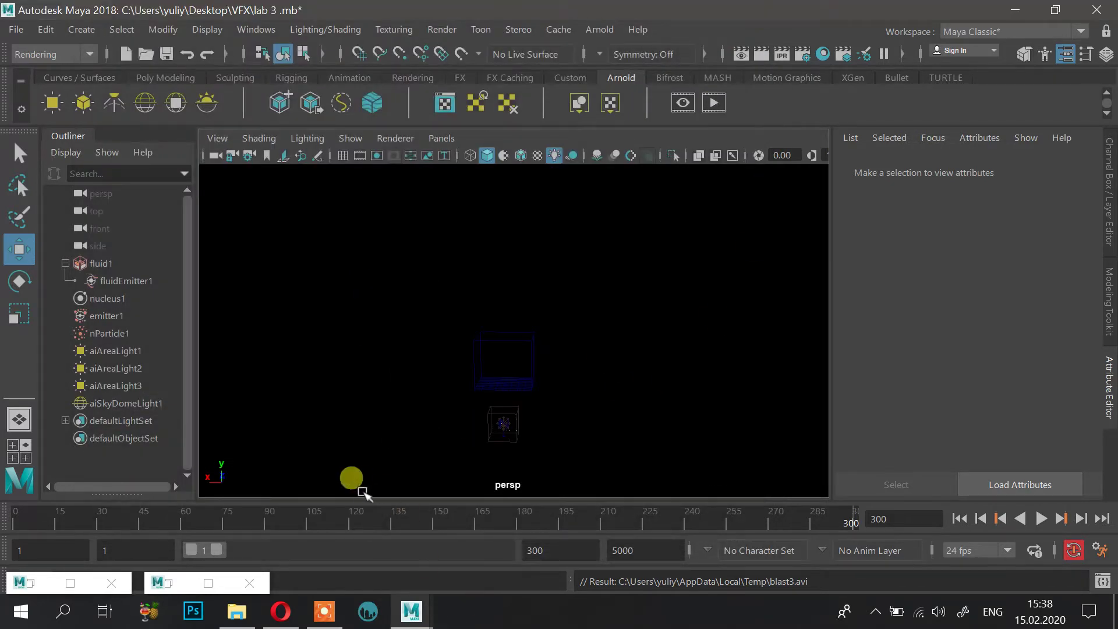
# Step: Return the simulation to frame 1, select fluid1 and show its fluidShape1 attributes
pyautogui.hotkey('alt', 'v')
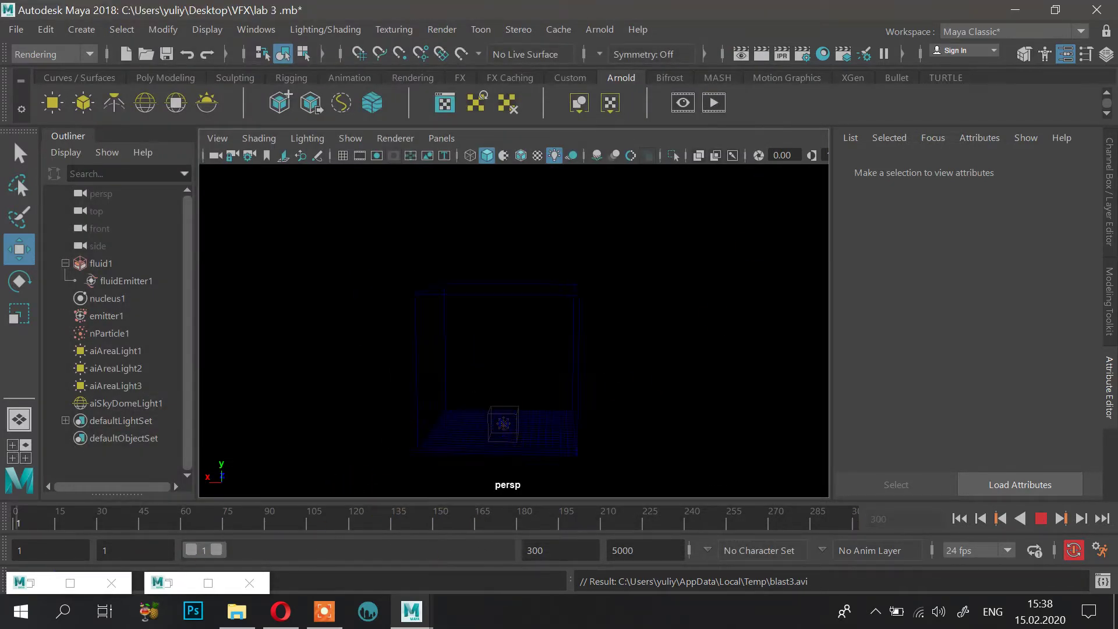
pyautogui.hotkey('alt', 'v')
pyautogui.click(134, 282)
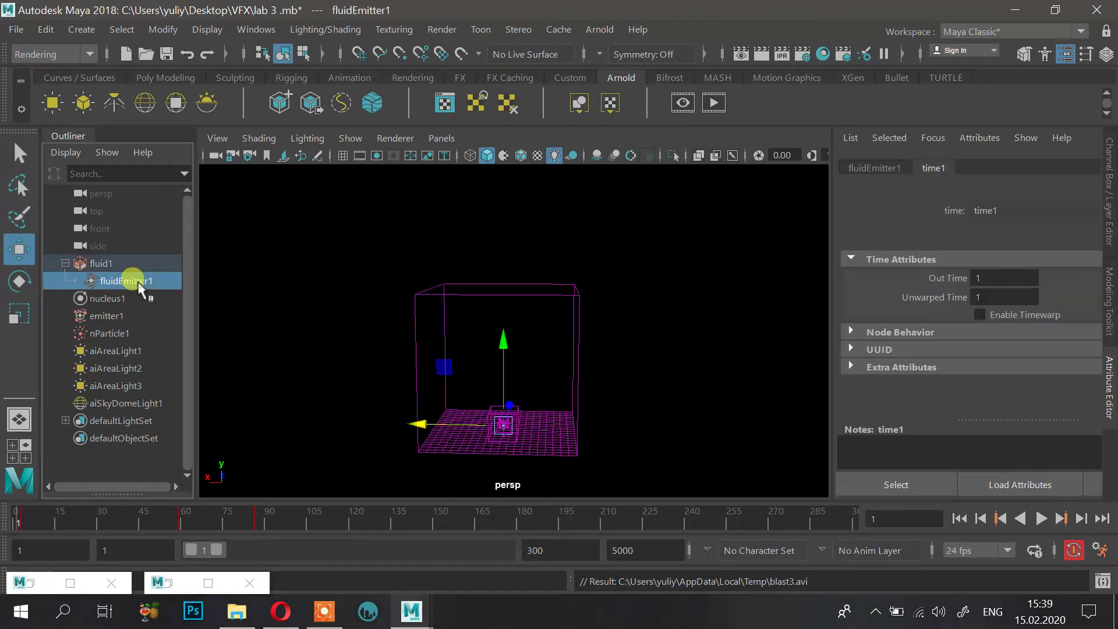
pyautogui.click(874, 168)
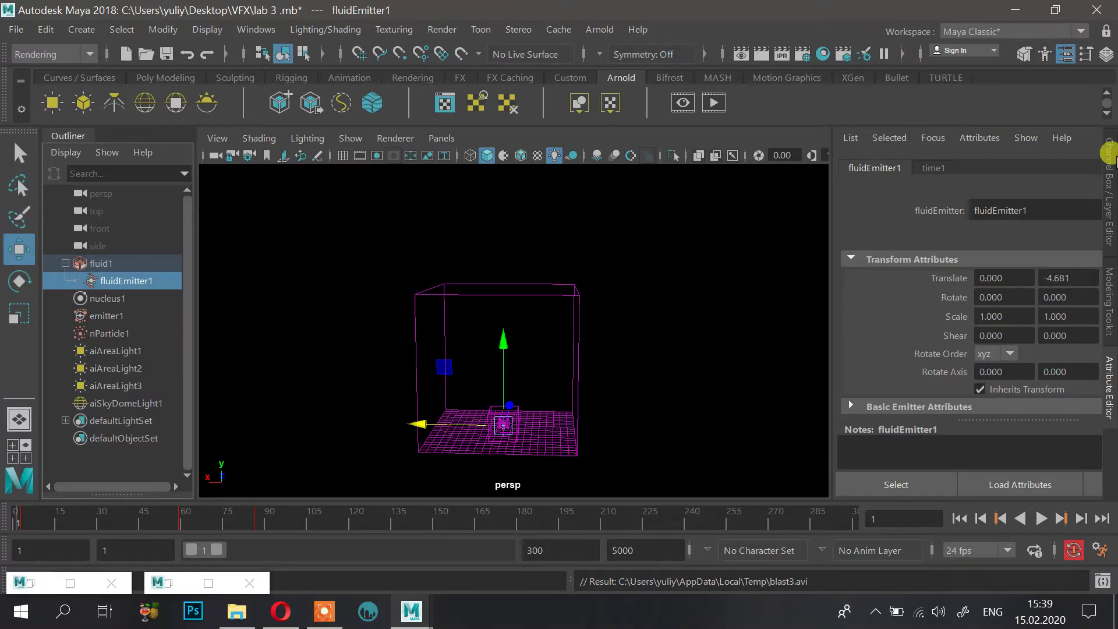
pyautogui.click(104, 263)
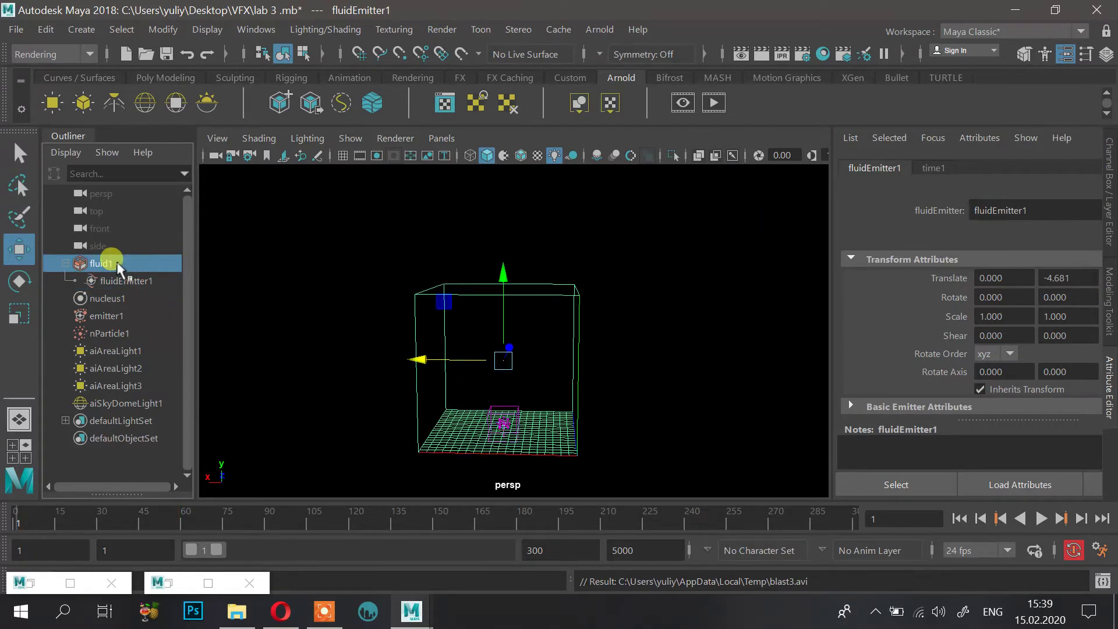
pyautogui.click(1109, 308)
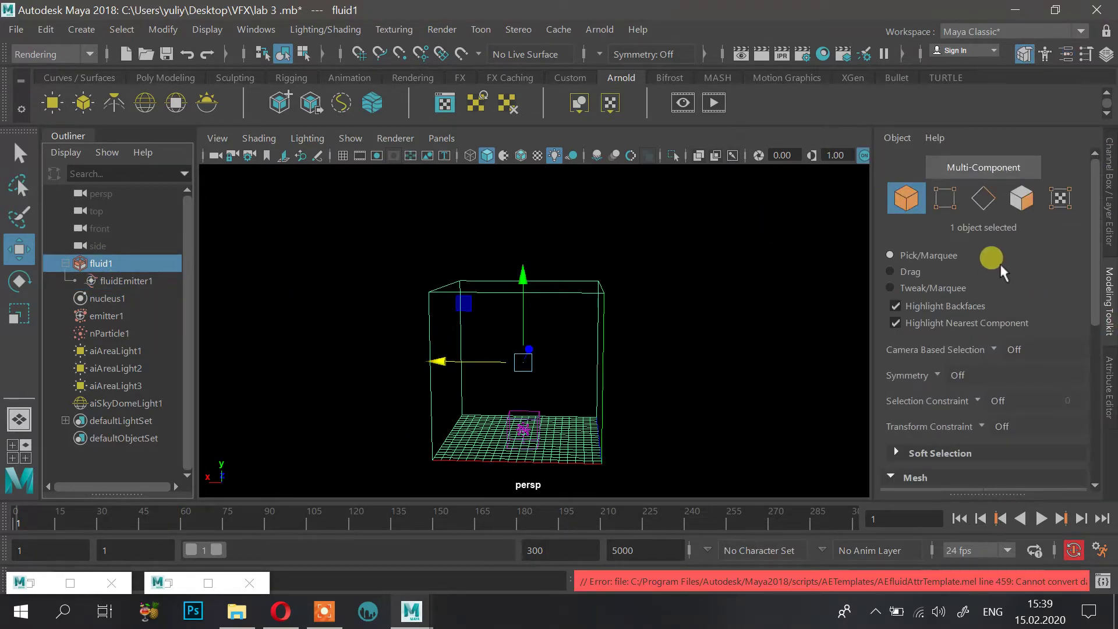
pyautogui.click(1112, 378)
# Step: Find the Contents Details of fluidShape1 and expand its Velocity attributes
pyautogui.scroll(-5, 952, 359)
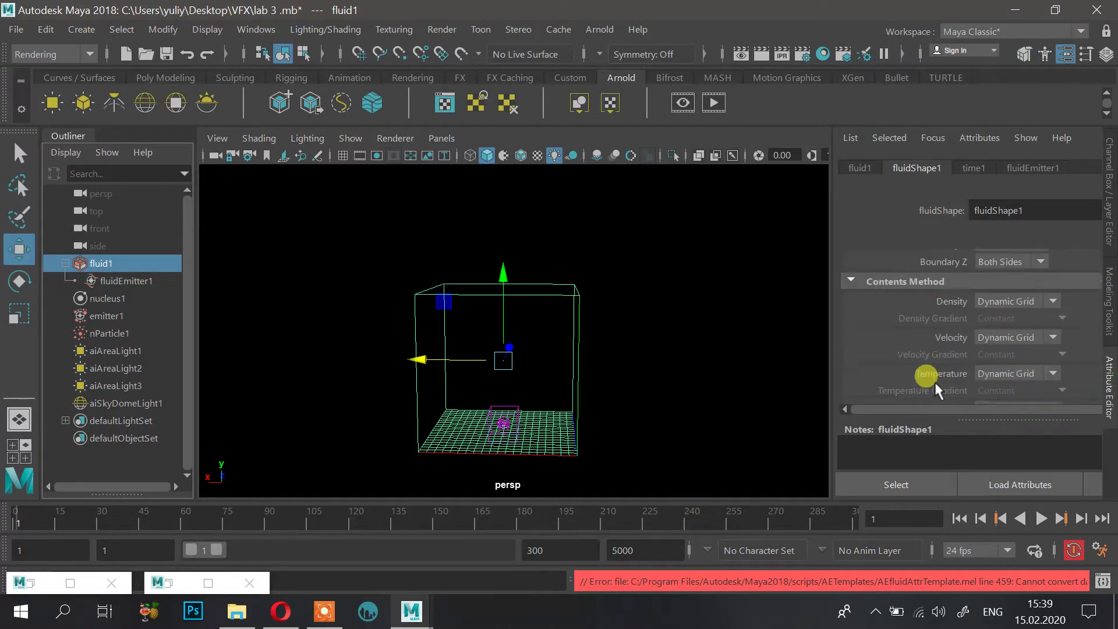
pyautogui.scroll(-5, 934, 382)
pyautogui.scroll(-6, 916, 321)
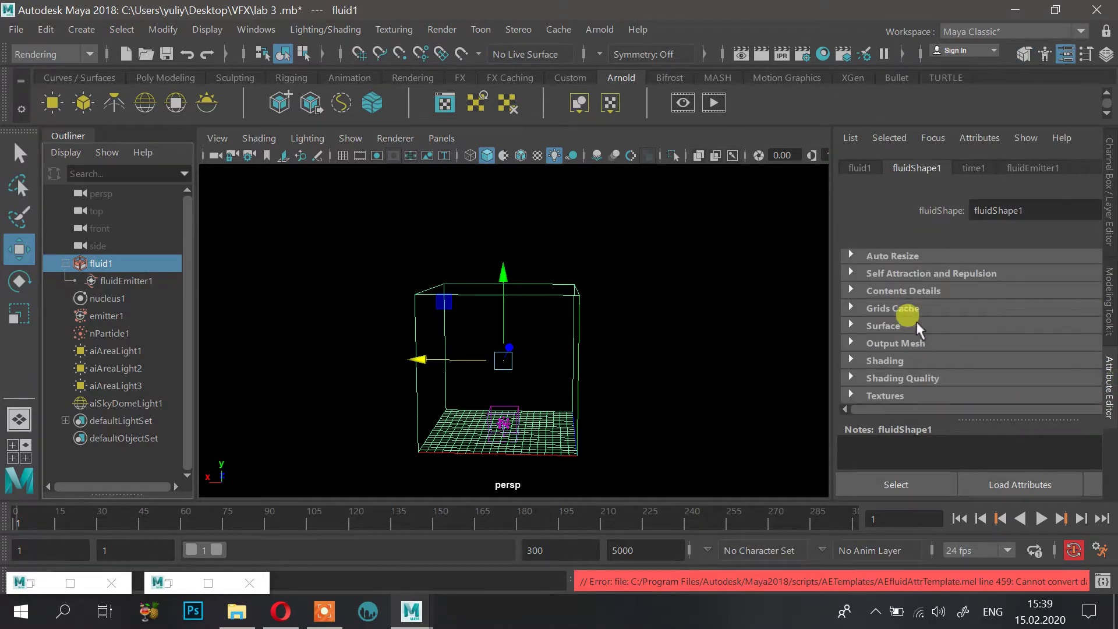
pyautogui.scroll(-3, 906, 349)
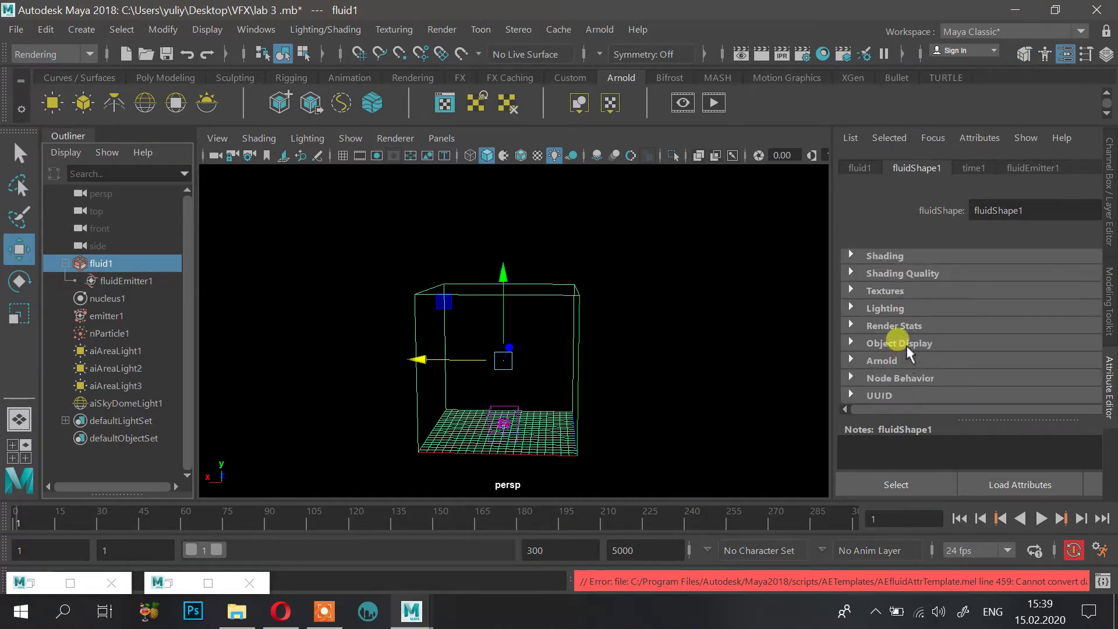
pyautogui.scroll(2, 899, 332)
pyautogui.scroll(6, 896, 326)
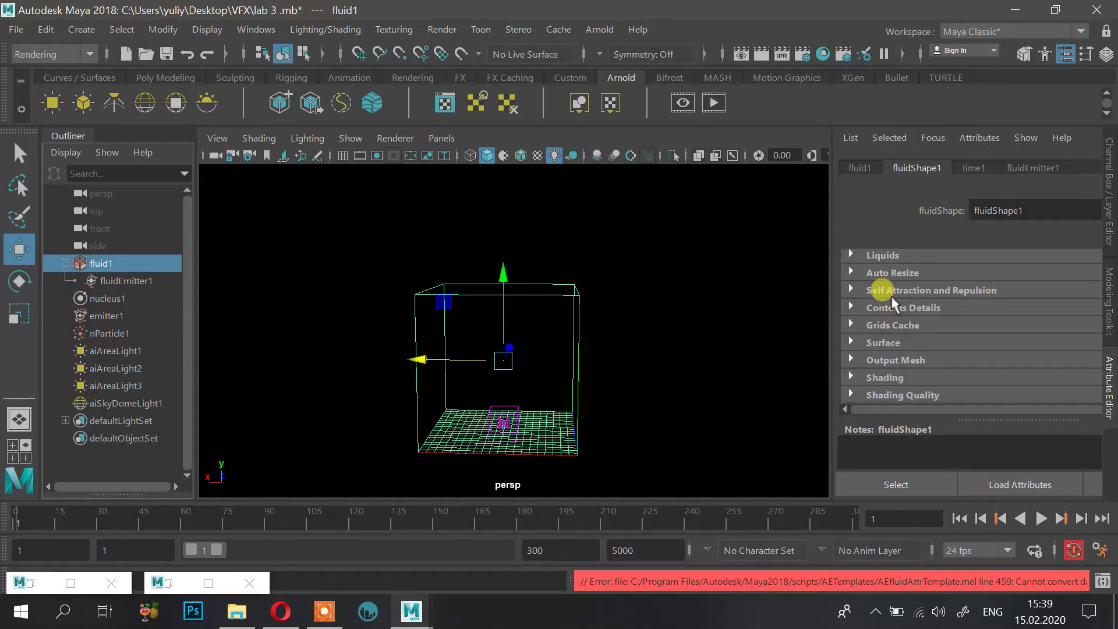
pyautogui.click(891, 294)
pyautogui.scroll(-6, 894, 292)
pyautogui.click(889, 345)
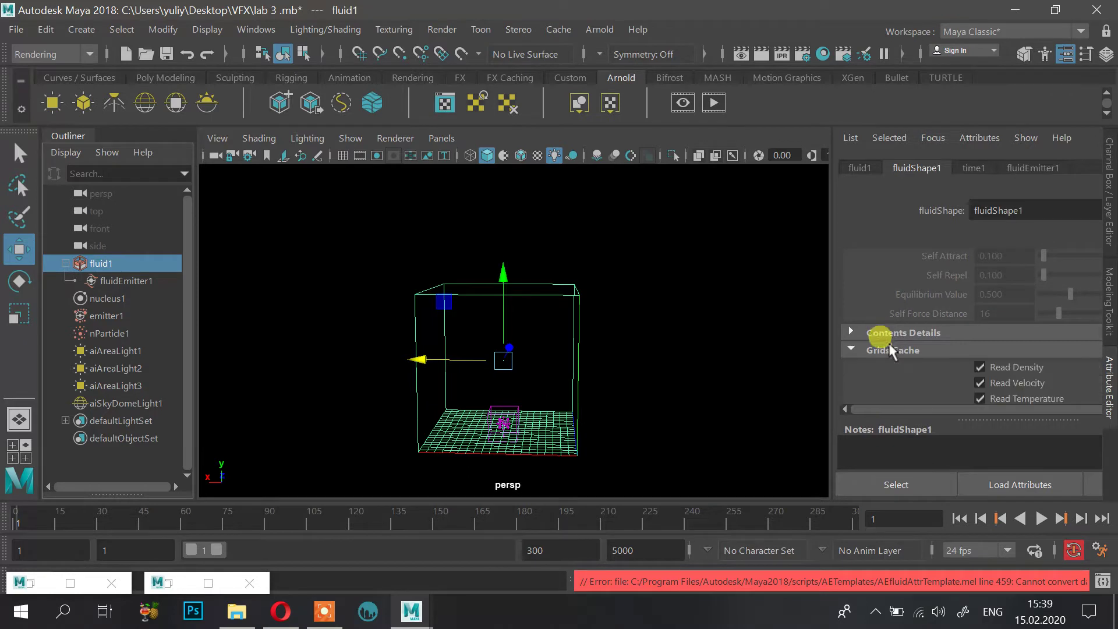
pyautogui.click(896, 329)
pyautogui.scroll(-2, 896, 327)
pyautogui.click(896, 297)
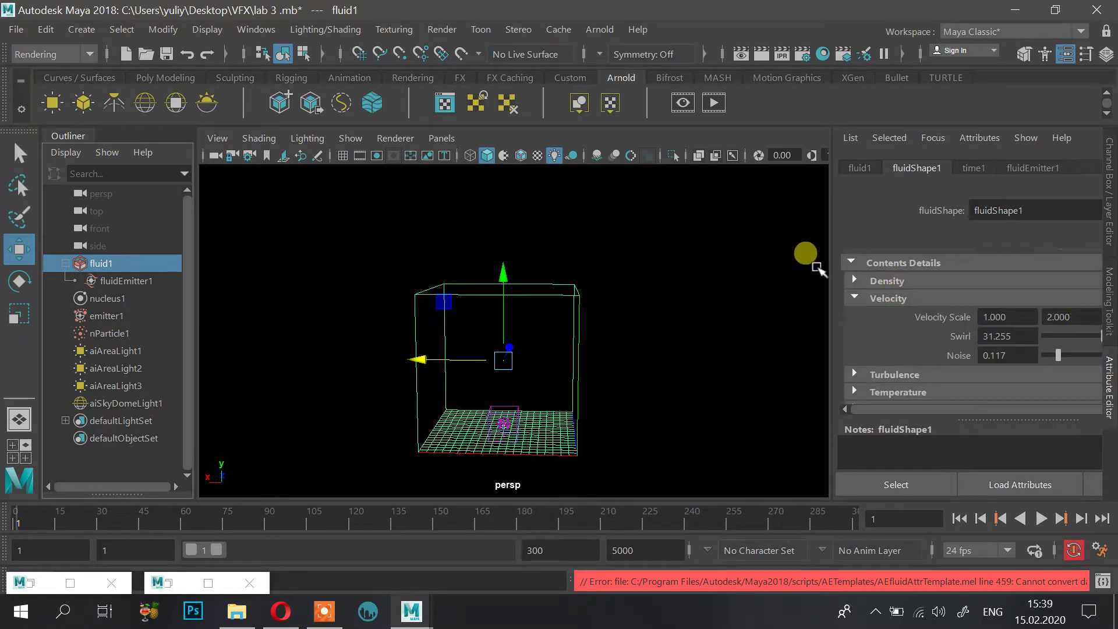
# Step: Widen the attribute area and set the fluid's Y Velocity Scale to 1
pyautogui.moveTo(832, 251); pyautogui.dragTo(771, 252)
pyautogui.doubleClick(1007, 316)
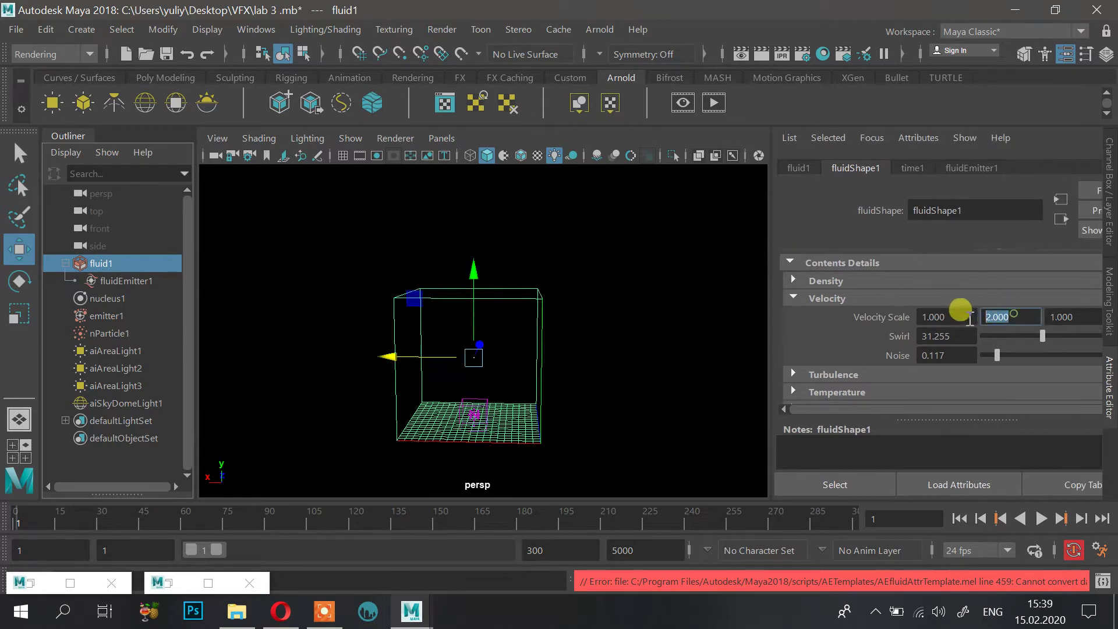
pyautogui.write('1')
pyautogui.press('Return')
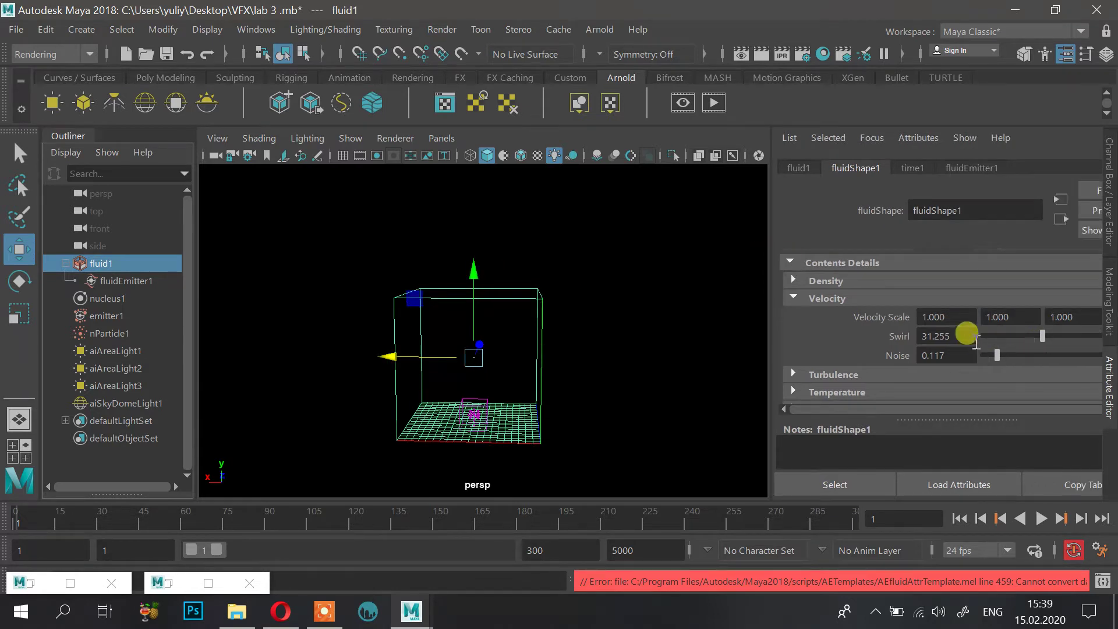
# Step: Expand the fluid's Density attributes and set a key on Buoyancy at frame 1
pyautogui.click(884, 280)
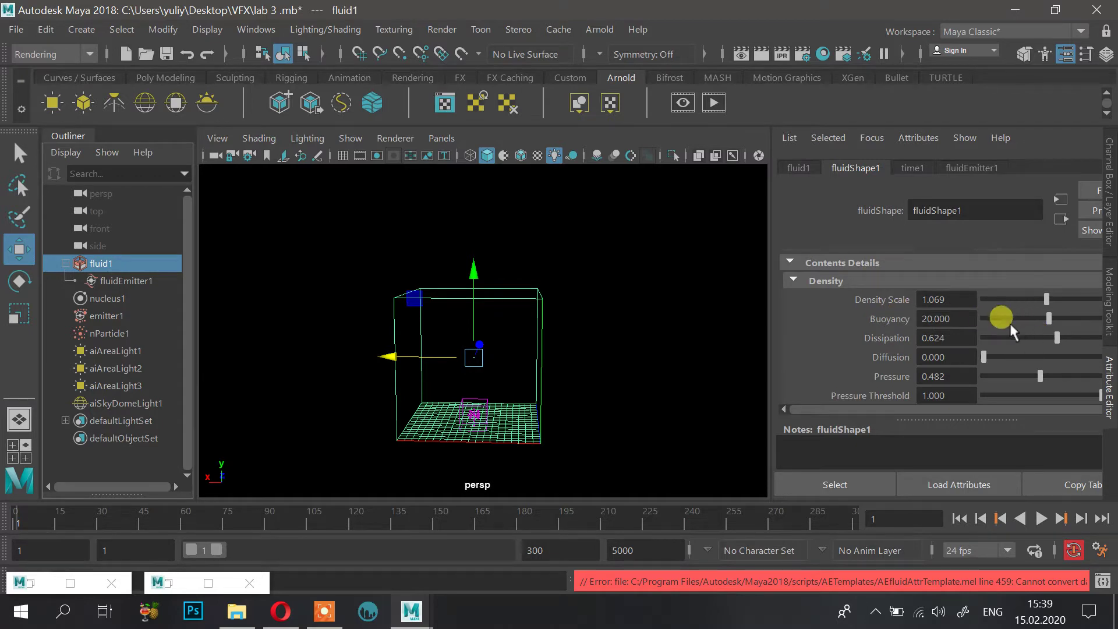
pyautogui.moveTo(466, 517); pyautogui.dragTo(19, 522)
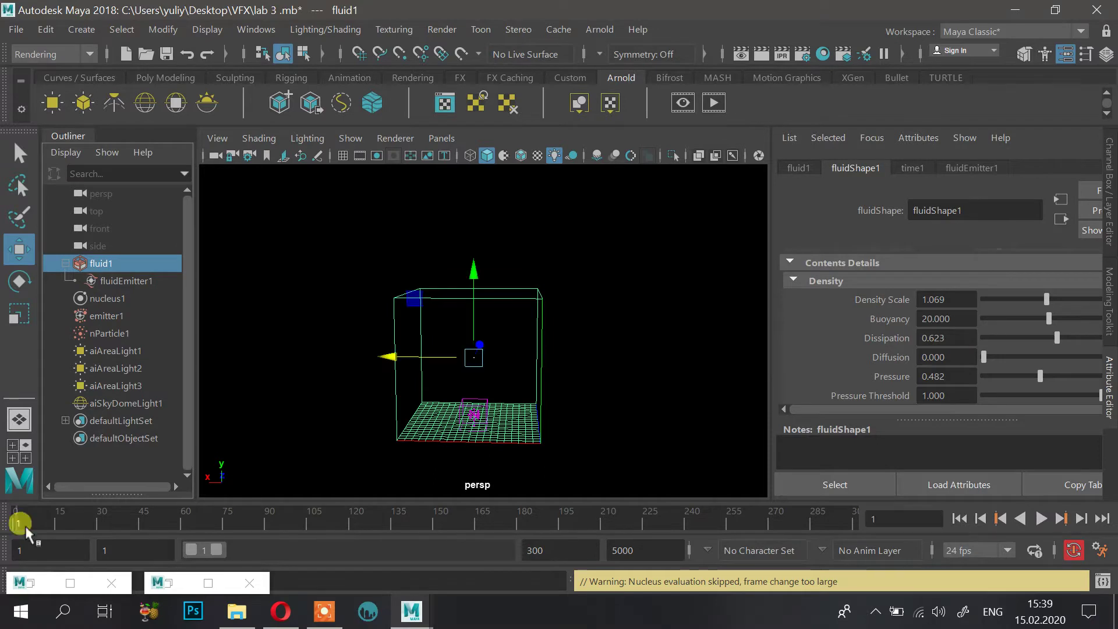
pyautogui.rightClick(907, 324)
pyautogui.click(961, 342)
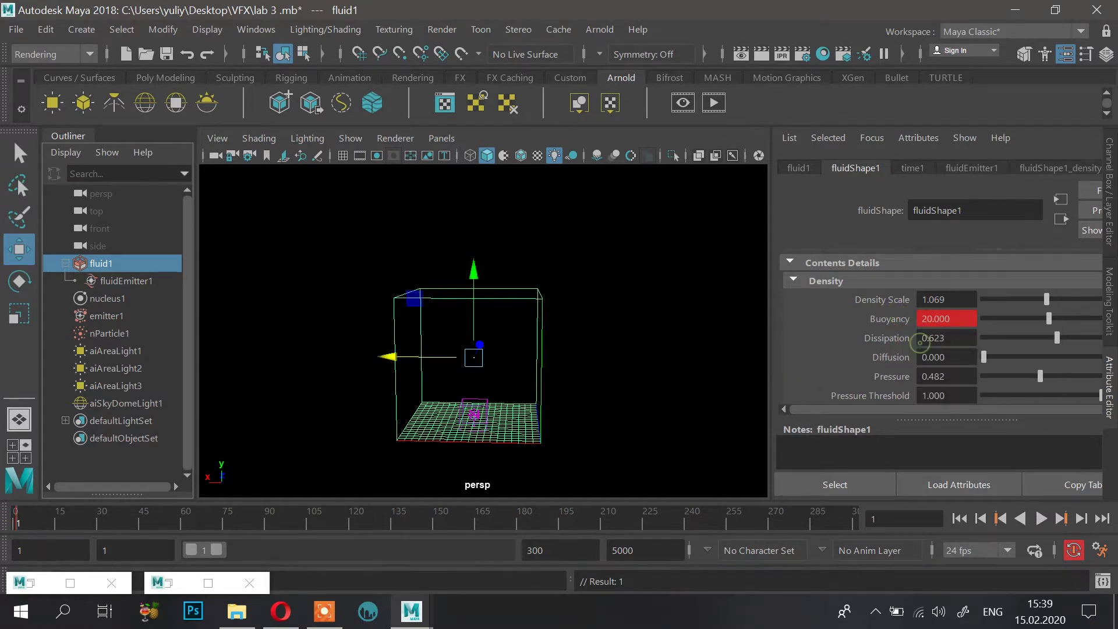
# Step: Move to frame 28 and set the fluid's density Buoyancy to 40 there
pyautogui.moveTo(50, 531); pyautogui.dragTo(94, 523)
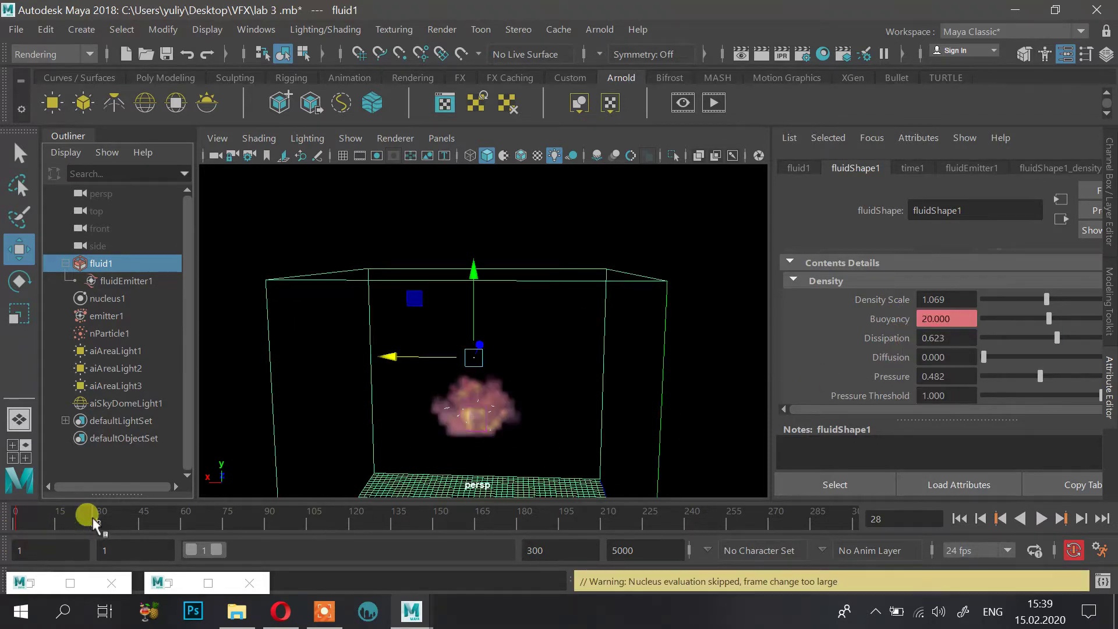
pyautogui.moveTo(978, 317); pyautogui.dragTo(864, 326)
pyautogui.write('4')
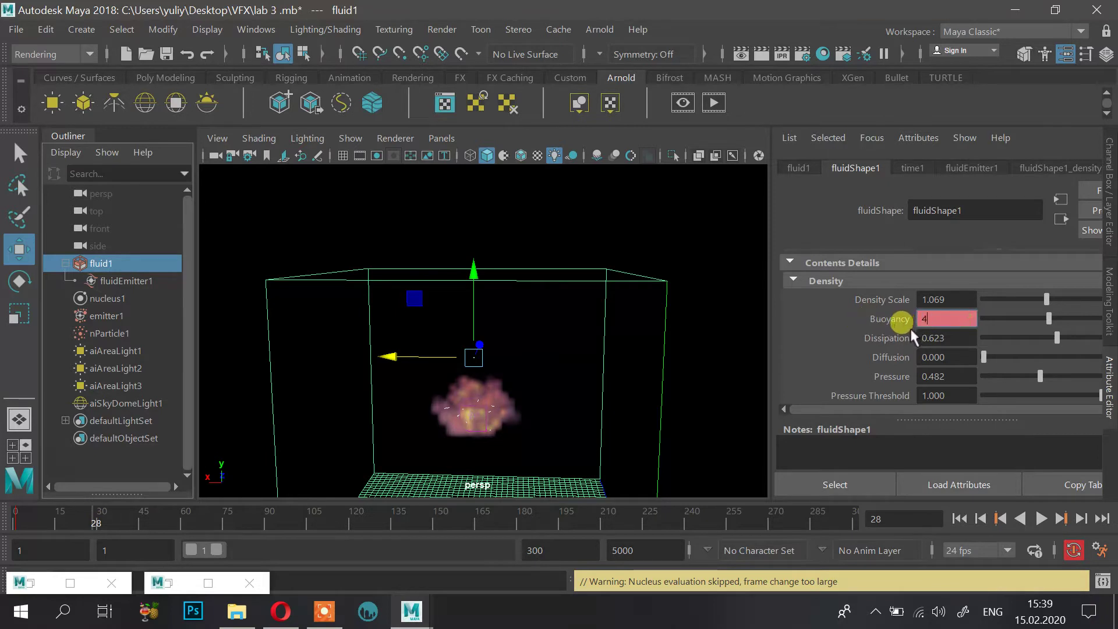
pyautogui.write('0')
pyautogui.press('Return')
# Step: Move to frame 62 and set the fluid's density Buoyancy to 2 there
pyautogui.moveTo(80, 526); pyautogui.dragTo(187, 522)
pyautogui.moveTo(1060, 313); pyautogui.dragTo(875, 326)
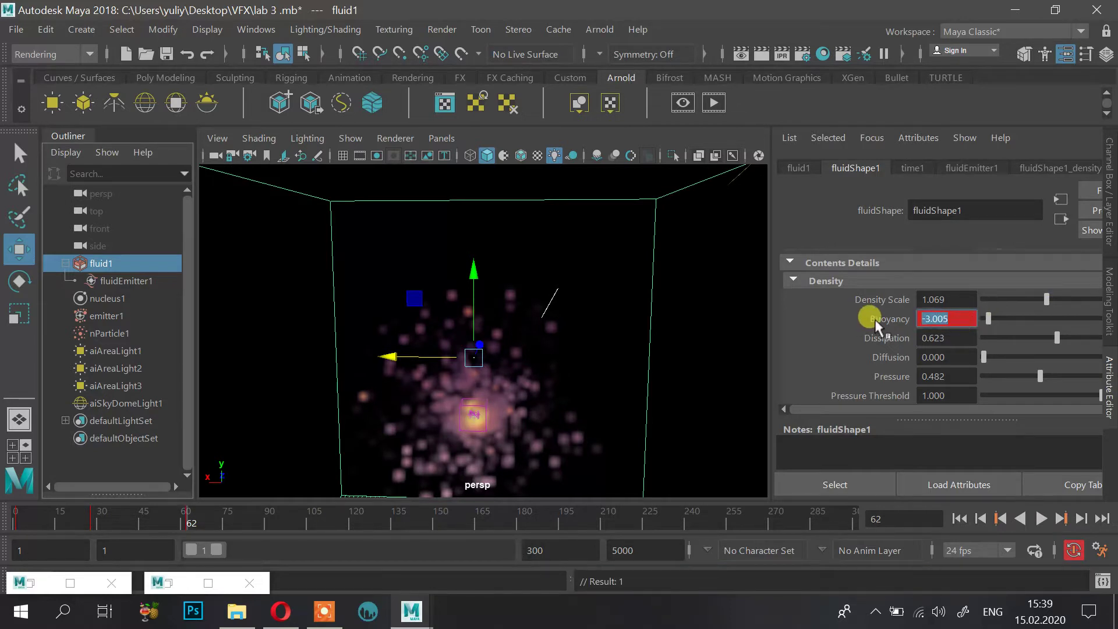
pyautogui.write('2')
pyautogui.press('Return')
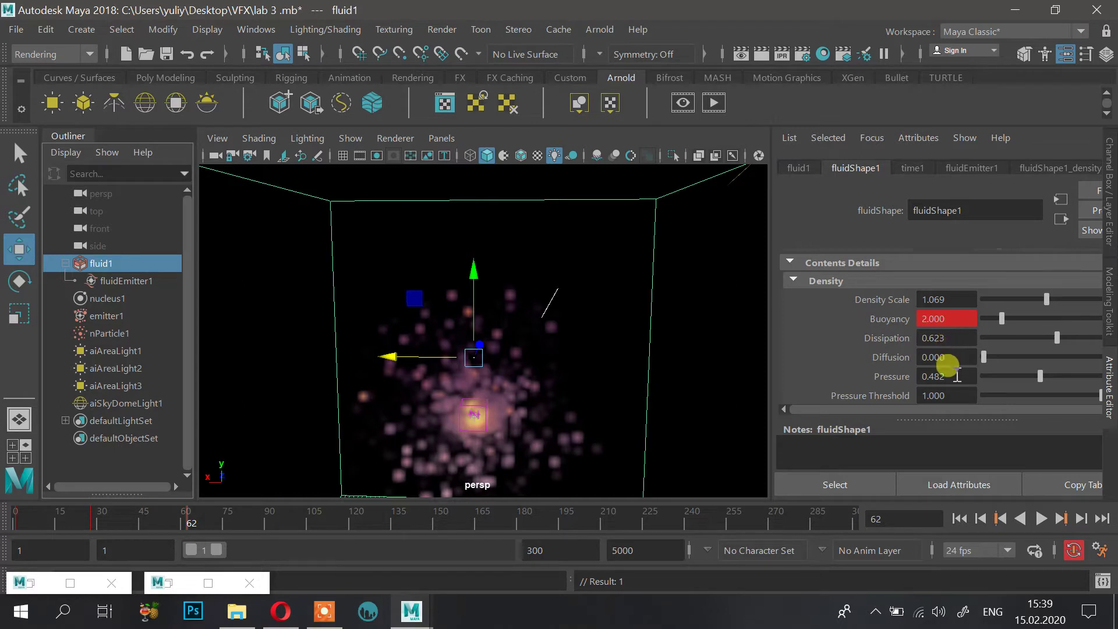
# Step: Examine the fluid's Auto Resize and Dynamic Simulation attributes and the available Self Force options
pyautogui.scroll(-5, 948, 365)
pyautogui.scroll(5, 947, 365)
pyautogui.scroll(5, 948, 365)
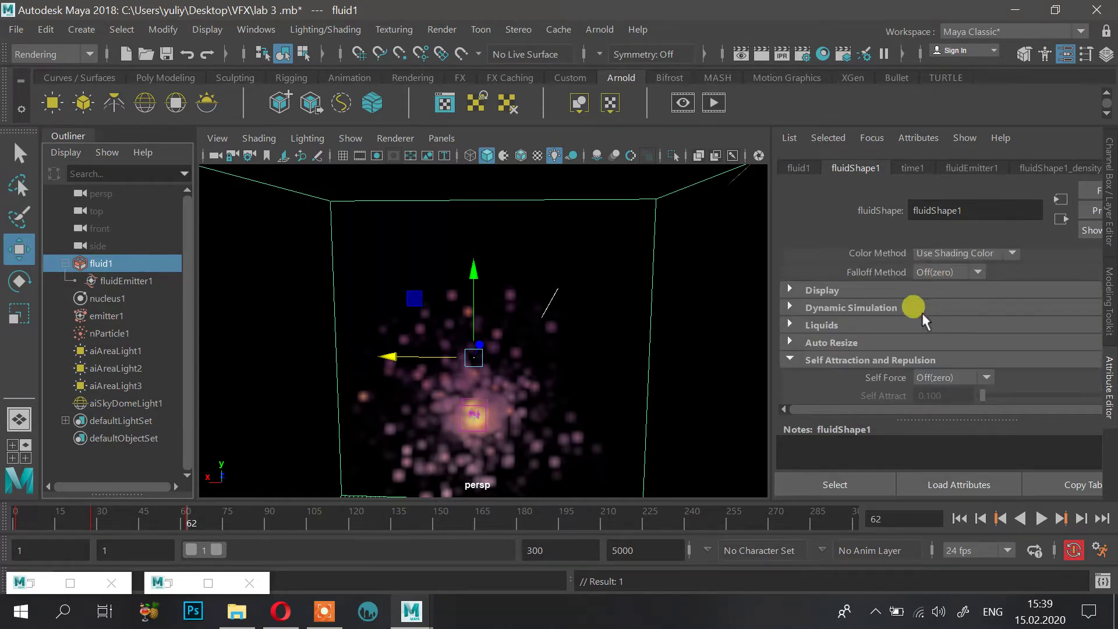
pyautogui.click(836, 342)
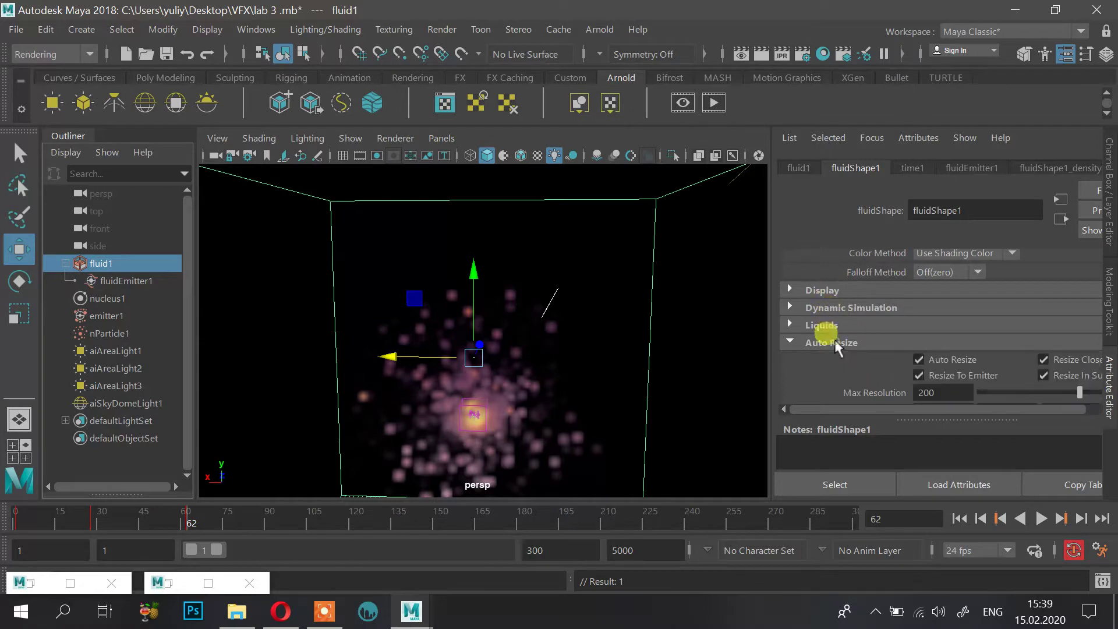
pyautogui.click(840, 308)
pyautogui.scroll(-3, 844, 311)
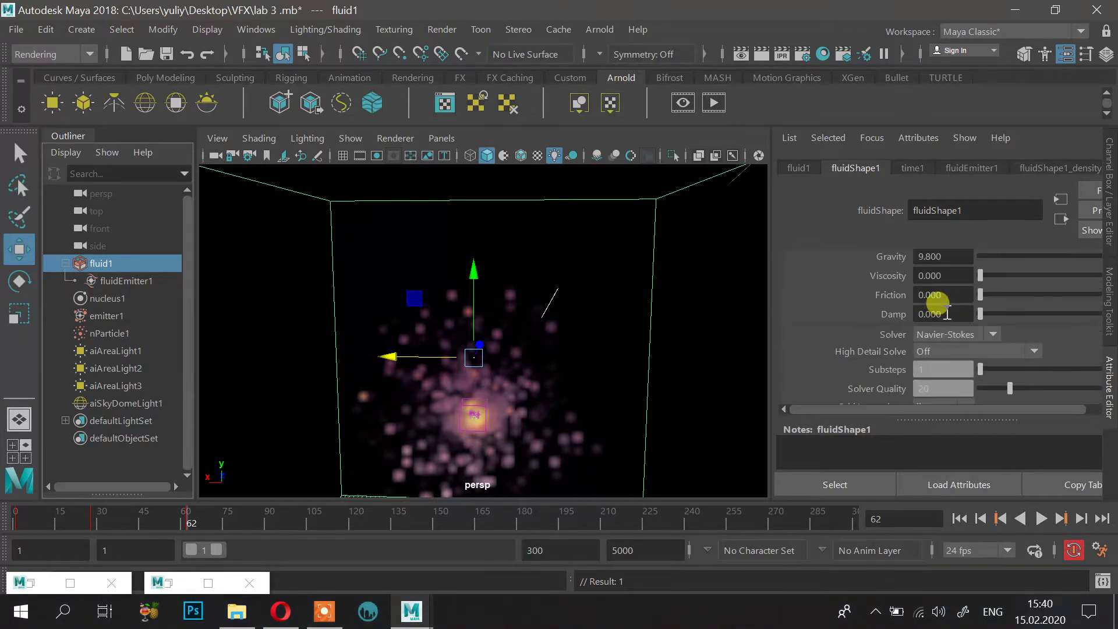
pyautogui.scroll(-5, 945, 314)
pyautogui.scroll(-6, 945, 318)
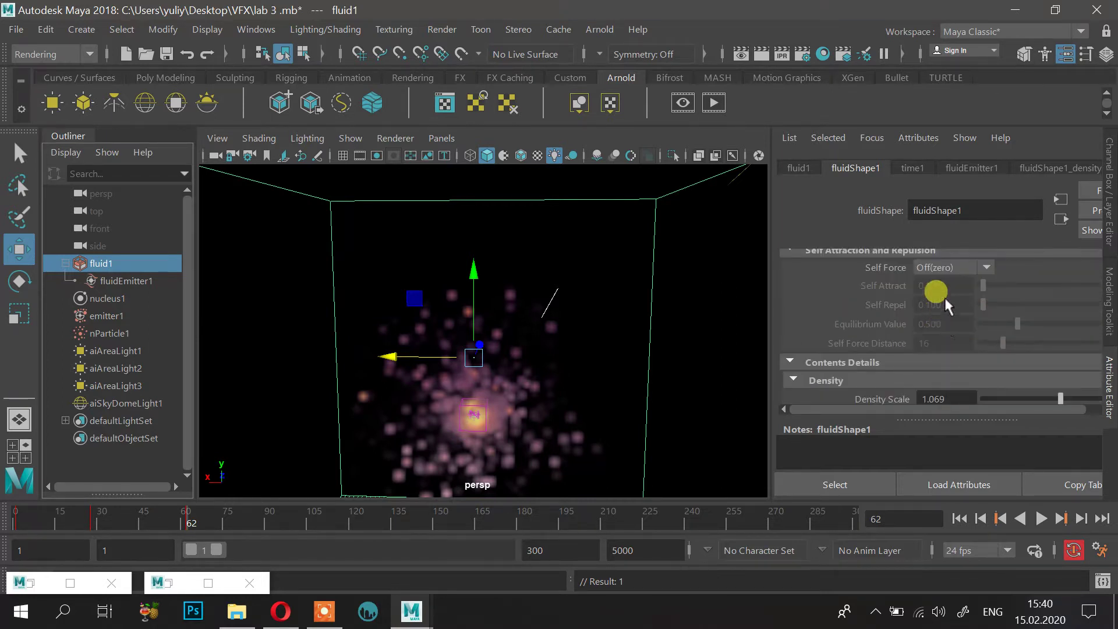
pyautogui.scroll(1, 943, 293)
pyautogui.click(939, 303)
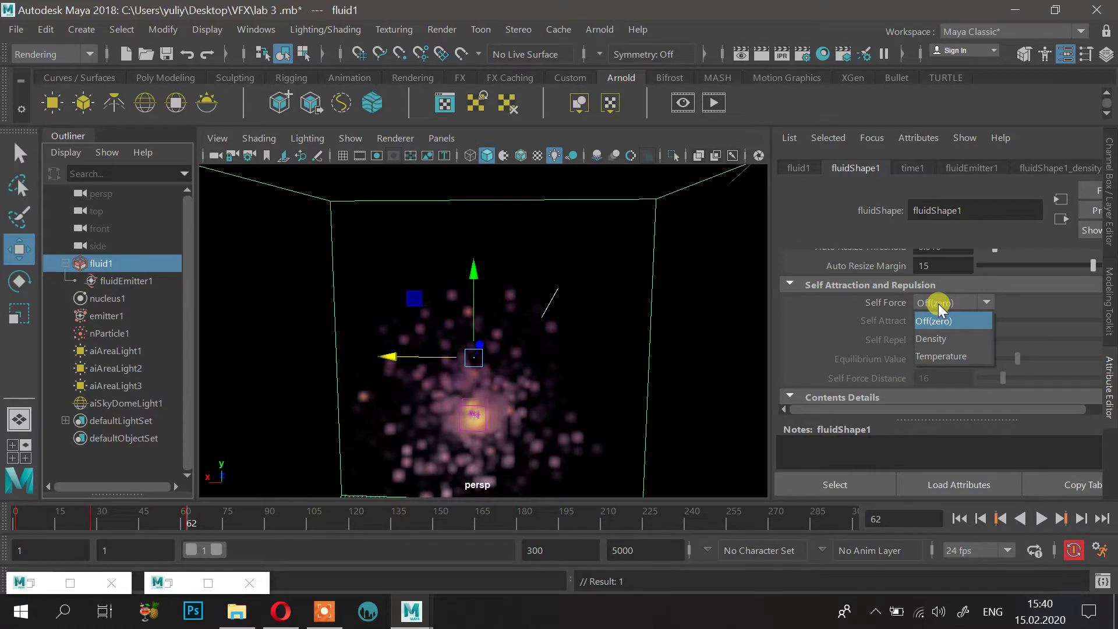
pyautogui.click(938, 302)
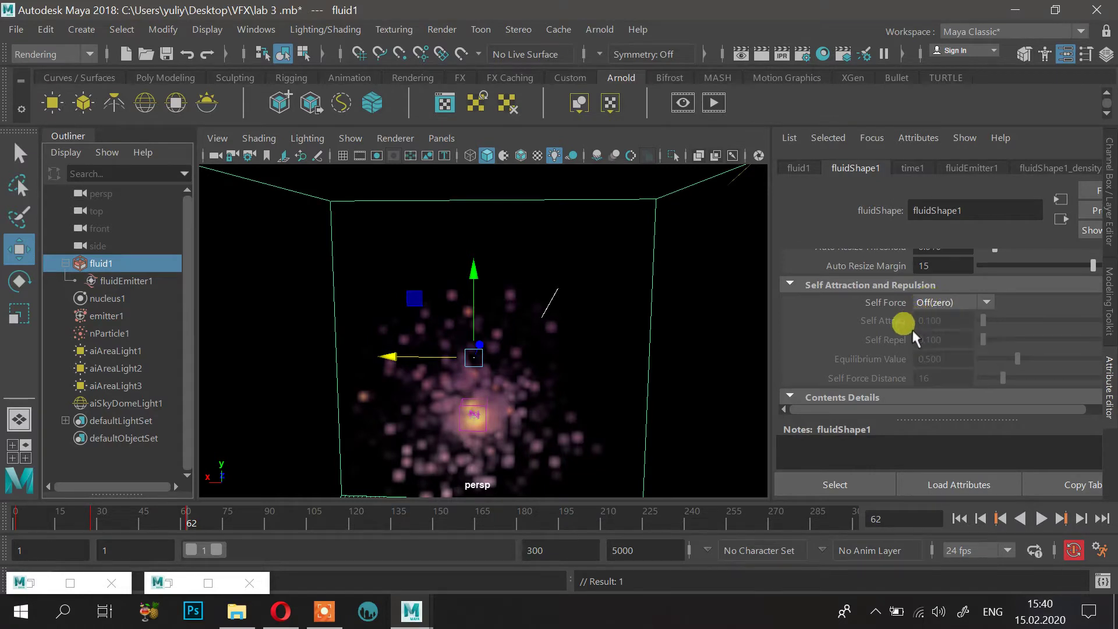
pyautogui.click(953, 303)
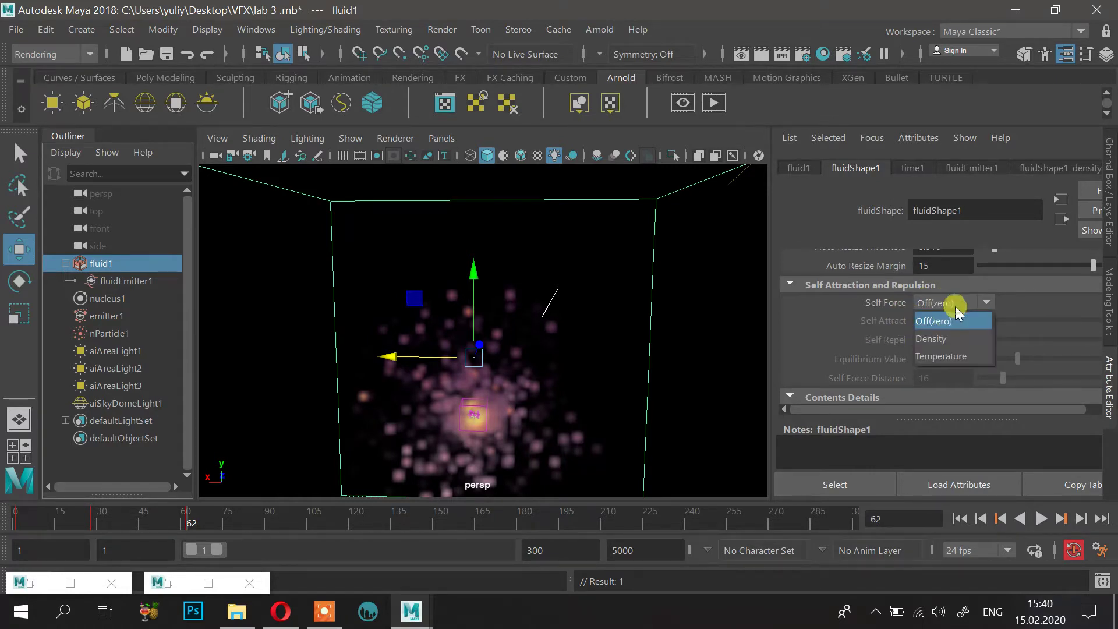
pyautogui.click(954, 309)
# Step: Look through the fluid's remaining attribute groups, including the Output Mesh and Surface settings
pyautogui.scroll(-2, 918, 328)
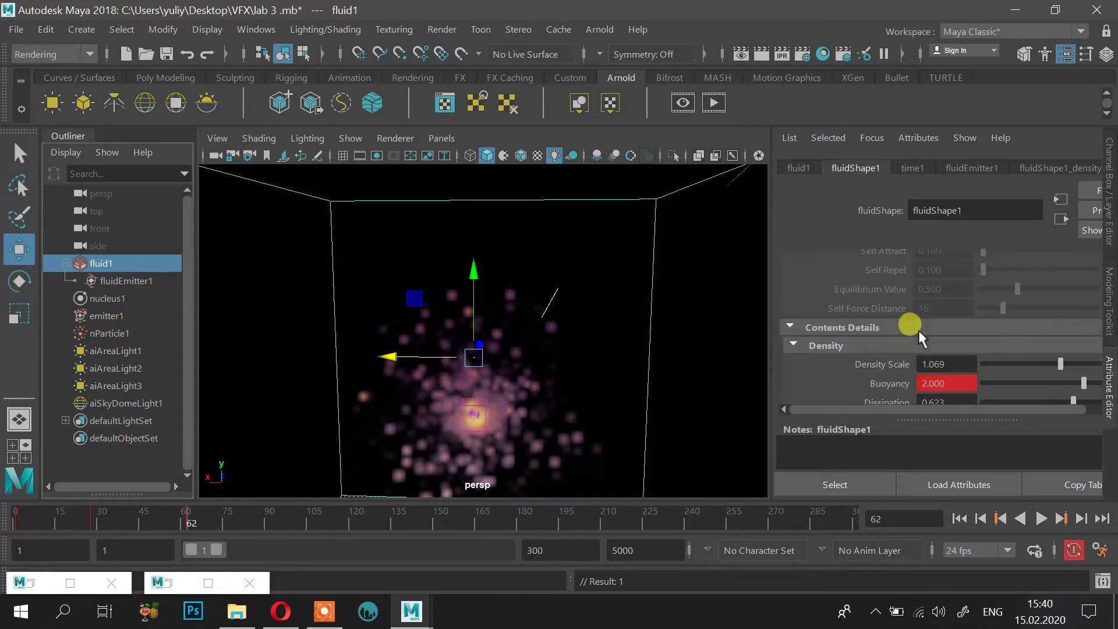
pyautogui.scroll(-10, 920, 329)
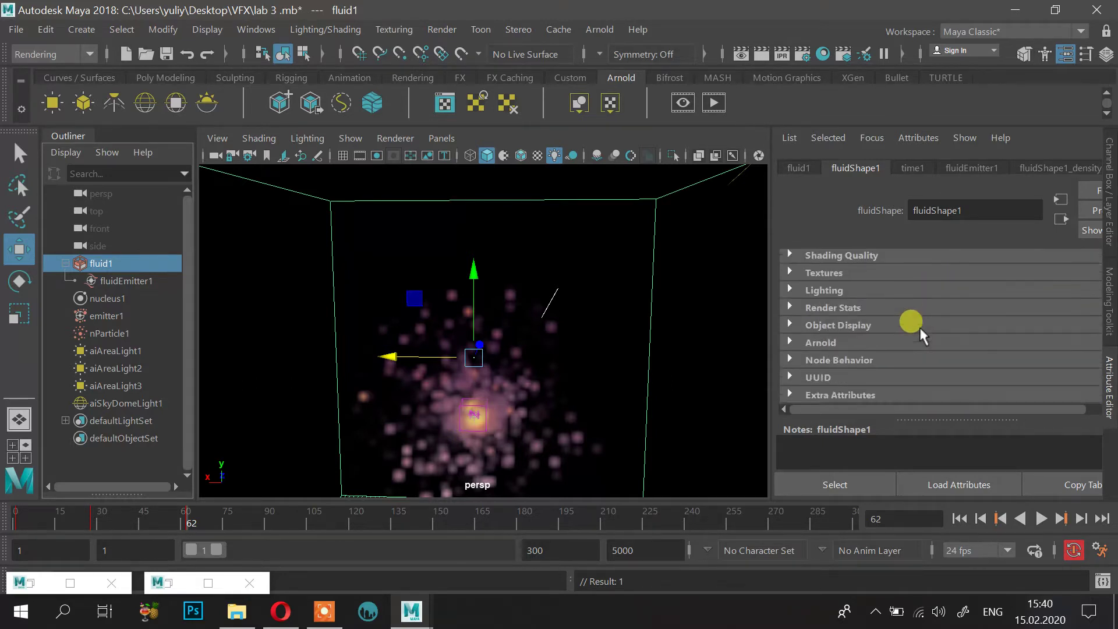
pyautogui.scroll(3, 844, 294)
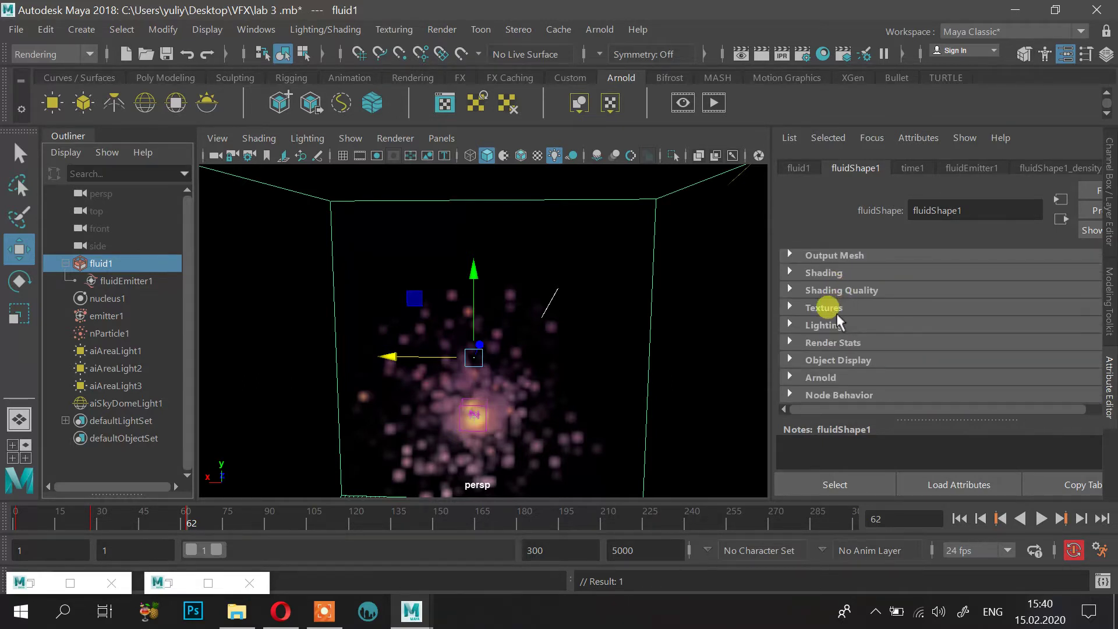
pyautogui.click(833, 292)
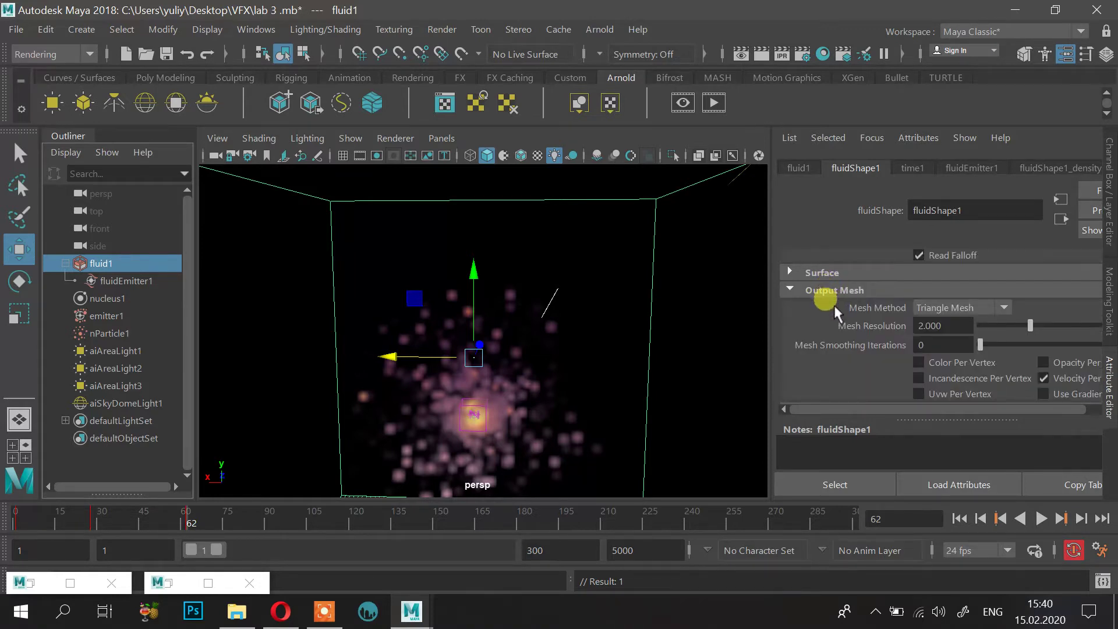
pyautogui.click(832, 277)
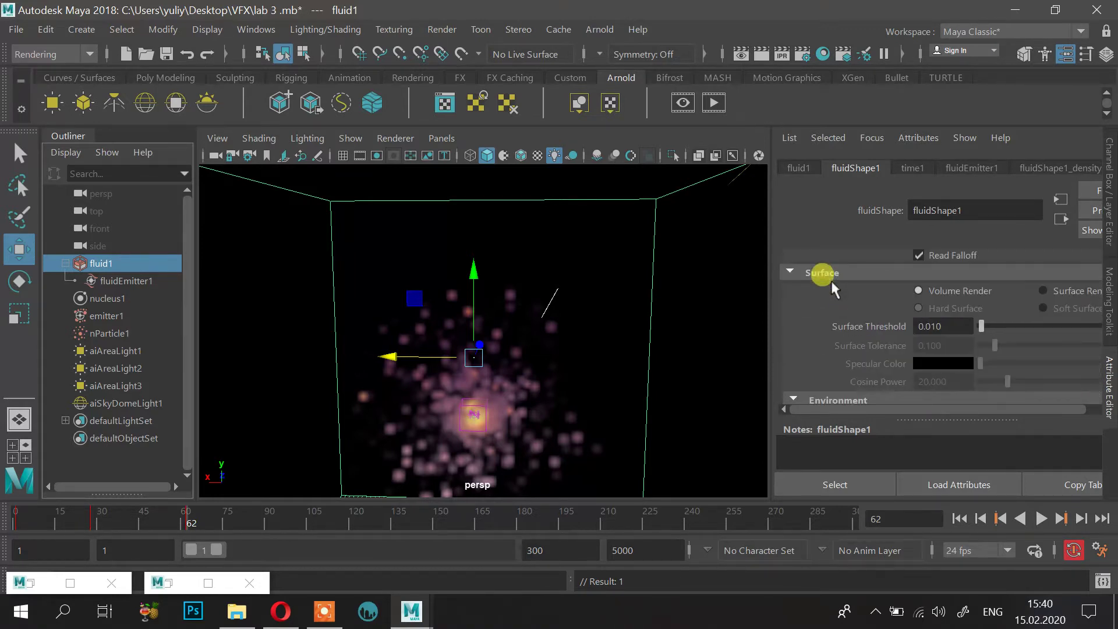
pyautogui.scroll(1, 832, 290)
pyautogui.click(829, 299)
pyautogui.scroll(2, 838, 302)
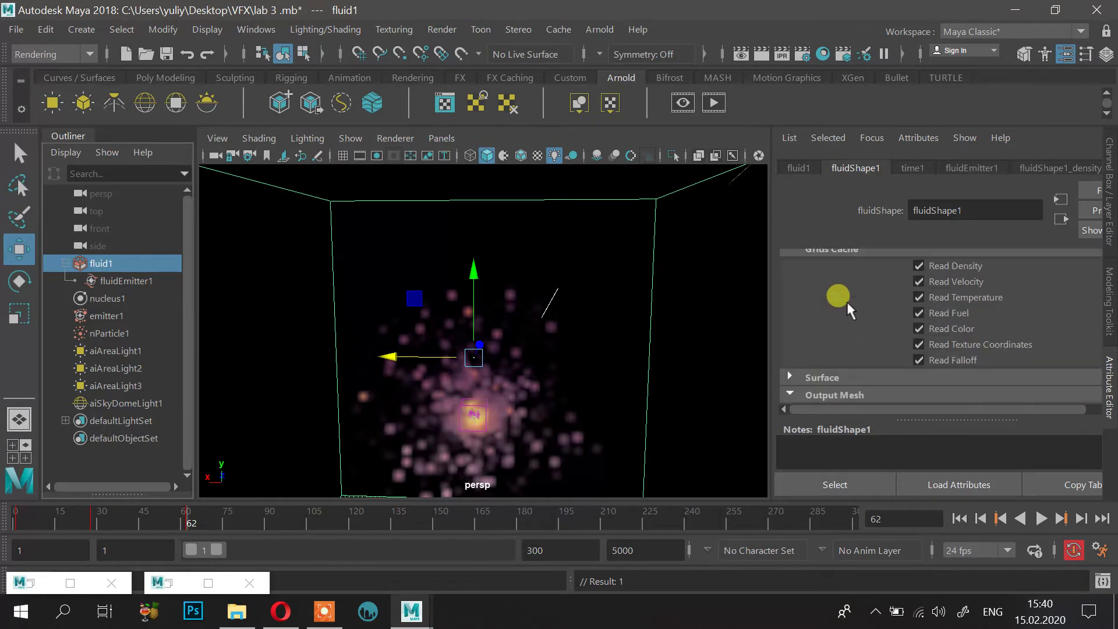
pyautogui.scroll(1, 846, 301)
pyautogui.click(844, 302)
pyautogui.scroll(-2, 849, 307)
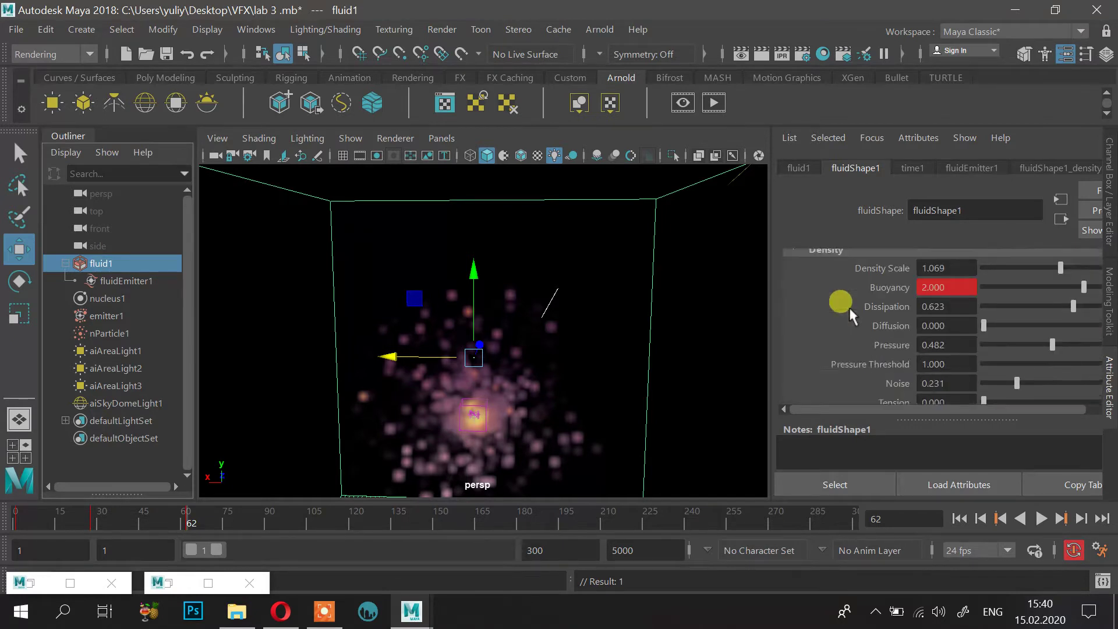
# Step: Expand the fluid's Turbulence attributes and set the turbulence Speed to 0.1
pyautogui.scroll(-4, 849, 307)
pyautogui.scroll(1, 865, 297)
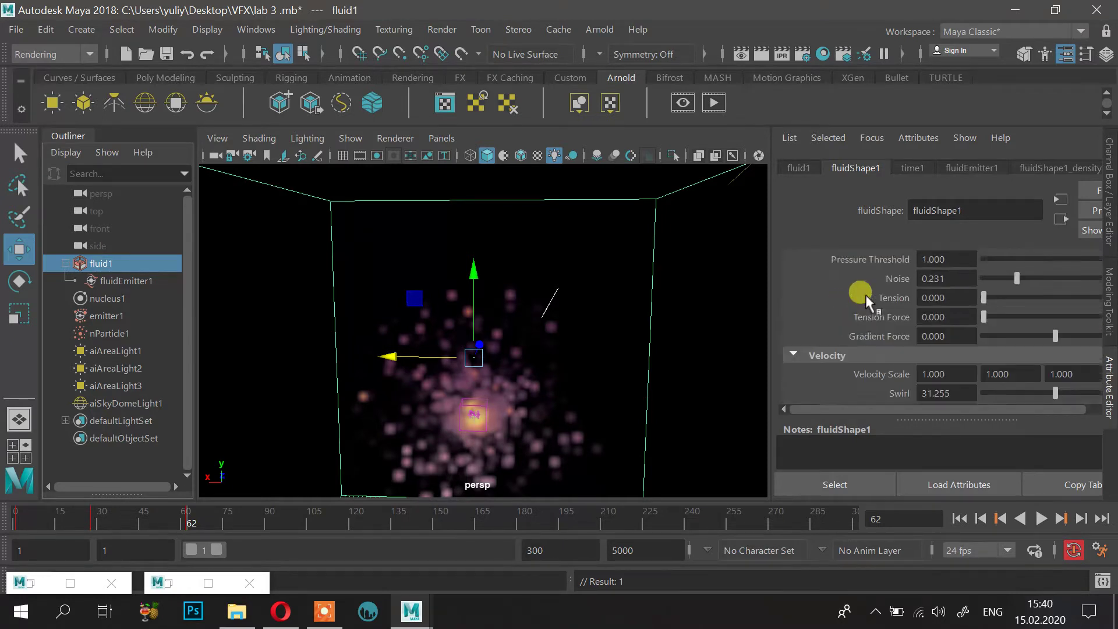
pyautogui.scroll(-3, 865, 294)
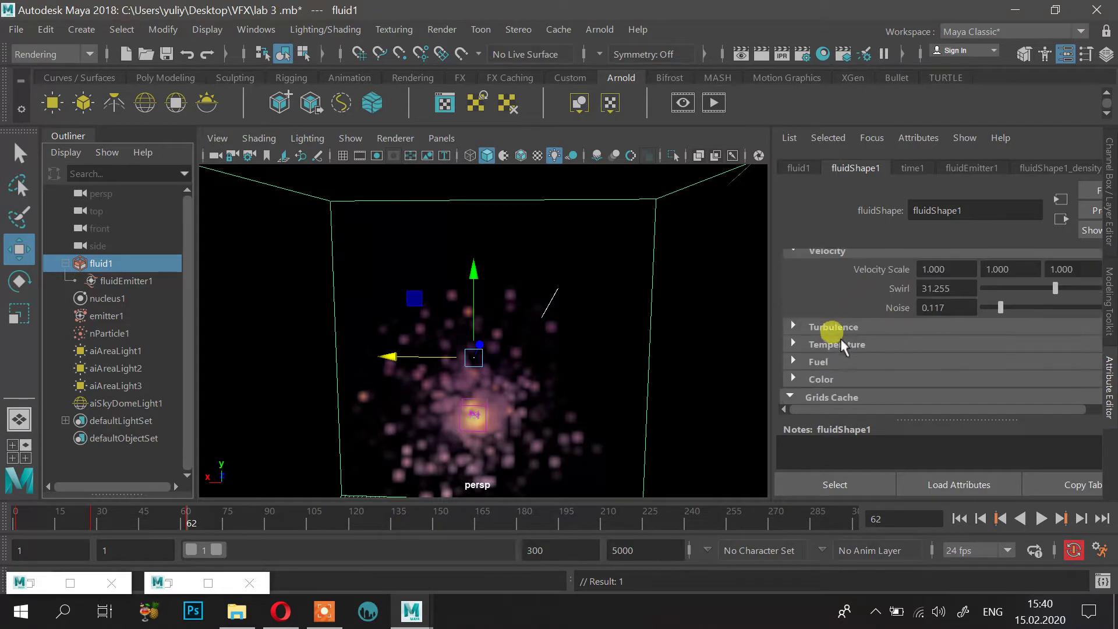
pyautogui.click(838, 326)
pyautogui.scroll(-1, 844, 320)
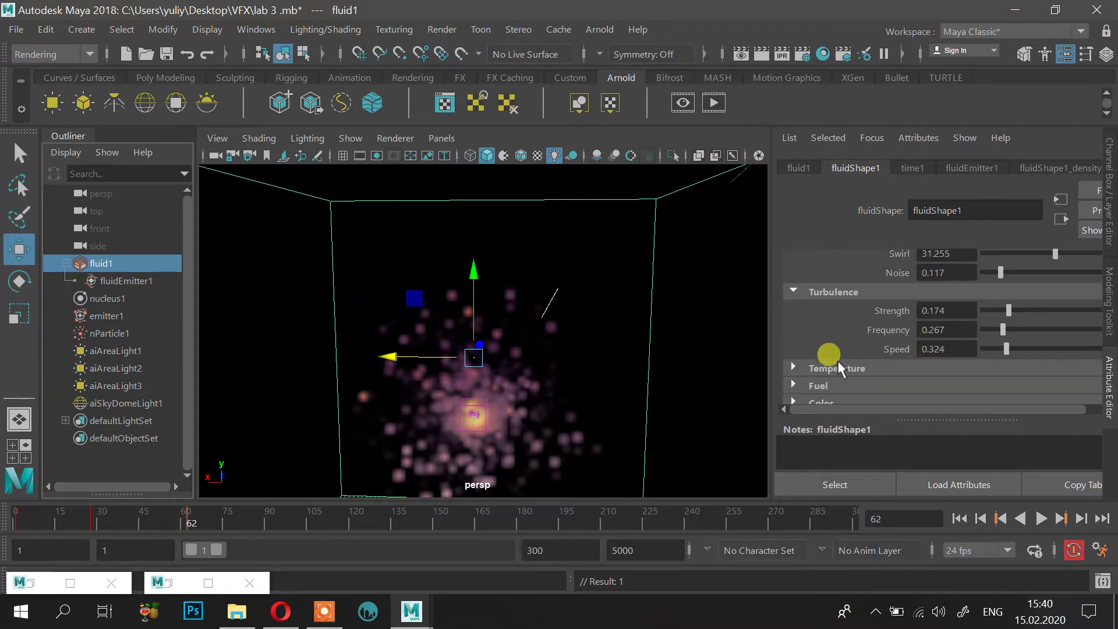
pyautogui.click(953, 349)
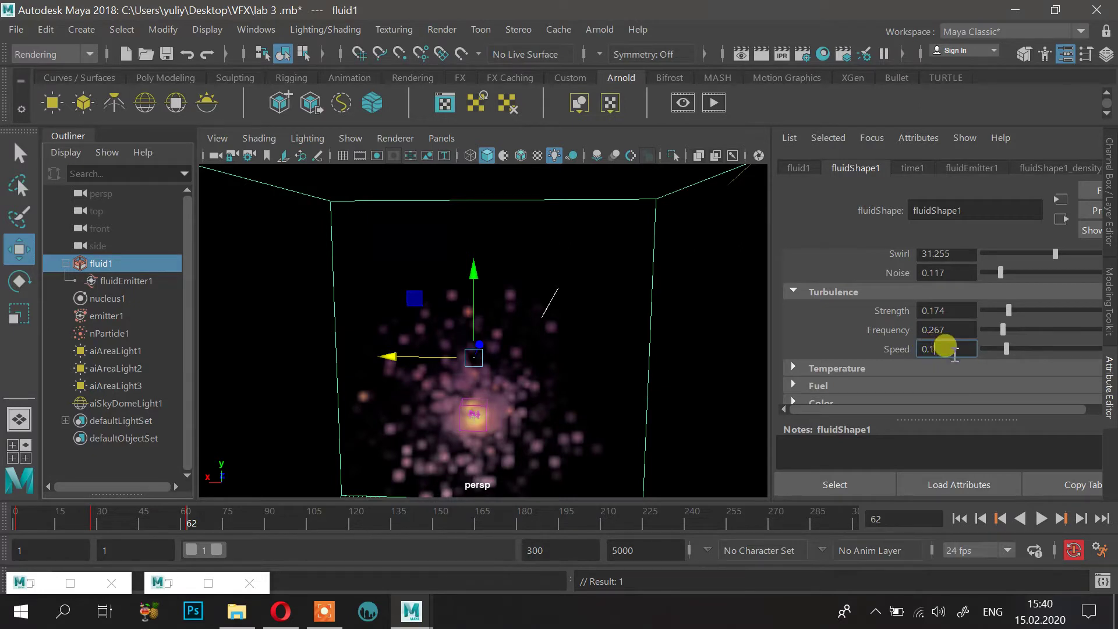
# Step: Check the fluid's Fuel and Temperature attributes and set the Temperature contents method to Off(zero)
pyautogui.click(834, 385)
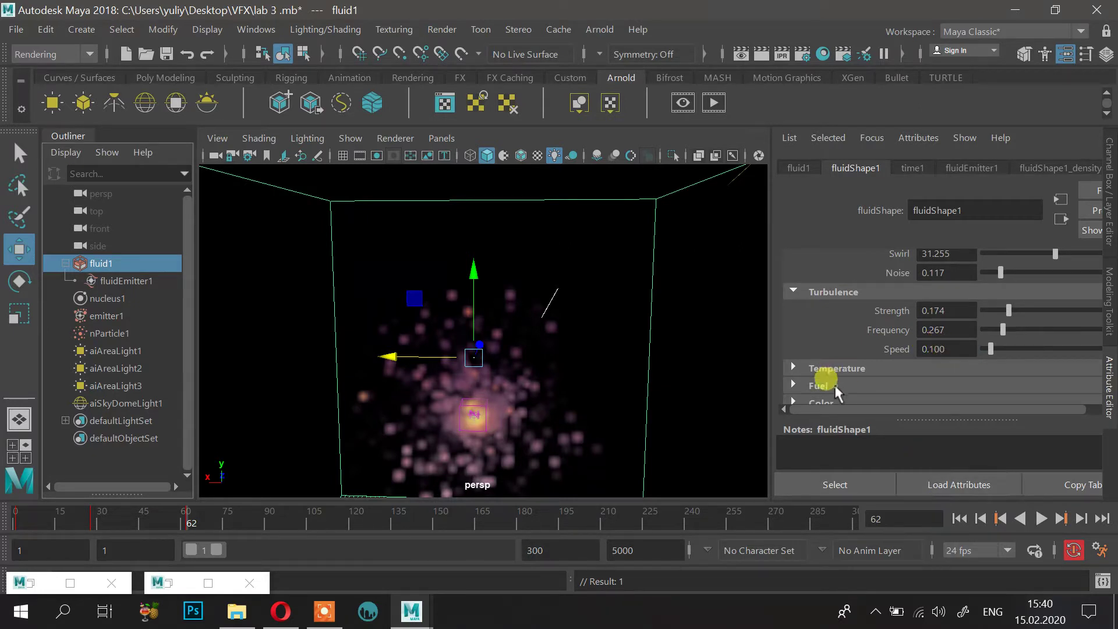
pyautogui.scroll(-2, 851, 357)
pyautogui.scroll(2, 850, 352)
pyautogui.scroll(-3, 841, 364)
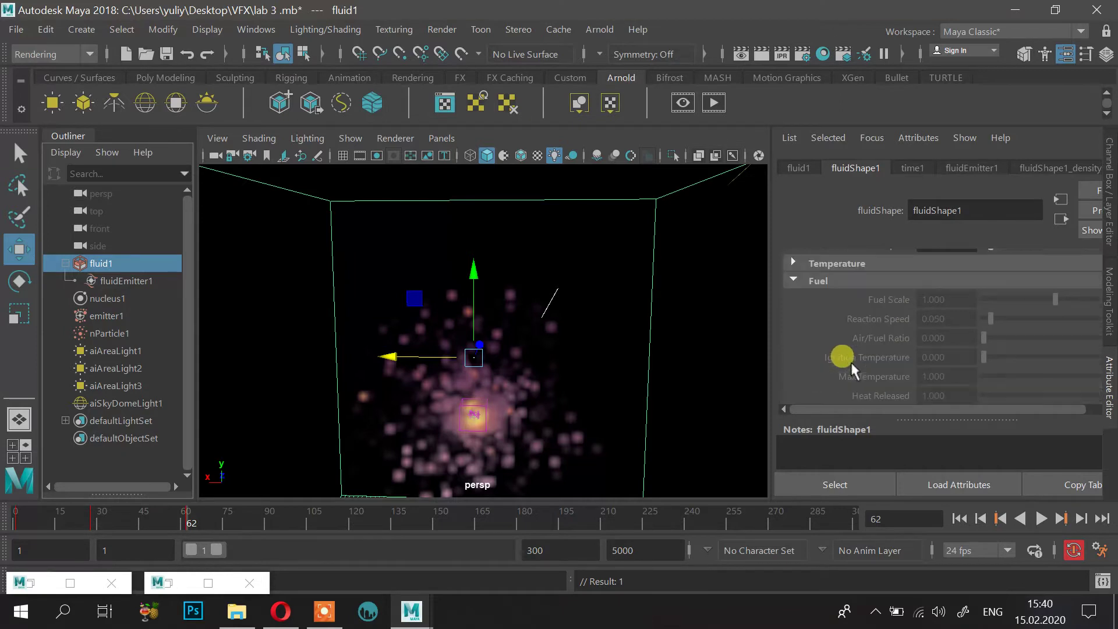
pyautogui.click(831, 263)
pyautogui.scroll(5, 840, 295)
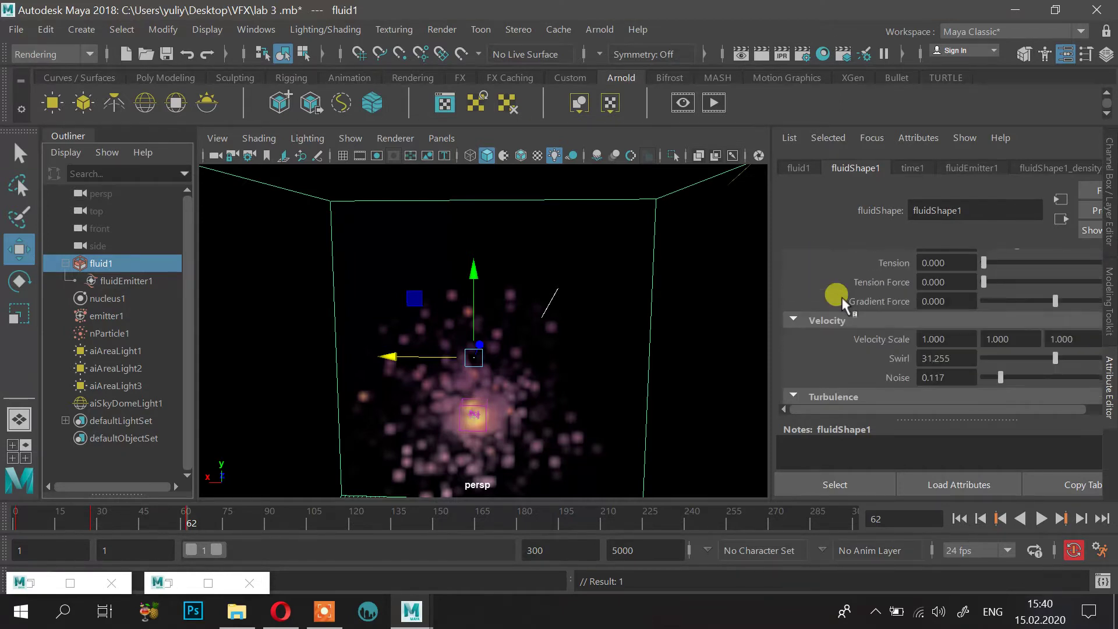
pyautogui.scroll(6, 850, 300)
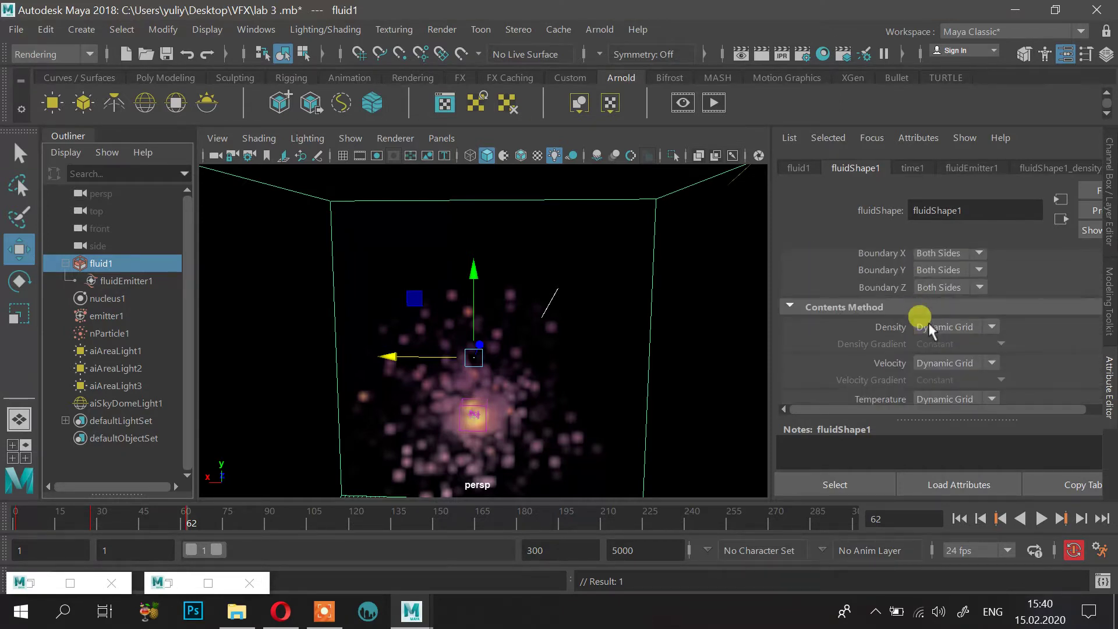
pyautogui.scroll(3, 944, 314)
pyautogui.scroll(-5, 944, 316)
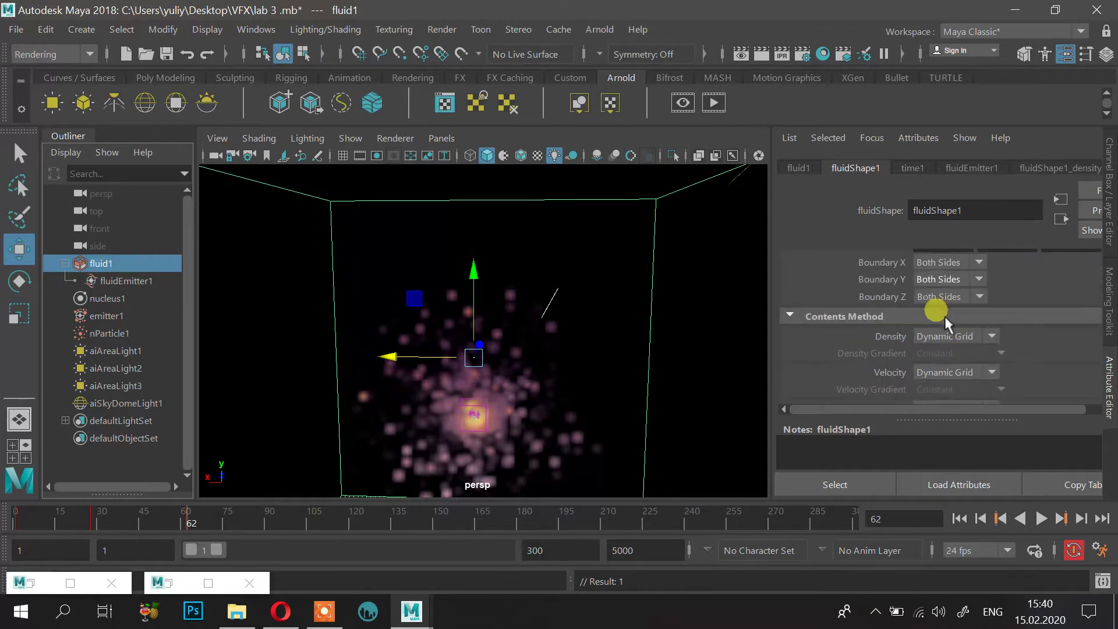
pyautogui.click(937, 334)
pyautogui.click(940, 357)
# Step: Play the simulation from frame 1, inspect the smoke plume from near and far, and stop shortly after frame 70
pyautogui.click(959, 518)
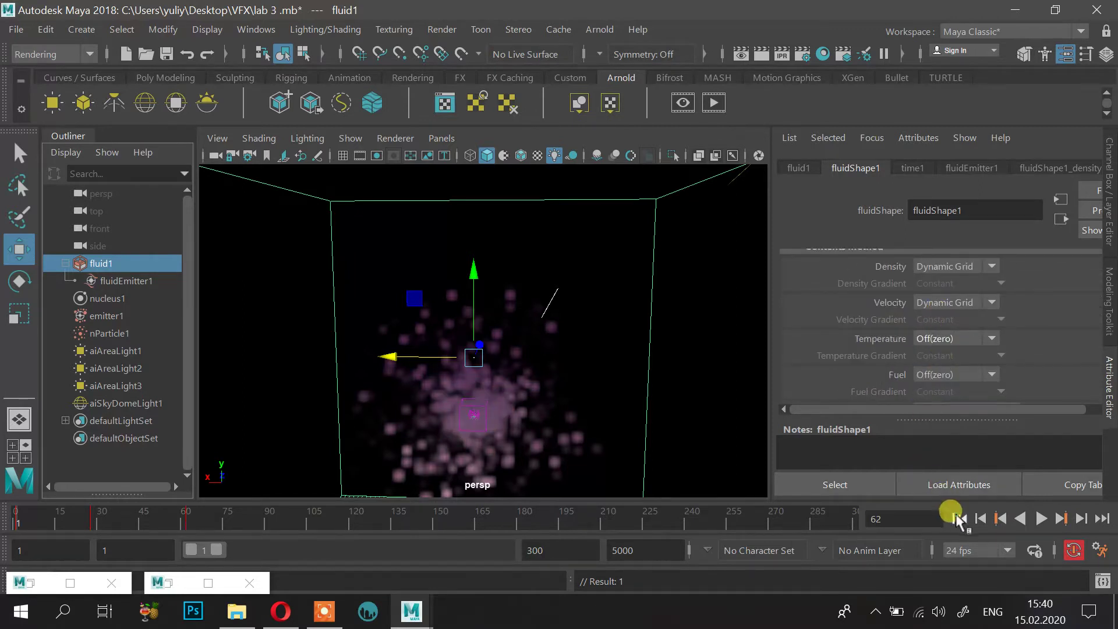
pyautogui.click(1038, 518)
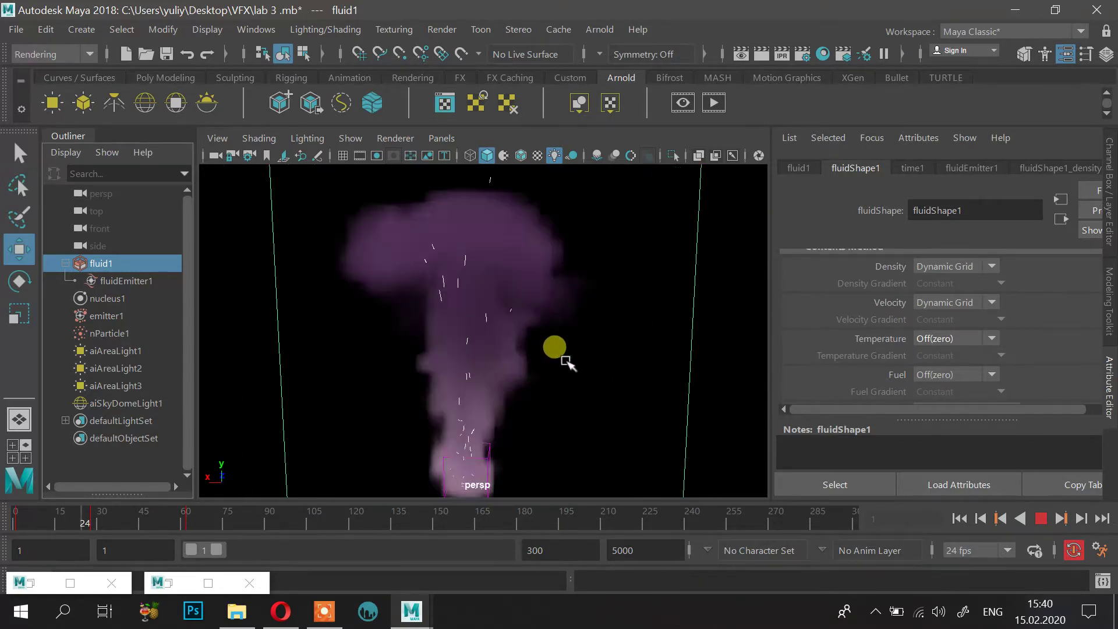
pyautogui.scroll(-5, 550, 377)
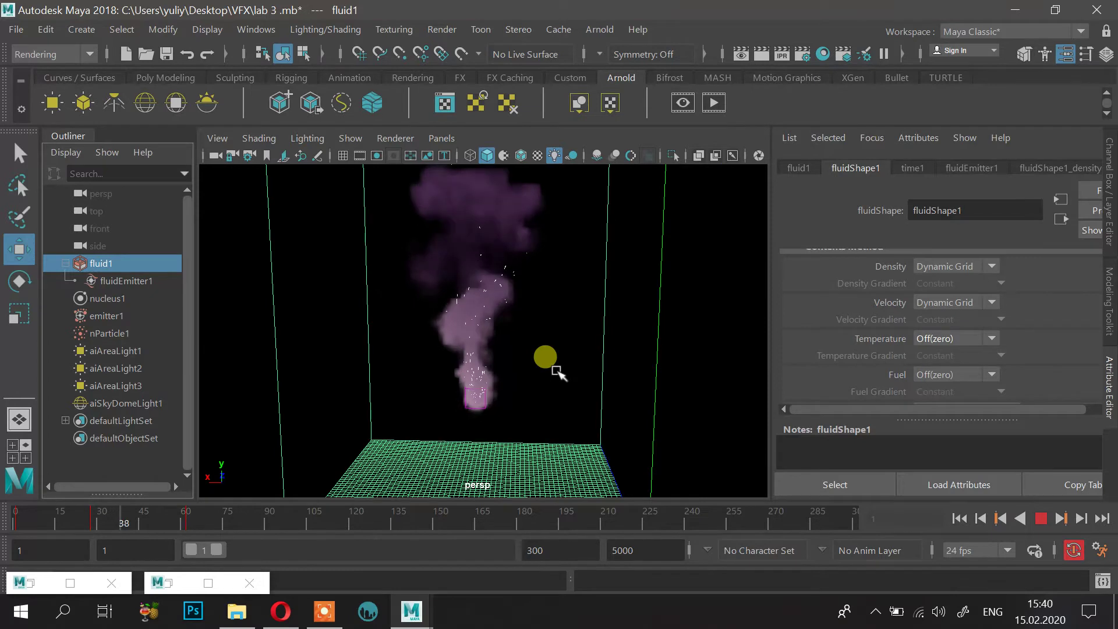
pyautogui.scroll(2, 557, 372)
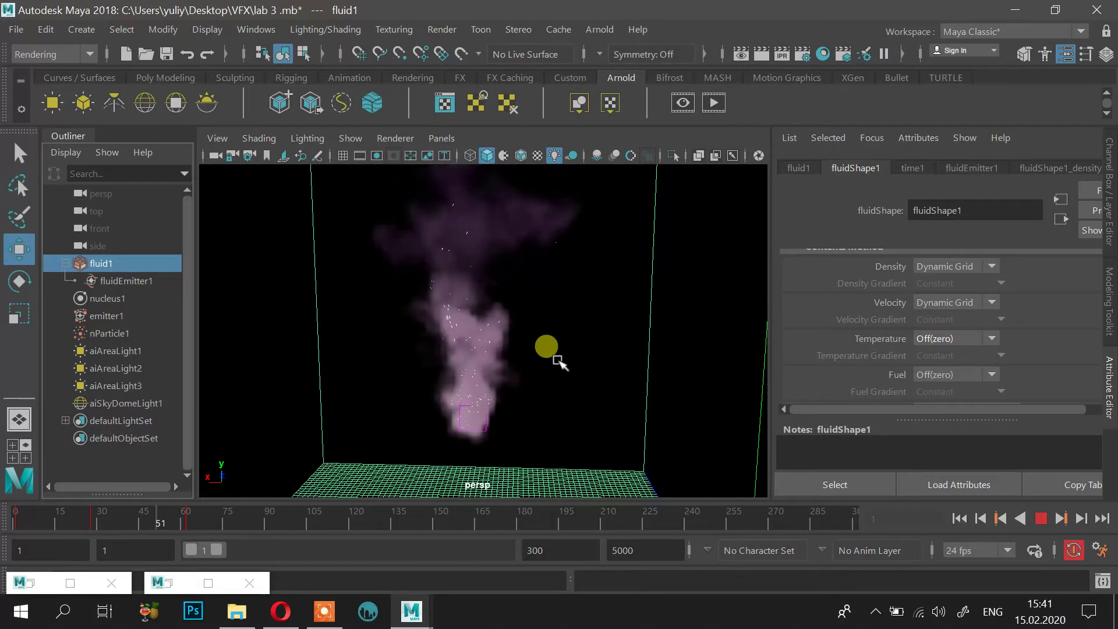
pyautogui.scroll(2, 557, 364)
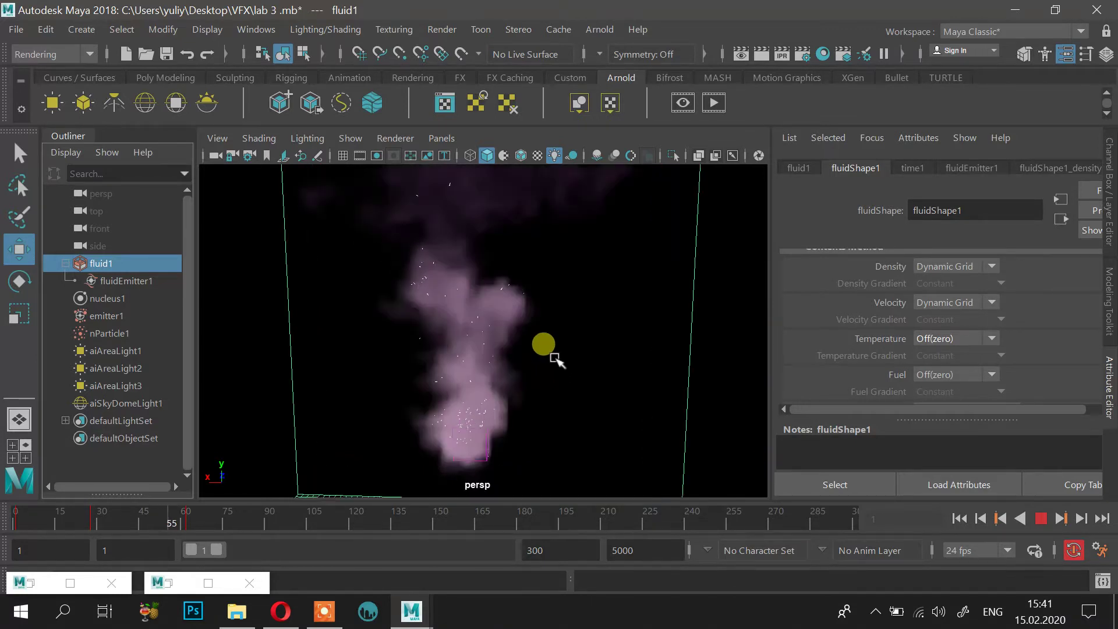
pyautogui.scroll(2, 557, 369)
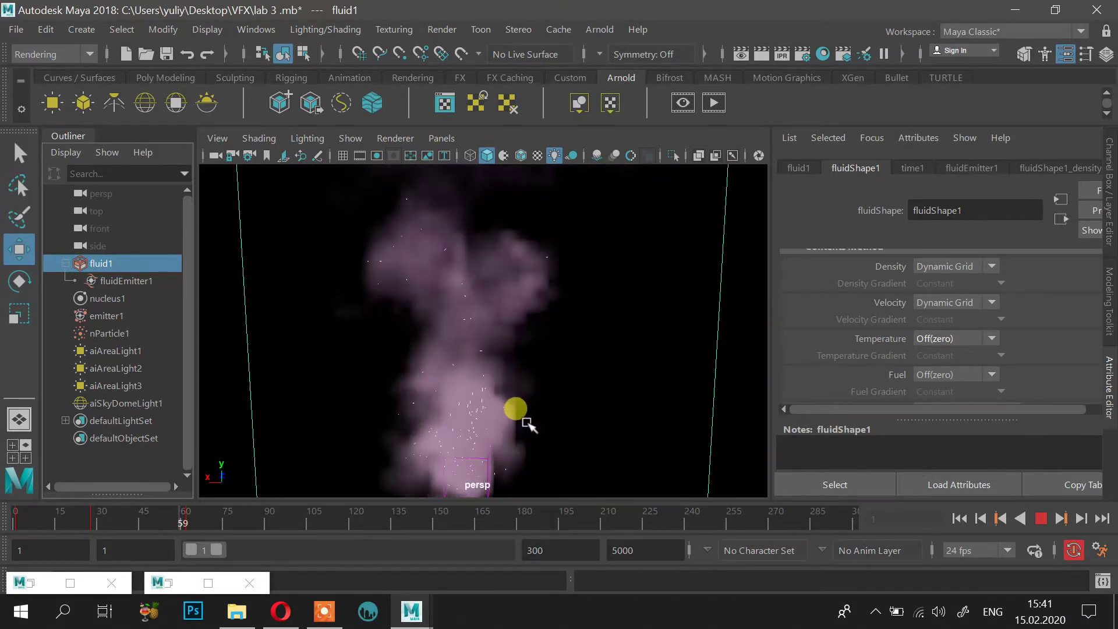
pyautogui.scroll(-3, 534, 393)
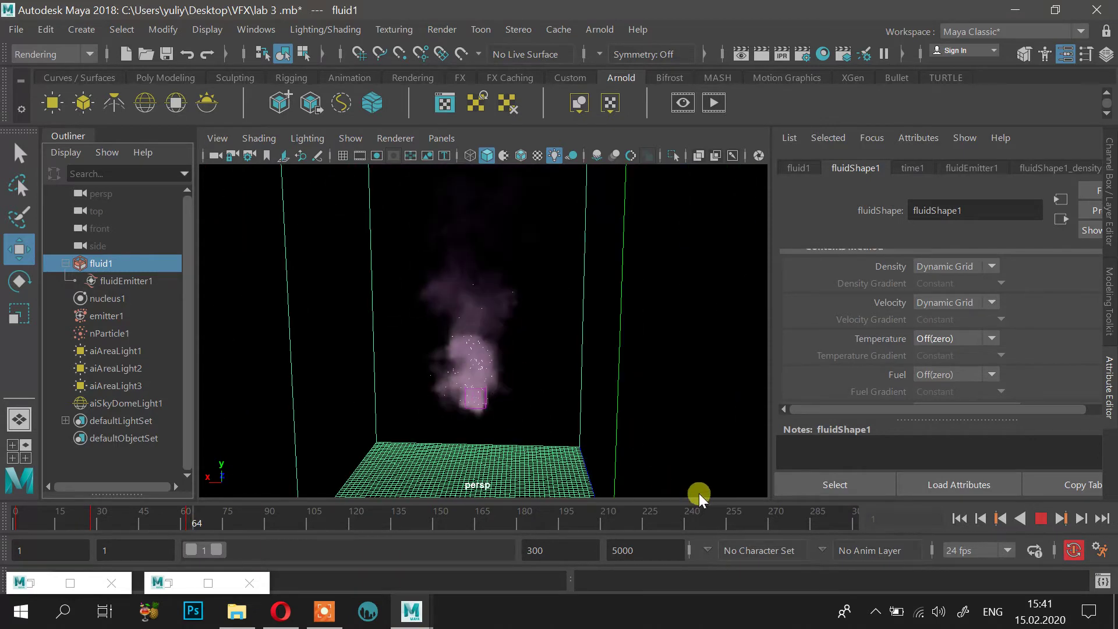
pyautogui.click(1041, 518)
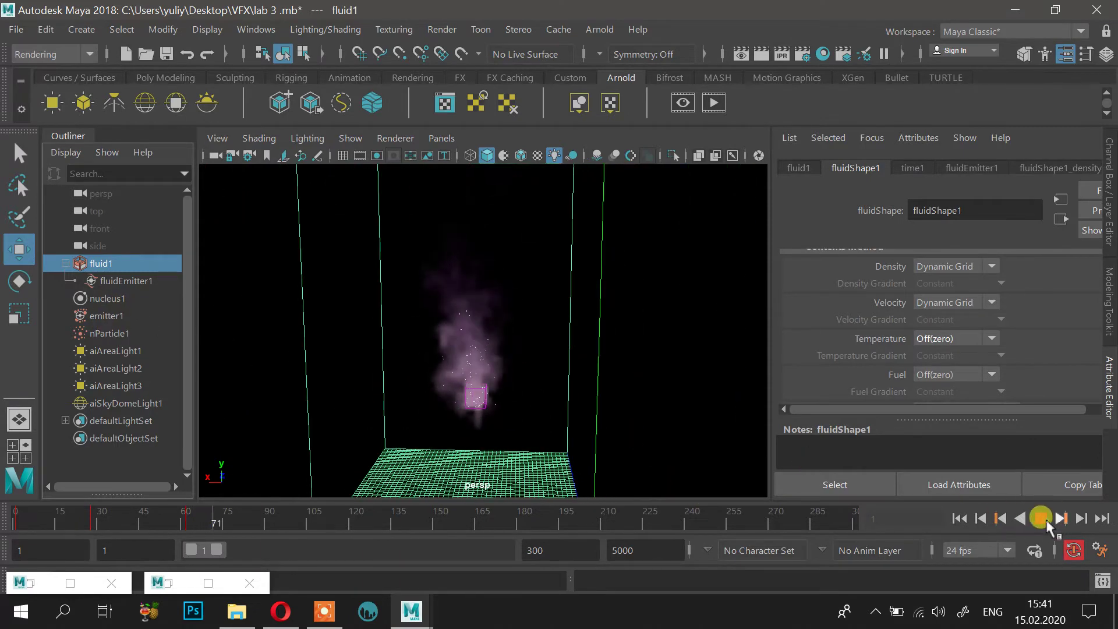
# Step: Show nParticle1's emitter attributes, move to frame 75 and set a key on Rate (Particles/Sec) at 100
pyautogui.click(125, 333)
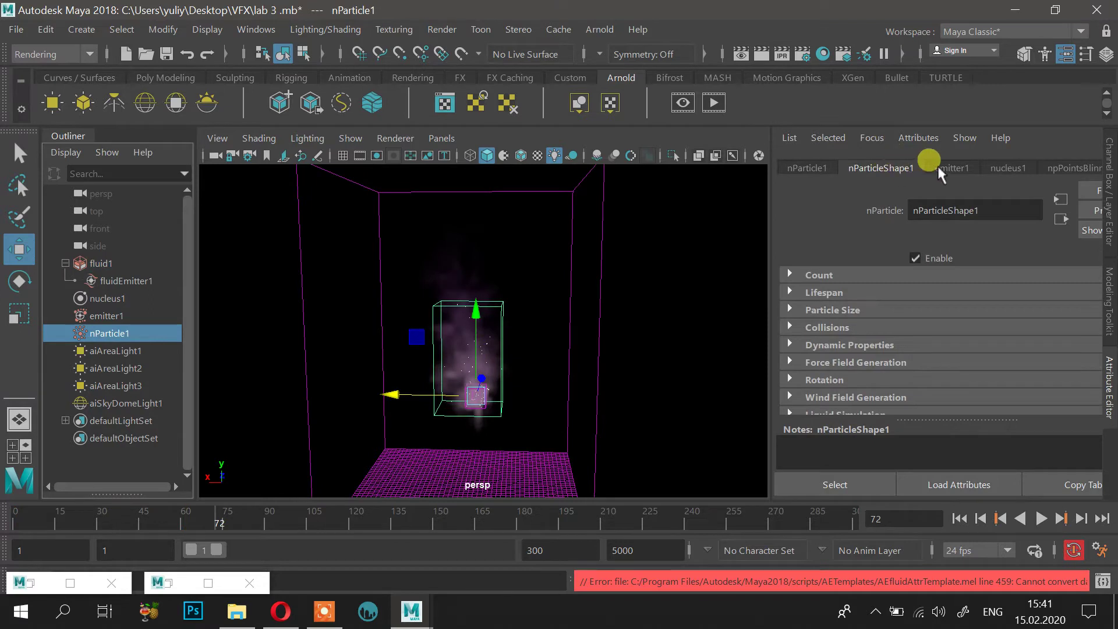
pyautogui.click(938, 169)
pyautogui.scroll(-3, 920, 314)
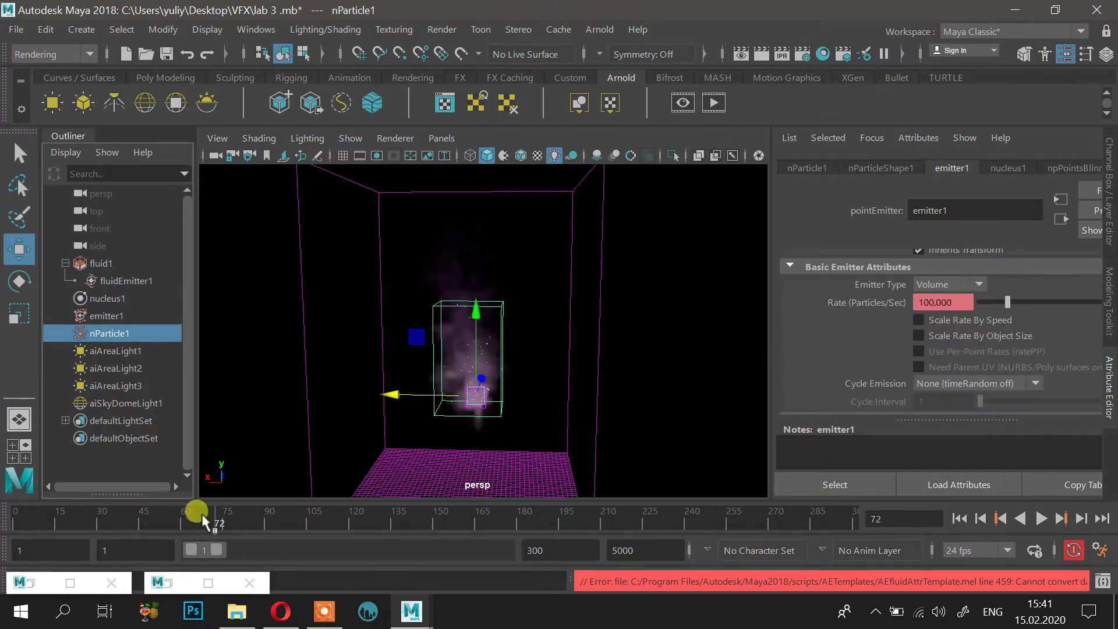
pyautogui.moveTo(226, 516)
pyautogui.mouseDown()
pyautogui.moveTo(288, 516)
pyautogui.moveTo(227, 522)
pyautogui.mouseUp()
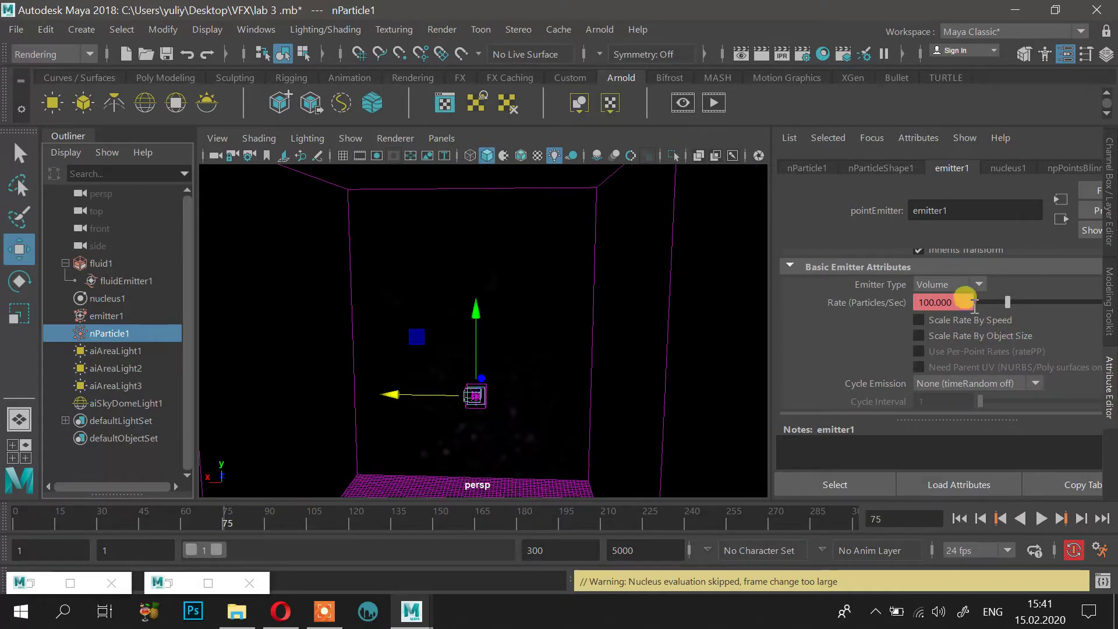
pyautogui.rightClick(894, 297)
pyautogui.click(911, 322)
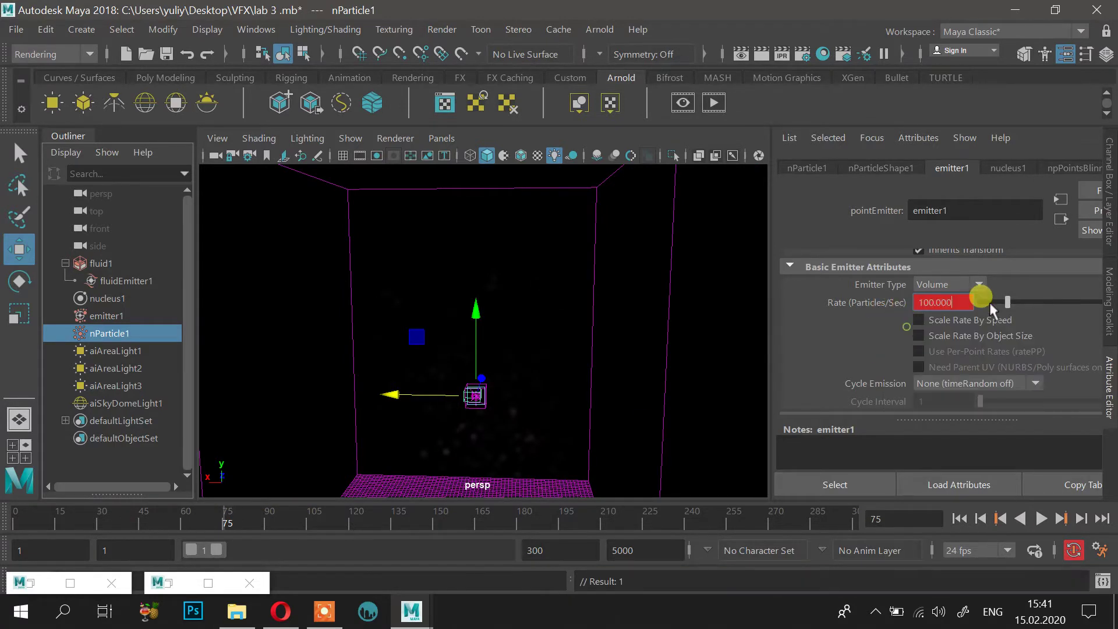
# Step: Move to frame 82 and set a key on the emitter's Rate (Particles/Sec) at 0
pyautogui.moveTo(232, 522); pyautogui.dragTo(247, 522)
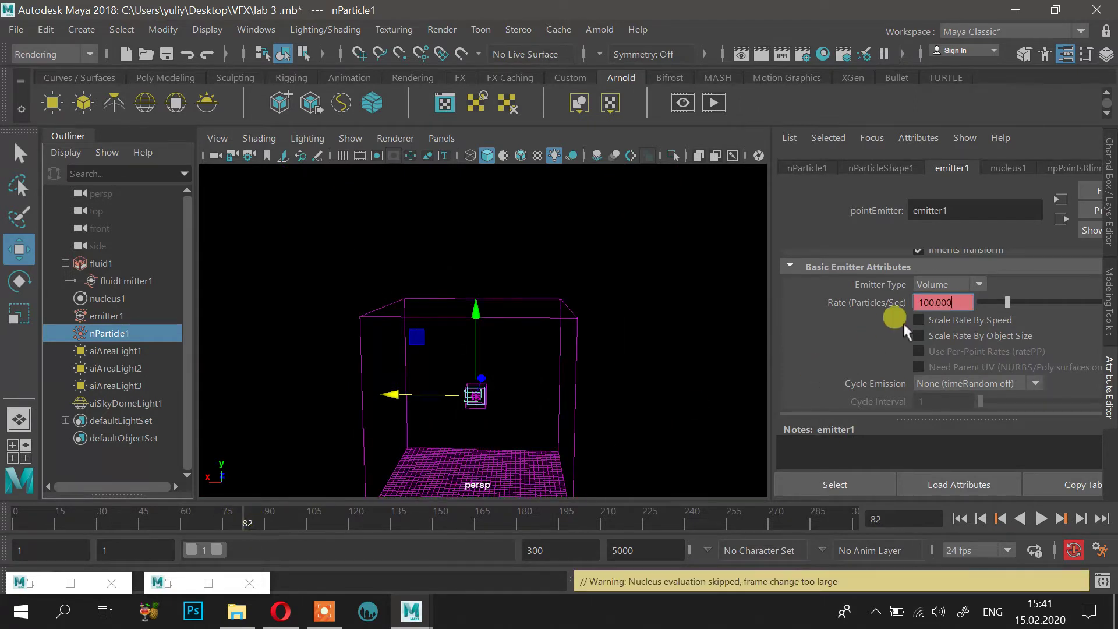
# Step: Play the simulation from the first frame, watch the smoke through the keyed emission changes, and stop at frame 135
pyautogui.click(957, 518)
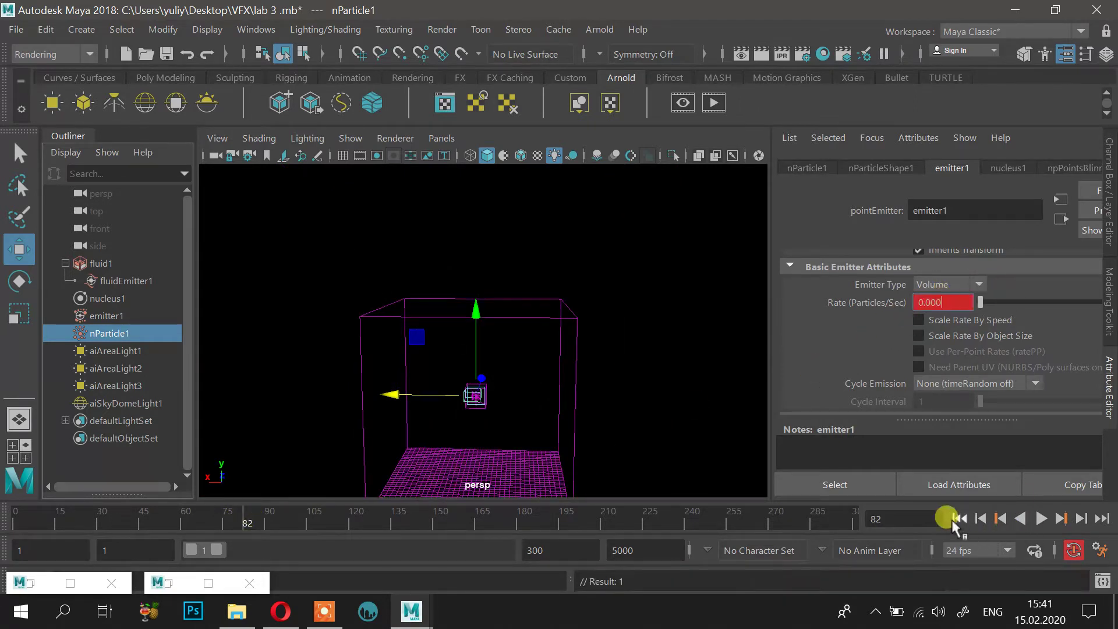
pyautogui.click(1039, 518)
pyautogui.scroll(8, 675, 322)
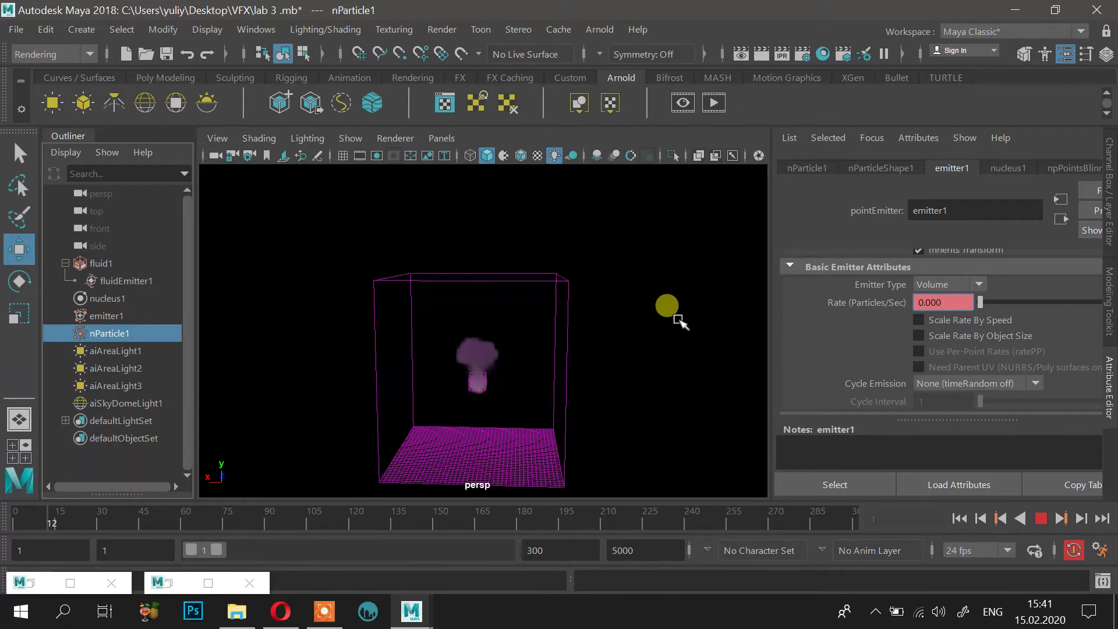
pyautogui.scroll(10, 676, 297)
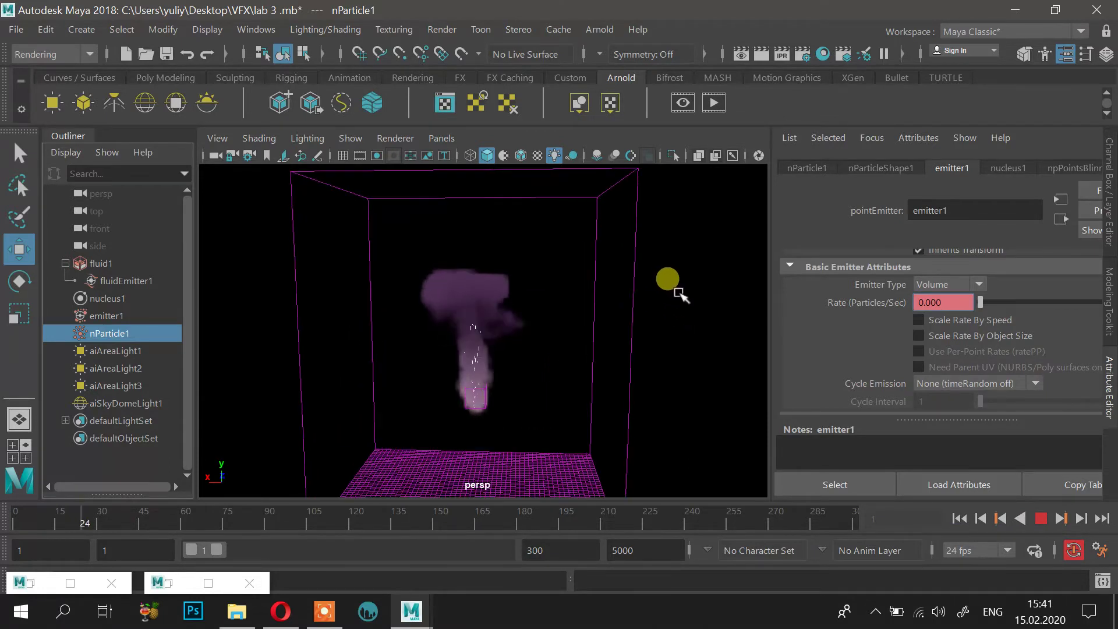
pyautogui.scroll(8, 675, 294)
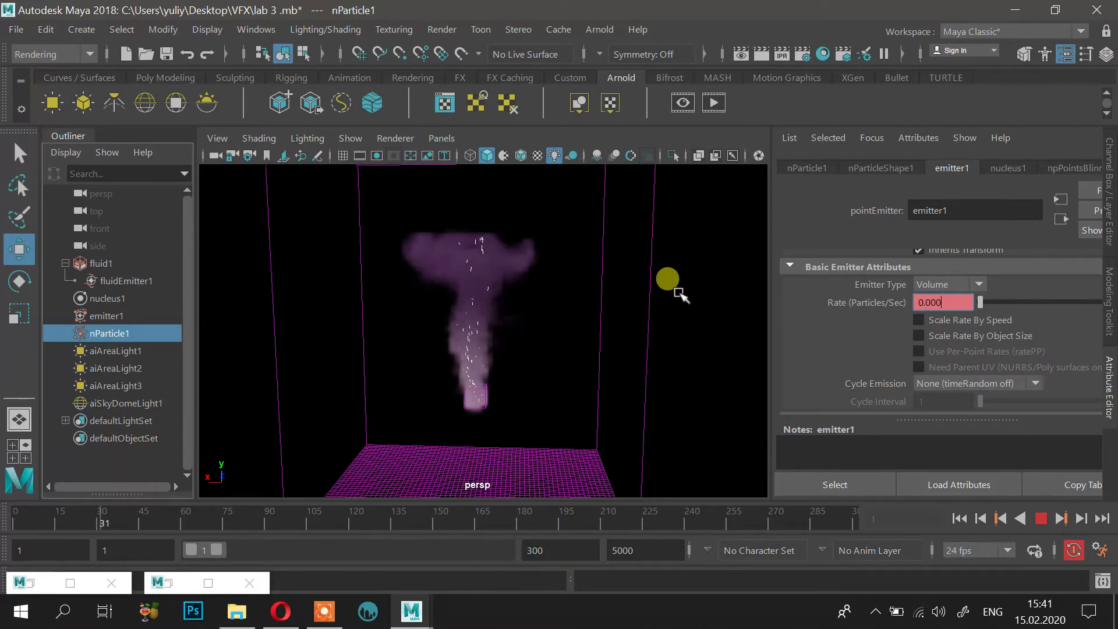
pyautogui.scroll(4, 676, 291)
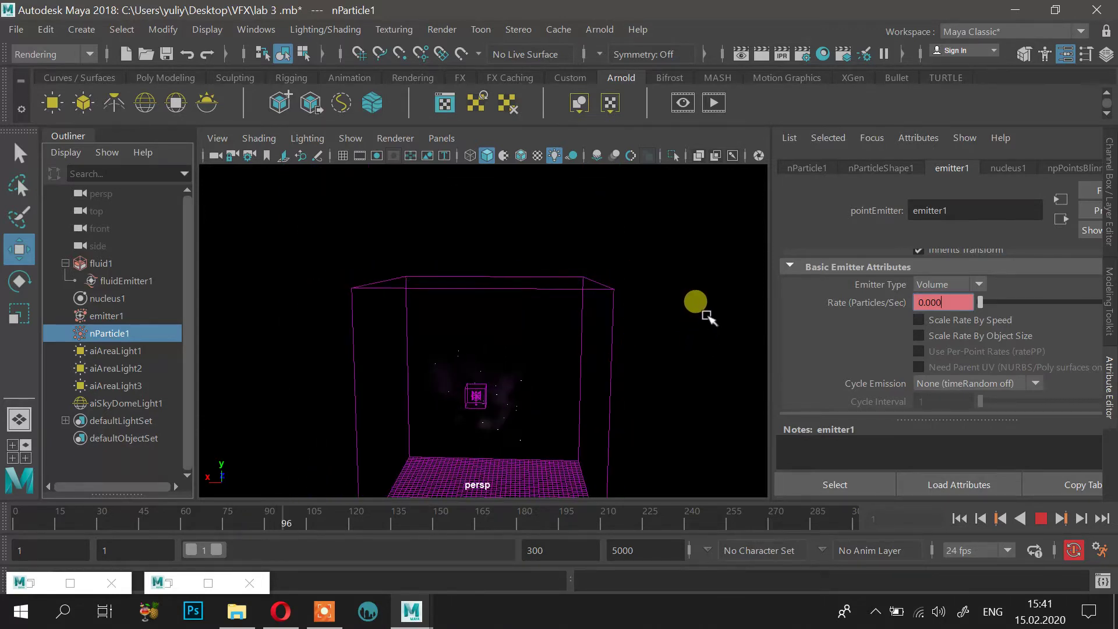
pyautogui.click(1040, 518)
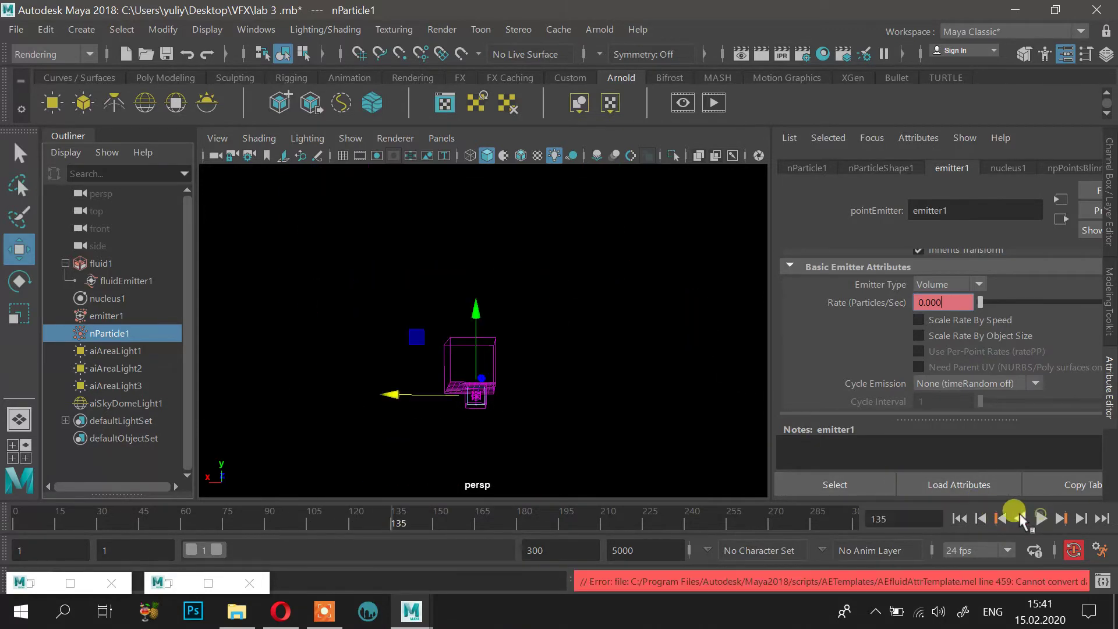
# Step: Return to frame 1, reframe the fluid container, replay the simulation and stop it at frame 30
pyautogui.keyDown('alt'); pyautogui.moveTo(428, 361); pyautogui.dragTo(420, 458); pyautogui.keyUp('alt')
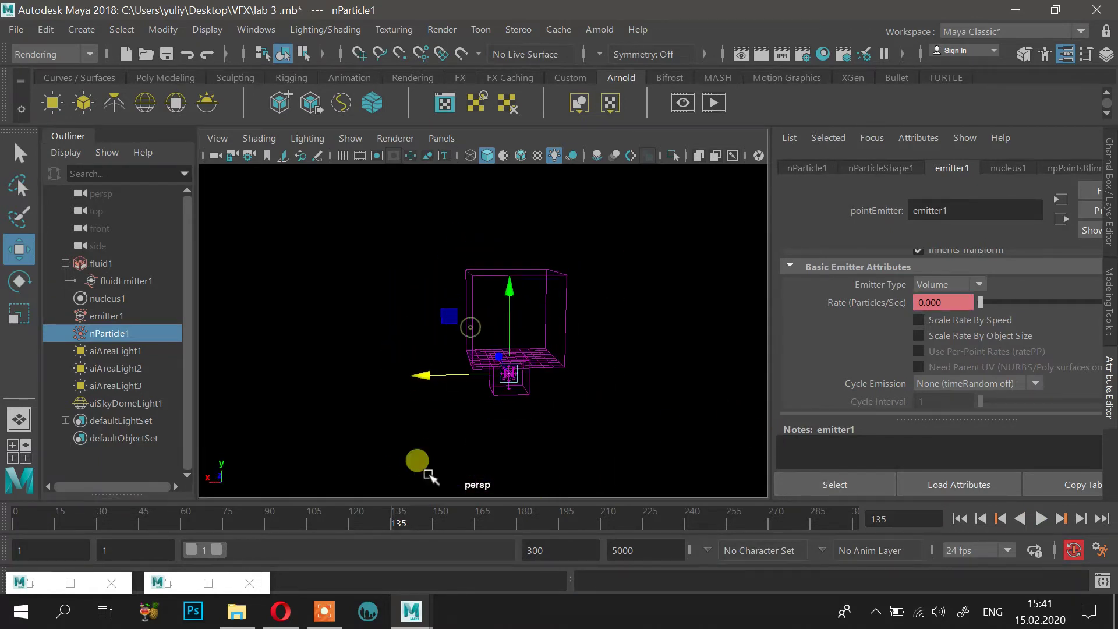
pyautogui.click(398, 518)
pyautogui.click(980, 518)
pyautogui.click(959, 518)
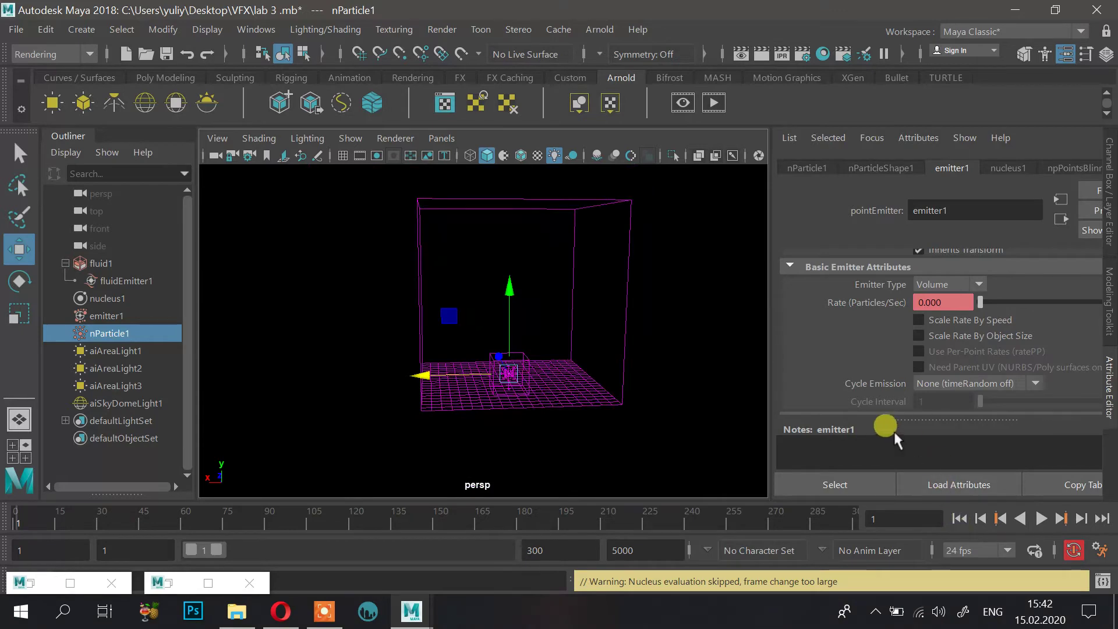
pyautogui.keyDown('alt'); pyautogui.moveTo(553, 270); pyautogui.dragTo(542, 355); pyautogui.keyUp('alt')
pyautogui.click(1041, 518)
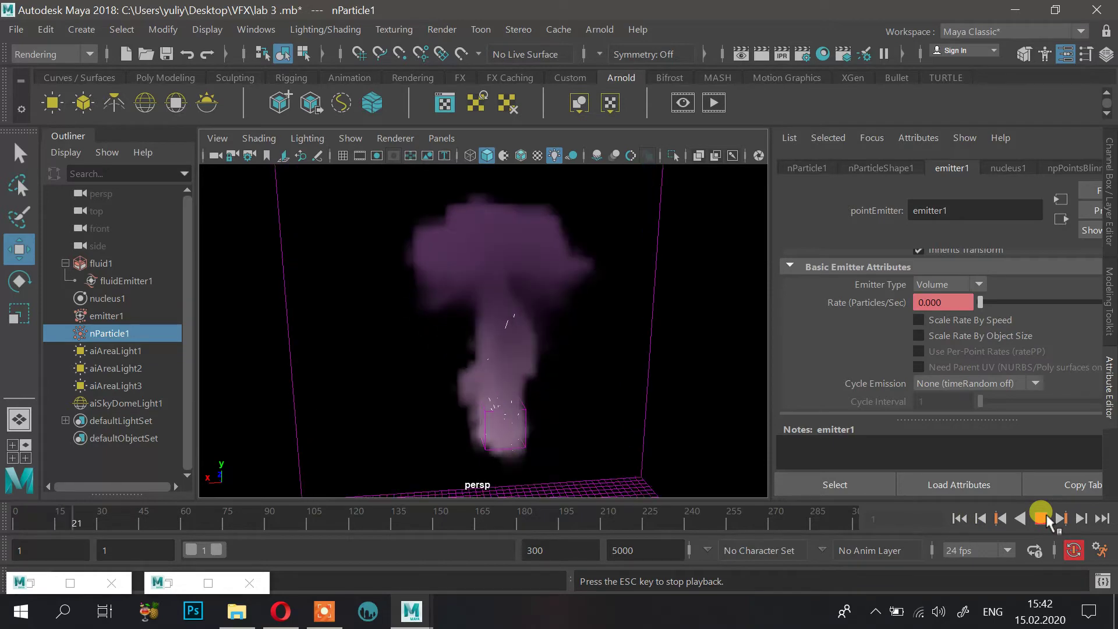
pyautogui.click(1041, 518)
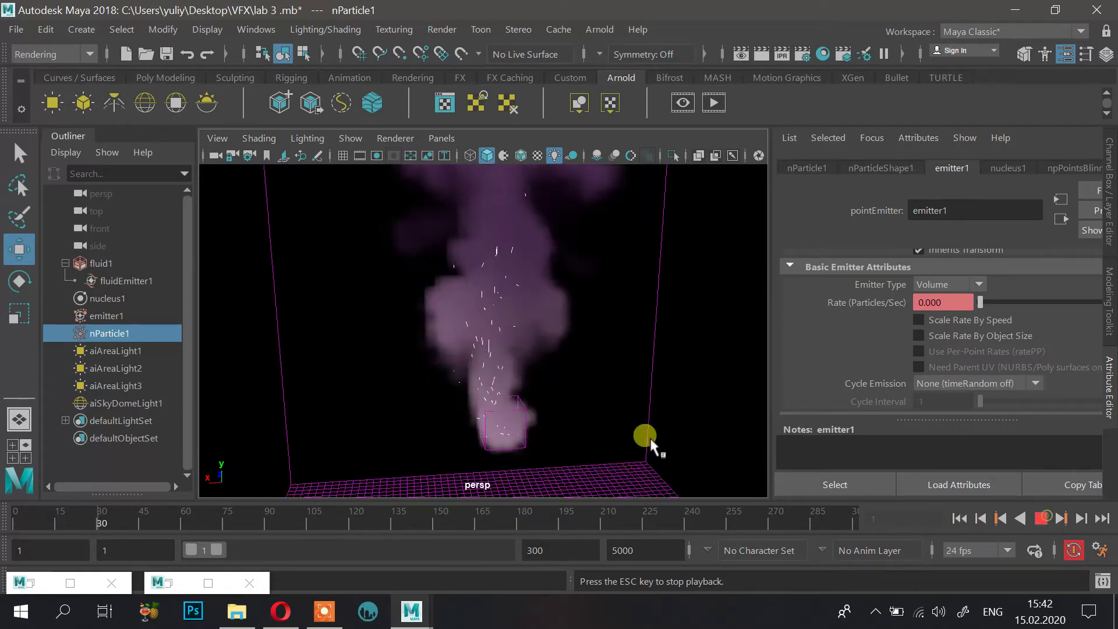
# Step: Render frame 30 of the smoke plume with Arnold, inspect the result, keep the image and minimize the Render View
pyautogui.keyDown('alt'); pyautogui.moveTo(643, 439); pyautogui.dragTo(571, 414); pyautogui.keyUp('alt')
pyautogui.click(785, 53)
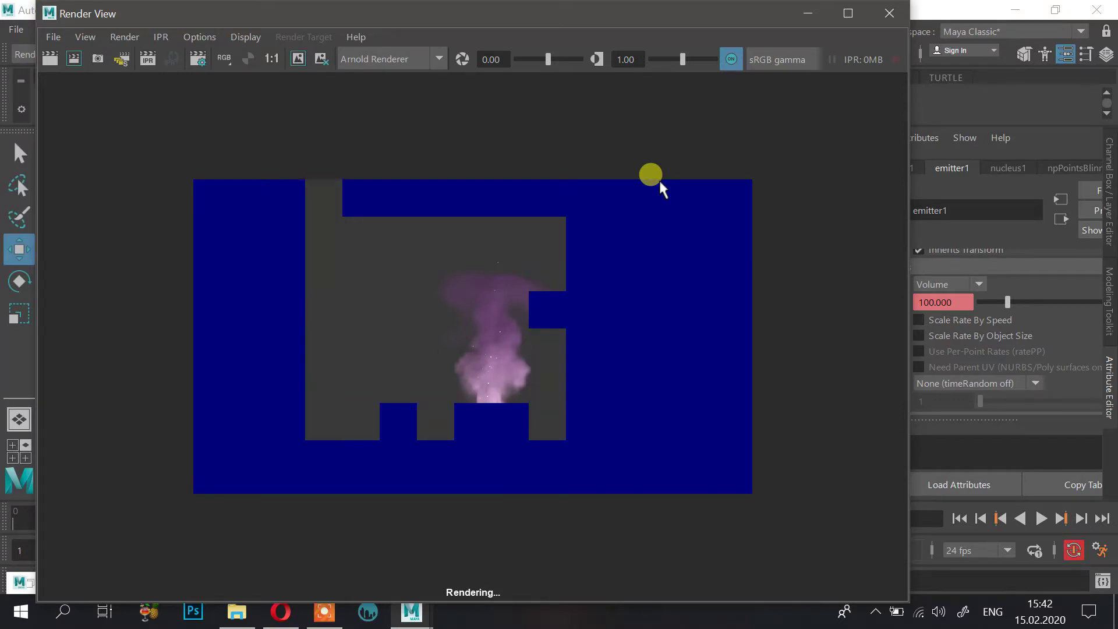
pyautogui.click(876, 612)
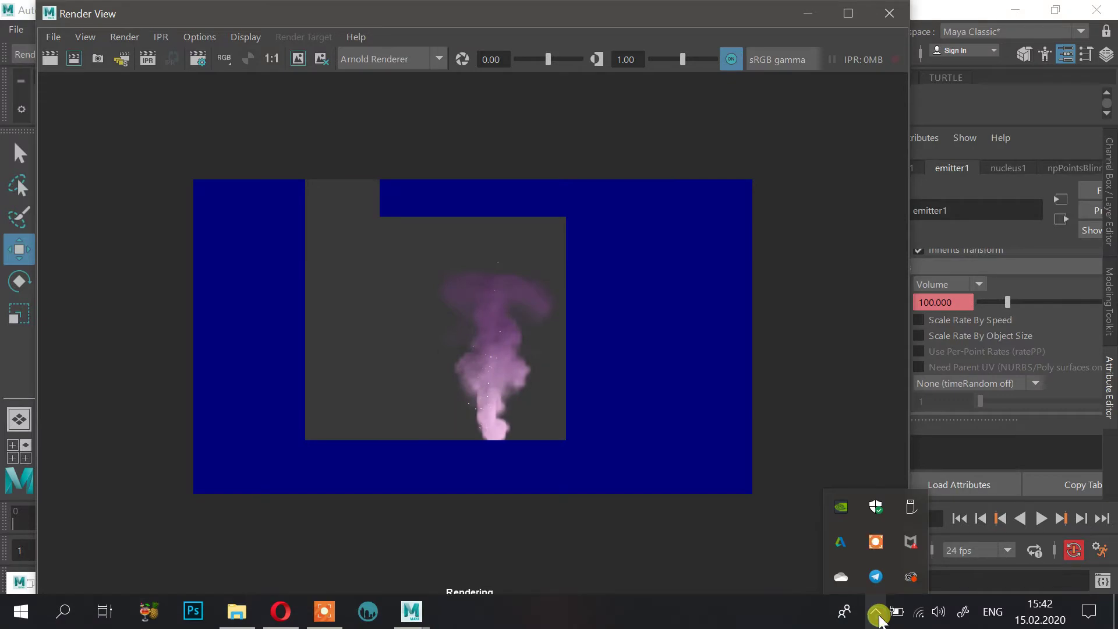
pyautogui.click(876, 612)
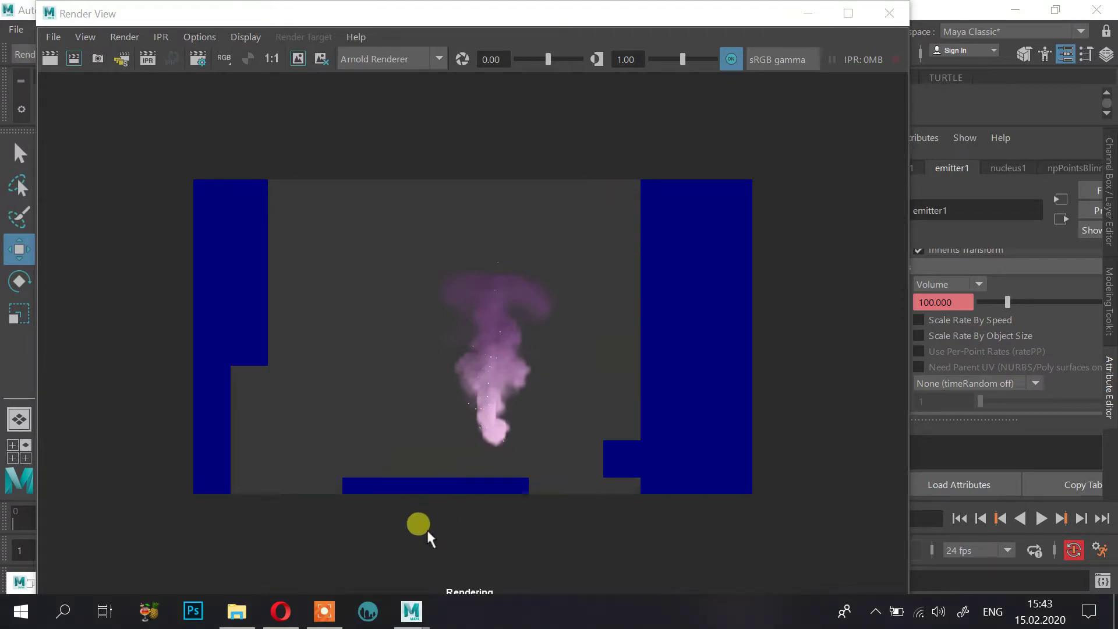
pyautogui.scroll(1, 421, 529)
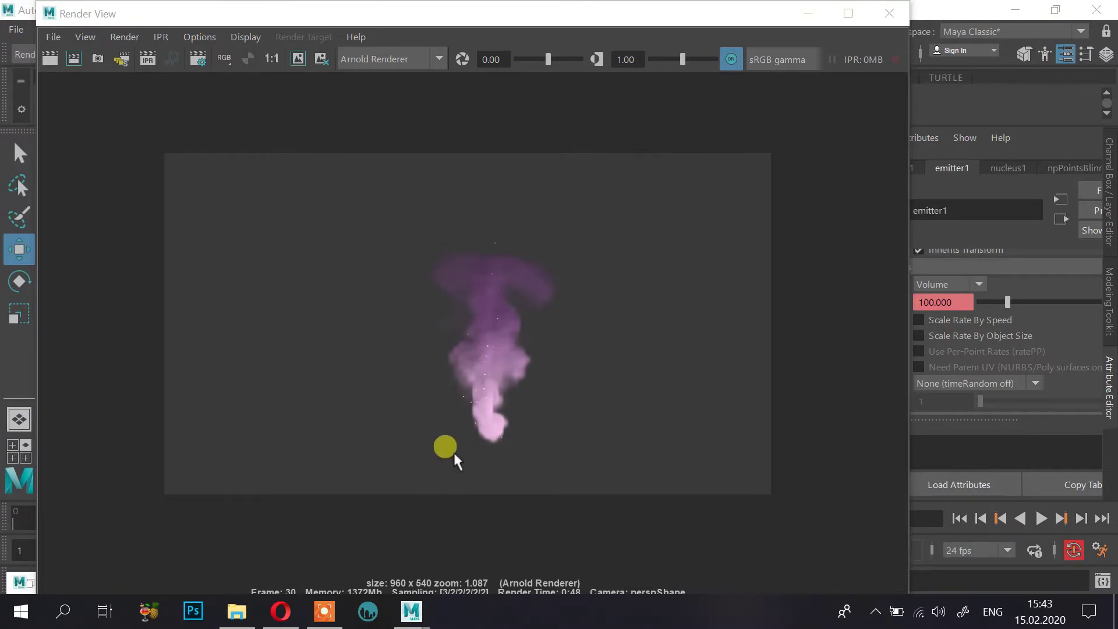
pyautogui.scroll(1, 453, 451)
pyautogui.scroll(3, 529, 411)
pyautogui.scroll(-3, 532, 410)
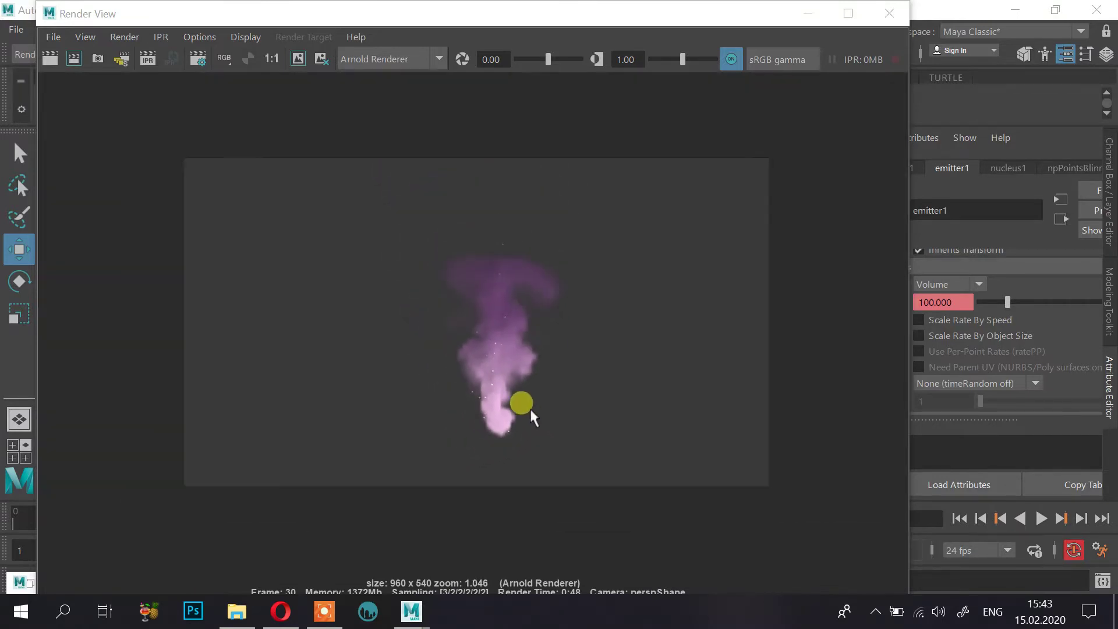
pyautogui.click(297, 58)
pyautogui.click(808, 13)
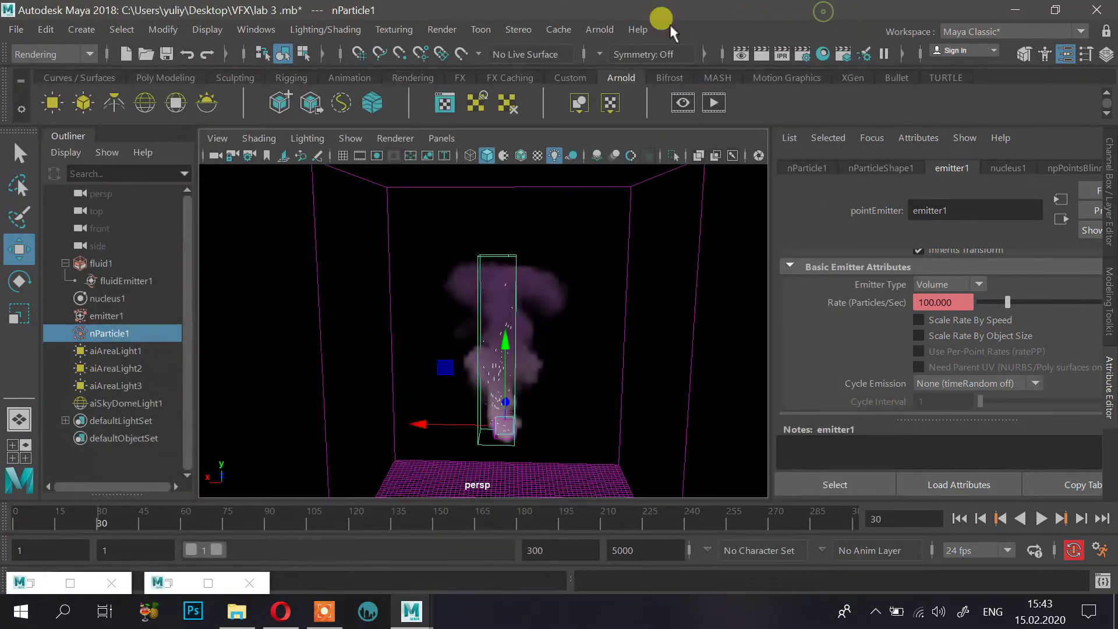
# Step: Look through the Arnold commands and the available Arnold utilities
pyautogui.click(599, 29)
pyautogui.moveTo(609, 106)
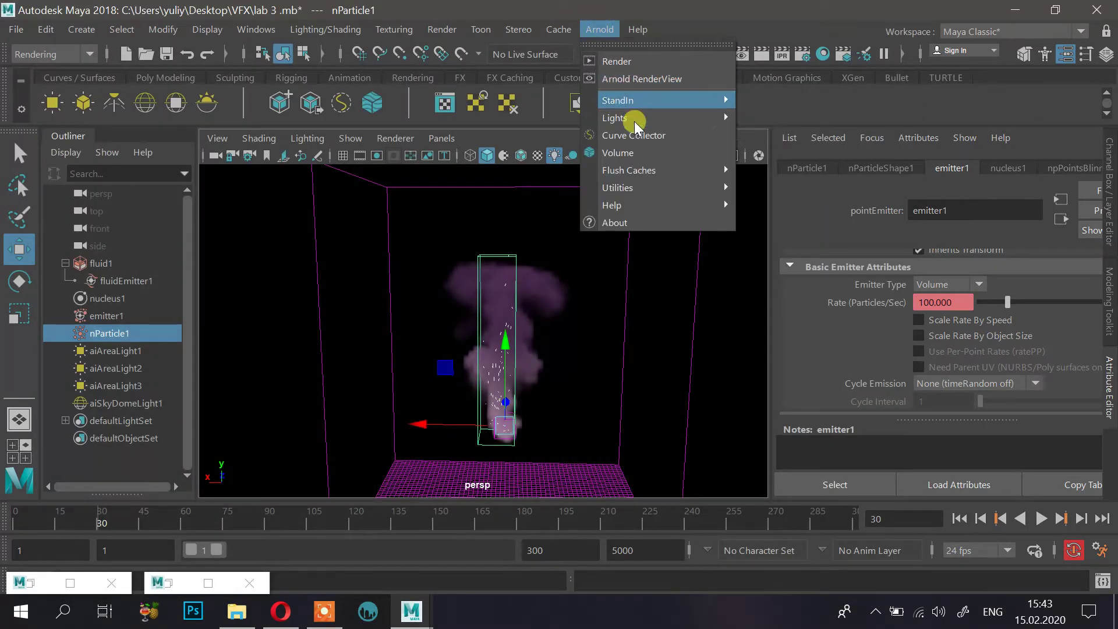
pyautogui.moveTo(652, 188)
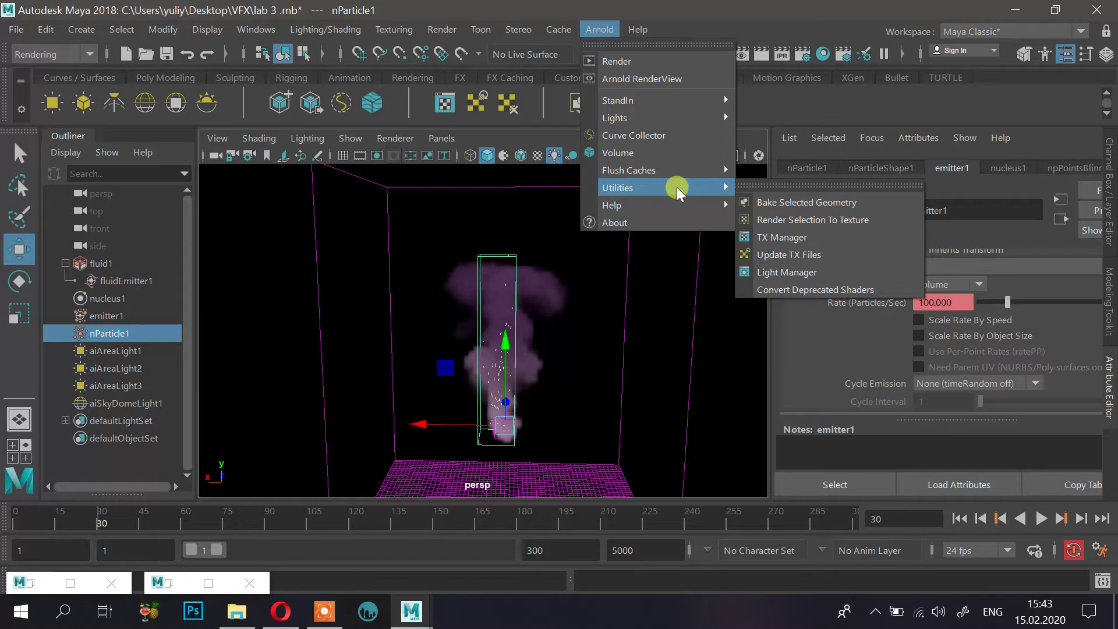
# Step: Set the playback range to end at frame 120 and return to the first frame
pyautogui.click(442, 29)
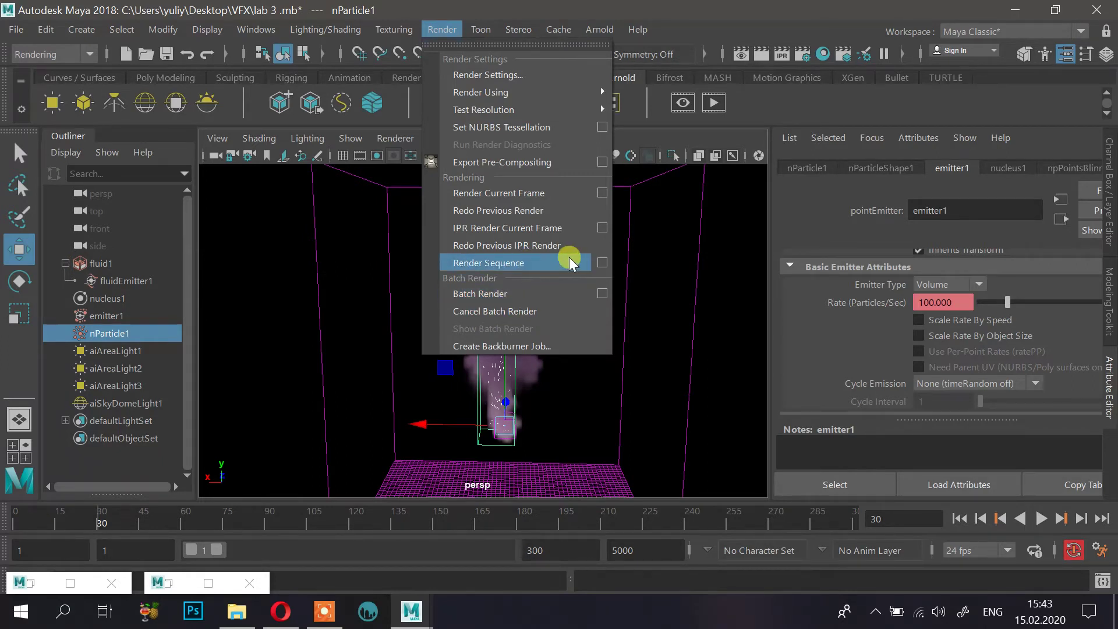
pyautogui.click(912, 520)
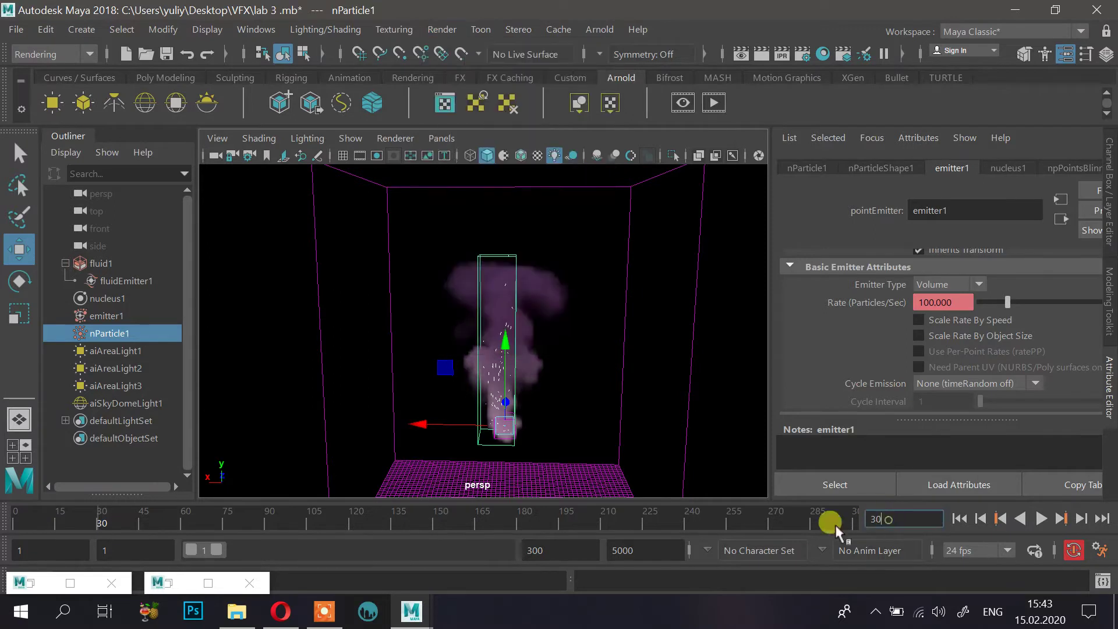
pyautogui.doubleClick(547, 550)
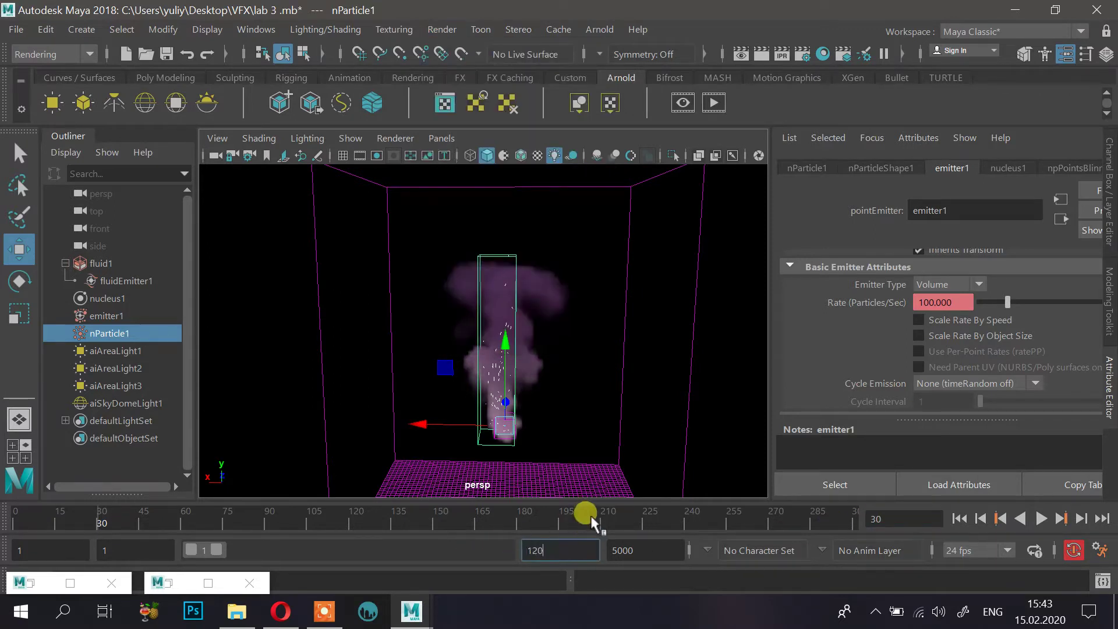
pyautogui.write('120')
pyautogui.press('Return')
pyautogui.click(42, 513)
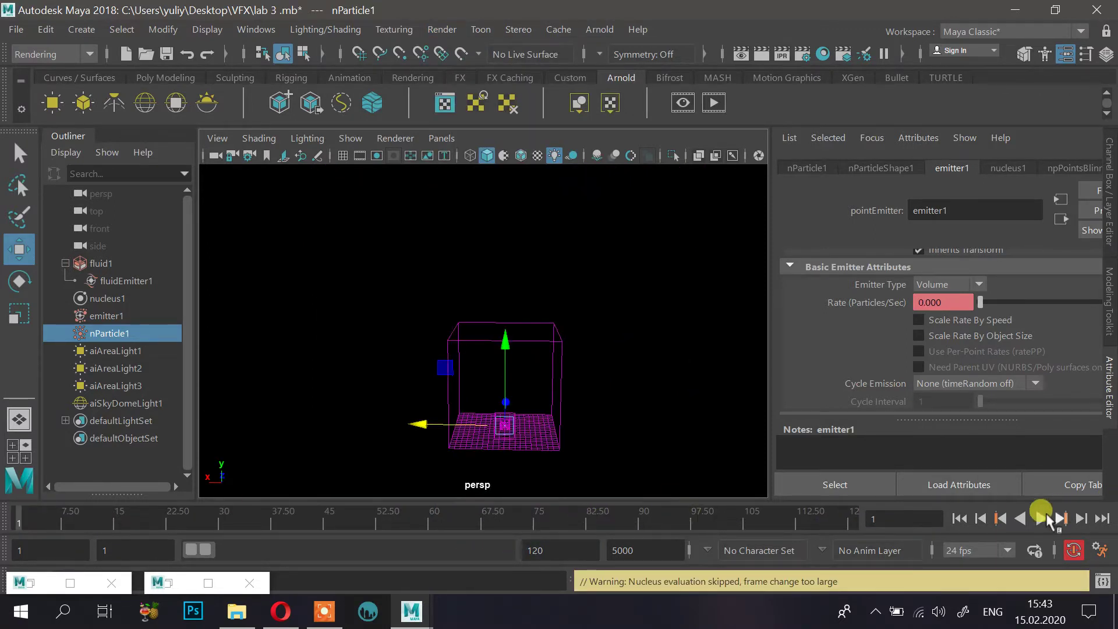
# Step: Play the smoke and particle simulation from the first frame and stop once the plume has risen
pyautogui.click(578, 26)
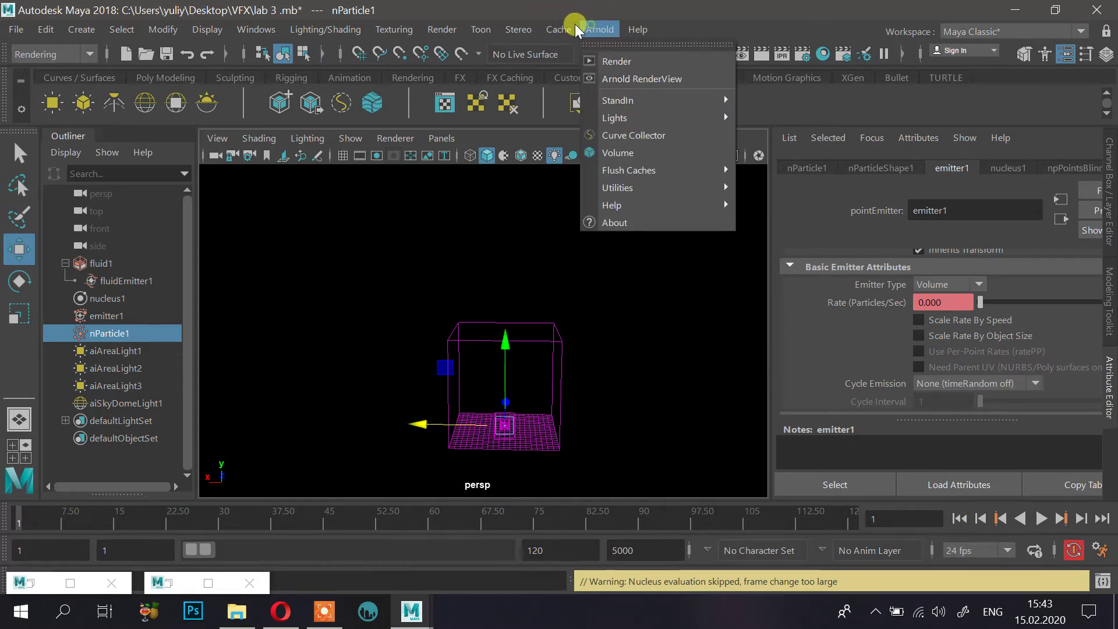
pyautogui.click(450, 26)
pyautogui.press('f')
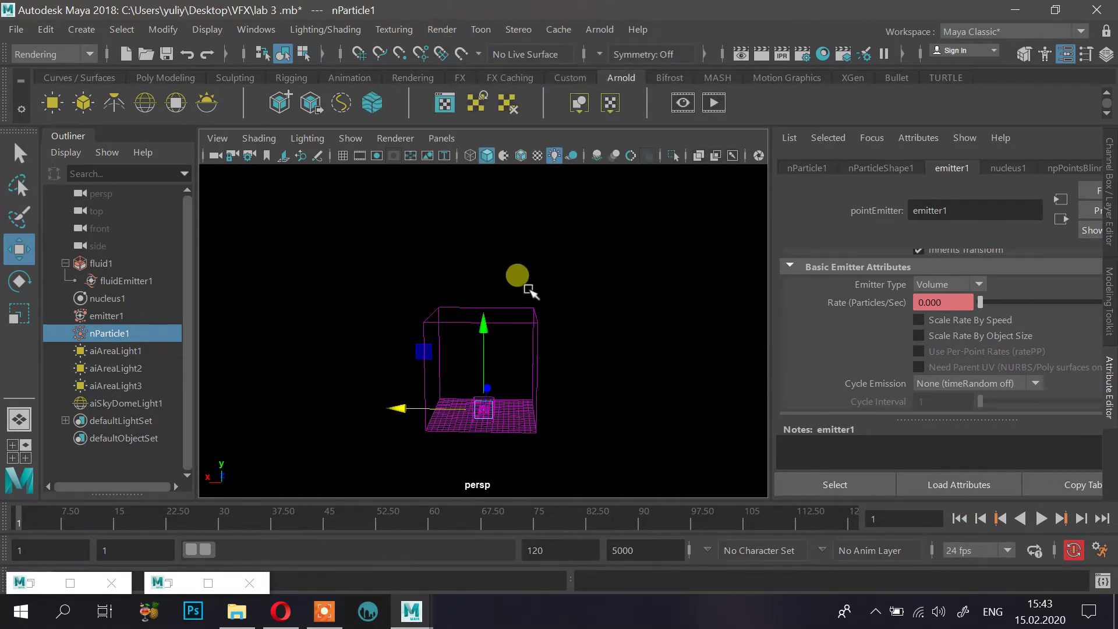
pyautogui.keyDown('alt'); pyautogui.moveTo(530, 291); pyautogui.dragTo(563, 320, button='middle'); pyautogui.keyUp('alt')
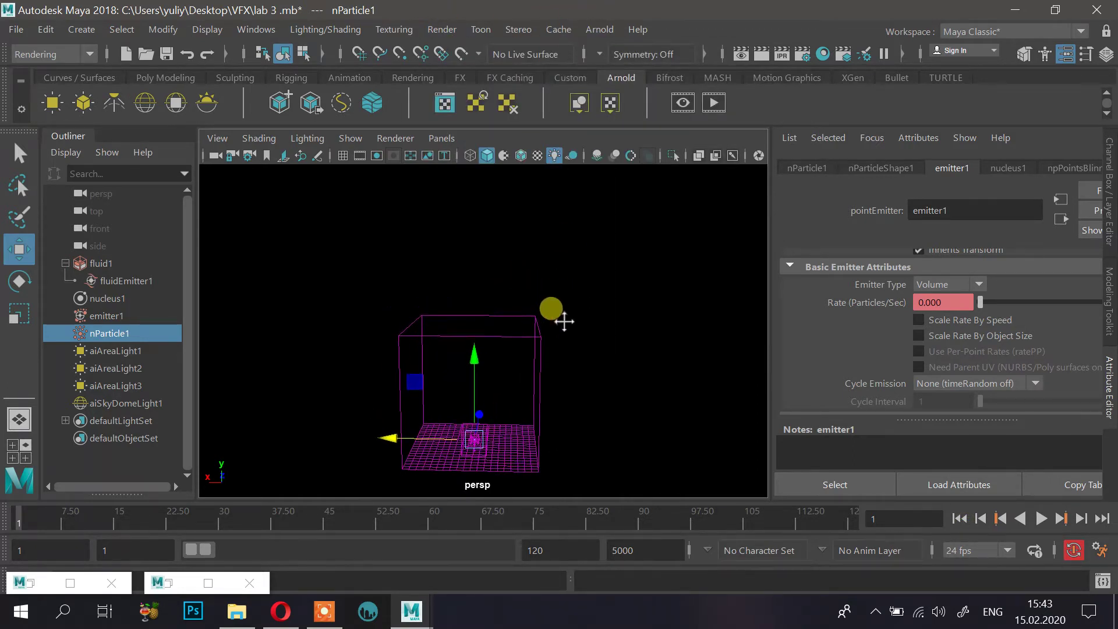
pyautogui.click(1040, 518)
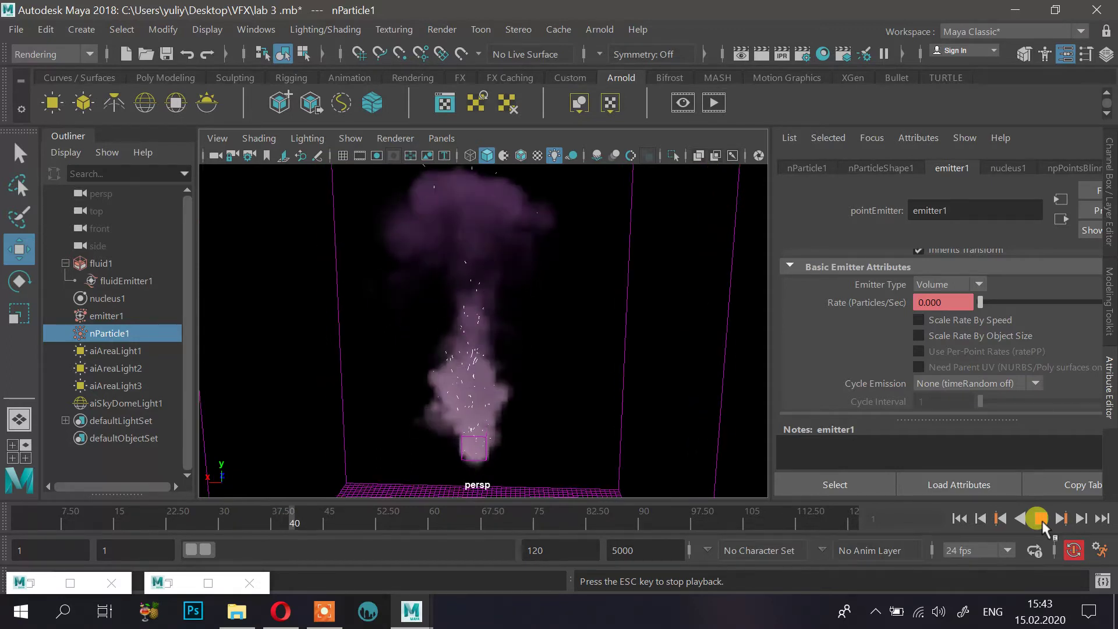
pyautogui.click(1040, 518)
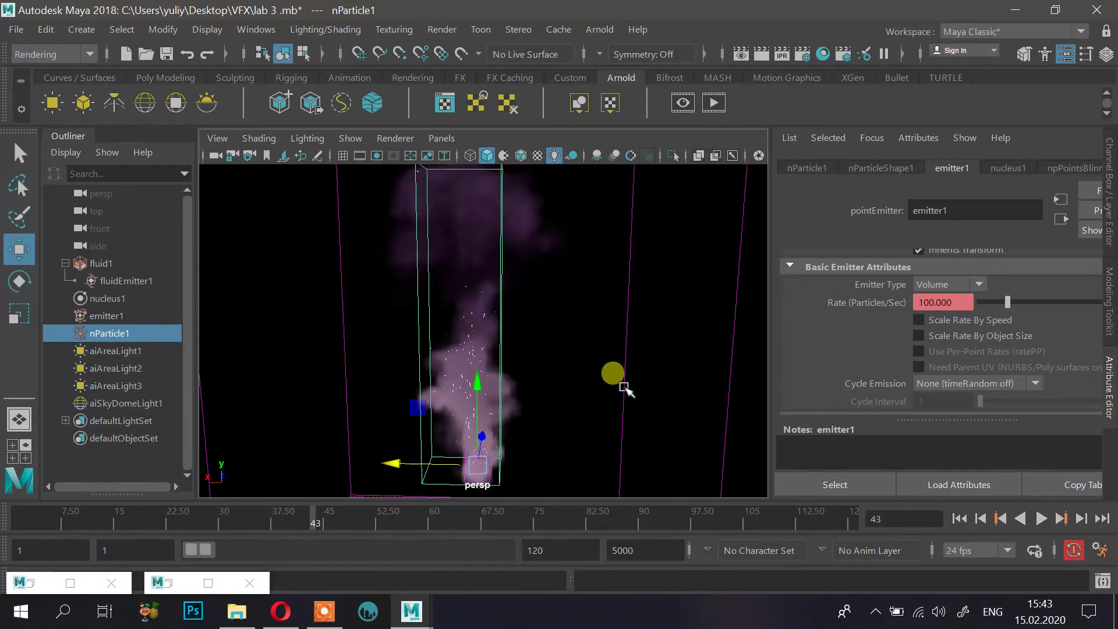
# Step: Display the resolution gate in the perspective view and frame the smoke column inside it
pyautogui.keyDown('alt'); pyautogui.moveTo(626, 389); pyautogui.dragTo(591, 385); pyautogui.keyUp('alt')
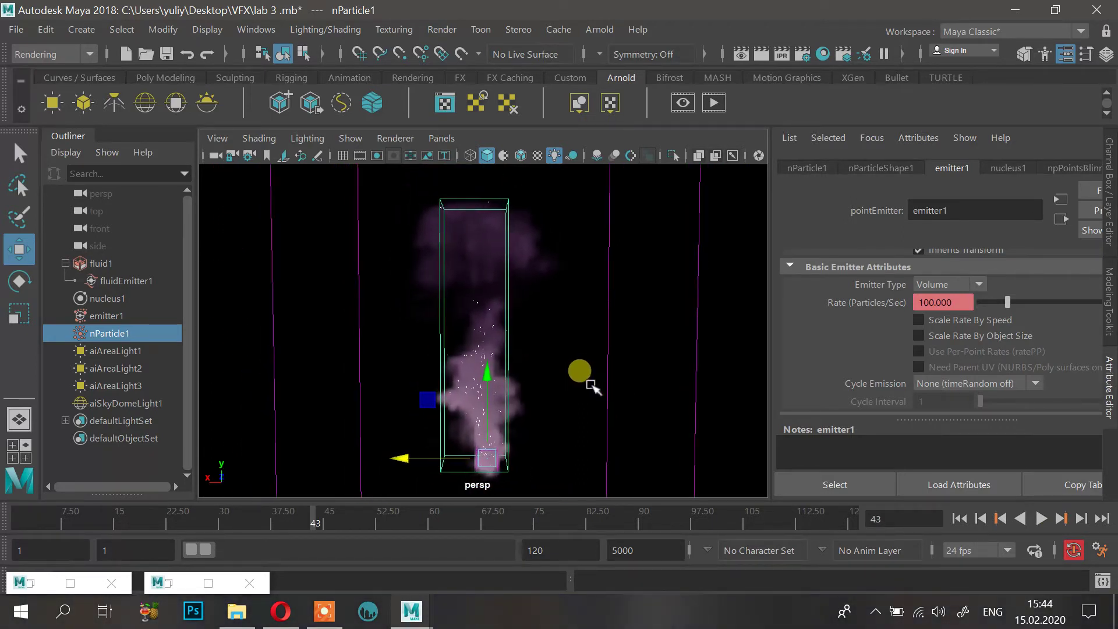
pyautogui.click(360, 155)
pyautogui.click(376, 156)
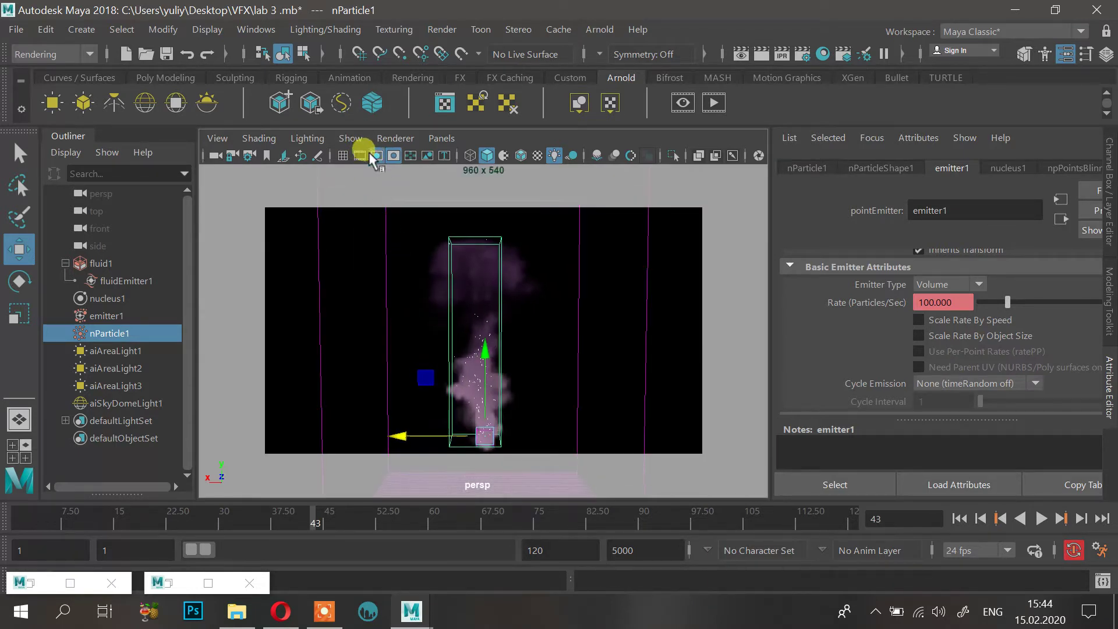
pyautogui.keyDown('alt'); pyautogui.moveTo(484, 315); pyautogui.dragTo(489, 262, button='middle'); pyautogui.keyUp('alt')
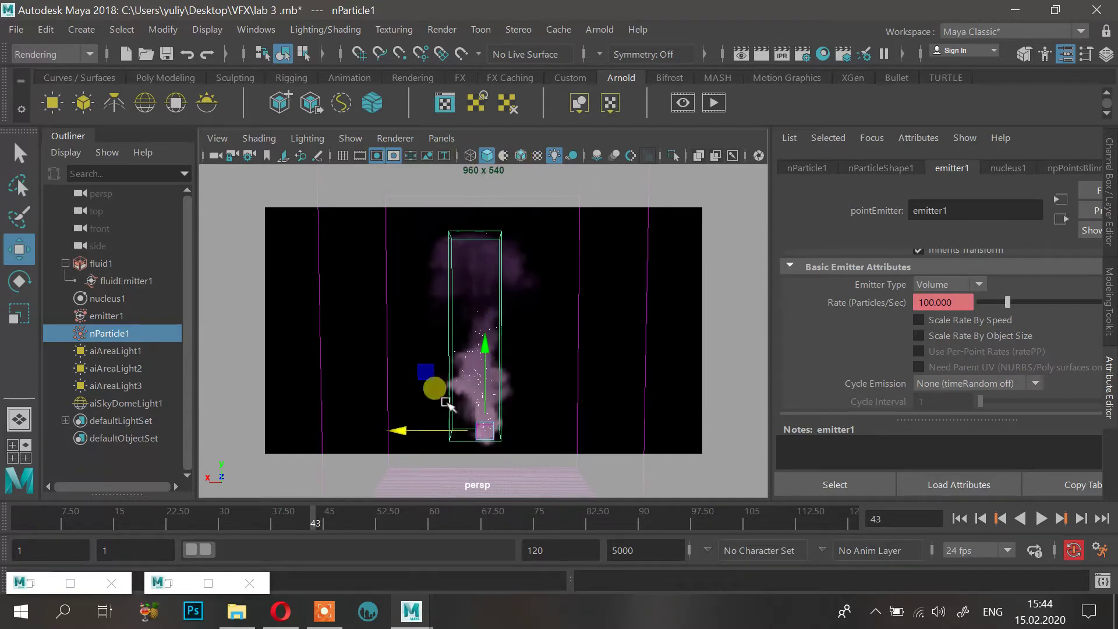
pyautogui.keyDown('alt'); pyautogui.moveTo(522, 347); pyautogui.dragTo(525, 355, button='middle'); pyautogui.keyUp('alt')
# Step: Replay the simulation from the first frame to check the framing, and save the scene
pyautogui.click(960, 518)
pyautogui.click(1041, 518)
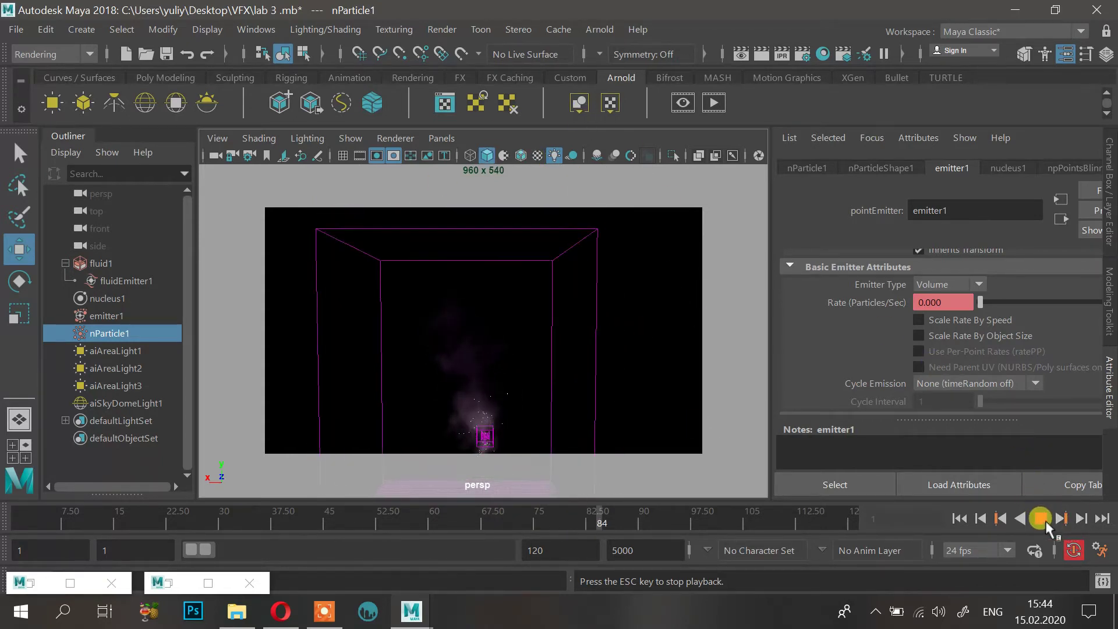
pyautogui.click(1040, 518)
pyautogui.hotkey('ctrl', 's')
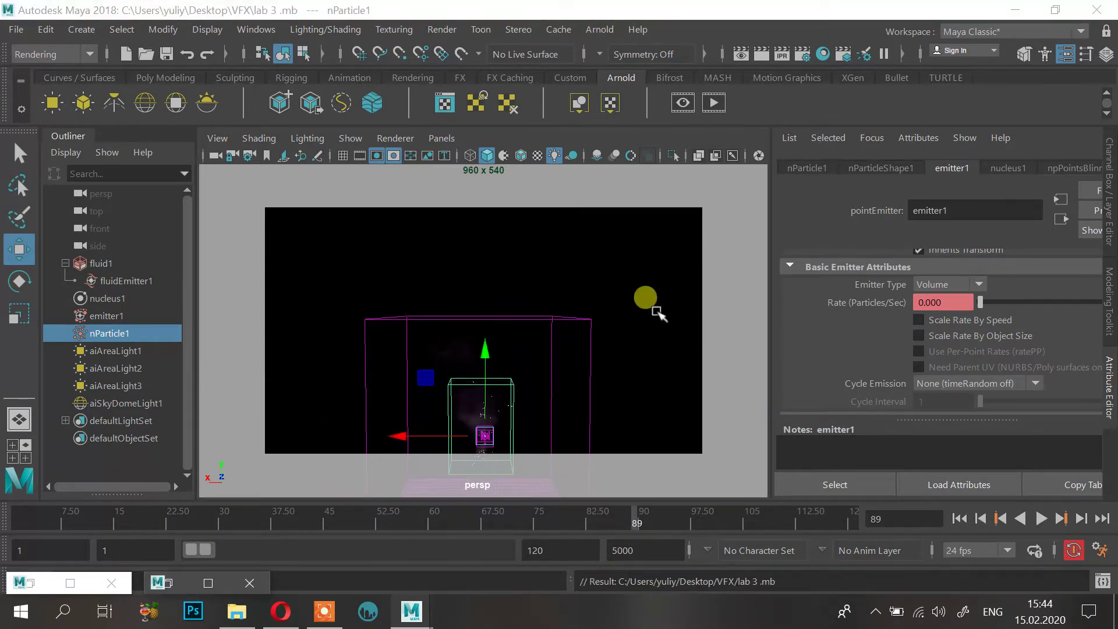
# Step: Return to the first frame and open the Render Sequence options
pyautogui.click(959, 517)
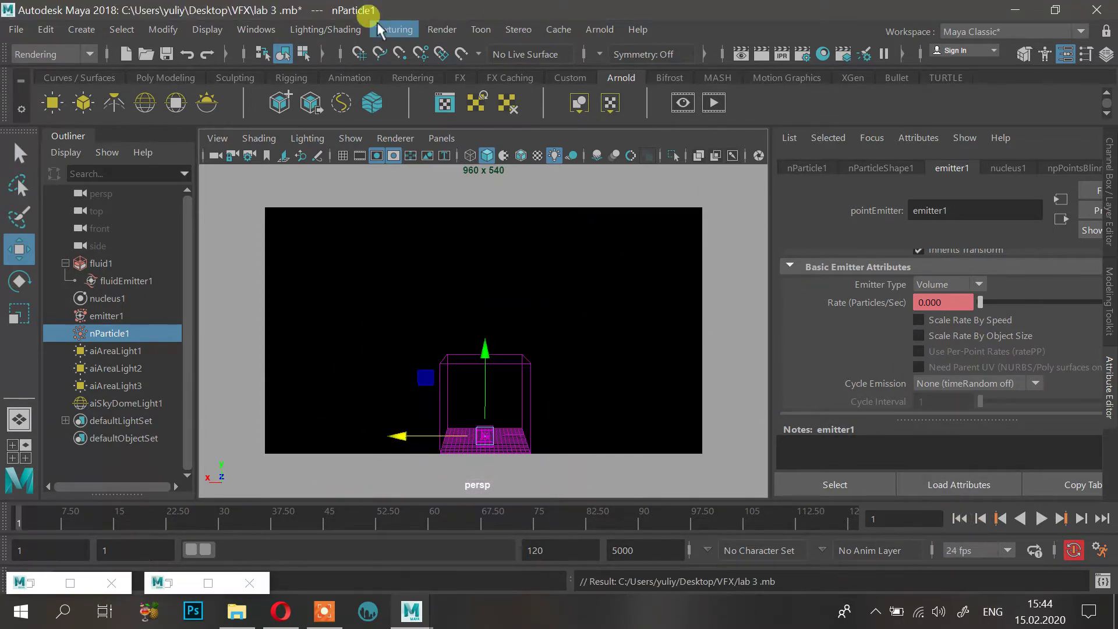
pyautogui.click(325, 29)
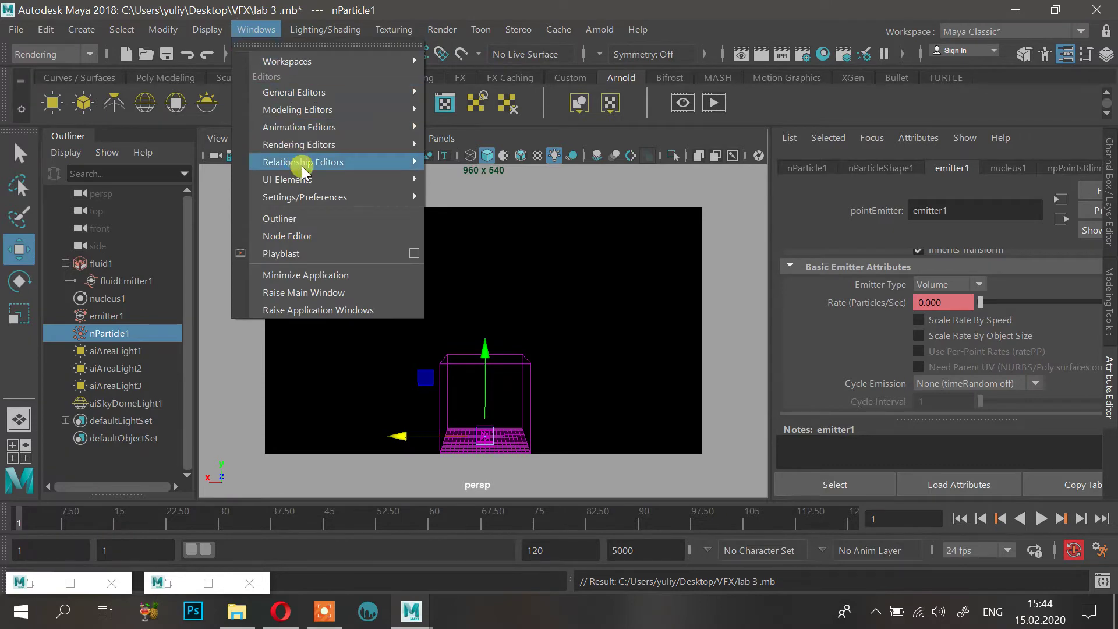
pyautogui.moveTo(442, 29)
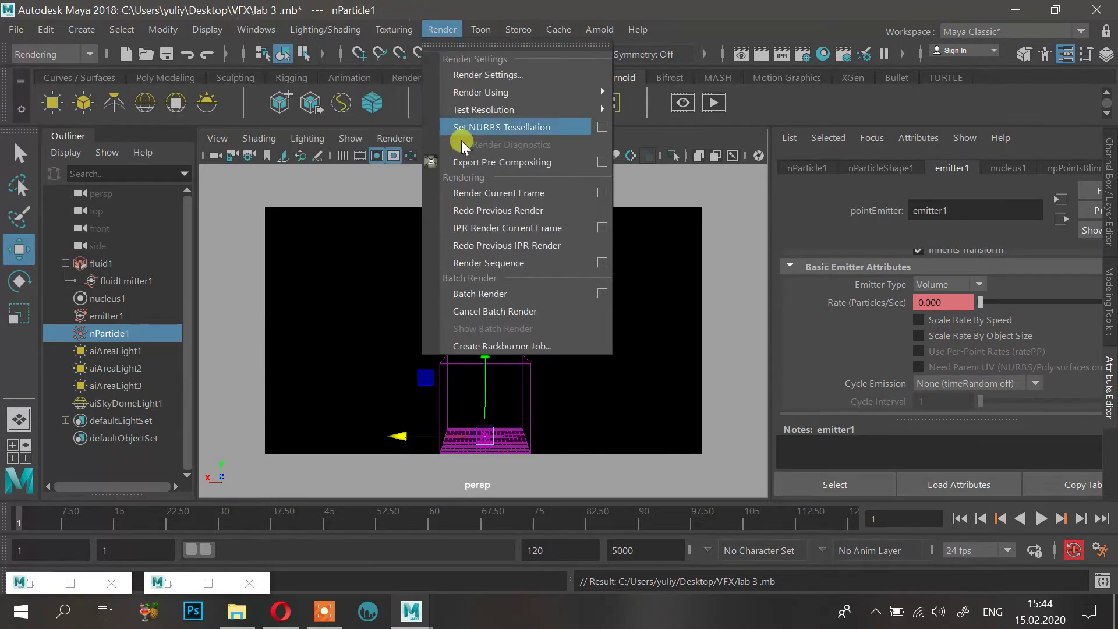
pyautogui.click(603, 260)
pyautogui.moveTo(604, 205); pyautogui.dragTo(866, 179)
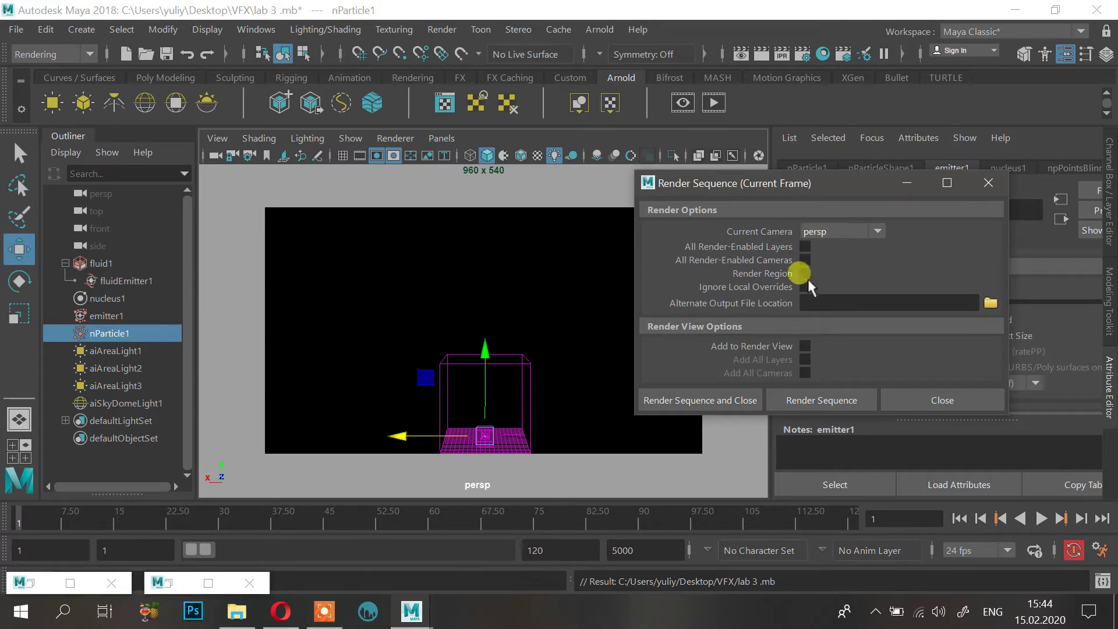
# Step: Browse to the VFX folder on the Desktop for the alternate output file location
pyautogui.click(989, 302)
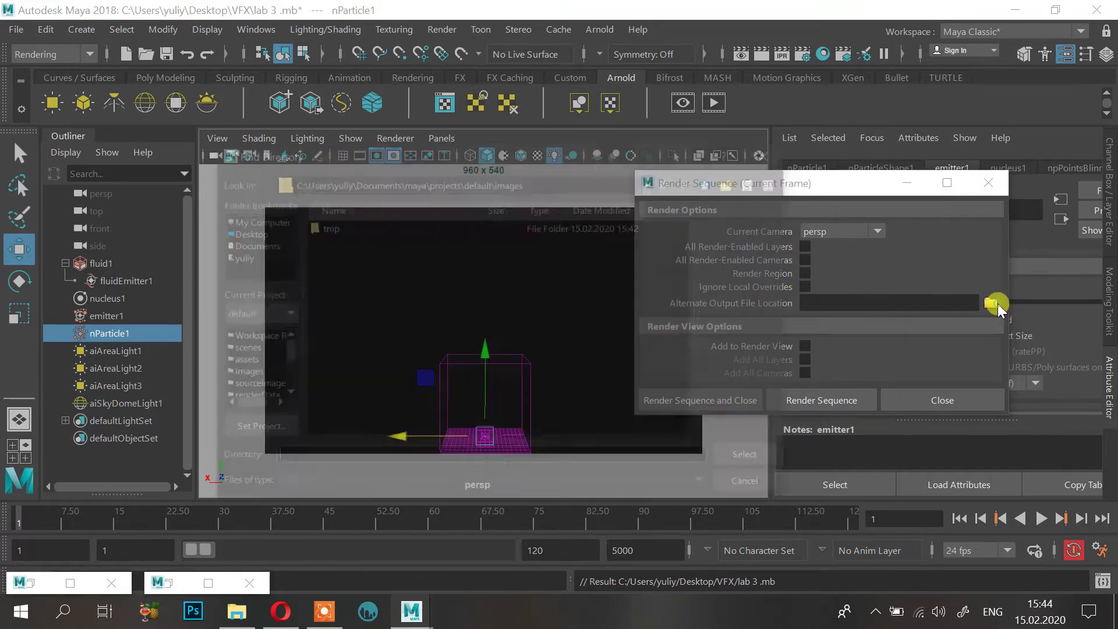
pyautogui.click(277, 232)
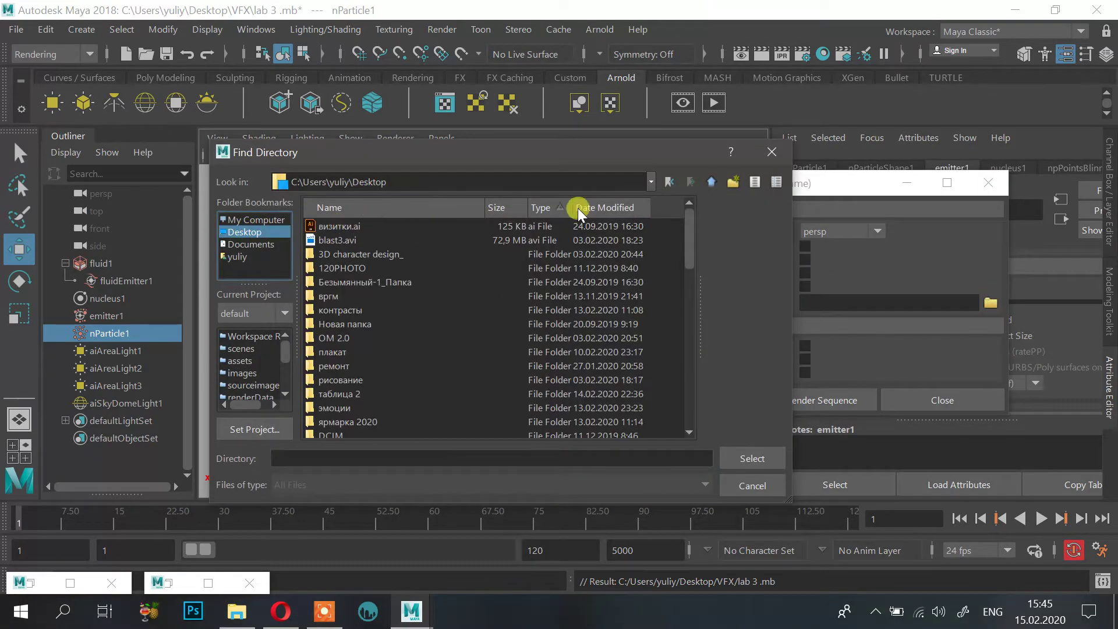
pyautogui.scroll(-1, 341, 344)
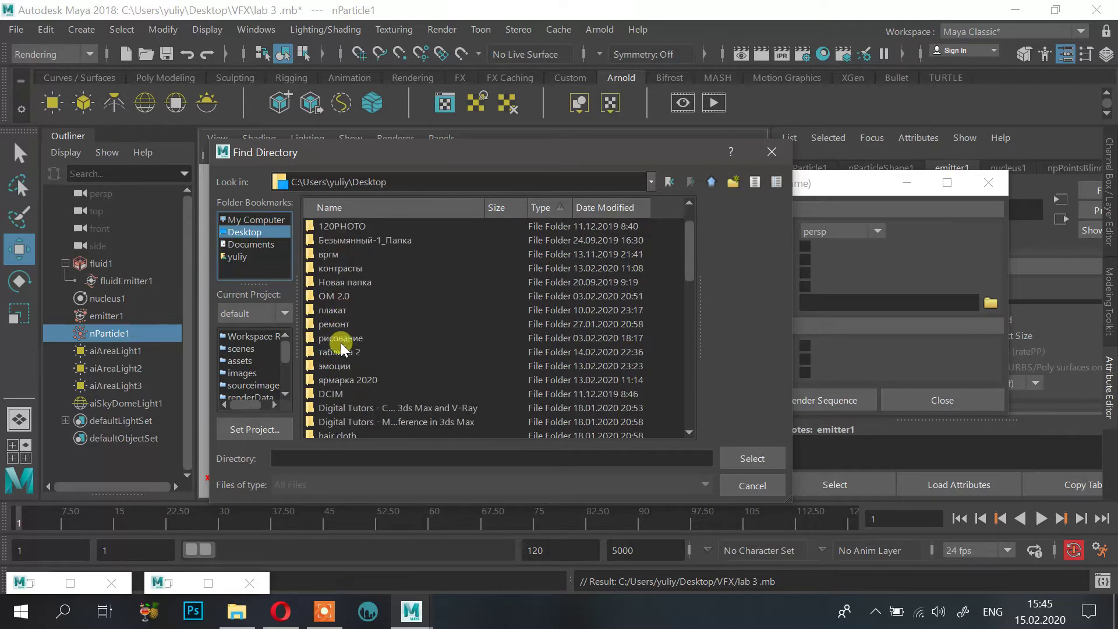
pyautogui.scroll(-2, 338, 391)
pyautogui.doubleClick(337, 402)
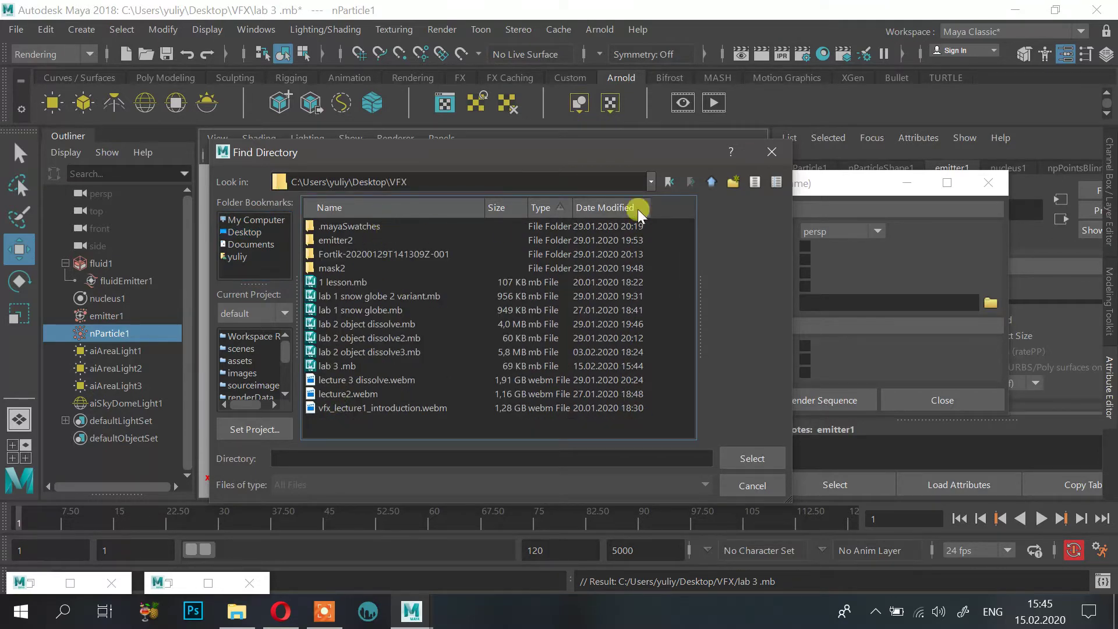
# Step: Create a folder named render-smoke in the VFX folder and choose it as the alternate output location
pyautogui.click(734, 185)
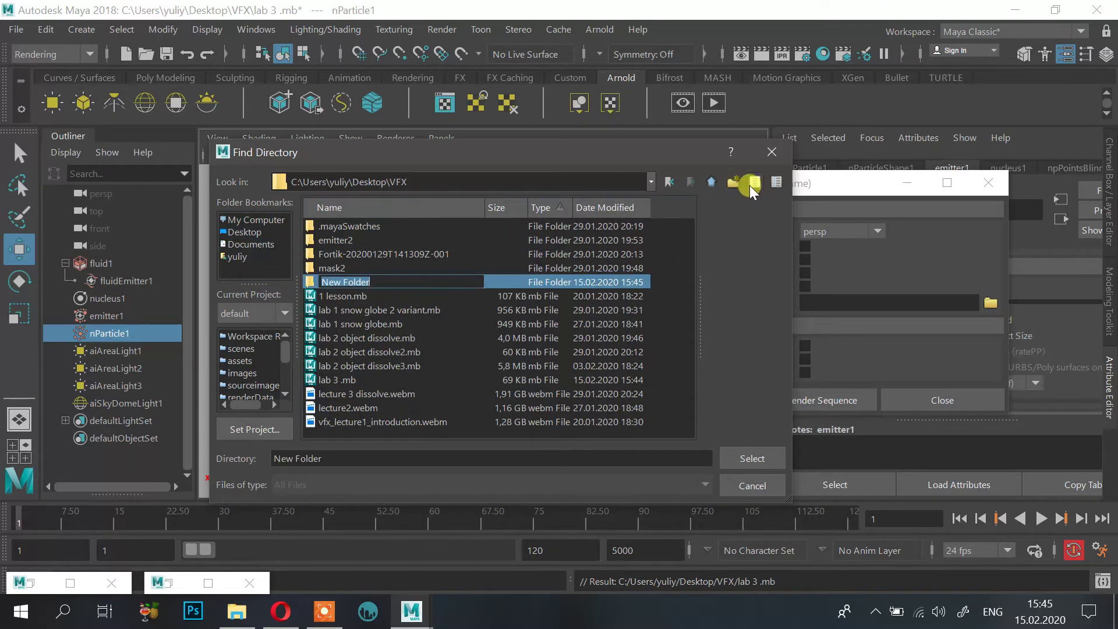
pyautogui.write('render-smoke')
pyautogui.press('Return')
pyautogui.press('Return')
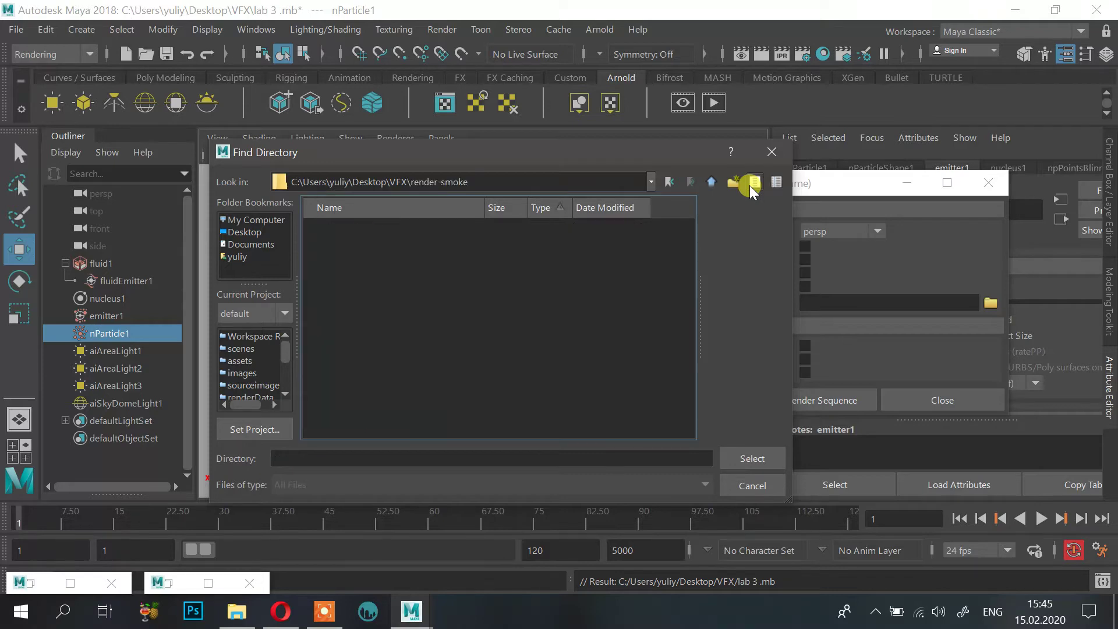
pyautogui.click(759, 458)
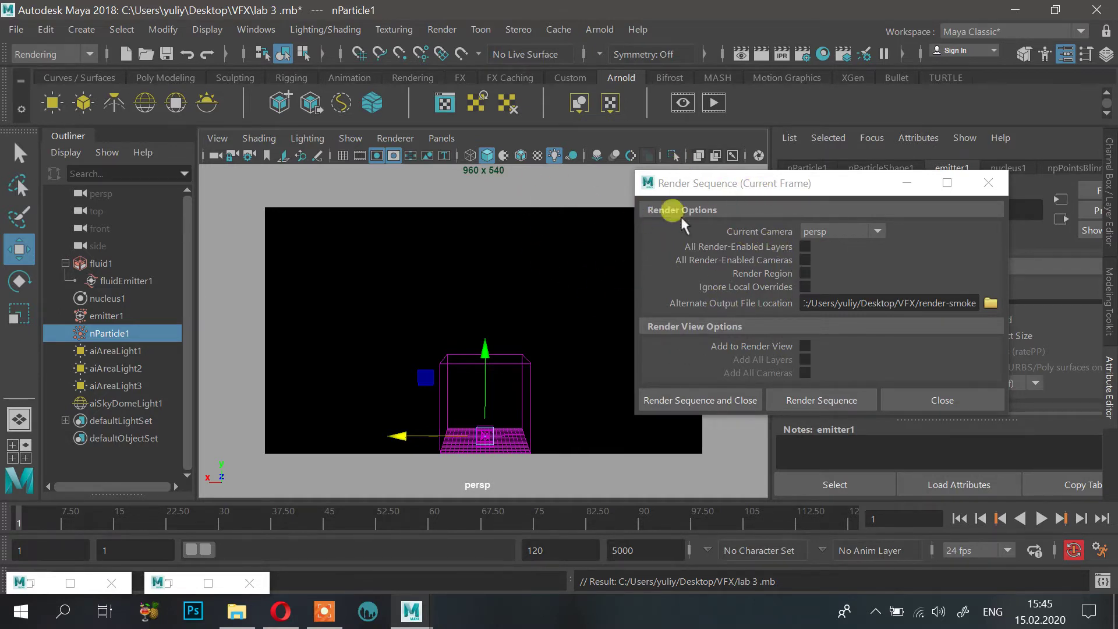
# Step: Open the Render Settings and examine the Arnold sampling values and the common output settings
pyautogui.click(802, 52)
pyautogui.moveTo(252, 174); pyautogui.dragTo(180, 44)
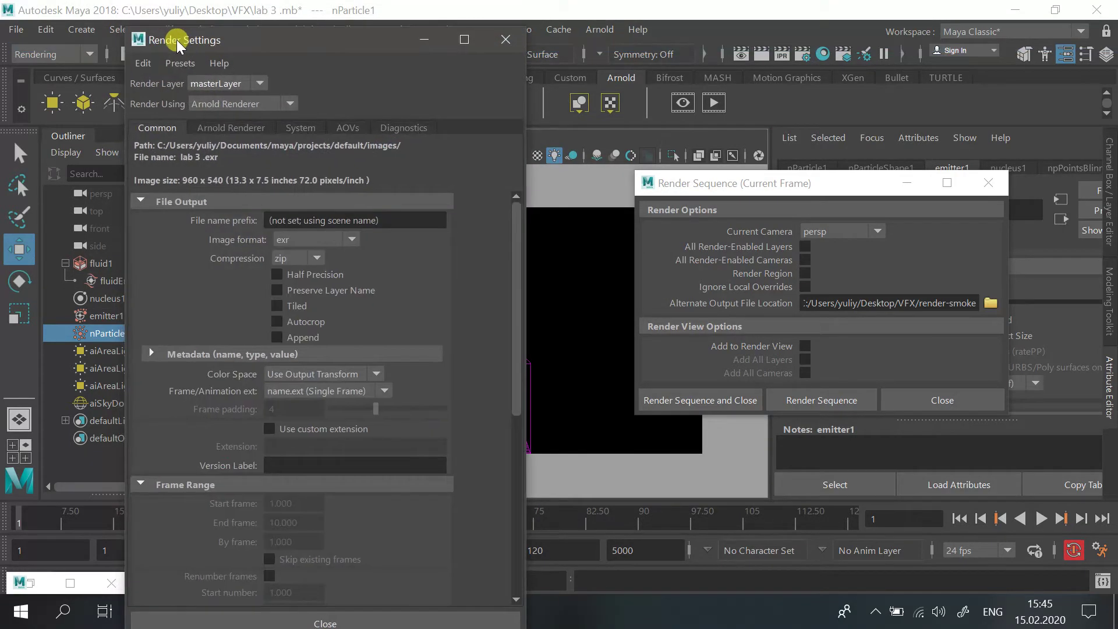
pyautogui.click(247, 131)
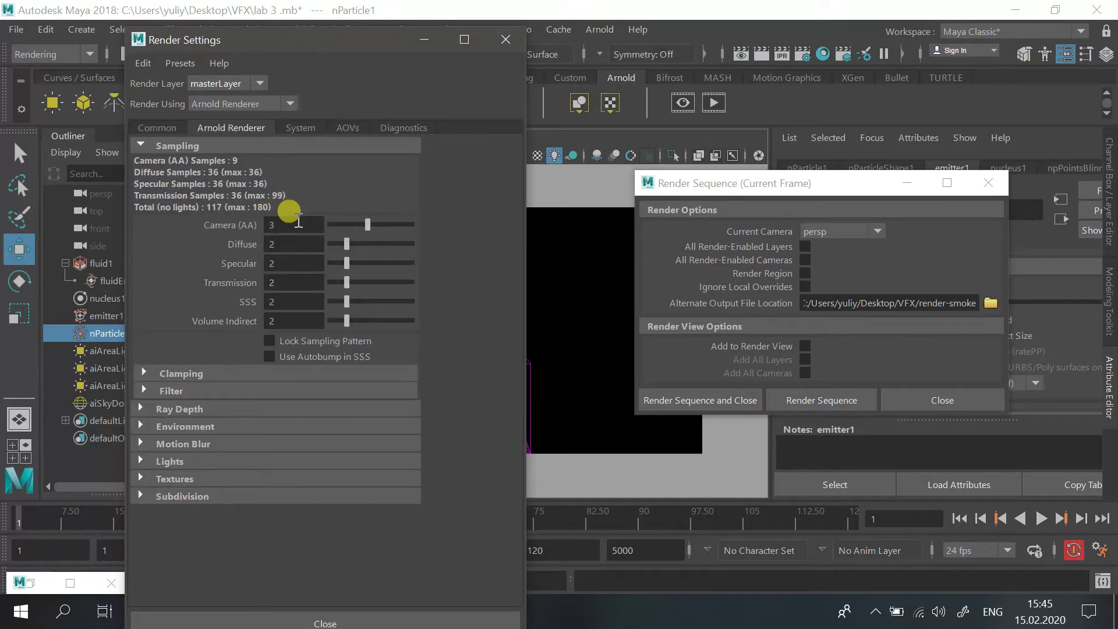
pyautogui.click(298, 224)
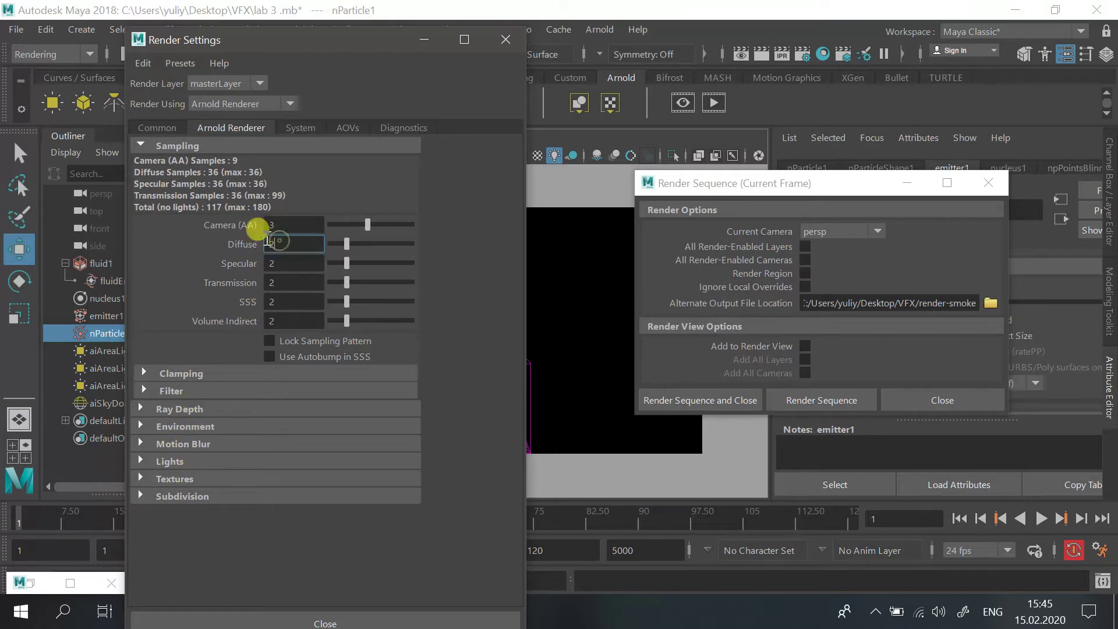
pyautogui.click(276, 247)
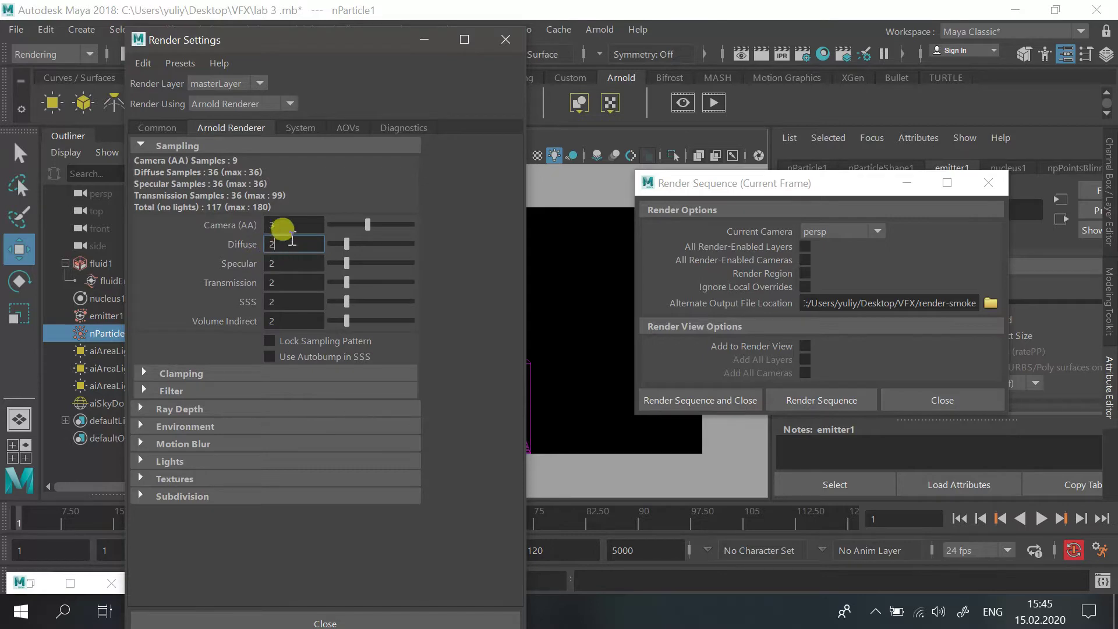
pyautogui.click(158, 127)
pyautogui.click(218, 127)
pyautogui.click(158, 127)
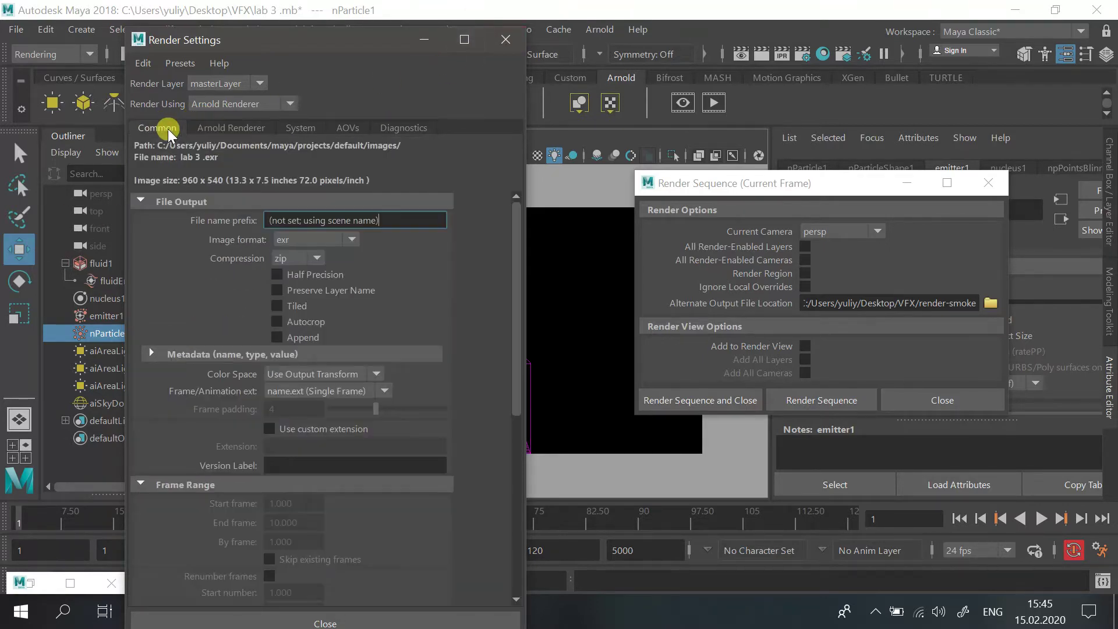
# Step: Set the output image format to png and check the image size settings
pyautogui.click(312, 239)
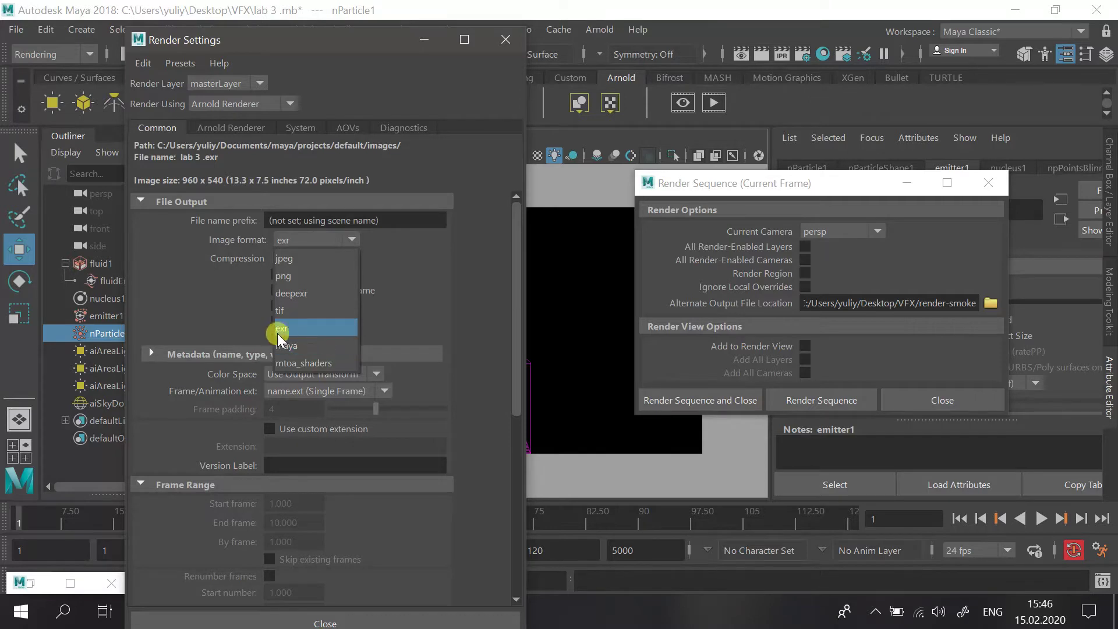
pyautogui.click(329, 278)
pyautogui.scroll(-8, 282, 399)
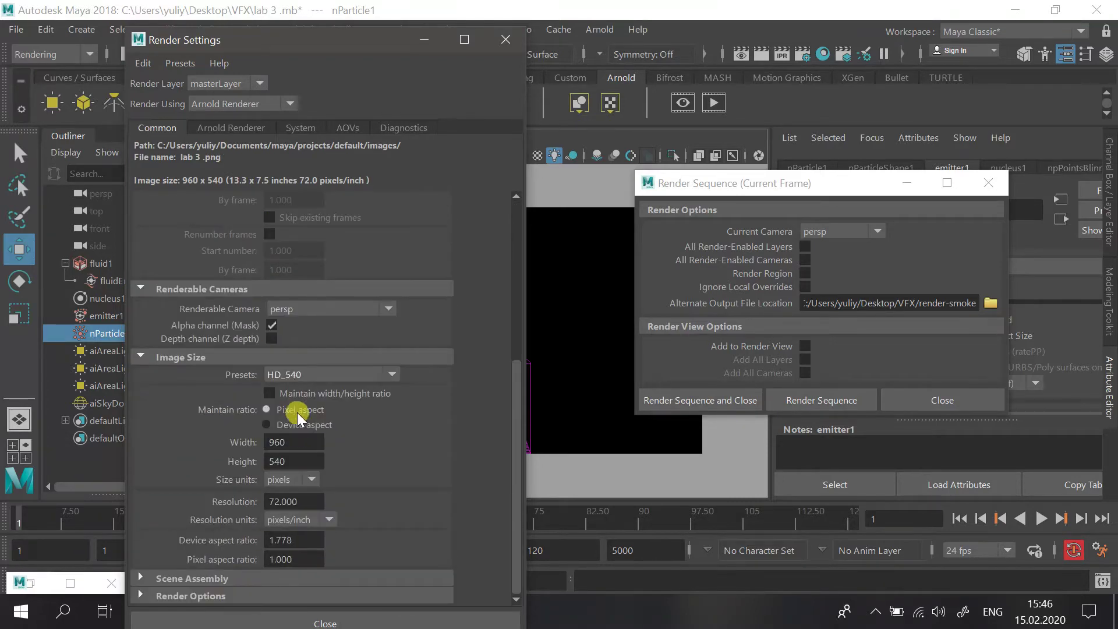
# Step: Set the frame/animation extension of the render output to name.#.ext
pyautogui.scroll(5, 308, 436)
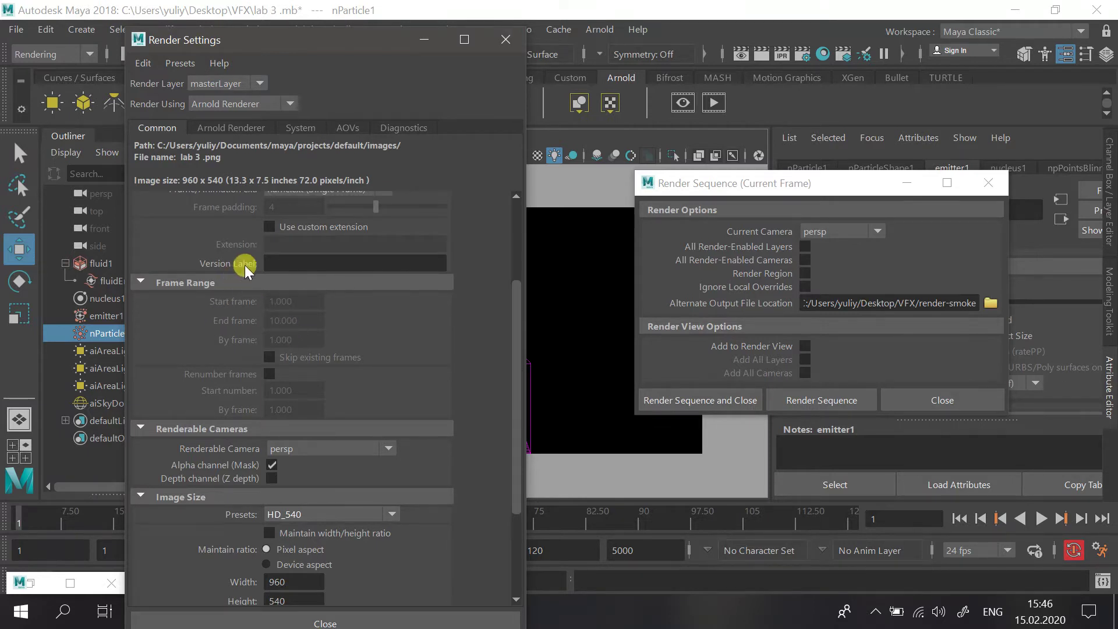
pyautogui.scroll(2, 245, 264)
pyautogui.scroll(1, 306, 302)
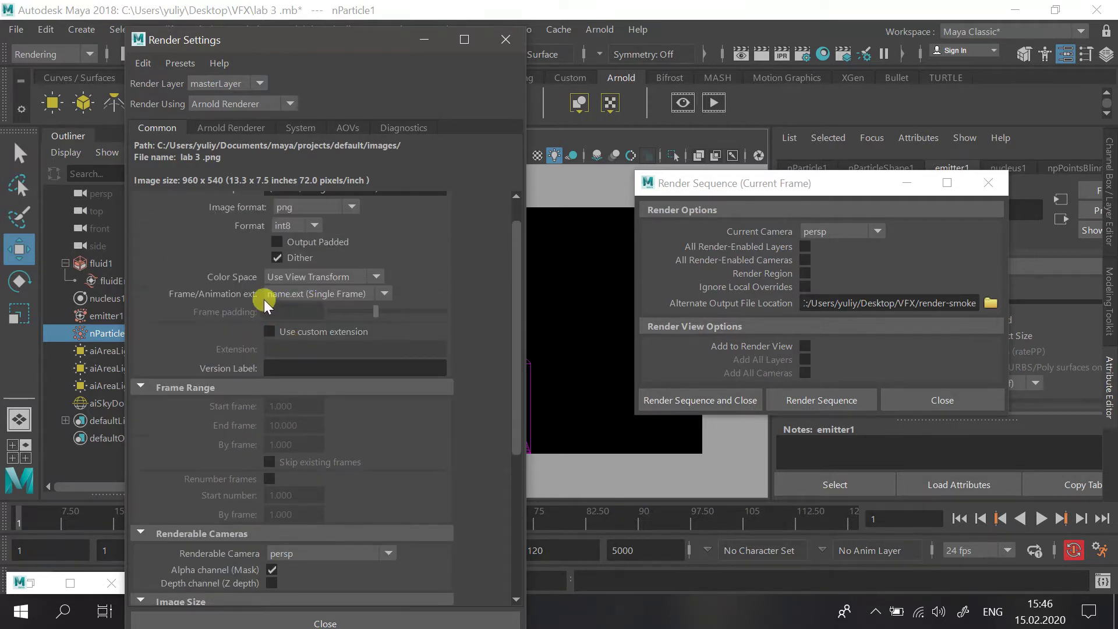
pyautogui.click(293, 293)
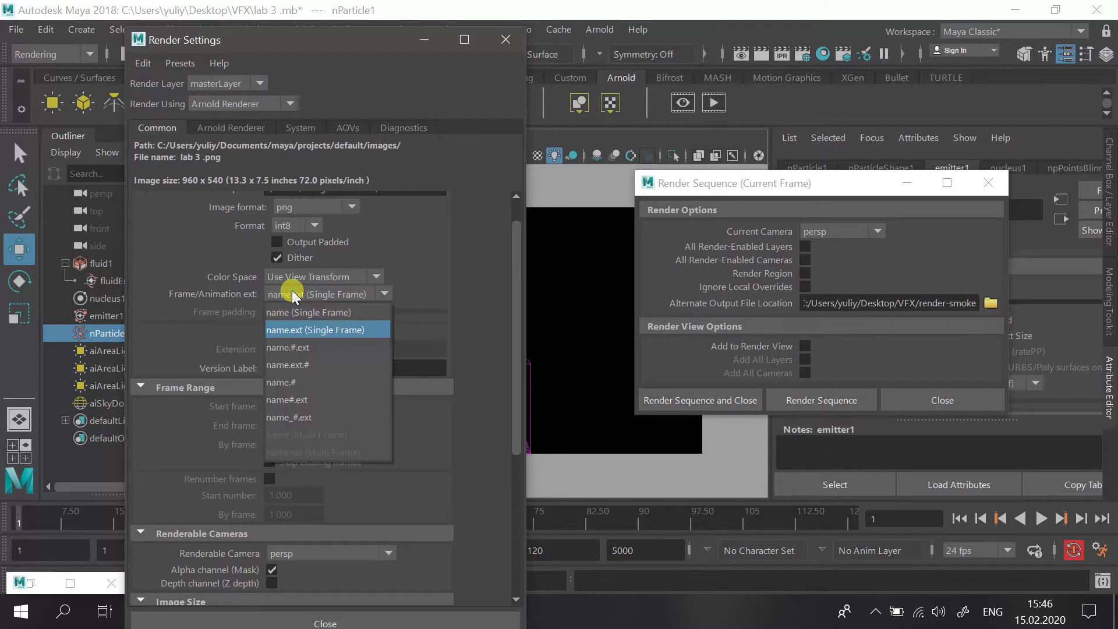
pyautogui.click(298, 347)
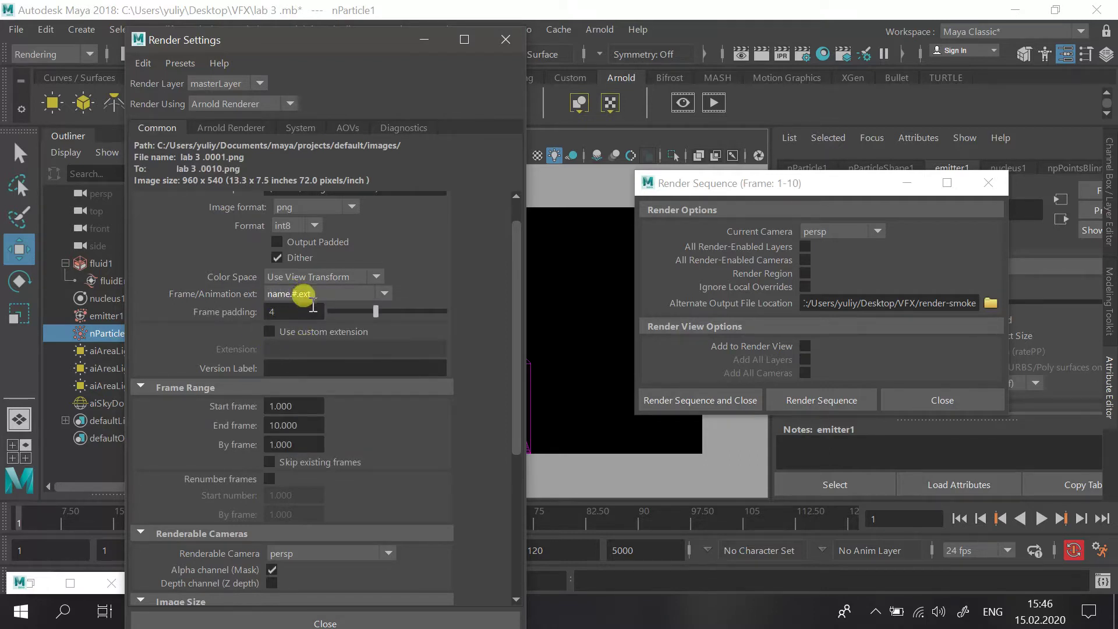
# Step: Set the end frame of the render frame range to 120
pyautogui.scroll(-1, 312, 303)
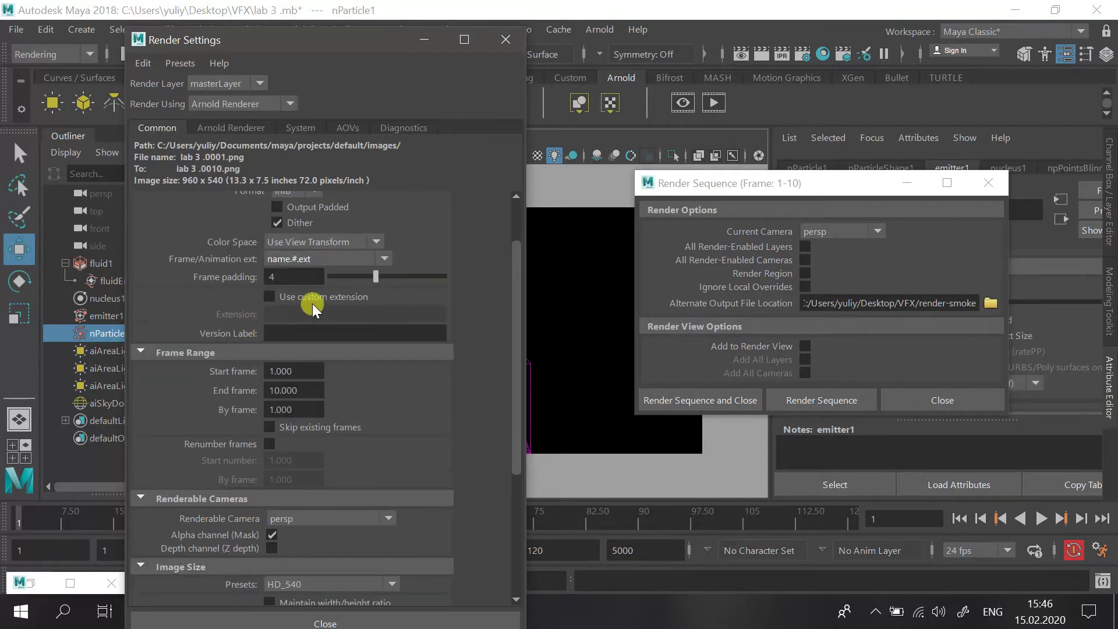
pyautogui.click(308, 371)
pyautogui.press('Tab')
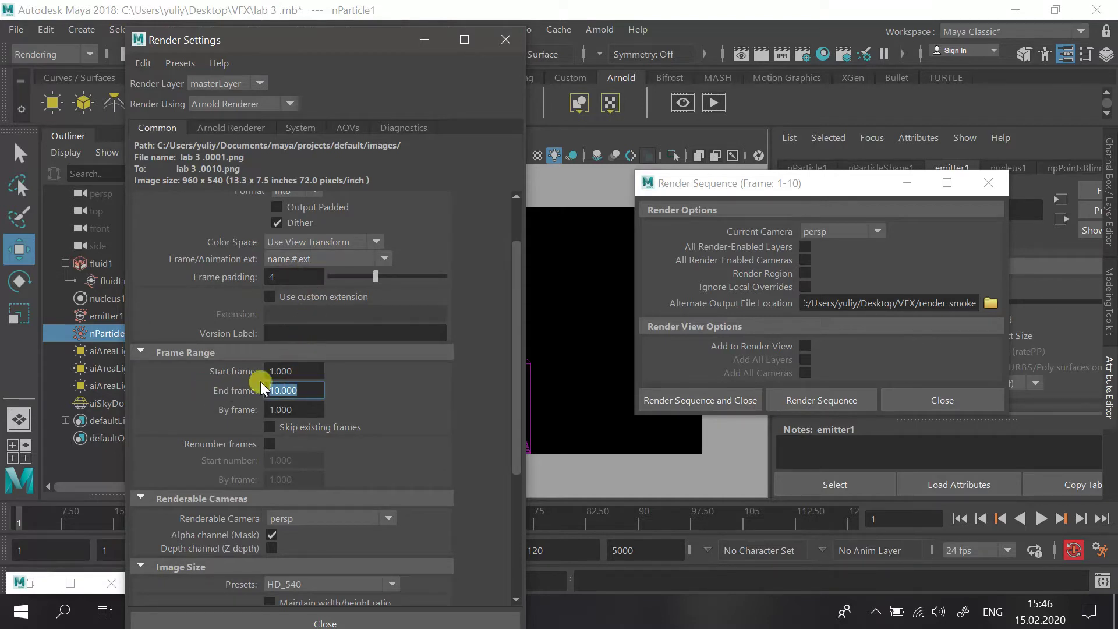
pyautogui.write('120')
pyautogui.press('Return')
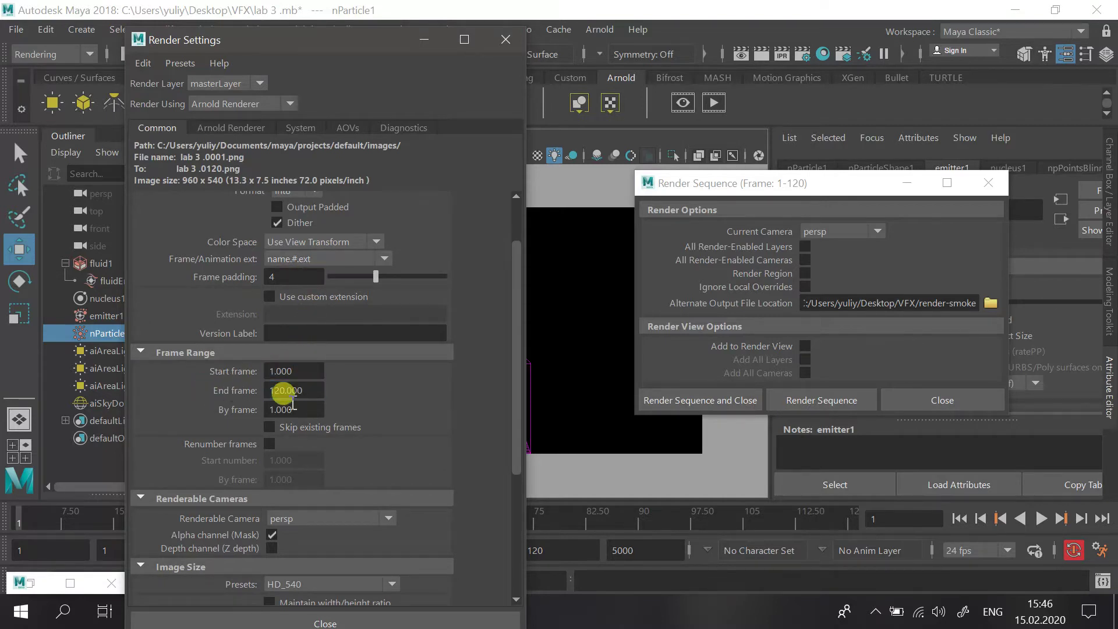
# Step: Close the Render Settings and start rendering the sequence from the persp camera with Render Sequence and Close
pyautogui.scroll(-2, 275, 424)
pyautogui.scroll(-4, 275, 424)
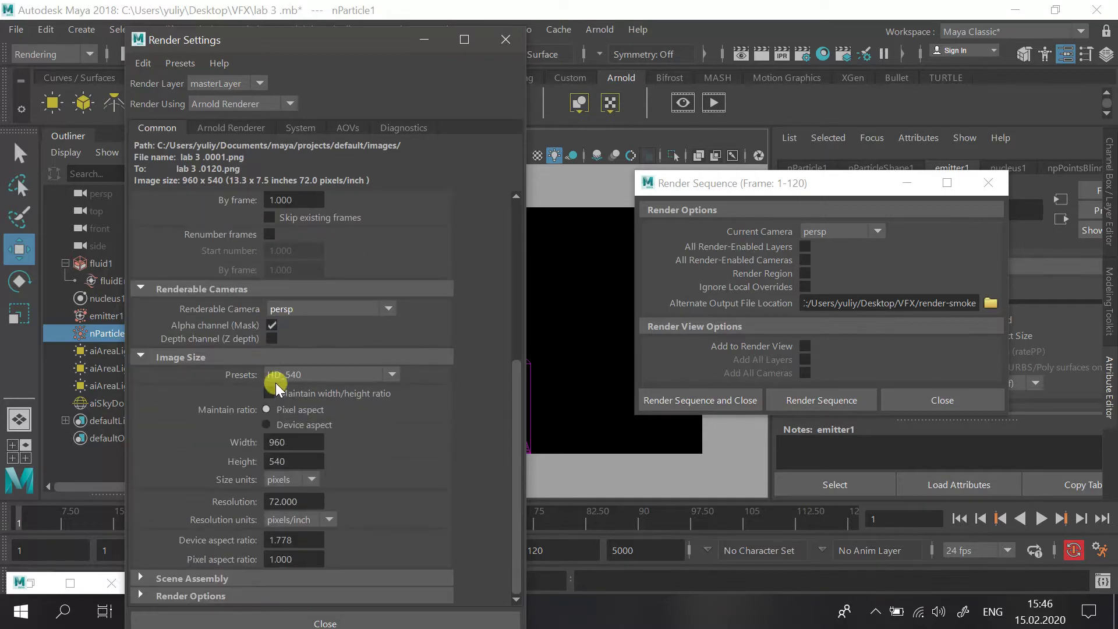
pyautogui.click(259, 621)
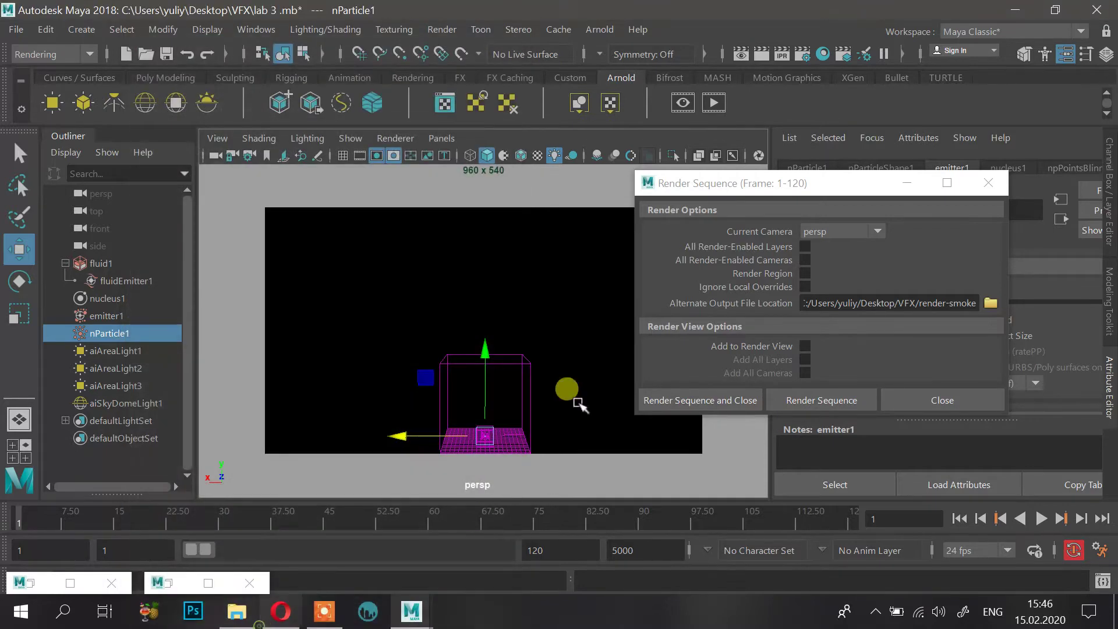
pyautogui.click(727, 401)
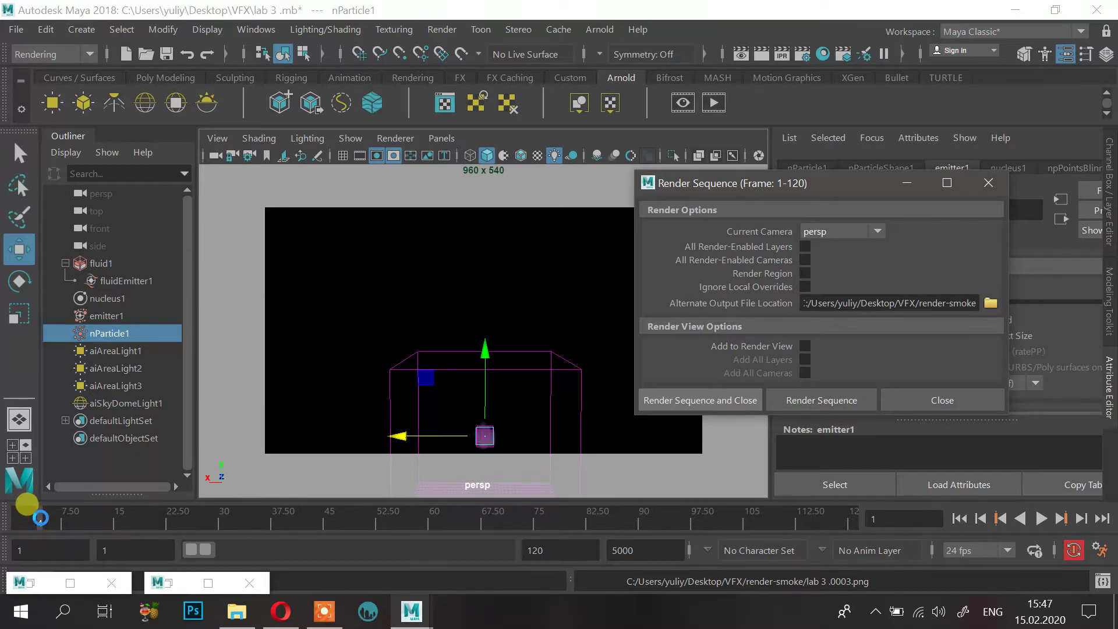
# Step: Switch to File Explorer, open the render-smoke folder and view the rendered frame lab 3 .0002.png
pyautogui.click(247, 620)
pyautogui.doubleClick(670, 294)
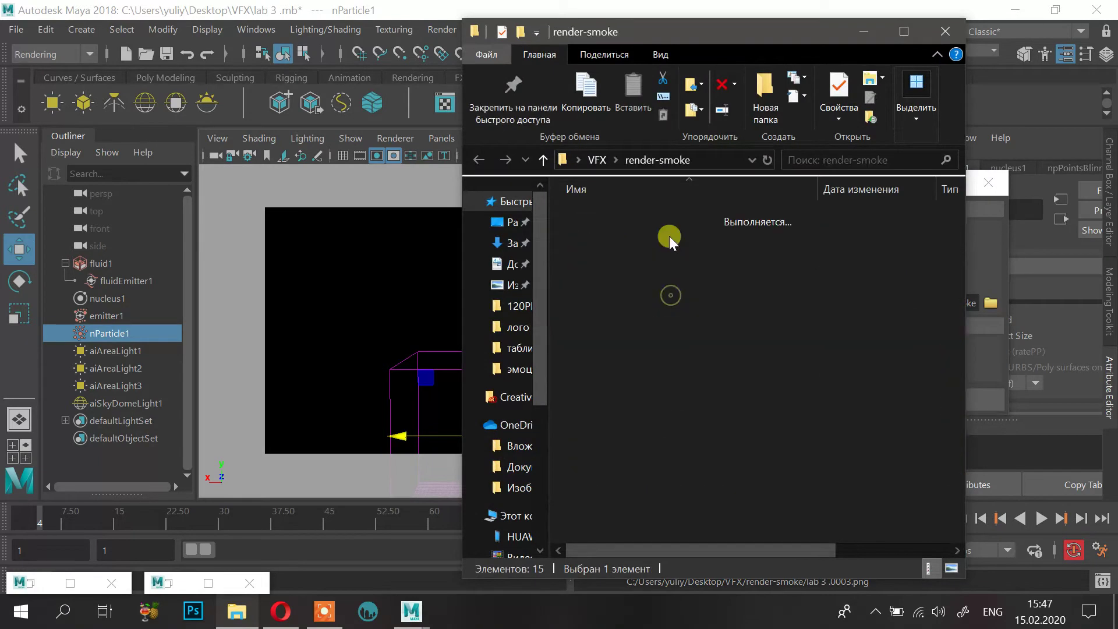
pyautogui.click(620, 238)
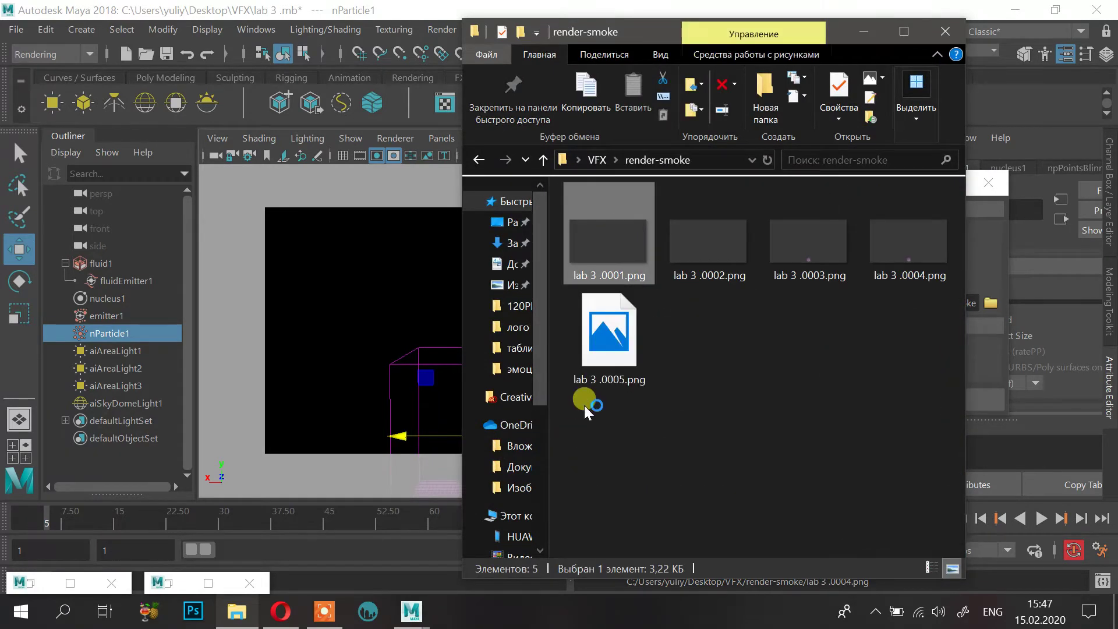
pyautogui.doubleClick(716, 219)
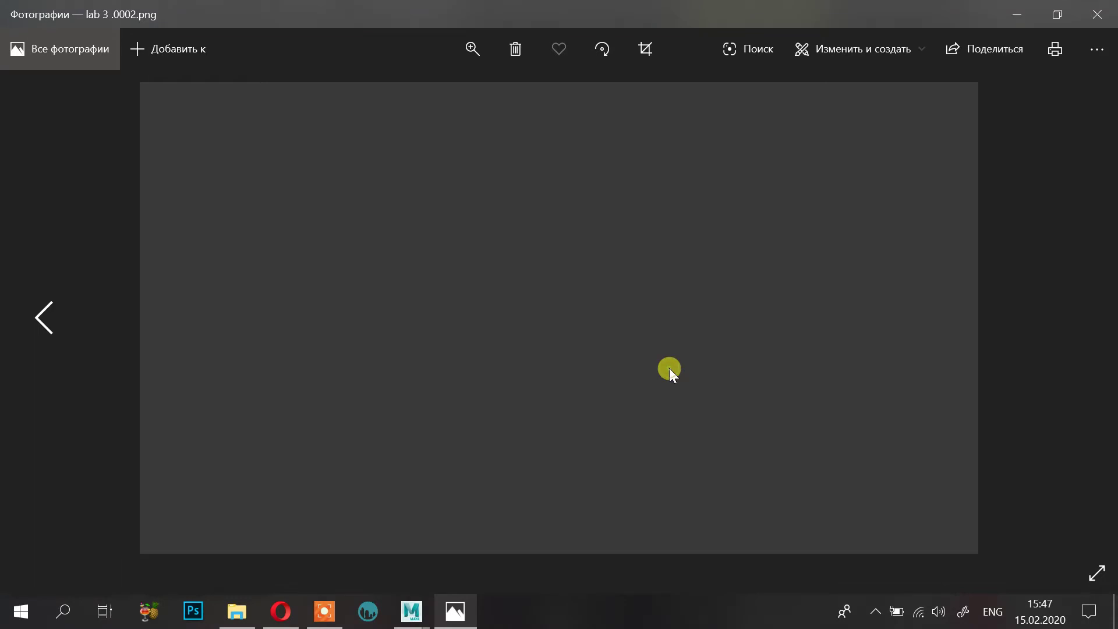
pyautogui.click(1097, 14)
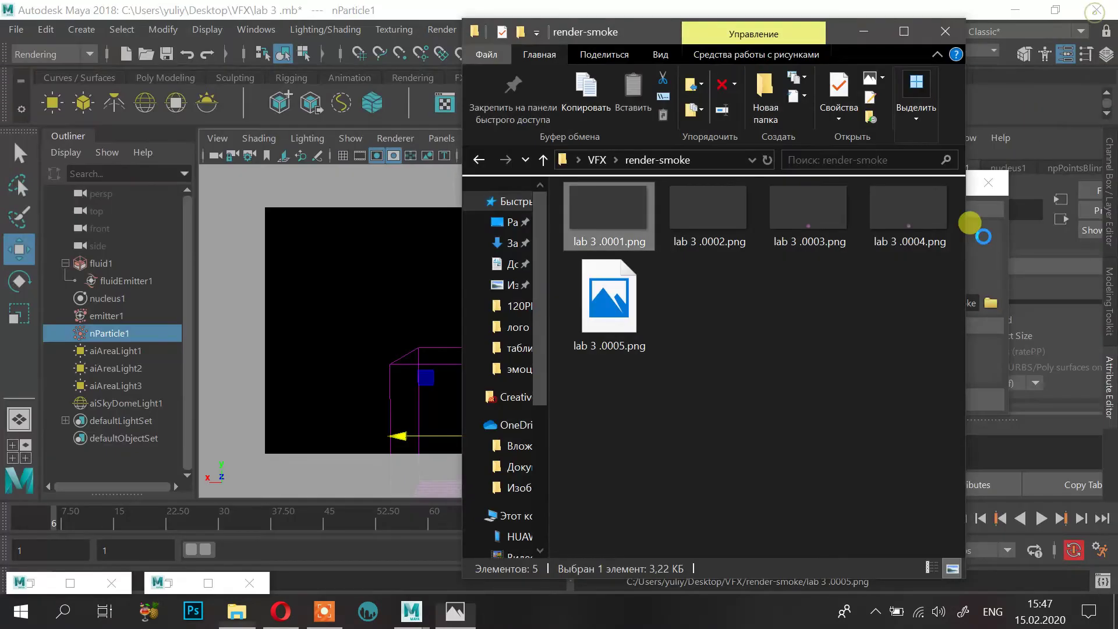
# Step: View the rendered frame lab 3 .0003.png up close in the photo viewer and close it
pyautogui.click(783, 215)
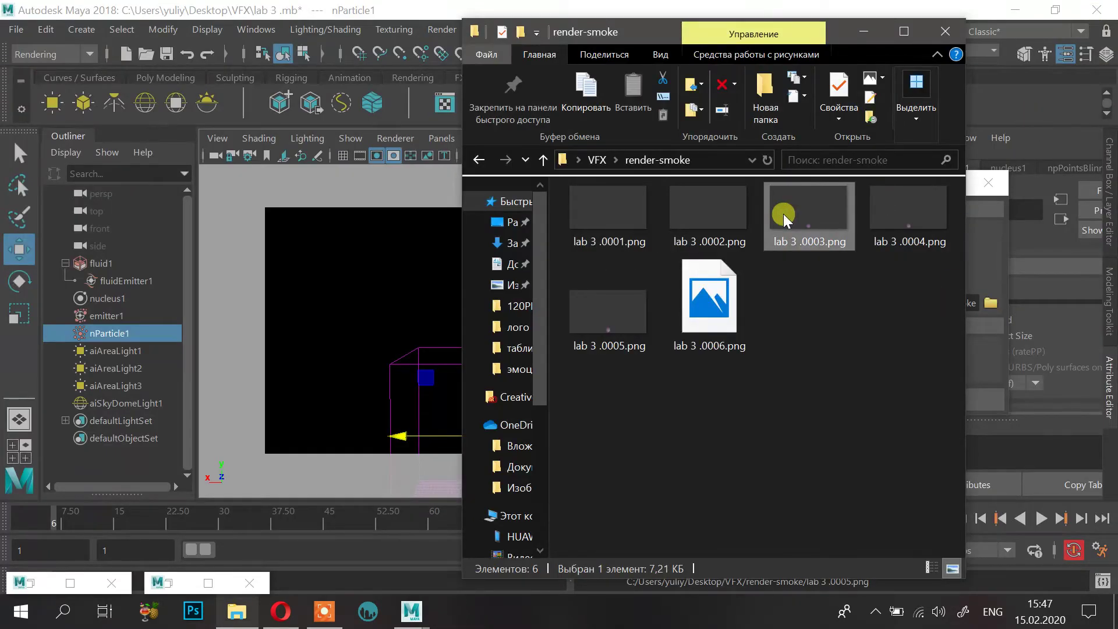
pyautogui.doubleClick(783, 215)
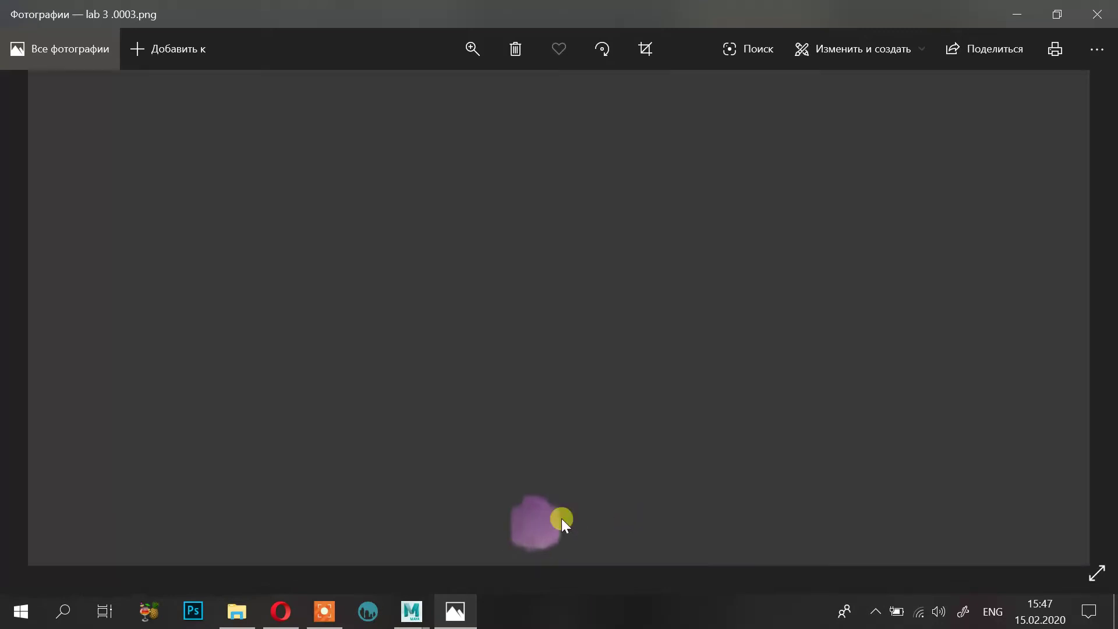
pyautogui.hotkey('alt', 'F4')
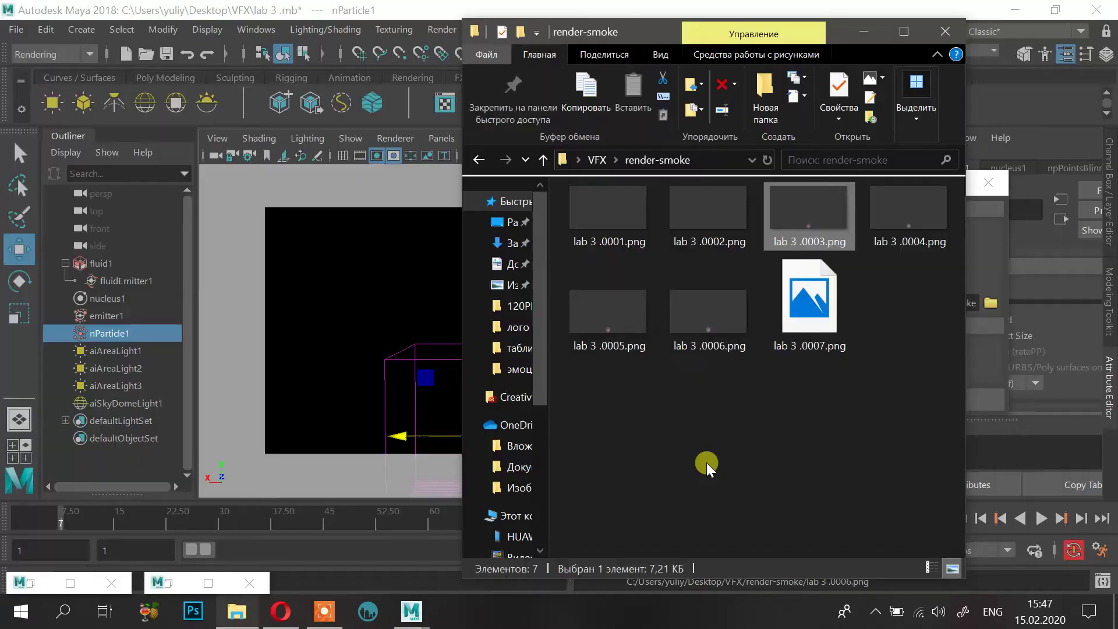
# Step: Adjust the thumbnail size in the render-smoke folder and inspect the rendered frame lab 3 .0012.png up close
pyautogui.click(704, 505)
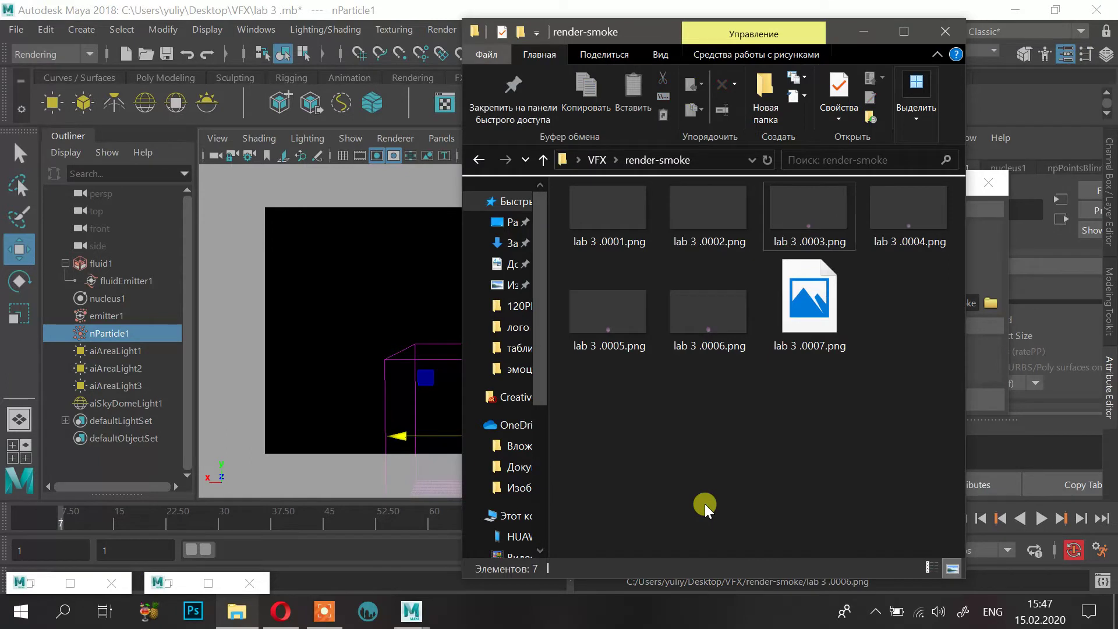
pyautogui.keyDown('ctrl'); pyautogui.scroll(-2, 705, 504); pyautogui.keyUp('ctrl')
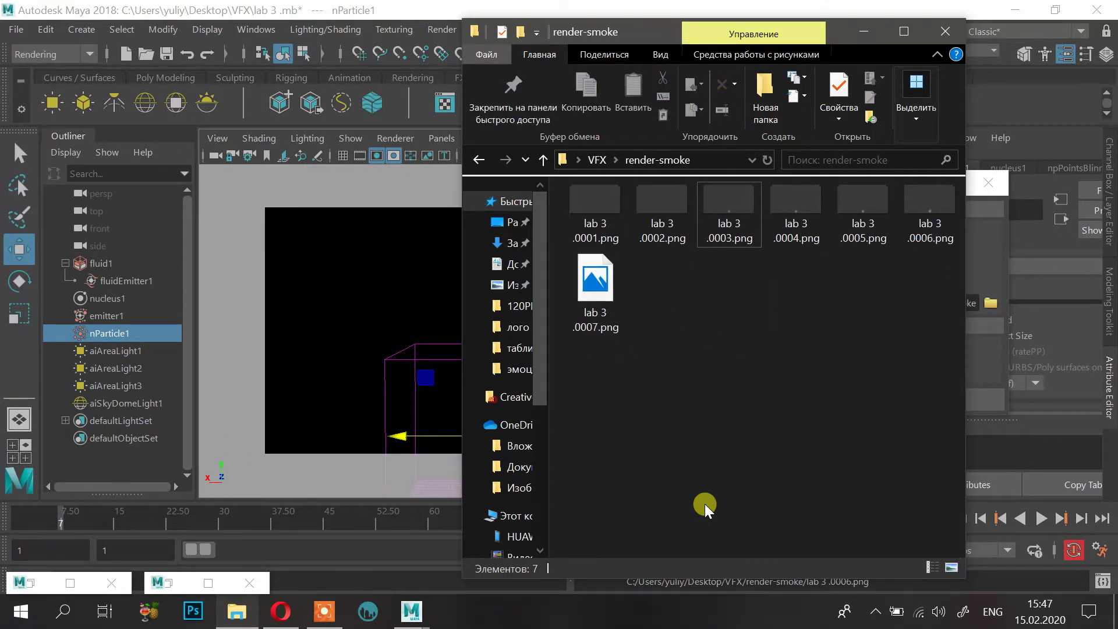
pyautogui.keyDown('ctrl'); pyautogui.scroll(1, 705, 504); pyautogui.keyUp('ctrl')
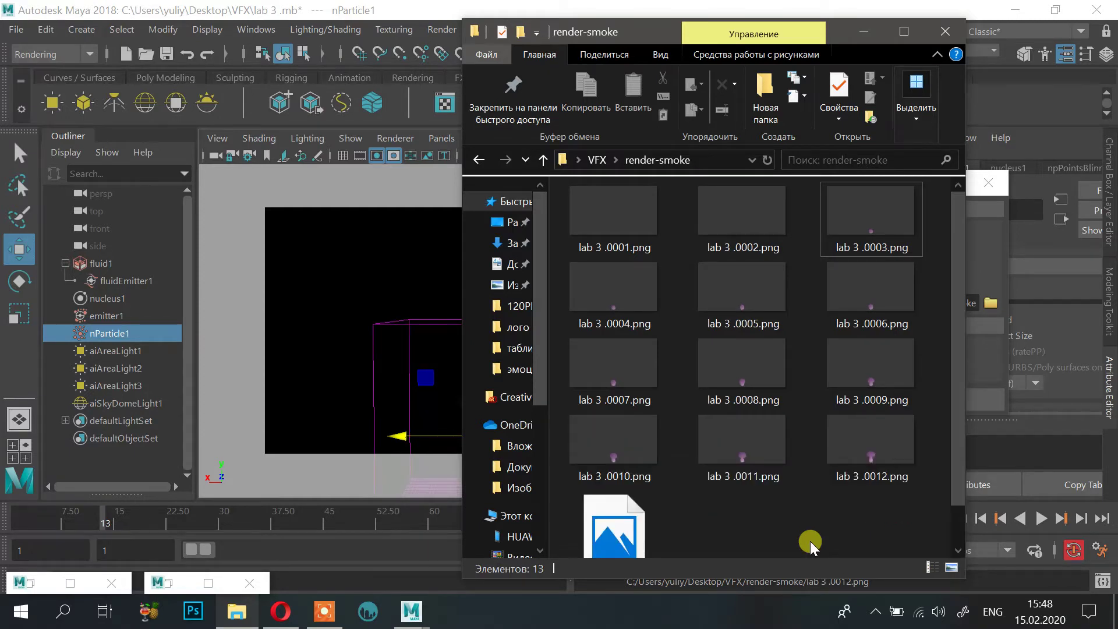
pyautogui.scroll(-1, 812, 540)
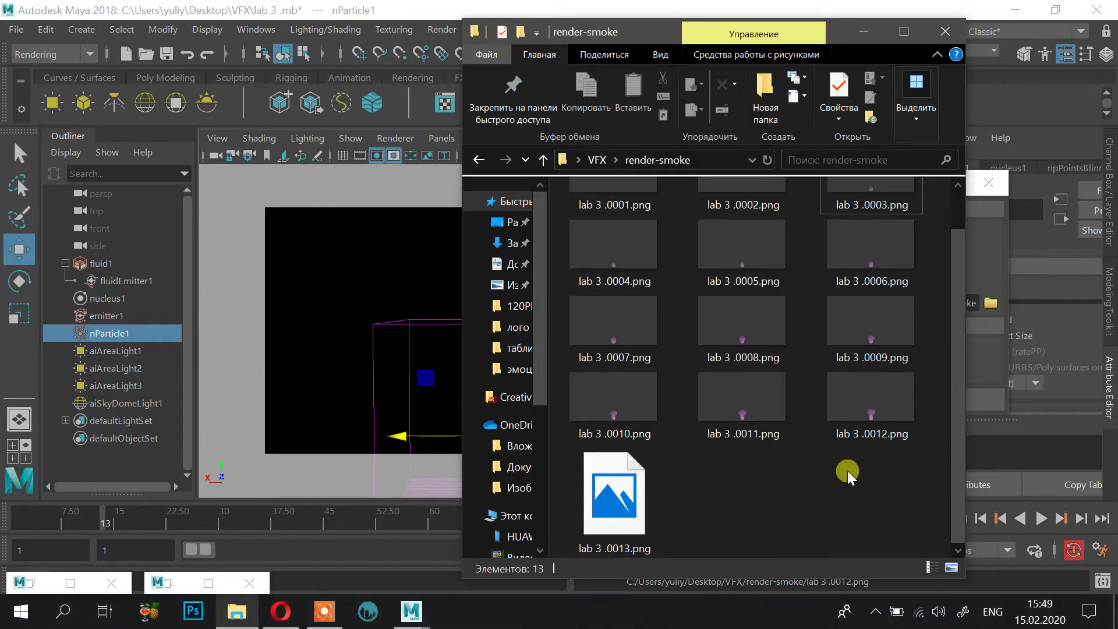
pyautogui.doubleClick(873, 399)
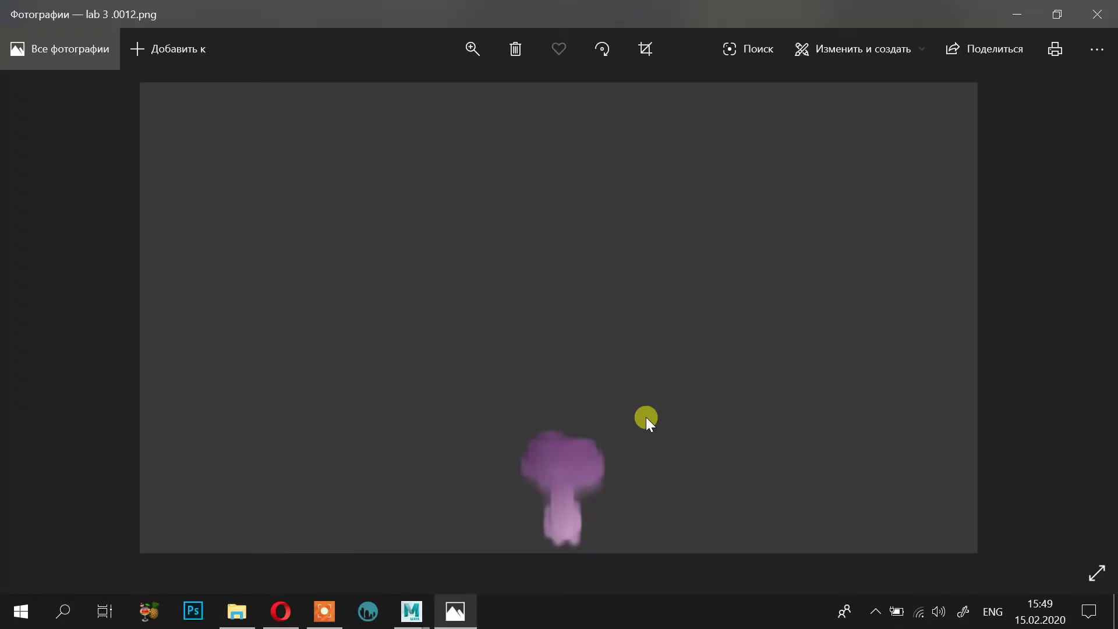
pyautogui.scroll(1, 645, 417)
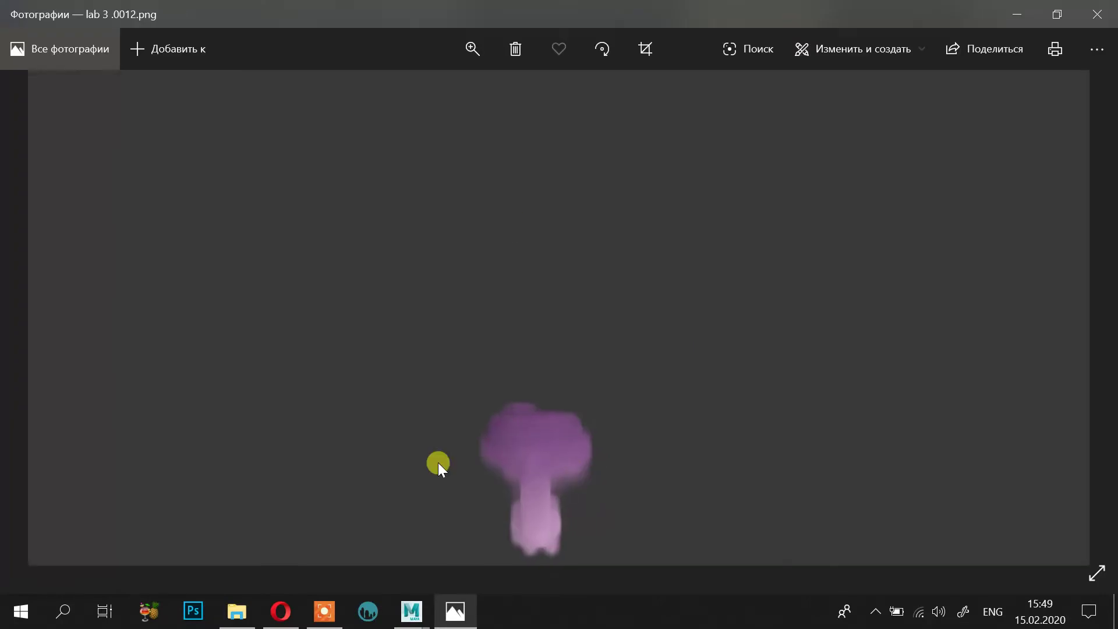
pyautogui.click(1099, 14)
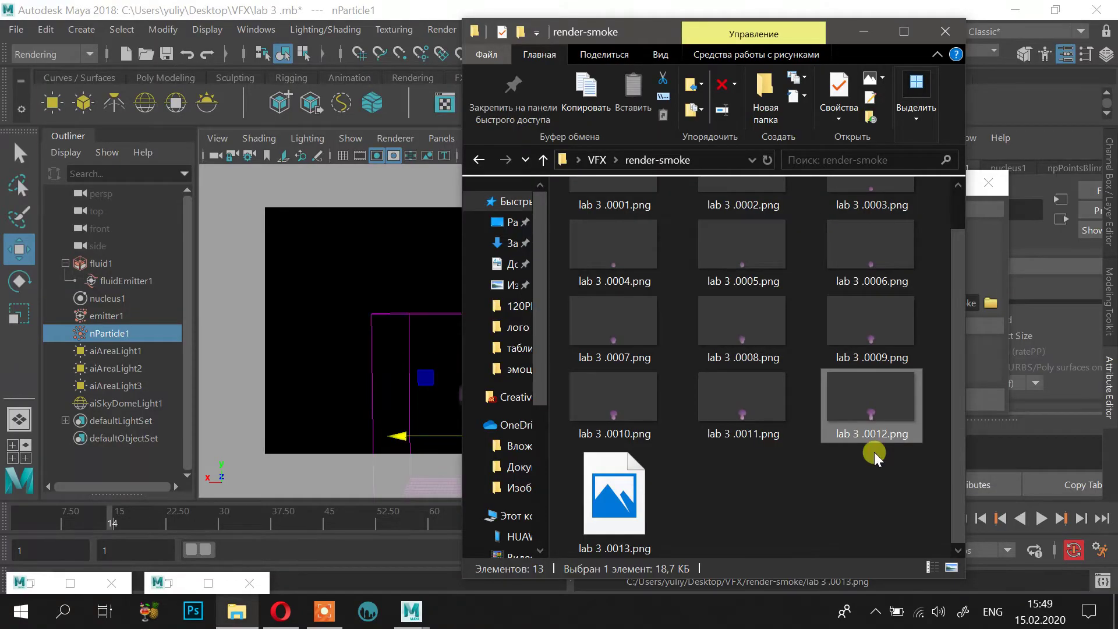
# Step: Inspect the rendered frame lab 3 .0016.png in the photo viewer and return to the render-smoke folder
pyautogui.click(857, 510)
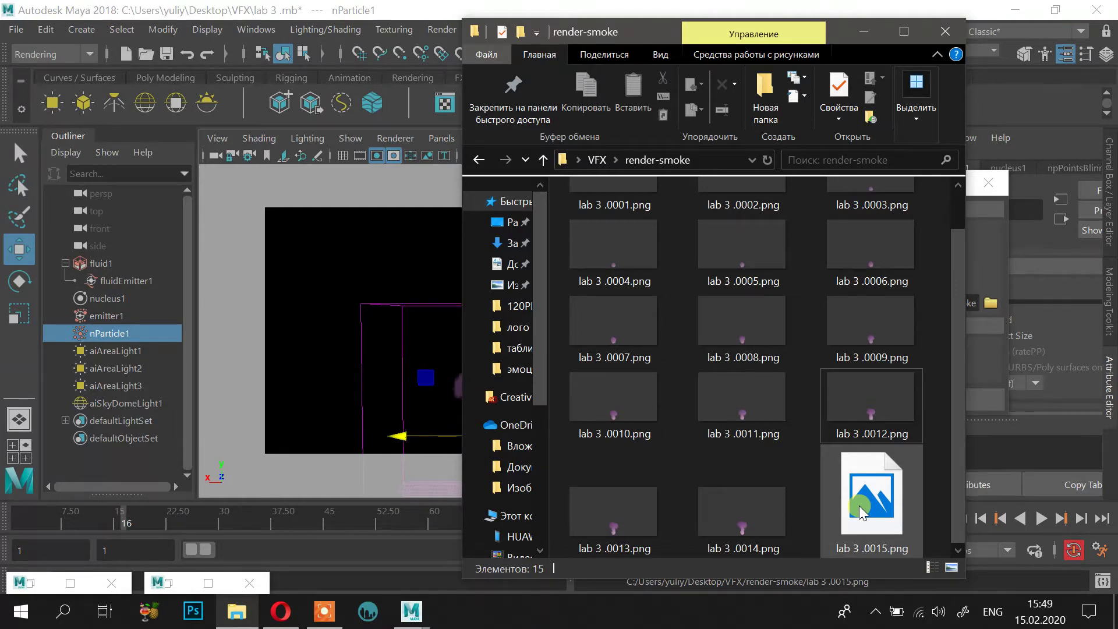
pyautogui.scroll(-2, 861, 512)
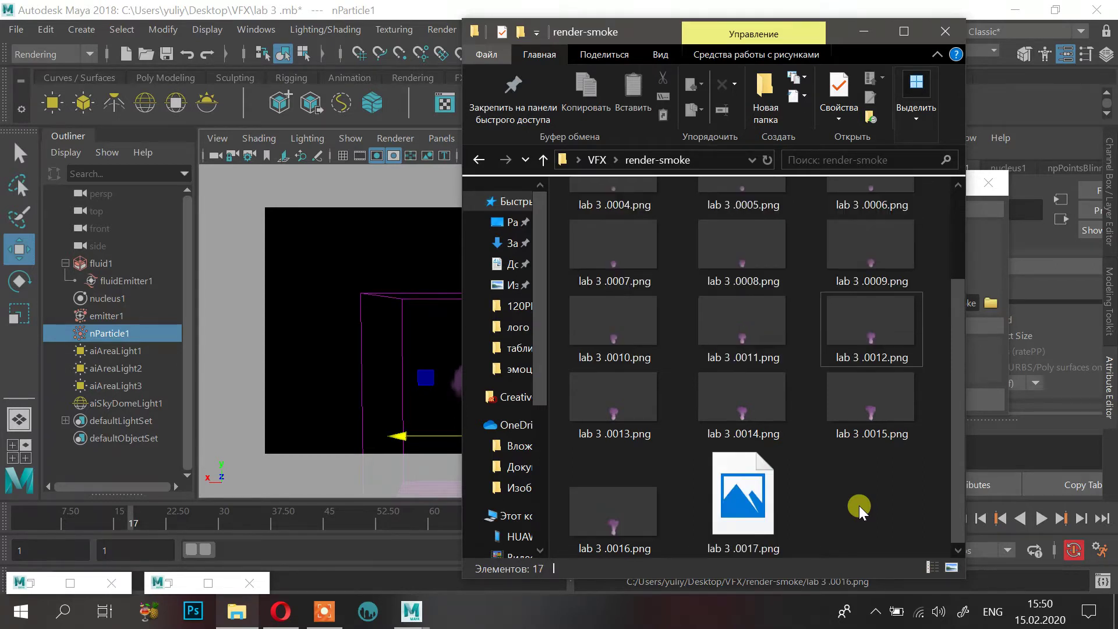
pyautogui.click(608, 515)
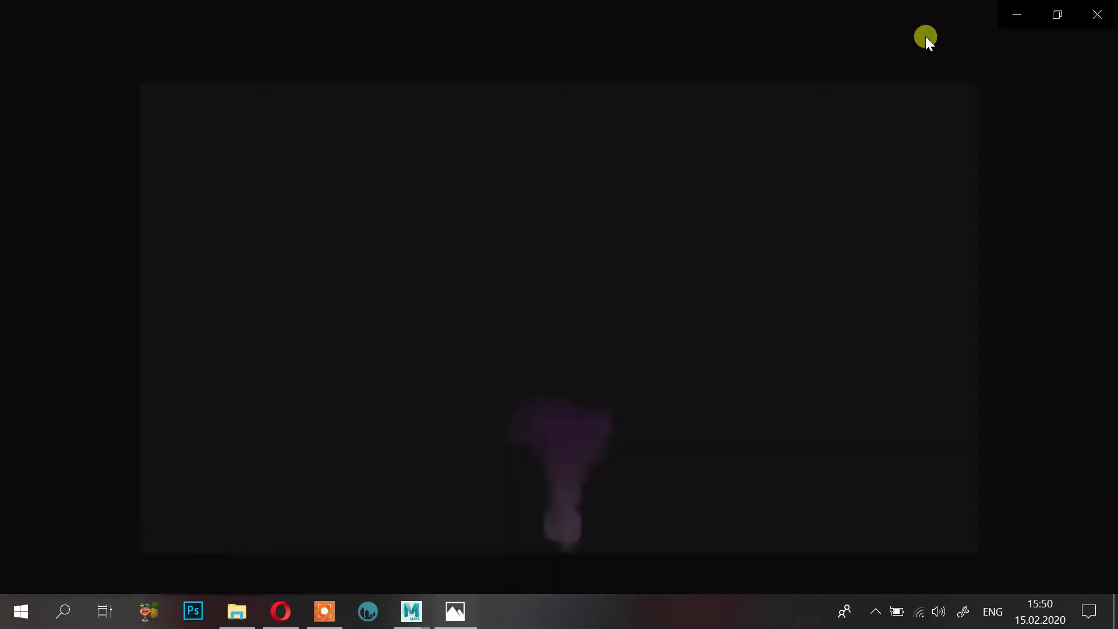
pyautogui.scroll(2, 621, 414)
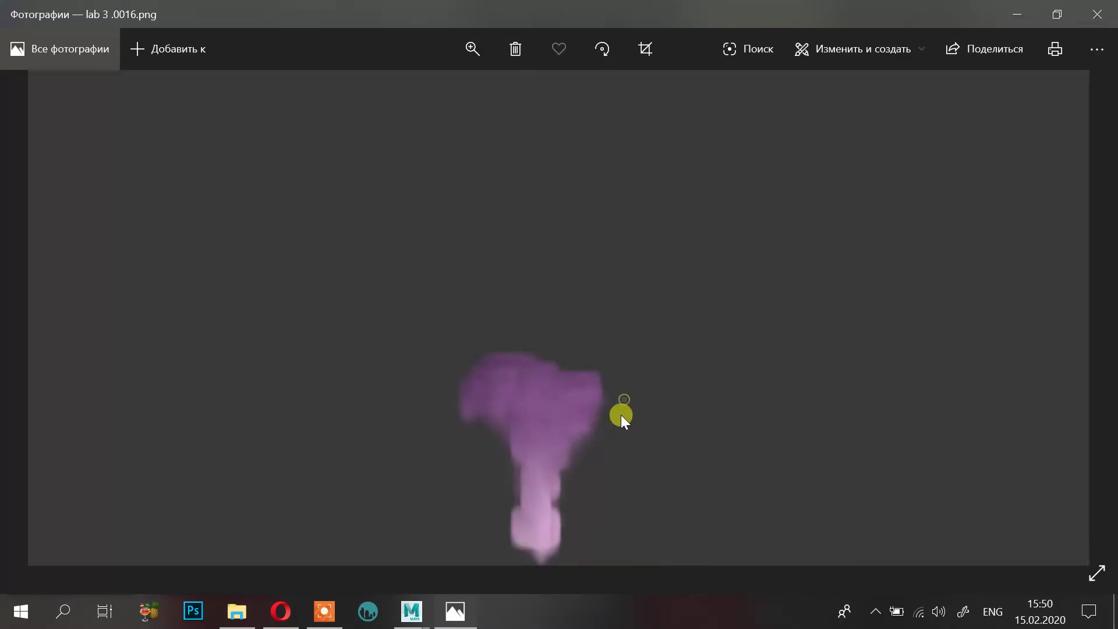
pyautogui.doubleClick(620, 417)
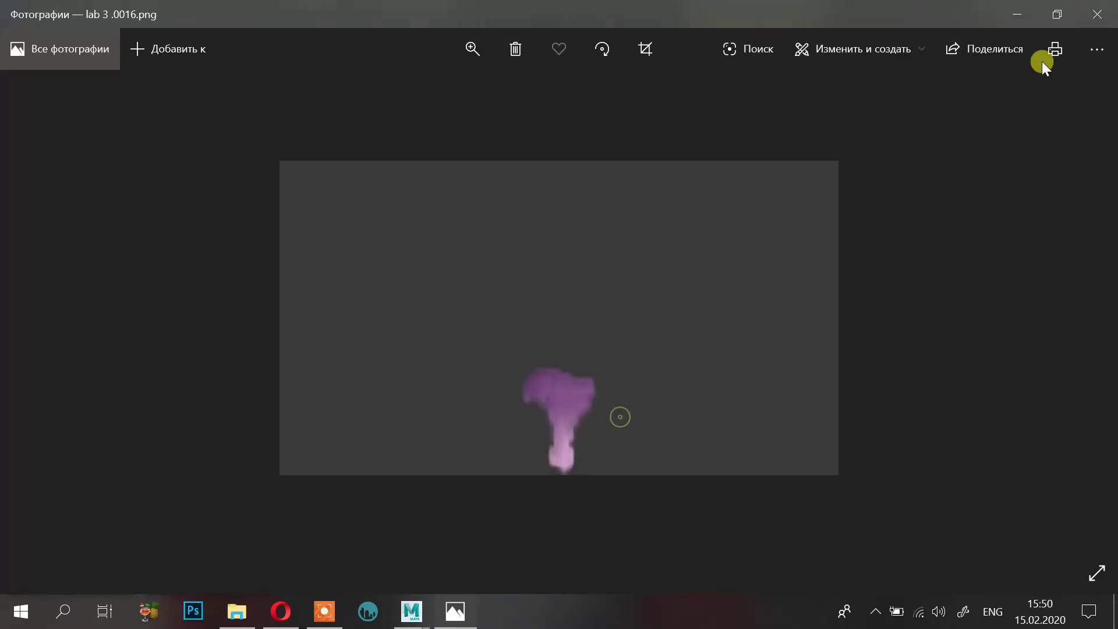
pyautogui.click(1097, 14)
pyautogui.click(831, 466)
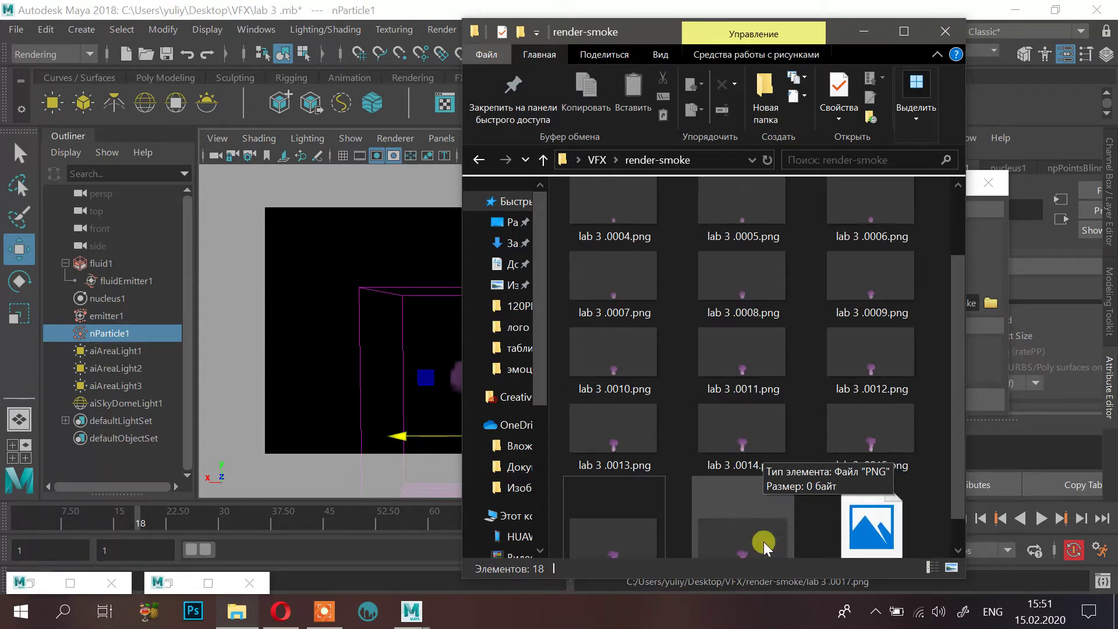
pyautogui.click(768, 500)
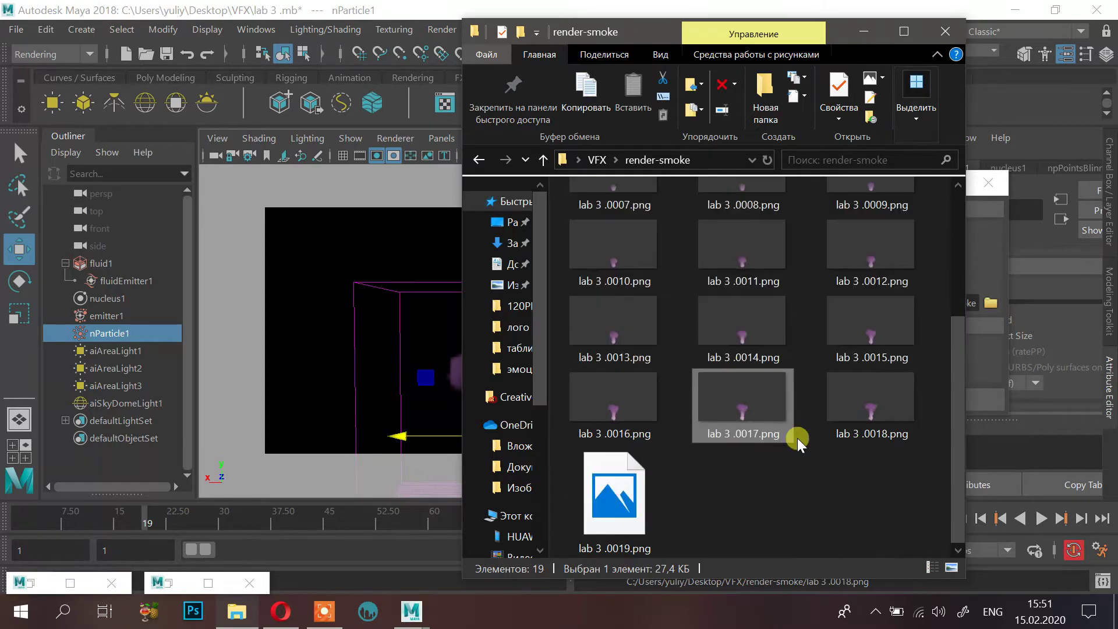
pyautogui.click(877, 611)
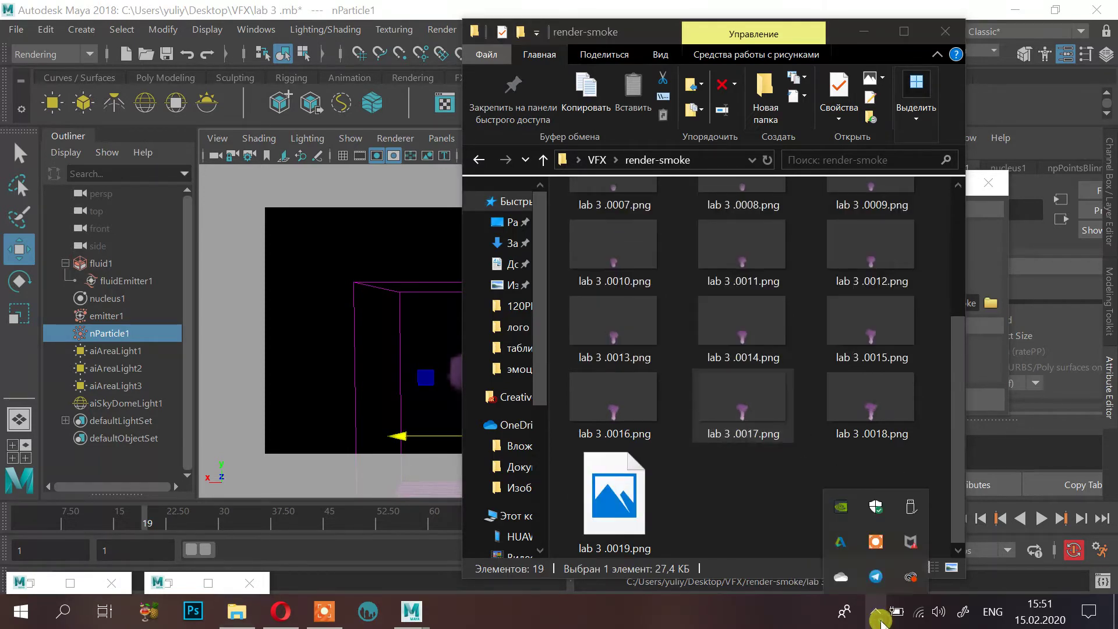
pyautogui.click(875, 541)
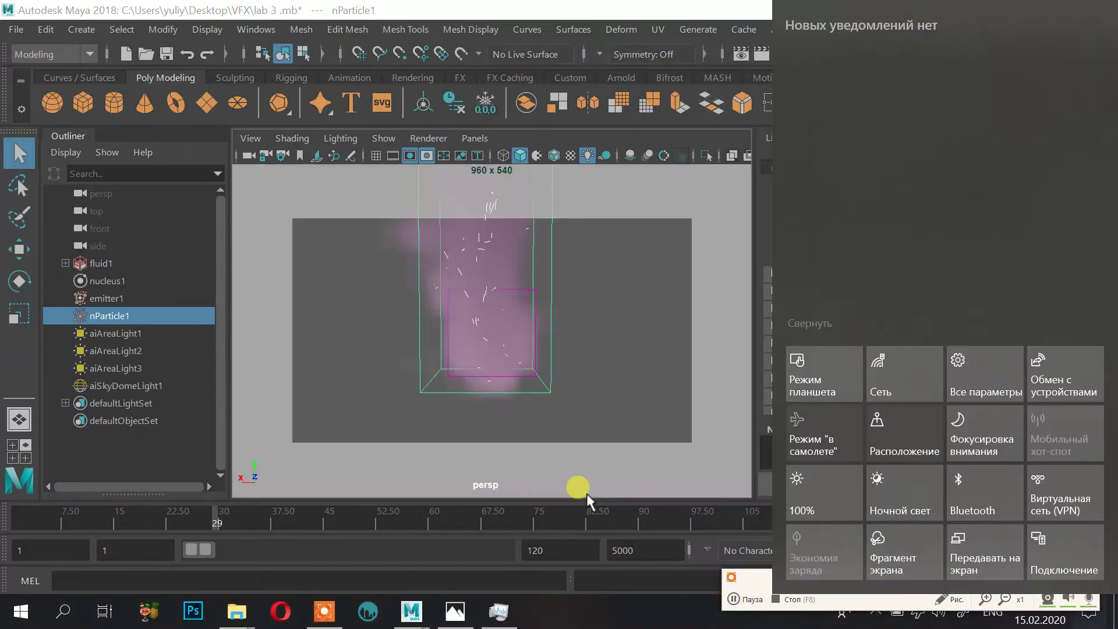
# Step: Dismiss the notification panel and deselect nParticle1 in the Maya scene
pyautogui.click(681, 607)
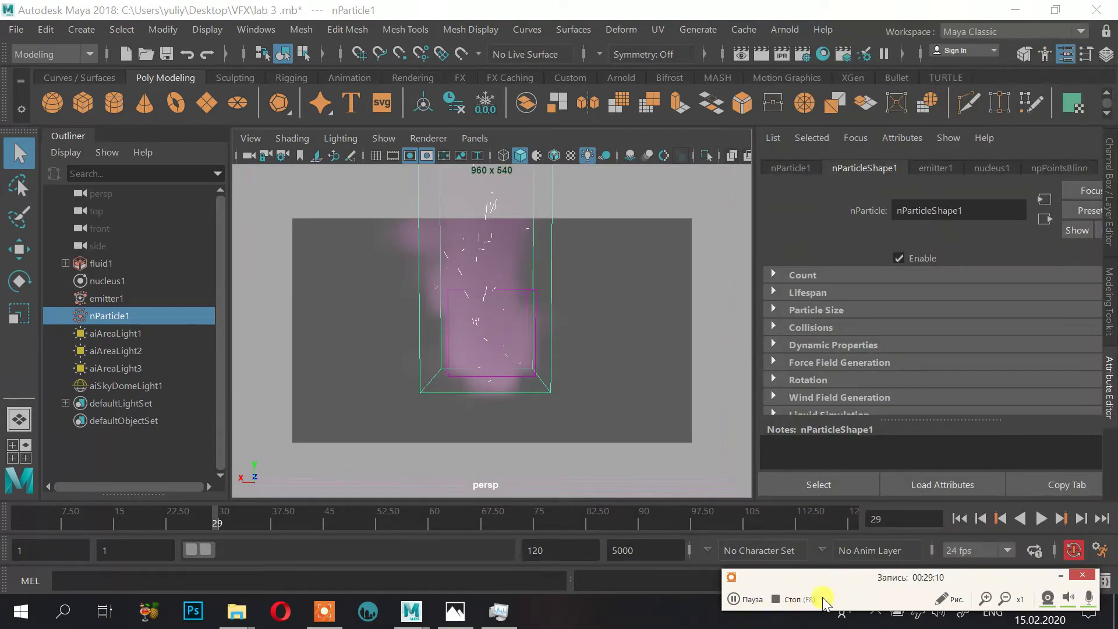
pyautogui.click(616, 463)
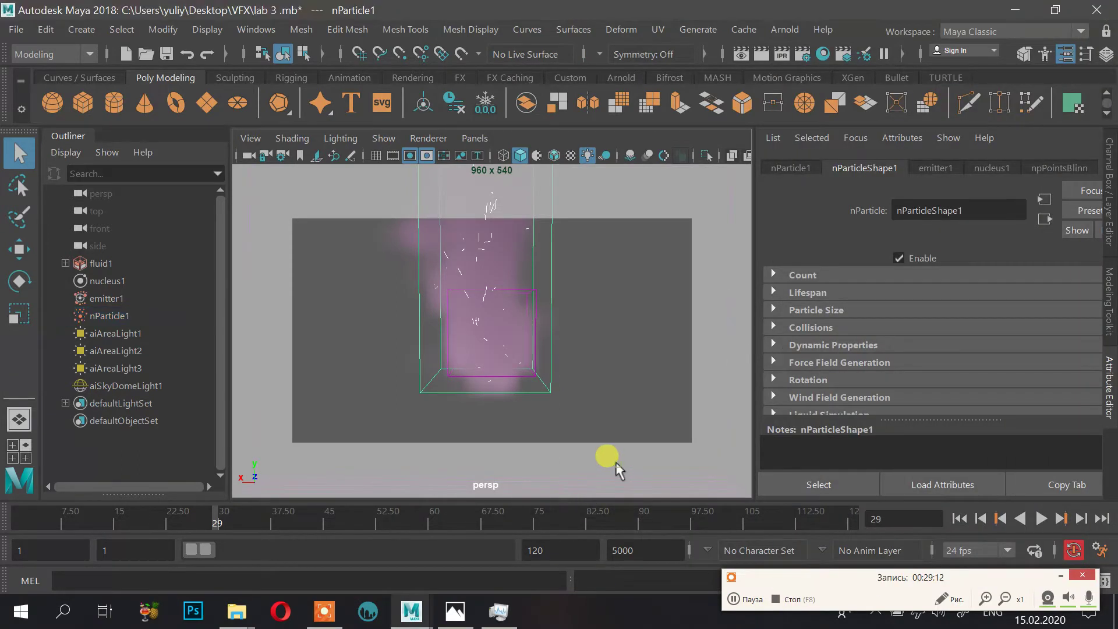
# Step: Bring up the render-smoke folder and look through the rendered png frames down to lab 3 .0042.png
pyautogui.moveTo(236, 610)
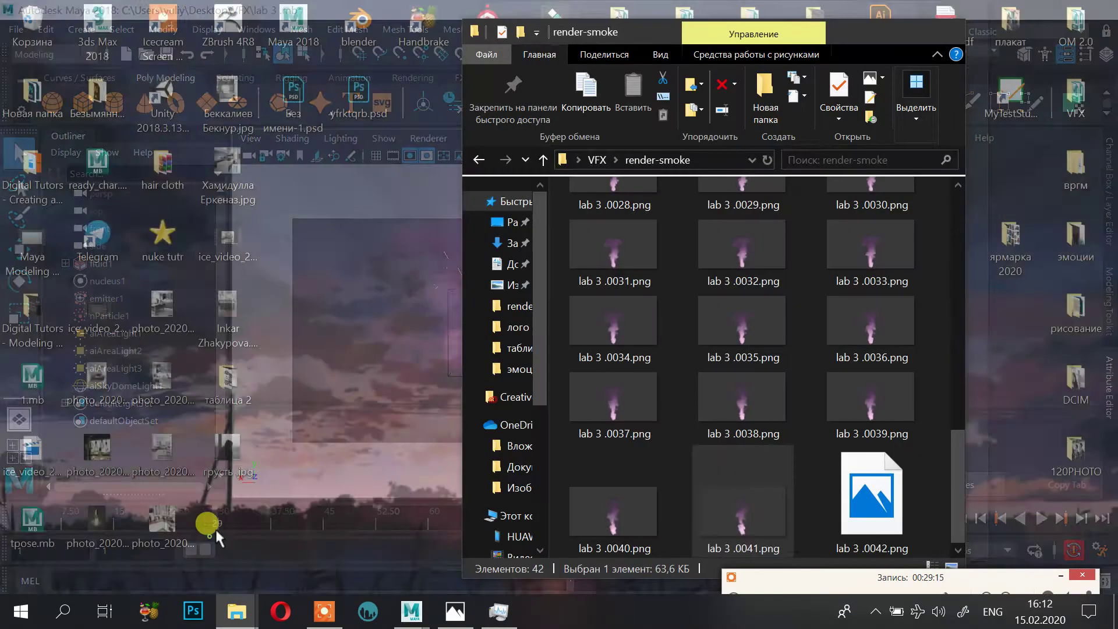
pyautogui.click(215, 527)
pyautogui.scroll(5, 784, 478)
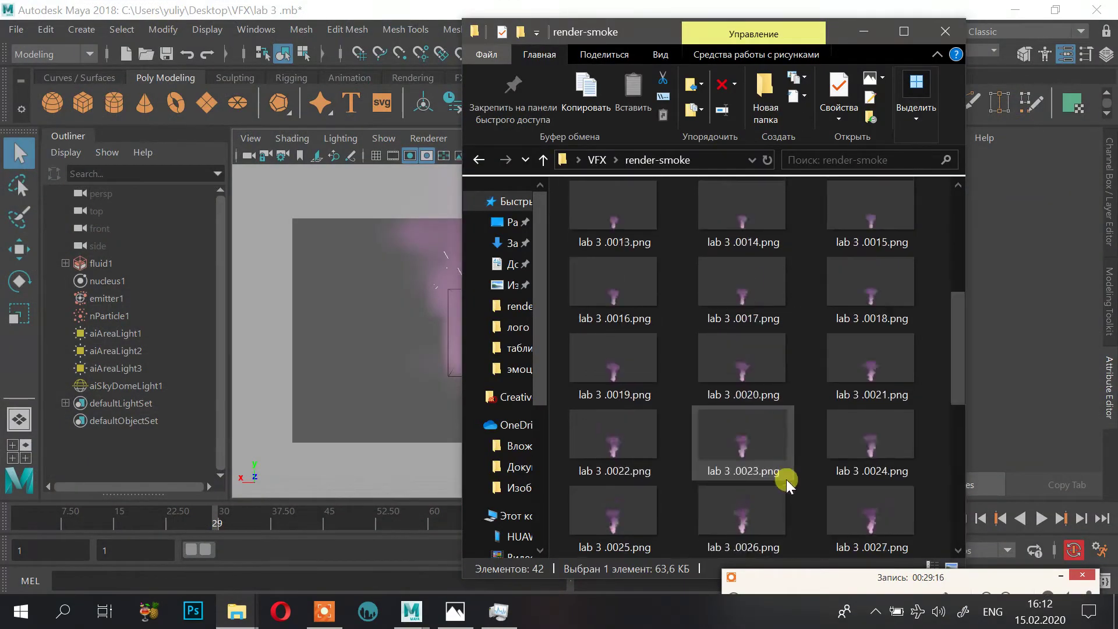
pyautogui.scroll(-5, 785, 468)
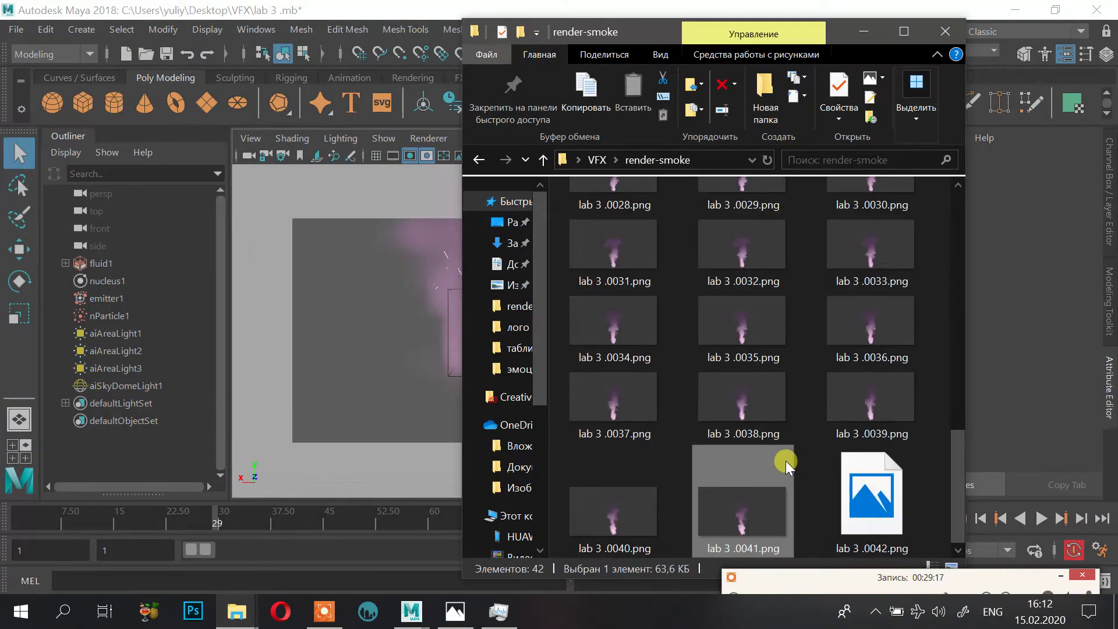
pyautogui.click(921, 574)
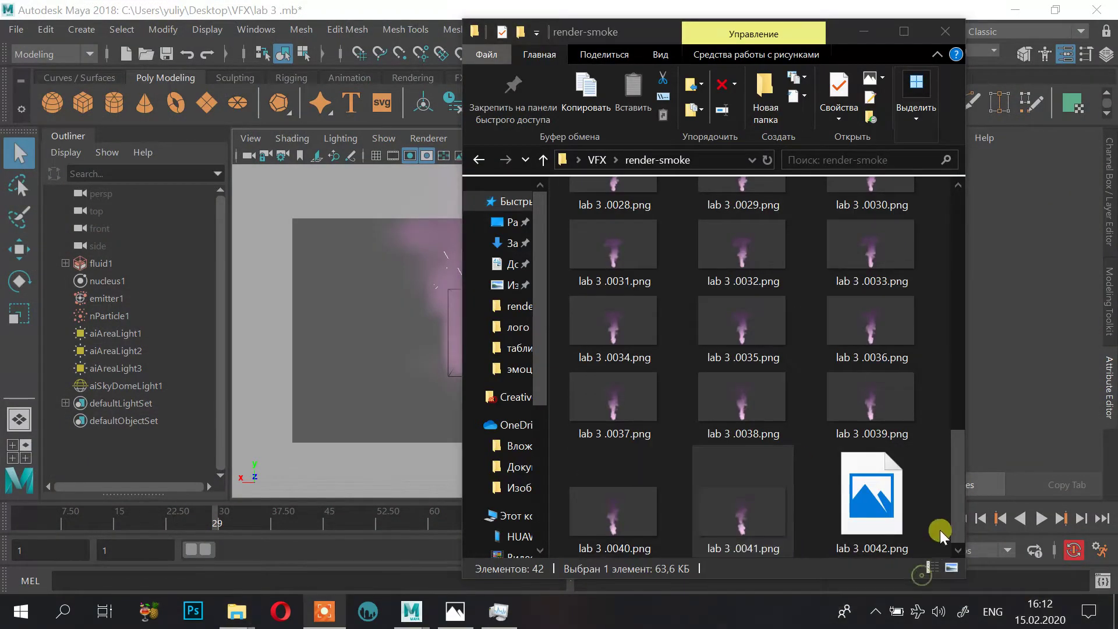
# Step: Save the lab 3 .mb scene in Maya and close the render-smoke and VFX folder windows
pyautogui.click(411, 611)
pyautogui.hotkey('ctrl', 's')
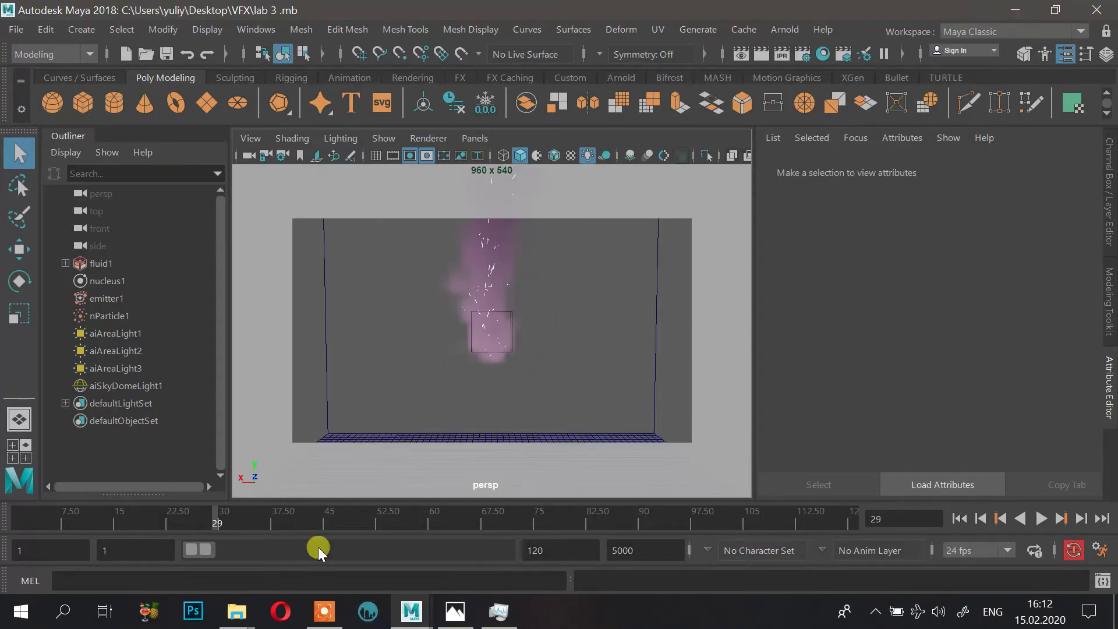
pyautogui.click(27, 611)
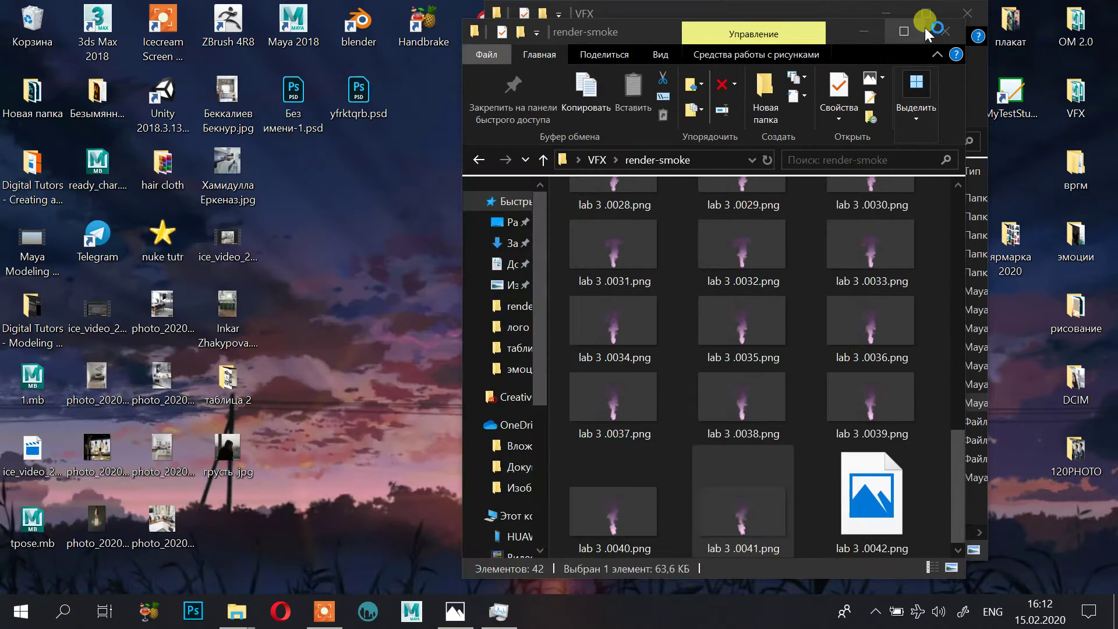
pyautogui.click(945, 31)
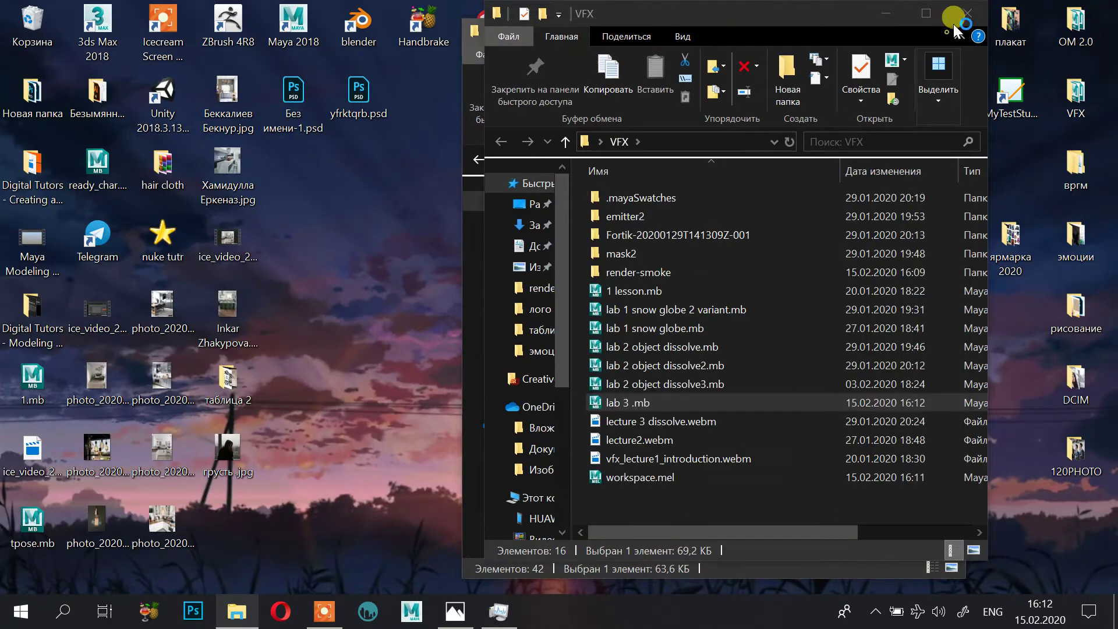
pyautogui.click(967, 12)
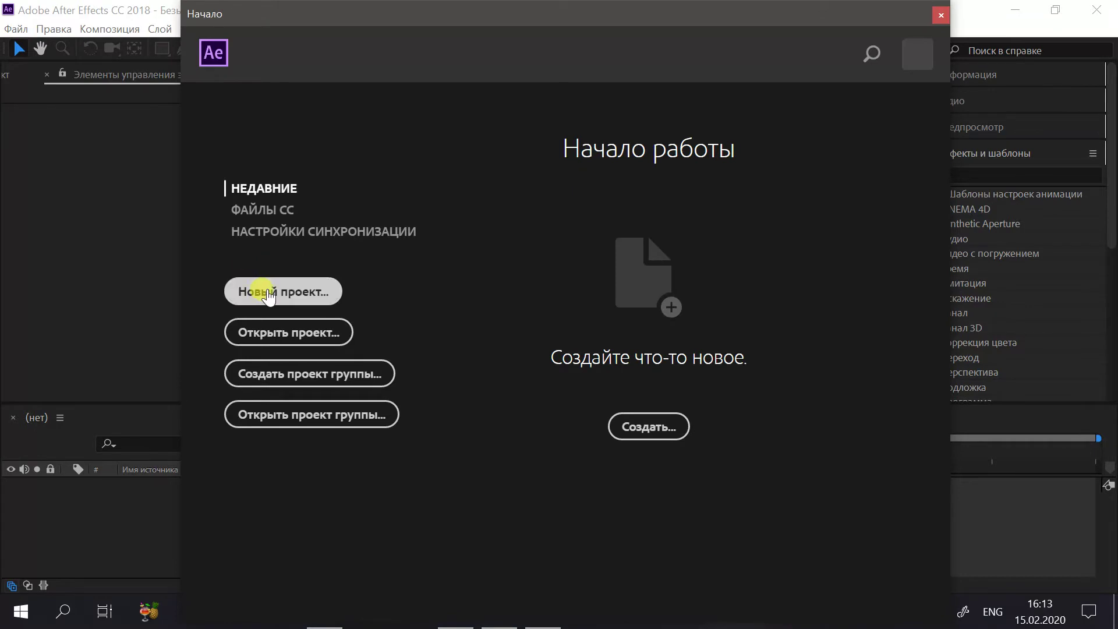
# Step: Start a new project in After Effects and make the project panel slightly narrower
pyautogui.click(267, 289)
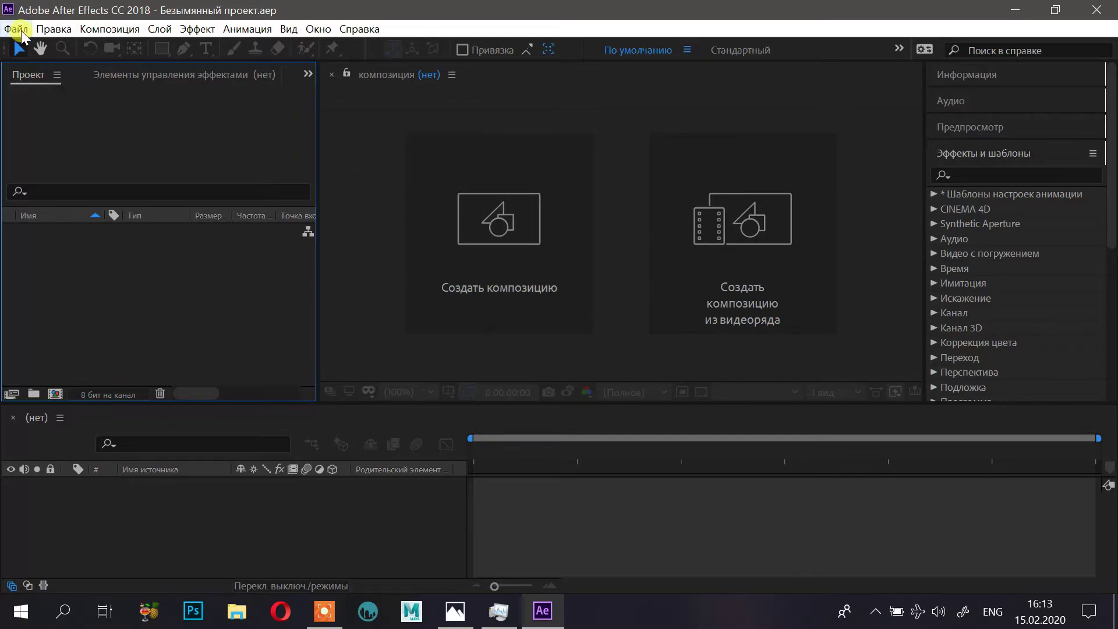
pyautogui.moveTo(742, 9); pyautogui.dragTo(703, 105)
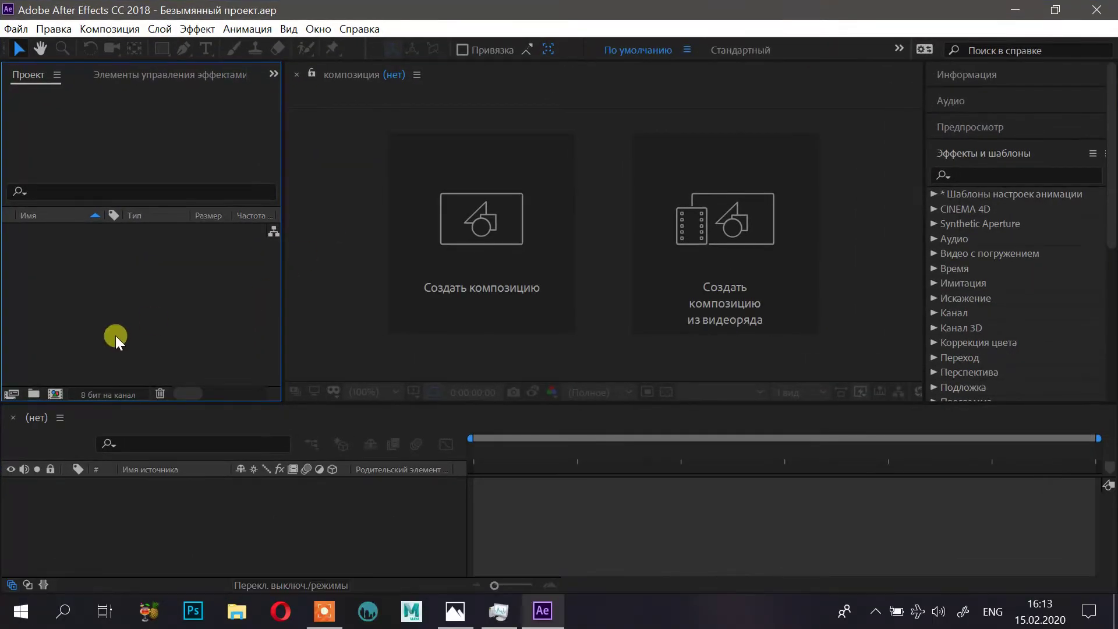
pyautogui.click(197, 462)
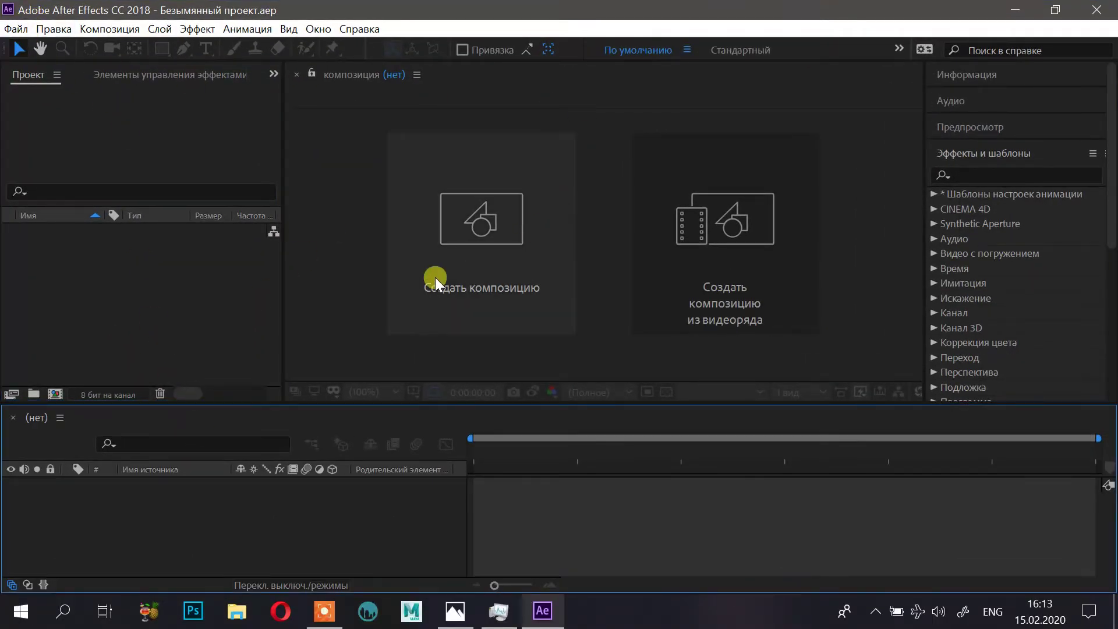
# Step: Begin saving the project under a new name and browse to the VFX folder on the desktop
pyautogui.click(16, 28)
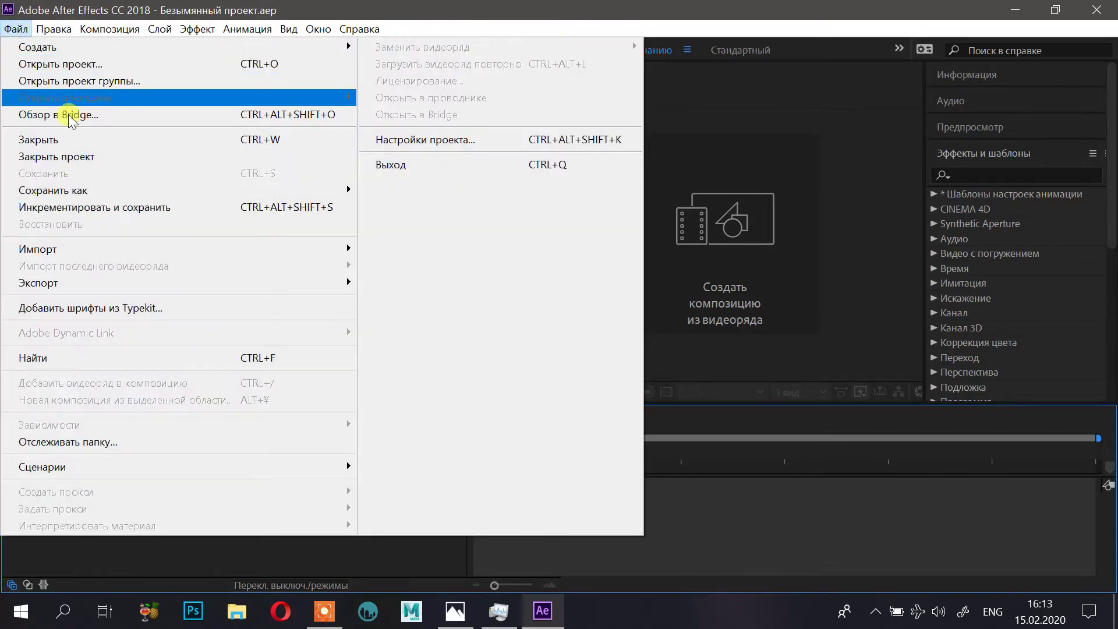
pyautogui.moveTo(95, 194)
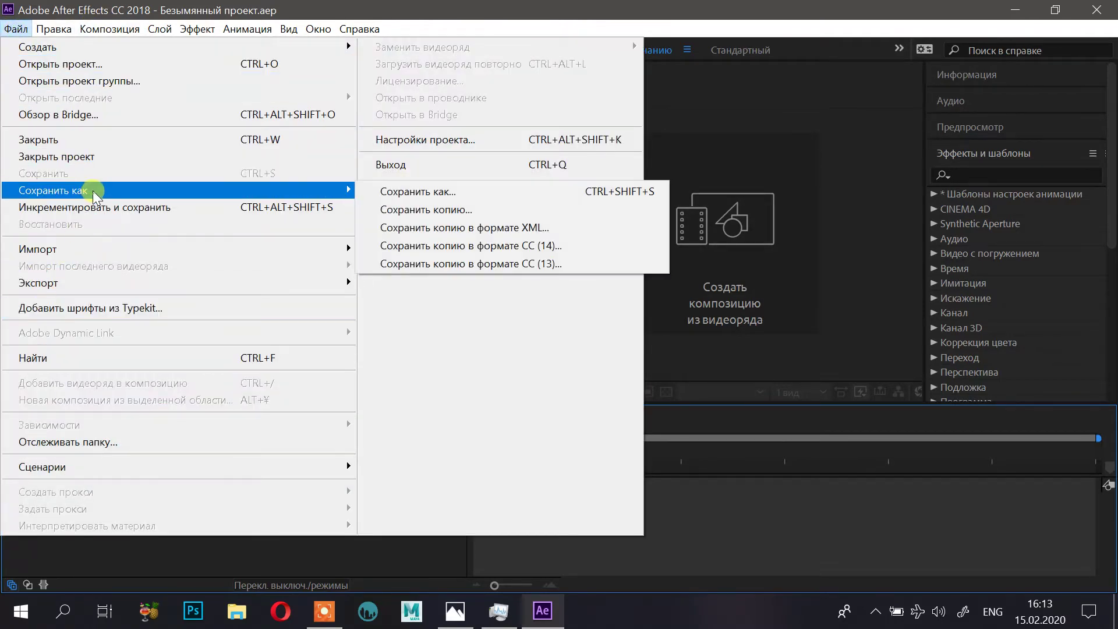
pyautogui.click(508, 192)
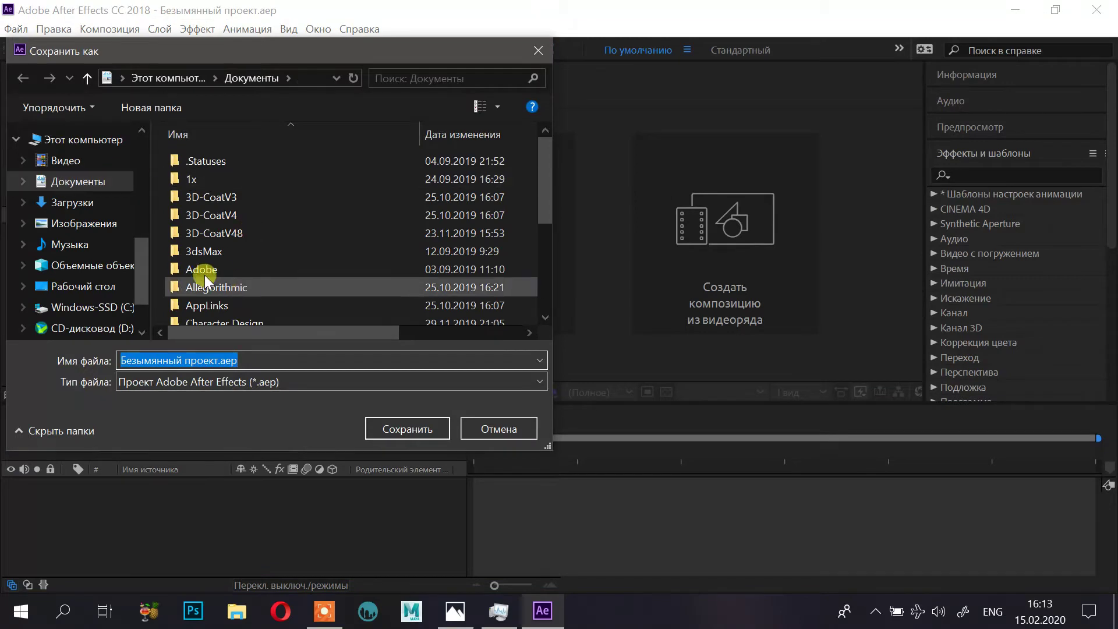
pyautogui.scroll(-1, 90, 257)
pyautogui.click(100, 243)
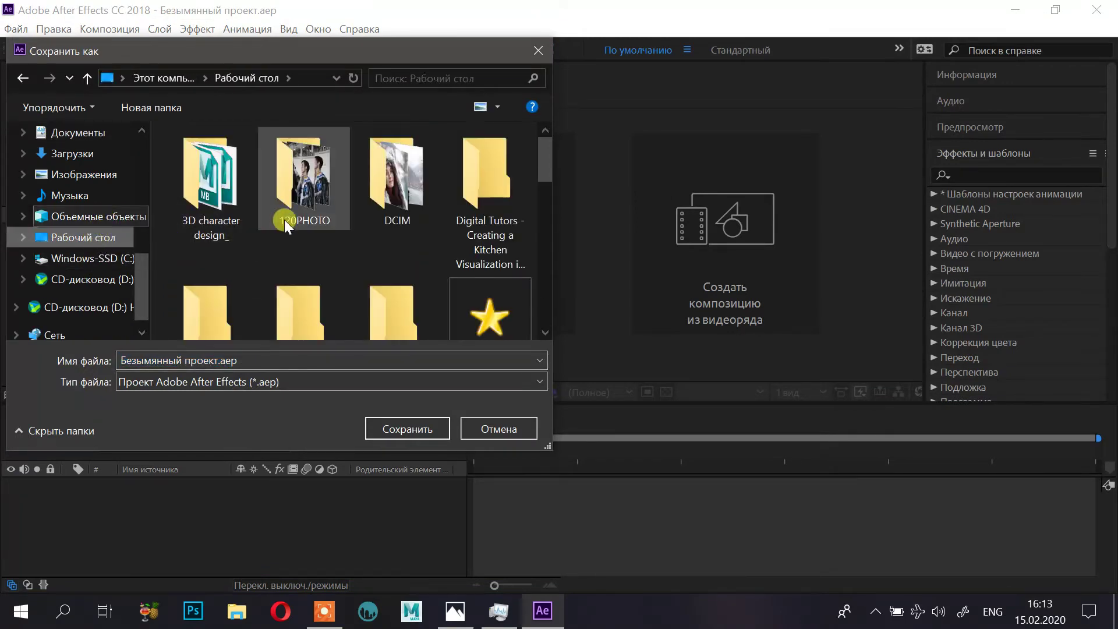
pyautogui.scroll(-5, 285, 224)
pyautogui.scroll(4, 294, 222)
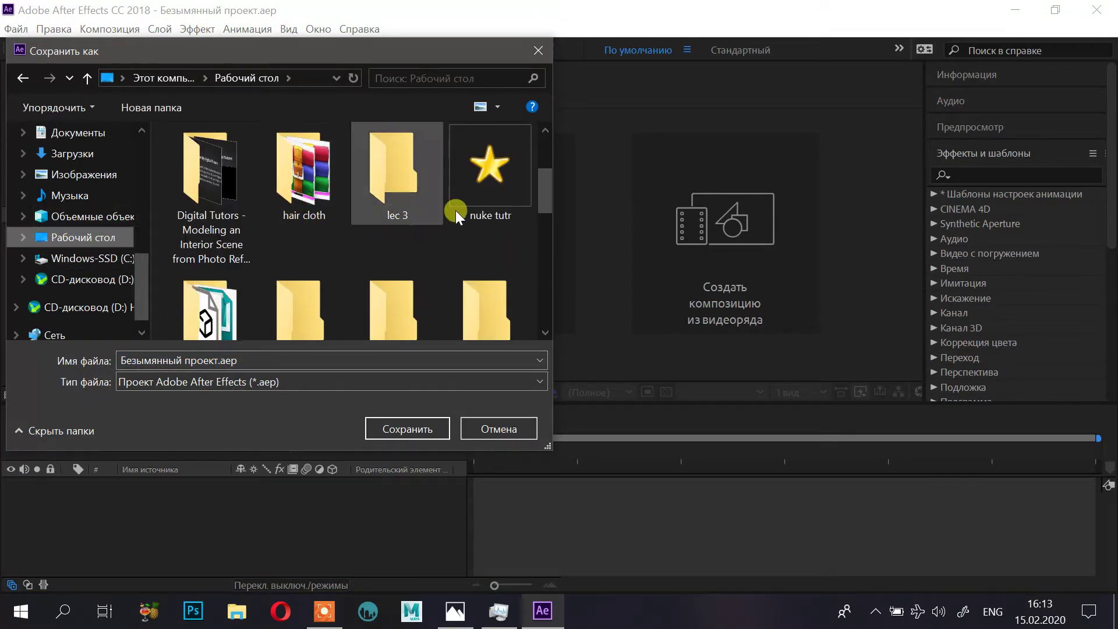
pyautogui.scroll(-1, 349, 244)
pyautogui.doubleClick(324, 279)
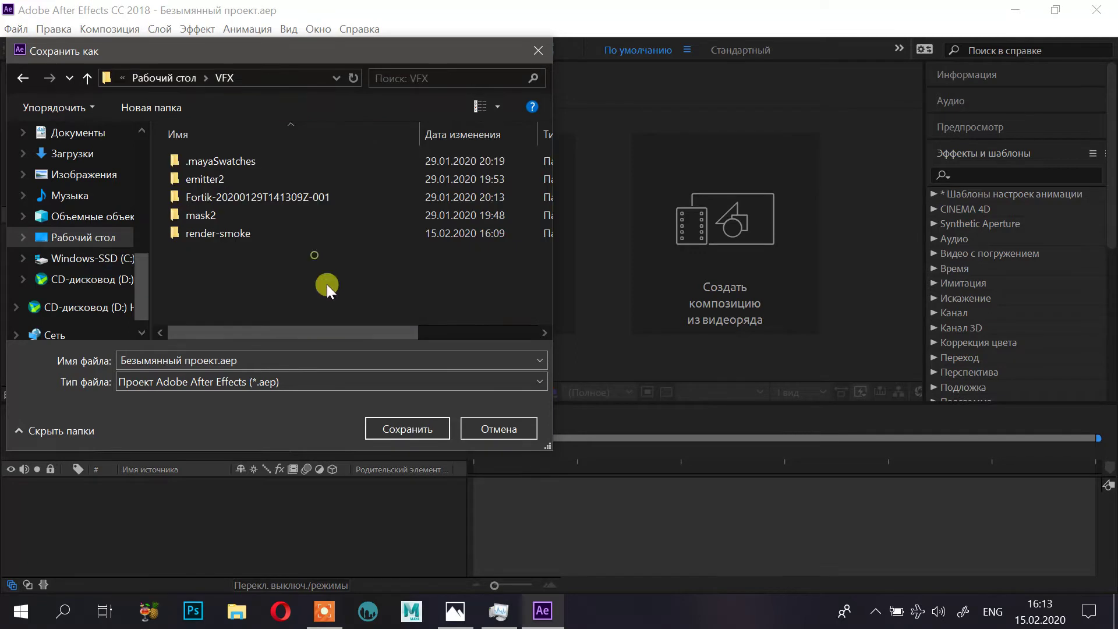
# Step: Name the project file Smoke and save it in the VFX folder
pyautogui.click(296, 362)
pyautogui.moveTo(218, 361); pyautogui.dragTo(48, 360)
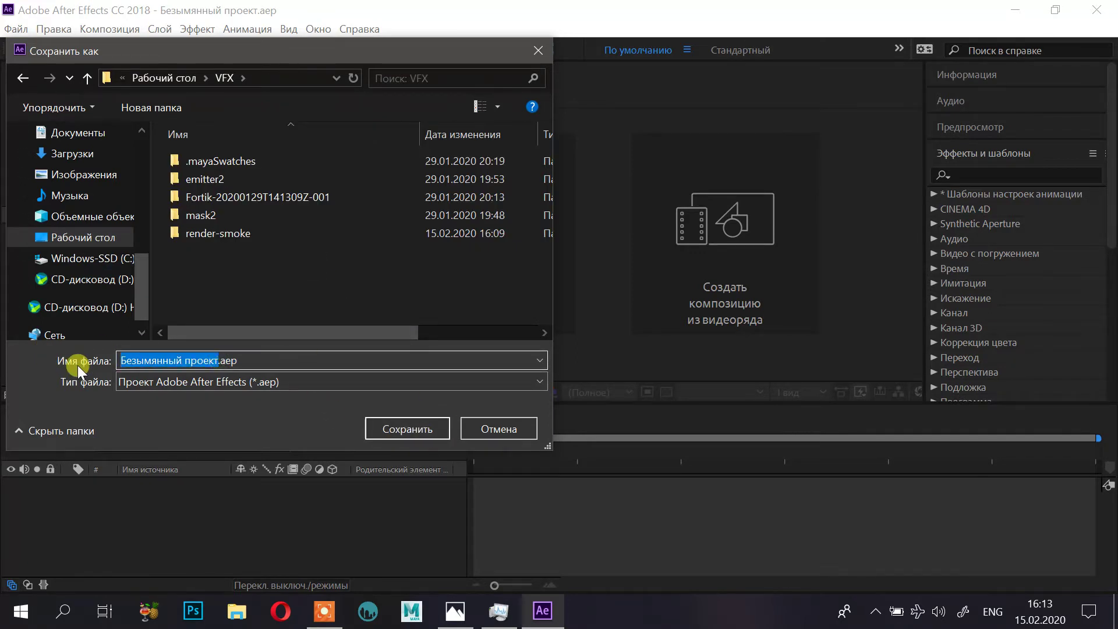
pyautogui.write('Smoke')
pyautogui.press('Return')
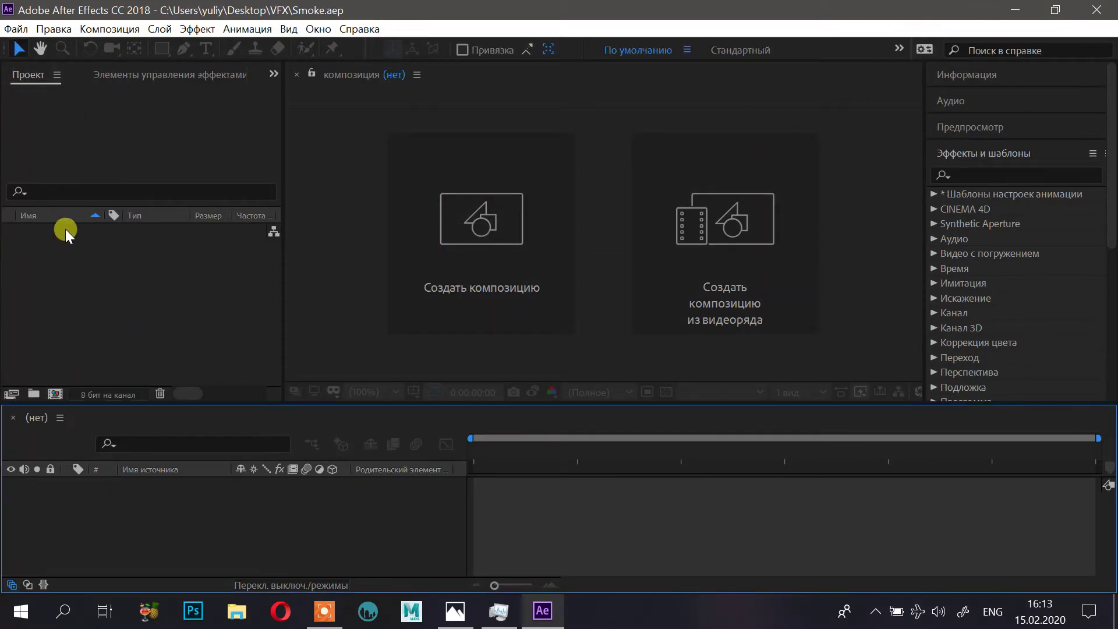
# Step: Find the render-smoke folder inside the desktop VFX folder and import it into the After Effects project as a png sequence
pyautogui.click(236, 611)
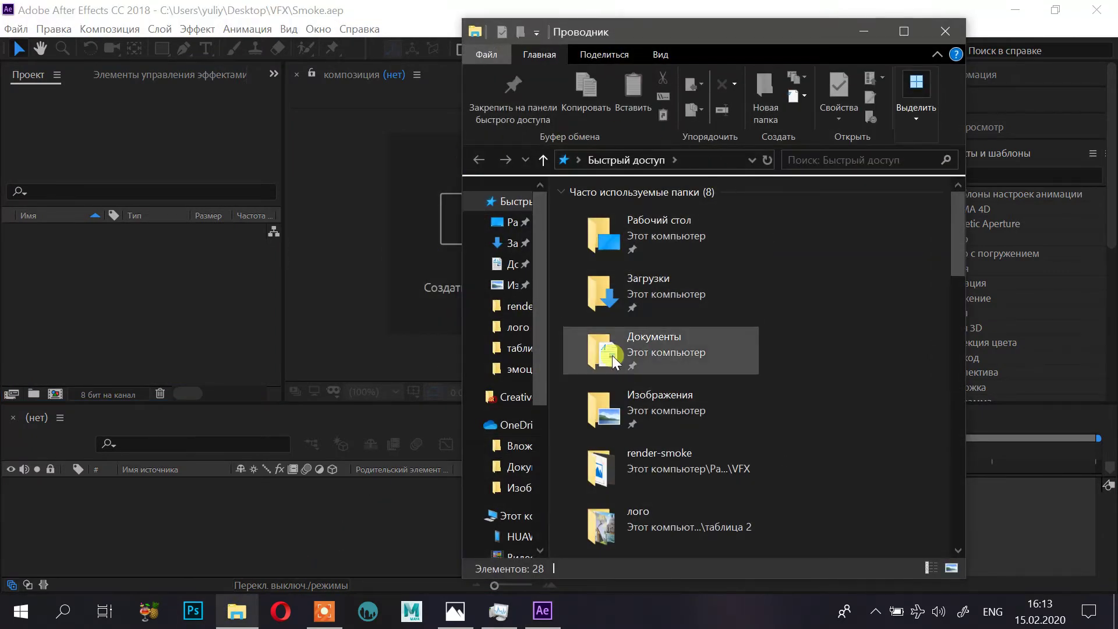
pyautogui.doubleClick(689, 221)
pyautogui.scroll(-4, 686, 252)
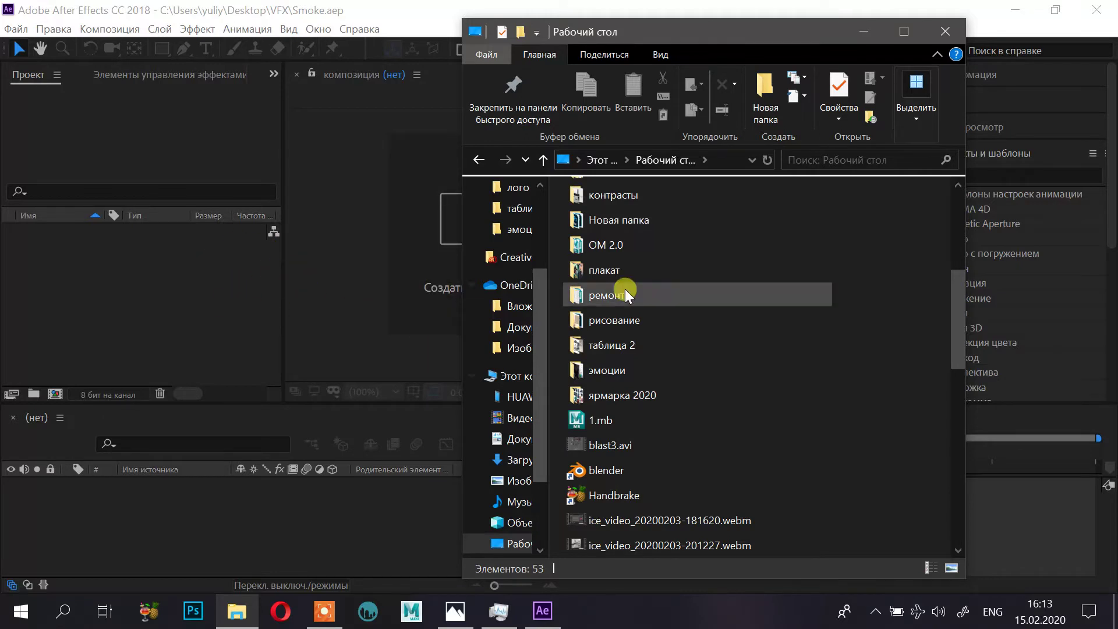
pyautogui.scroll(2, 641, 366)
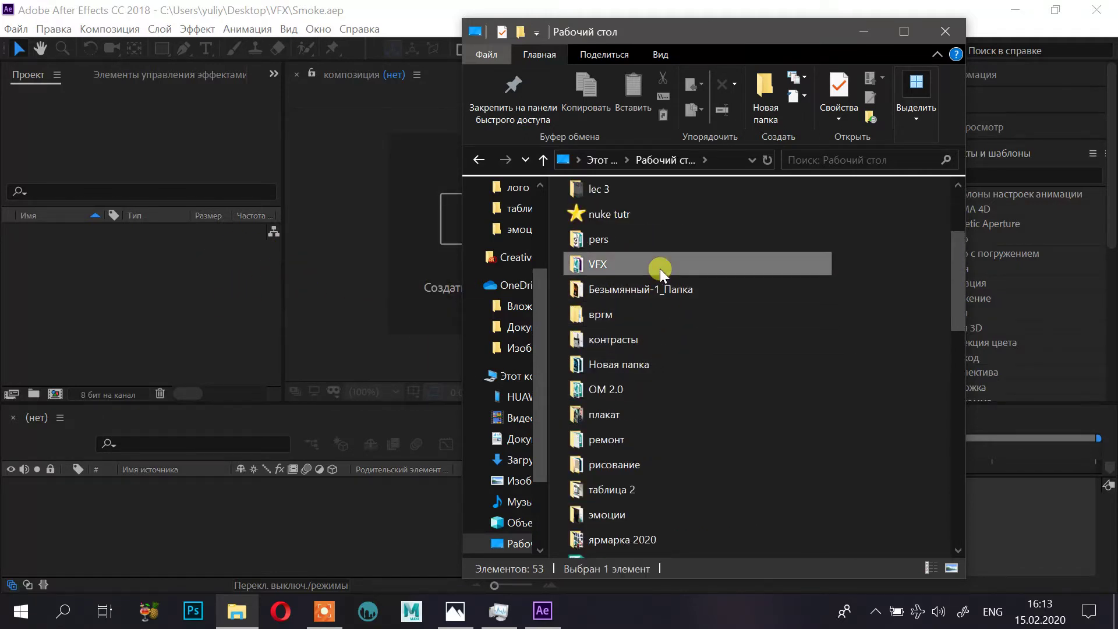
pyautogui.doubleClick(659, 267)
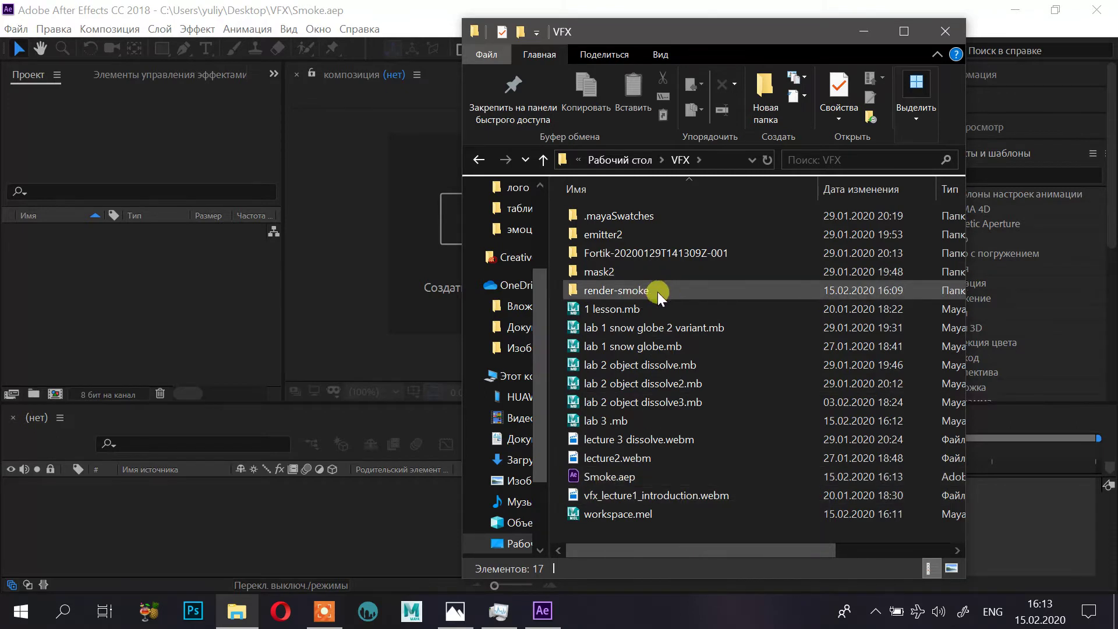
pyautogui.moveTo(645, 295)
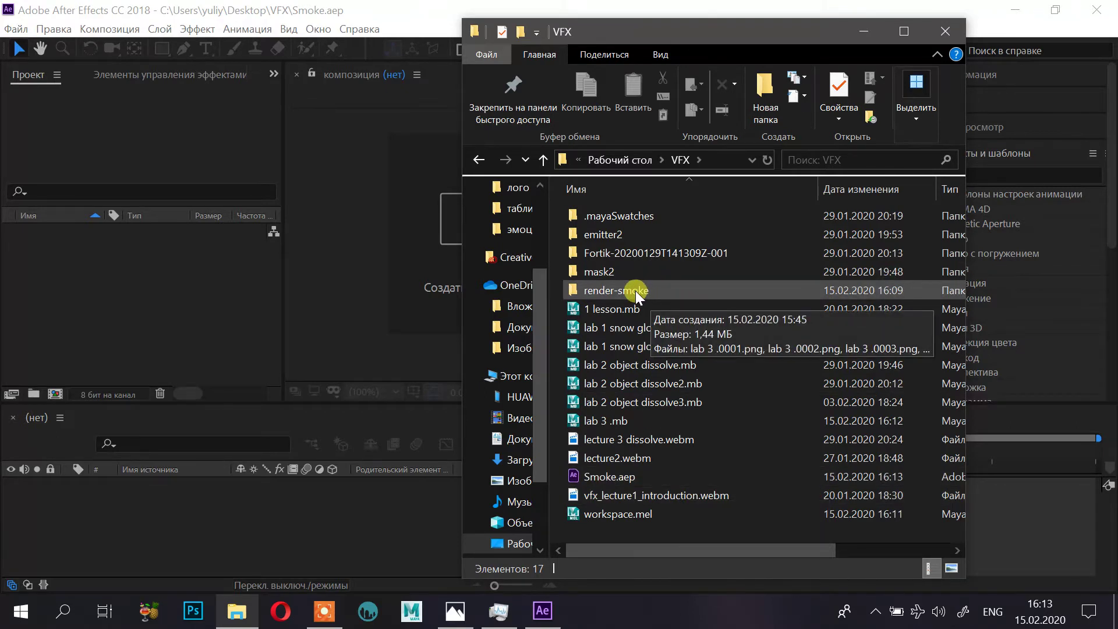
pyautogui.moveTo(634, 291); pyautogui.dragTo(169, 302)
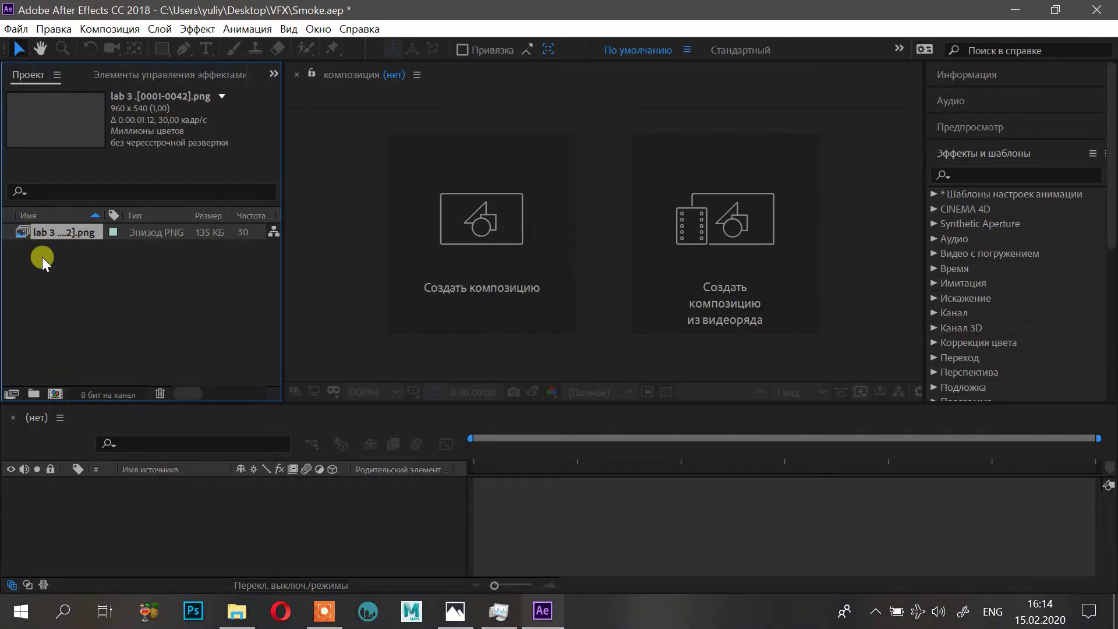
# Step: Create a composition from the imported lab 3 png sequence and scrub through it to 0:00:01:11
pyautogui.moveTo(54, 235); pyautogui.dragTo(131, 512)
pyautogui.moveTo(150, 529); pyautogui.dragTo(150, 528)
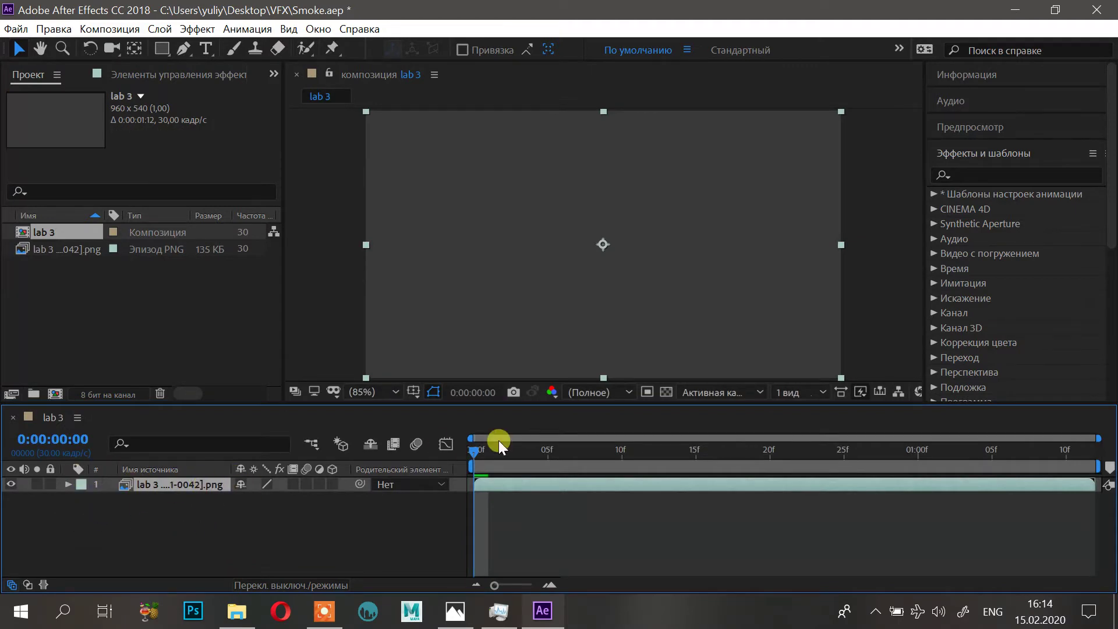
pyautogui.moveTo(470, 449); pyautogui.dragTo(1080, 425)
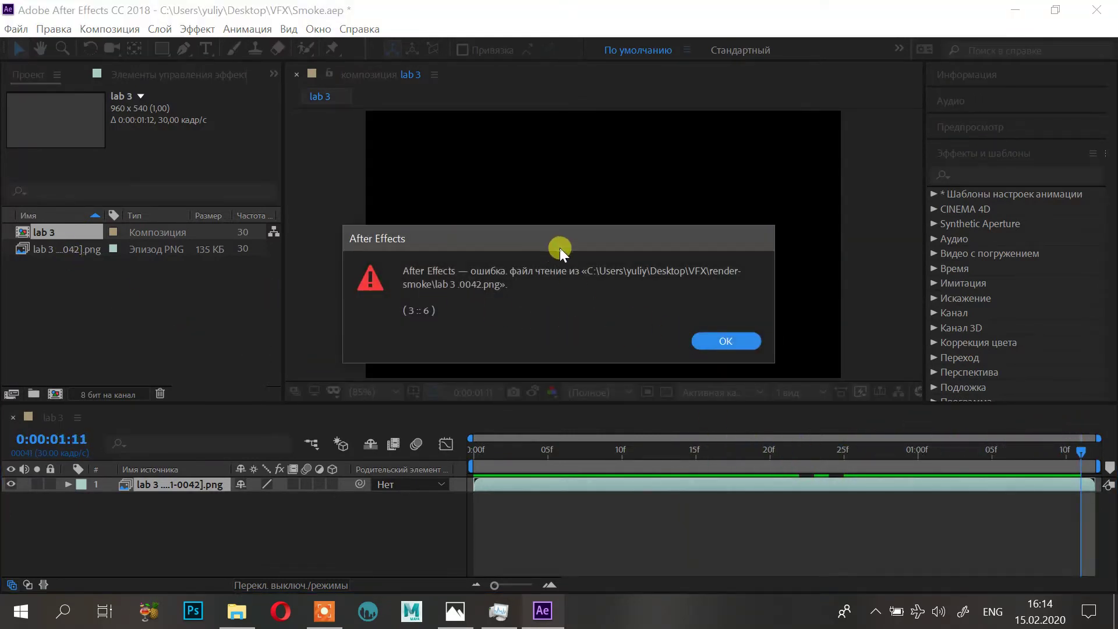
pyautogui.click(695, 341)
pyautogui.click(61, 259)
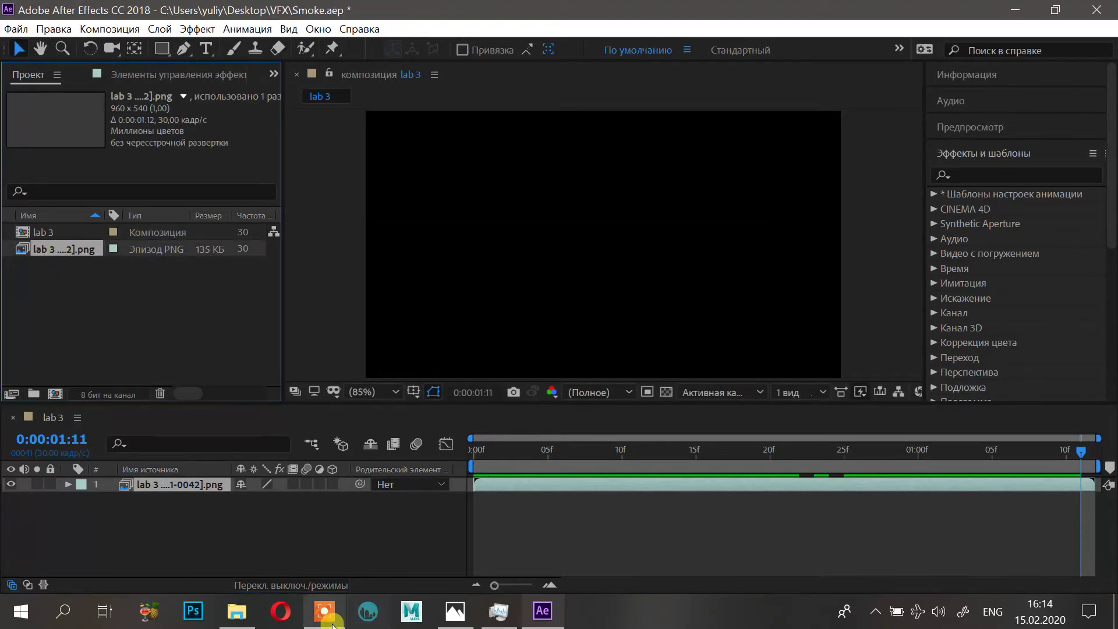
# Step: Delete the incomplete frame lab 3 .0042.png from the render-smoke folder
pyautogui.click(237, 610)
pyautogui.doubleClick(636, 287)
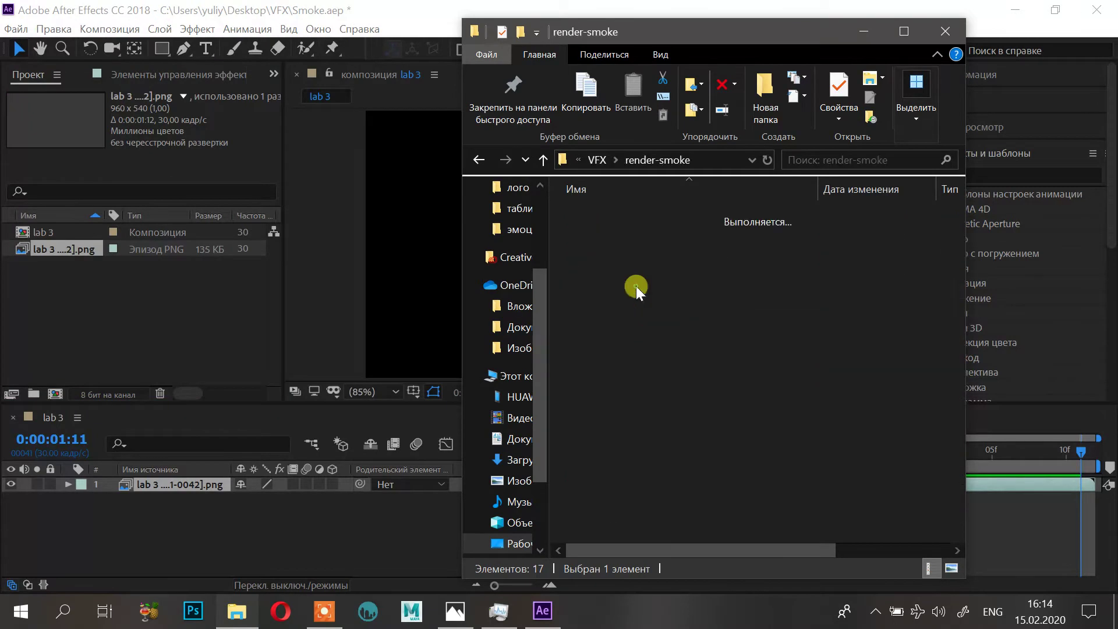
pyautogui.scroll(-5, 698, 326)
pyautogui.click(705, 503)
pyautogui.press('Delete')
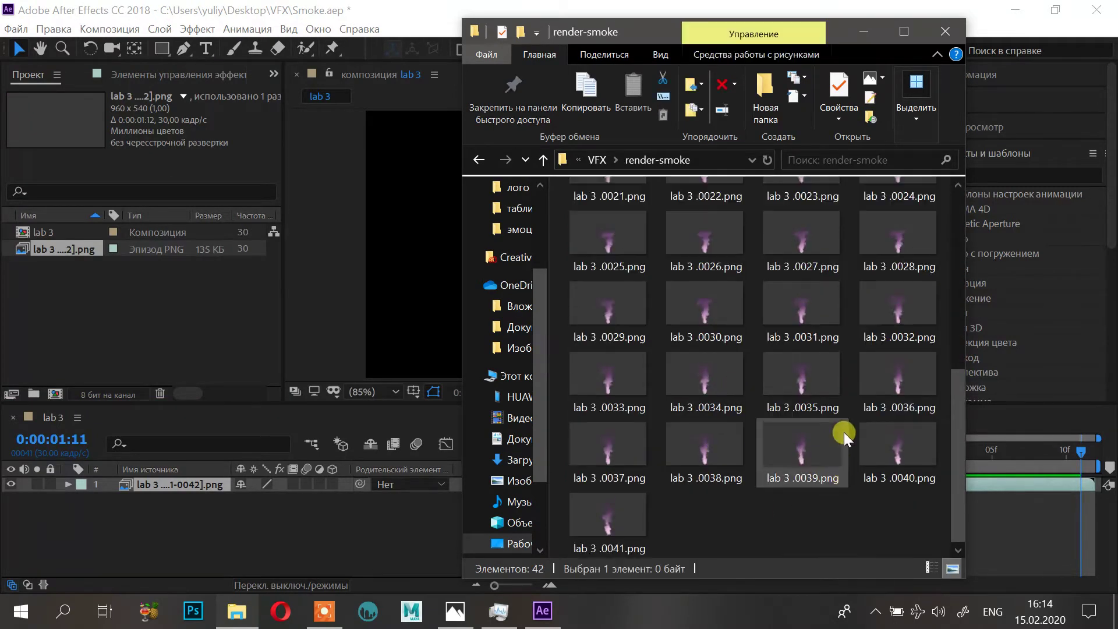
# Step: Look through the remaining frames in the render-smoke folder and minimize the folder window
pyautogui.scroll(5, 801, 508)
pyautogui.scroll(-5, 743, 372)
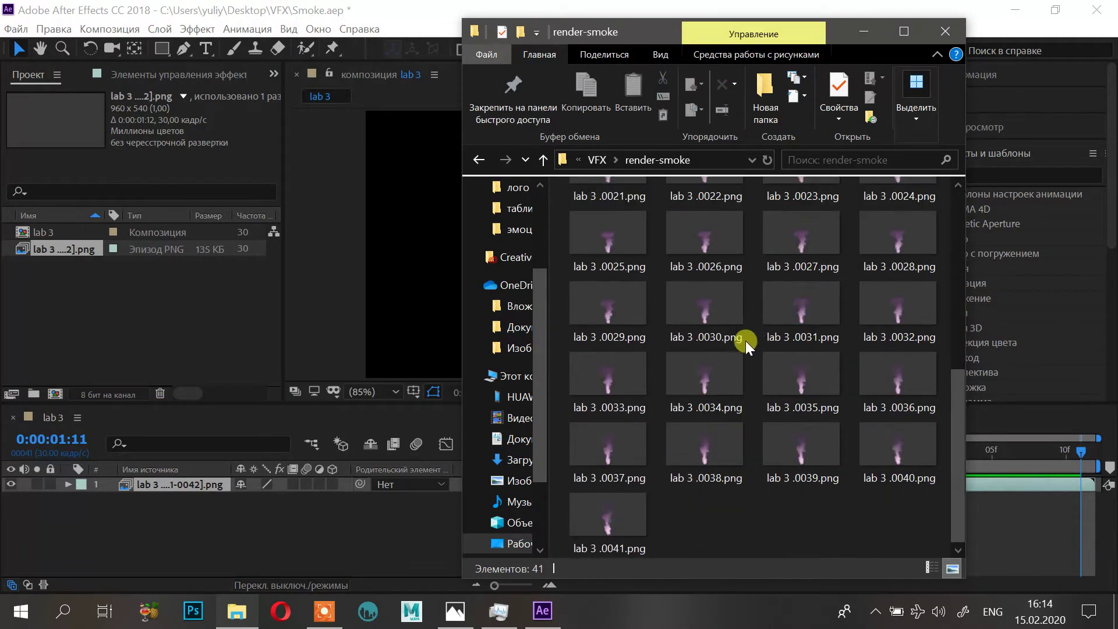
pyautogui.scroll(5, 722, 448)
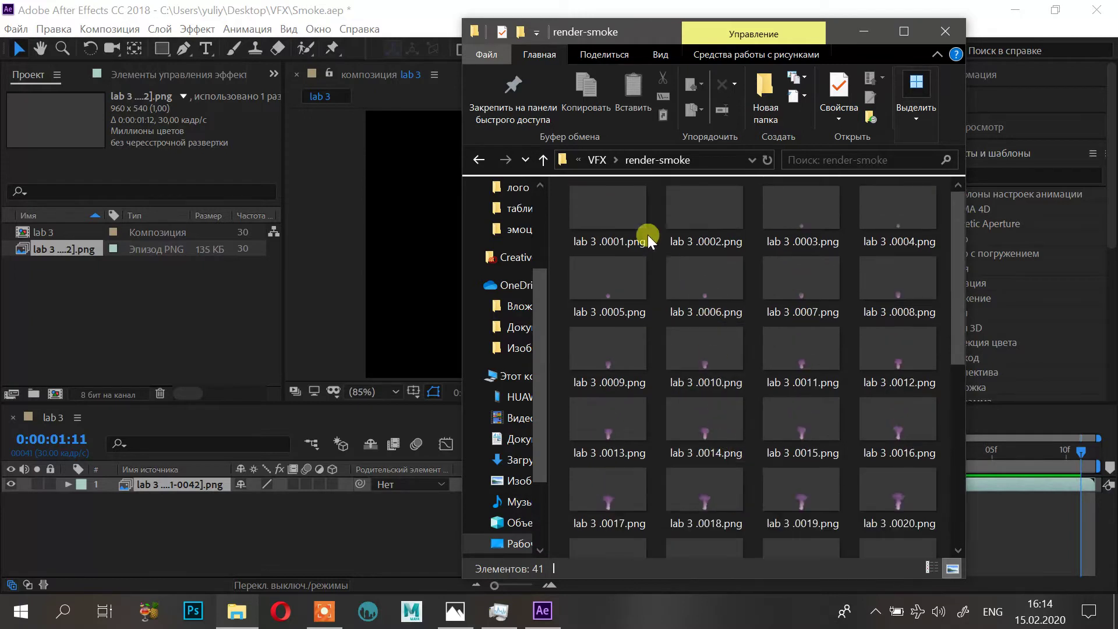
pyautogui.scroll(-5, 652, 262)
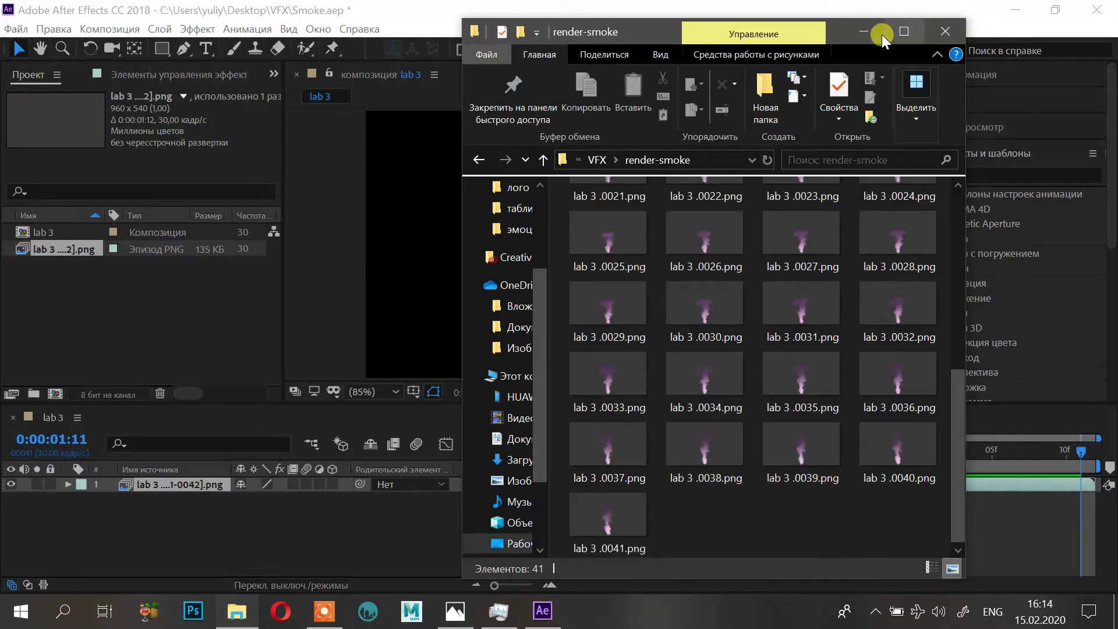
pyautogui.click(864, 31)
# Step: Scrub the lab 3 composition back to 0:00:00:00 and make the Info panel active
pyautogui.moveTo(711, 451); pyautogui.dragTo(420, 442)
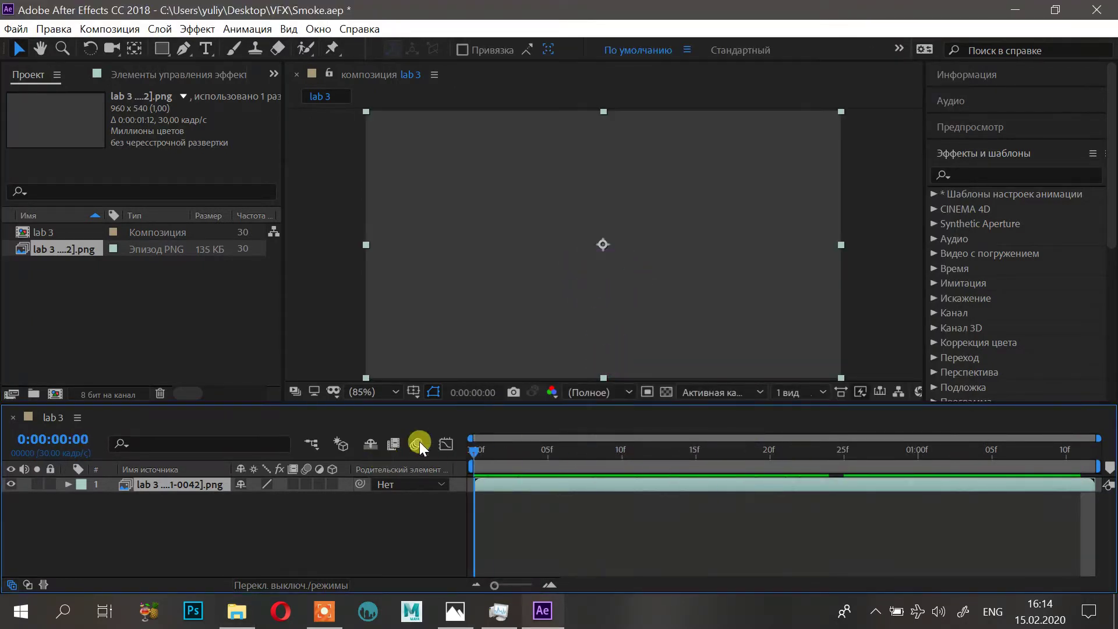
pyautogui.click(967, 77)
pyautogui.click(966, 75)
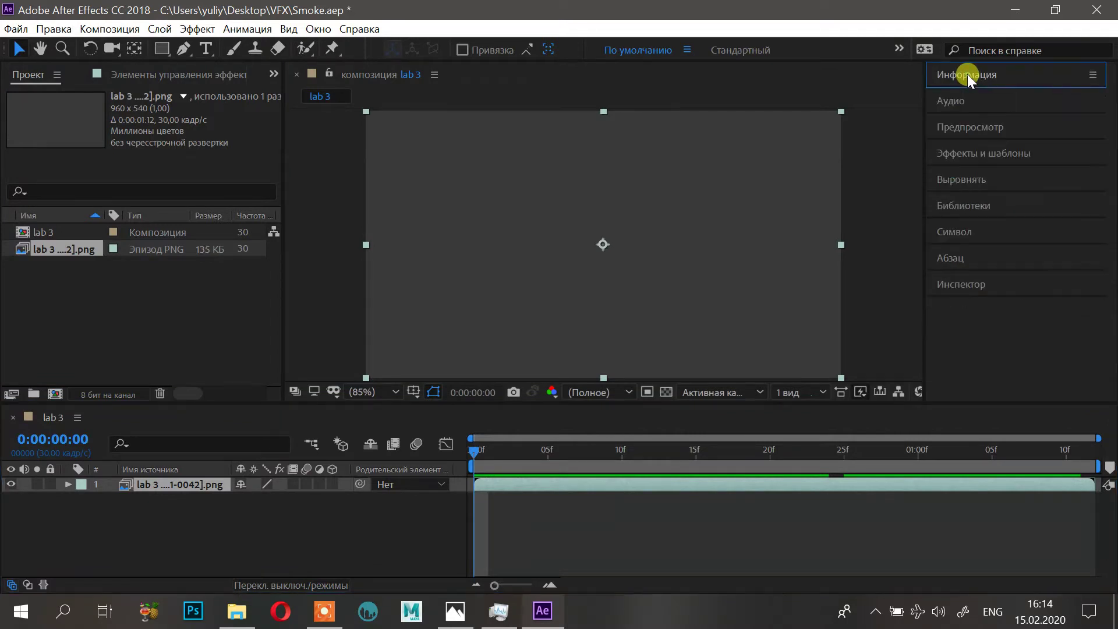
# Step: Play the lab 3 composition from the start and stop playback at 0:00:01:01
pyautogui.click(975, 131)
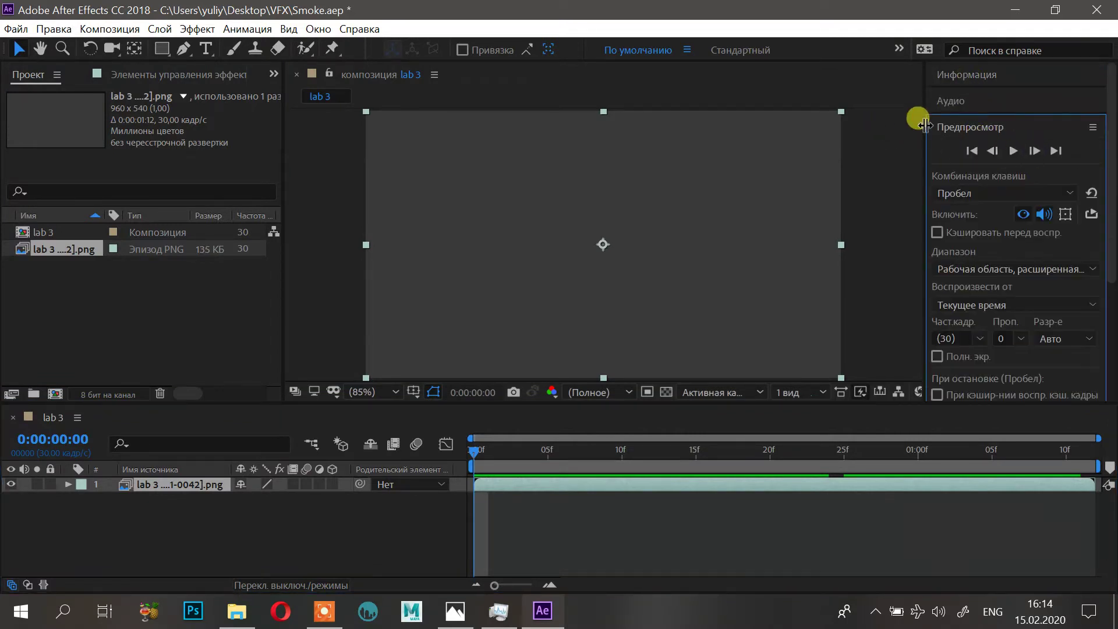
pyautogui.click(1013, 151)
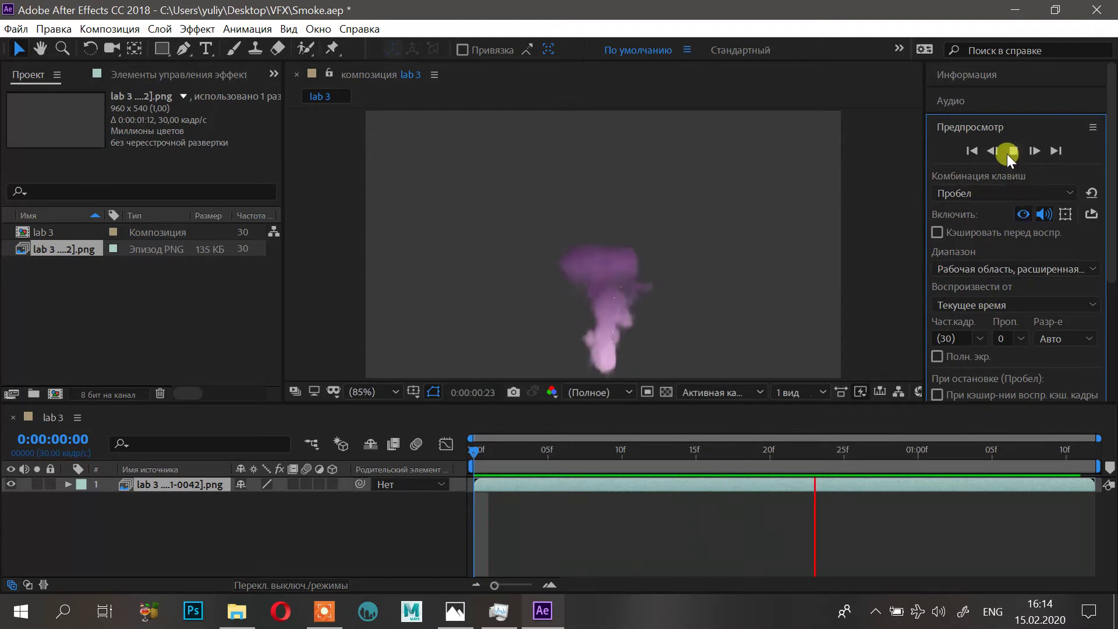
pyautogui.click(1013, 150)
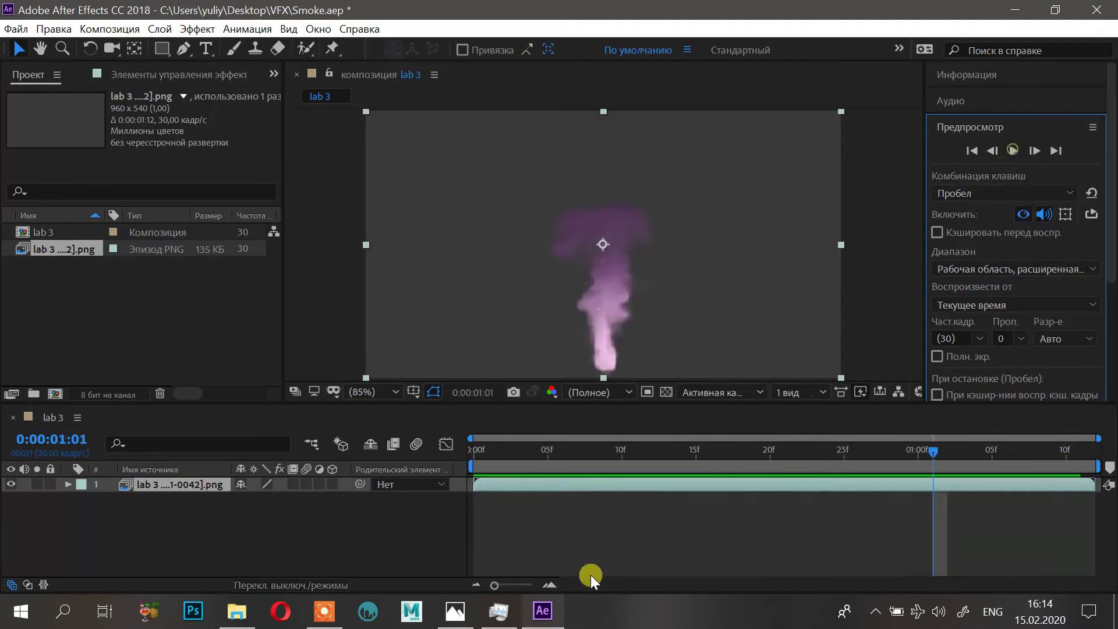
# Step: Time-stretch the lab 3 png sequence layer with a stretch factor of 50
pyautogui.rightClick(627, 482)
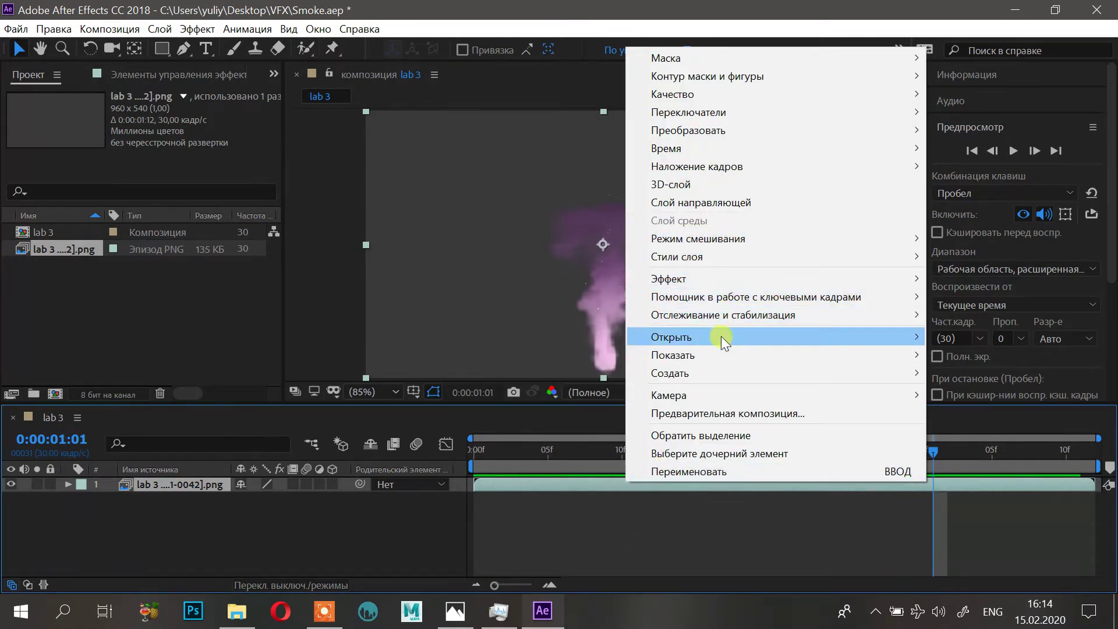
pyautogui.moveTo(749, 241)
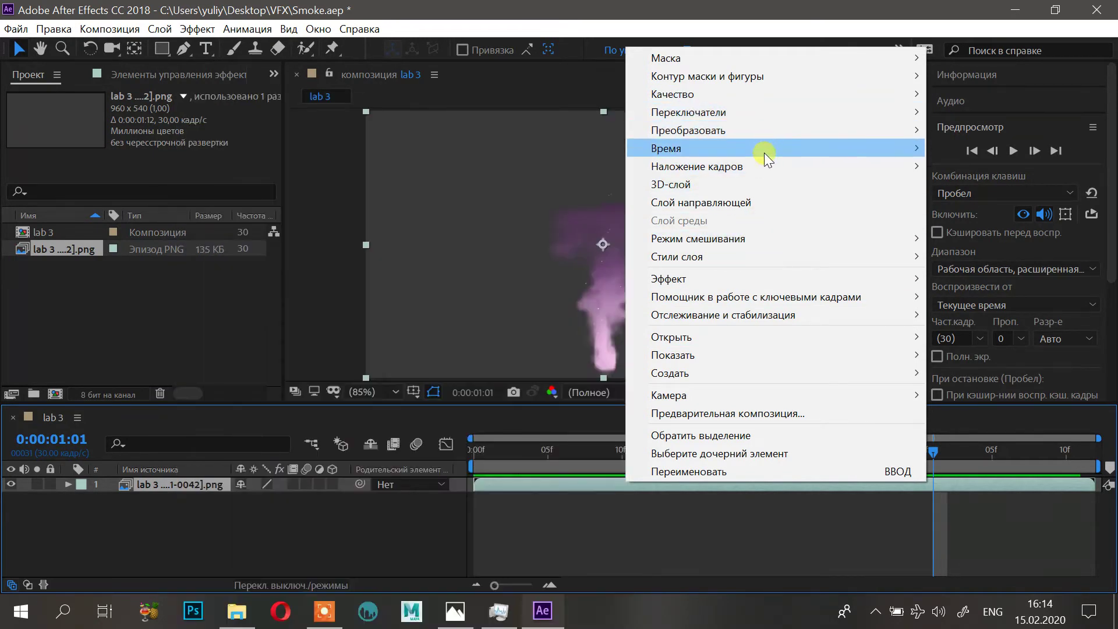
pyautogui.moveTo(764, 155)
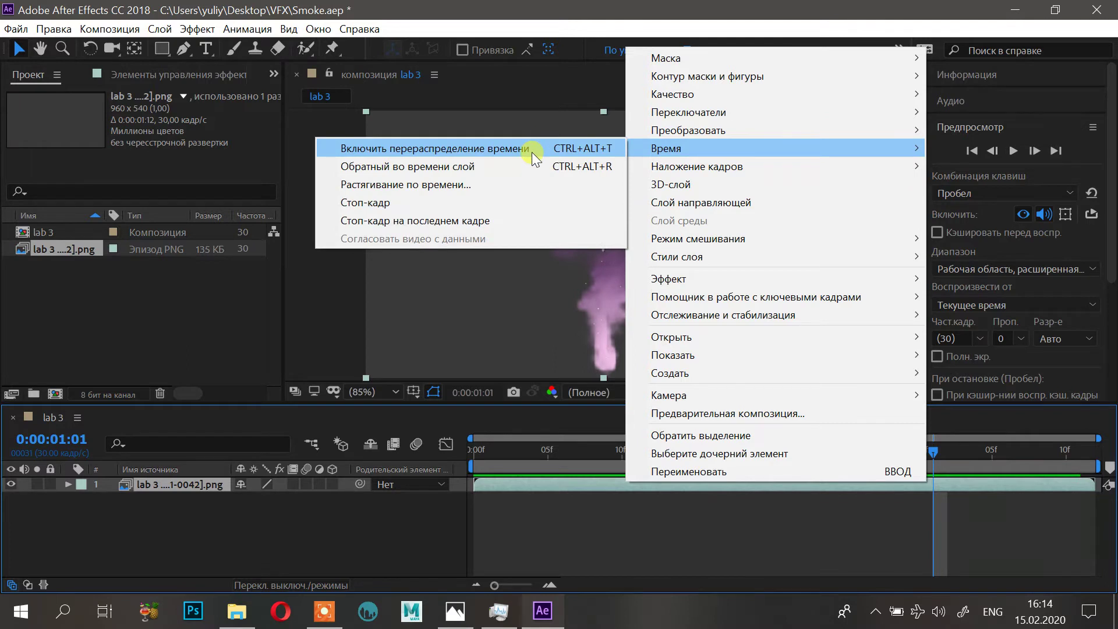
pyautogui.click(518, 183)
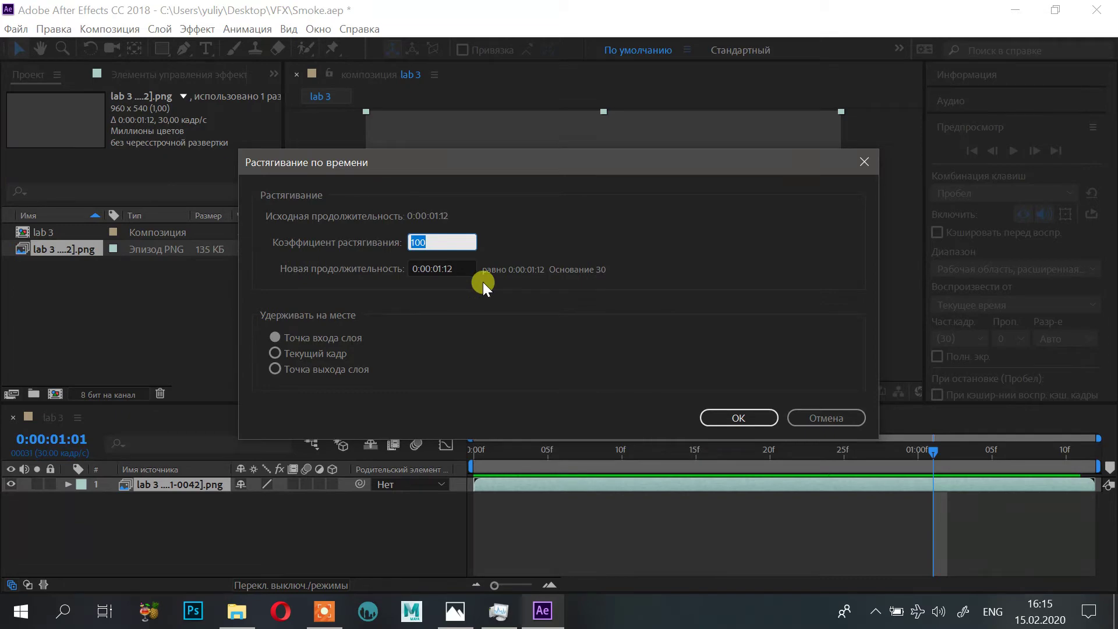
pyautogui.write('50')
pyautogui.press('Return')
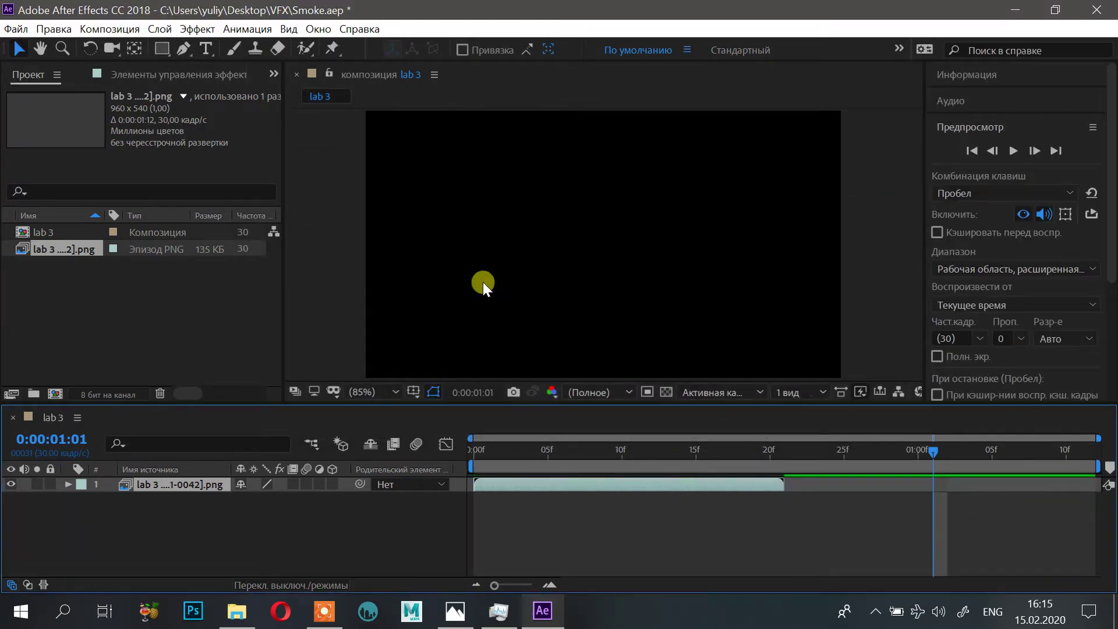
# Step: Set the lab 3 png sequence layer's time stretch factor to 200 to slow the smoke down
pyautogui.rightClick(642, 489)
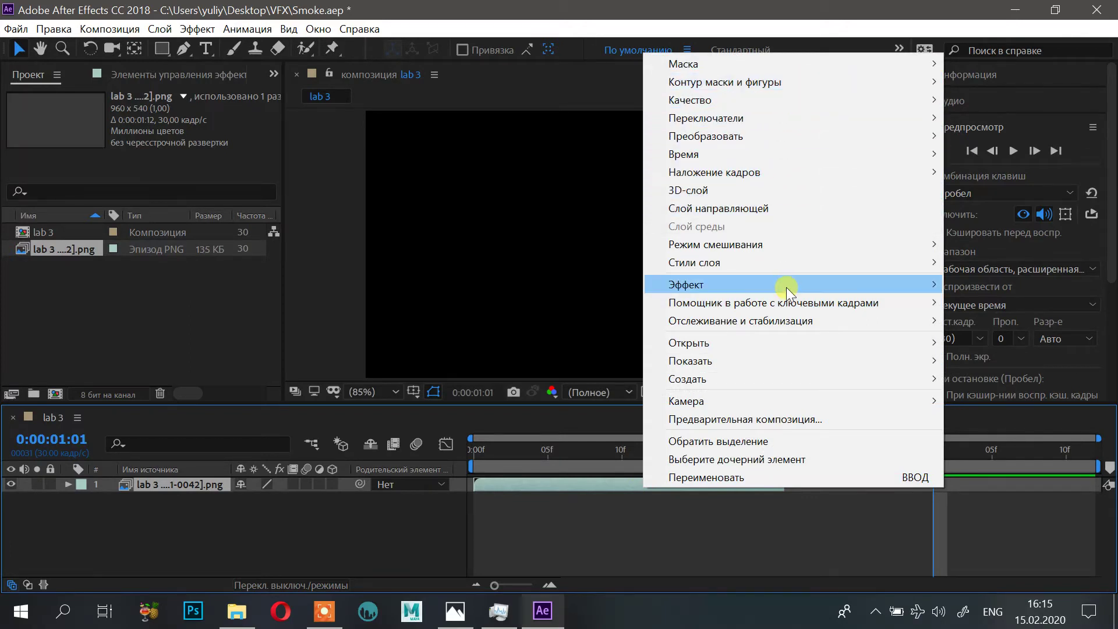
pyautogui.moveTo(831, 151)
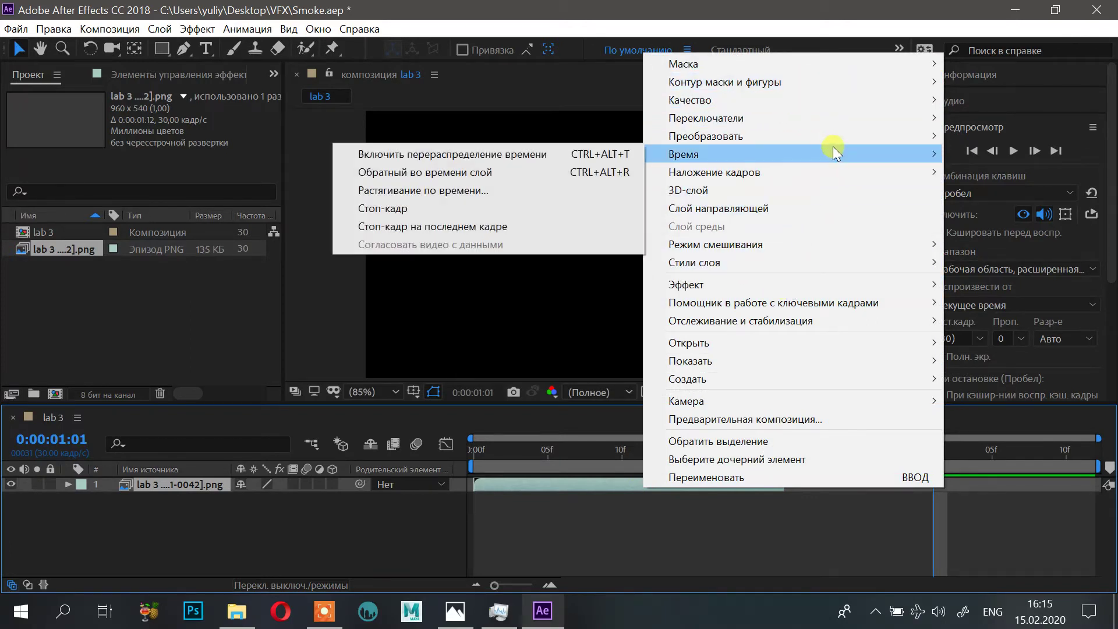
pyautogui.click(434, 190)
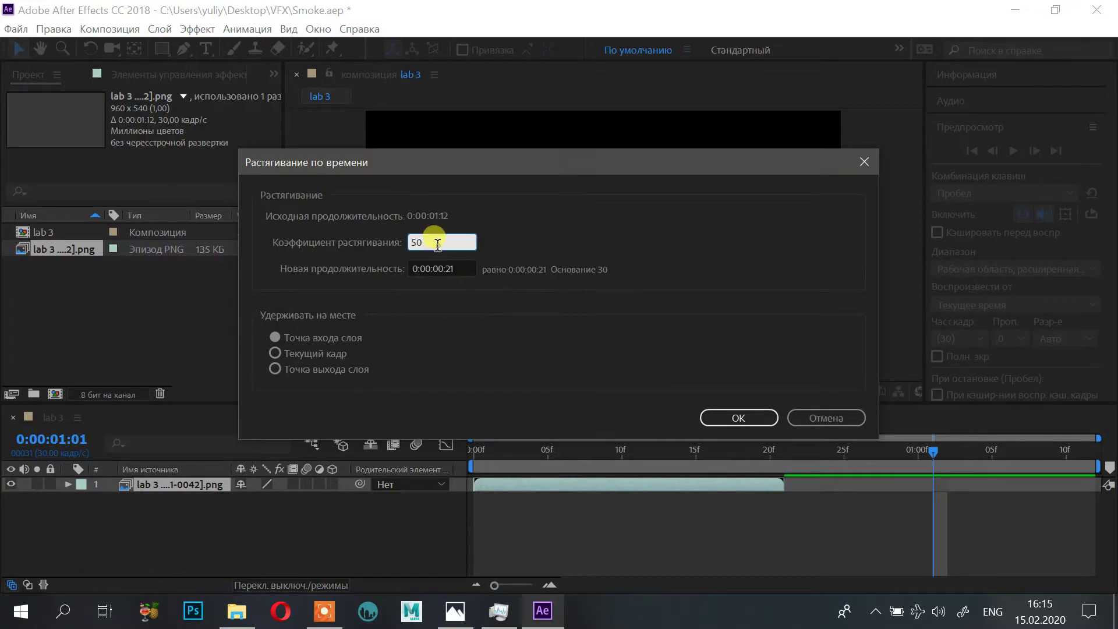
pyautogui.moveTo(437, 243); pyautogui.dragTo(383, 262)
pyautogui.write('200')
pyautogui.press('Return')
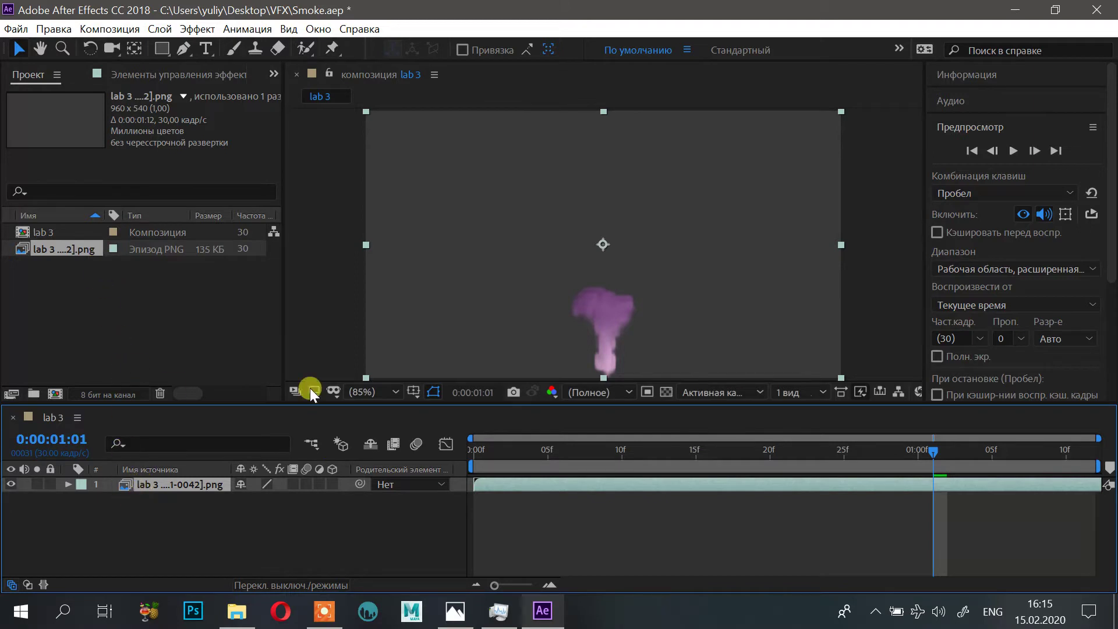
# Step: Add a text layer reading "Magic Smoke" to the lab 3 composition
pyautogui.click(52, 232)
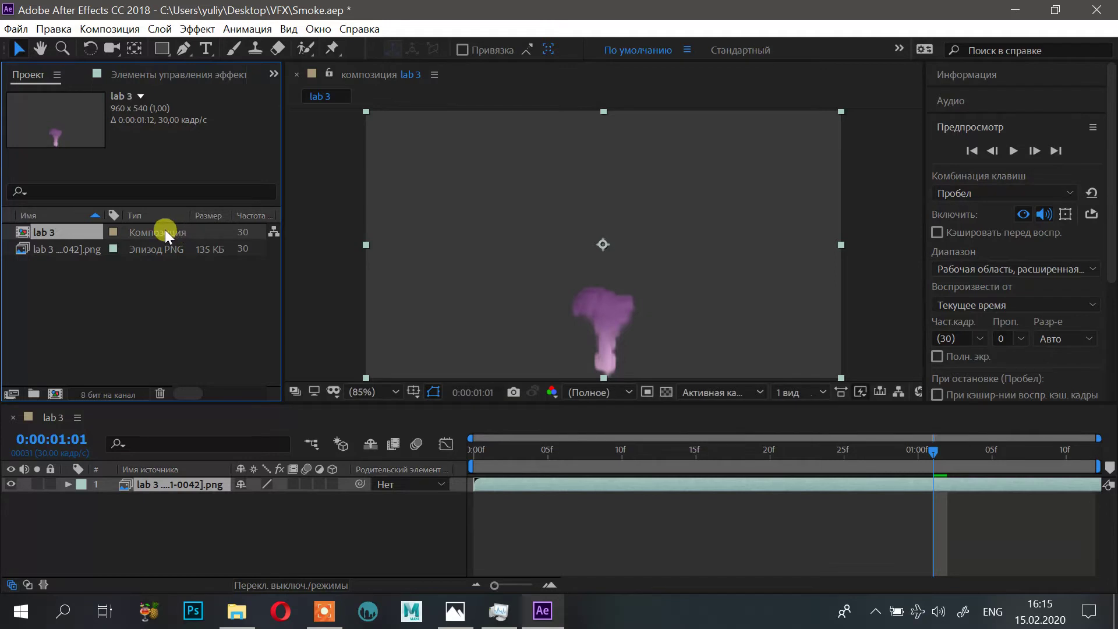
pyautogui.click(126, 501)
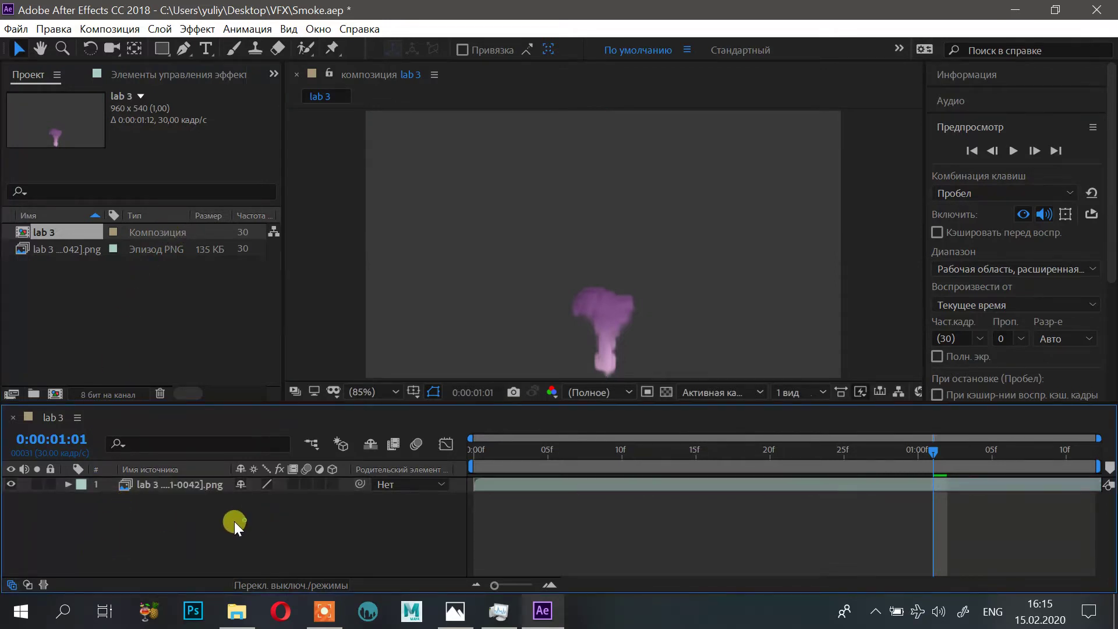
pyautogui.rightClick(155, 524)
pyautogui.moveTo(439, 345)
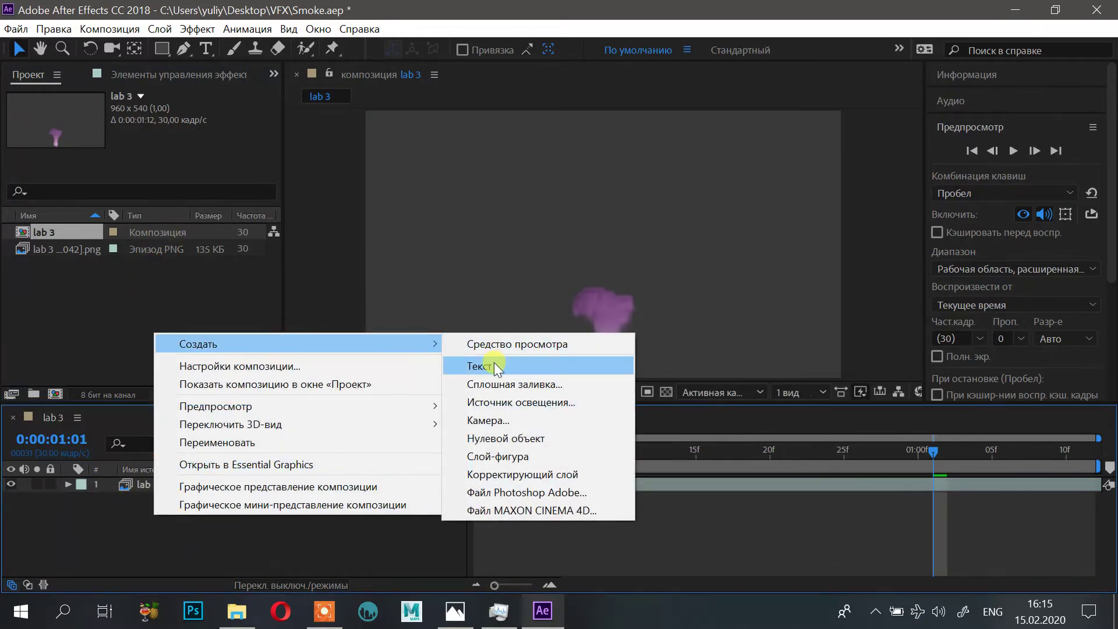
pyautogui.click(475, 362)
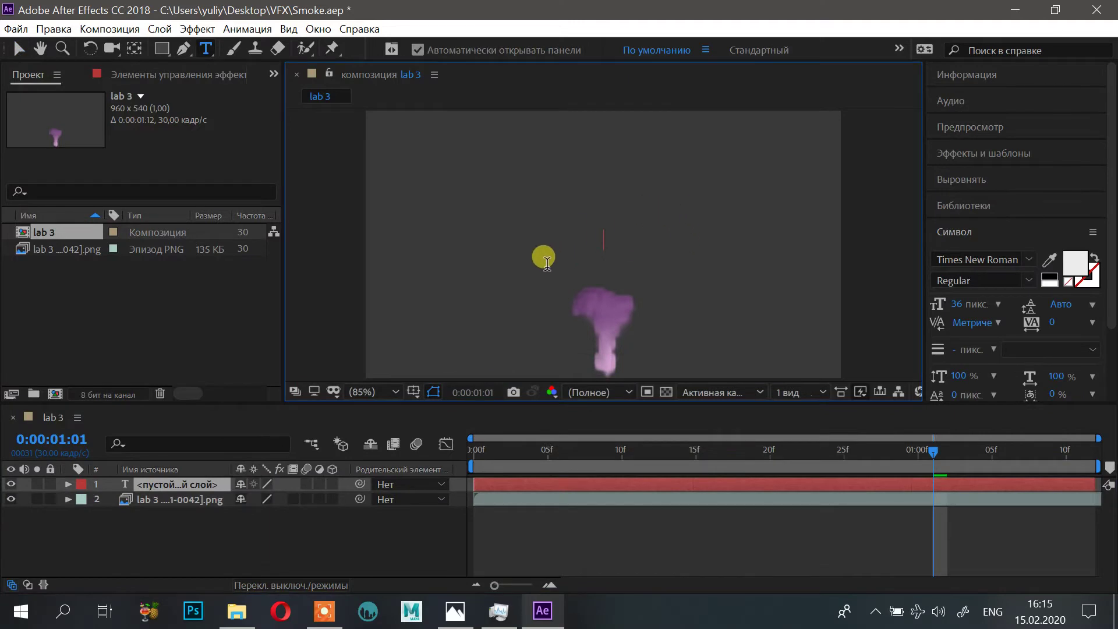
pyautogui.write('Magic Smoke')
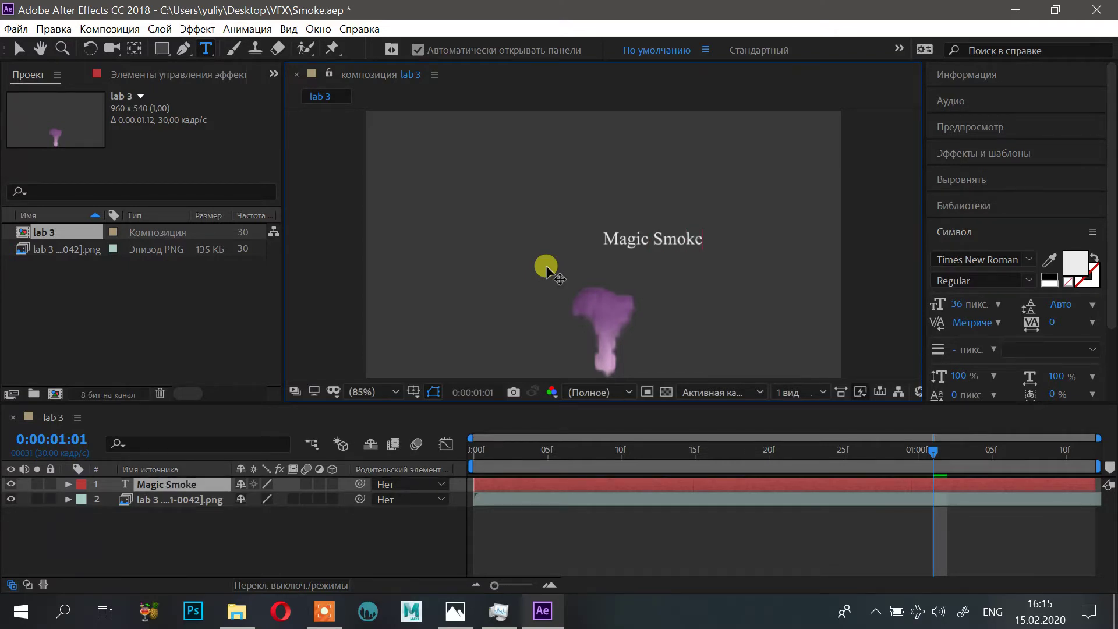
# Step: Change the font of the whole Magic Smoke text to Nunito Sans
pyautogui.hotkey('ctrl', 'a')
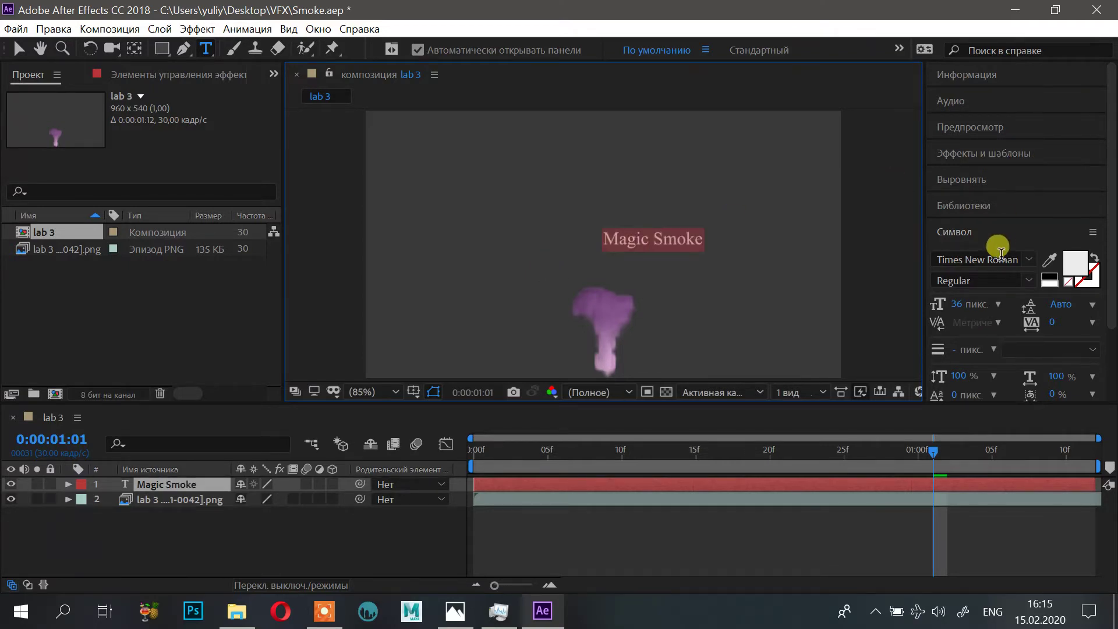
pyautogui.click(1028, 259)
pyautogui.scroll(-4, 821, 455)
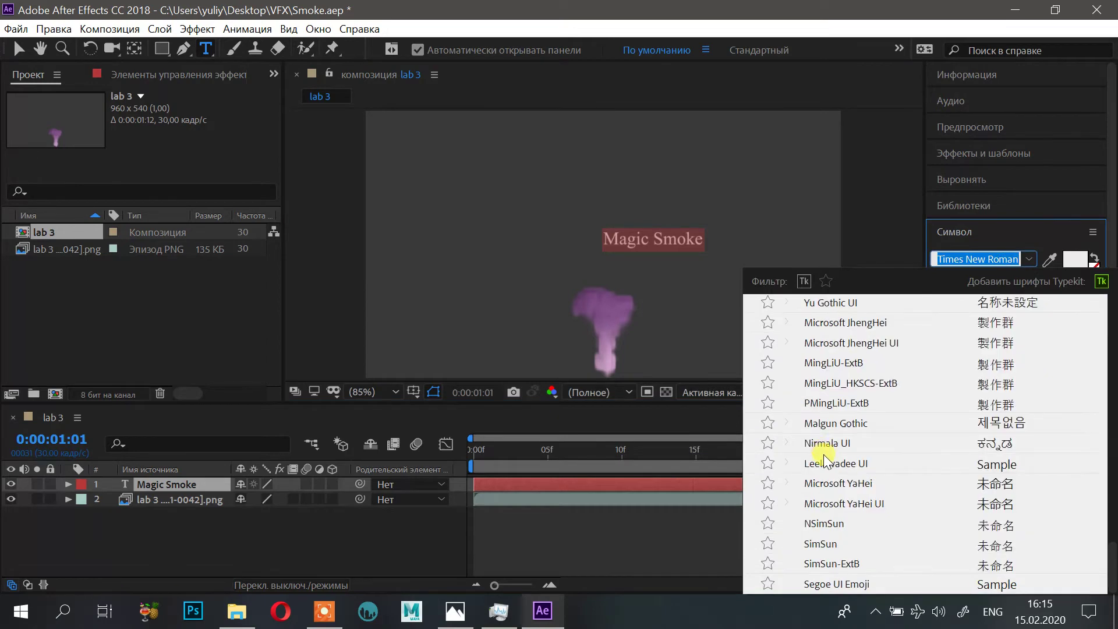
pyautogui.scroll(12, 831, 515)
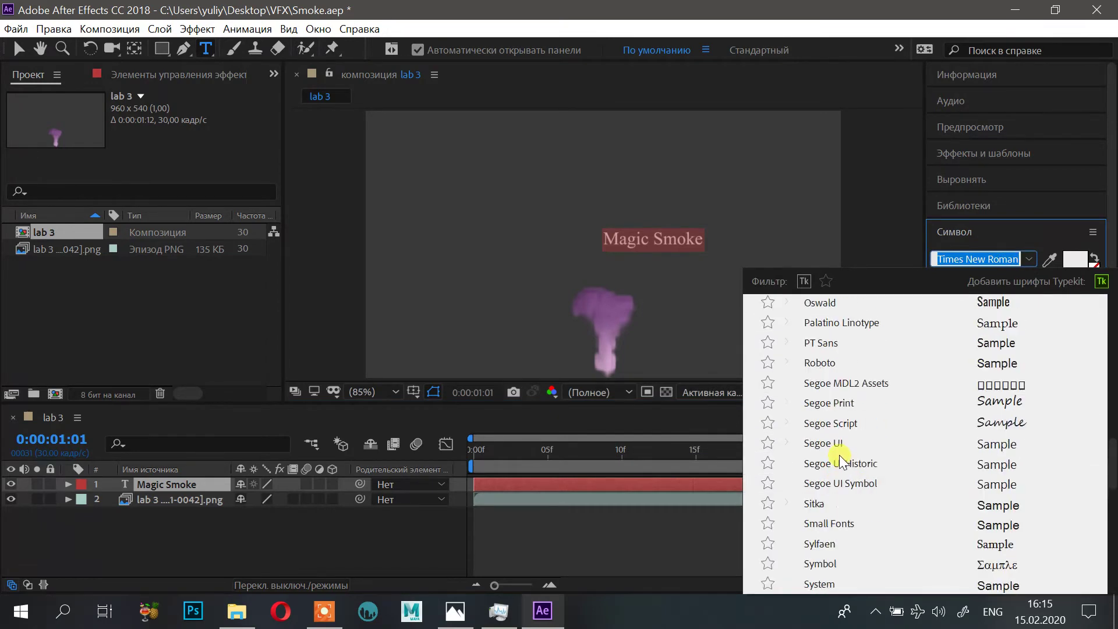
pyautogui.scroll(1, 846, 432)
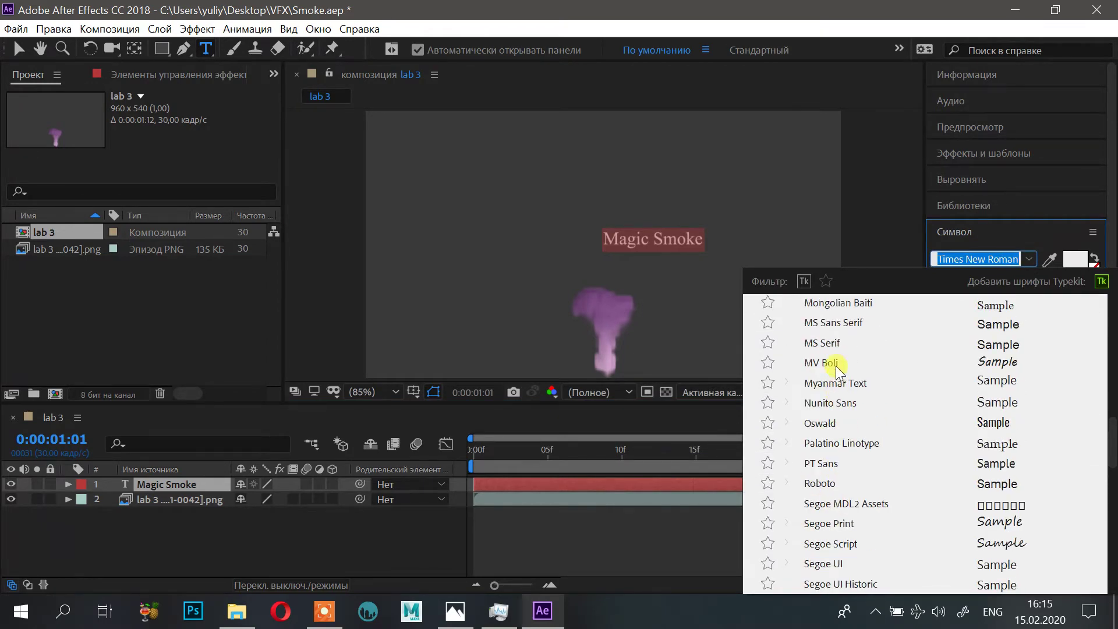
pyautogui.click(832, 403)
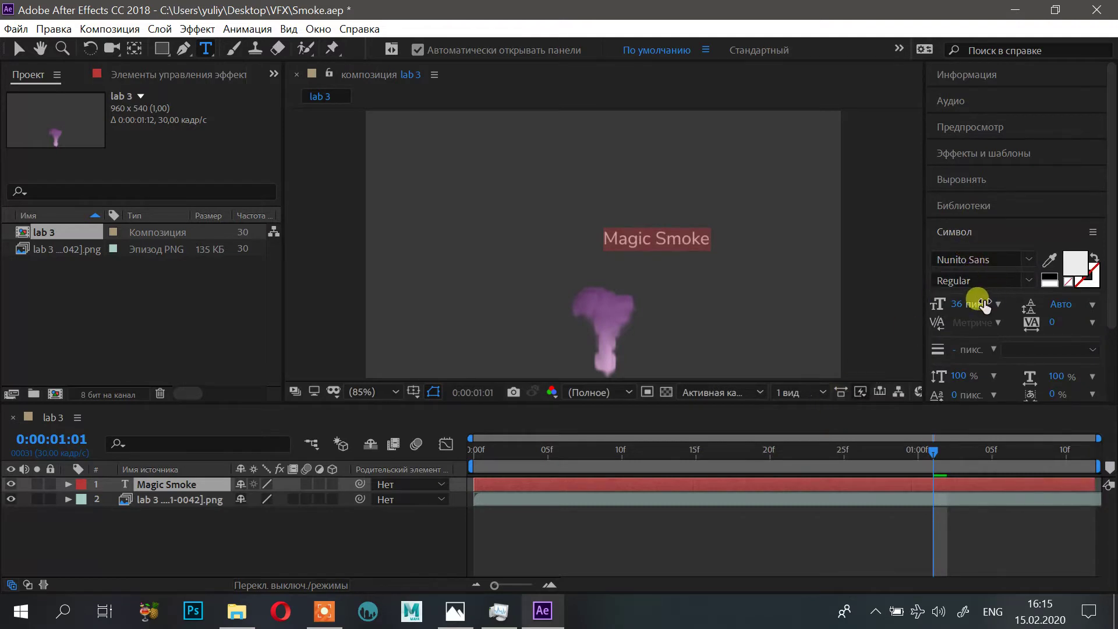
# Step: Set the Magic Smoke text to 50 px with the Bold style and finish editing it
pyautogui.write('50')
pyautogui.press('Return')
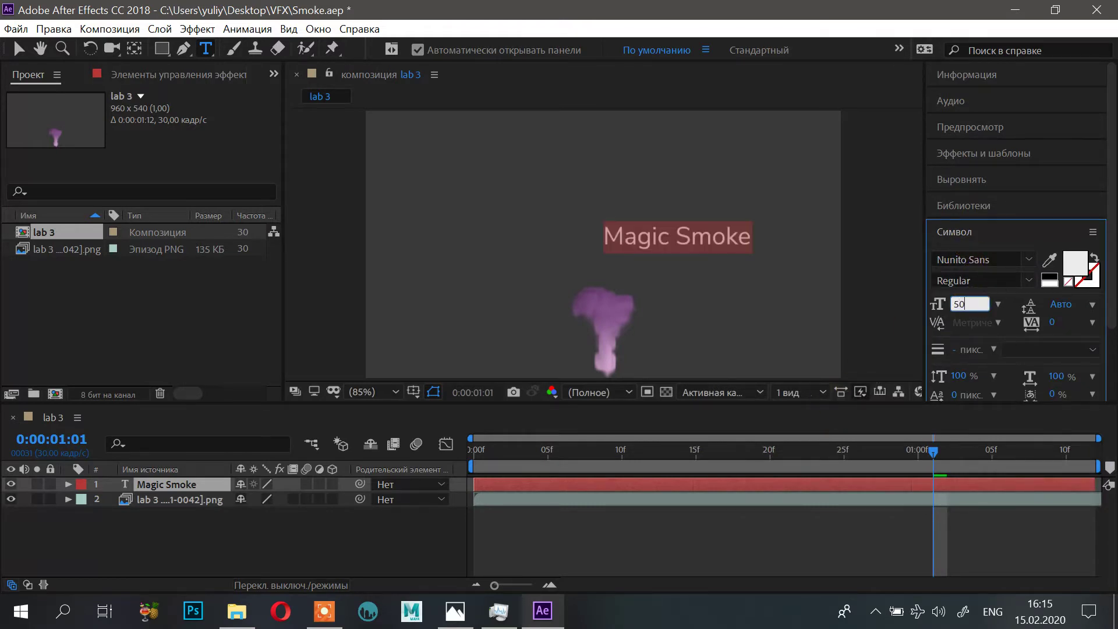
pyautogui.click(981, 278)
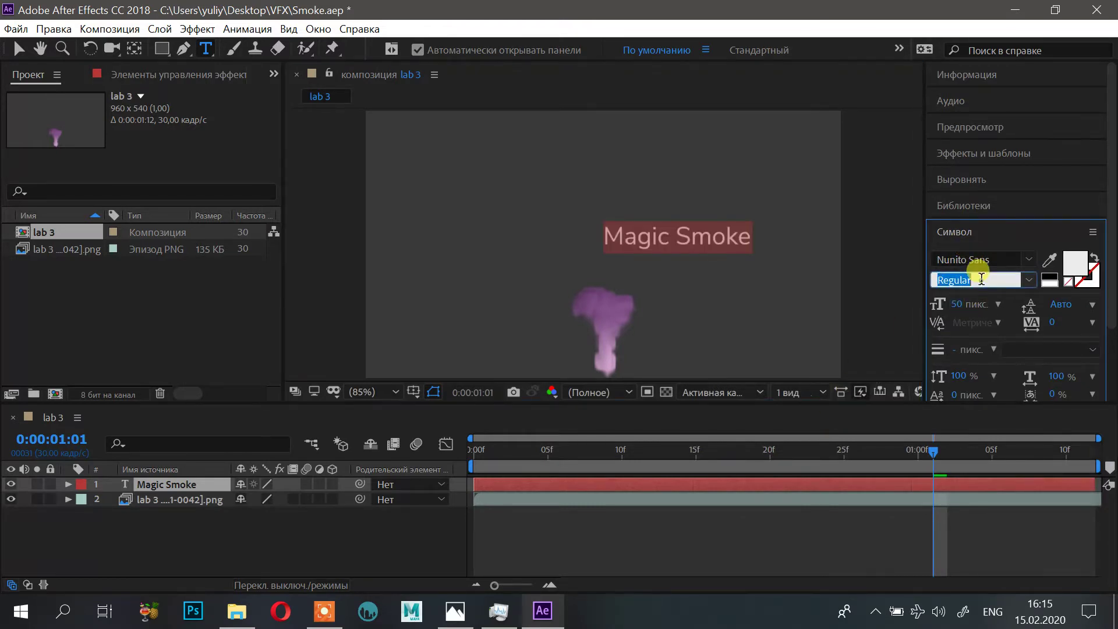
pyautogui.click(1029, 280)
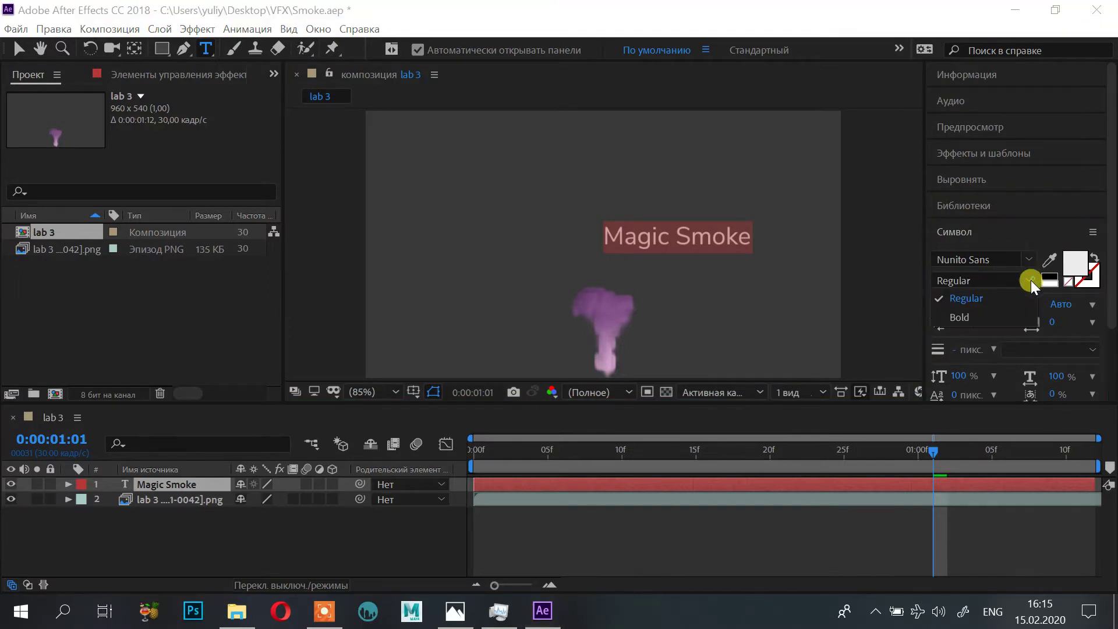
pyautogui.click(1016, 317)
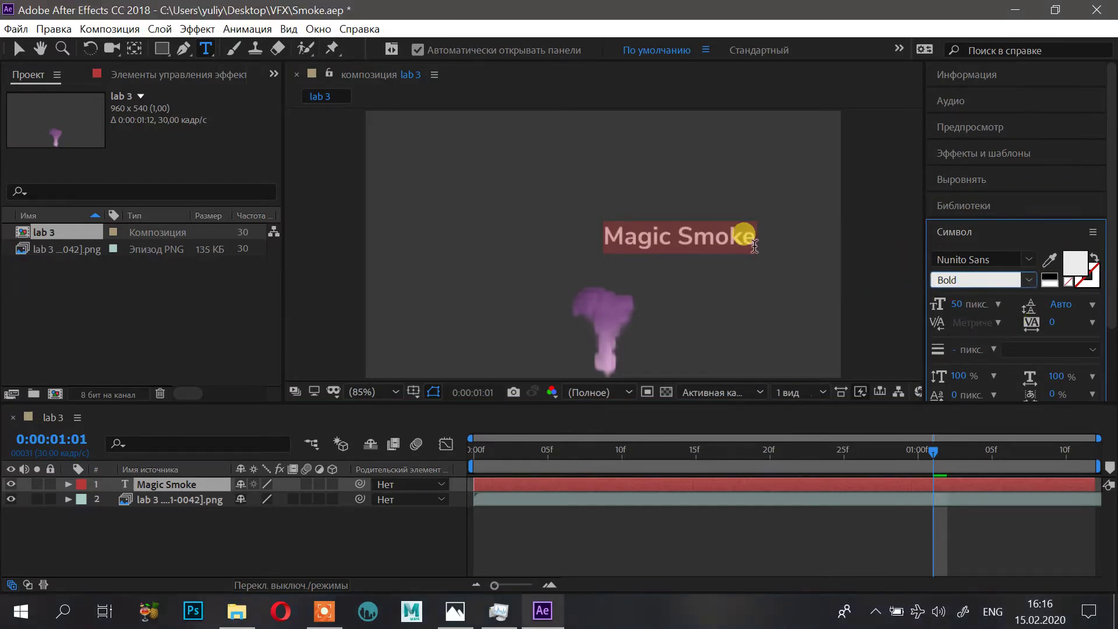
pyautogui.click(290, 534)
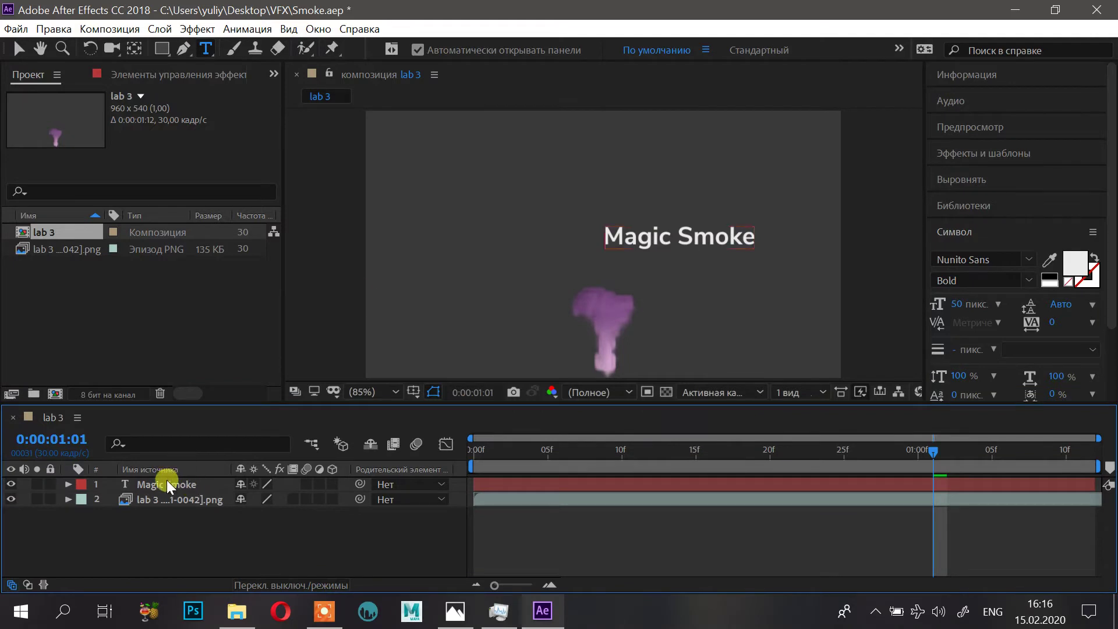
# Step: Move the Magic Smoke text layer into the upper-left area of the composition frame with the Selection tool
pyautogui.click(165, 484)
pyautogui.click(13, 50)
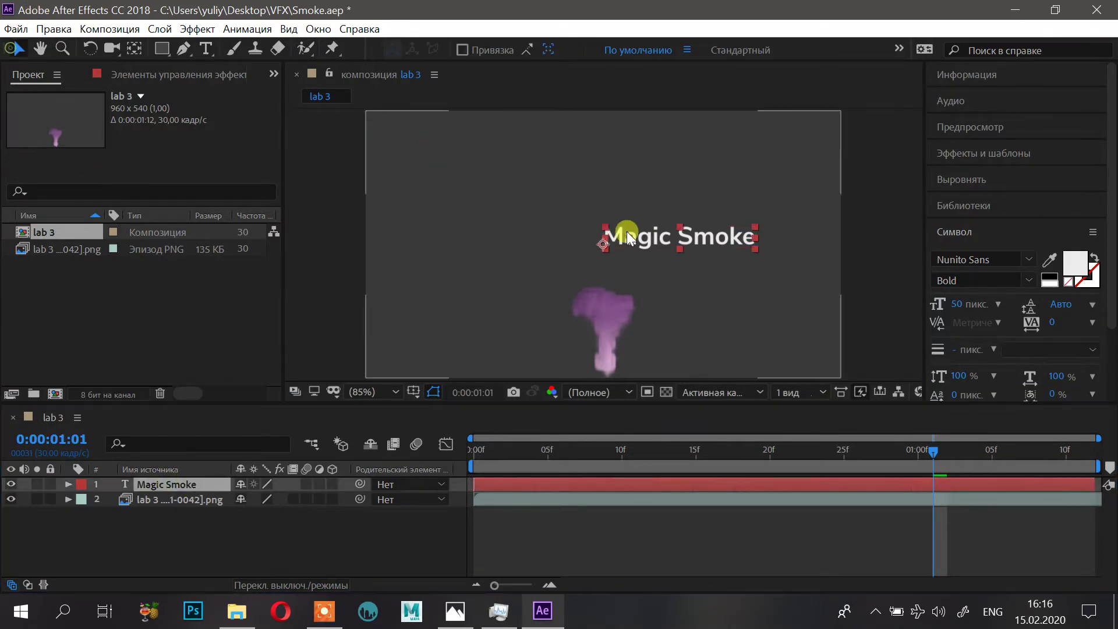
pyautogui.moveTo(629, 235); pyautogui.dragTo(450, 160)
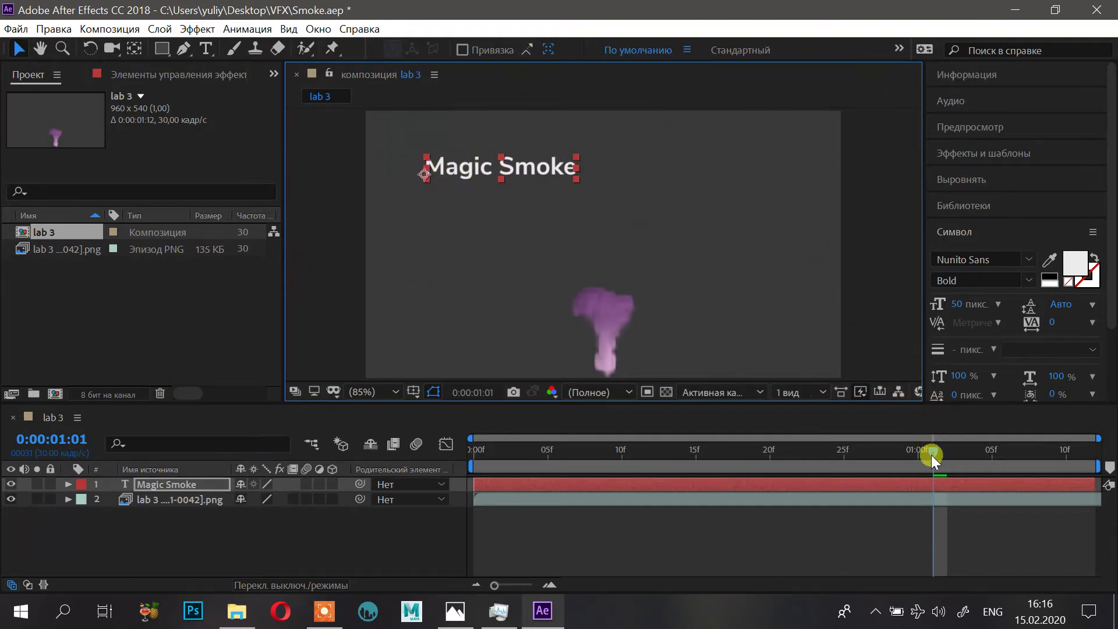
# Step: Scrub the lab 3 composition back to 0:00:00:05 and clear the item and layer selection
pyautogui.moveTo(930, 455); pyautogui.dragTo(546, 463)
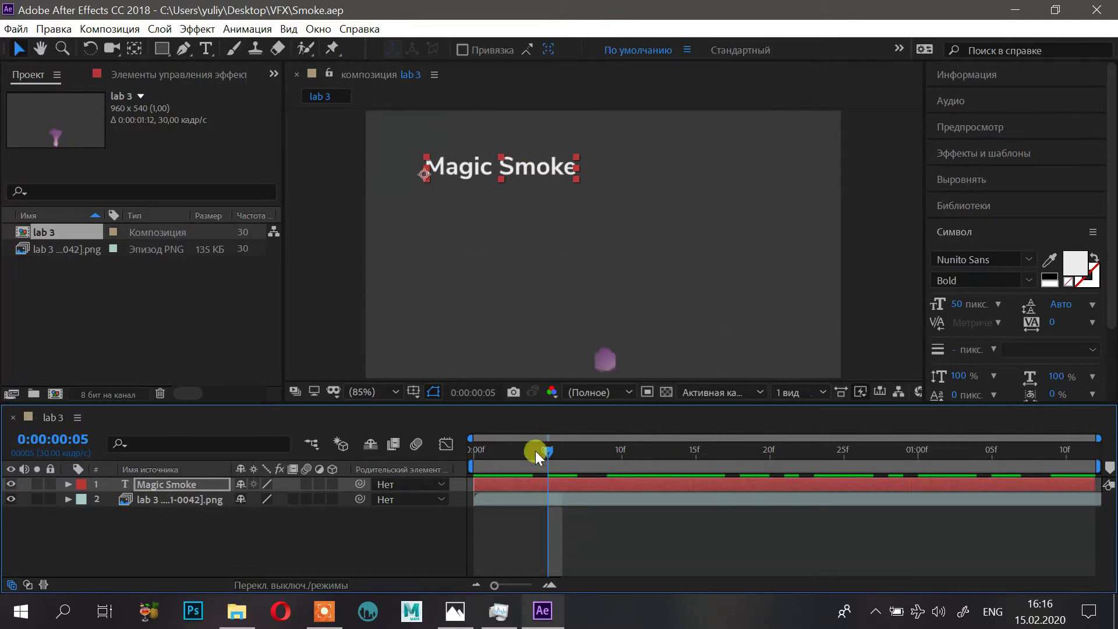
pyautogui.click(249, 309)
pyautogui.click(166, 520)
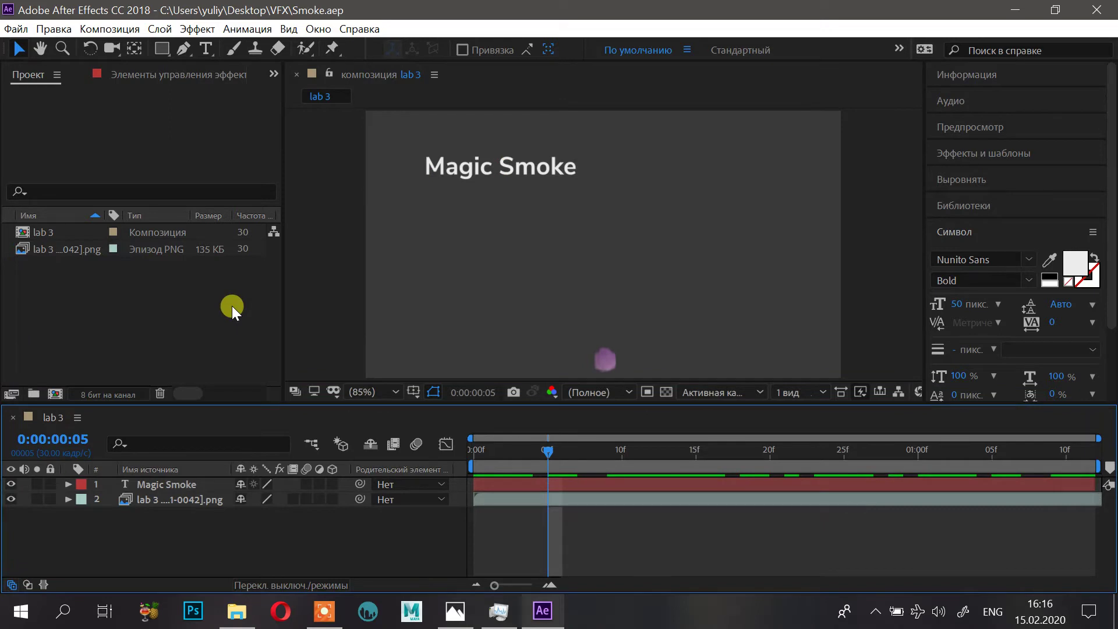
# Step: Expand the Magic Smoke layer's text and Transform properties with the playhead at 0:00:00:00
pyautogui.click(77, 480)
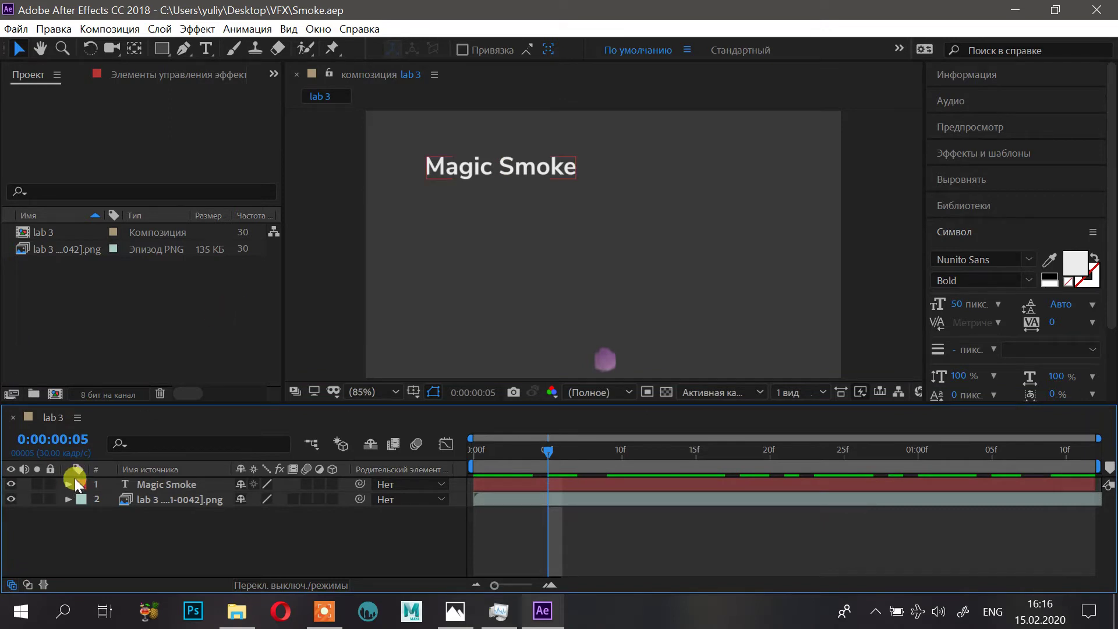
pyautogui.click(68, 484)
pyautogui.click(82, 499)
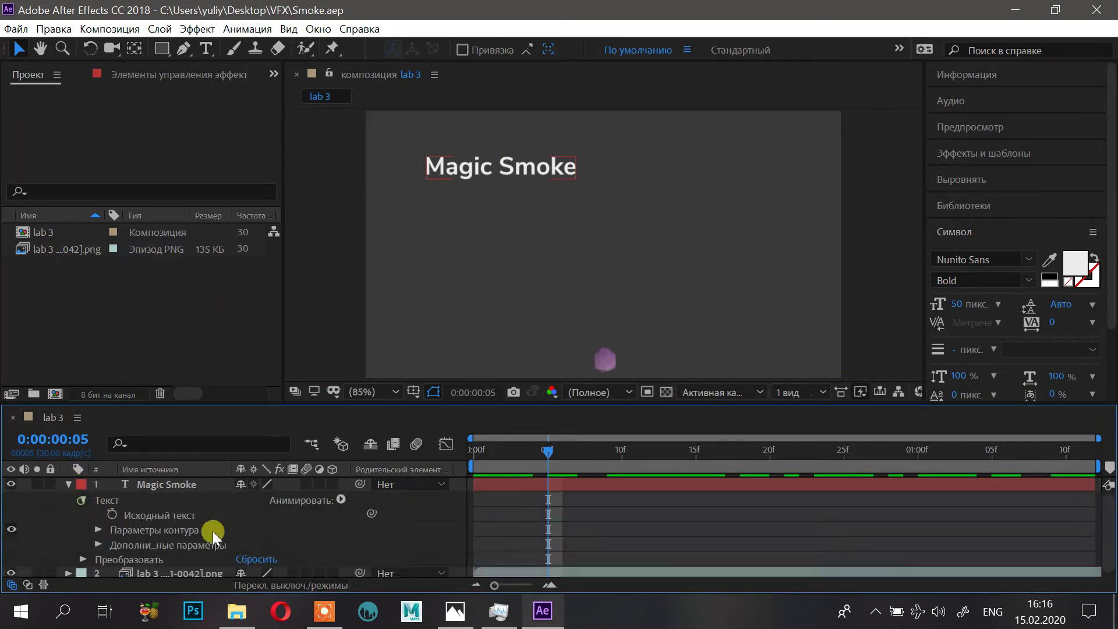
pyautogui.moveTo(546, 449); pyautogui.dragTo(440, 461)
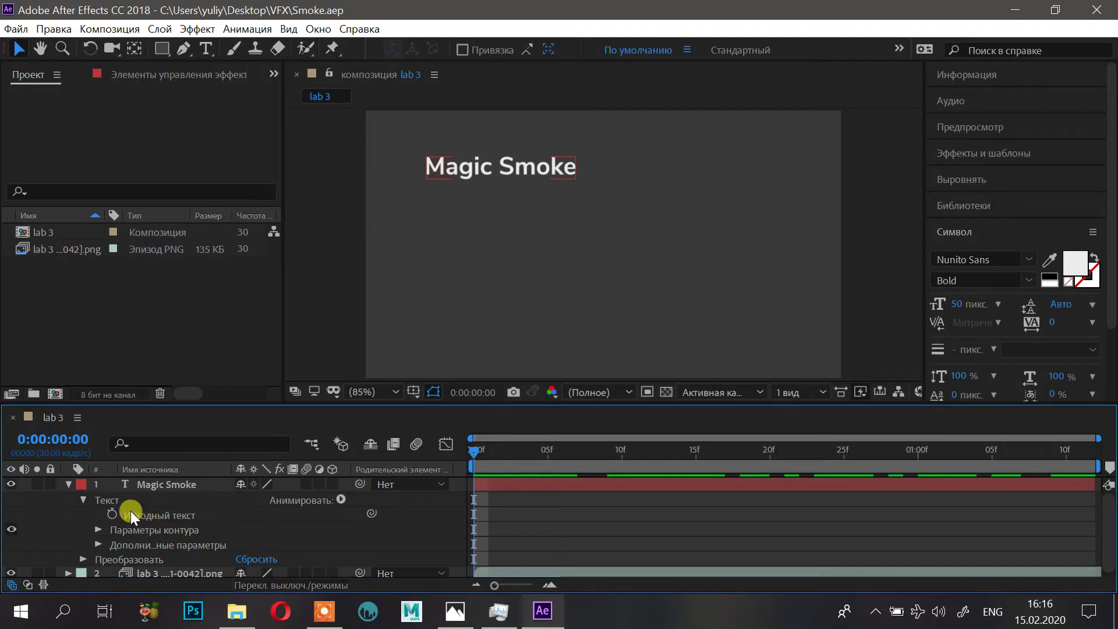
pyautogui.click(98, 542)
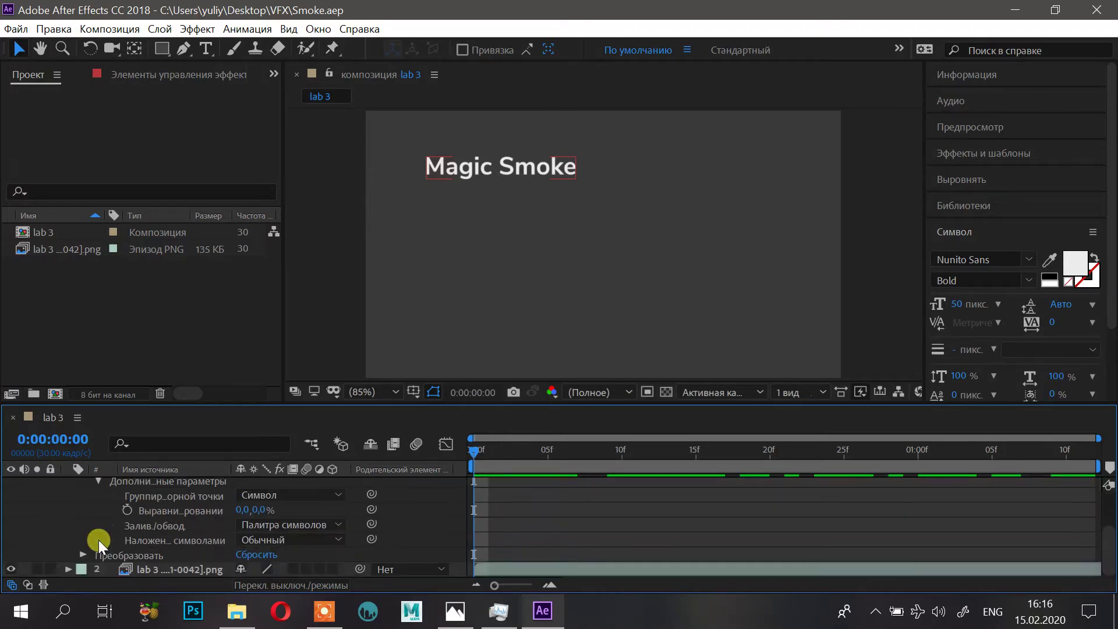
pyautogui.scroll(1, 99, 537)
pyautogui.click(99, 511)
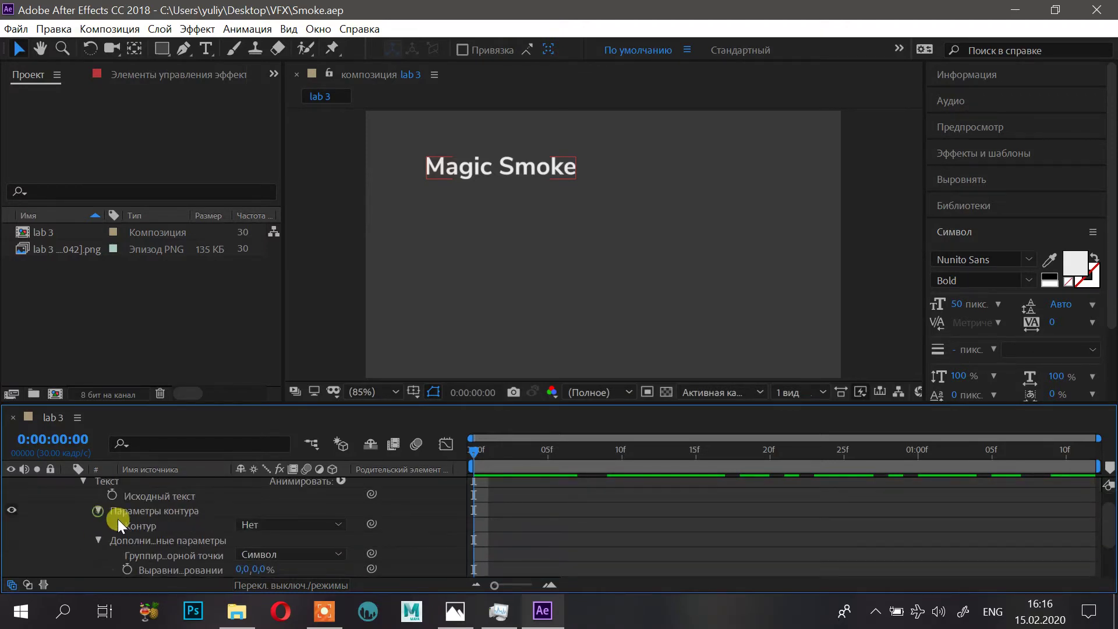
pyautogui.scroll(-2, 113, 524)
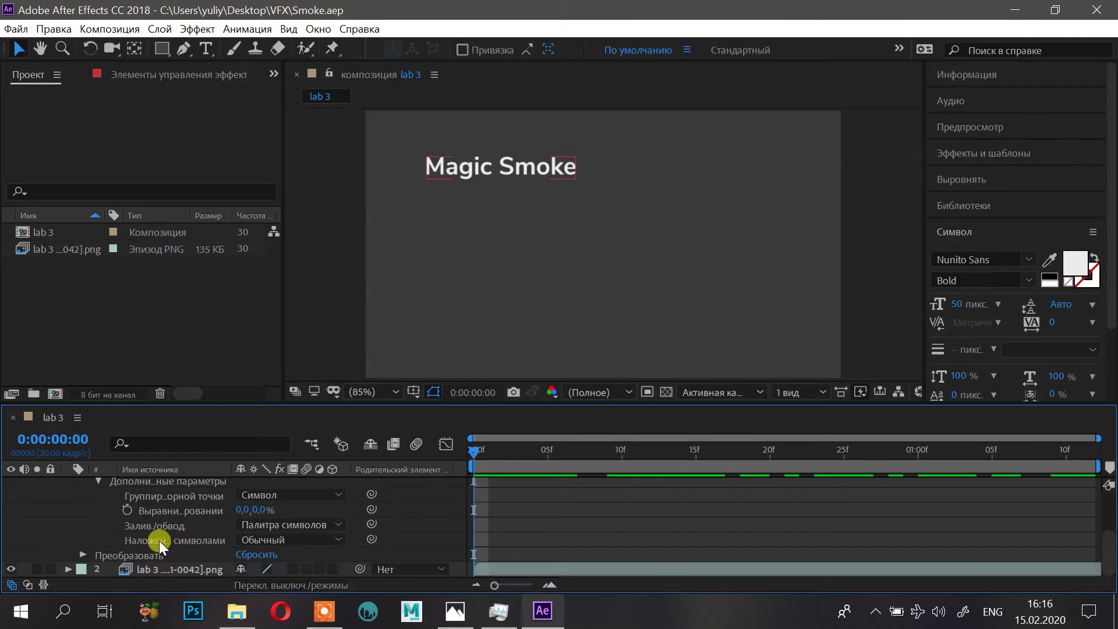
pyautogui.scroll(1, 167, 527)
pyautogui.scroll(-1, 167, 527)
pyautogui.click(84, 554)
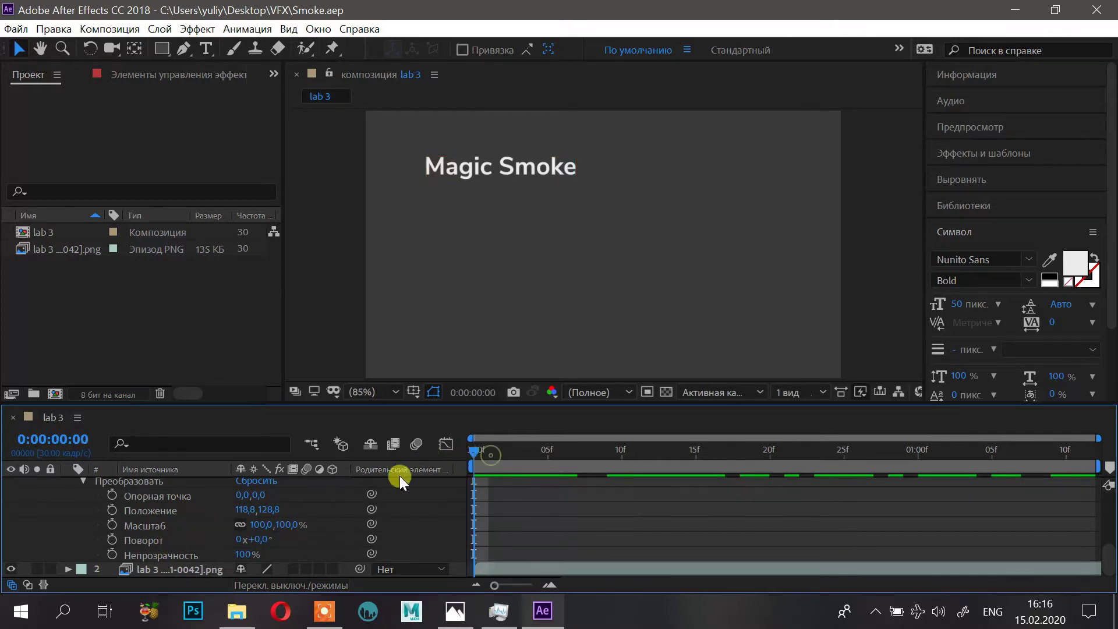
# Step: Set the Magic Smoke layer's Opacity to 0% and start its keyframing at 0:00:00:00
pyautogui.click(158, 566)
pyautogui.click(261, 555)
pyautogui.moveTo(250, 556); pyautogui.dragTo(19, 559)
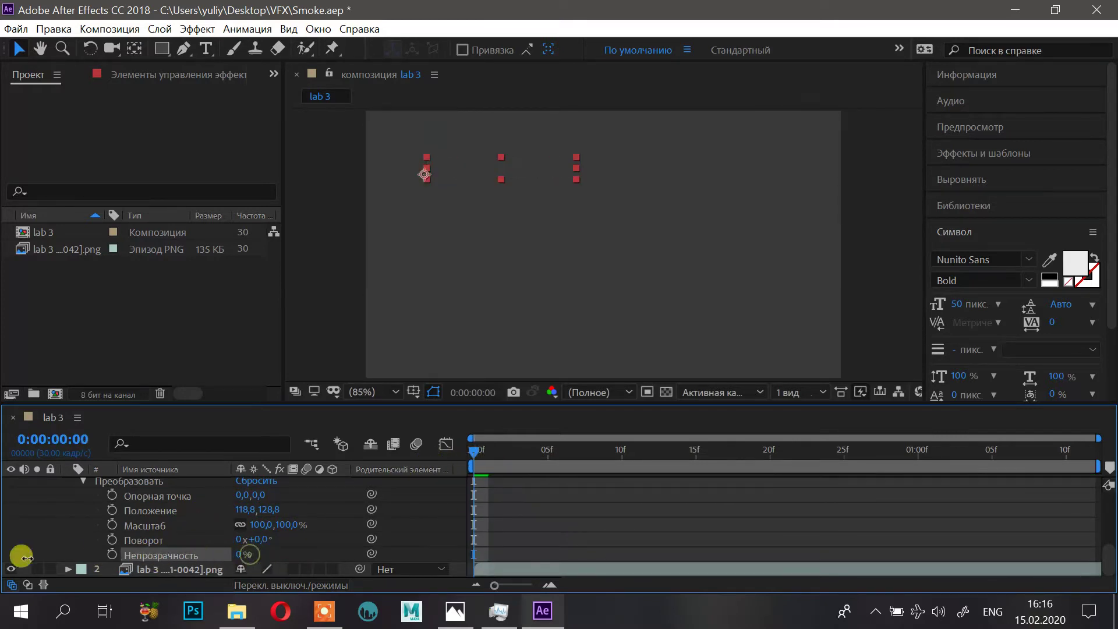
pyautogui.click(487, 453)
pyautogui.moveTo(487, 453); pyautogui.dragTo(473, 454)
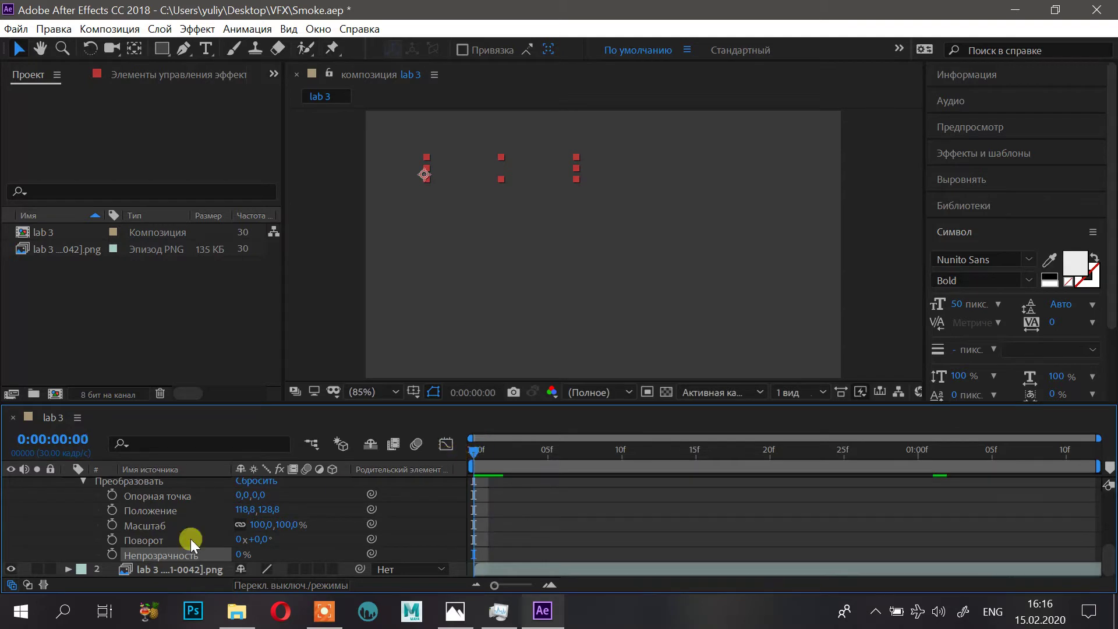
pyautogui.click(112, 553)
# Step: Keyframe the title's Opacity at 100% at 0:00:00:05 and preview the fade-in from the start
pyautogui.moveTo(485, 449); pyautogui.dragTo(547, 448)
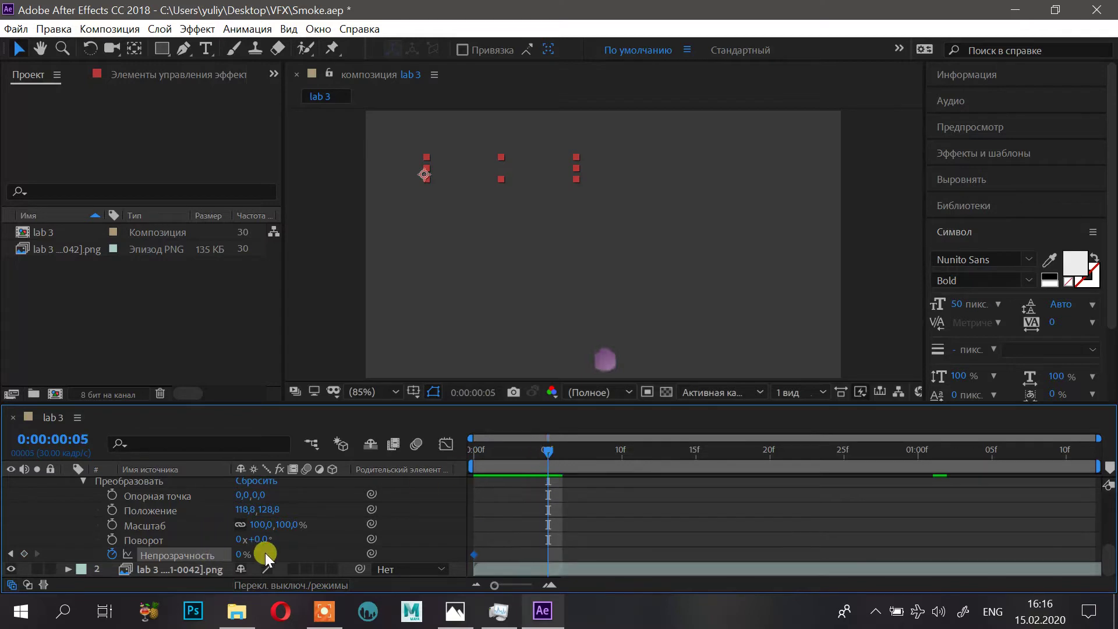
pyautogui.moveTo(243, 554); pyautogui.dragTo(461, 541)
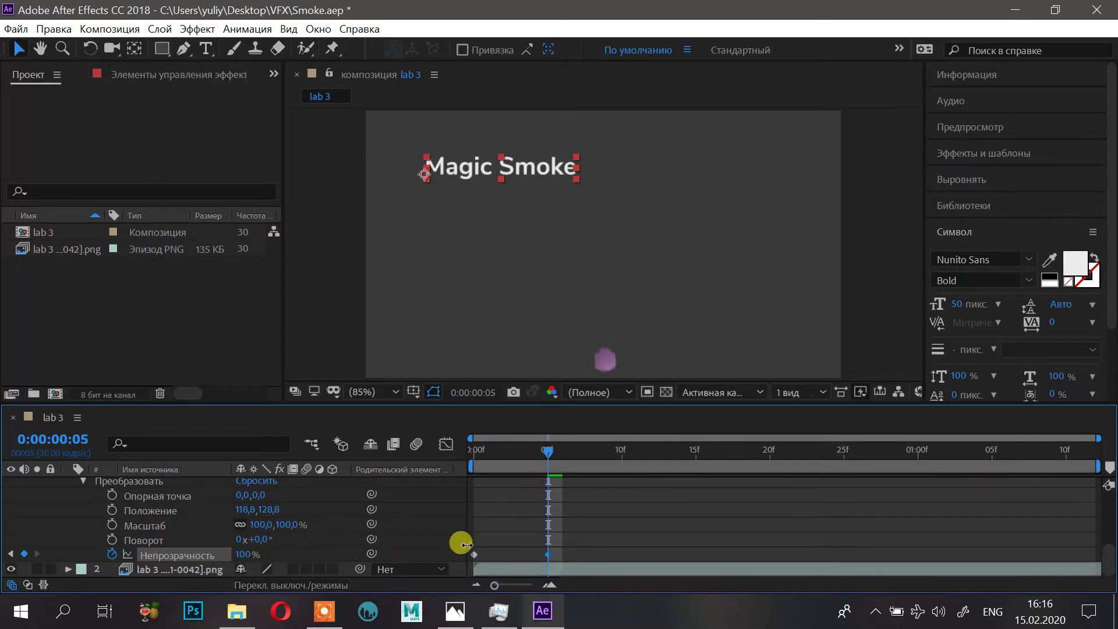
pyautogui.moveTo(554, 453); pyautogui.dragTo(442, 462)
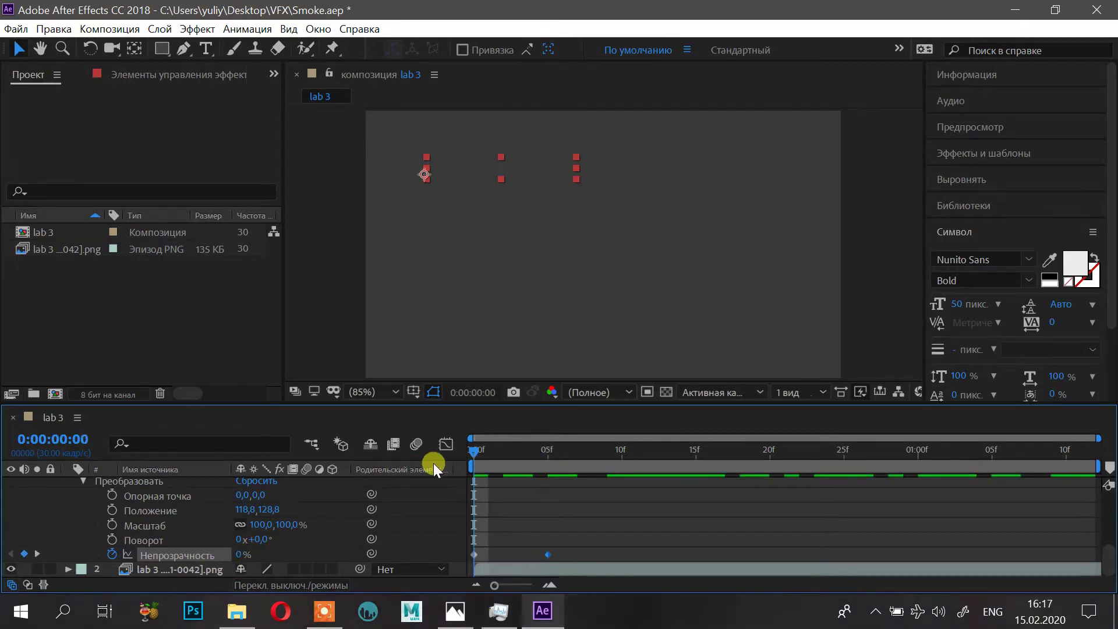
pyautogui.press('space')
pyautogui.press('space')
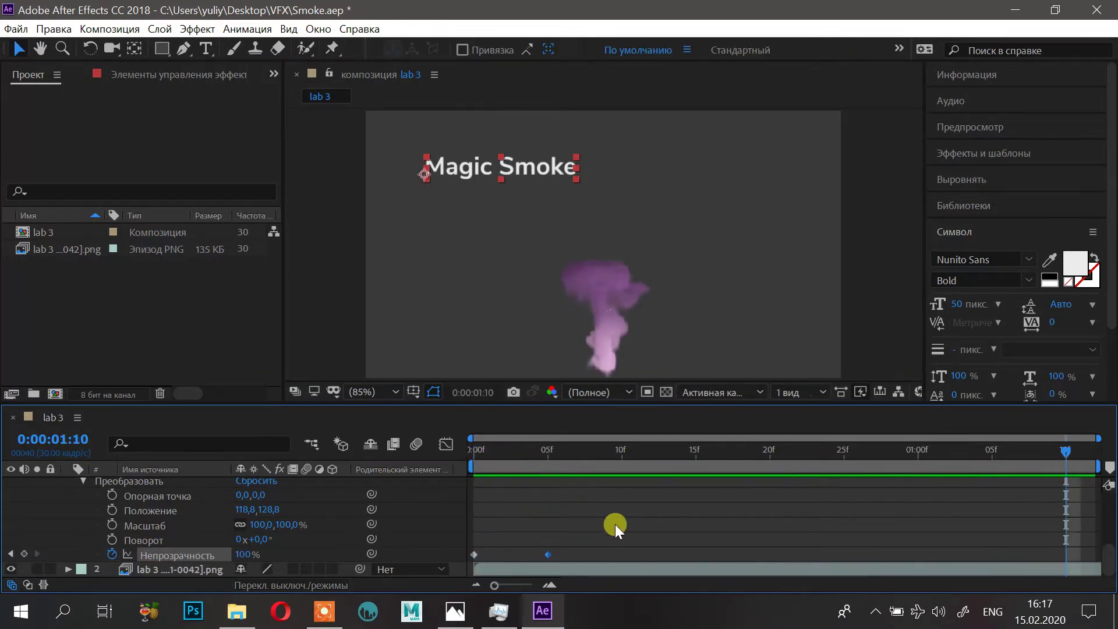
# Step: Add a 100% Opacity keyframe to the title at 0:00:01:06 and set Opacity to 0% at 0:00:01:10
pyautogui.moveTo(1066, 459); pyautogui.dragTo(976, 463)
pyautogui.moveTo(498, 585); pyautogui.dragTo(477, 592)
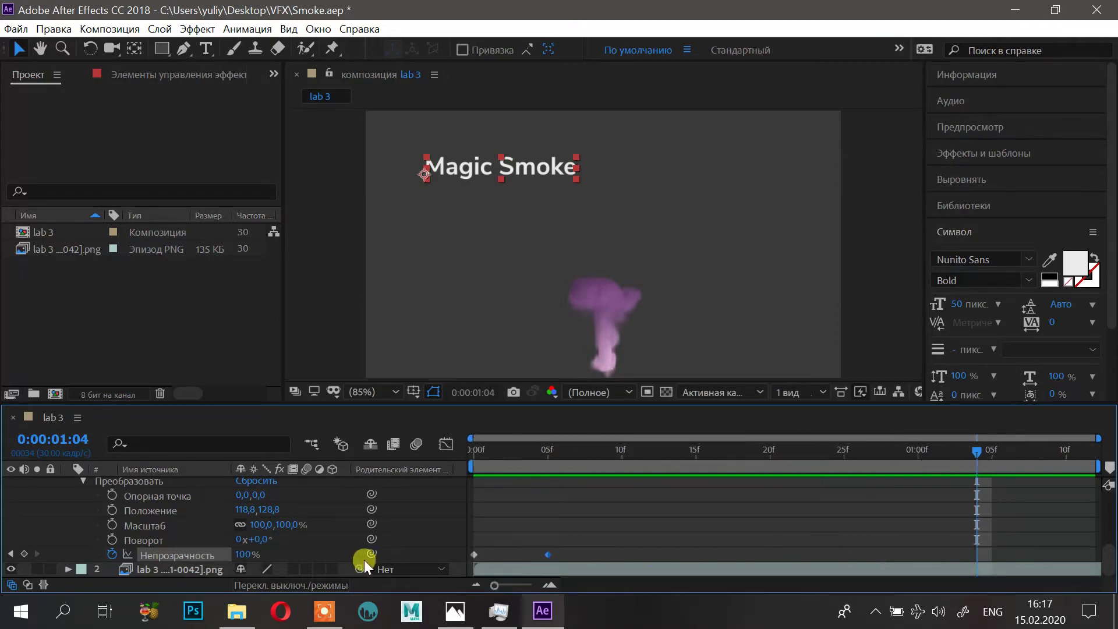
pyautogui.moveTo(995, 448); pyautogui.dragTo(1006, 449)
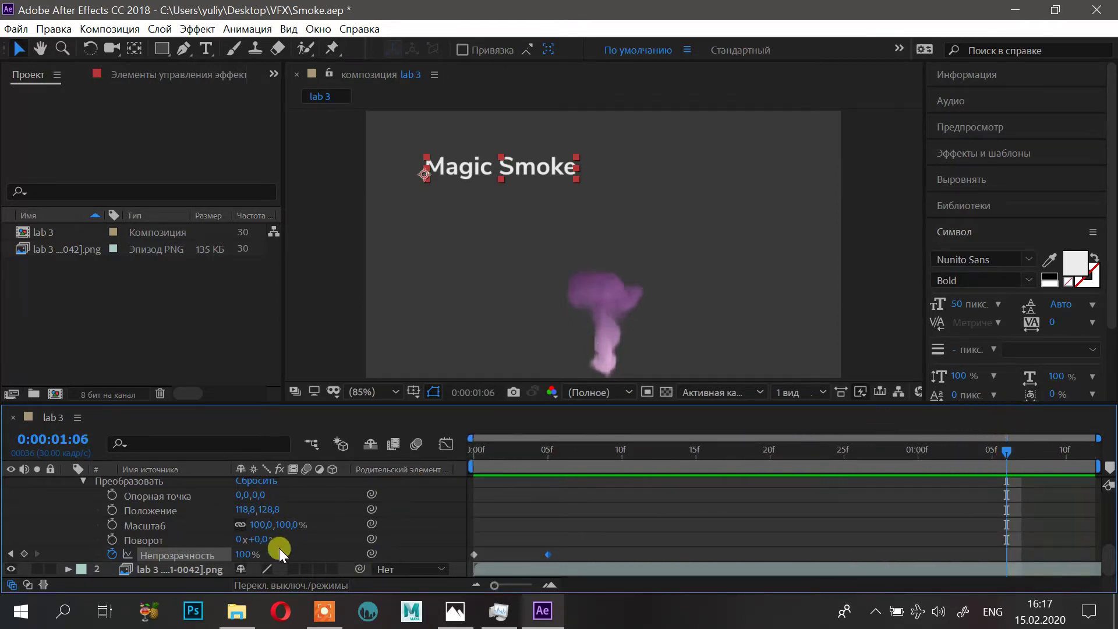
pyautogui.click(25, 553)
pyautogui.moveTo(1019, 450); pyautogui.dragTo(1068, 449)
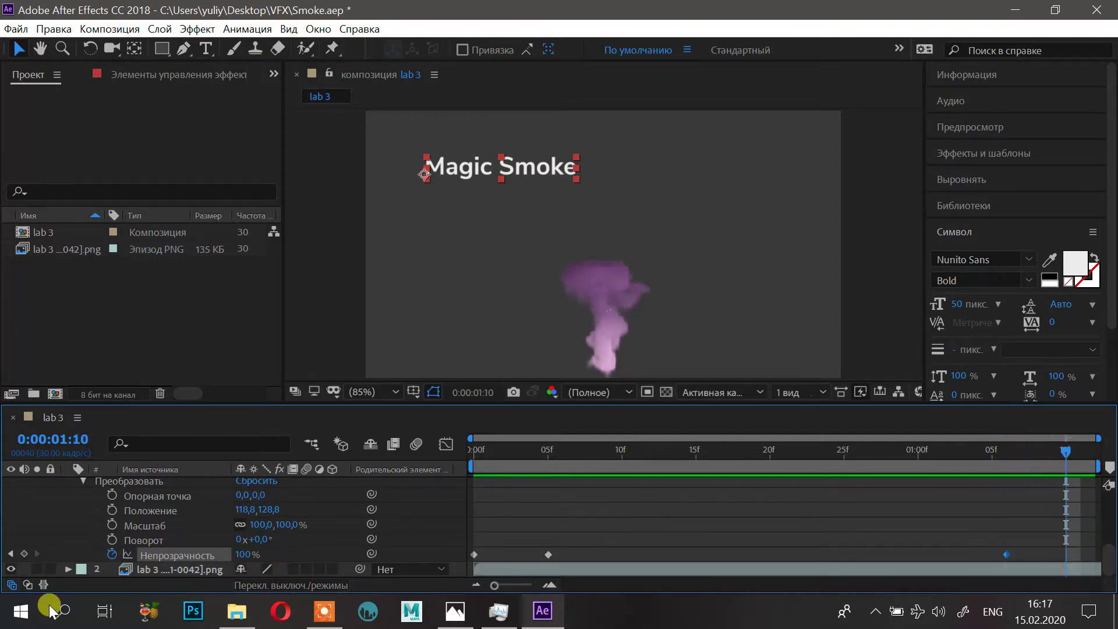
pyautogui.moveTo(249, 556); pyautogui.dragTo(25, 544)
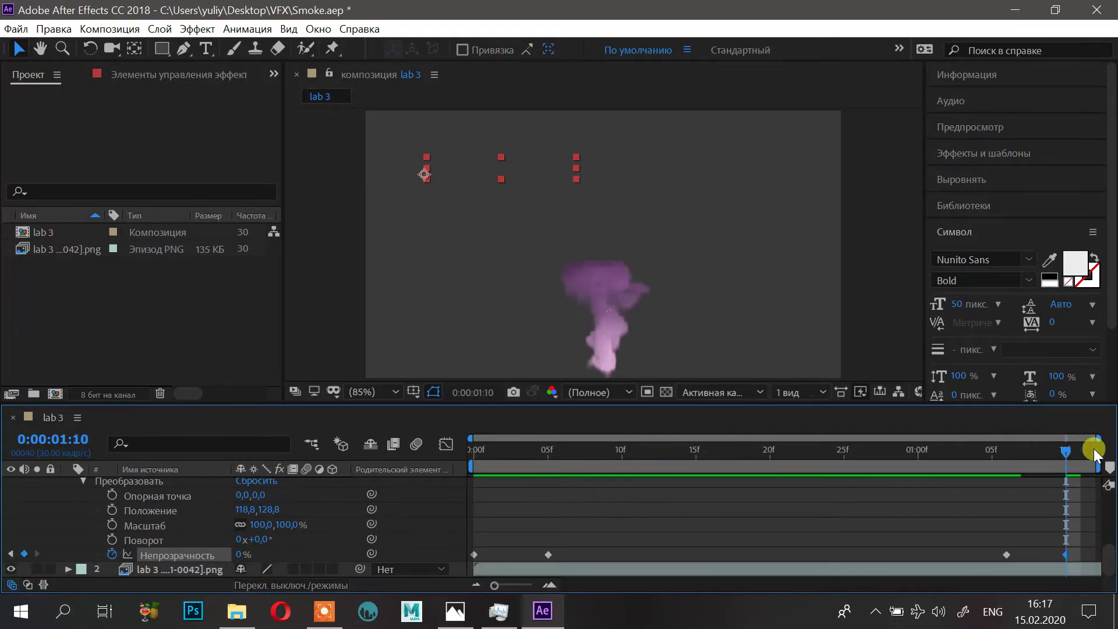
# Step: Return the playhead to the composition start and apply Easy Ease to all of the title's Opacity keyframes
pyautogui.moveTo(1063, 456); pyautogui.dragTo(769, 500)
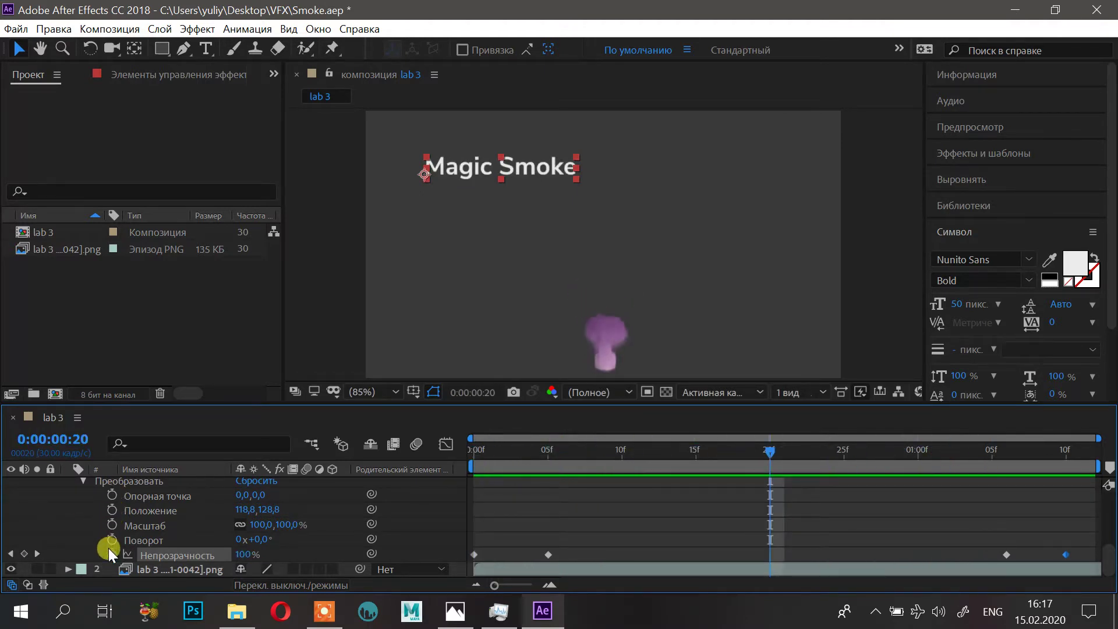
pyautogui.press('Home')
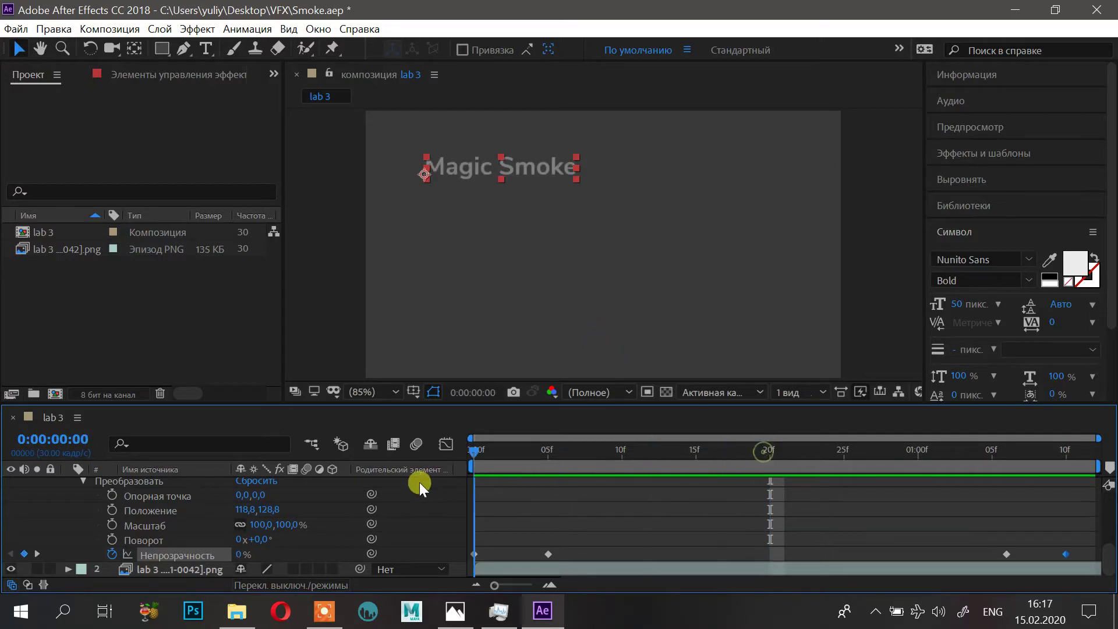
pyautogui.click(475, 494)
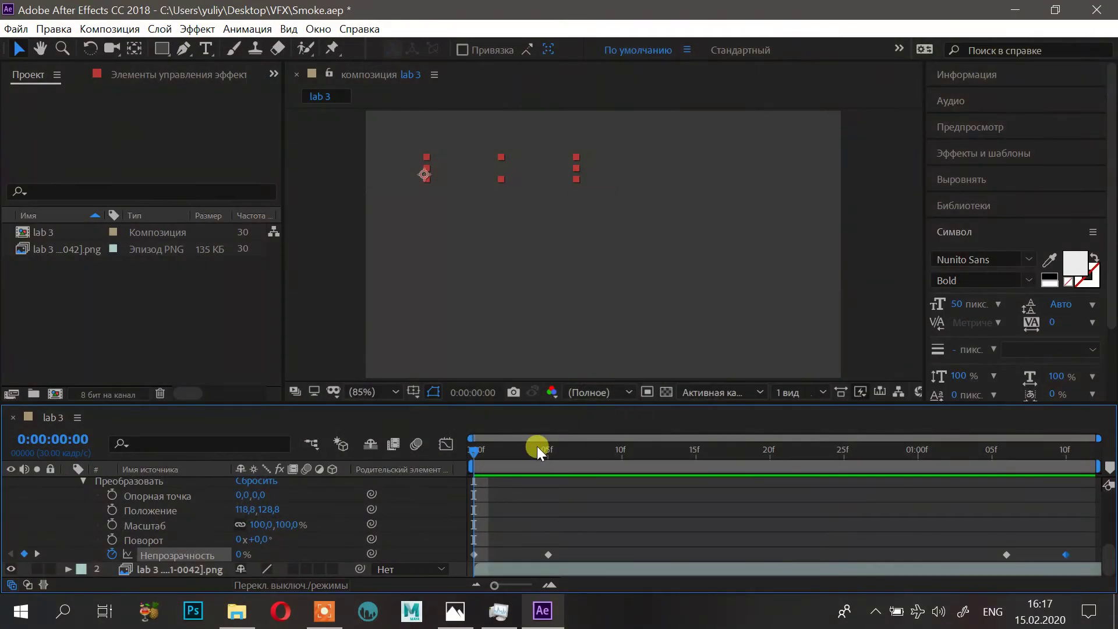
pyautogui.moveTo(474, 457)
pyautogui.mouseDown()
pyautogui.moveTo(643, 466)
pyautogui.moveTo(903, 449)
pyautogui.moveTo(454, 460)
pyautogui.mouseUp()
pyautogui.click(185, 553)
pyautogui.press('F9')
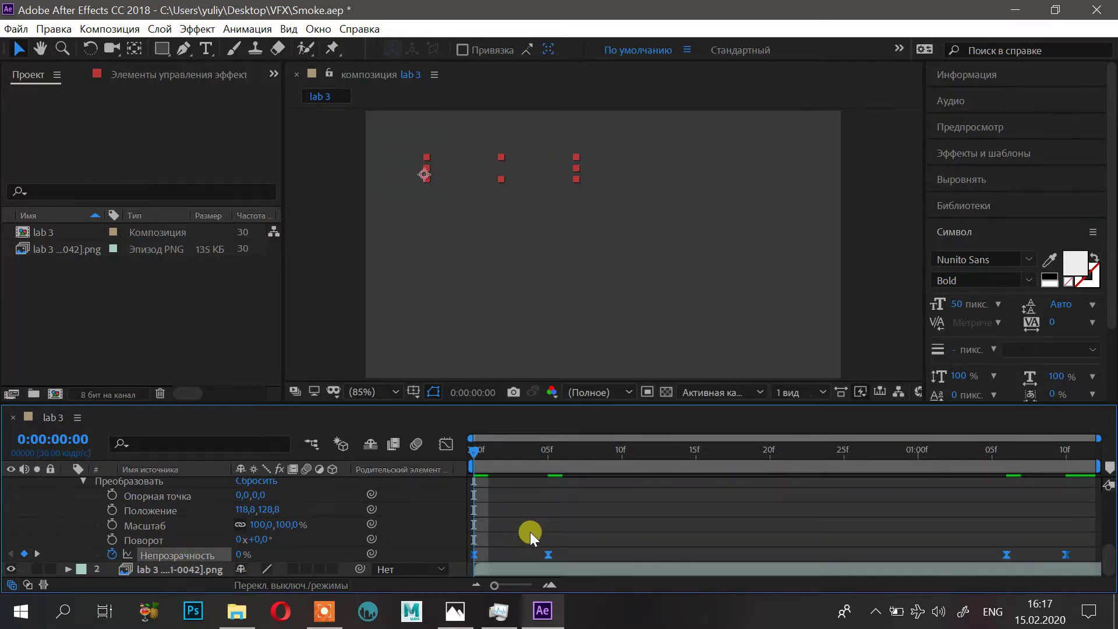
# Step: Play back the eased title fade together with the smoke and return the playhead to the start
pyautogui.moveTo(477, 451)
pyautogui.mouseDown()
pyautogui.moveTo(561, 452)
pyautogui.moveTo(475, 455)
pyautogui.mouseUp()
pyautogui.press('space')
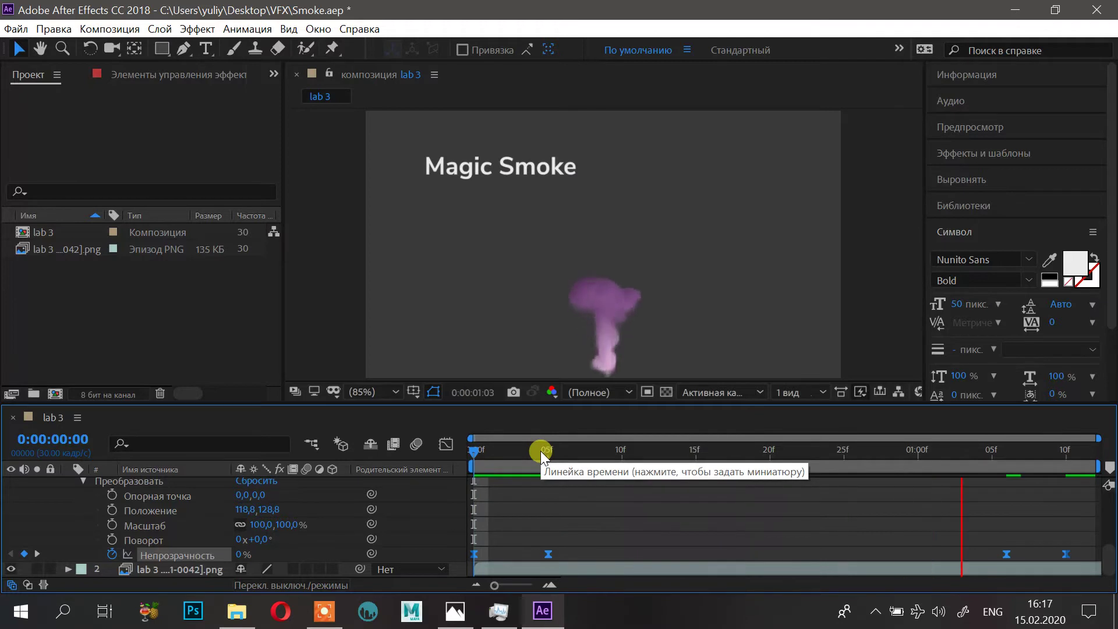
pyautogui.press('space')
pyautogui.press('space')
pyautogui.moveTo(592, 463); pyautogui.dragTo(474, 457)
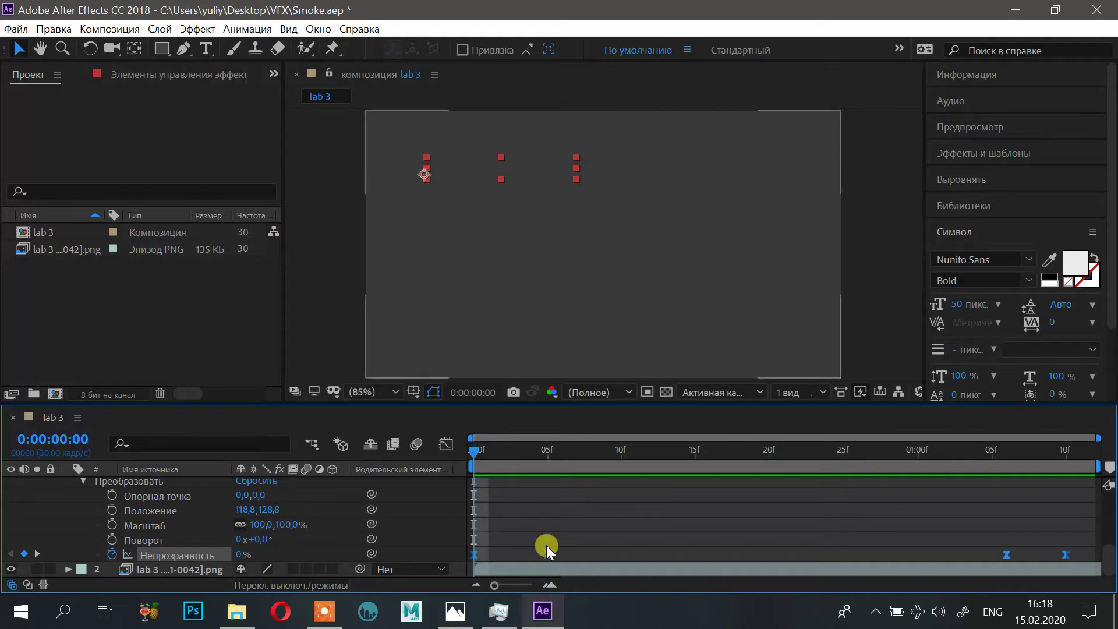
# Step: Examine the shape of the title's Opacity curve in the Graph Editor and return to the keyframe view
pyautogui.click(548, 553)
pyautogui.press('Delete')
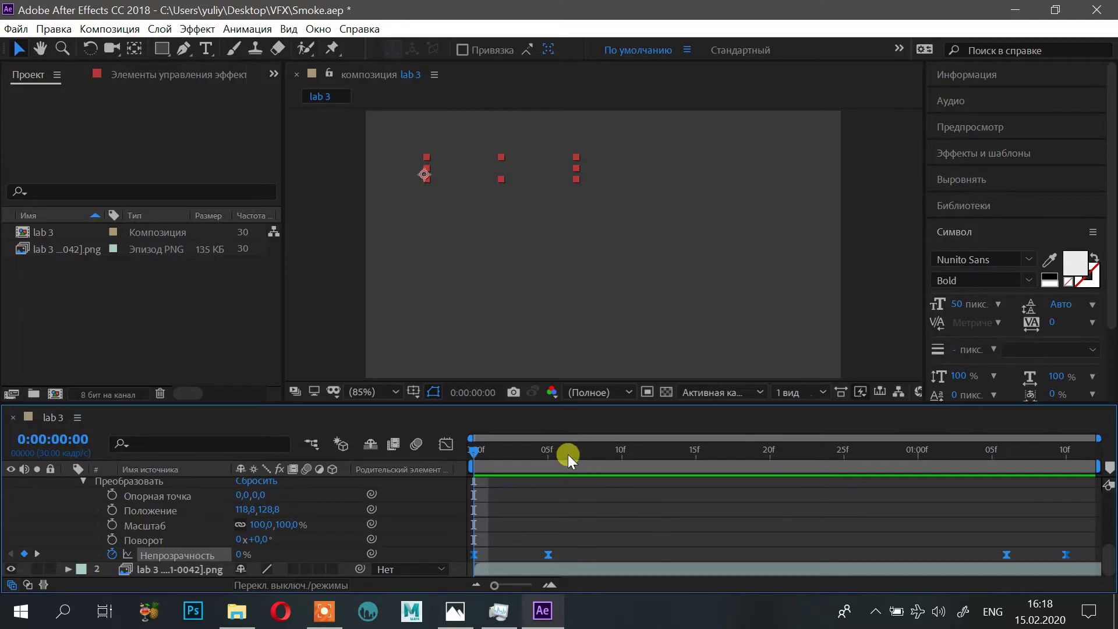
pyautogui.moveTo(567, 454); pyautogui.dragTo(460, 459)
pyautogui.rightClick(543, 555)
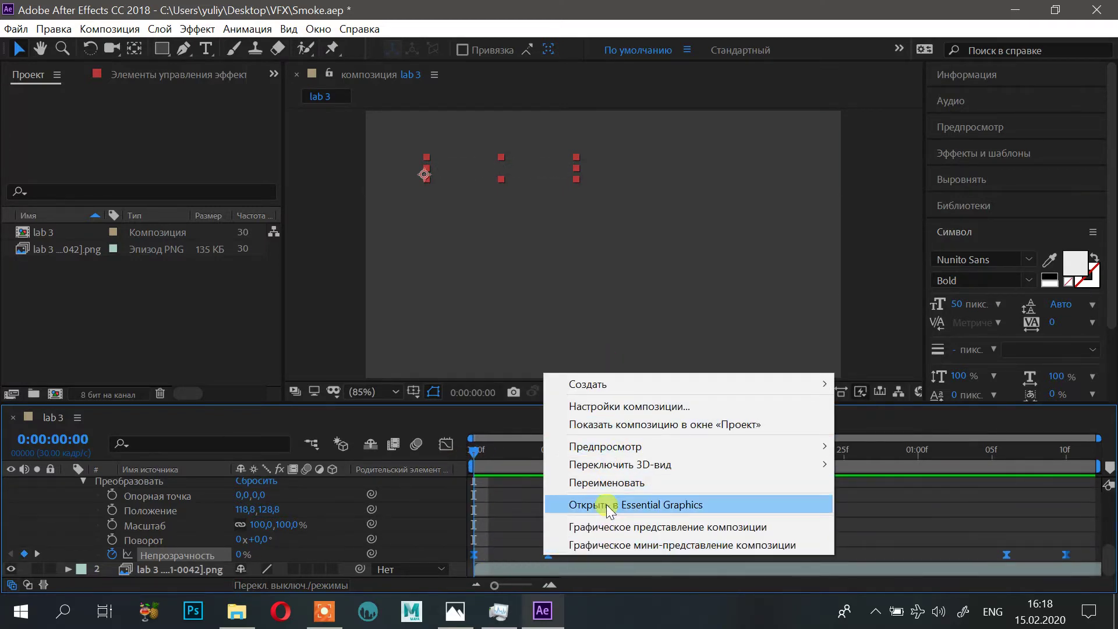
pyautogui.click(444, 448)
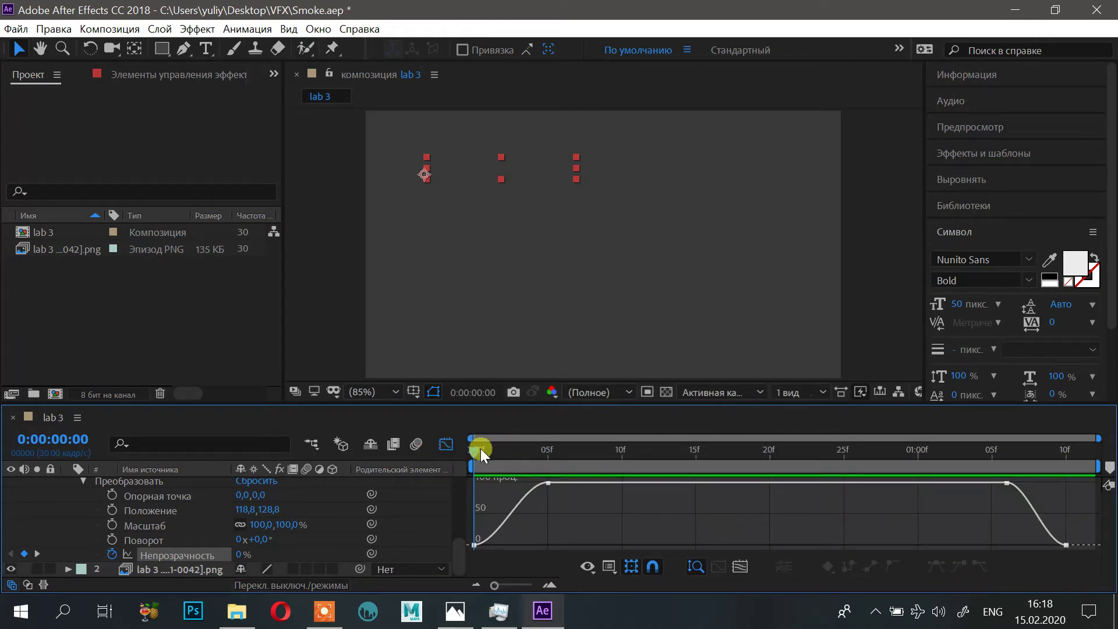
pyautogui.moveTo(491, 450); pyautogui.dragTo(453, 454)
pyautogui.click(446, 444)
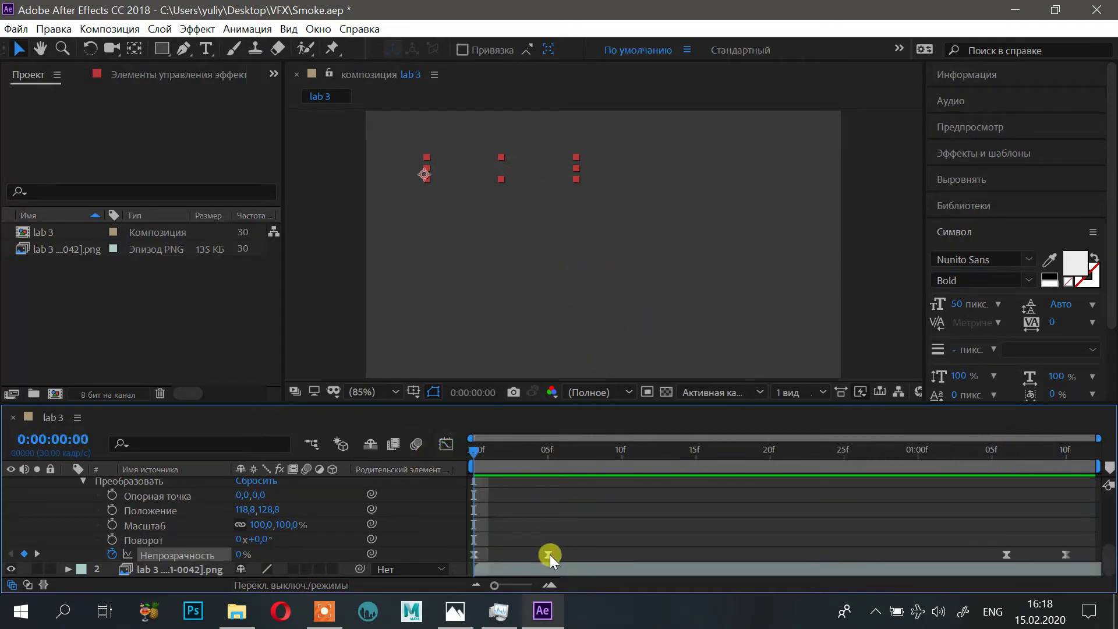
pyautogui.press('F9')
# Step: Set the duration of the lab 3 composition to 0:00:03:12 in its composition settings
pyautogui.click(55, 219)
pyautogui.click(47, 233)
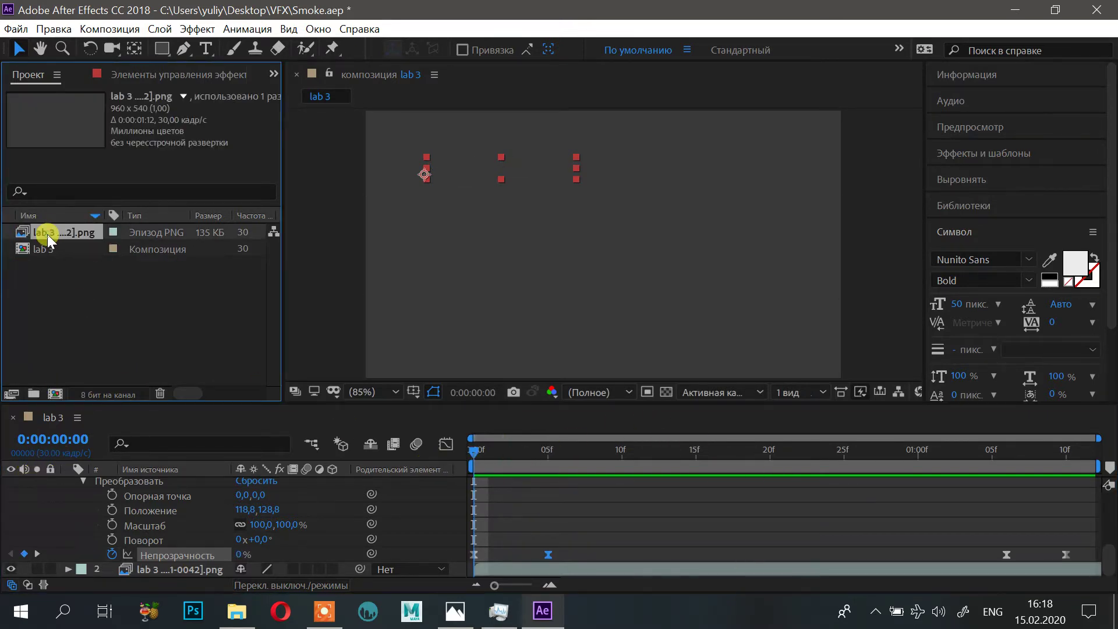
pyautogui.click(44, 249)
pyautogui.rightClick(93, 252)
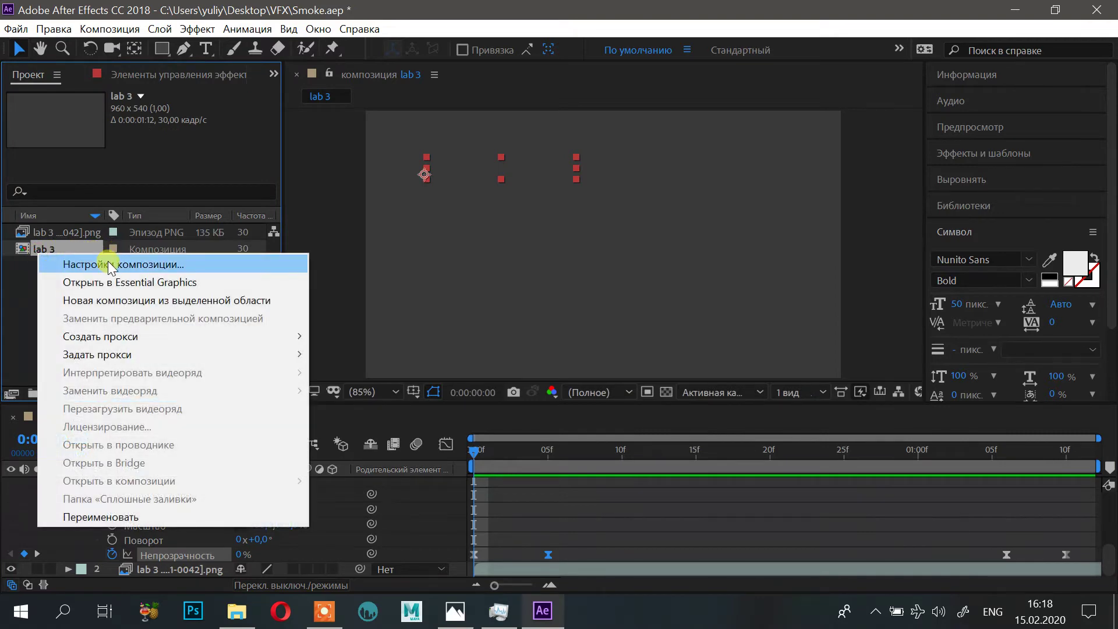
pyautogui.click(97, 261)
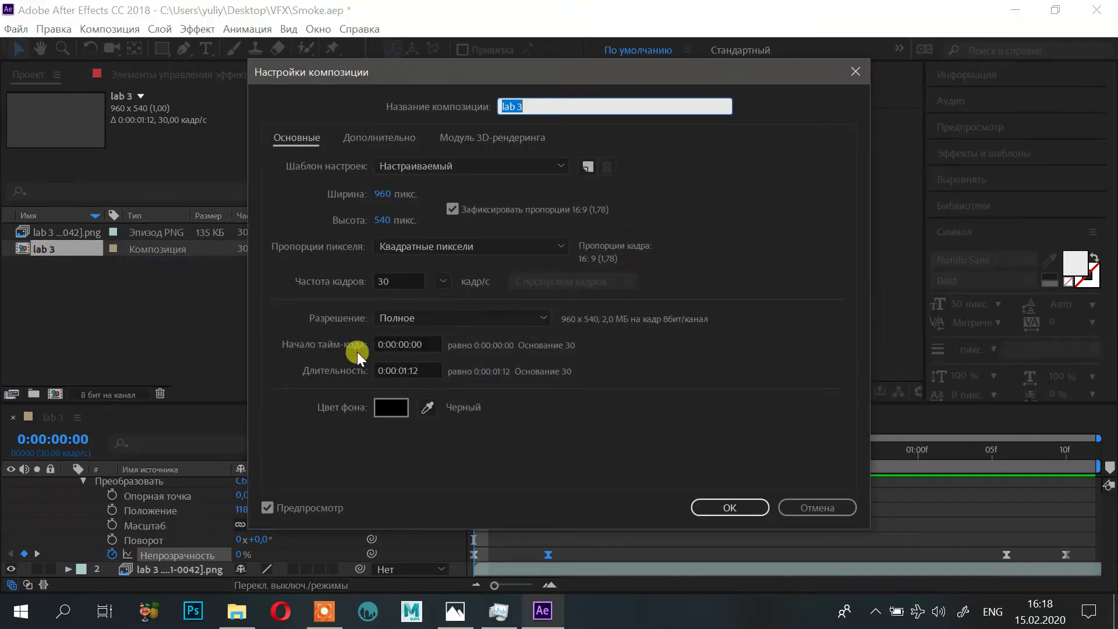
pyautogui.click(406, 370)
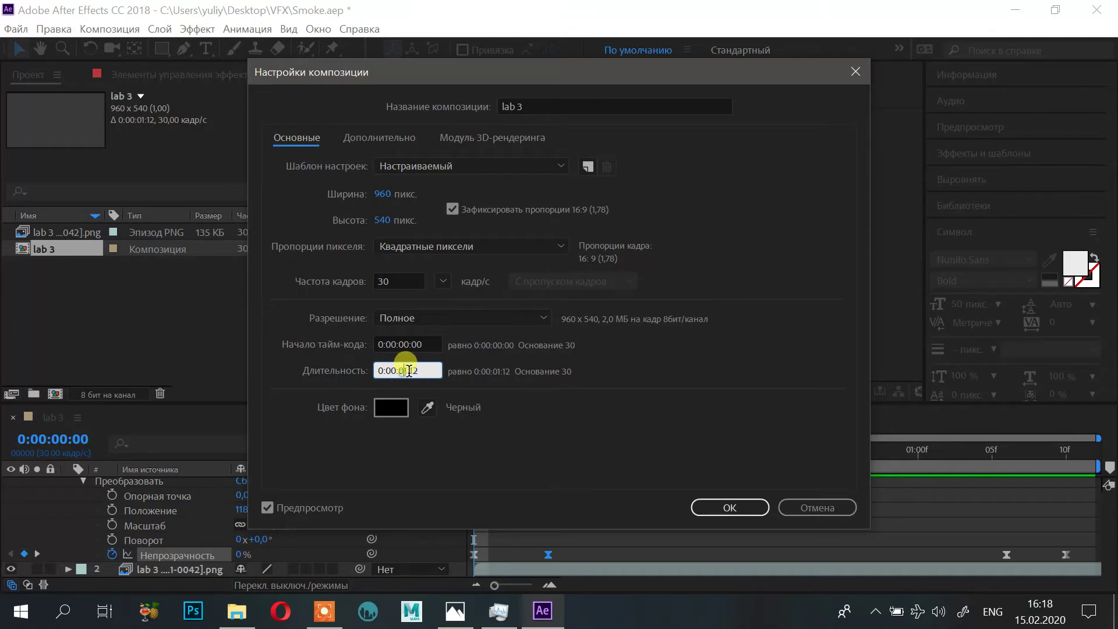
pyautogui.moveTo(406, 370); pyautogui.dragTo(400, 370)
pyautogui.write('3')
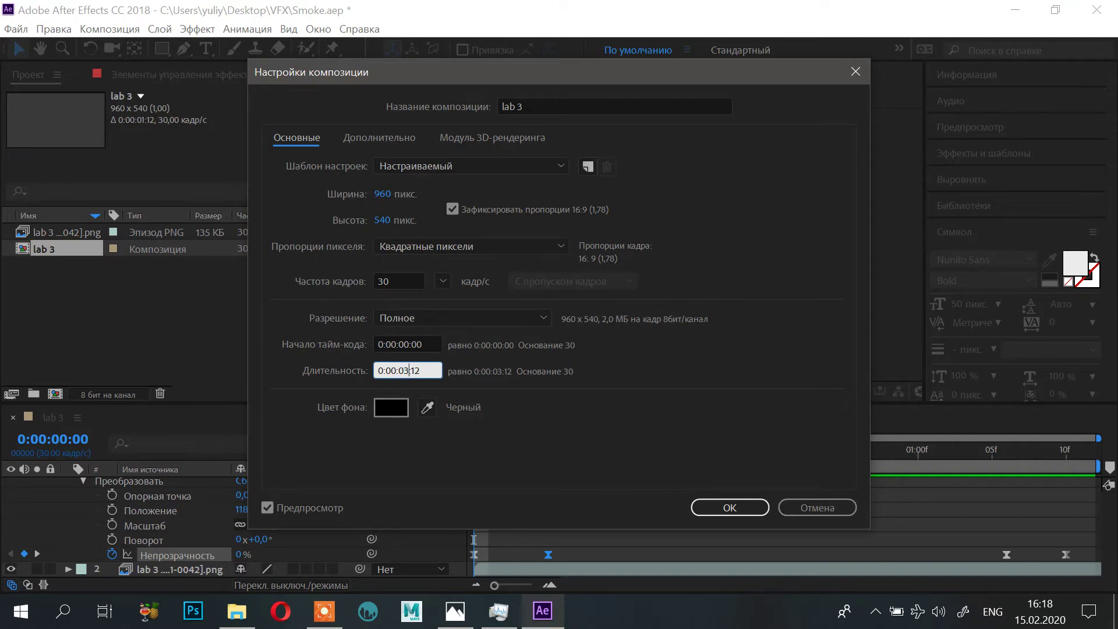
pyautogui.press('Return')
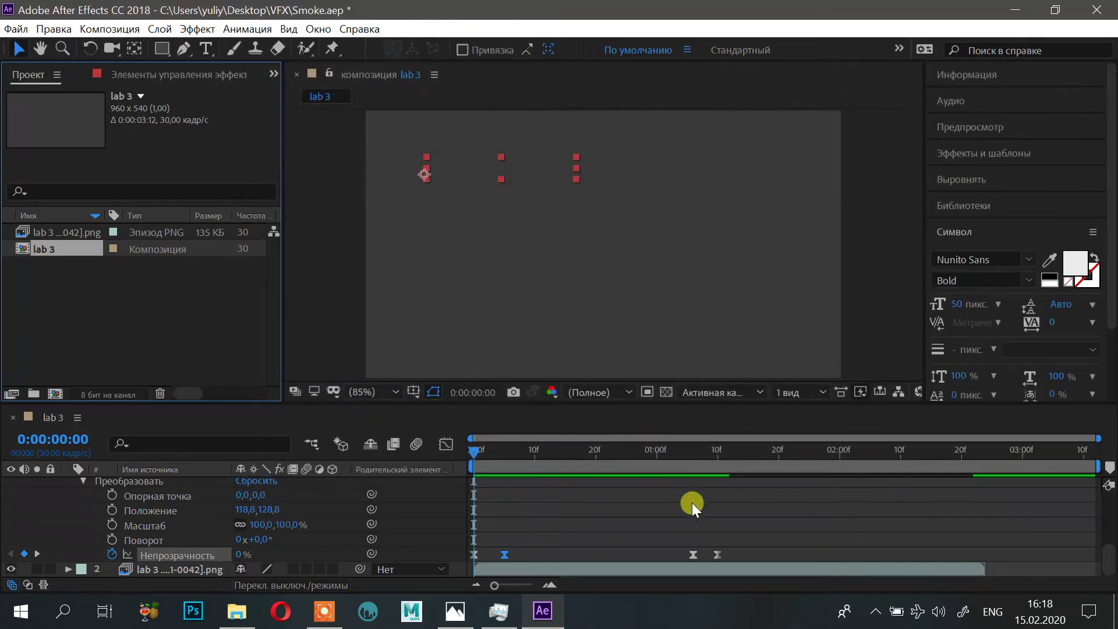
# Step: Move the playhead to 0:00:02:24 at the end of the smoke layer and collapse the Magic Smoke layer's properties
pyautogui.moveTo(972, 473)
pyautogui.mouseDown()
pyautogui.moveTo(1019, 466)
pyautogui.moveTo(985, 481)
pyautogui.mouseUp()
pyautogui.scroll(3, 647, 515)
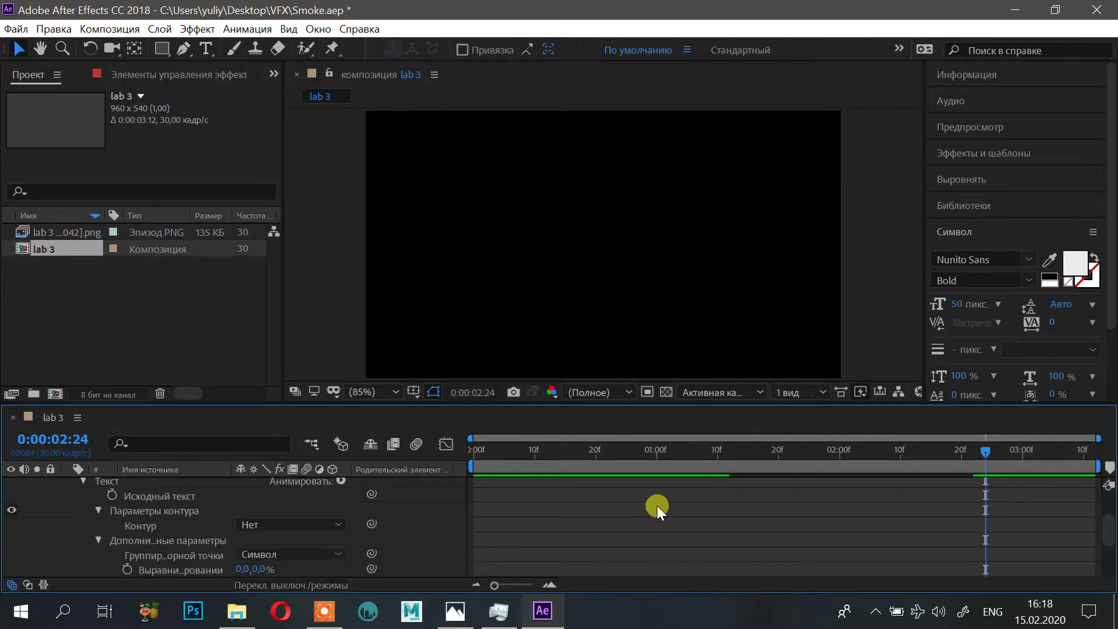
pyautogui.scroll(-2, 657, 505)
pyautogui.scroll(-1, 571, 501)
pyautogui.scroll(3, 451, 501)
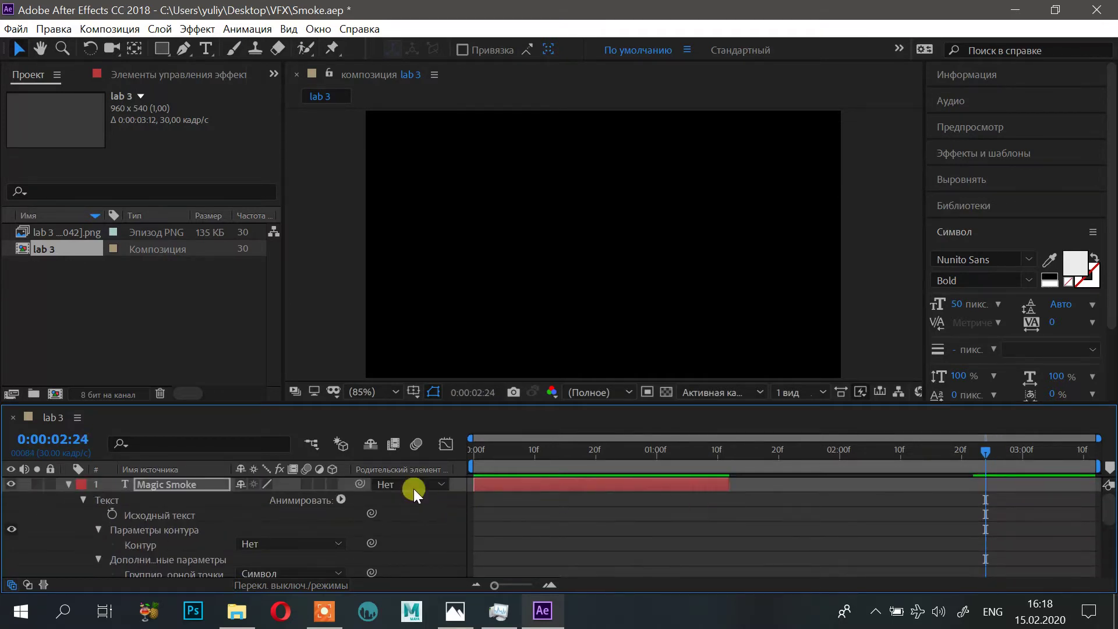
pyautogui.scroll(-2, 448, 500)
pyautogui.scroll(4, 448, 501)
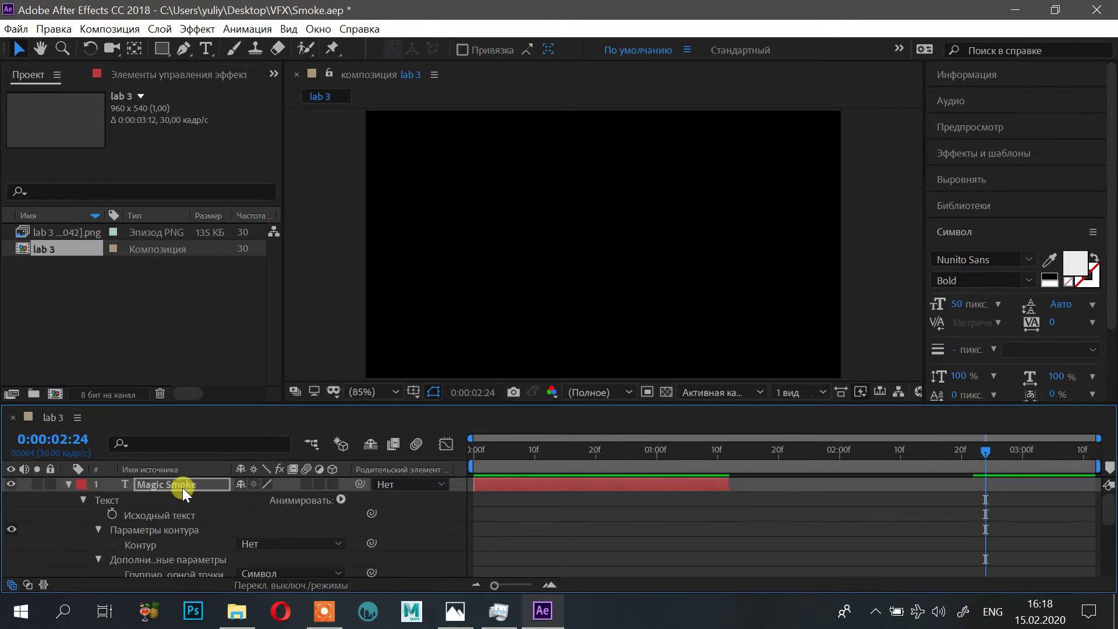
pyautogui.click(69, 484)
pyautogui.moveTo(984, 452); pyautogui.dragTo(985, 455)
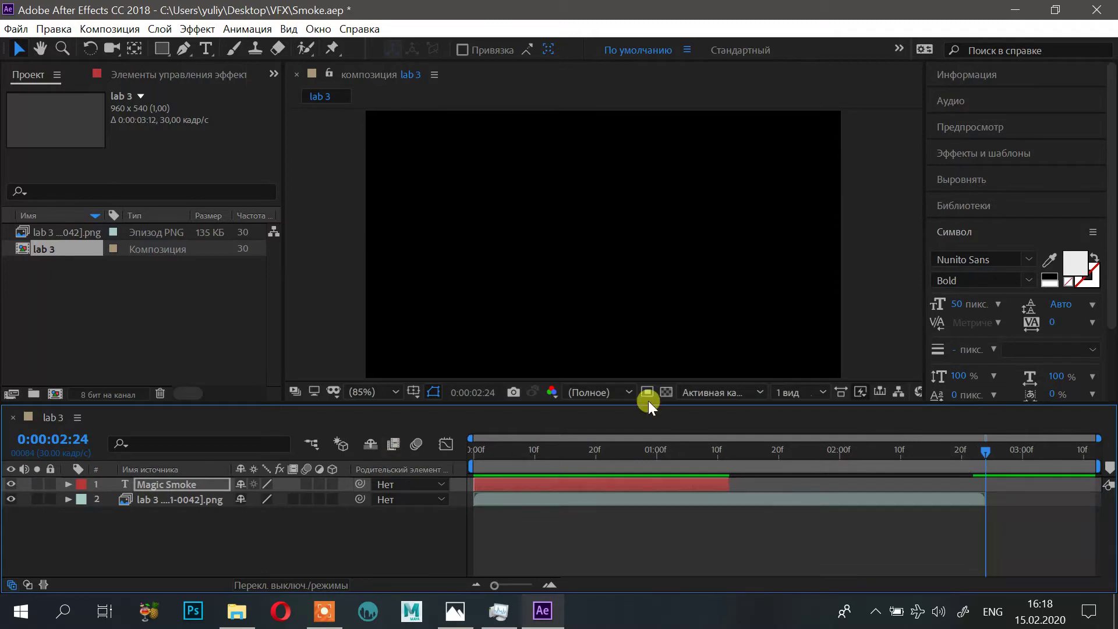
# Step: Trim the work area end to 0:00:02:24 where the smoke layer ends, and preview the shortened range
pyautogui.moveTo(1096, 463); pyautogui.dragTo(999, 466)
pyautogui.keyDown('alt'); pyautogui.scroll(5, 1002, 472); pyautogui.keyUp('alt')
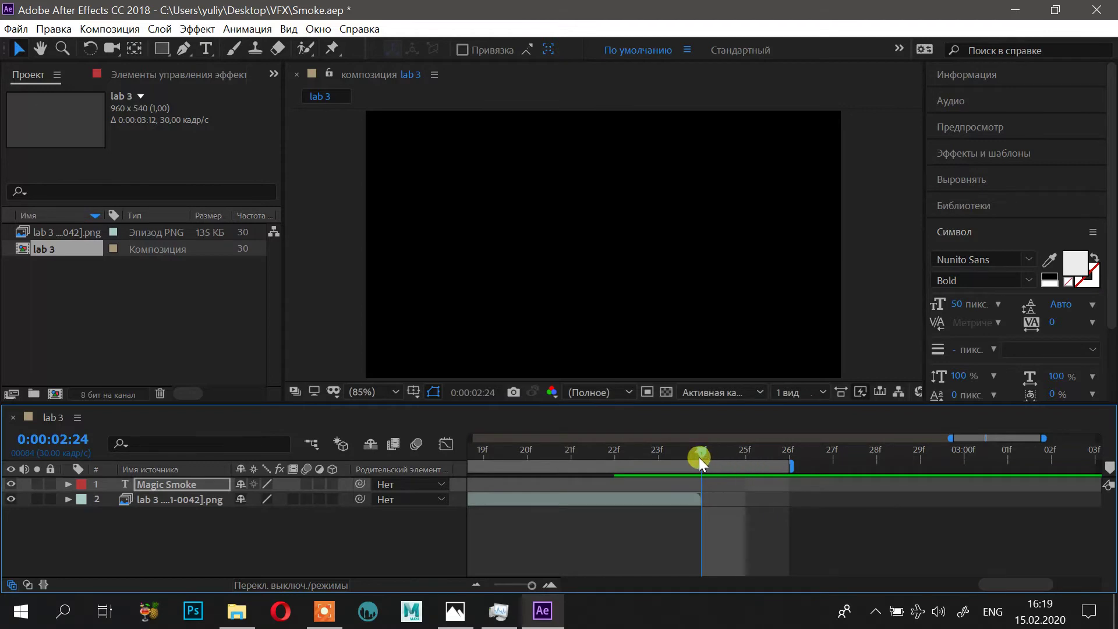
pyautogui.moveTo(793, 460); pyautogui.dragTo(711, 468)
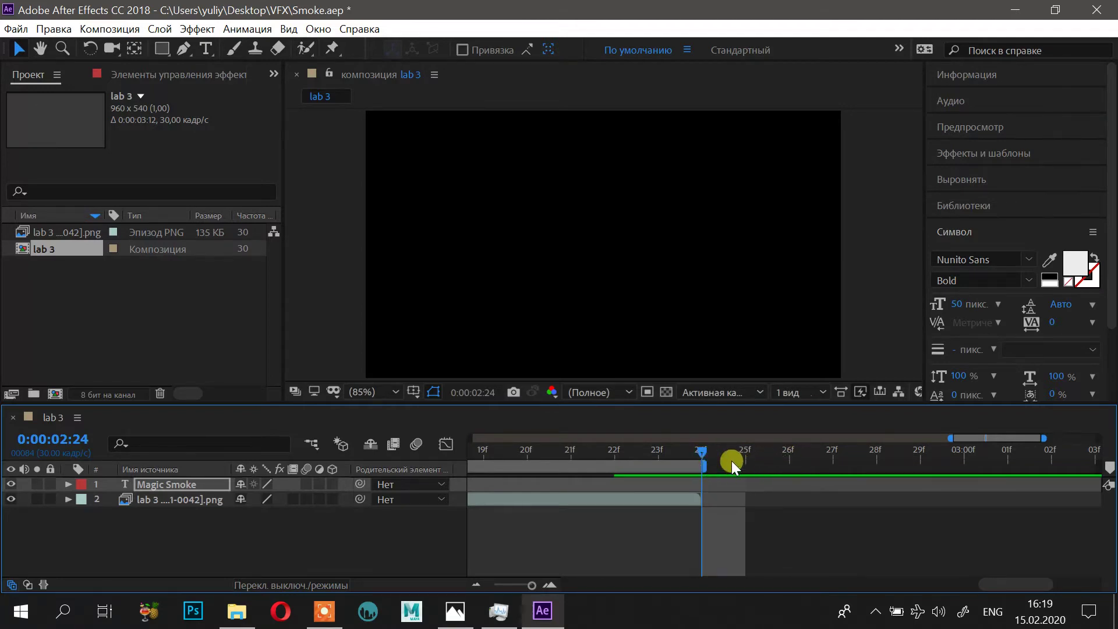
pyautogui.keyDown('alt'); pyautogui.scroll(-5, 731, 460); pyautogui.keyUp('alt')
pyautogui.press('space')
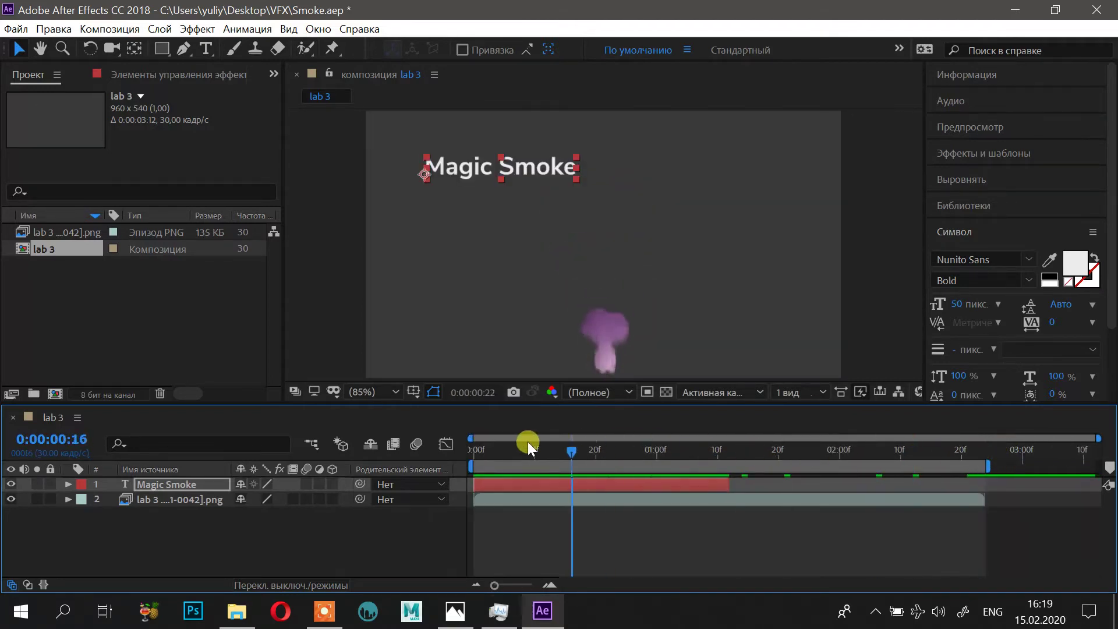
pyautogui.moveTo(527, 441)
pyautogui.mouseDown()
pyautogui.moveTo(442, 441)
pyautogui.moveTo(515, 444)
pyautogui.mouseUp()
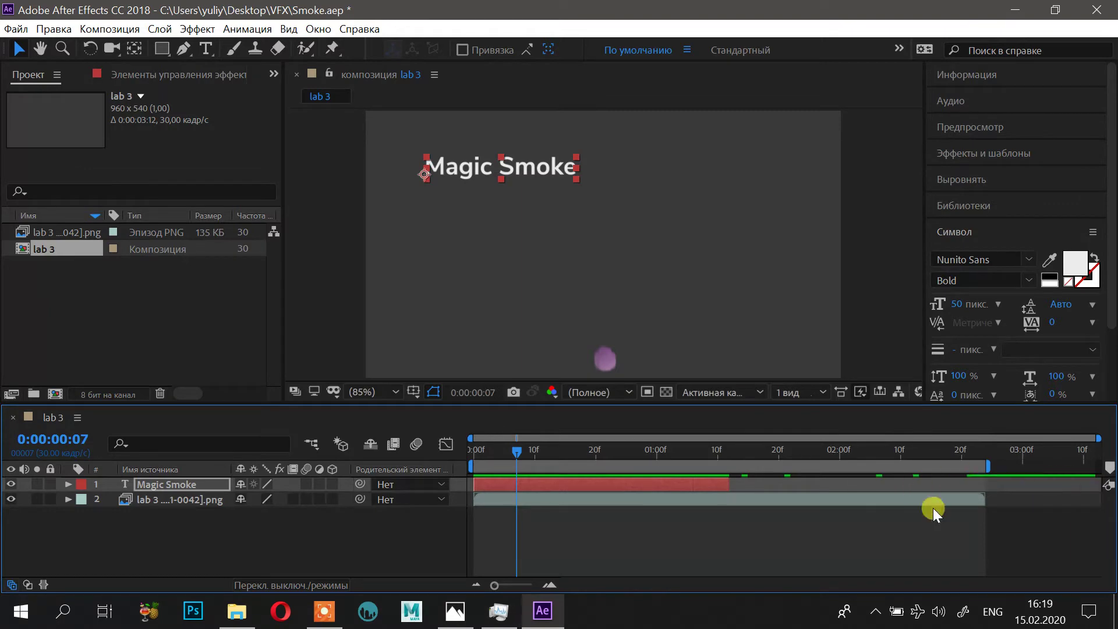
# Step: Try resizing the lab 3 composition to 1920 x 1080 in its composition settings and undo the resize
pyautogui.rightClick(34, 249)
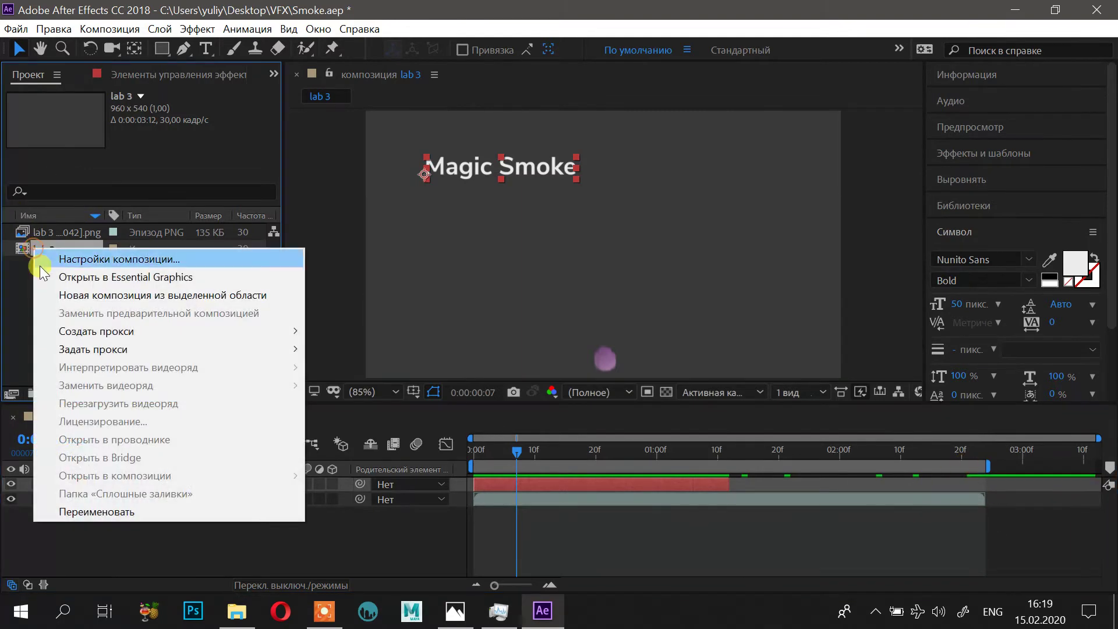
pyautogui.click(67, 258)
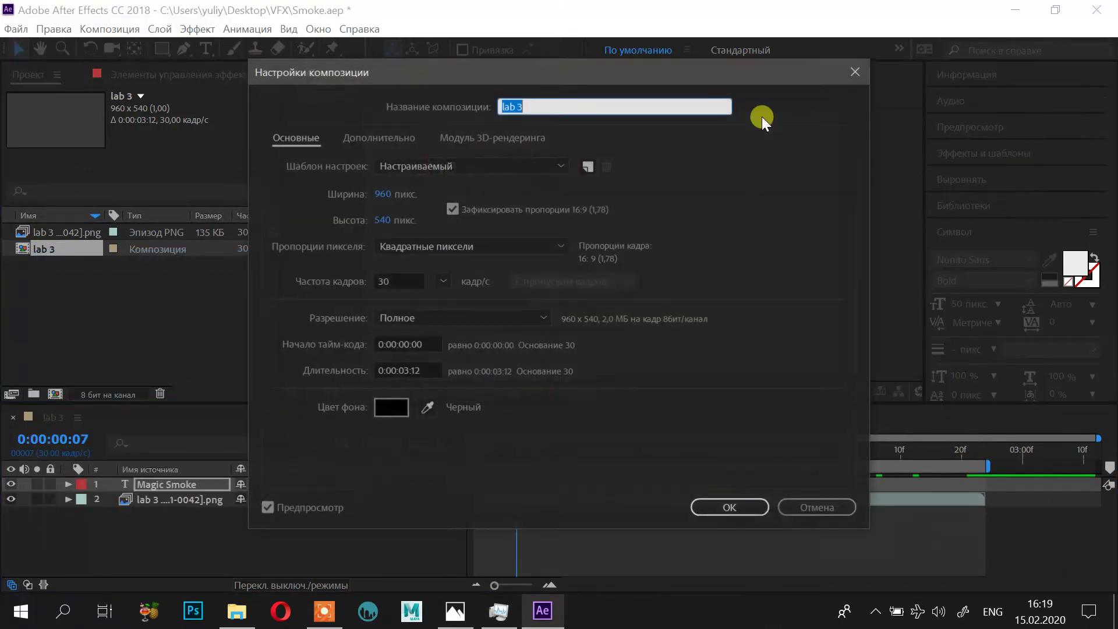
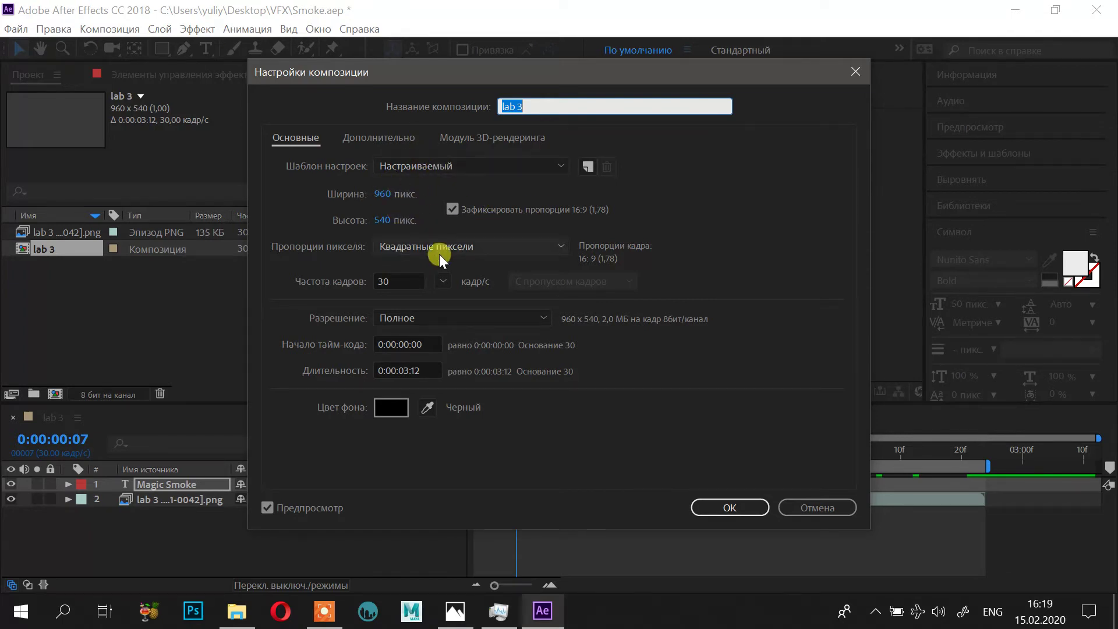
pyautogui.click(384, 194)
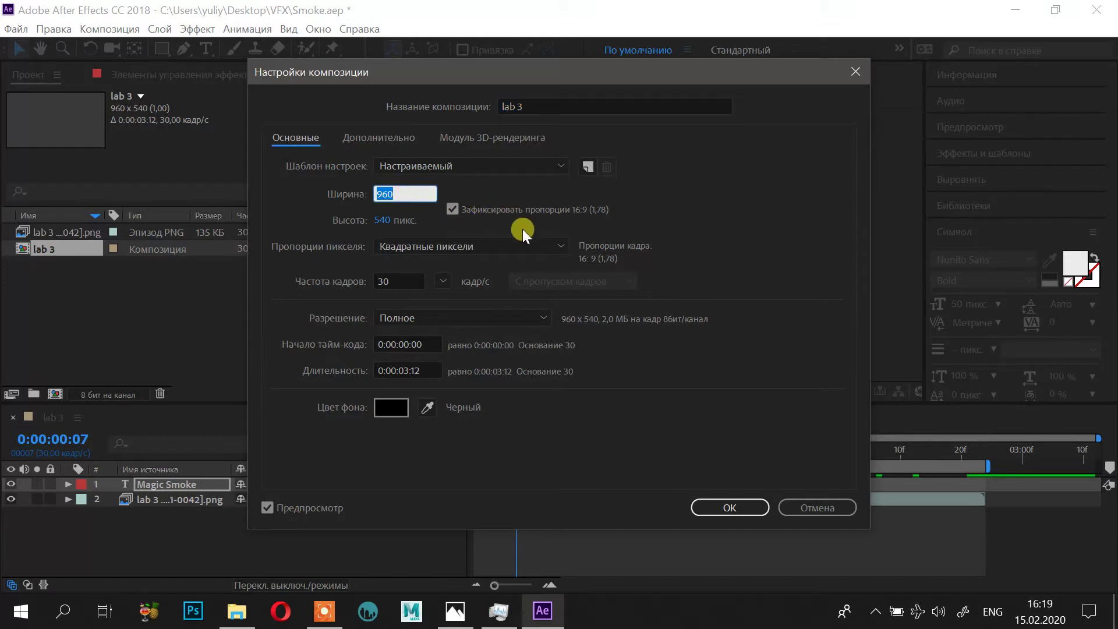
pyautogui.write('1920')
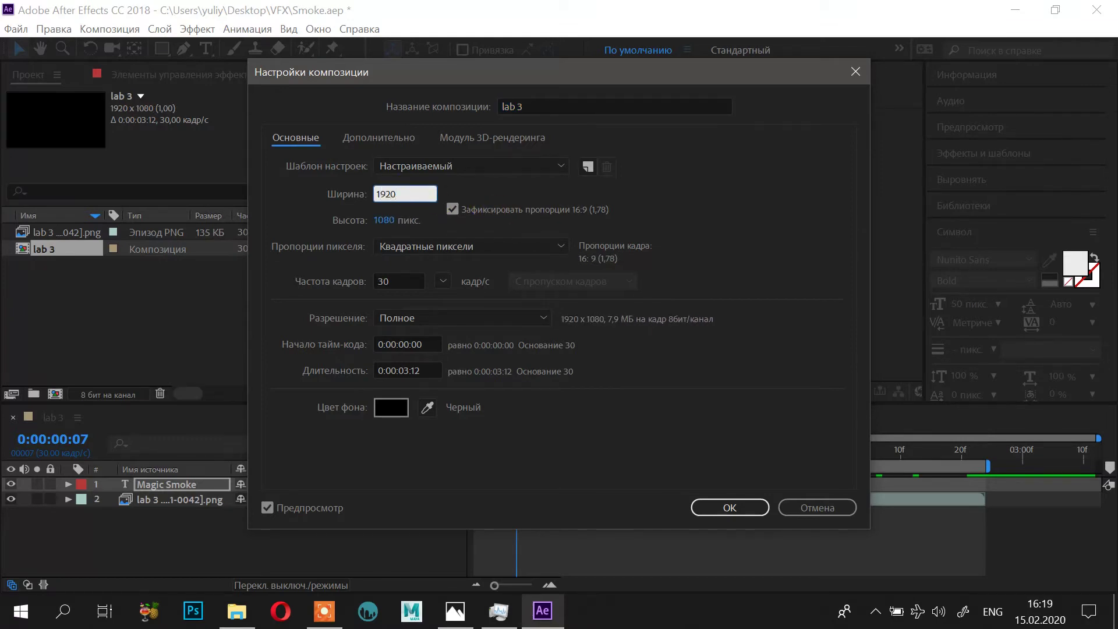
pyautogui.press('Return')
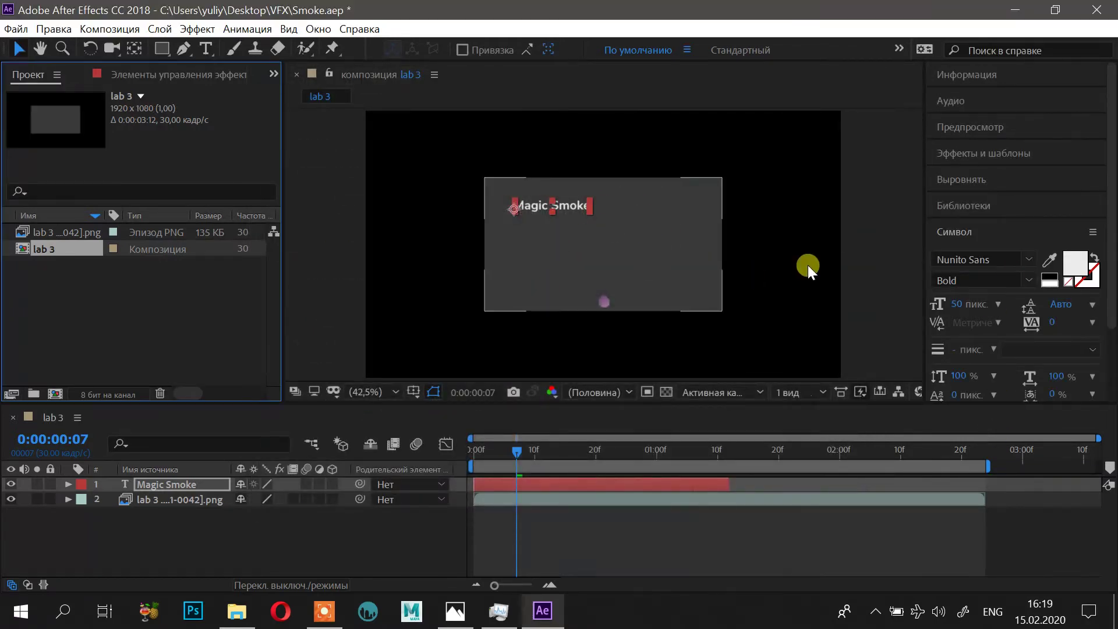
pyautogui.click(675, 261)
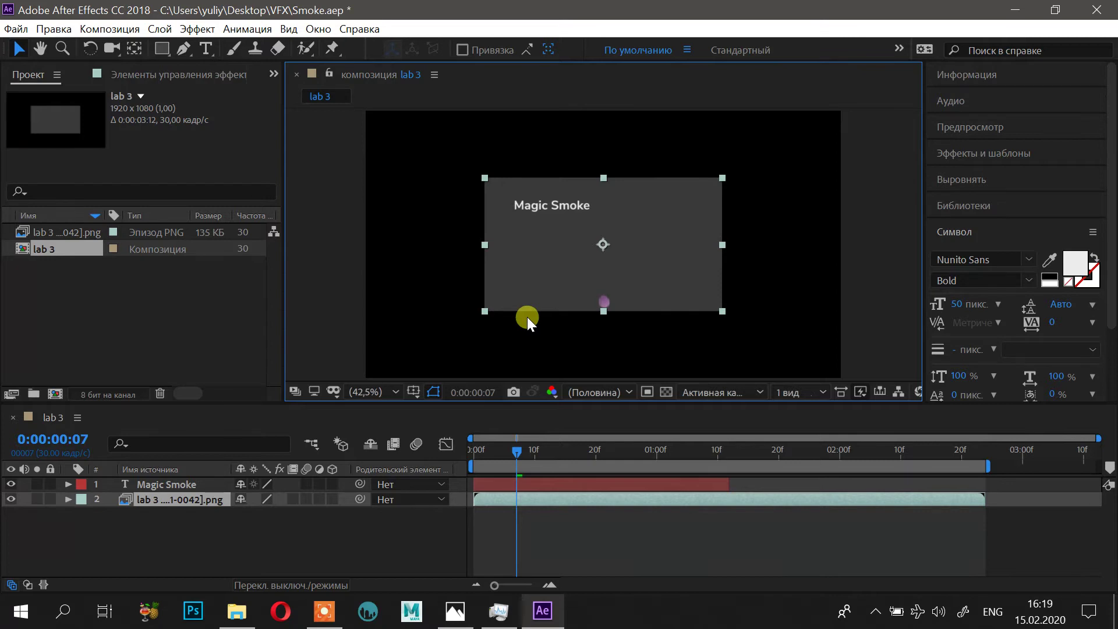
pyautogui.hotkey('ctrl', 'z')
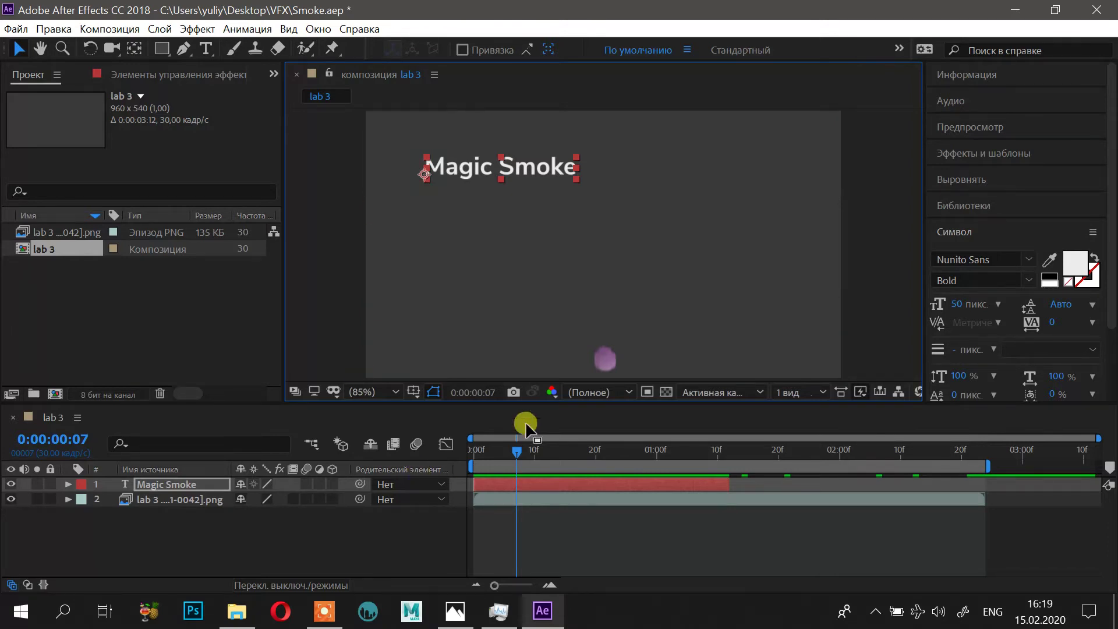
# Step: Return the playhead to the composition start and play back the title and smoke
pyautogui.moveTo(531, 449); pyautogui.dragTo(468, 452)
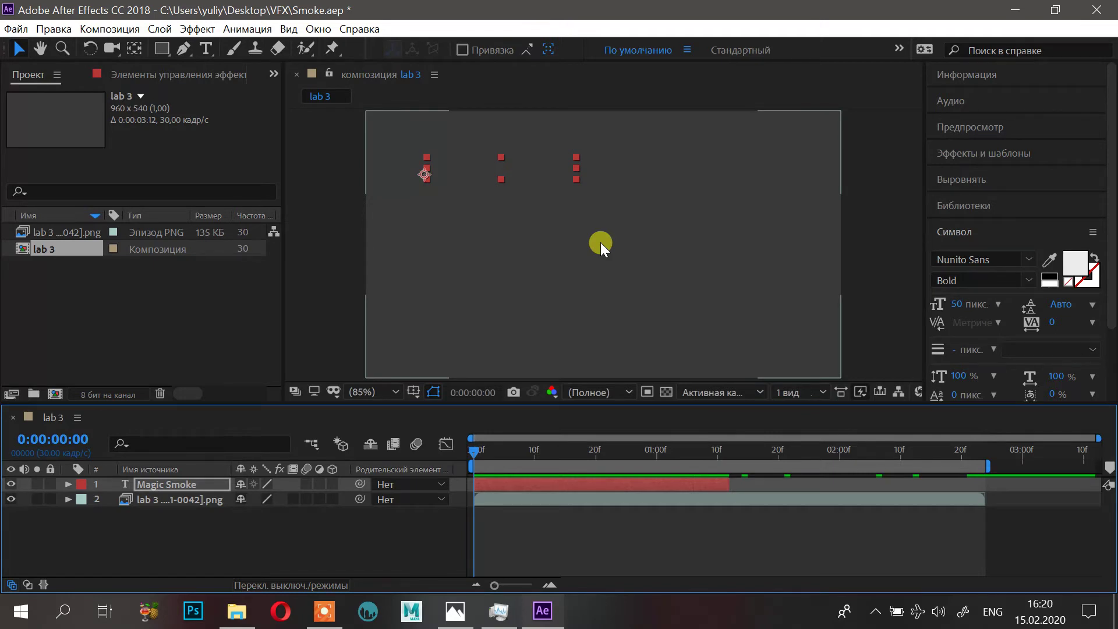
pyautogui.press('space')
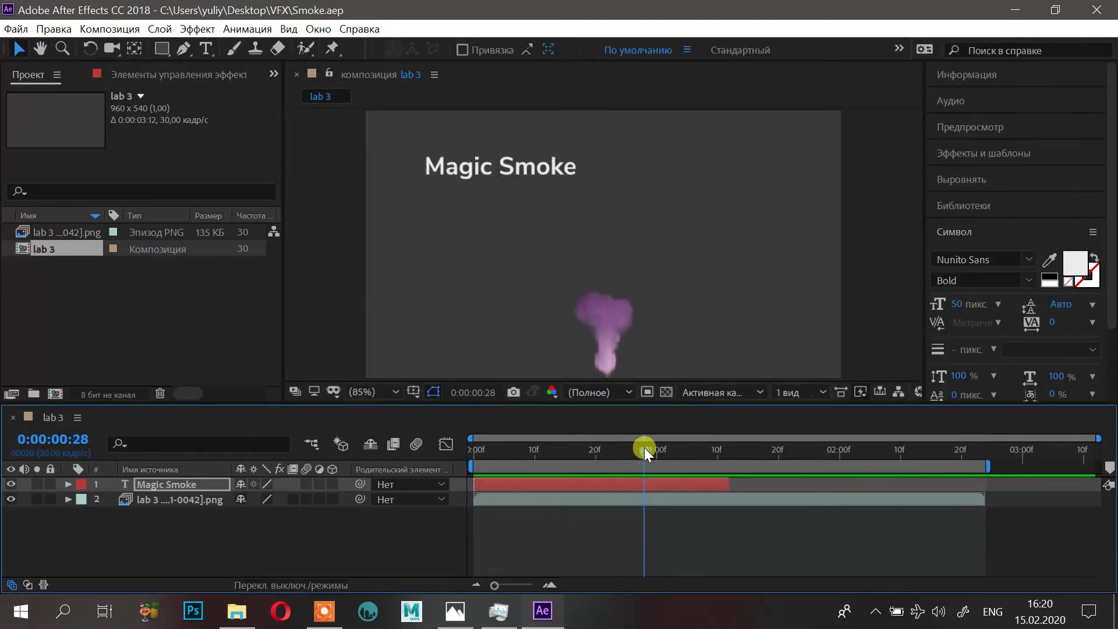
pyautogui.click(497, 184)
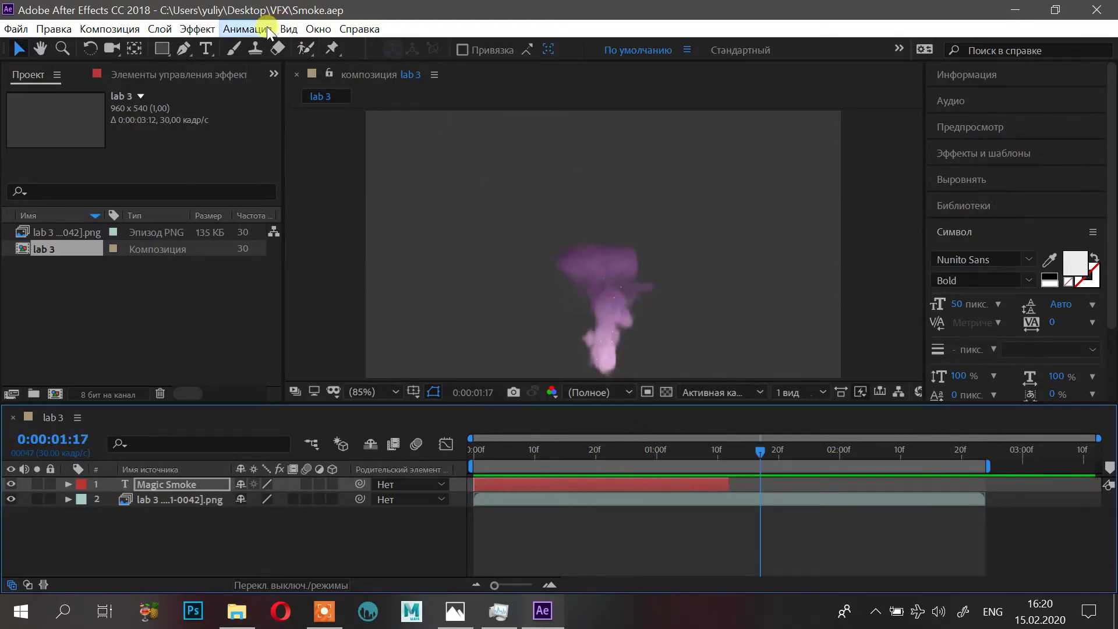
# Step: Open the Render Queue and add the lab 3 composition to it
pyautogui.click(318, 29)
pyautogui.moveTo(349, 27)
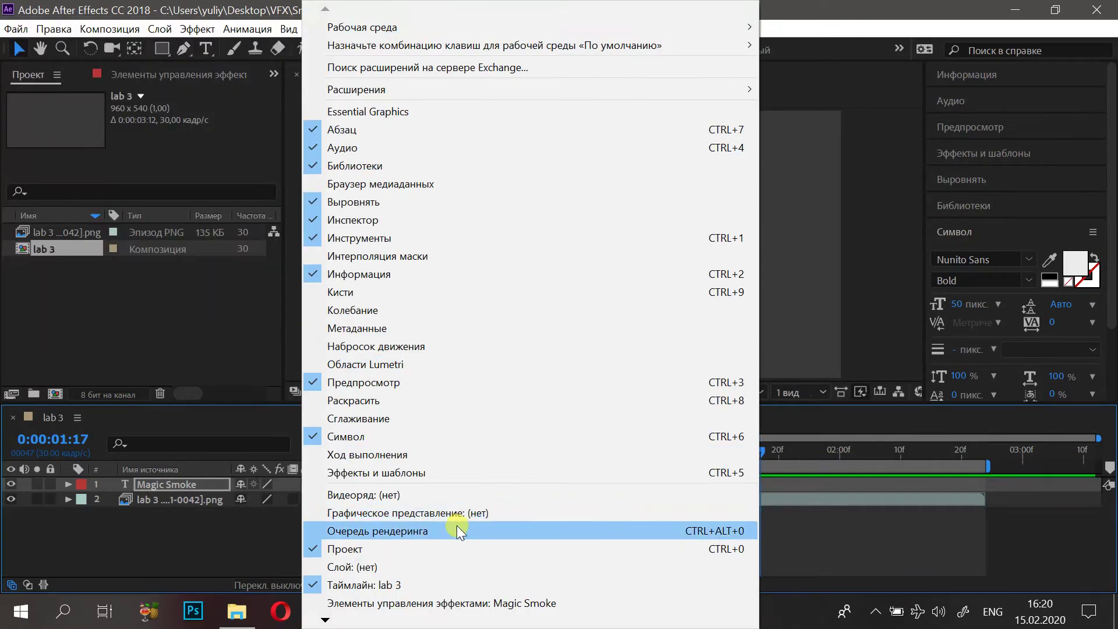
pyautogui.click(425, 531)
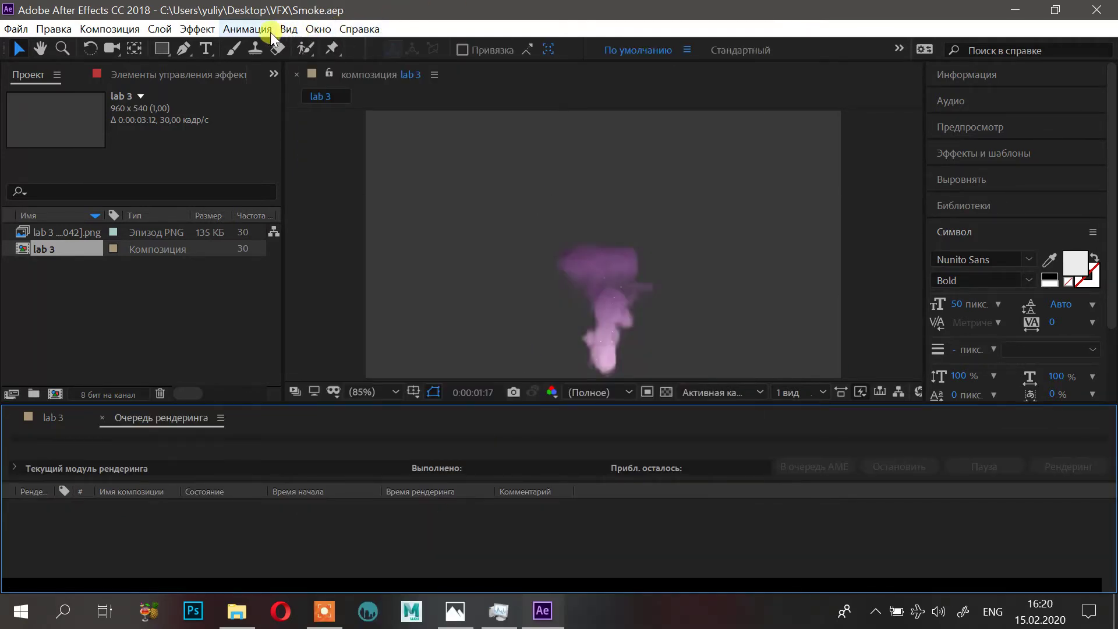
pyautogui.click(318, 28)
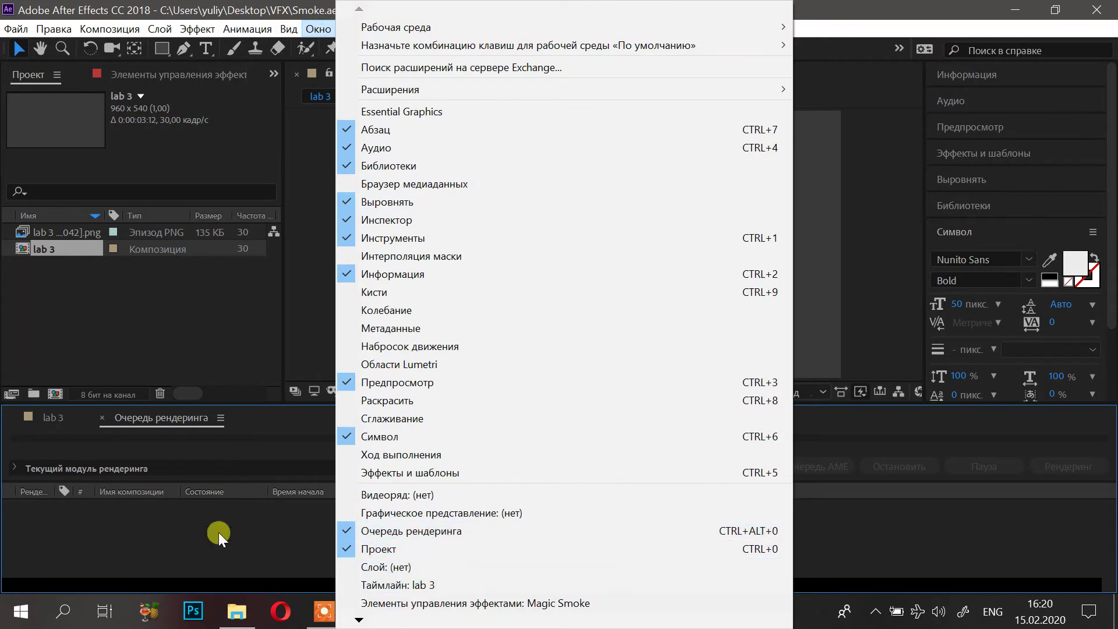
pyautogui.click(218, 538)
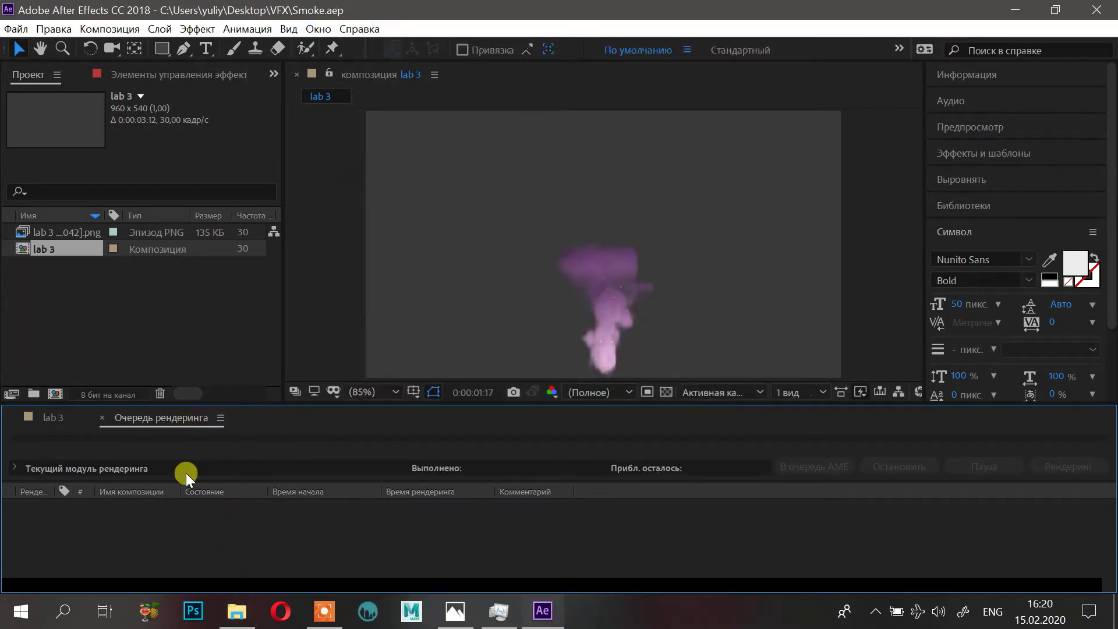
pyautogui.moveTo(46, 250); pyautogui.dragTo(162, 554)
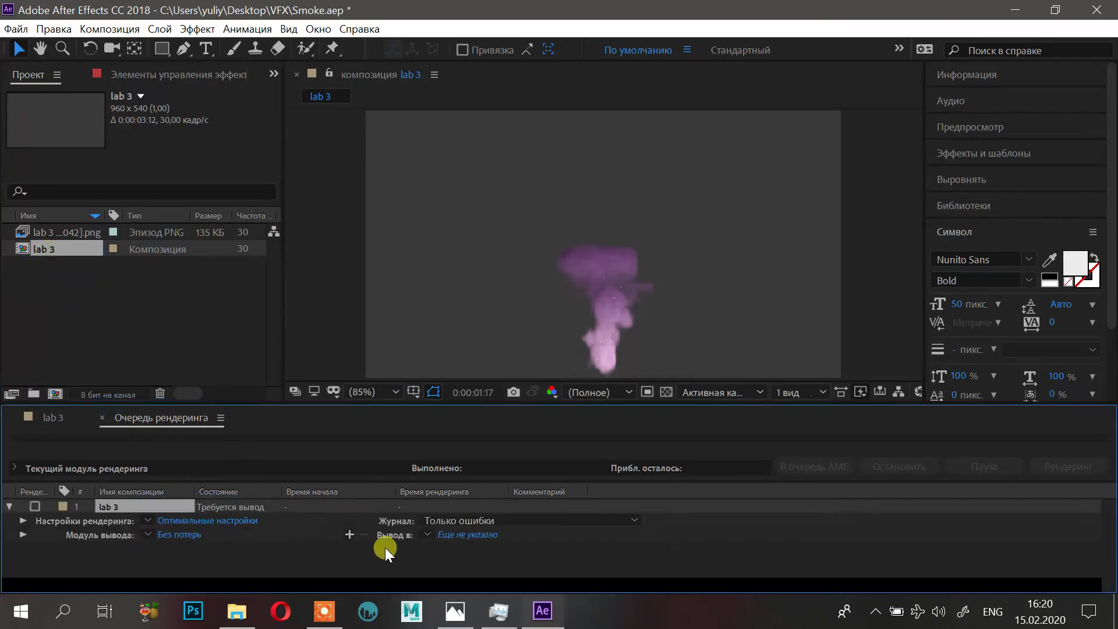
# Step: Set the render's output file to lab 3.avi in the VFX folder on the desktop
pyautogui.click(451, 535)
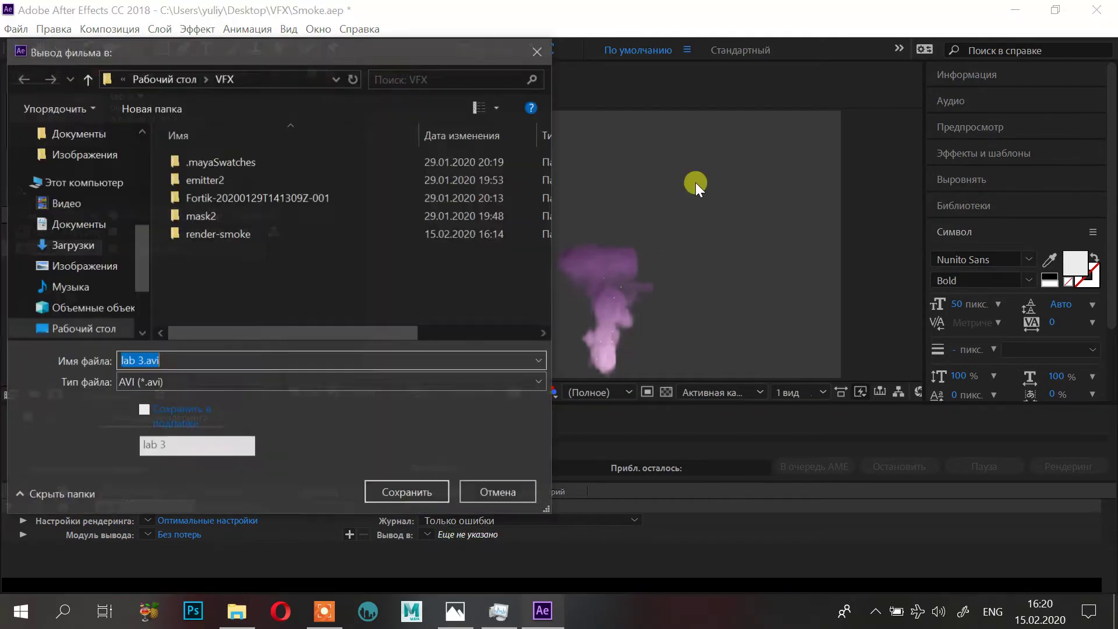
pyautogui.click(244, 361)
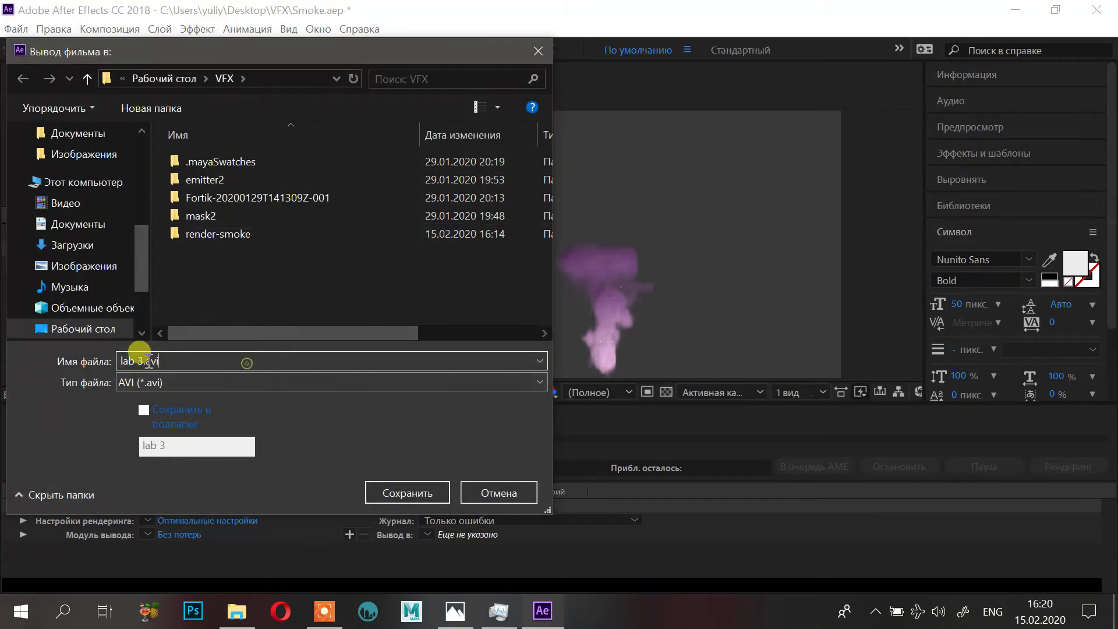
pyautogui.click(412, 491)
# Step: Review the available output module formats, confirm the module with AVI, and render the queued lab 3 composition
pyautogui.click(181, 533)
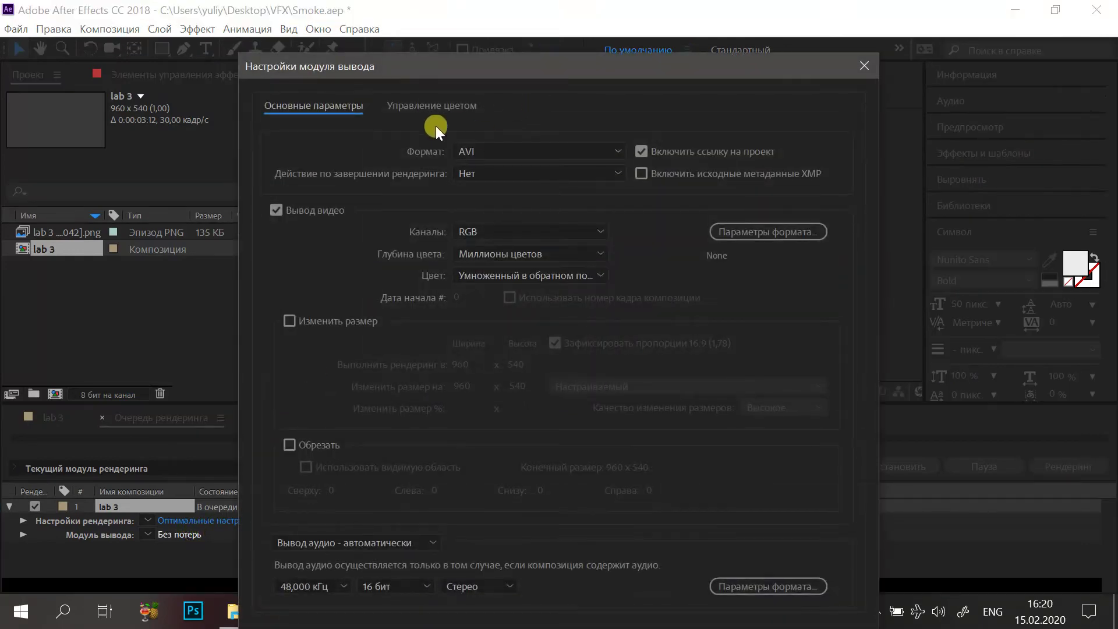
pyautogui.click(483, 146)
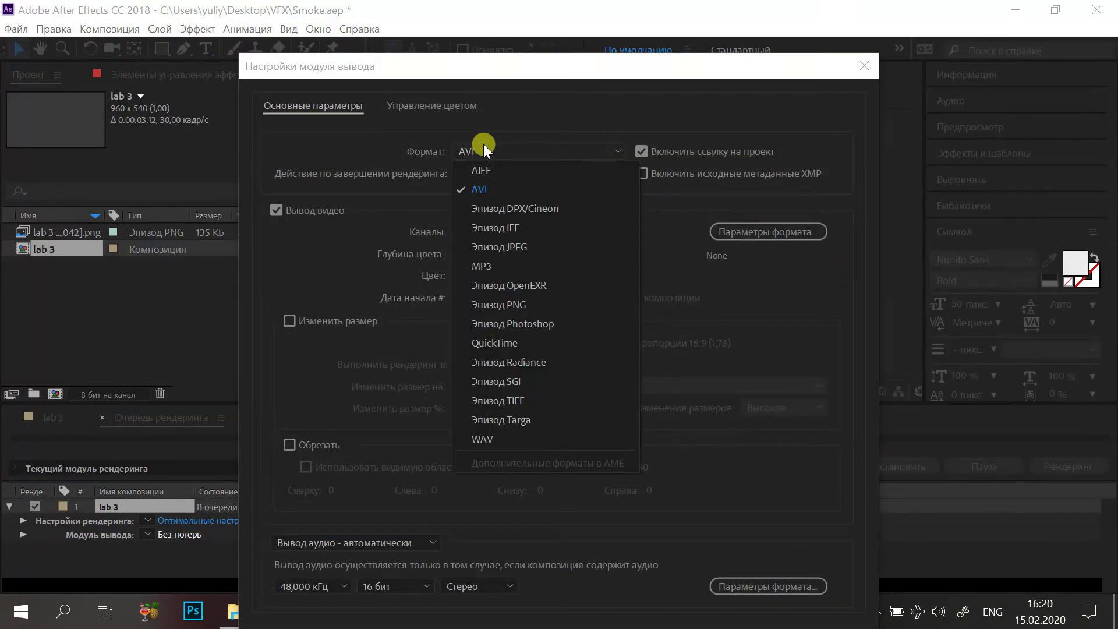
pyautogui.click(577, 114)
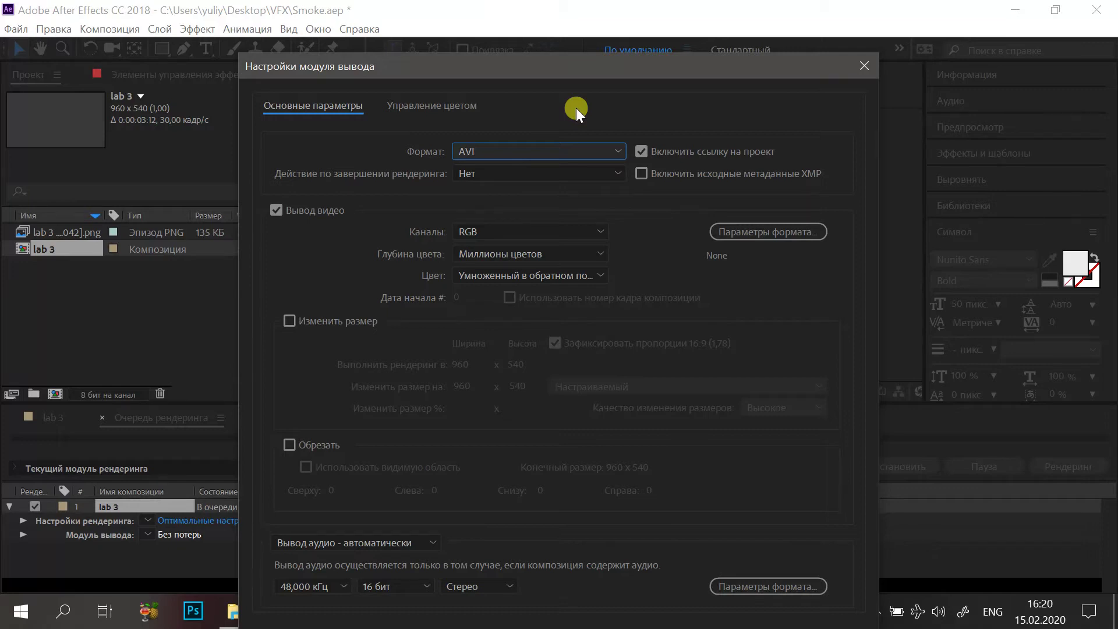
pyautogui.click(593, 154)
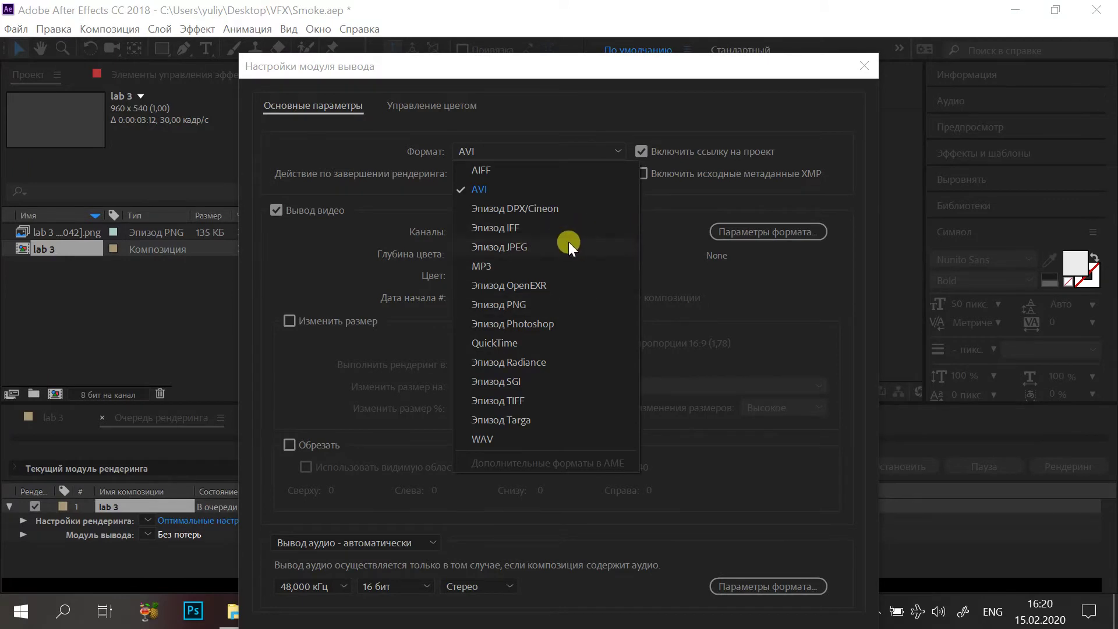
pyautogui.click(585, 105)
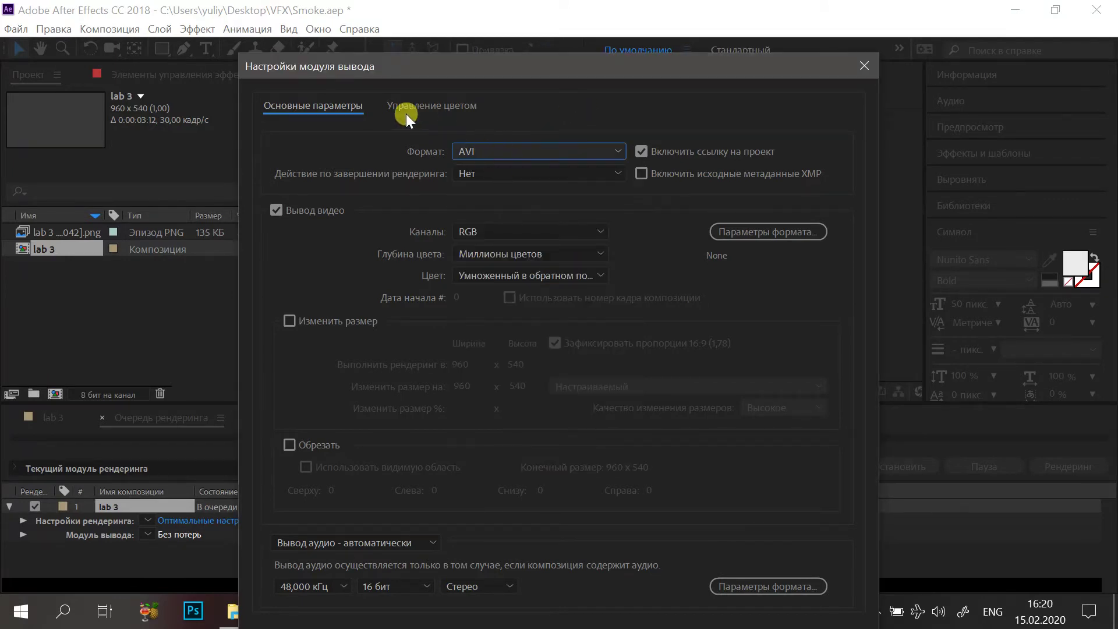
pyautogui.click(487, 152)
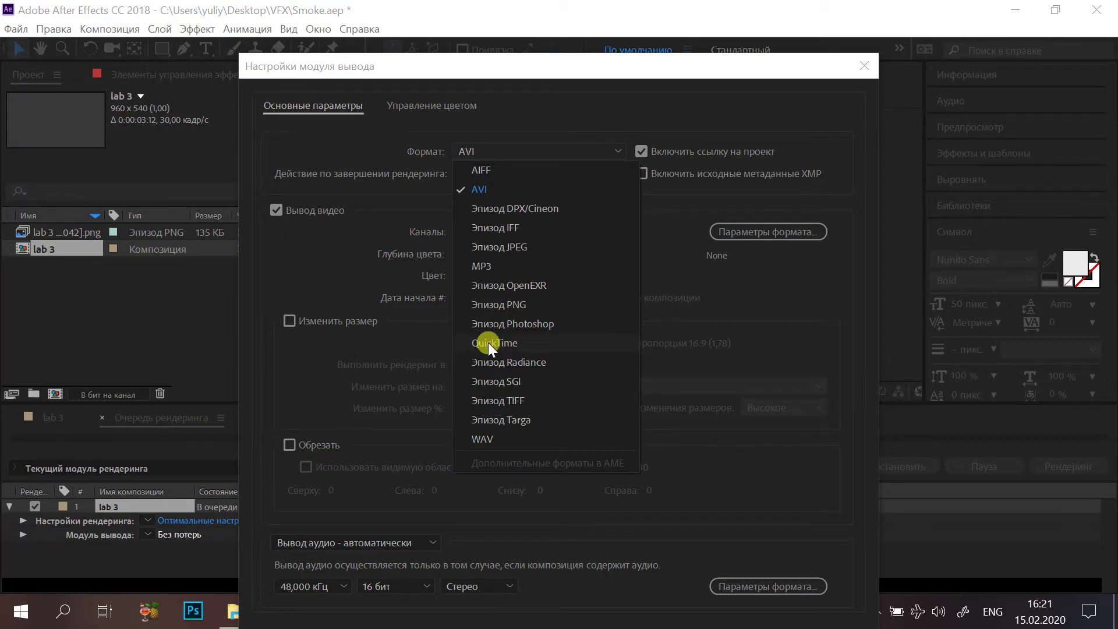
pyautogui.click(417, 141)
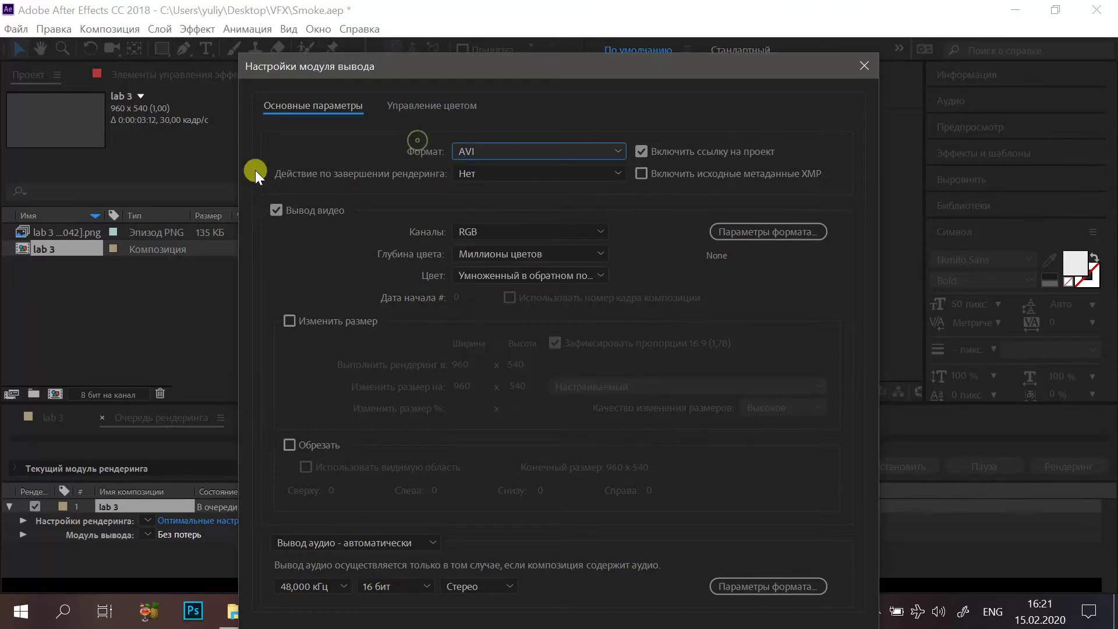
pyautogui.moveTo(602, 68); pyautogui.dragTo(606, 33)
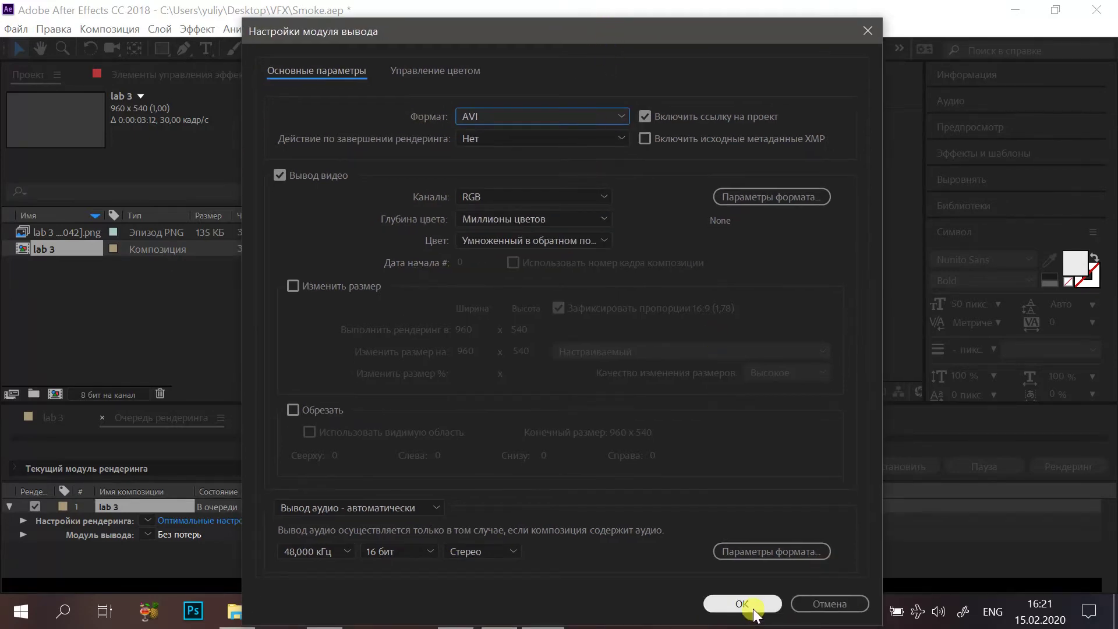
pyautogui.click(731, 604)
pyautogui.click(1083, 465)
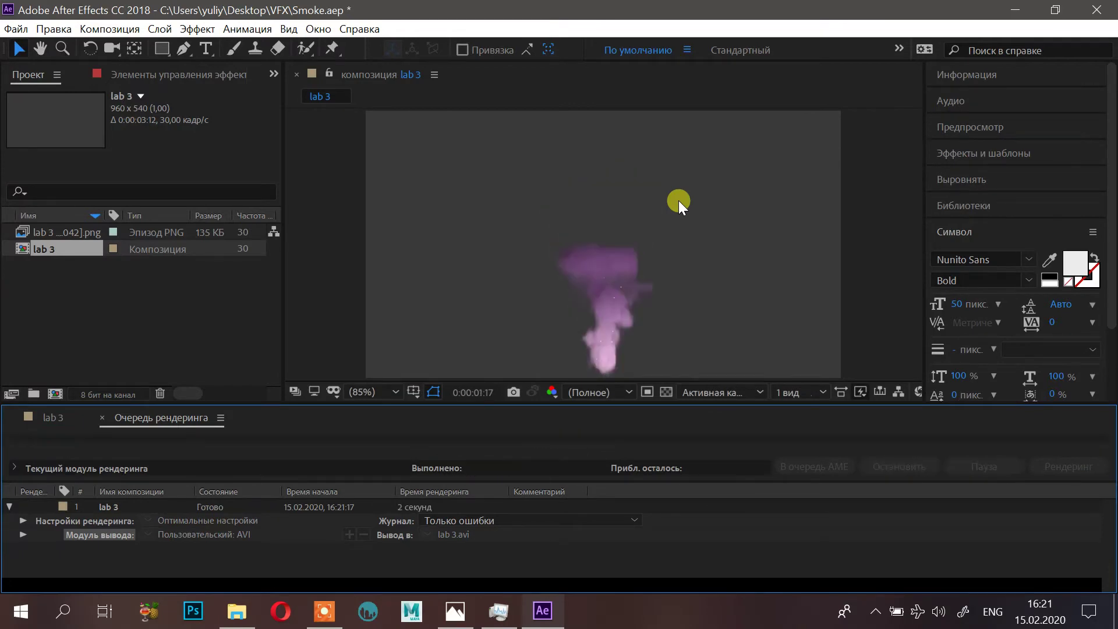
# Step: Play the rendered lab 3.avi from the VFX folder on the desktop and check its file size
pyautogui.click(1013, 10)
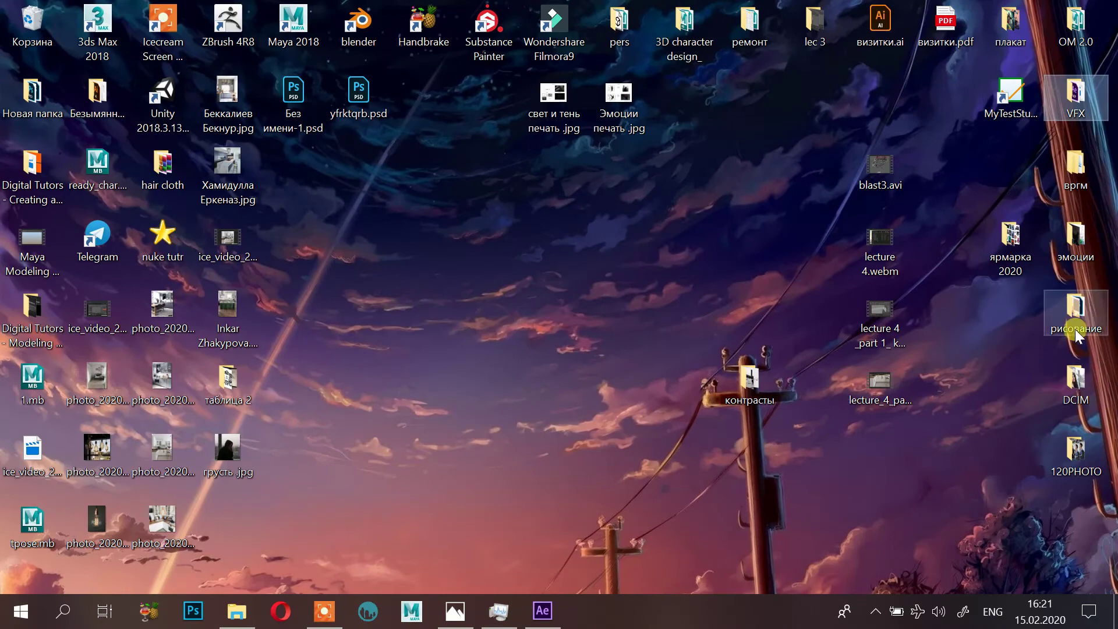
pyautogui.doubleClick(1075, 97)
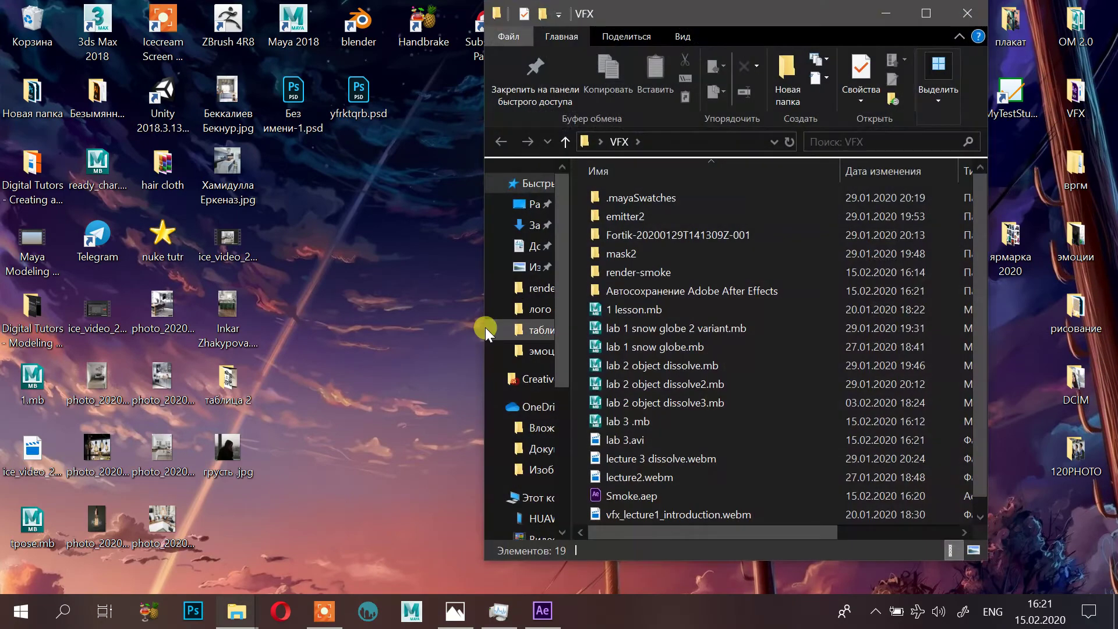
pyautogui.scroll(-1, 686, 365)
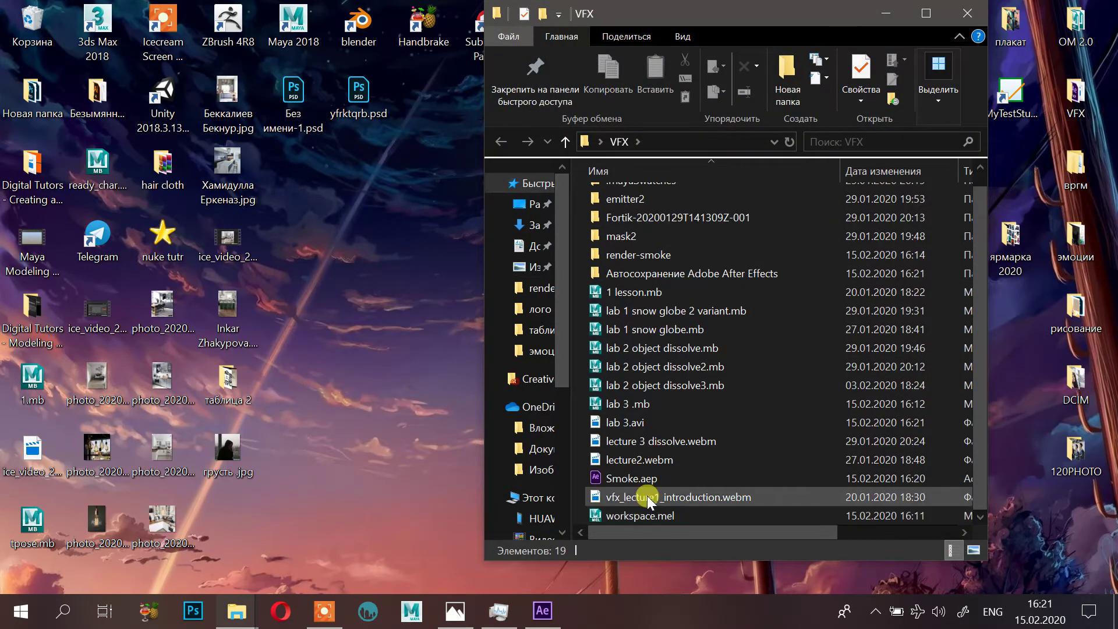
pyautogui.doubleClick(666, 427)
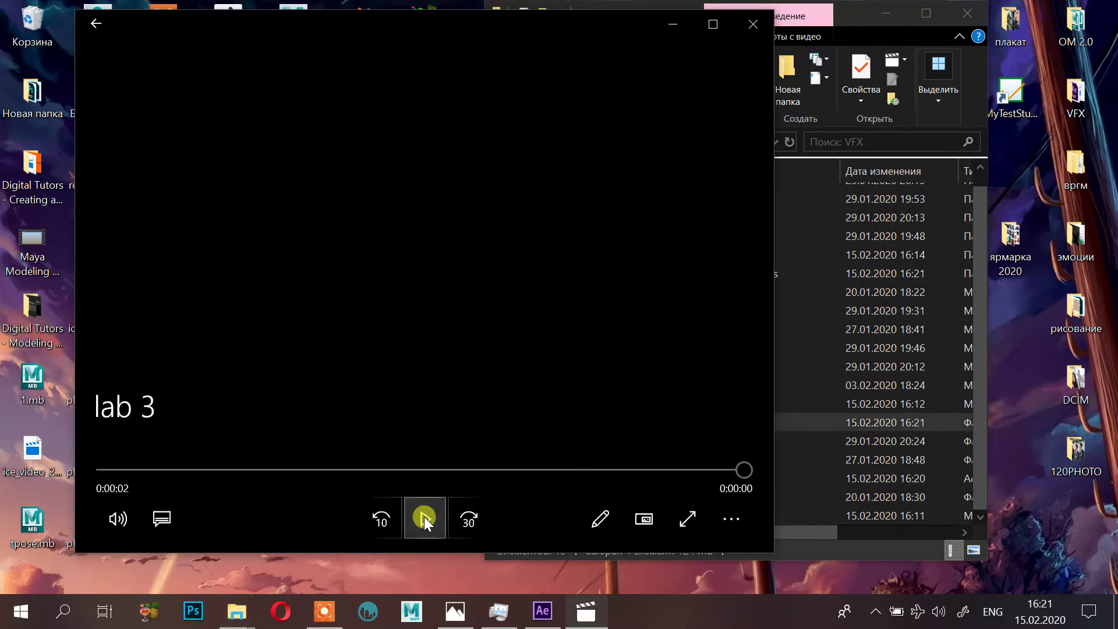
pyautogui.click(423, 516)
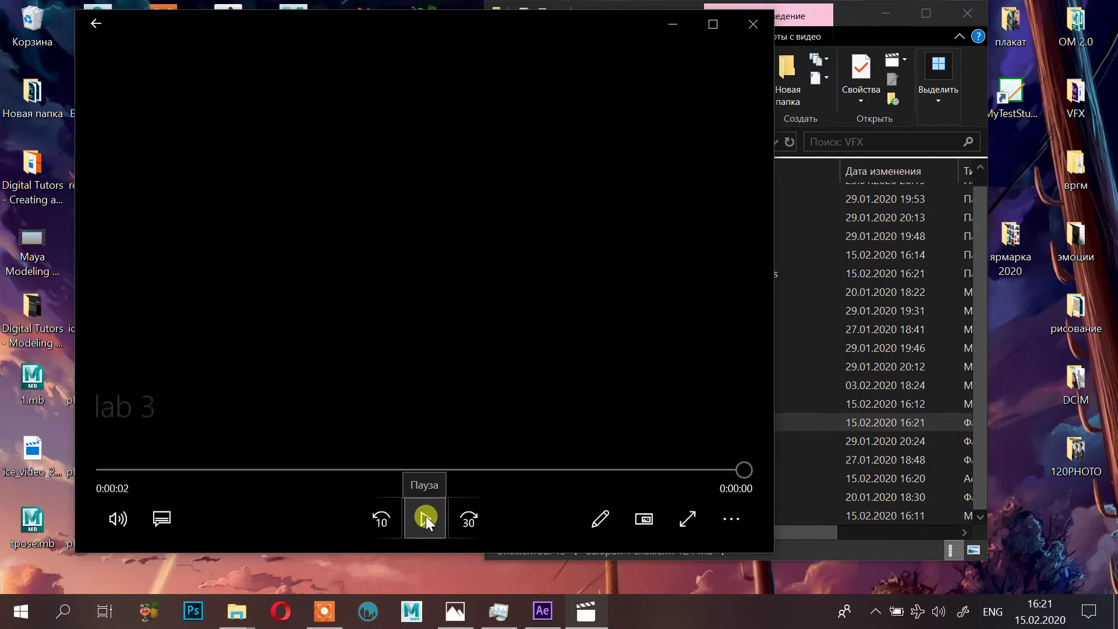
pyautogui.click(424, 516)
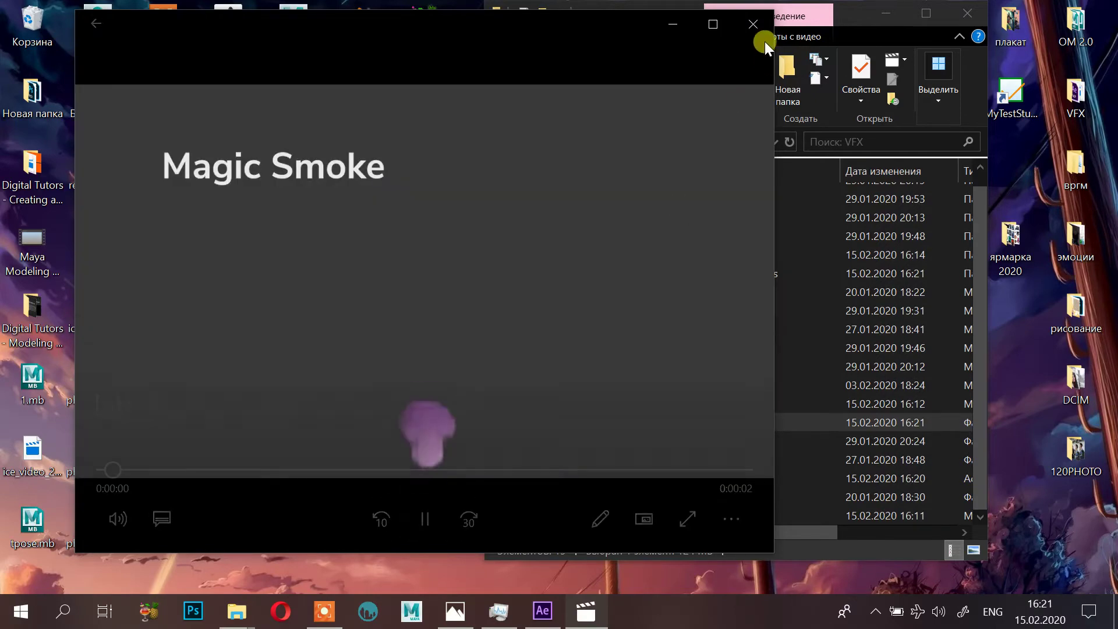
pyautogui.click(757, 27)
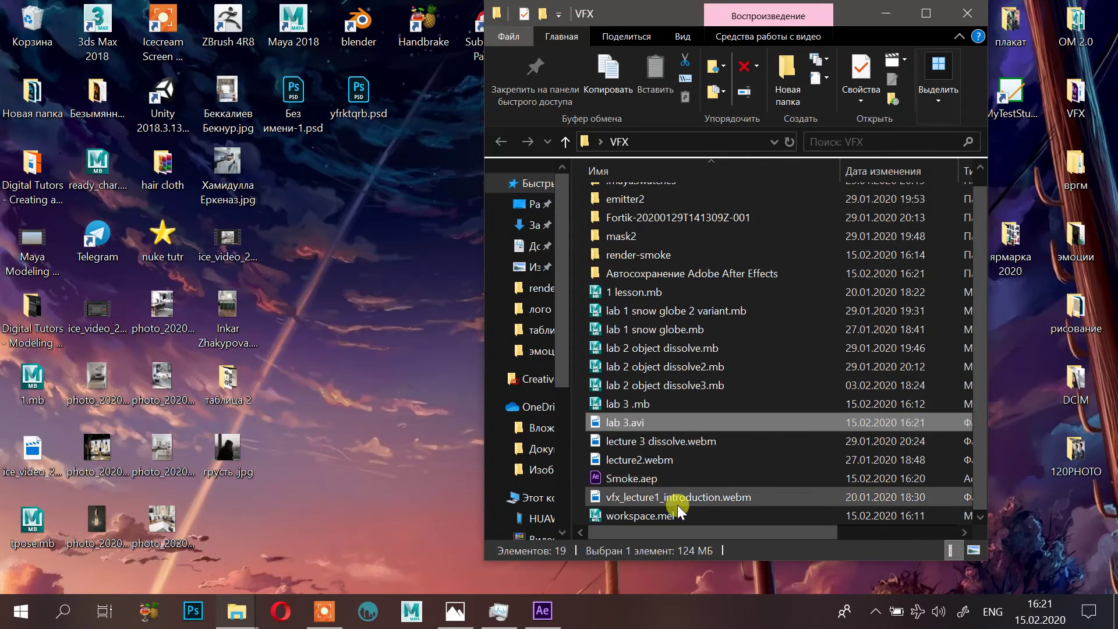
pyautogui.moveTo(676, 530); pyautogui.dragTo(626, 503)
pyautogui.moveTo(484, 239); pyautogui.dragTo(178, 256)
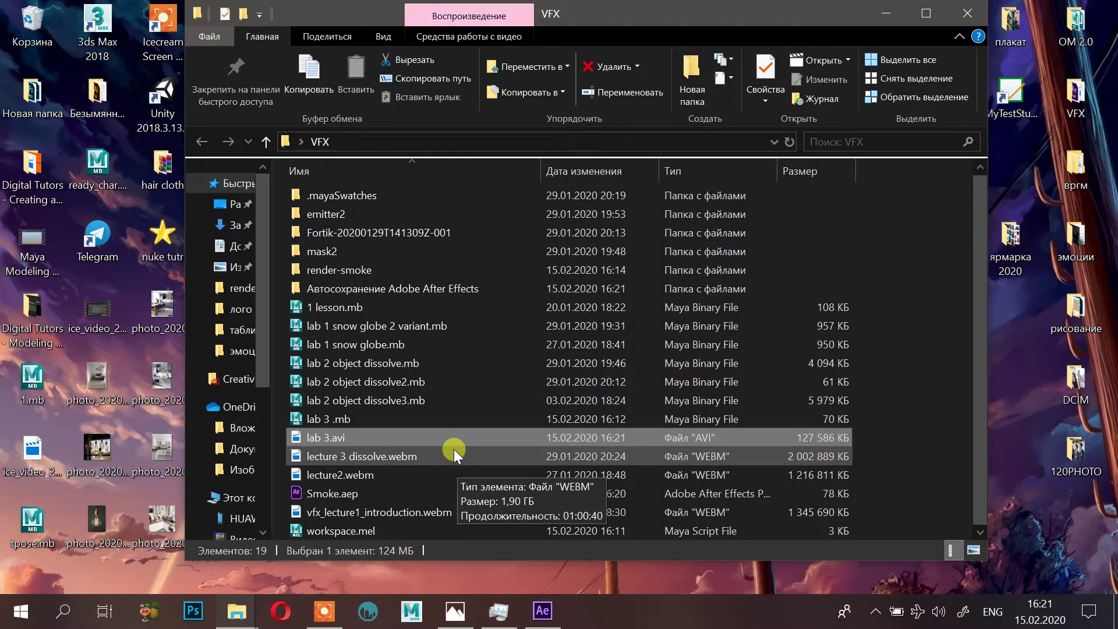
# Step: Switch to HandBrake and load lab 3.avi from the desktop's VFX folder as the source video
pyautogui.doubleClick(475, 438)
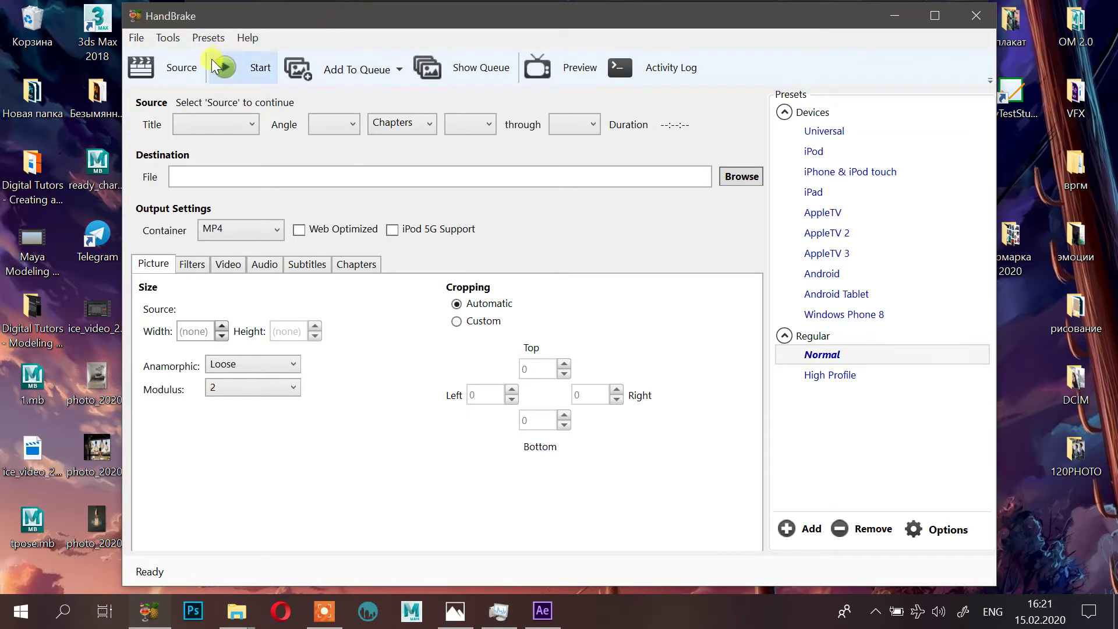
pyautogui.click(185, 67)
pyautogui.click(236, 226)
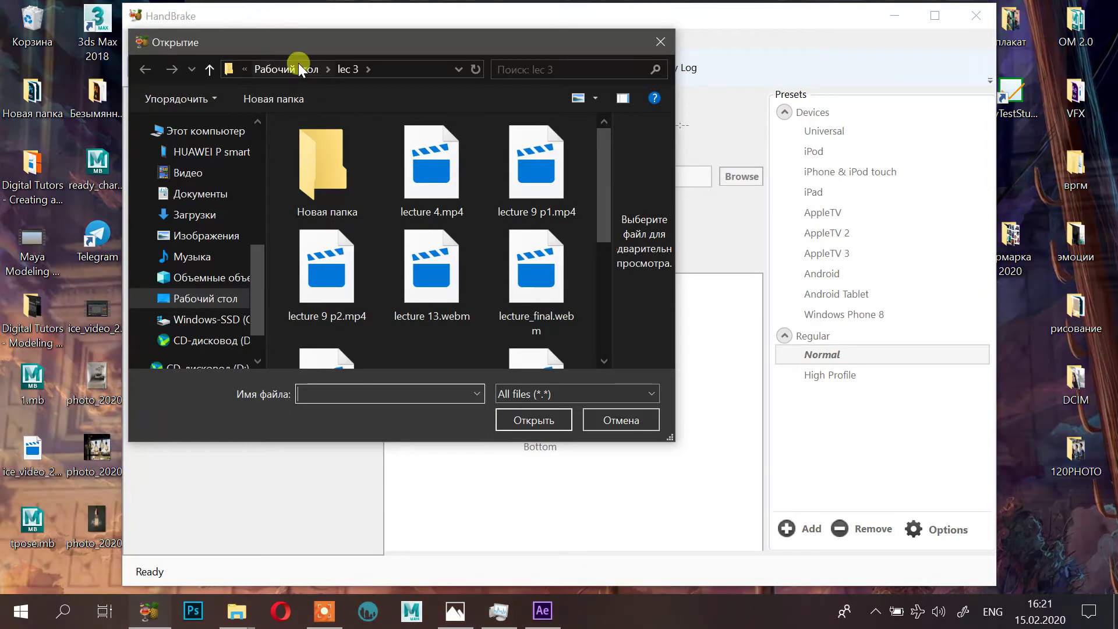
pyautogui.click(298, 64)
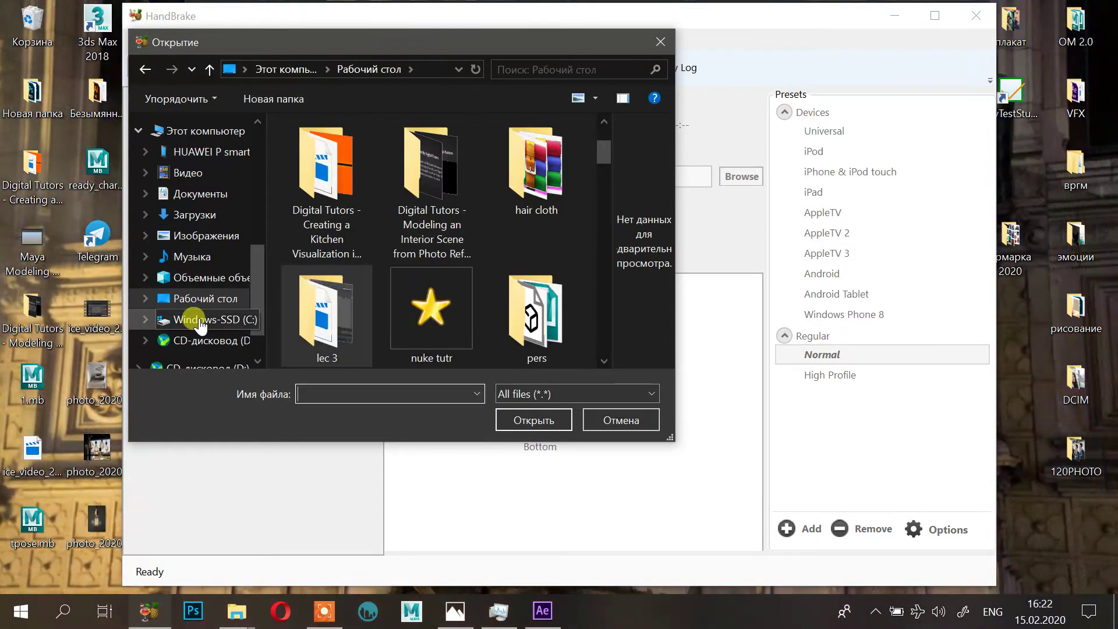
pyautogui.scroll(-2, 398, 284)
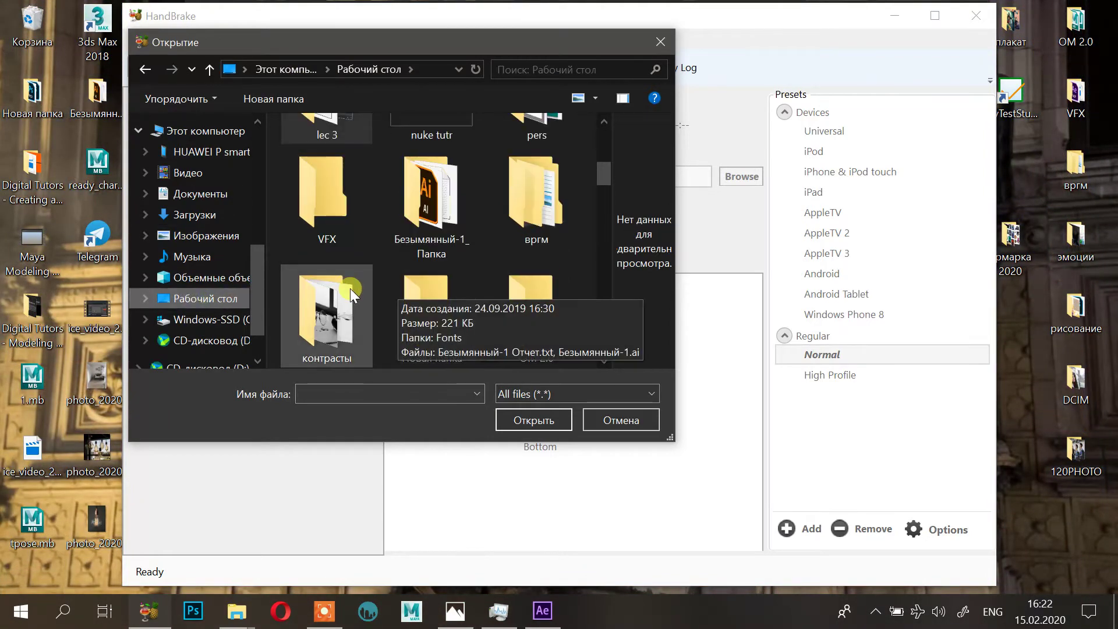
pyautogui.doubleClick(337, 215)
pyautogui.scroll(-3, 382, 297)
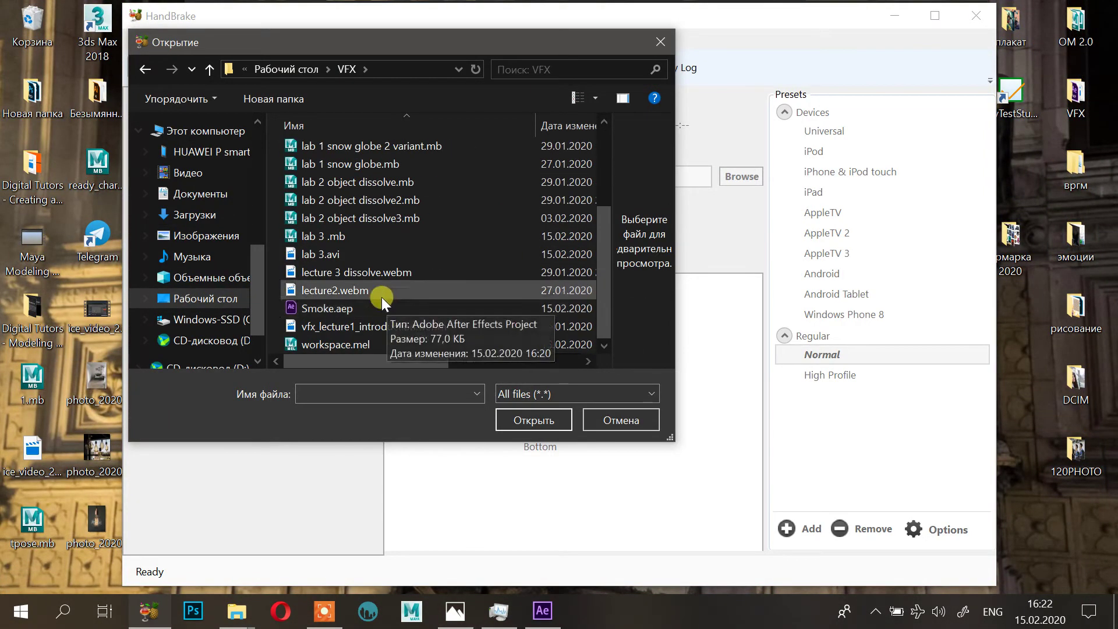
pyautogui.doubleClick(370, 254)
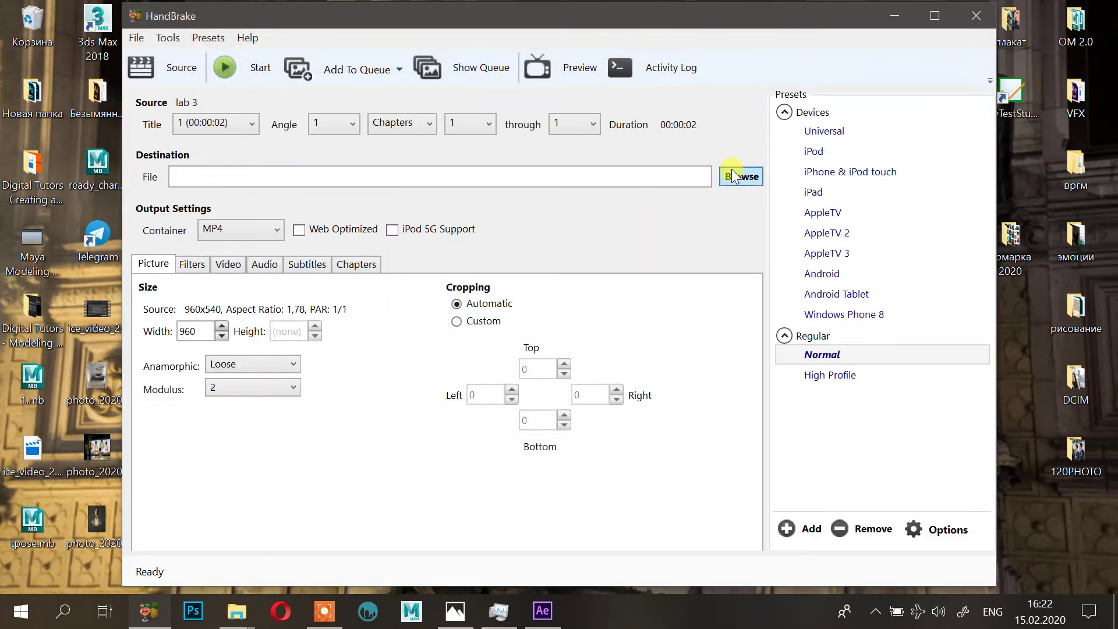
# Step: Encode the video as an MP4 named Magic smoke in the VFX folder and close HandBrake
pyautogui.click(741, 176)
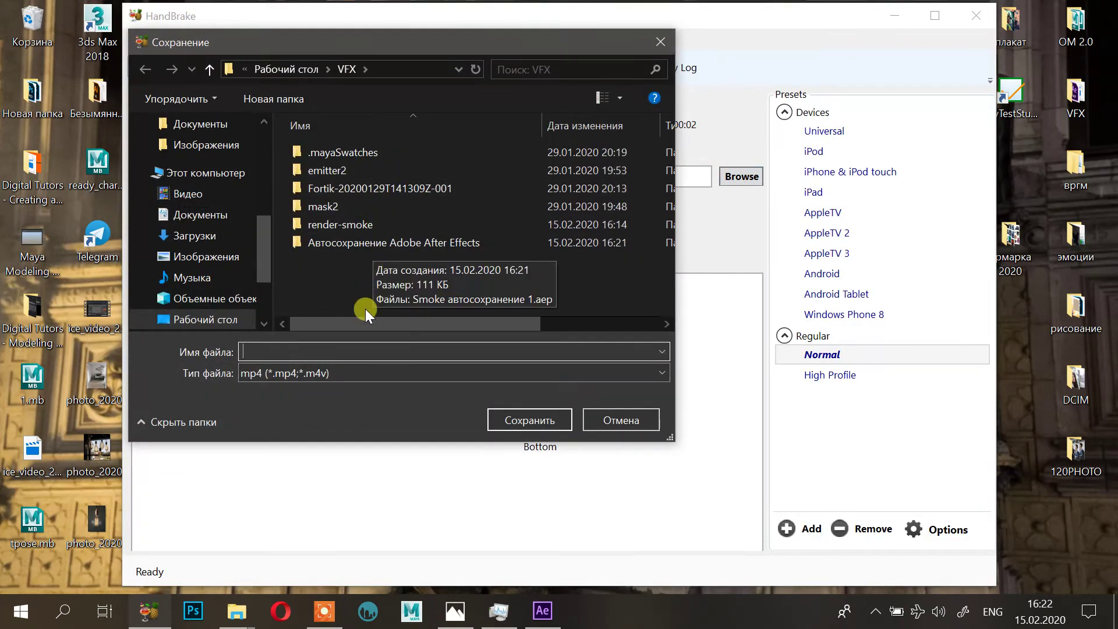
pyautogui.click(361, 351)
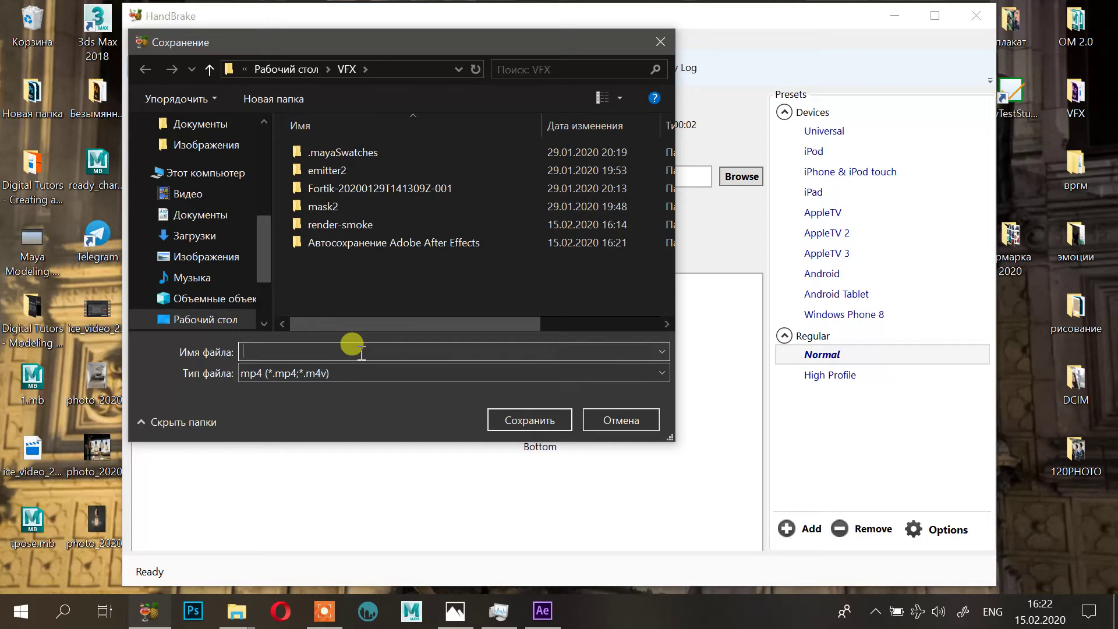
pyautogui.write('Magic smoke')
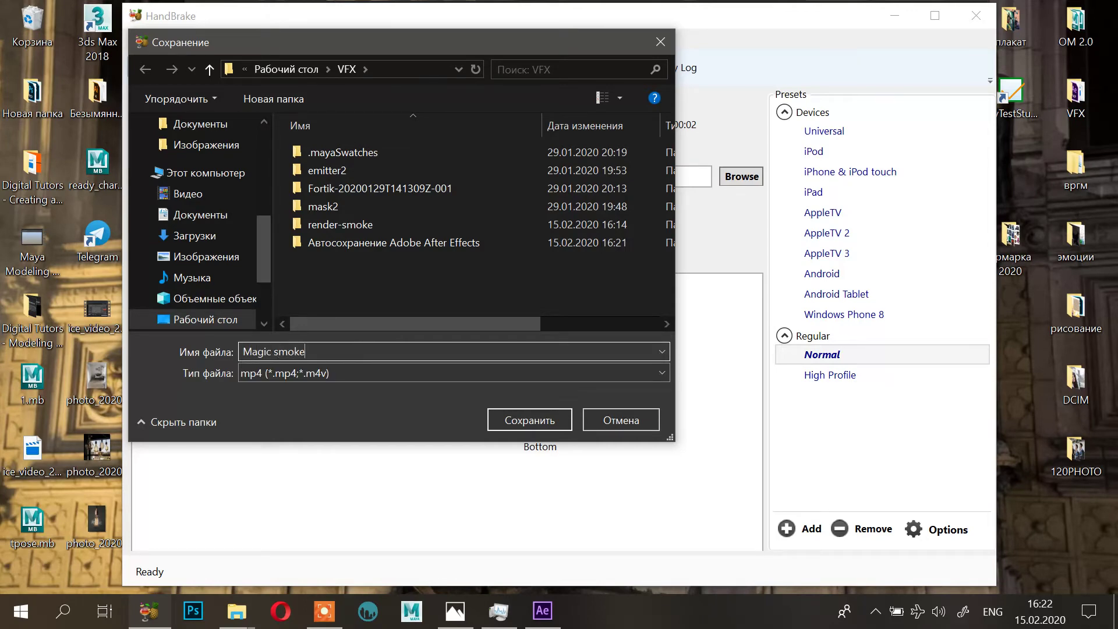
pyautogui.press('Return')
pyautogui.click(235, 66)
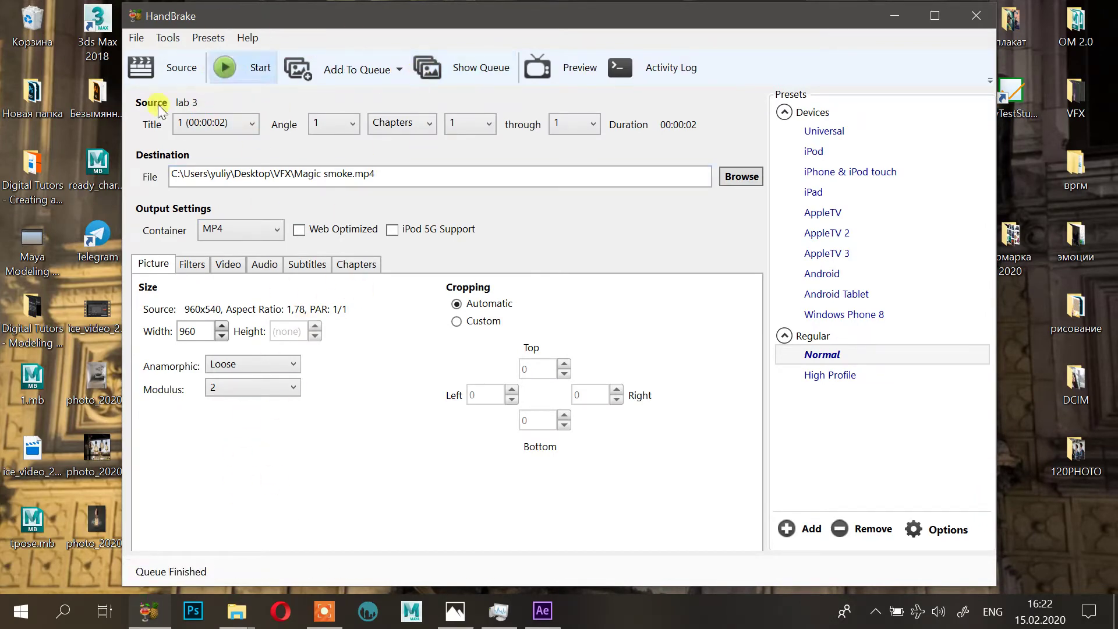
pyautogui.click(986, 16)
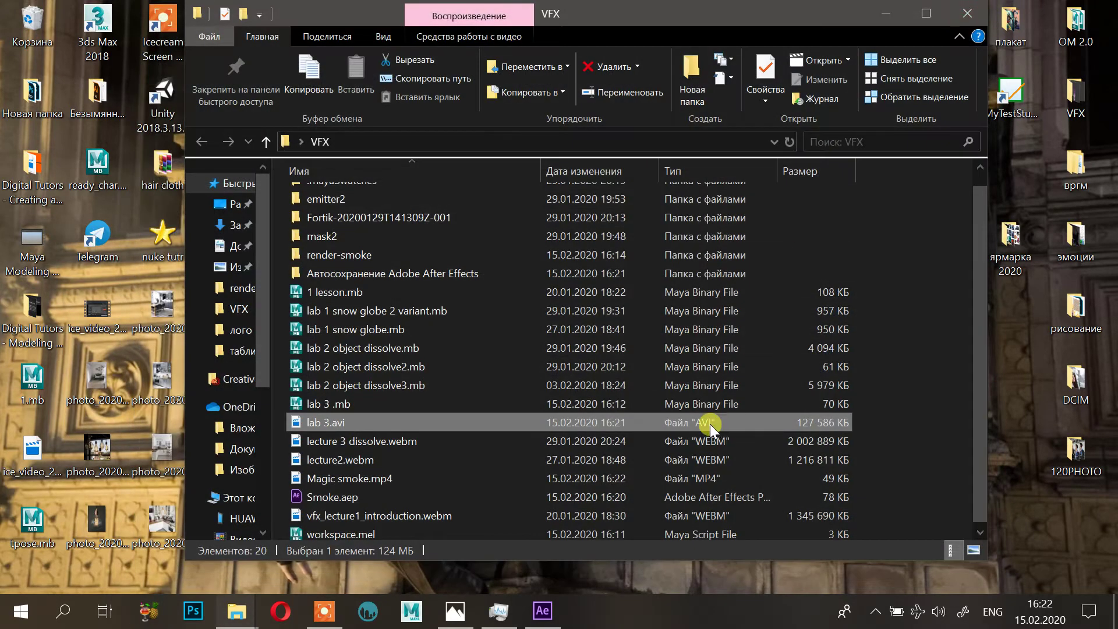
# Step: Play the converted Magic smoke.mp4 from the VFX folder and close the player
pyautogui.scroll(-1, 710, 424)
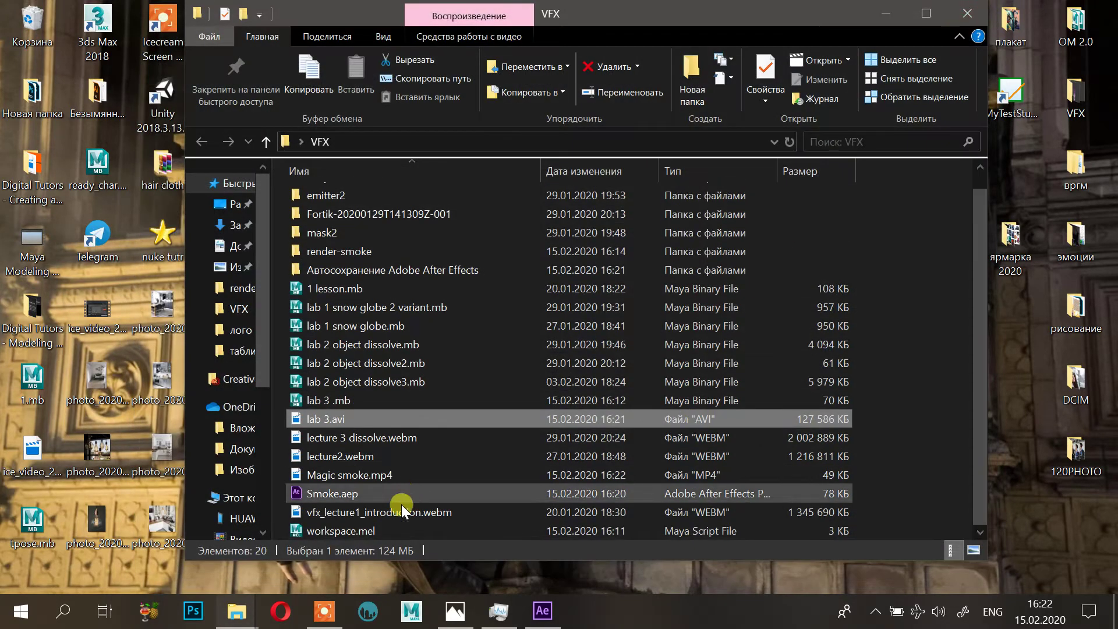
pyautogui.click(400, 475)
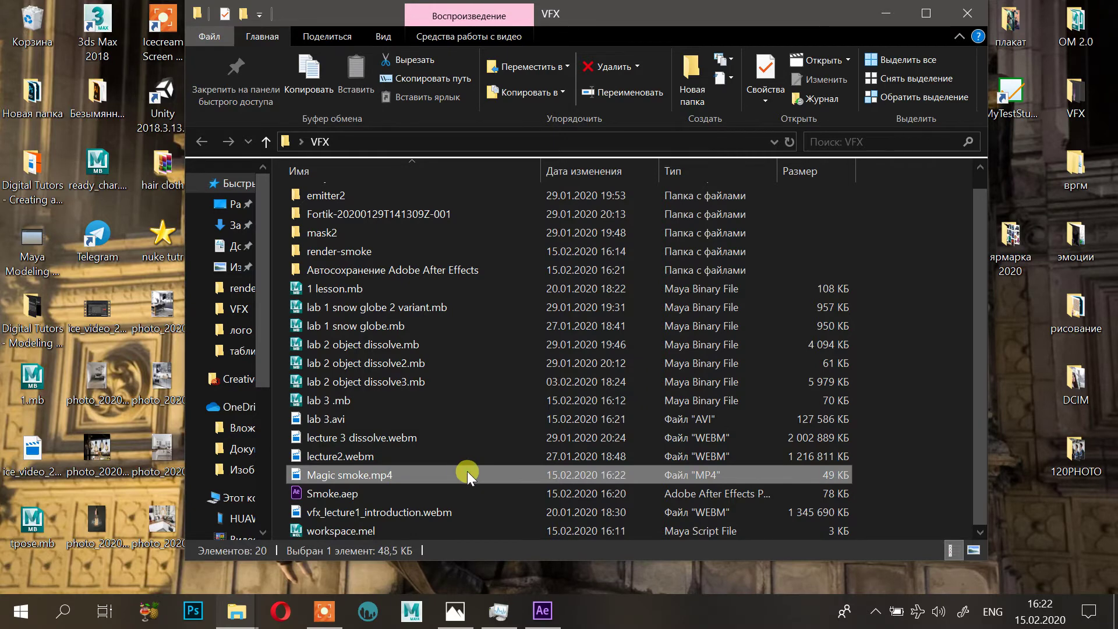
pyautogui.doubleClick(467, 475)
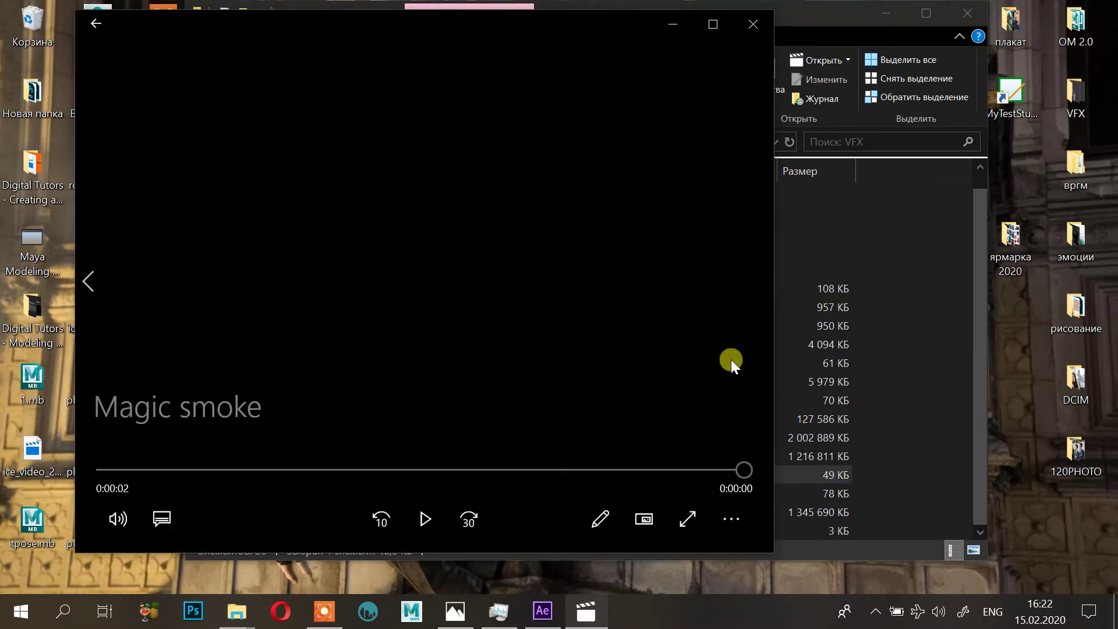
pyautogui.click(752, 31)
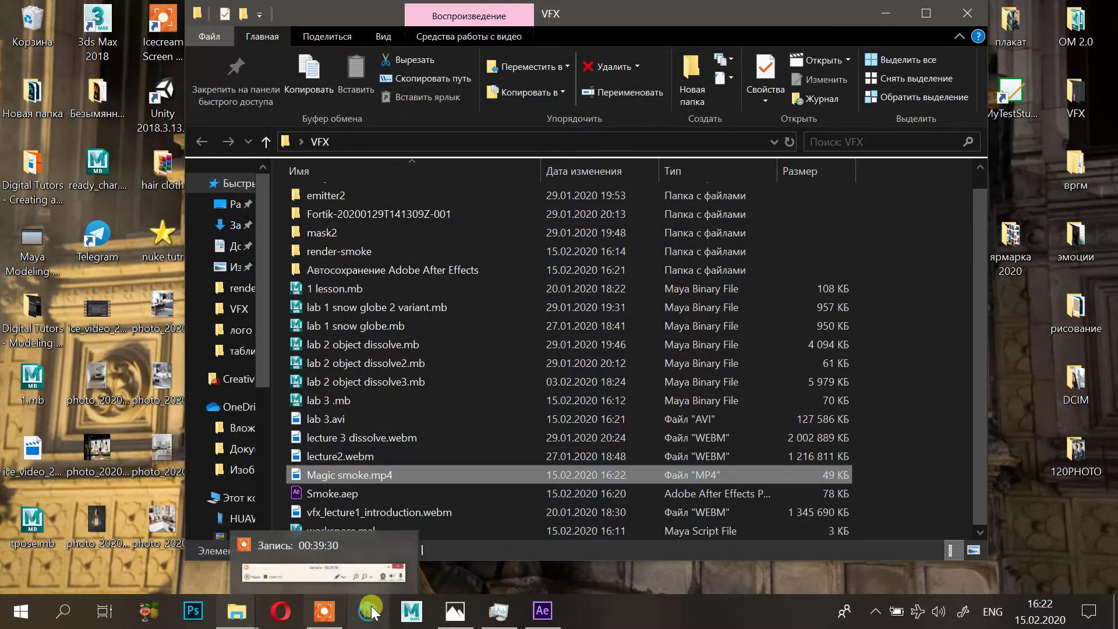
# Step: Switch back to After Effects, save the Smoke.aep project, and close the program
pyautogui.click(542, 610)
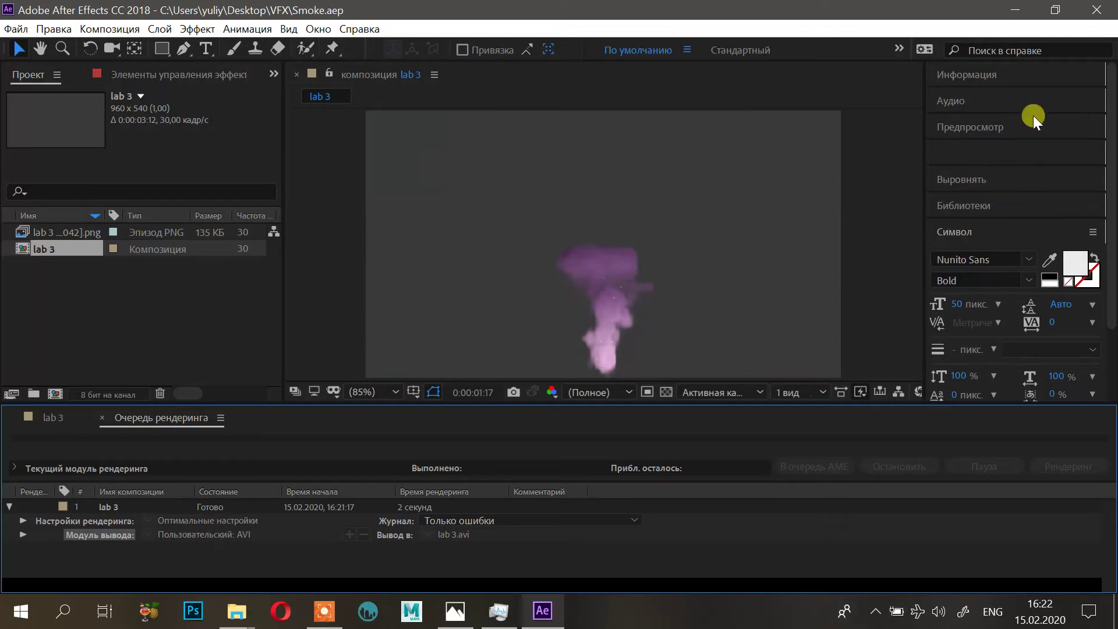
pyautogui.click(1096, 10)
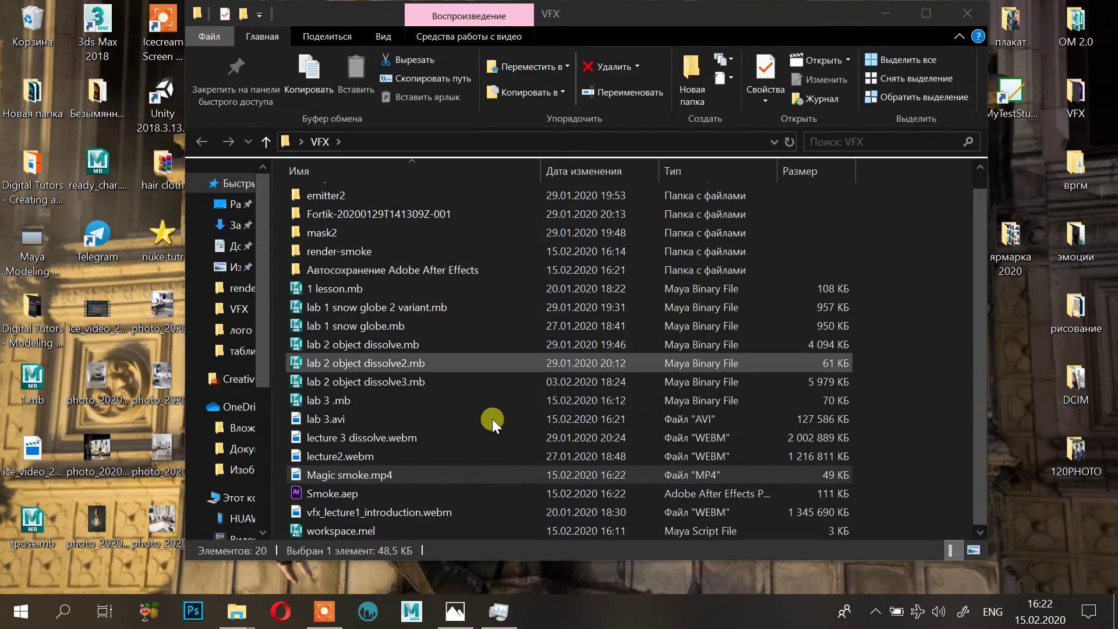
# Step: Open the Maya scene lab 3 .mb from the VFX folder and close the folder window
pyautogui.scroll(1, 484, 397)
pyautogui.scroll(-1, 484, 393)
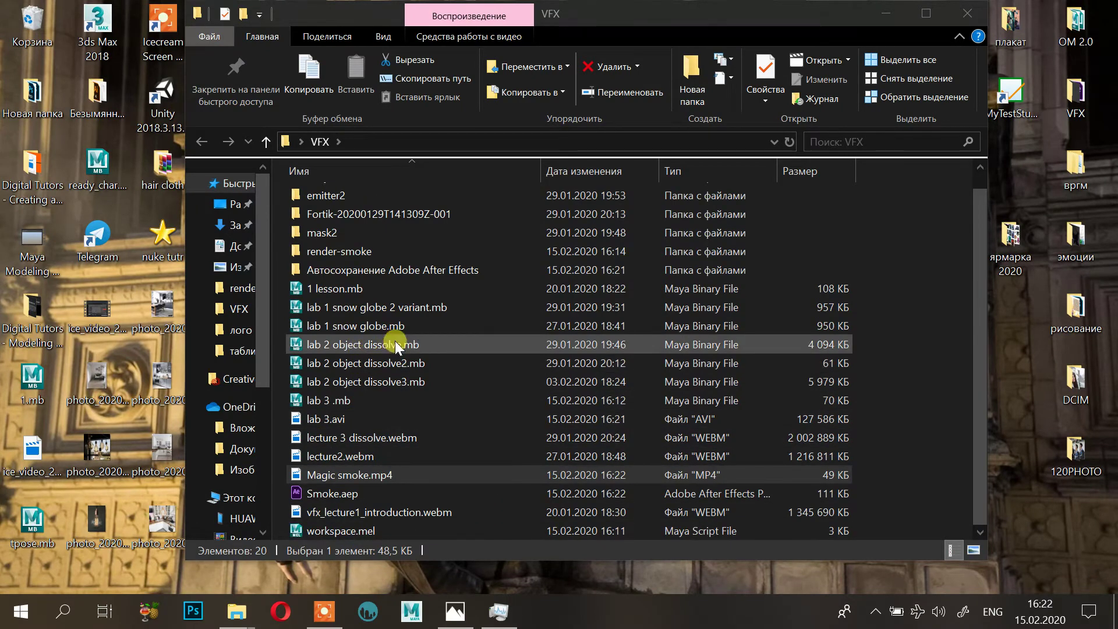
pyautogui.click(407, 325)
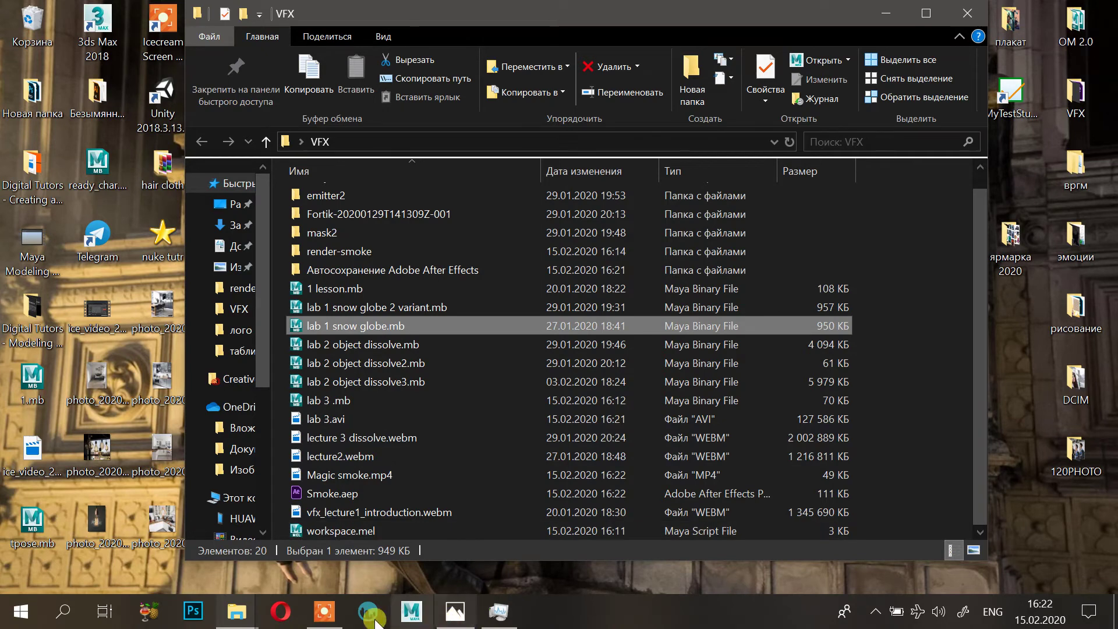
pyautogui.click(351, 397)
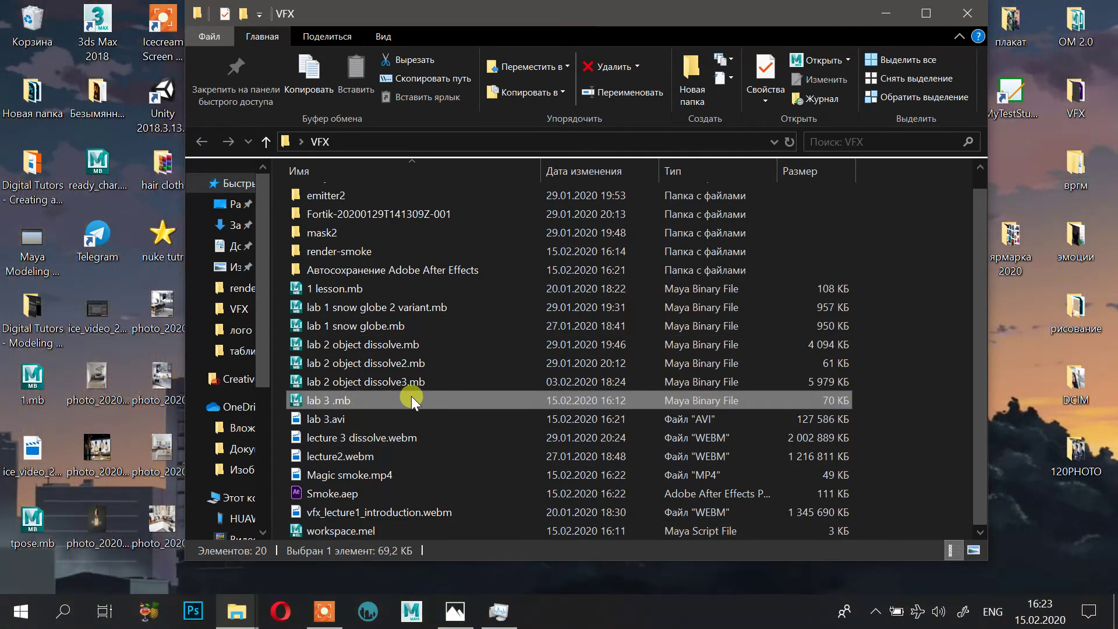
pyautogui.doubleClick(411, 396)
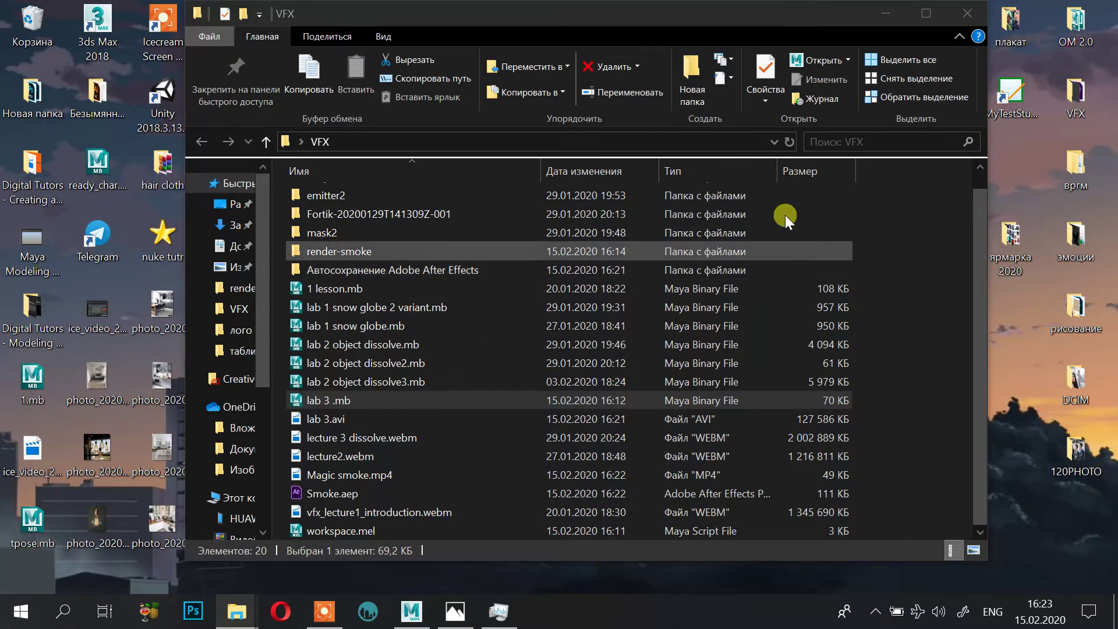
pyautogui.click(966, 16)
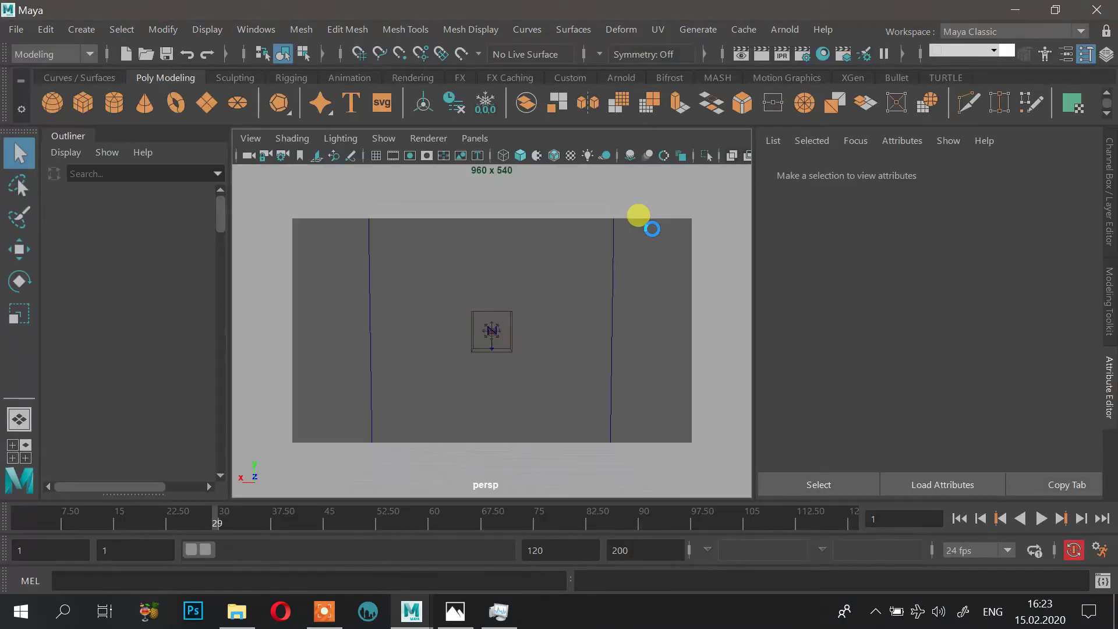
# Step: Play the smoke simulation from the first frame and stop it once the smoke has risen
pyautogui.click(949, 519)
pyautogui.click(1040, 518)
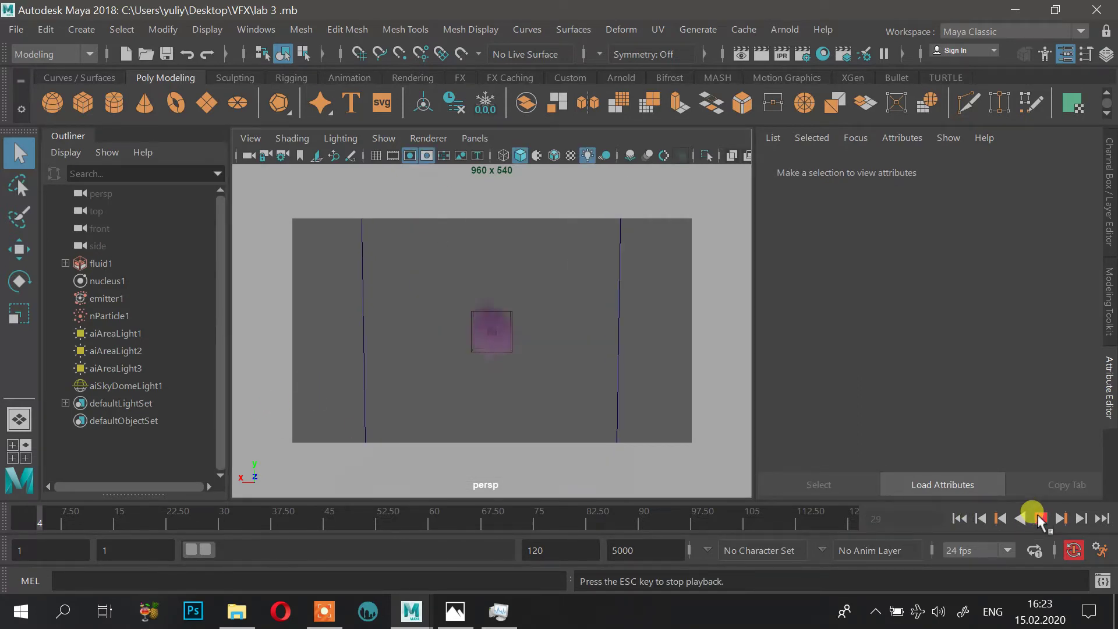
pyautogui.press('Escape')
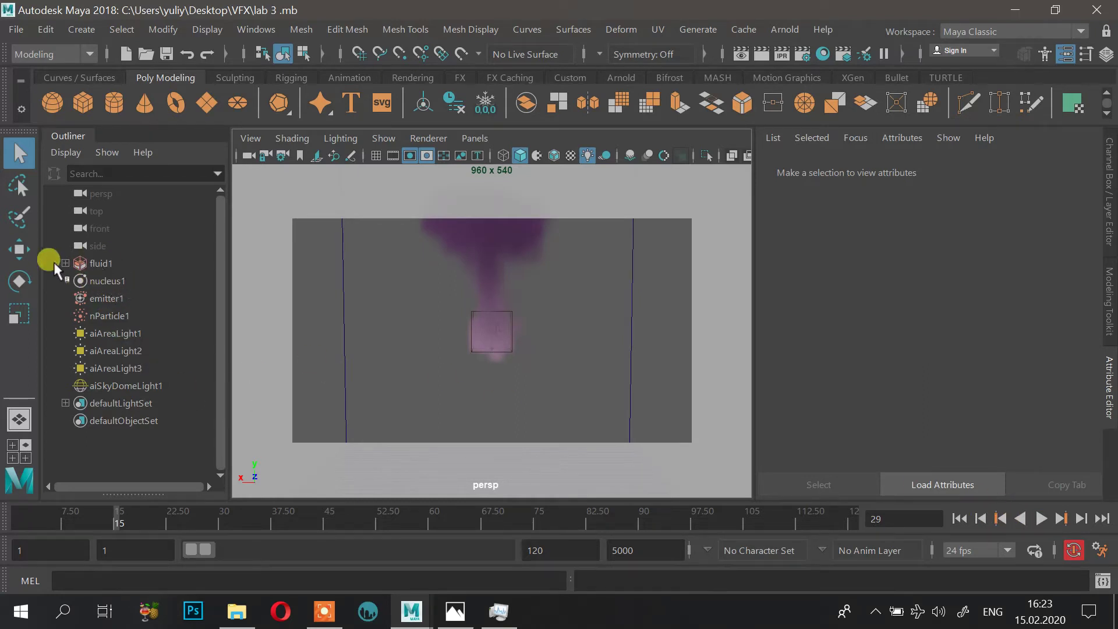
# Step: Set the Base Resolution of the fluid1 container to 30
pyautogui.click(100, 263)
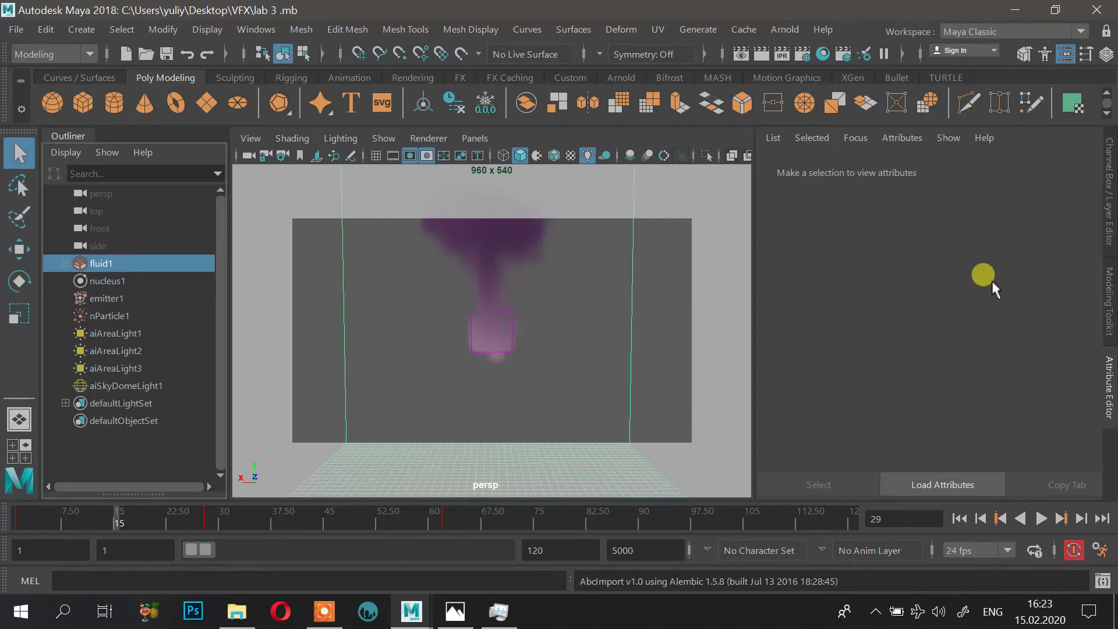
pyautogui.hotkey('ctrl', 'a')
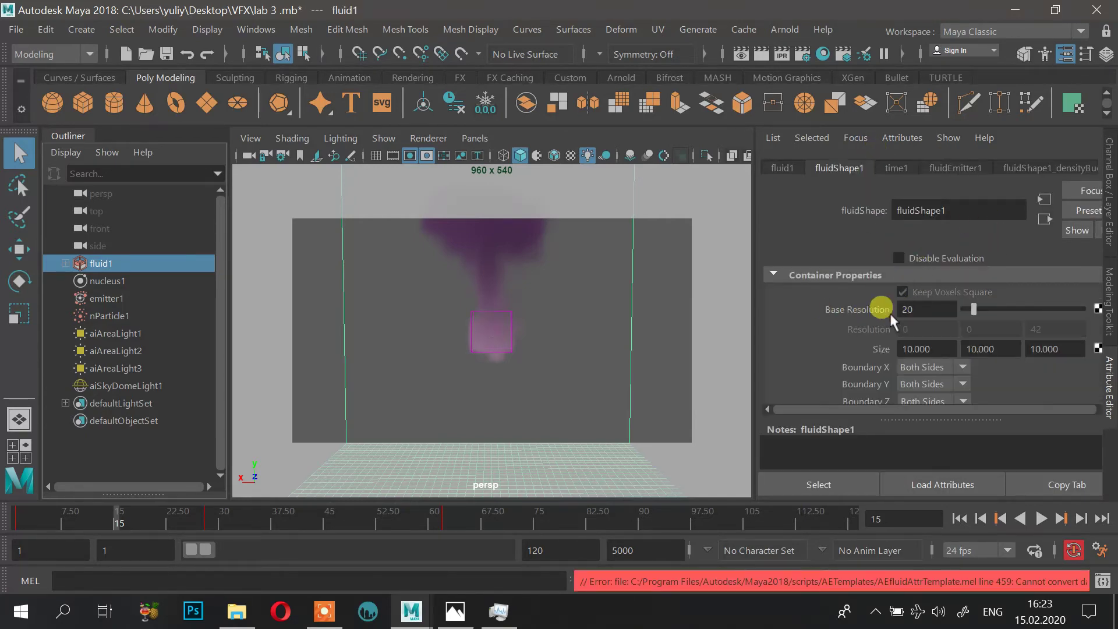
pyautogui.moveTo(932, 313); pyautogui.dragTo(888, 314)
pyautogui.write('30')
pyautogui.press('Return')
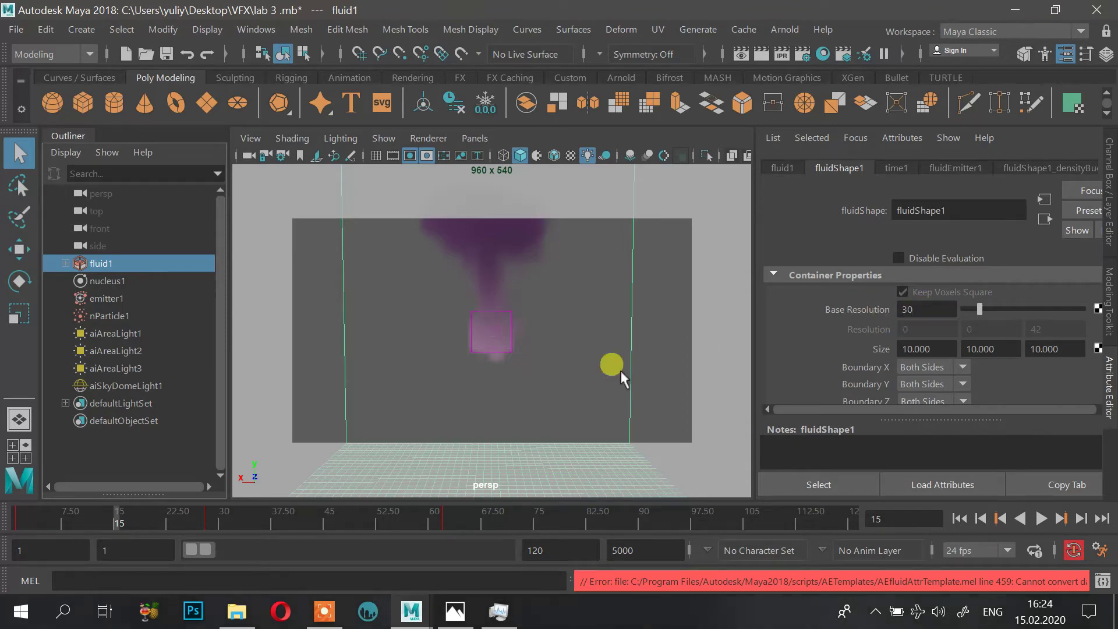
# Step: Play the smoke simulation from the first frame, stop it around frame 25, and inspect the whole plume
pyautogui.click(958, 518)
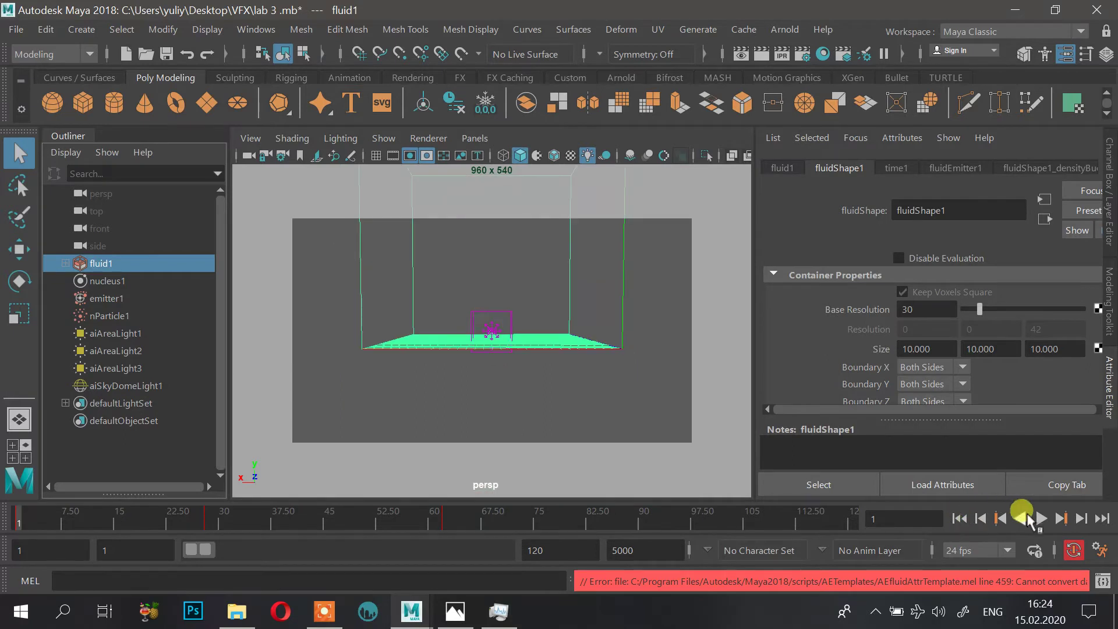
pyautogui.click(1041, 518)
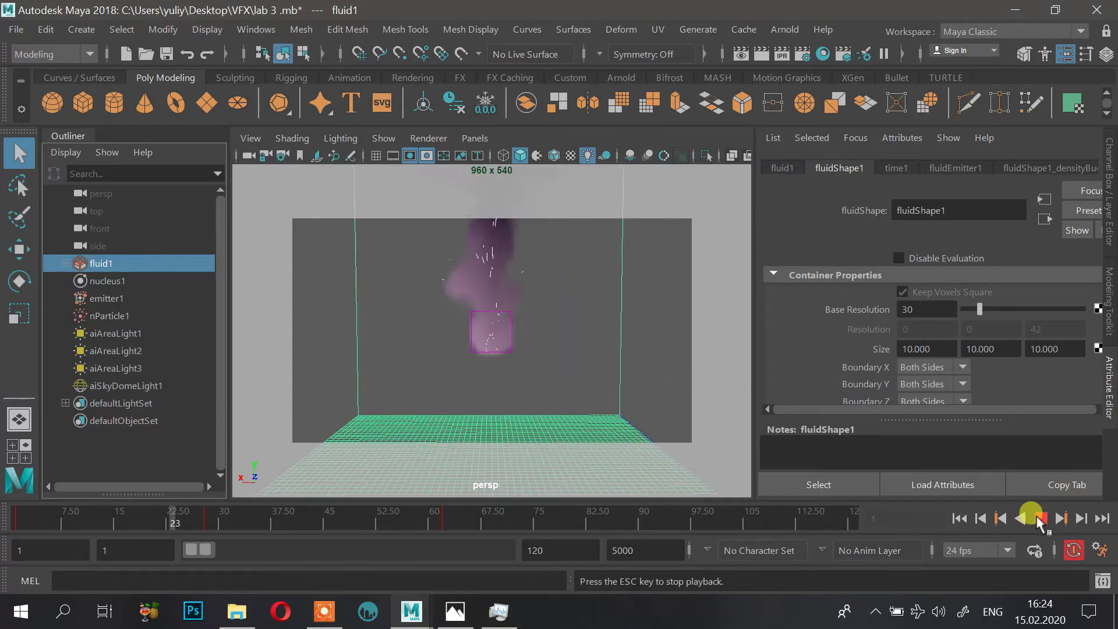
pyautogui.click(1040, 518)
pyautogui.keyDown('alt'); pyautogui.moveTo(423, 294); pyautogui.dragTo(428, 380, button='middle'); pyautogui.keyUp('alt')
pyautogui.keyDown('alt'); pyautogui.moveTo(427, 381); pyautogui.dragTo(524, 326); pyautogui.keyUp('alt')
# Step: Set the Base Resolution of the fluid1 container to 50 and reduce it to 40
pyautogui.moveTo(926, 309); pyautogui.dragTo(843, 310)
pyautogui.write('5')
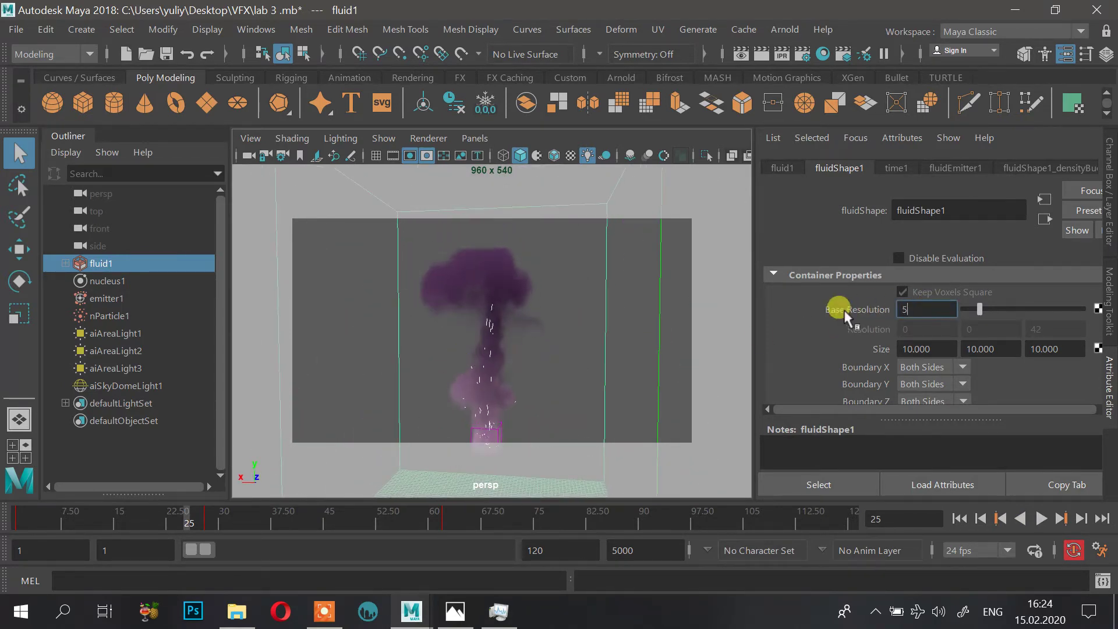
pyautogui.write('0')
pyautogui.press('Return')
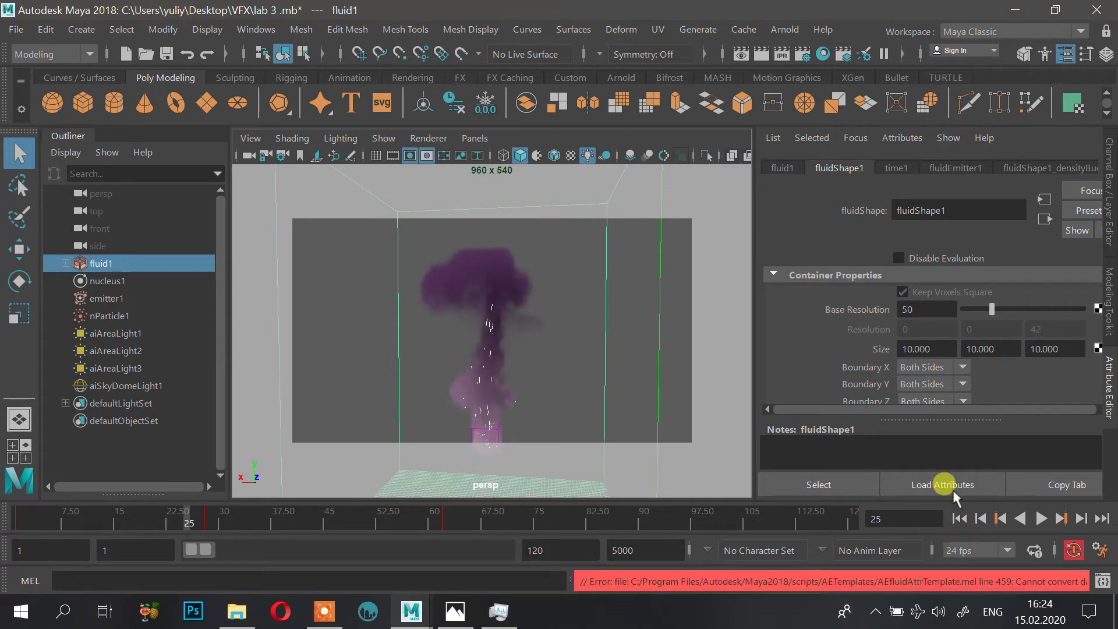
pyautogui.moveTo(931, 311); pyautogui.dragTo(855, 313)
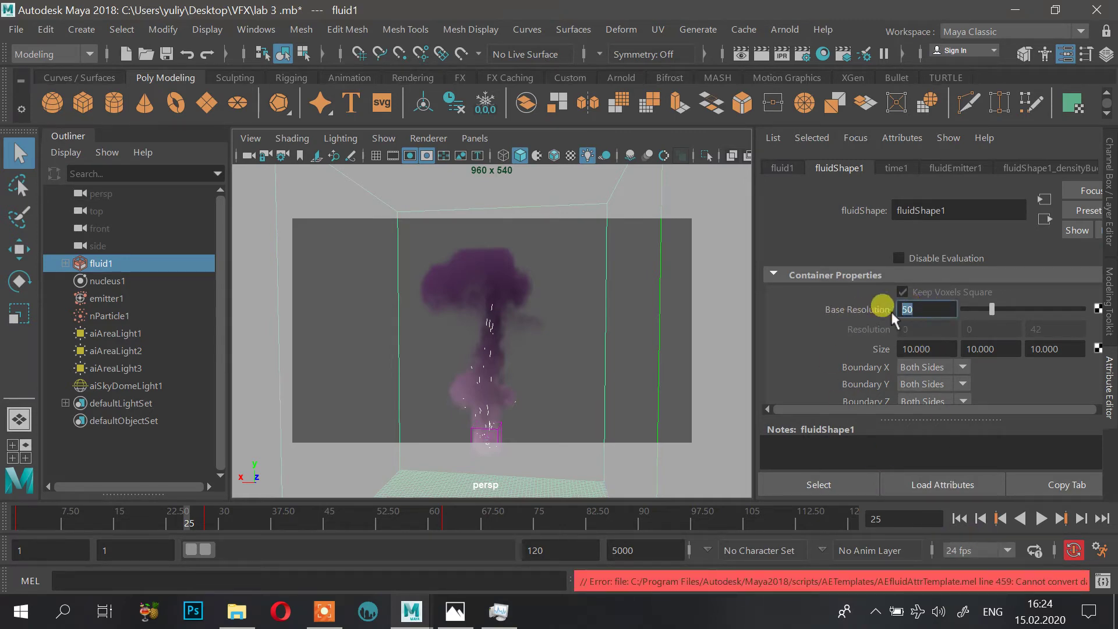
pyautogui.press('Return')
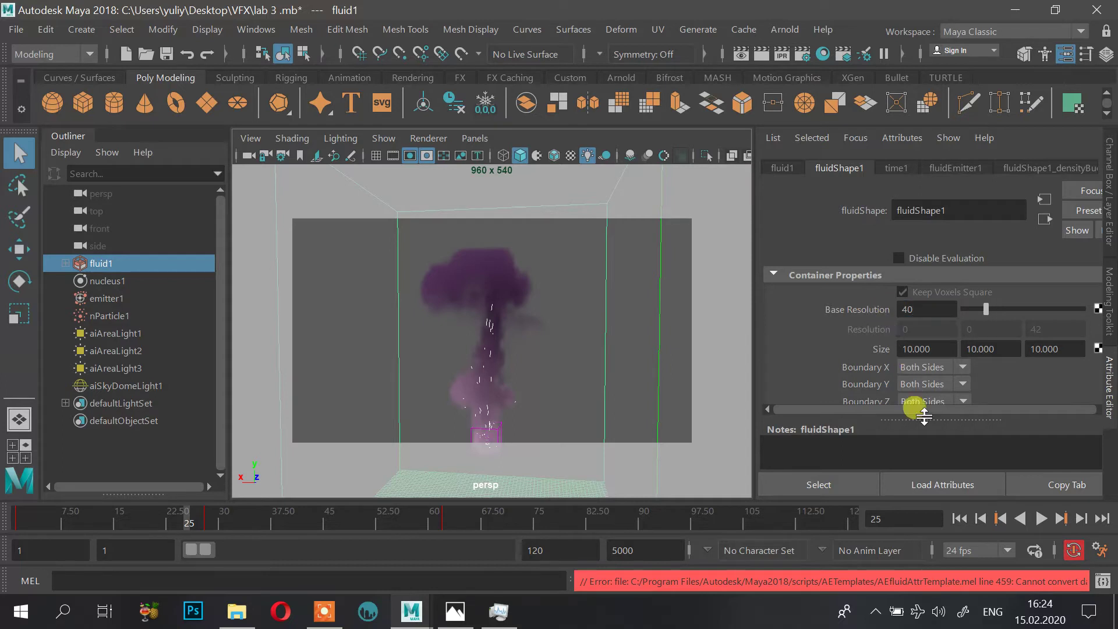
# Step: Replay the simulation from the first frame, examine the smoke's detail up close and from afar, and stop around frame 34
pyautogui.click(959, 518)
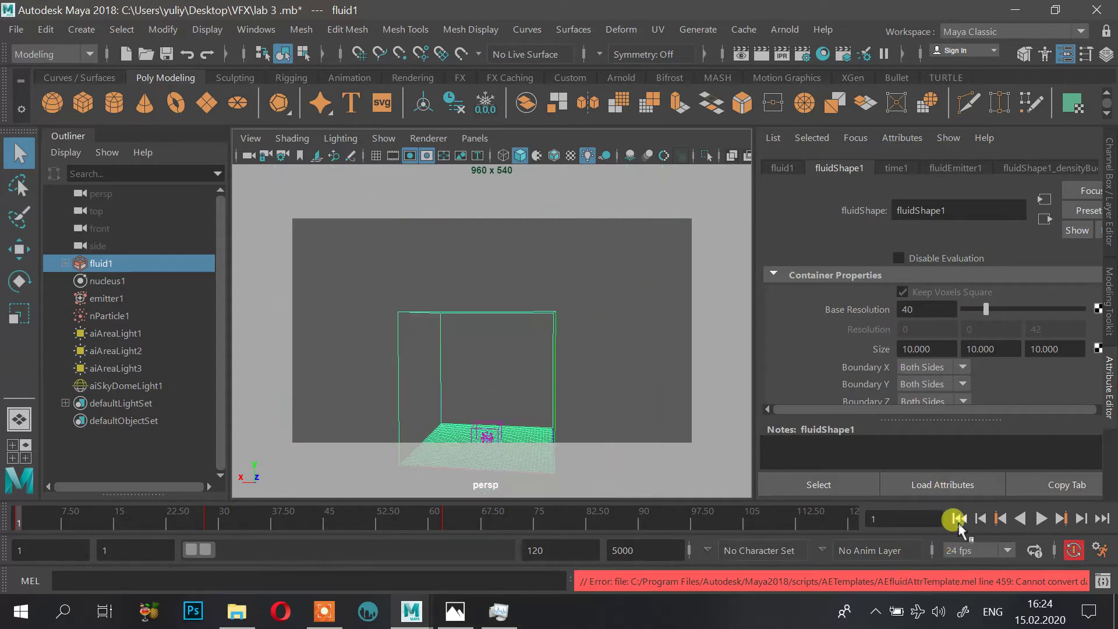
pyautogui.click(1040, 518)
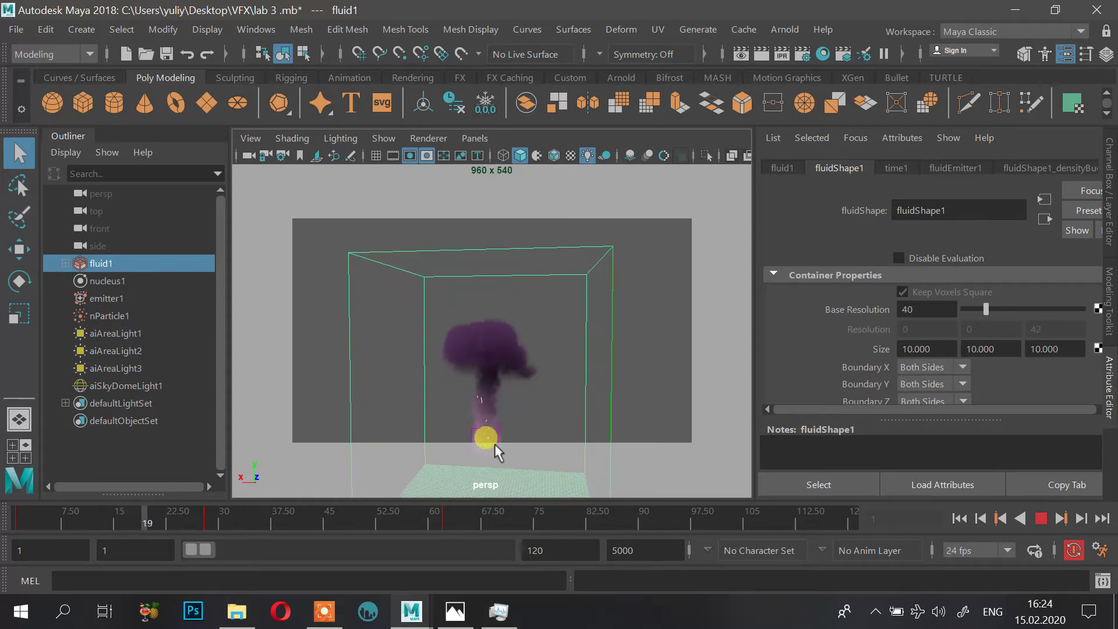
pyautogui.scroll(5, 500, 347)
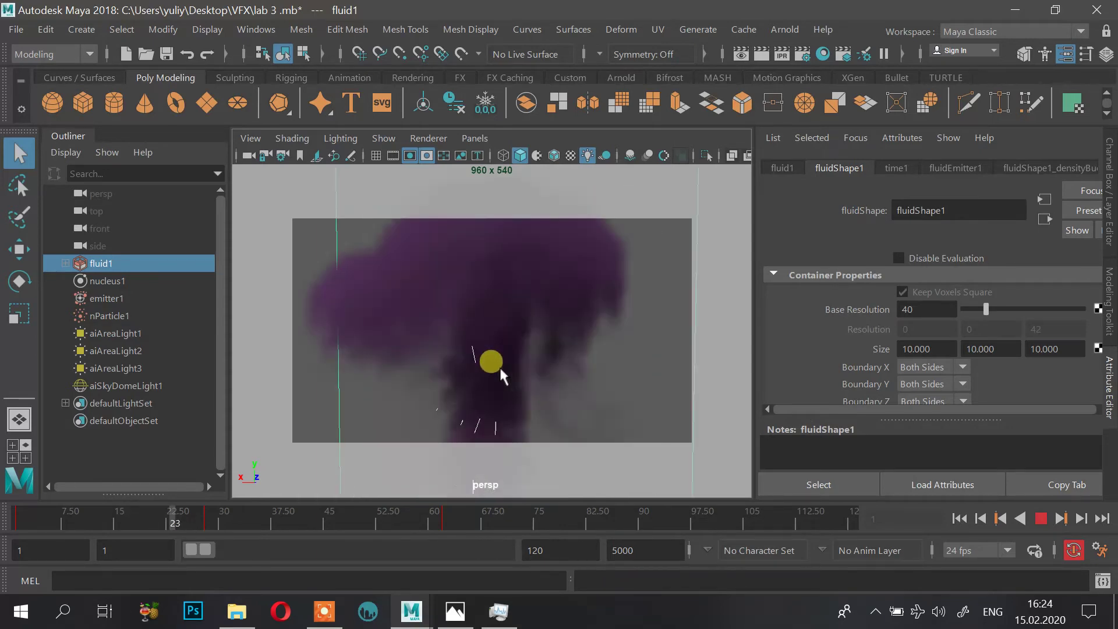
pyautogui.scroll(3, 499, 365)
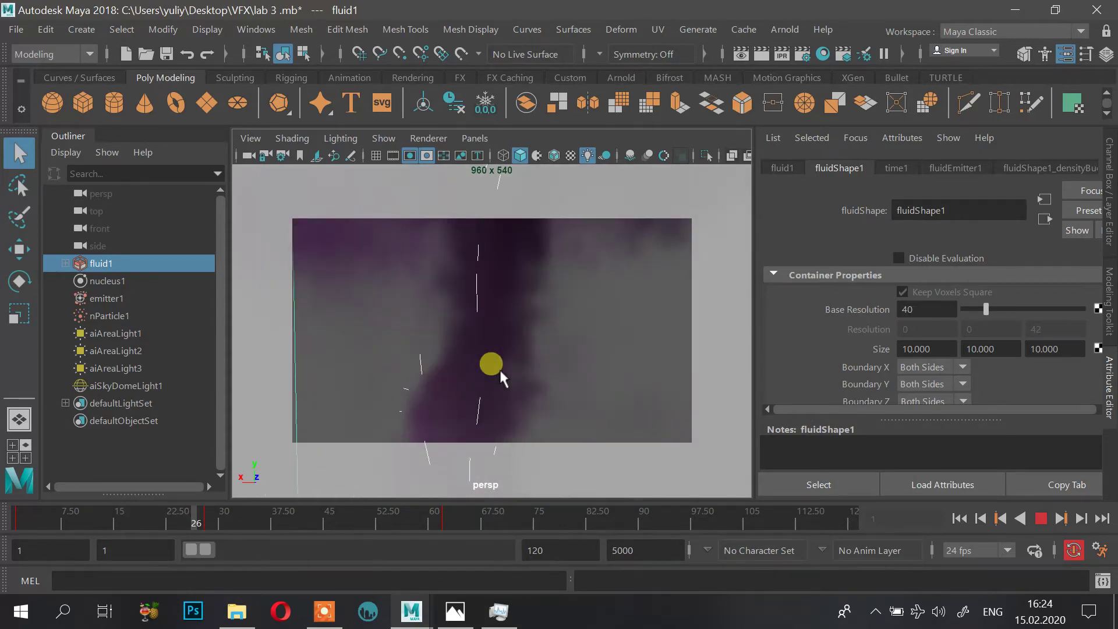
pyautogui.scroll(-8, 498, 368)
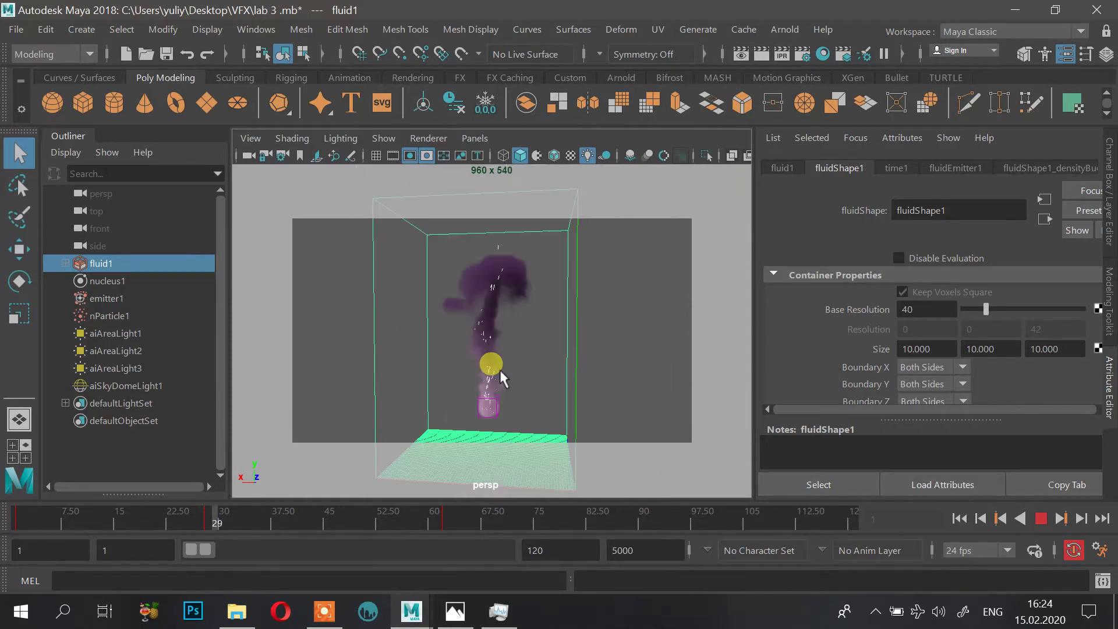
pyautogui.scroll(-3, 499, 369)
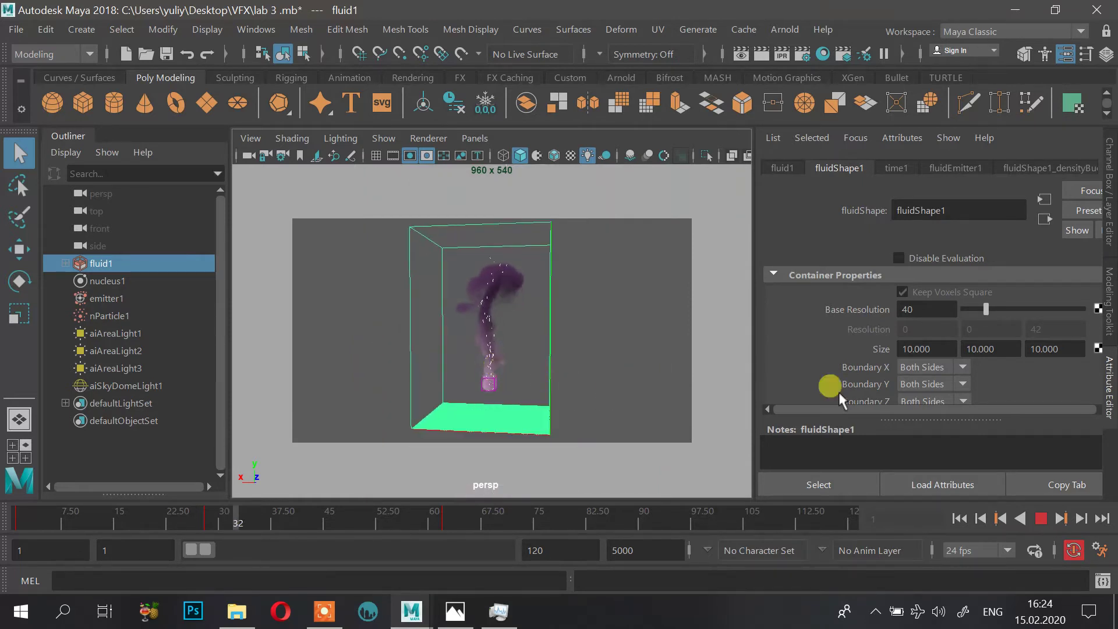
pyautogui.click(1040, 519)
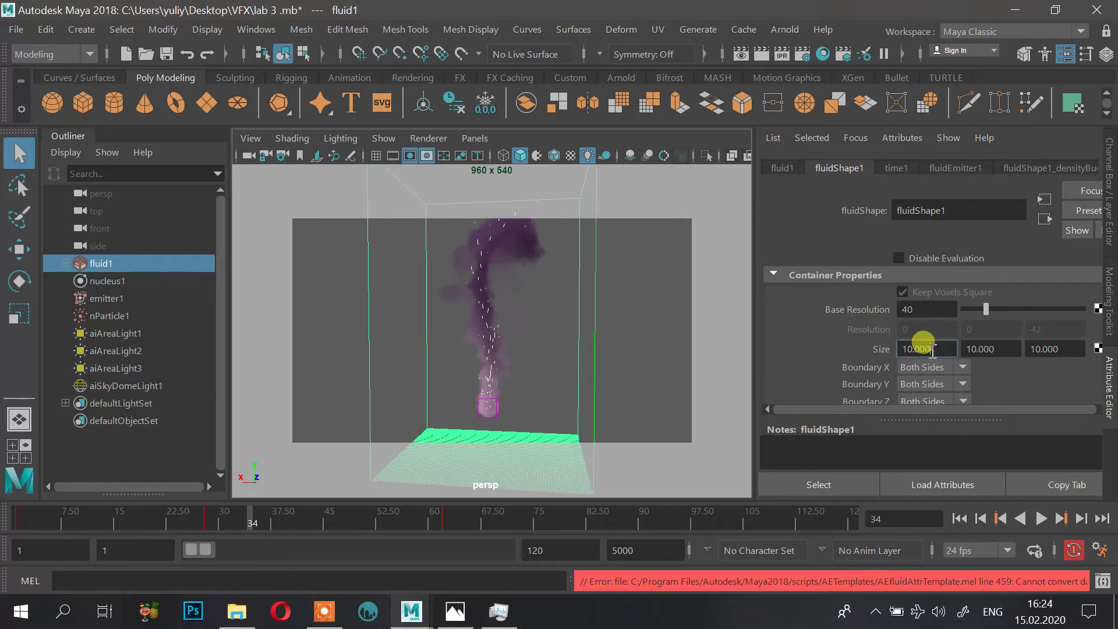
# Step: Set the fluid1 container's Size to 20 in all three dimensions
pyautogui.moveTo(934, 348); pyautogui.dragTo(891, 352)
pyautogui.write('20')
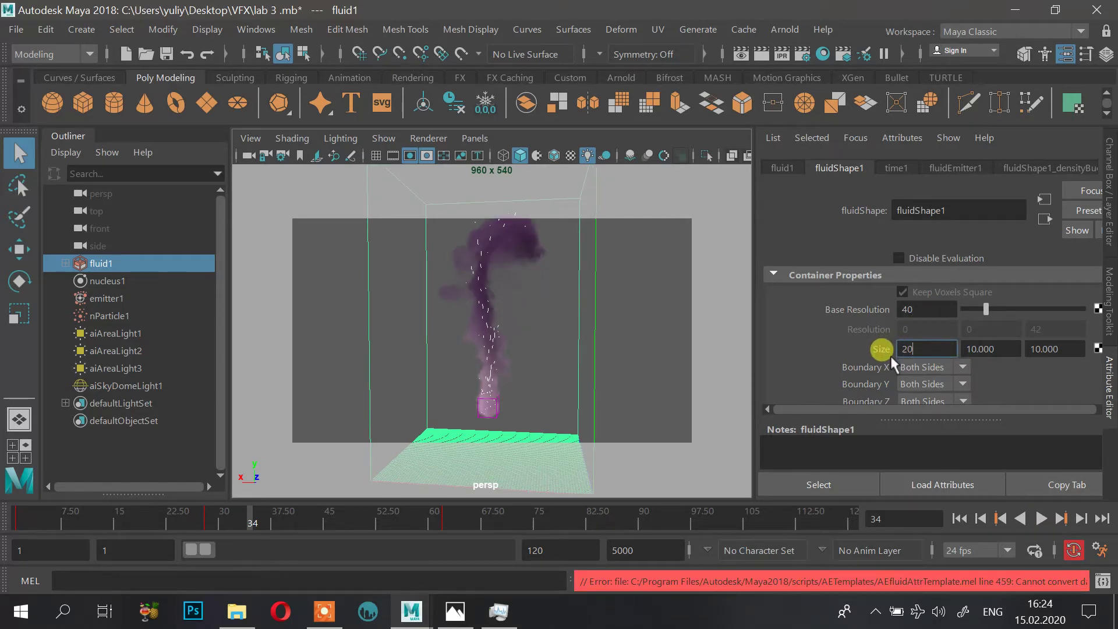
pyautogui.press('Return')
pyautogui.moveTo(1006, 351); pyautogui.dragTo(952, 351)
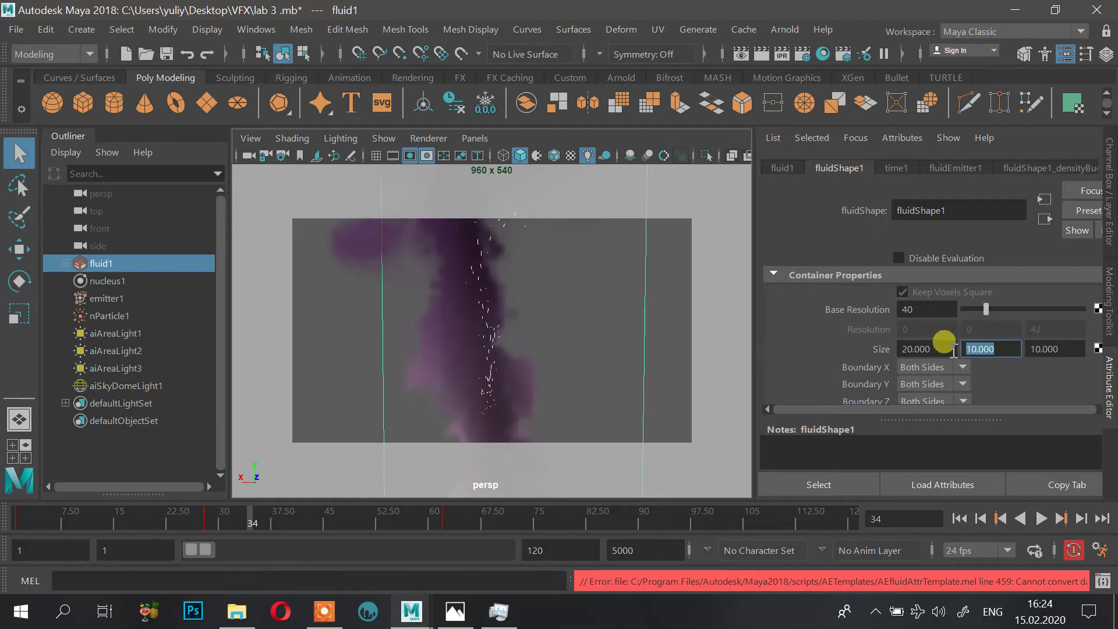
pyautogui.write('2')
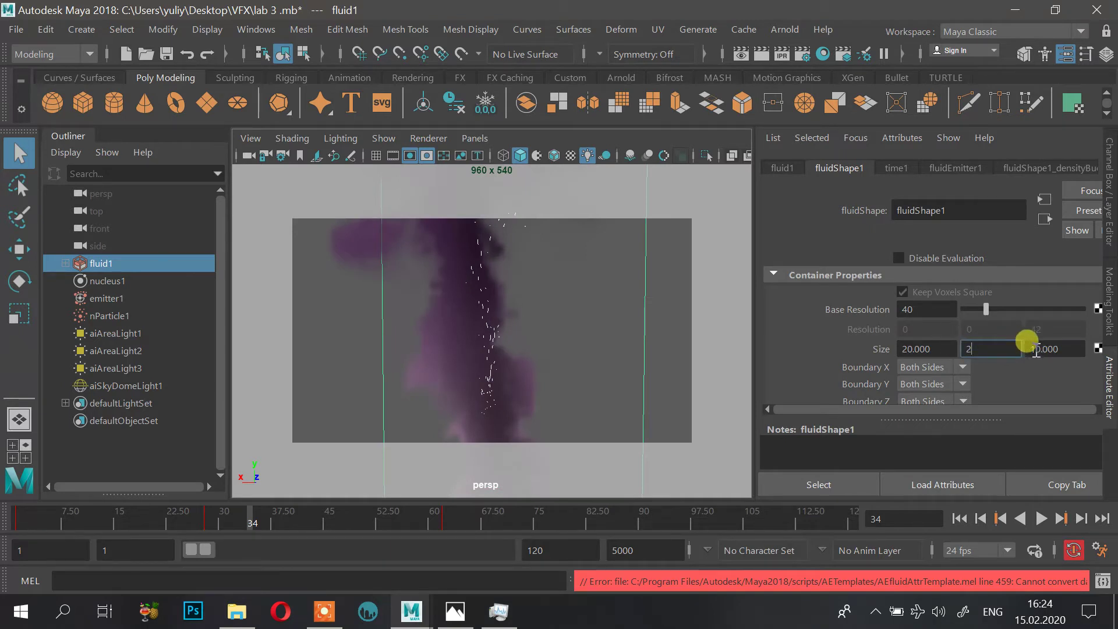
pyautogui.write('0')
pyautogui.press('Tab')
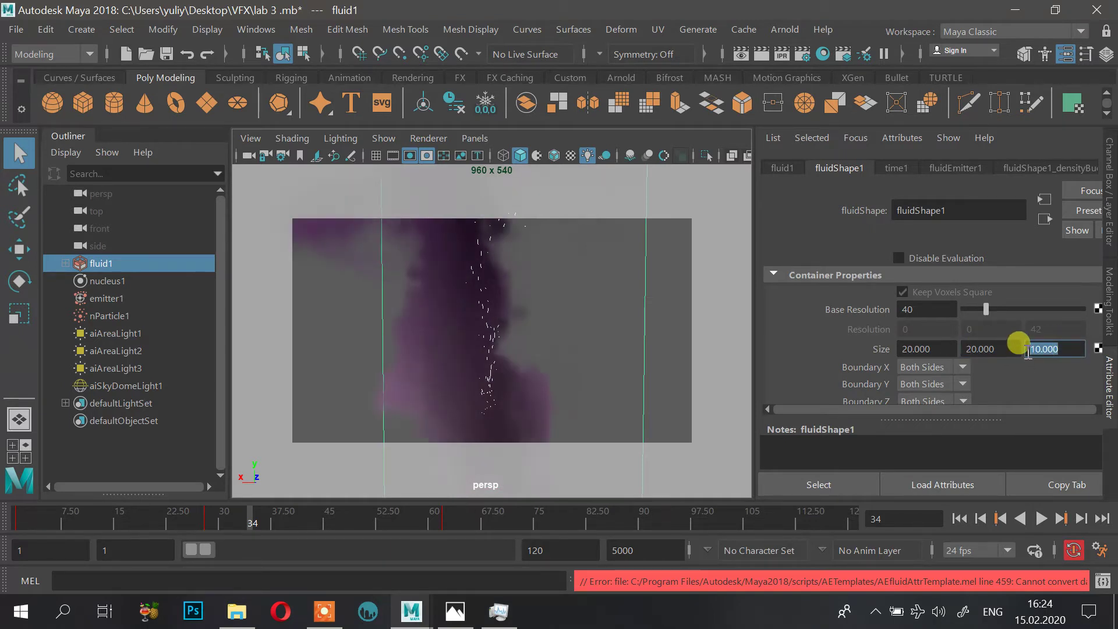
pyautogui.write('20')
pyautogui.press('Return')
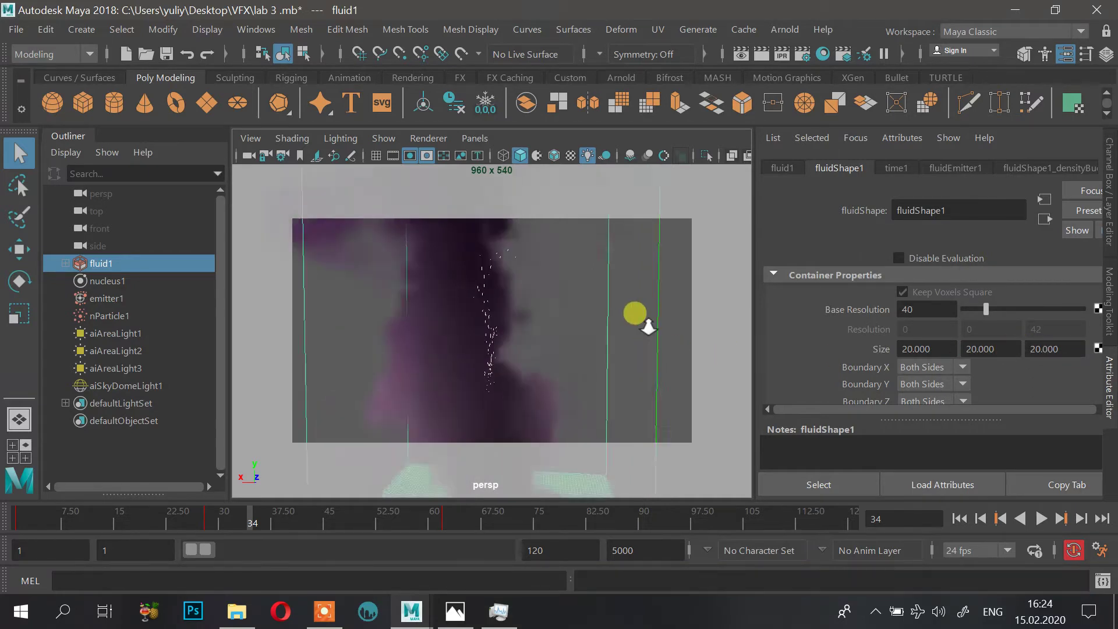
# Step: Play the simulation in the enlarged container from the first frame, examine the smoke at close and wide range, and stop playback
pyautogui.keyDown('alt'); pyautogui.moveTo(534, 341); pyautogui.dragTo(545, 358); pyautogui.keyUp('alt')
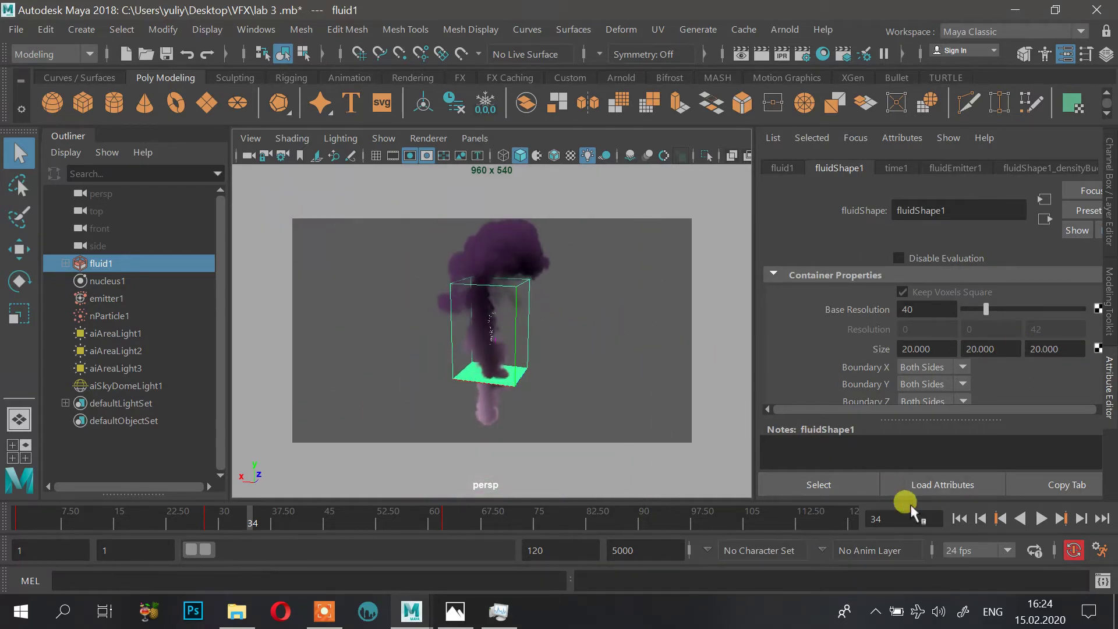
pyautogui.click(957, 518)
pyautogui.click(1039, 518)
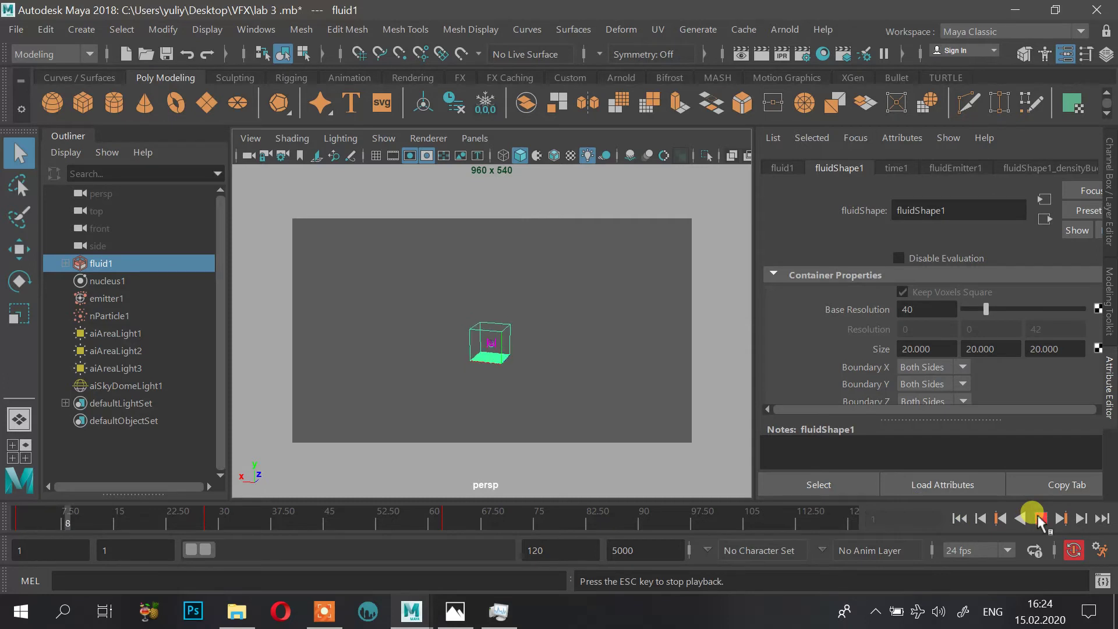
pyautogui.keyDown('alt'); pyautogui.moveTo(502, 326); pyautogui.dragTo(501, 359, button='right'); pyautogui.keyUp('alt')
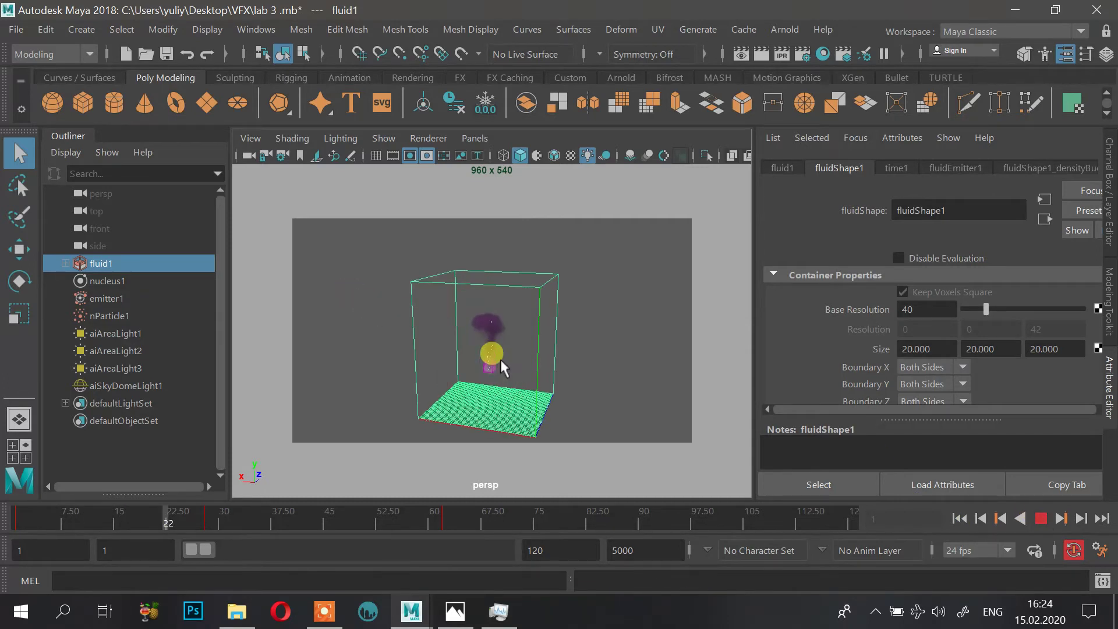
pyautogui.scroll(5, 502, 362)
pyautogui.scroll(-6, 513, 359)
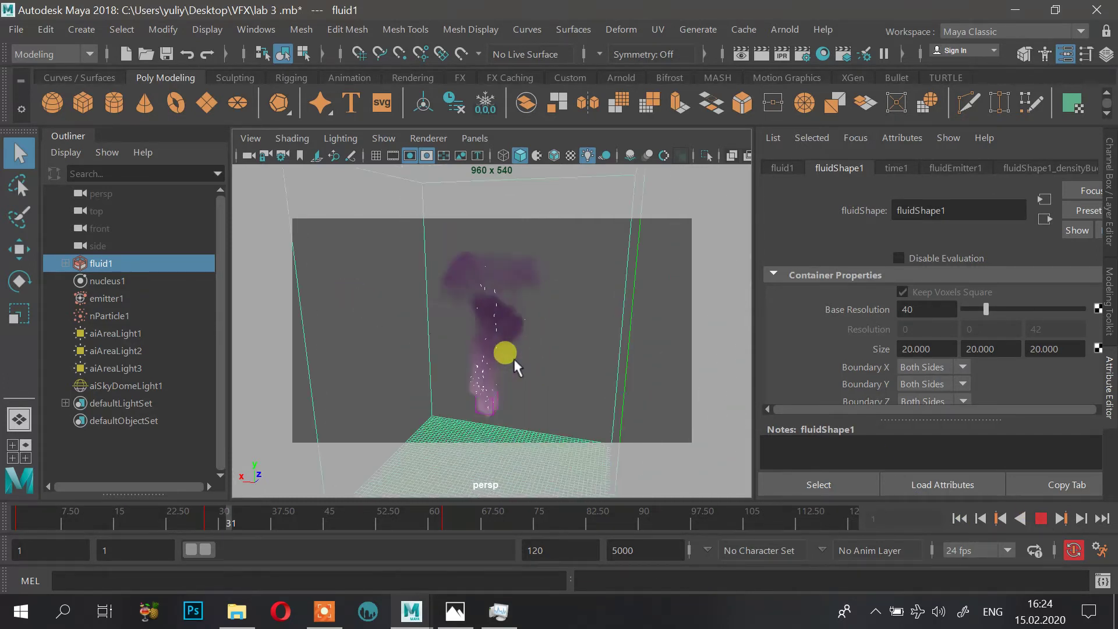
pyautogui.scroll(6, 513, 359)
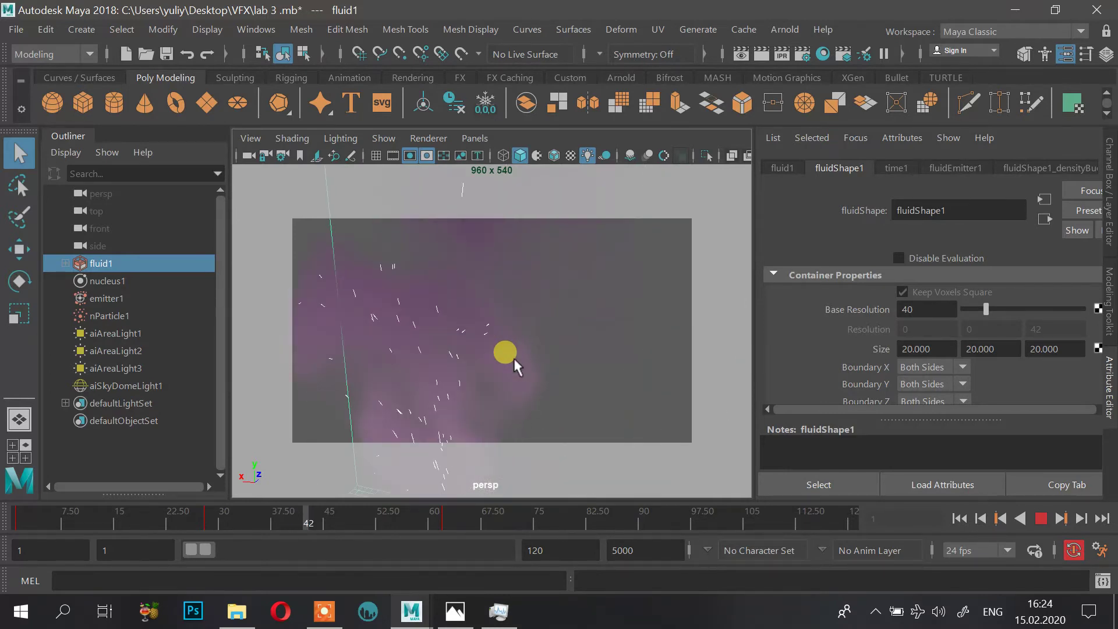
pyautogui.scroll(-5, 573, 375)
pyautogui.click(1040, 519)
pyautogui.keyDown('alt'); pyautogui.moveTo(652, 401); pyautogui.dragTo(532, 302); pyautogui.keyUp('alt')
# Step: Restart the simulation, stop it around frame 15, and check the plume's detail up close
pyautogui.click(959, 518)
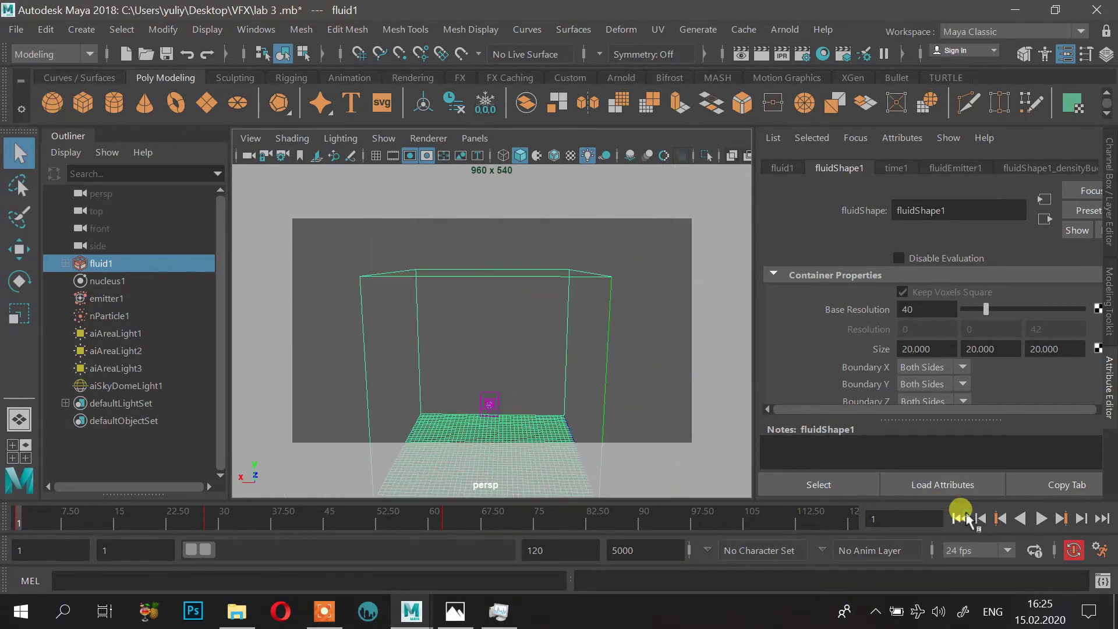
pyautogui.click(1040, 518)
pyautogui.click(1040, 519)
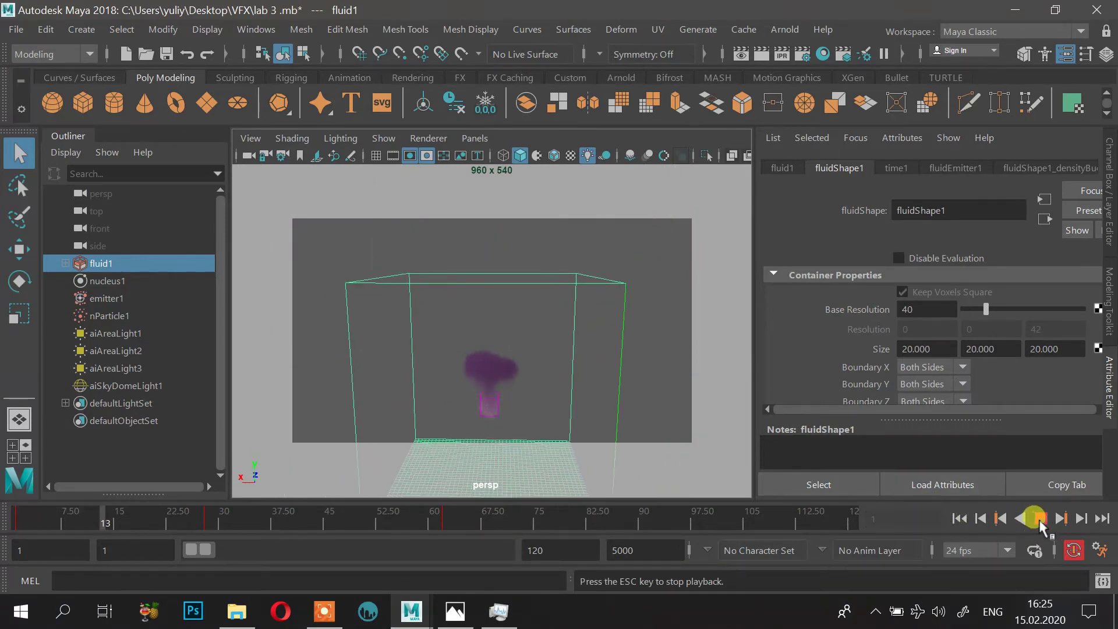
pyautogui.keyDown('alt'); pyautogui.moveTo(431, 344); pyautogui.dragTo(527, 271, button='right'); pyautogui.keyUp('alt')
pyautogui.moveTo(529, 275)
pyautogui.keyDown('alt'); pyautogui.mouseDown()
pyautogui.moveTo(518, 282)
pyautogui.moveTo(525, 295)
pyautogui.mouseUp(); pyautogui.keyUp('alt')
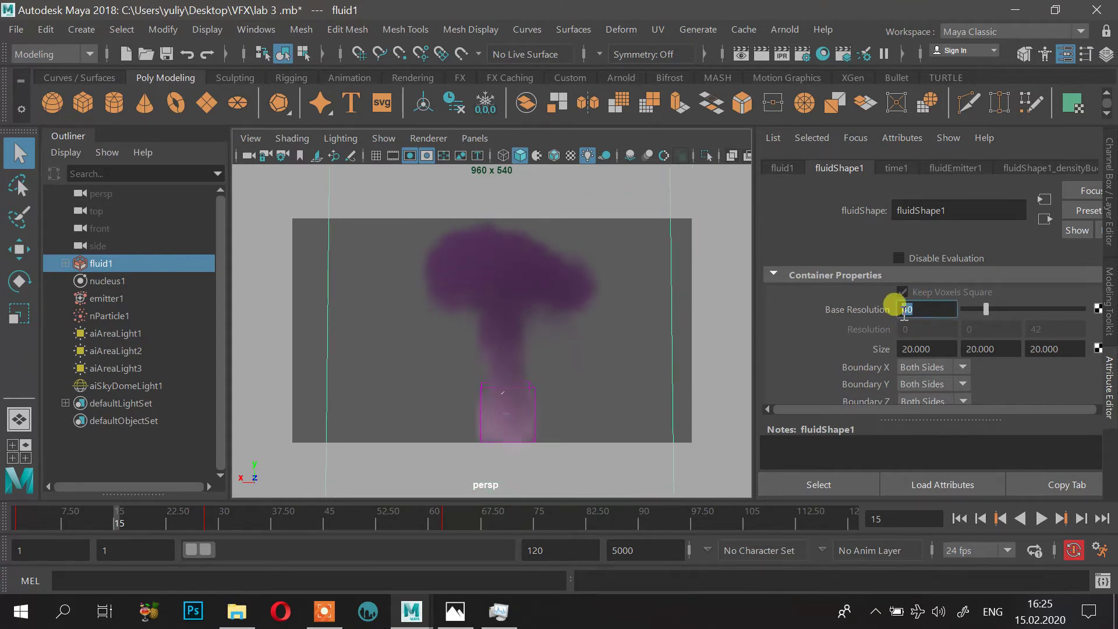
# Step: Set the fluid's Base Resolution to 50 and replay the simulation from the first frame to around frame 18 to check the smoke
pyautogui.write('50')
pyautogui.press('Return')
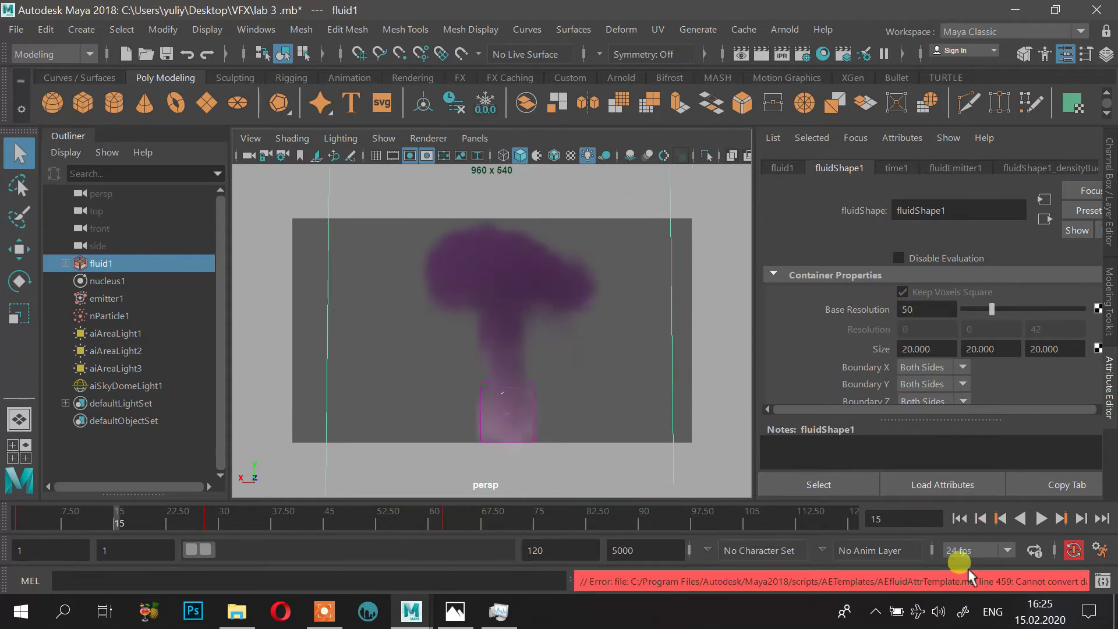
pyautogui.click(957, 518)
pyautogui.click(1041, 518)
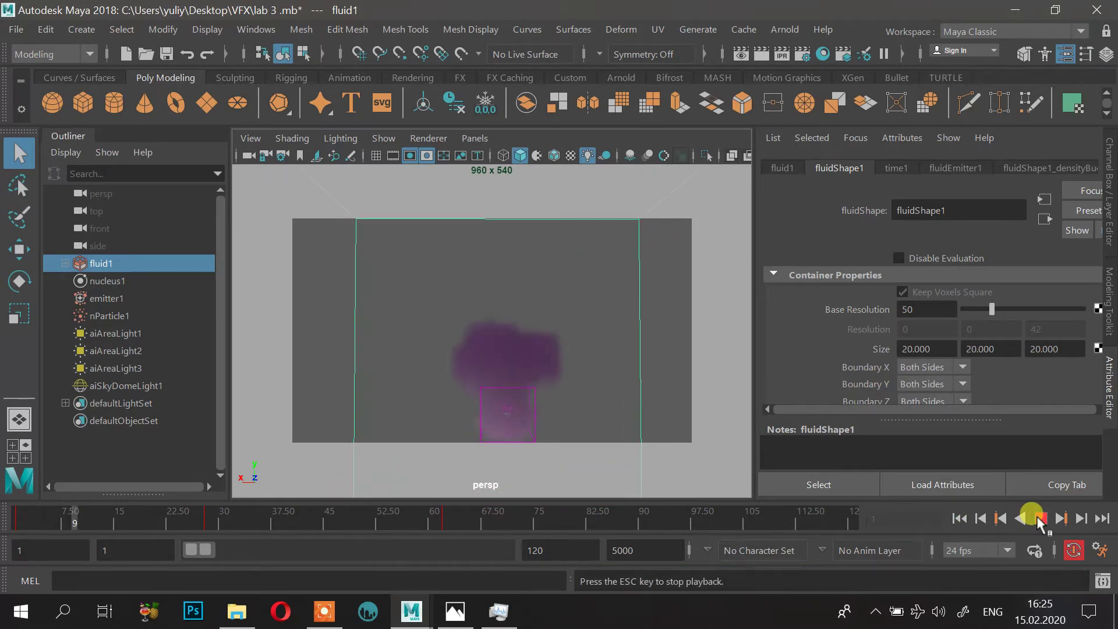
pyautogui.click(1040, 518)
pyautogui.keyDown('alt'); pyautogui.moveTo(466, 352); pyautogui.dragTo(461, 400); pyautogui.keyUp('alt')
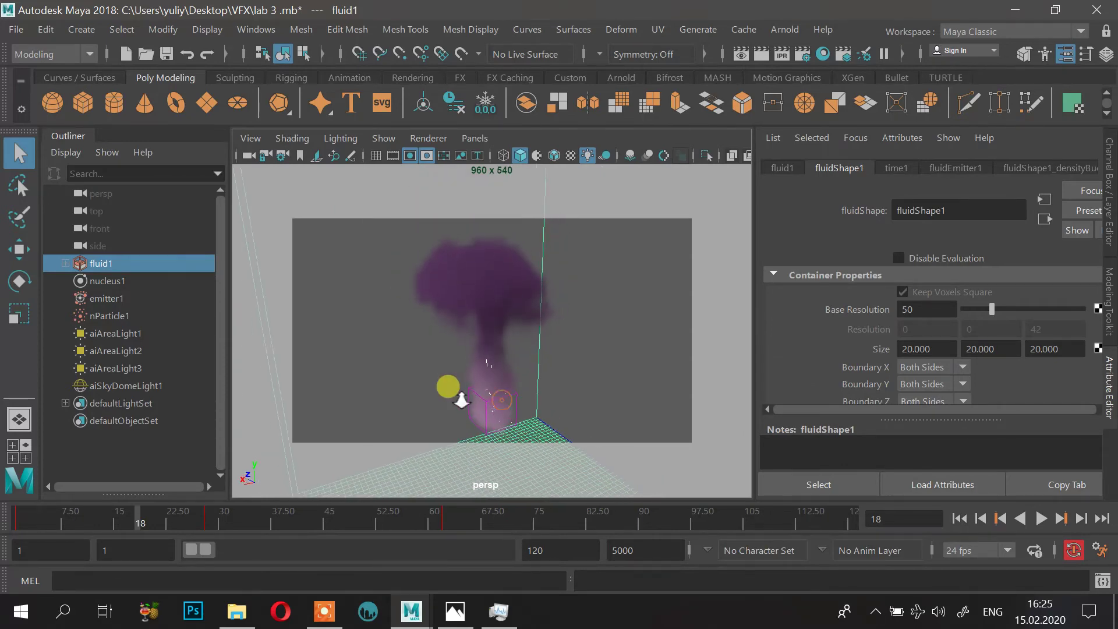
# Step: Open the render settings and set the image size preset to HD_1080
pyautogui.click(801, 53)
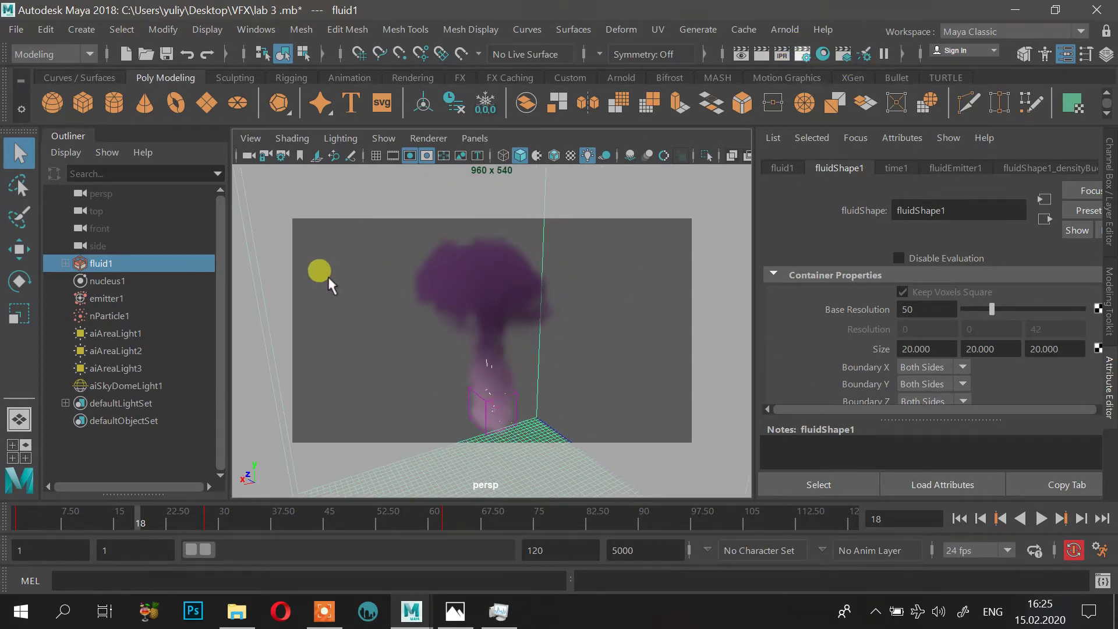
pyautogui.scroll(-6, 392, 464)
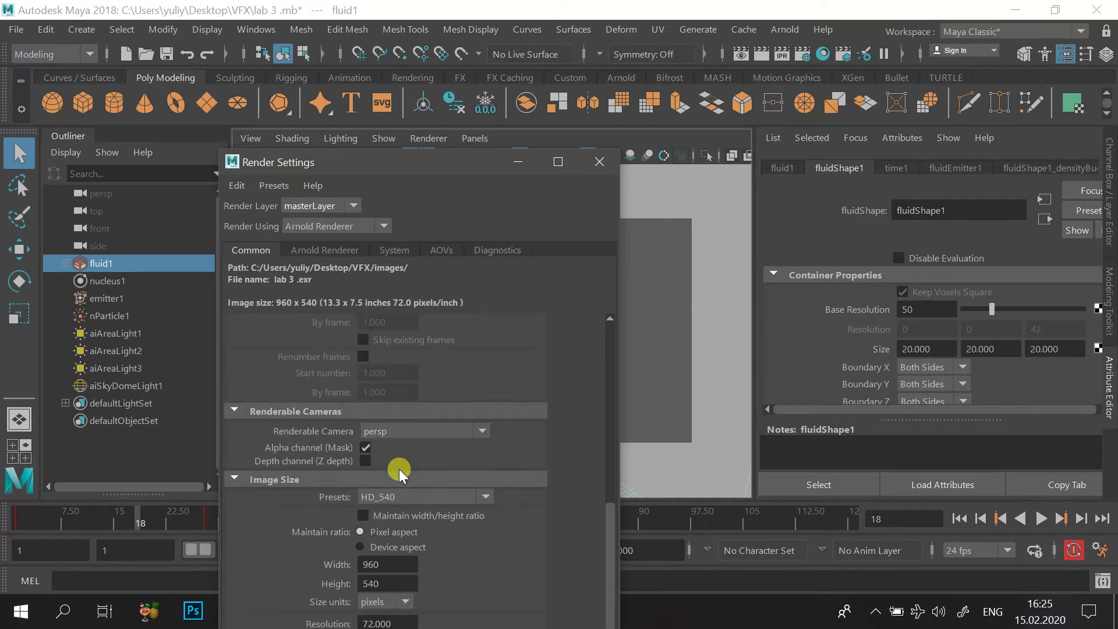
pyautogui.click(403, 498)
pyautogui.scroll(-3, 412, 457)
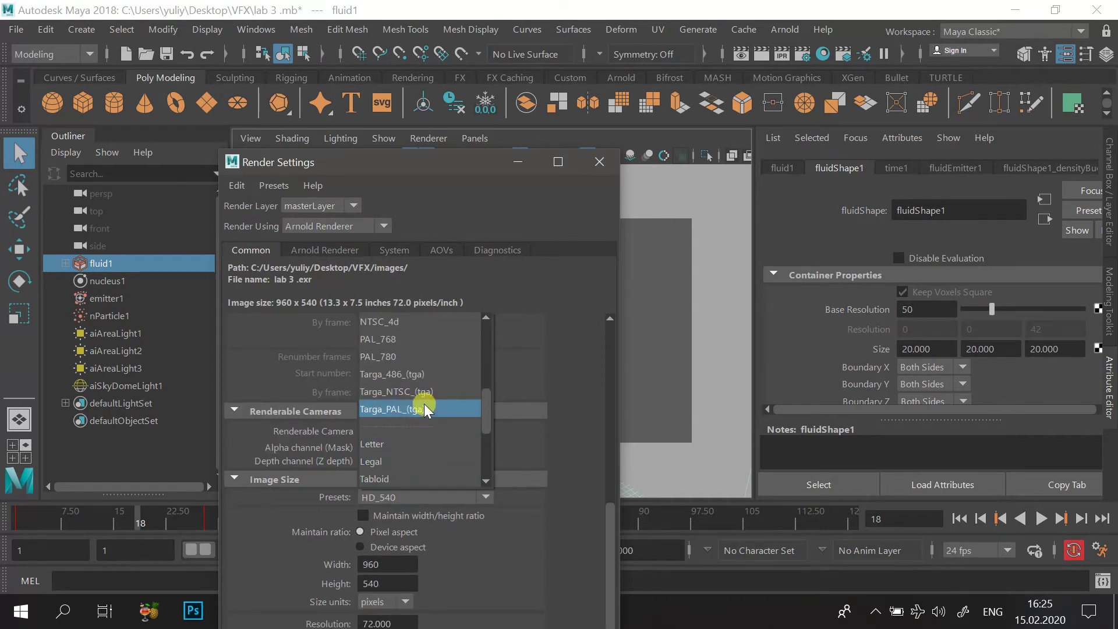
pyautogui.scroll(-2, 427, 368)
pyautogui.scroll(5, 427, 368)
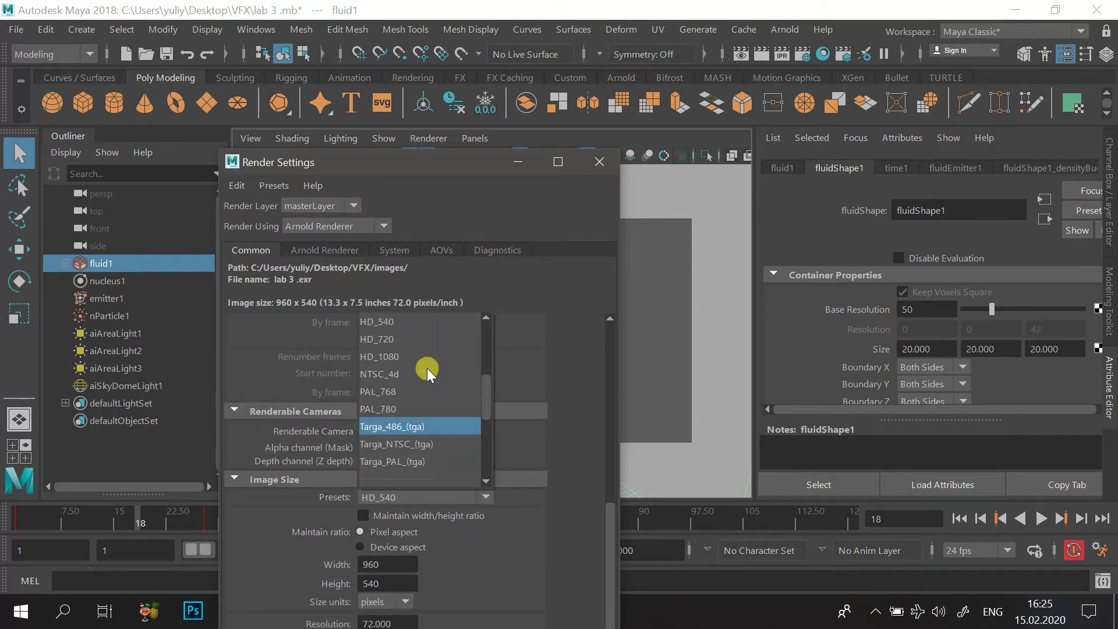
pyautogui.click(409, 460)
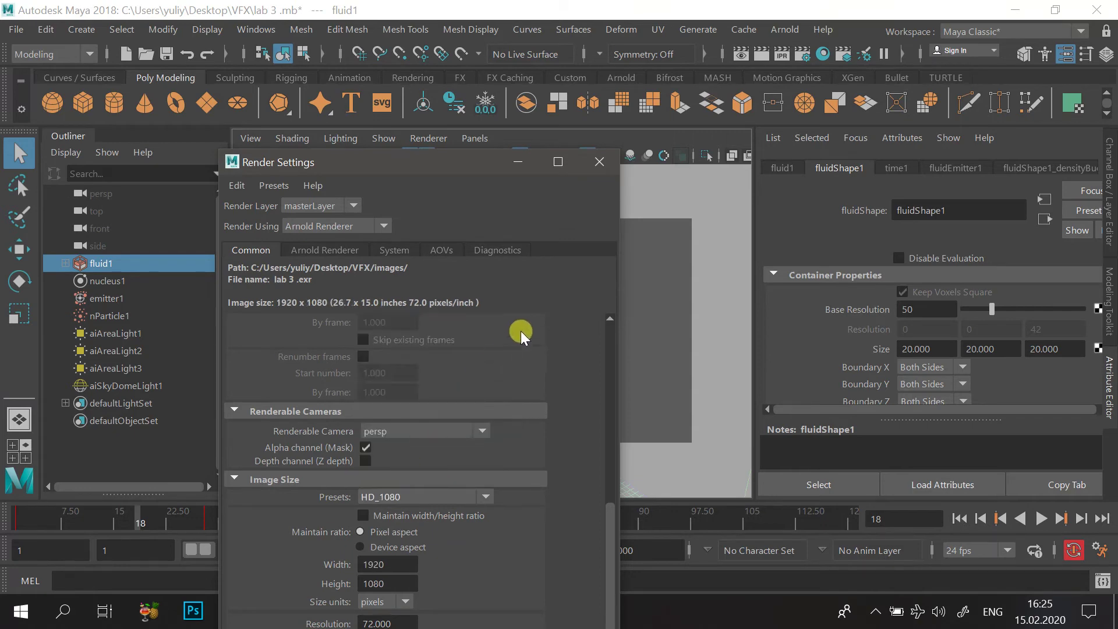
# Step: Set the Arnold sampling to Camera (AA) 4 and Diffuse 3, expand the ray depth options, and close the render settings
pyautogui.click(358, 247)
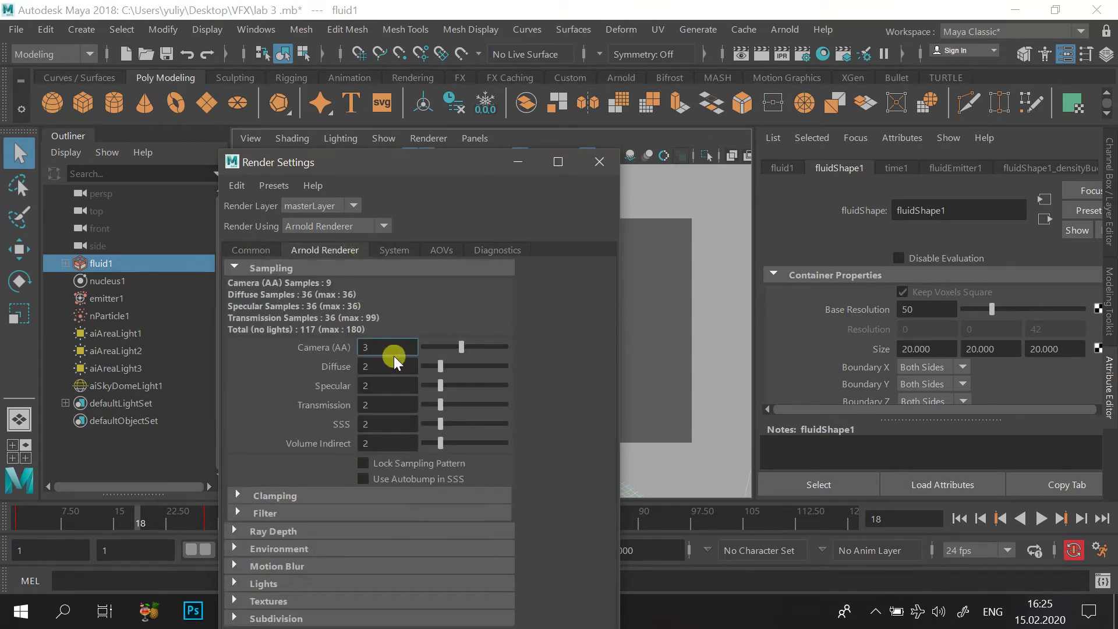
pyautogui.doubleClick(379, 348)
pyautogui.write('4')
pyautogui.press('Return')
pyautogui.doubleClick(390, 362)
pyautogui.write('3')
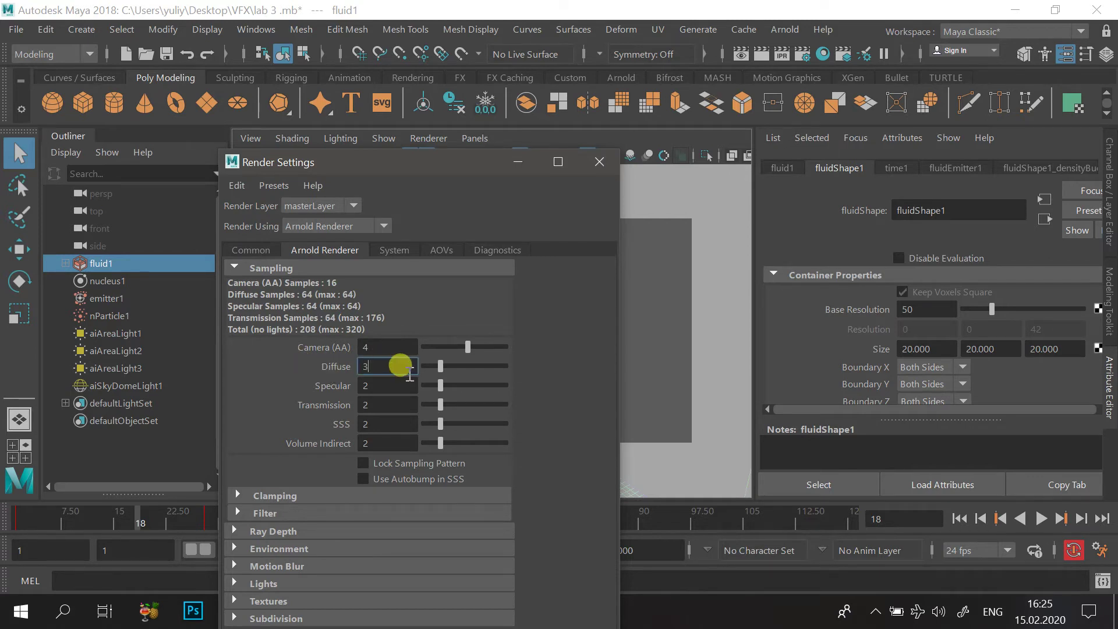
pyautogui.press('Return')
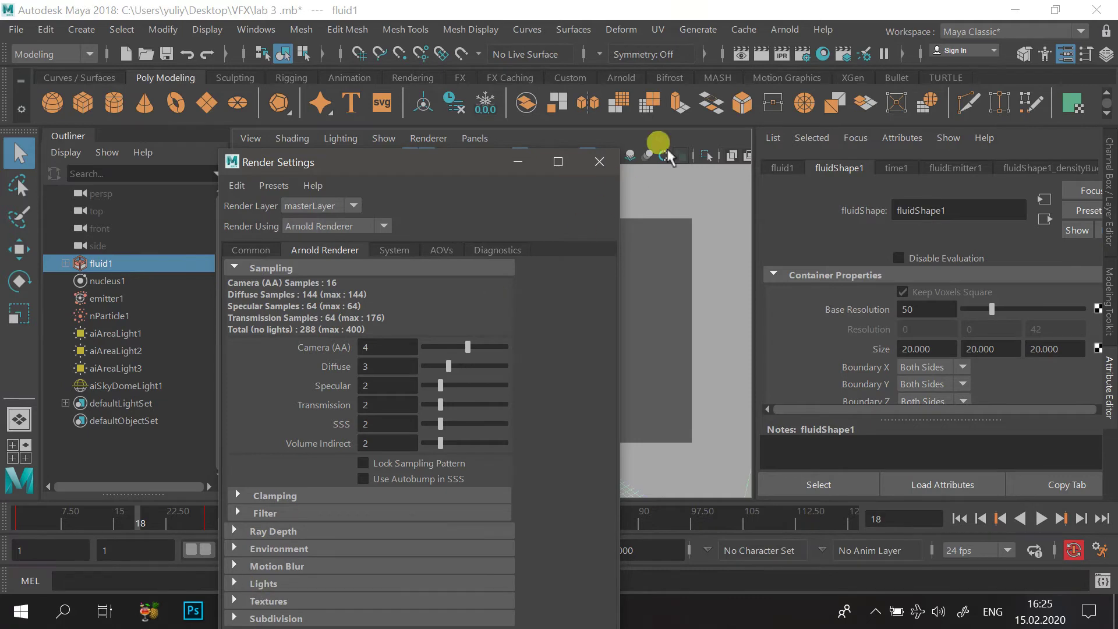
pyautogui.click(238, 529)
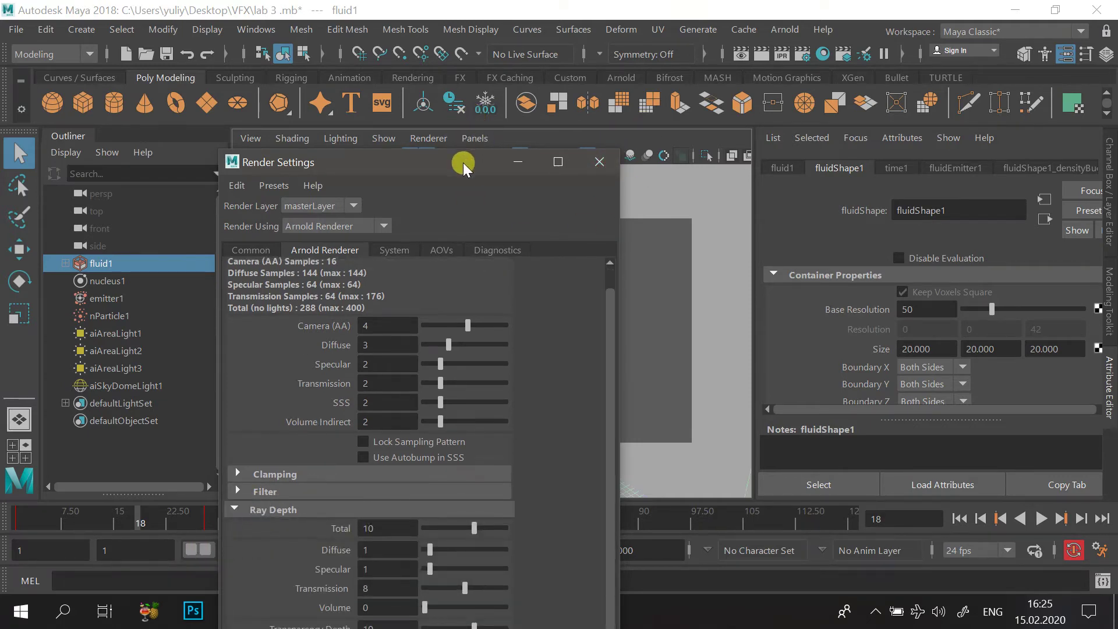
pyautogui.moveTo(463, 162); pyautogui.dragTo(454, 92)
pyautogui.click(598, 91)
# Step: Raise the fluid container's Base Resolution to 60
pyautogui.keyDown('alt'); pyautogui.moveTo(487, 310); pyautogui.dragTo(434, 342); pyautogui.keyUp('alt')
pyautogui.scroll(-3, 938, 370)
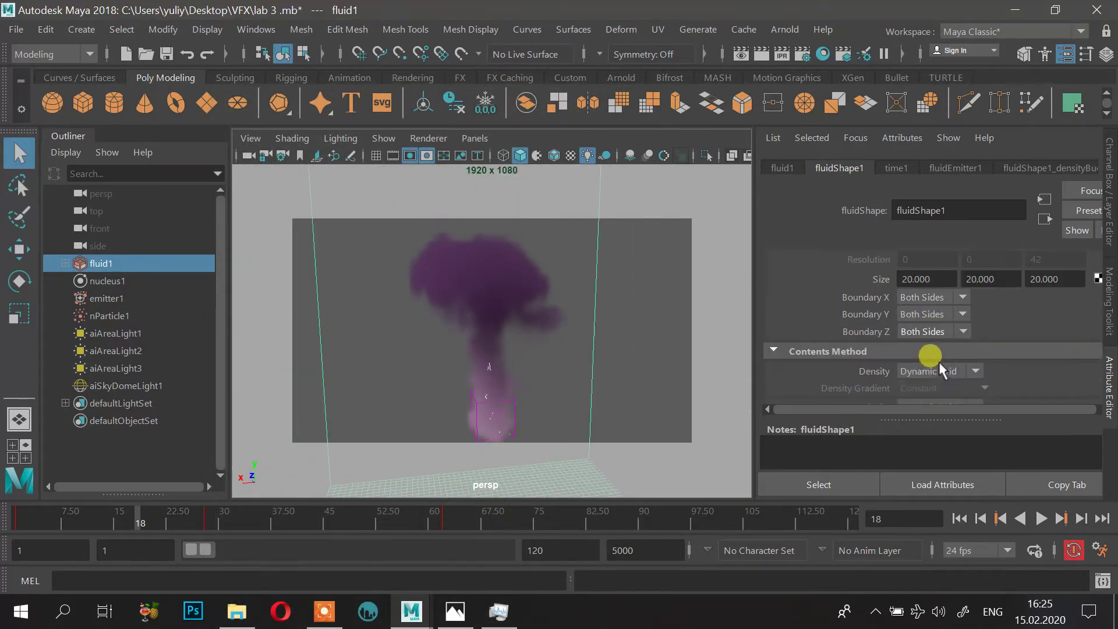
pyautogui.scroll(3, 938, 369)
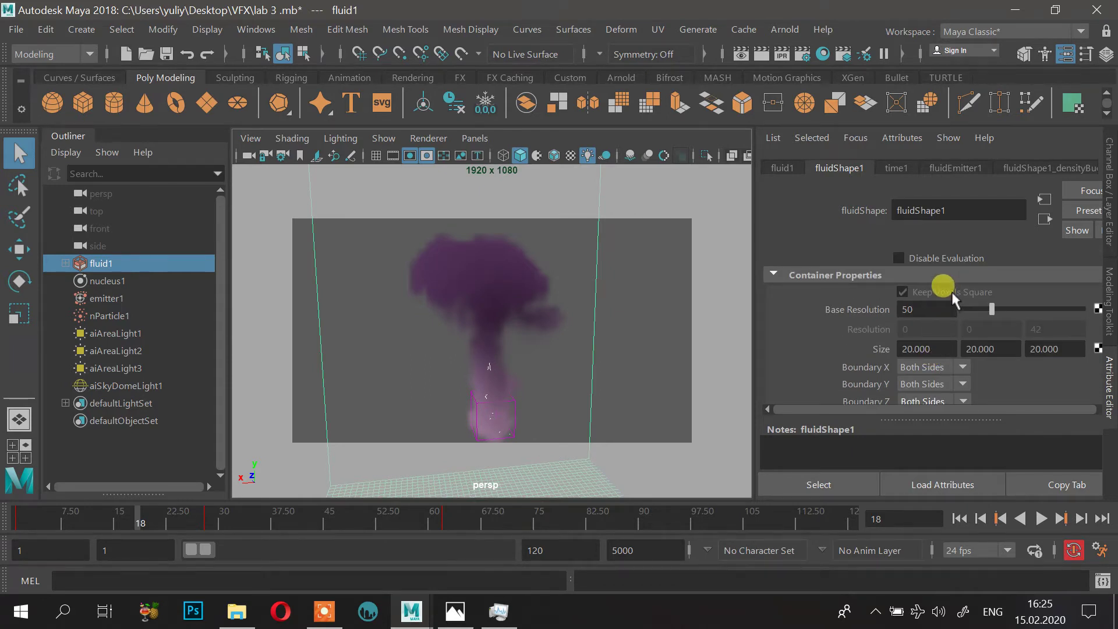
pyautogui.scroll(-6, 943, 294)
pyautogui.scroll(4, 943, 294)
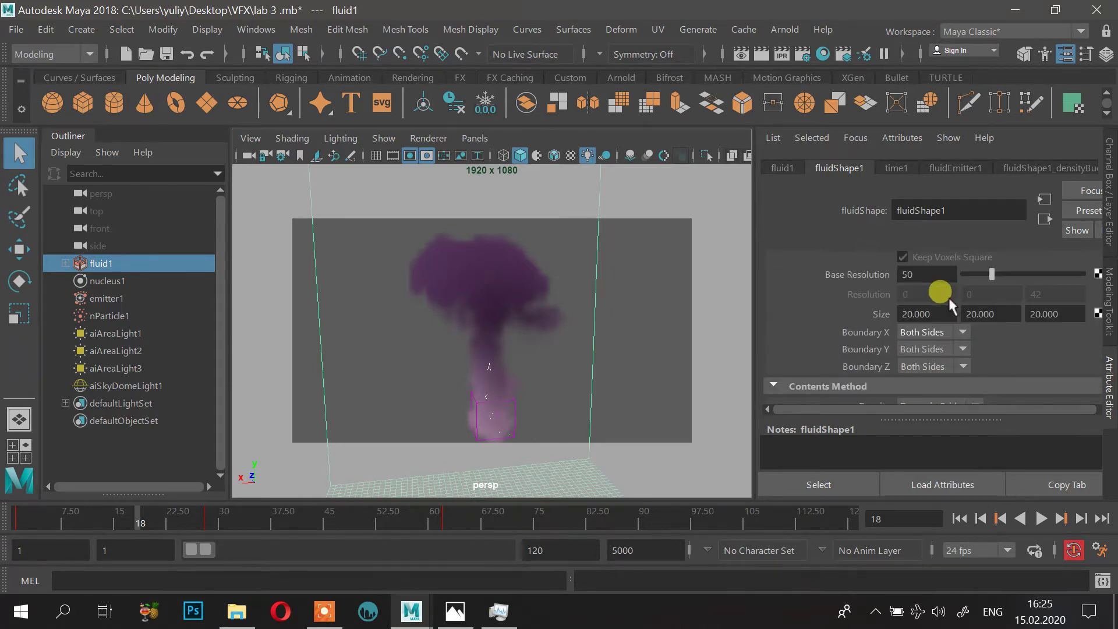
pyautogui.scroll(2, 949, 298)
pyautogui.doubleClick(906, 309)
pyautogui.write('6')
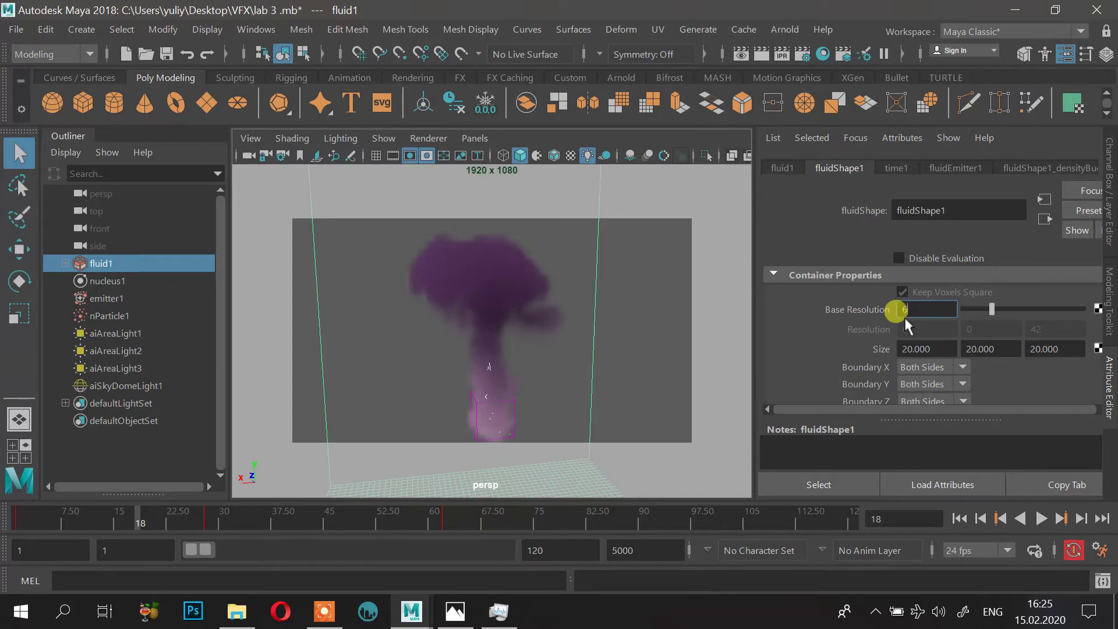
pyautogui.write('0')
pyautogui.press('Return')
# Step: Replay the simulation from the first frame, stop it at frame 25, and orient the camera around the smoke for rendering
pyautogui.click(961, 517)
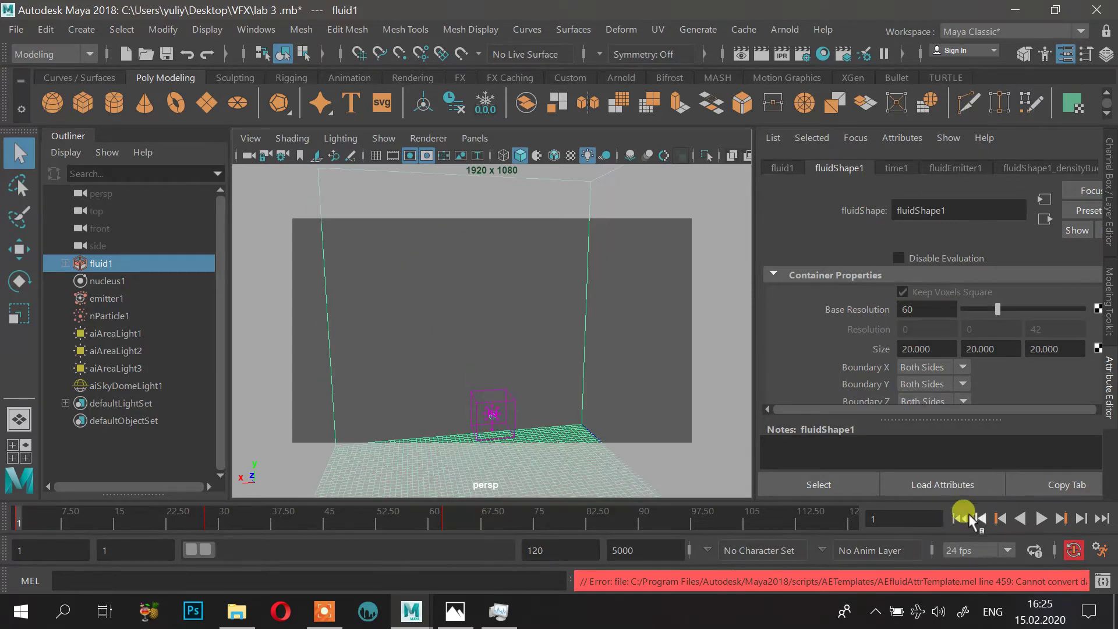
pyautogui.click(1040, 518)
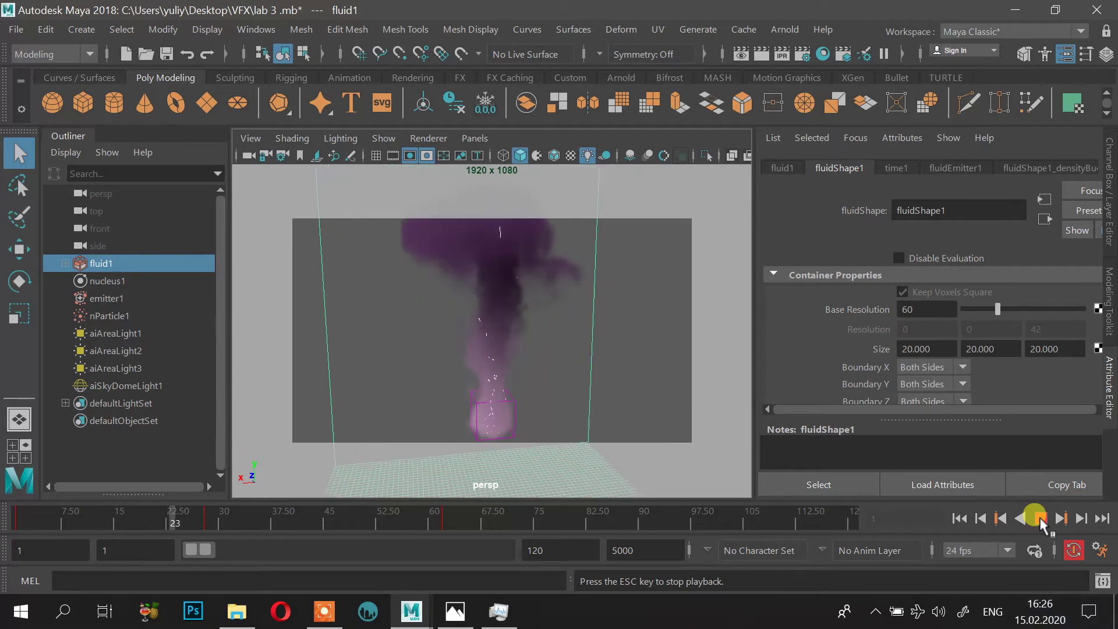
pyautogui.click(1040, 518)
pyautogui.keyDown('alt'); pyautogui.moveTo(524, 314); pyautogui.dragTo(457, 364); pyautogui.keyUp('alt')
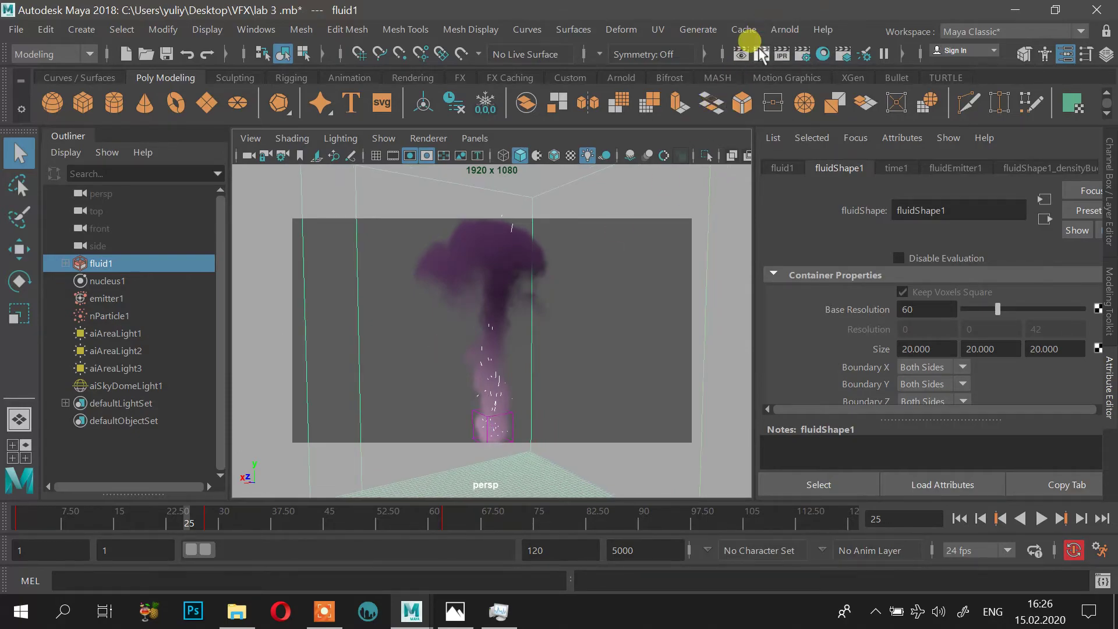
# Step: Render frame 25 with Arnold and inspect the rendered smoke at close and wide range
pyautogui.click(760, 53)
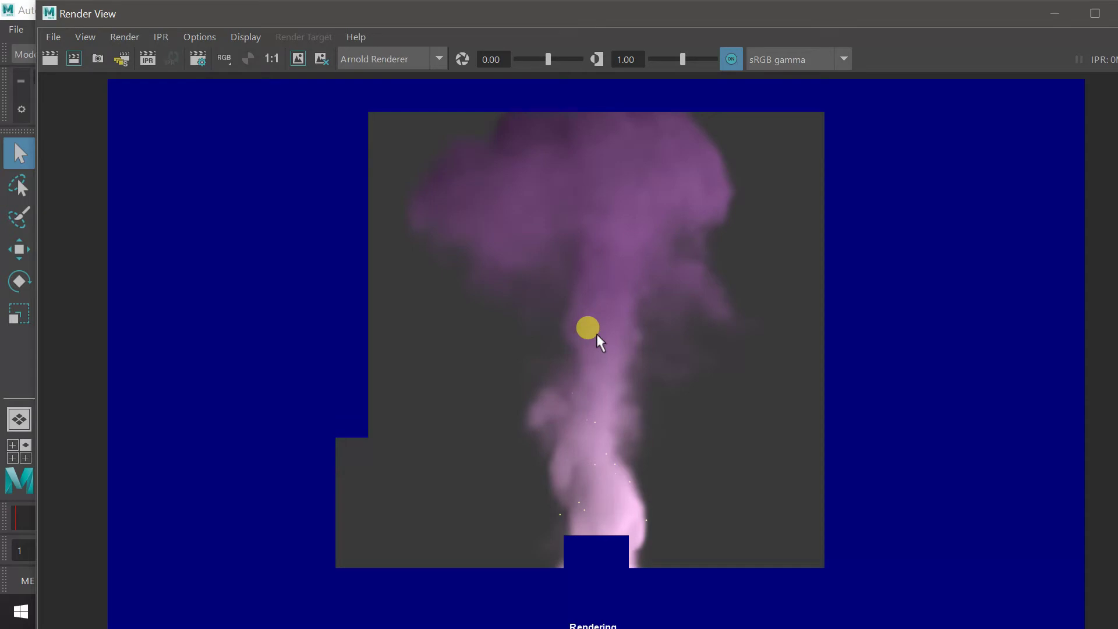
pyautogui.scroll(4, 650, 278)
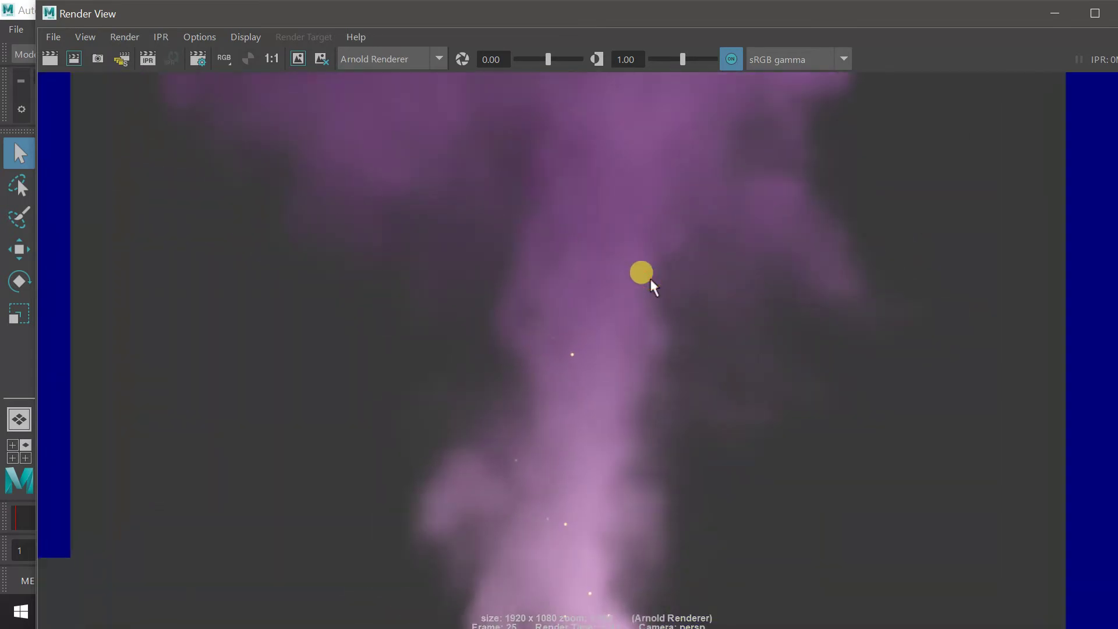
pyautogui.moveTo(655, 386); pyautogui.dragTo(664, 387)
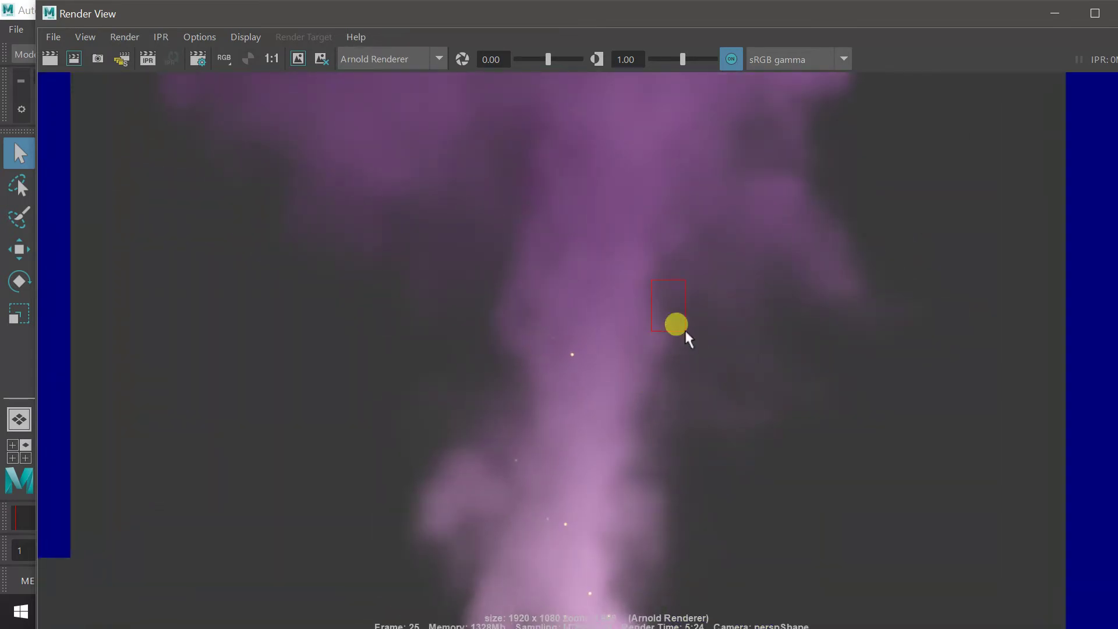
pyautogui.scroll(4, 645, 390)
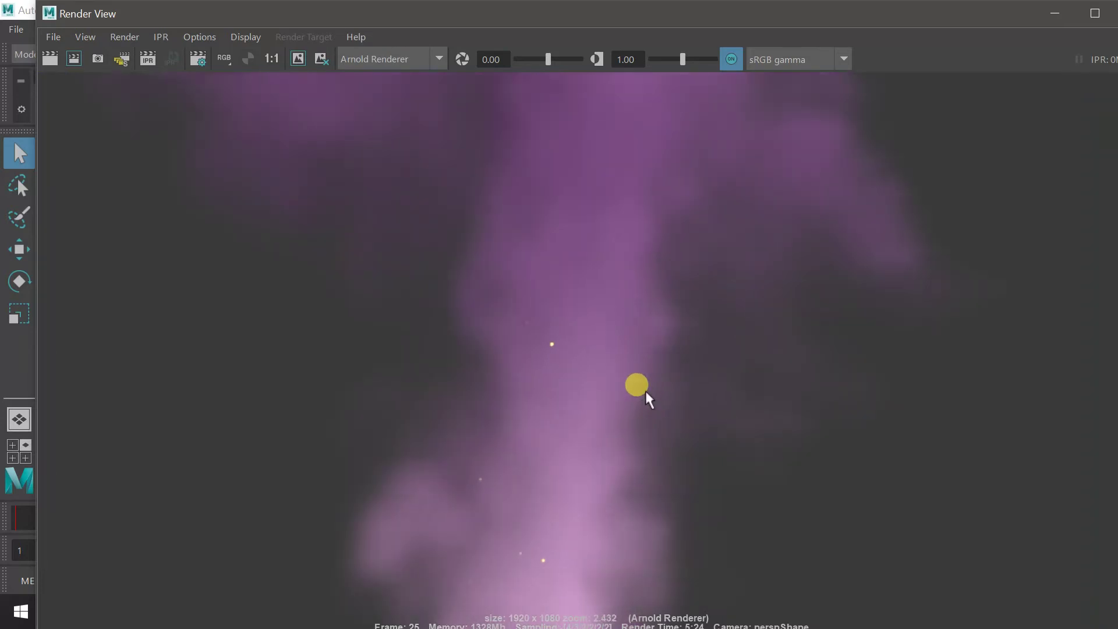
pyautogui.scroll(-8, 645, 391)
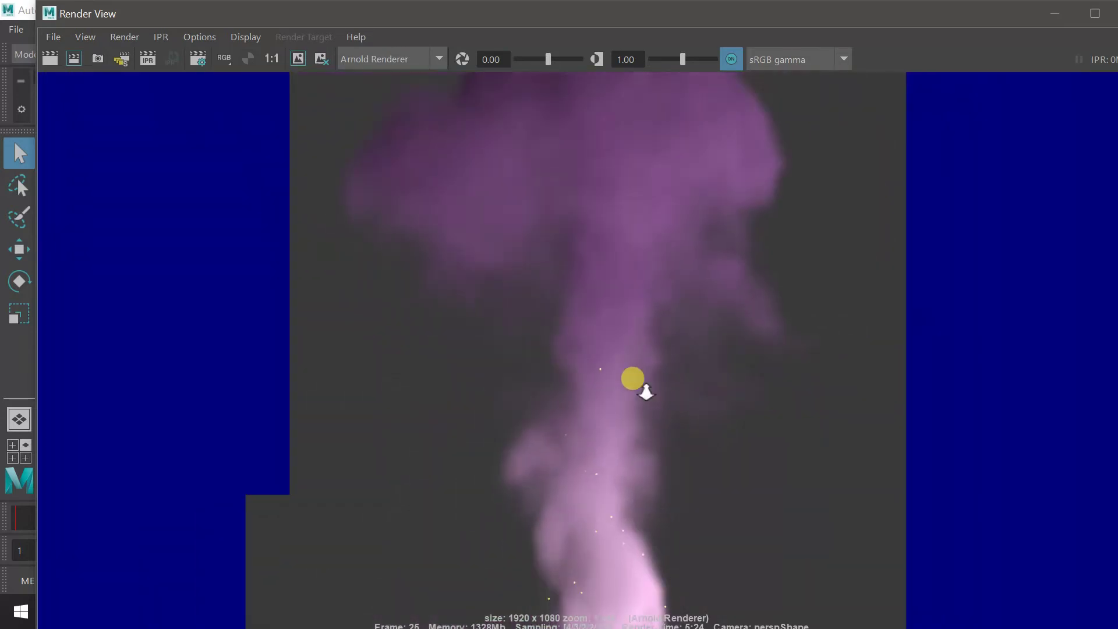
pyautogui.scroll(-4, 645, 390)
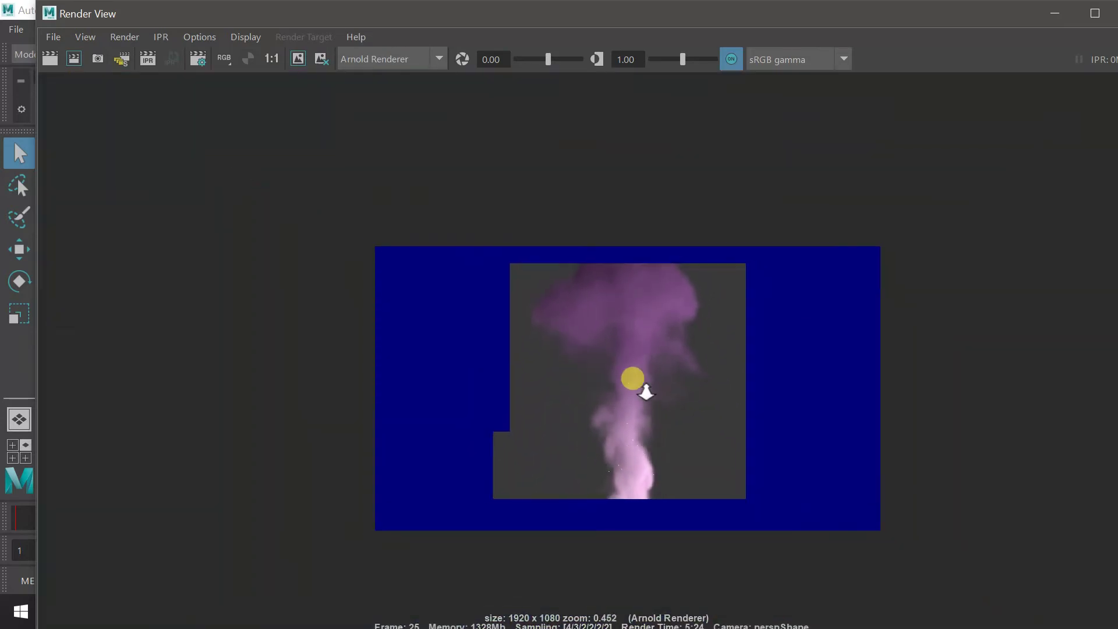
pyautogui.scroll(4, 644, 390)
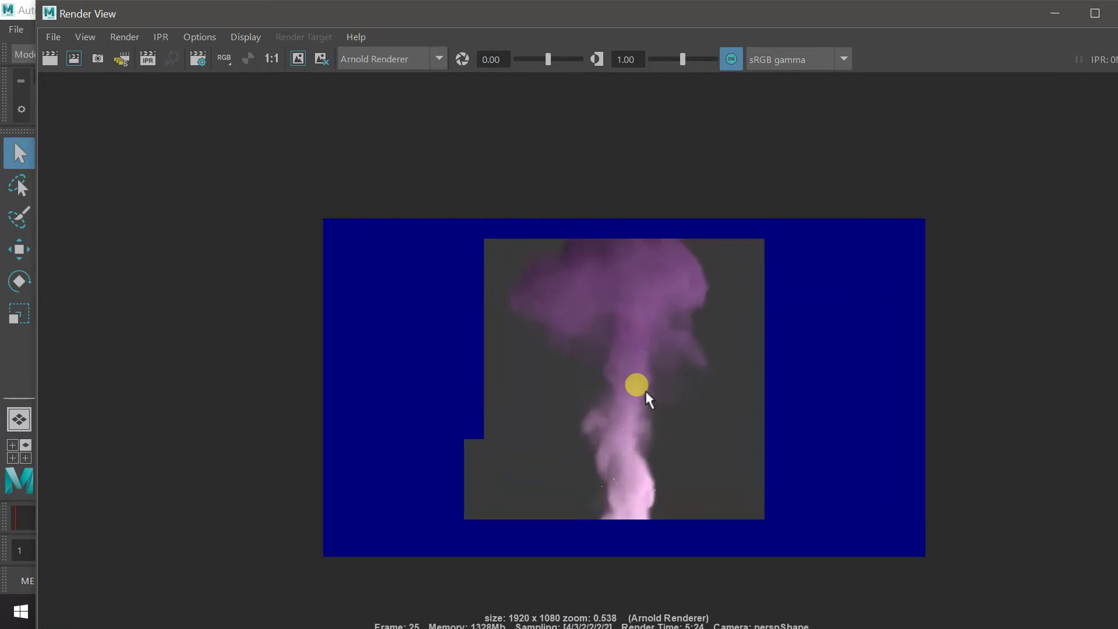
pyautogui.scroll(2, 645, 390)
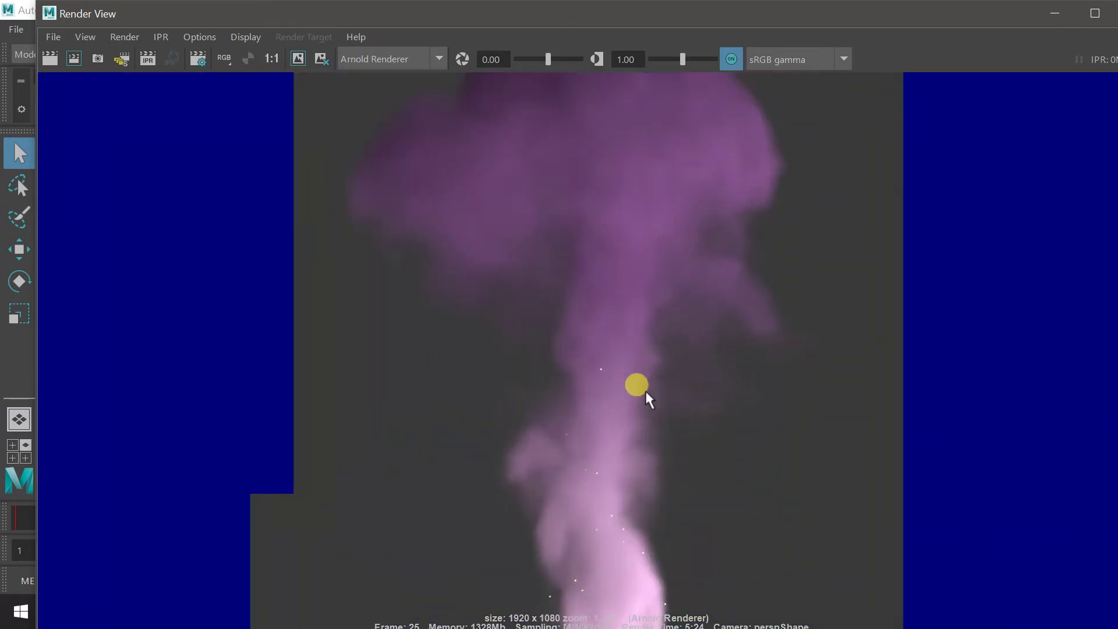
# Step: Start saving the rendered image to the VFX folder on the Desktop, with PNG as the file type
pyautogui.click(53, 36)
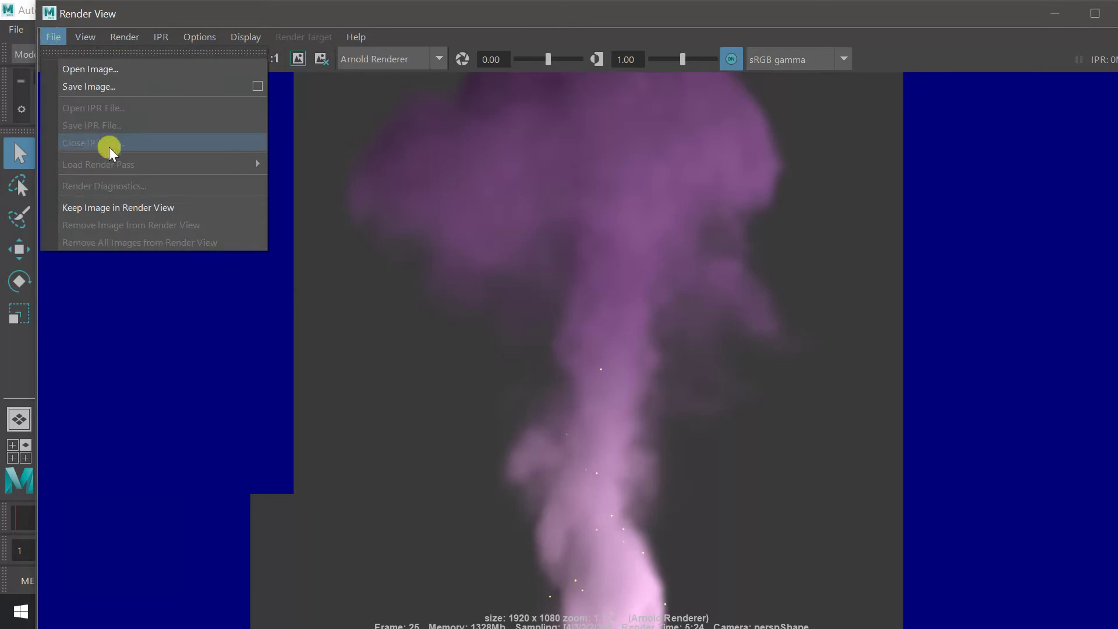
pyautogui.click(114, 82)
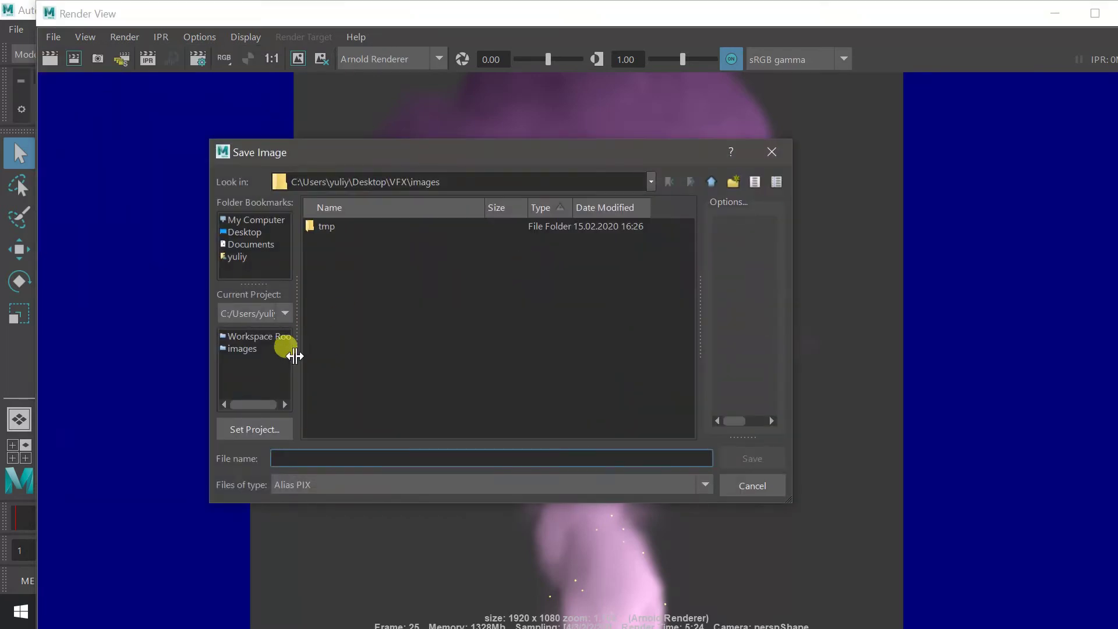
pyautogui.click(250, 233)
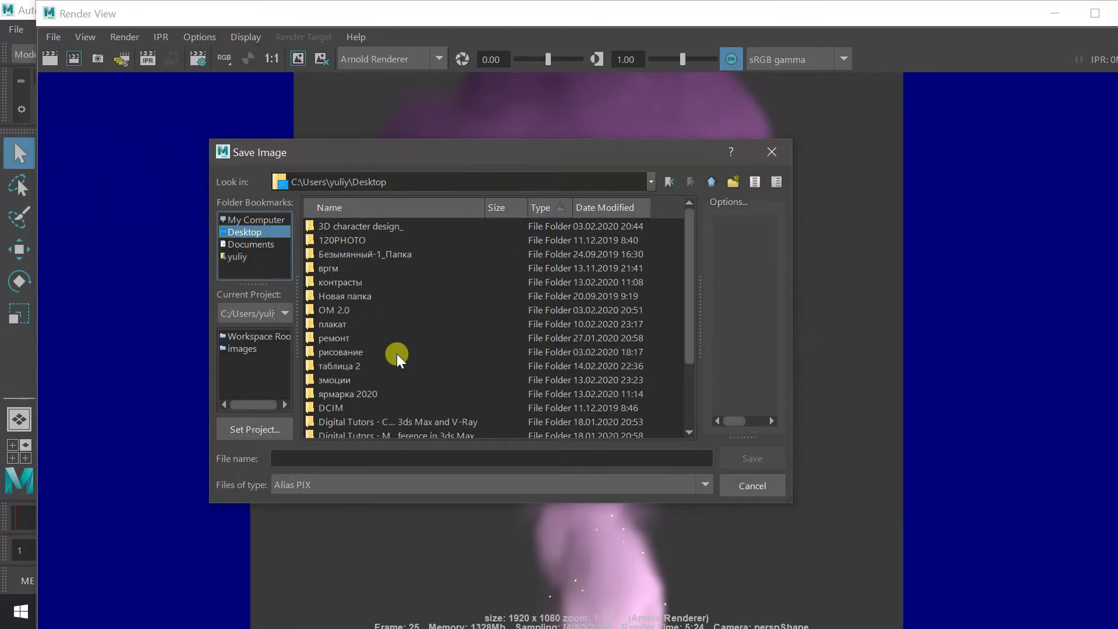
pyautogui.scroll(-3, 351, 344)
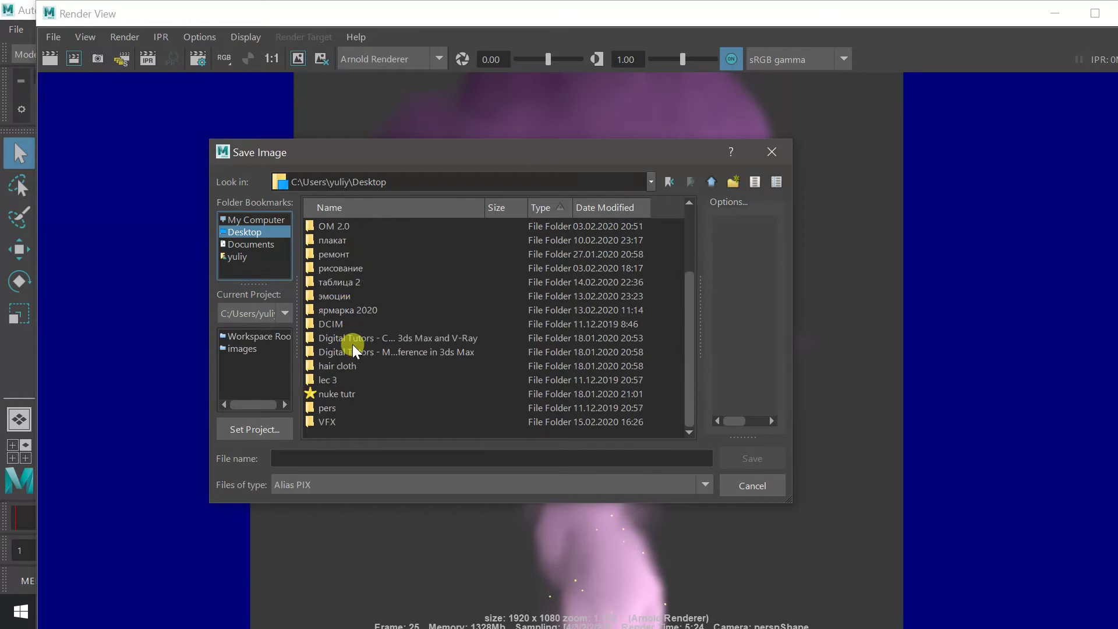
pyautogui.doubleClick(344, 420)
pyautogui.click(361, 483)
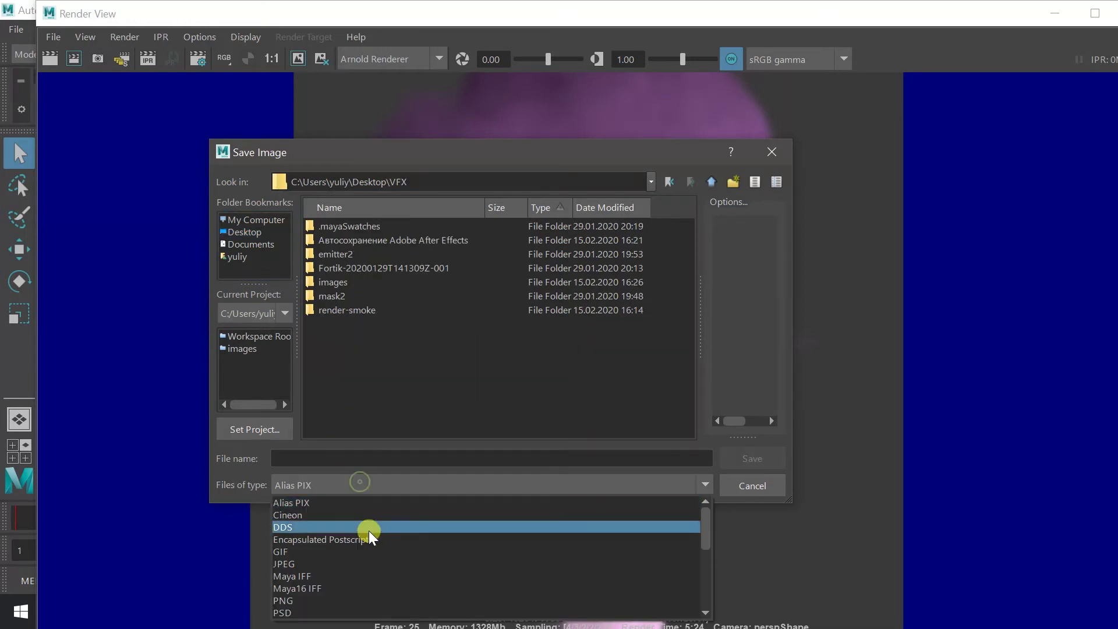
pyautogui.scroll(-1, 379, 589)
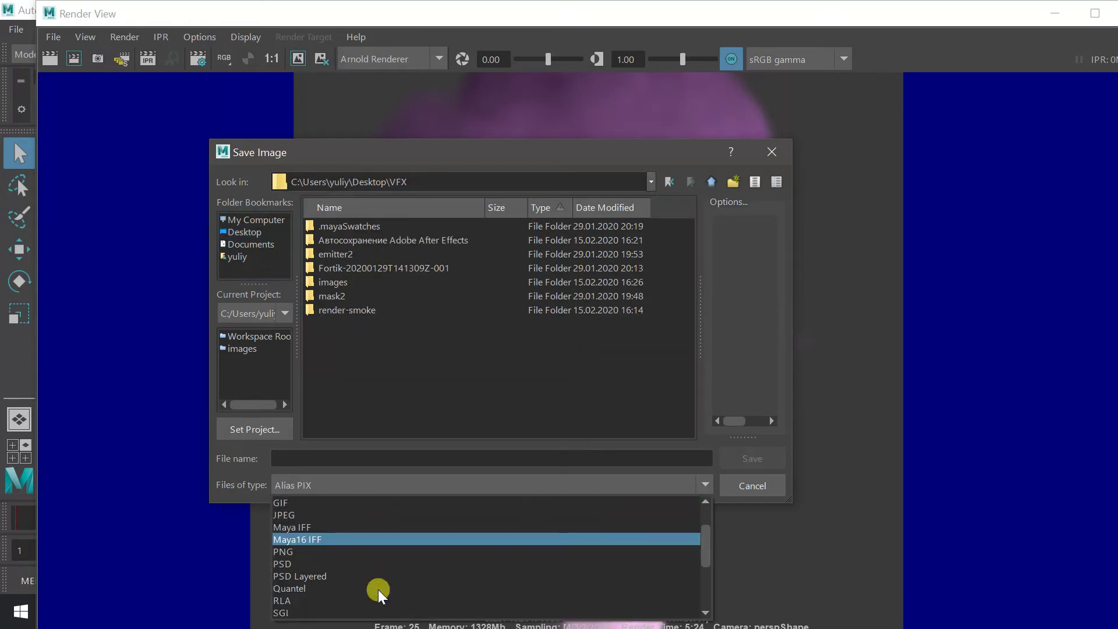
pyautogui.click(349, 552)
# Step: Name the image high_quality and save it
pyautogui.click(411, 458)
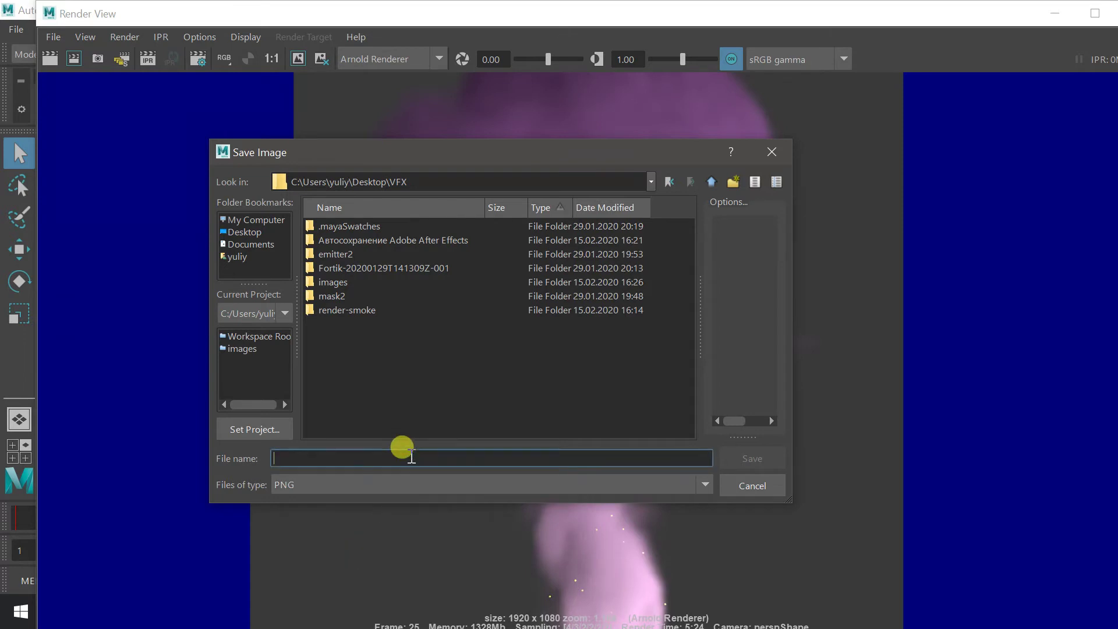
pyautogui.write('high')
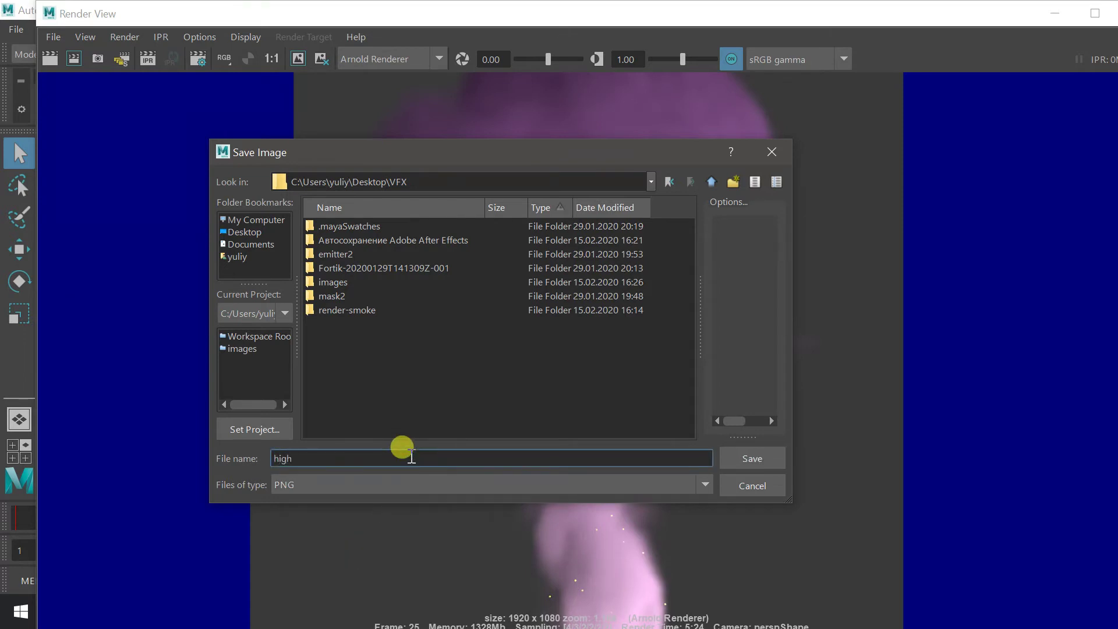
pyautogui.write('_qua')
pyautogui.press('BackSpace')
pyautogui.press('BackSpace')
pyautogui.write('uality')
pyautogui.press('Return')
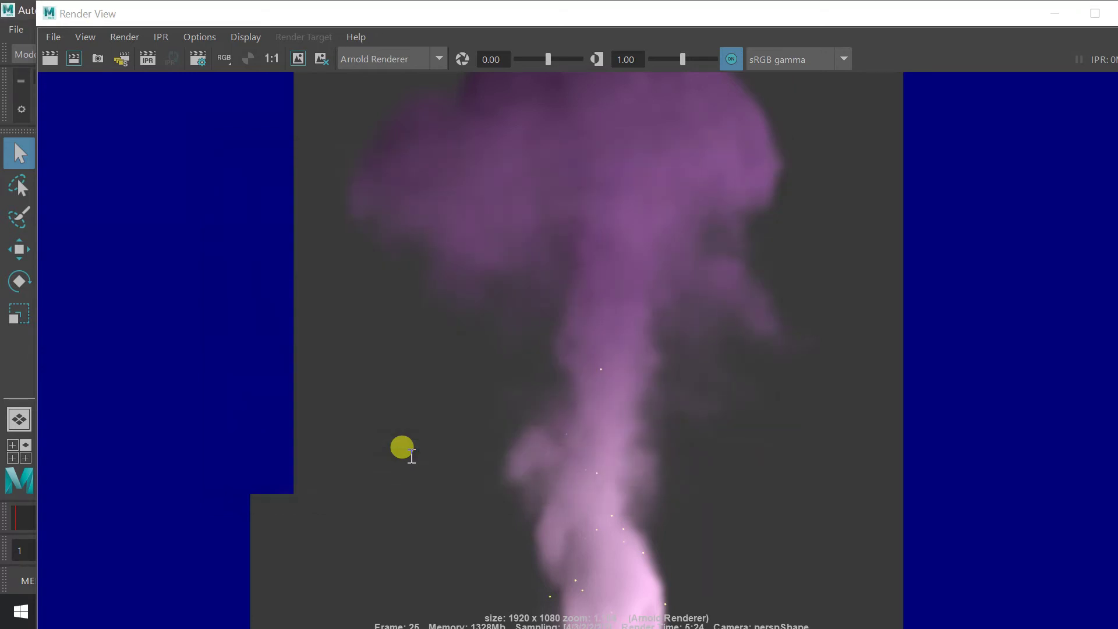
# Step: Close the rendered image's window, clear the selection in the scene, and view the smoke from another angle
pyautogui.doubleClick(943, 14)
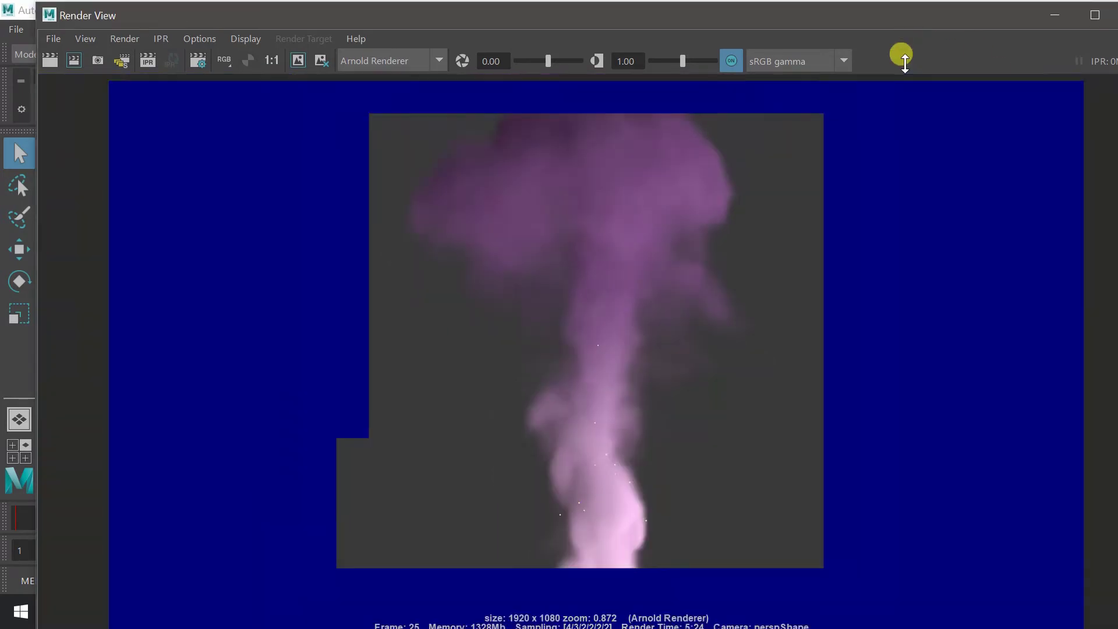
pyautogui.moveTo(905, 61); pyautogui.dragTo(1006, 119)
pyautogui.moveTo(982, 75); pyautogui.dragTo(980, 82)
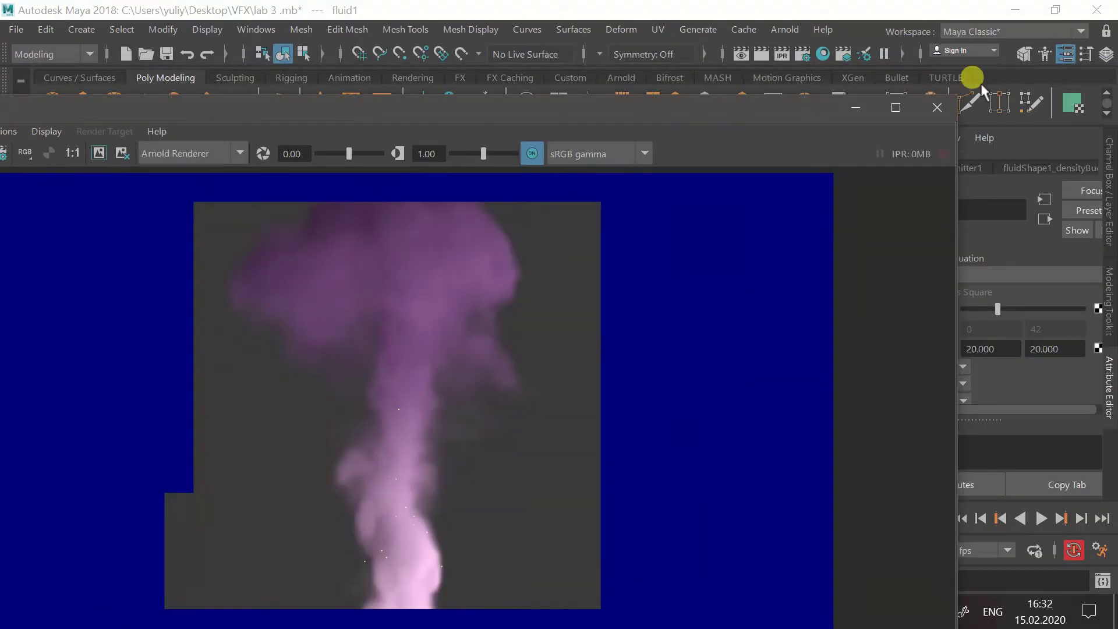
pyautogui.click(939, 107)
pyautogui.click(695, 326)
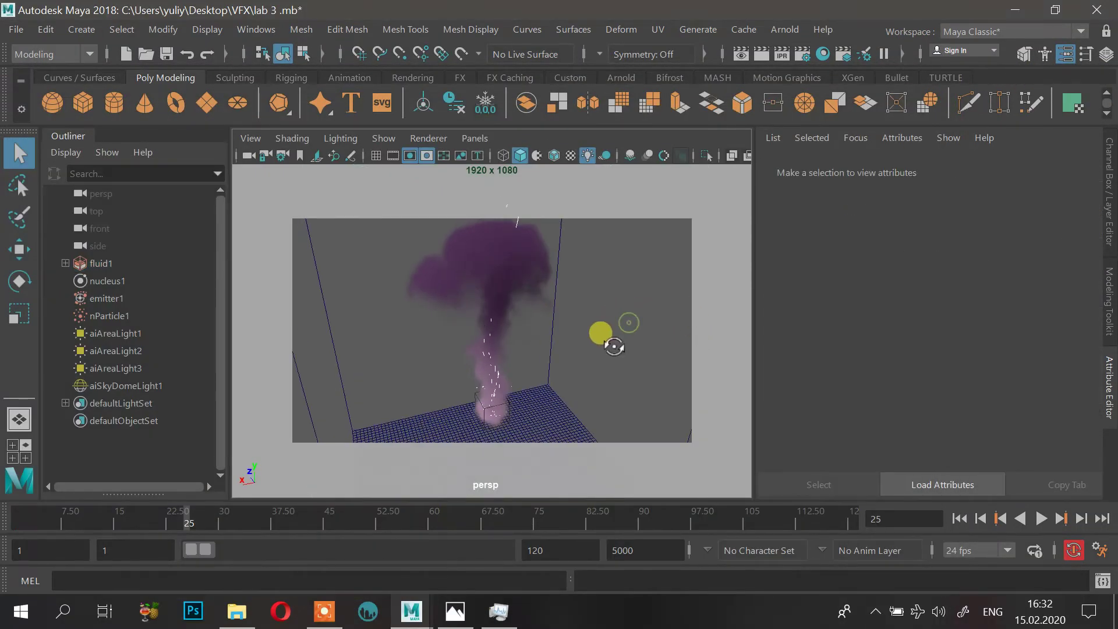
pyautogui.keyDown('alt'); pyautogui.moveTo(613, 347); pyautogui.dragTo(443, 349); pyautogui.keyUp('alt')
# Step: Play the simulation briefly, stop it, return to the first frame, and save the lab 3 scene
pyautogui.hotkey('ctrl', 's')
pyautogui.click(1041, 518)
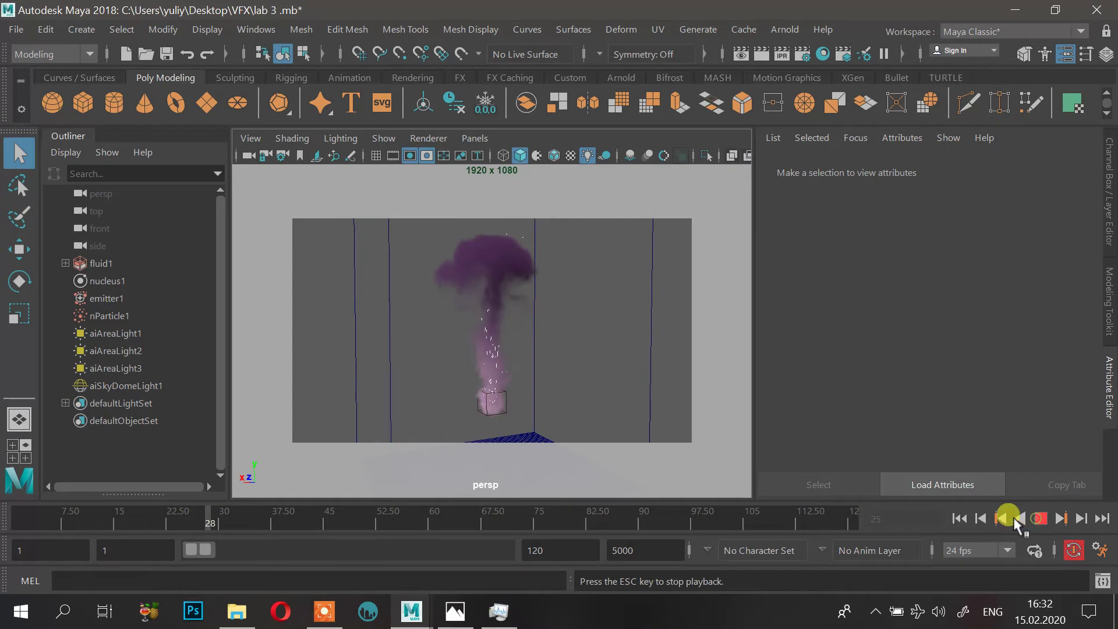
pyautogui.click(1016, 520)
pyautogui.click(960, 518)
pyautogui.click(402, 233)
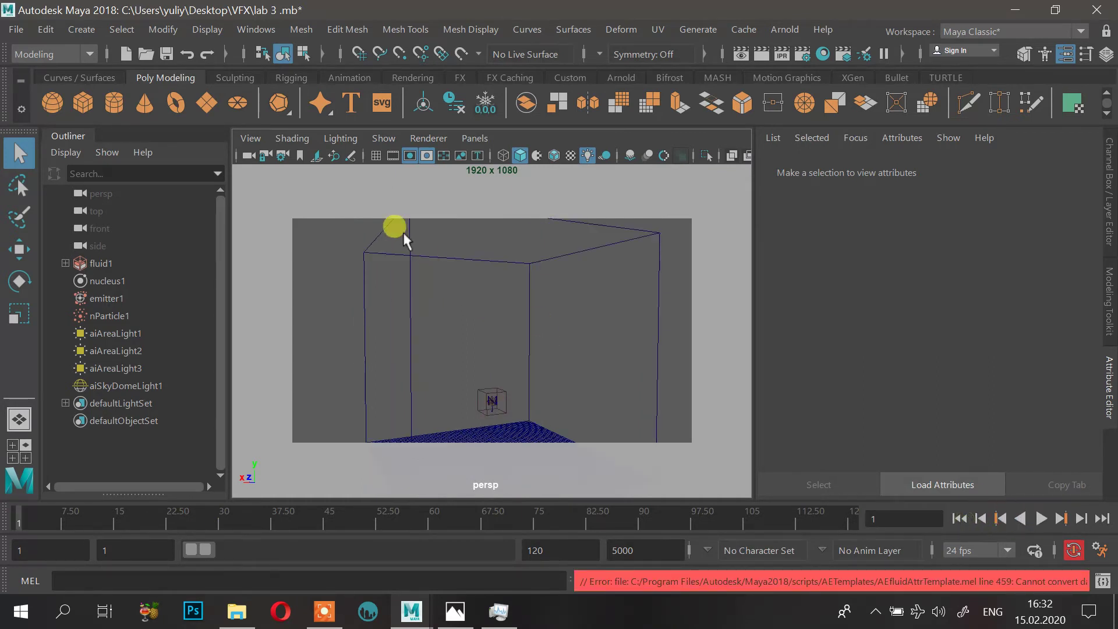
pyautogui.click(167, 54)
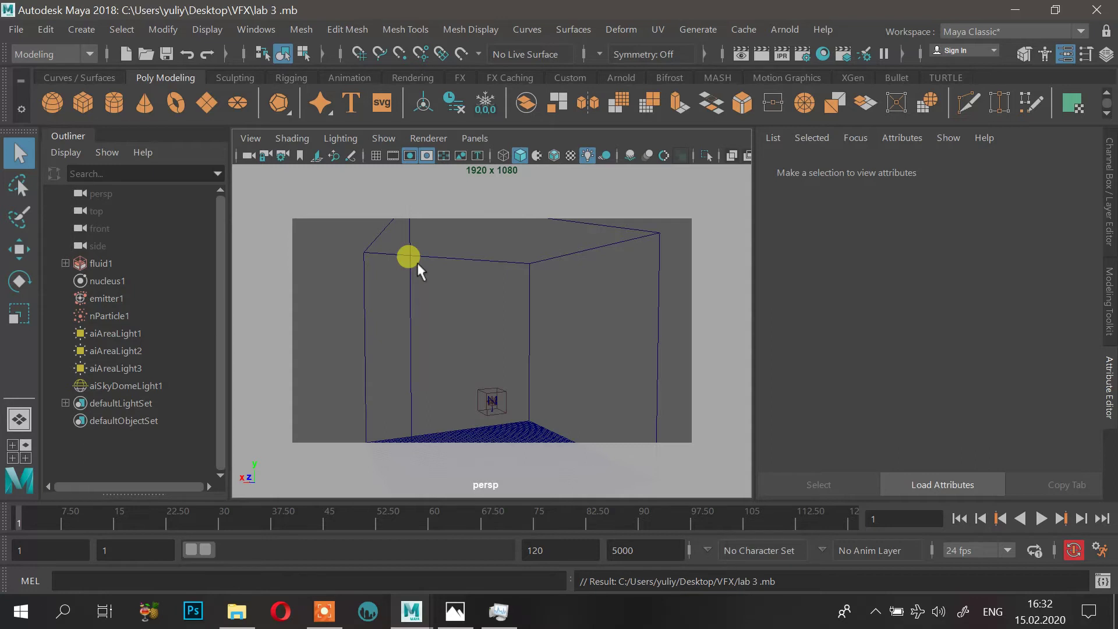
# Step: Start a new empty scene, saving the changes to lab 3
pyautogui.keyDown('alt'); pyautogui.moveTo(412, 234); pyautogui.dragTo(402, 278); pyautogui.keyUp('alt')
pyautogui.click(16, 29)
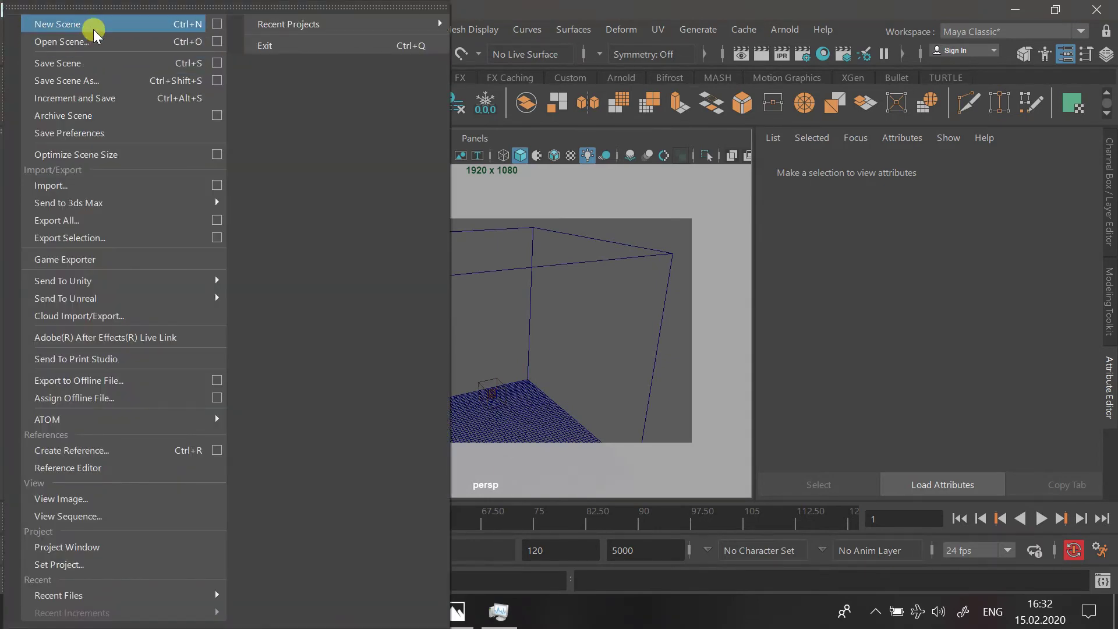
pyautogui.click(50, 20)
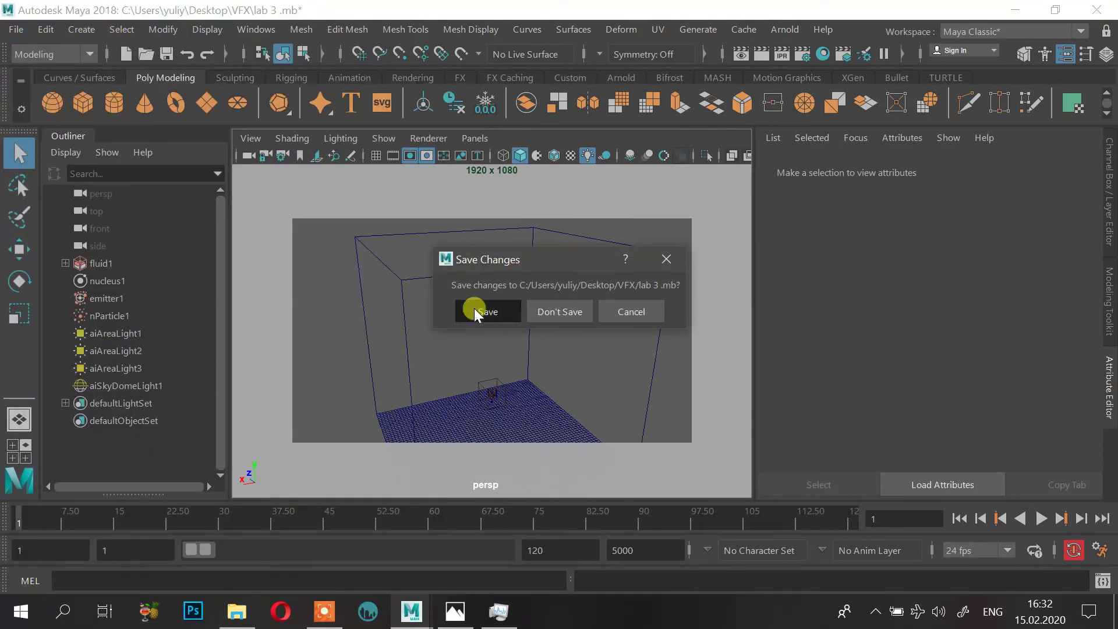
pyautogui.click(474, 308)
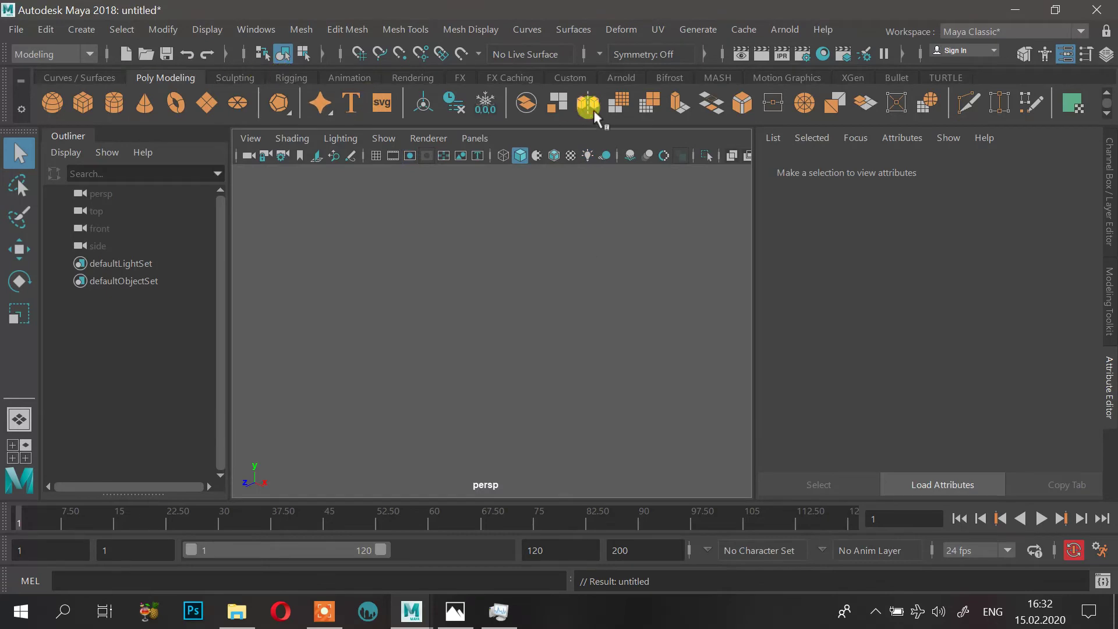
# Step: Switch to the FX menu set and create a 3D fluid container
pyautogui.click(94, 77)
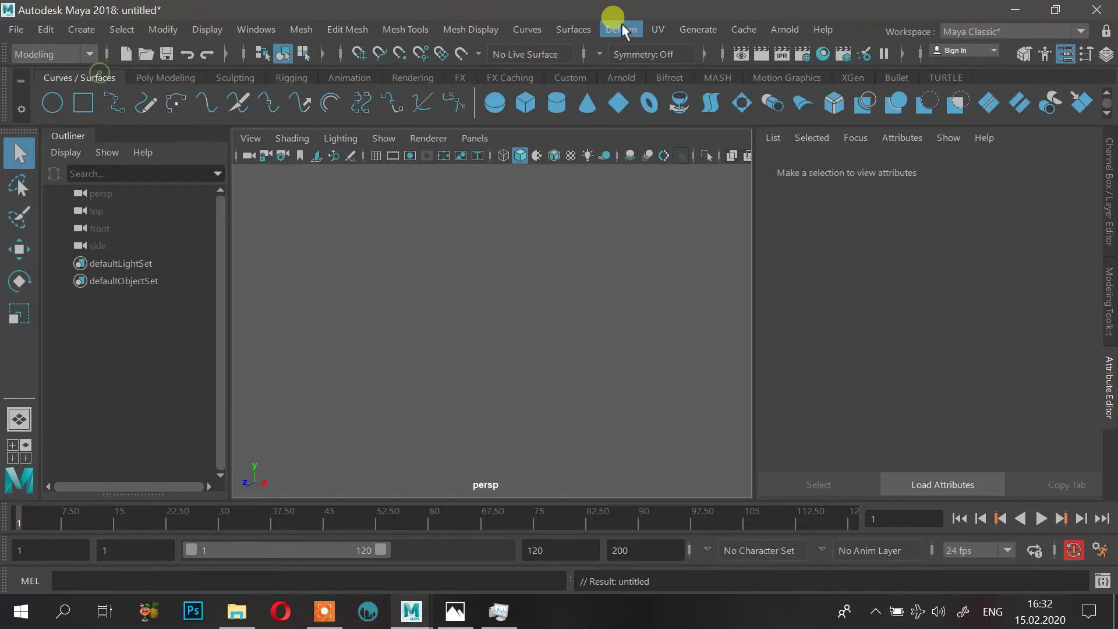
pyautogui.click(663, 30)
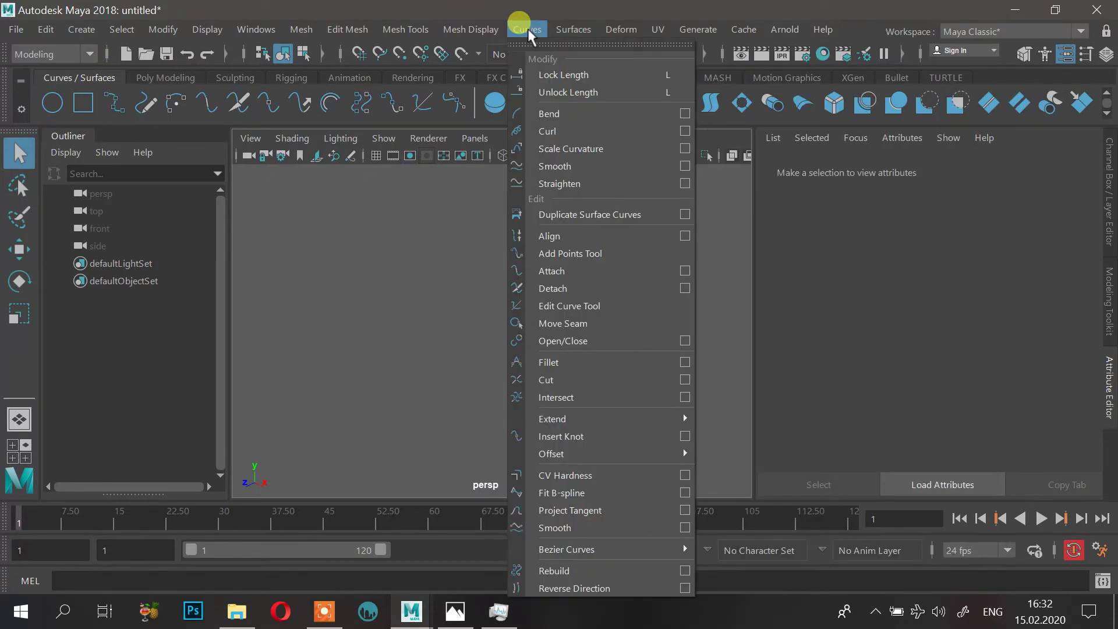
pyautogui.click(76, 54)
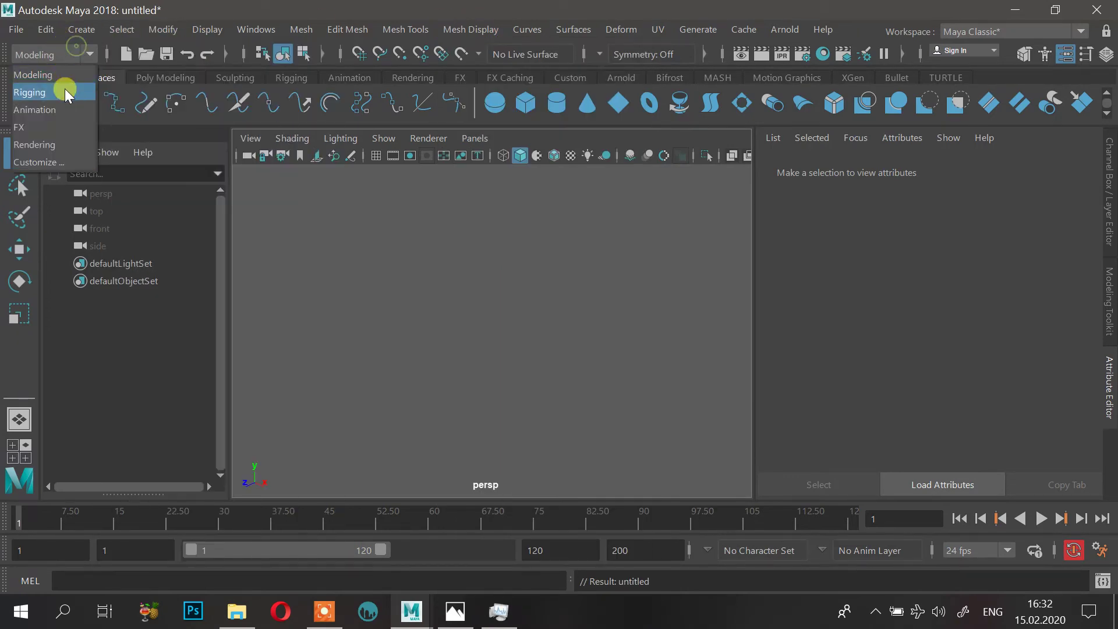
pyautogui.click(62, 128)
pyautogui.click(354, 29)
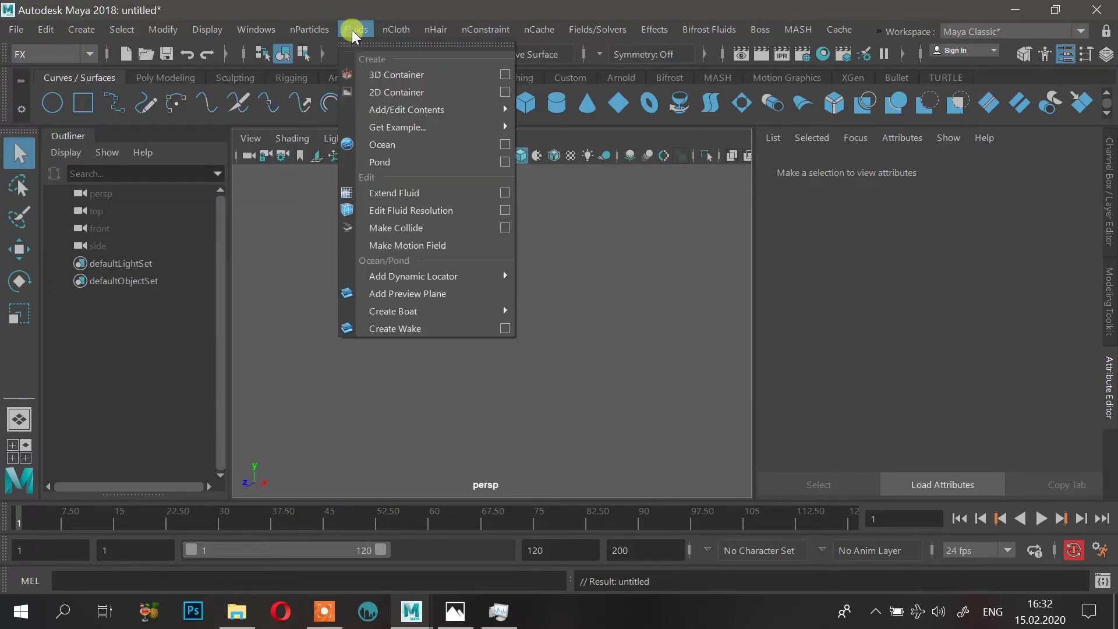
pyautogui.click(437, 74)
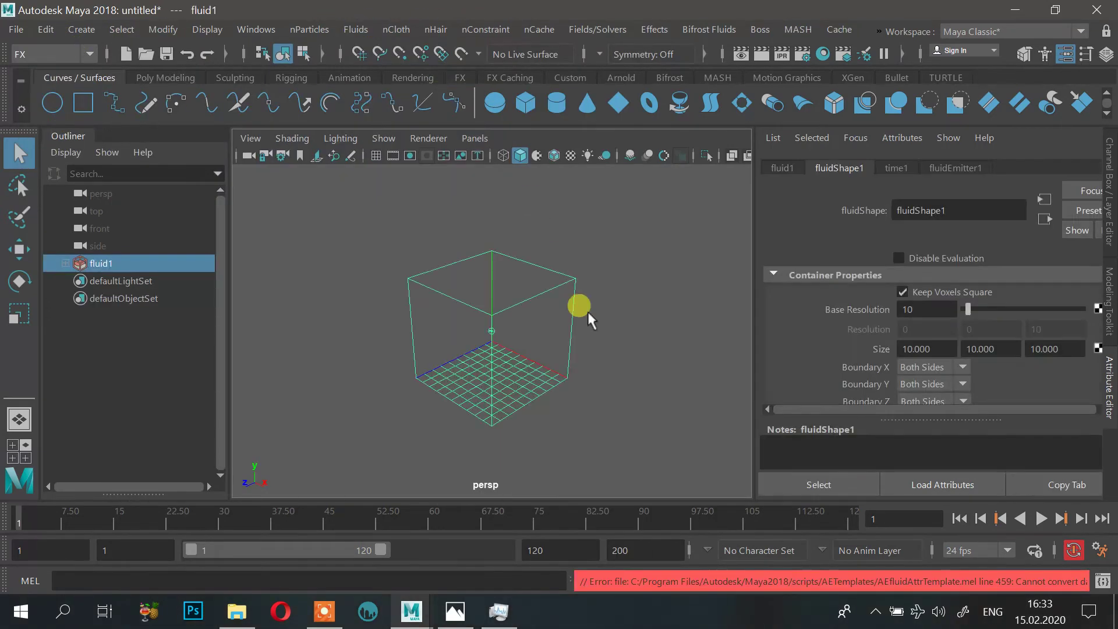
# Step: Set the base resolution of the new fluid container to 30
pyautogui.keyDown('alt'); pyautogui.moveTo(579, 305); pyautogui.dragTo(789, 305); pyautogui.keyUp('alt')
pyautogui.click(974, 294)
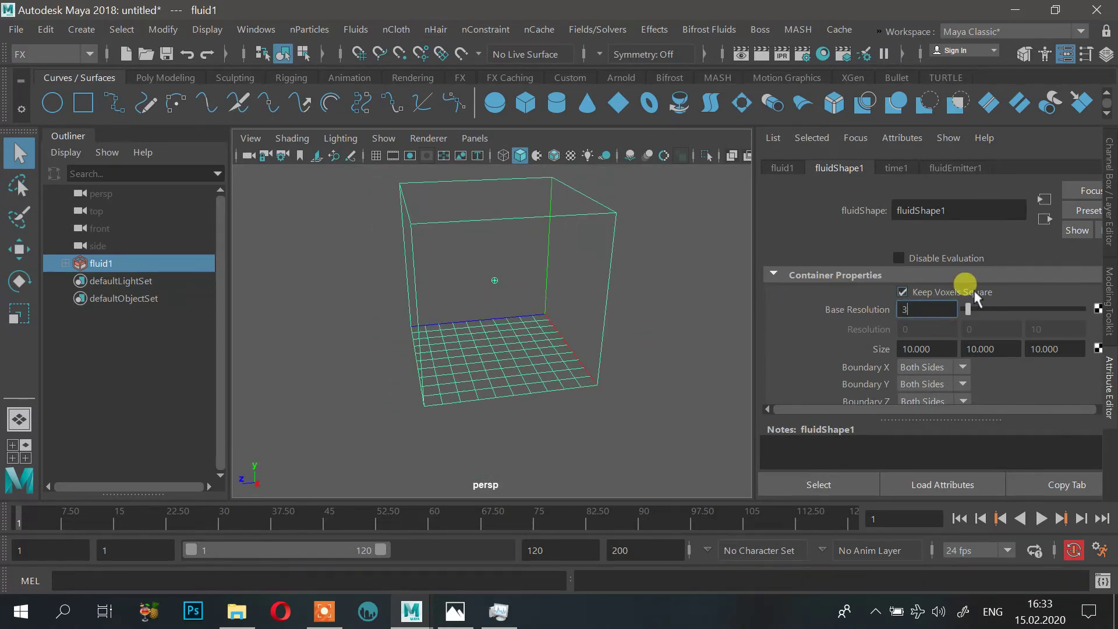
pyautogui.click(930, 366)
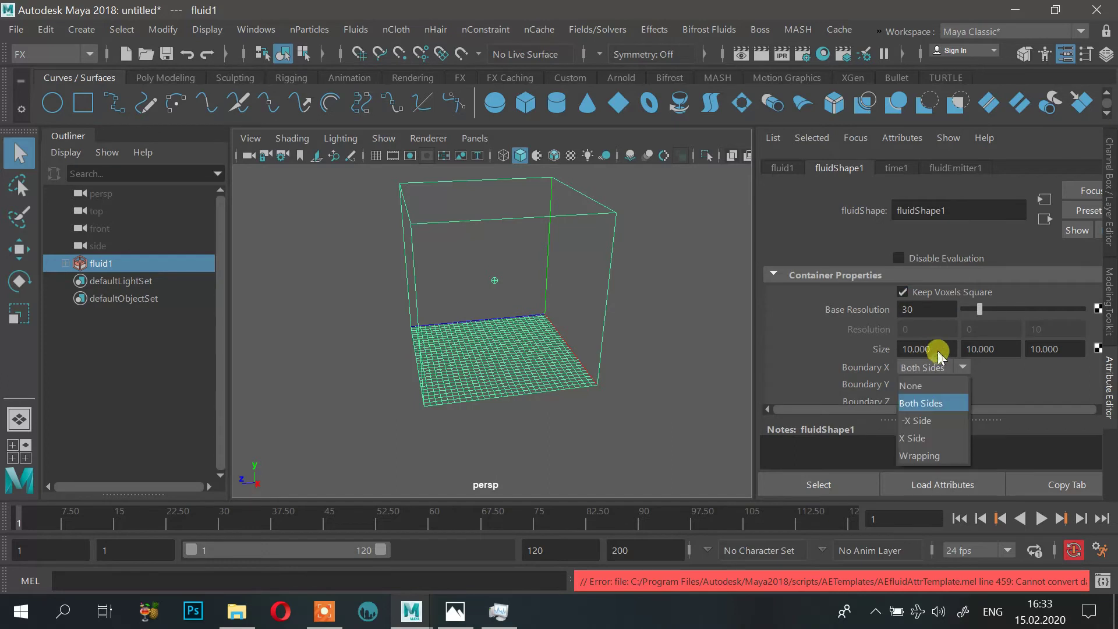
# Step: Set the fluid container's X and Y sizes to 20 and clear its Z size for a new value
pyautogui.click(922, 349)
pyautogui.press('BackSpace')
pyautogui.press('BackSpace')
pyautogui.press('BackSpace')
pyautogui.press('BackSpace')
pyautogui.press('BackSpace')
pyautogui.press('BackSpace')
pyautogui.write('20')
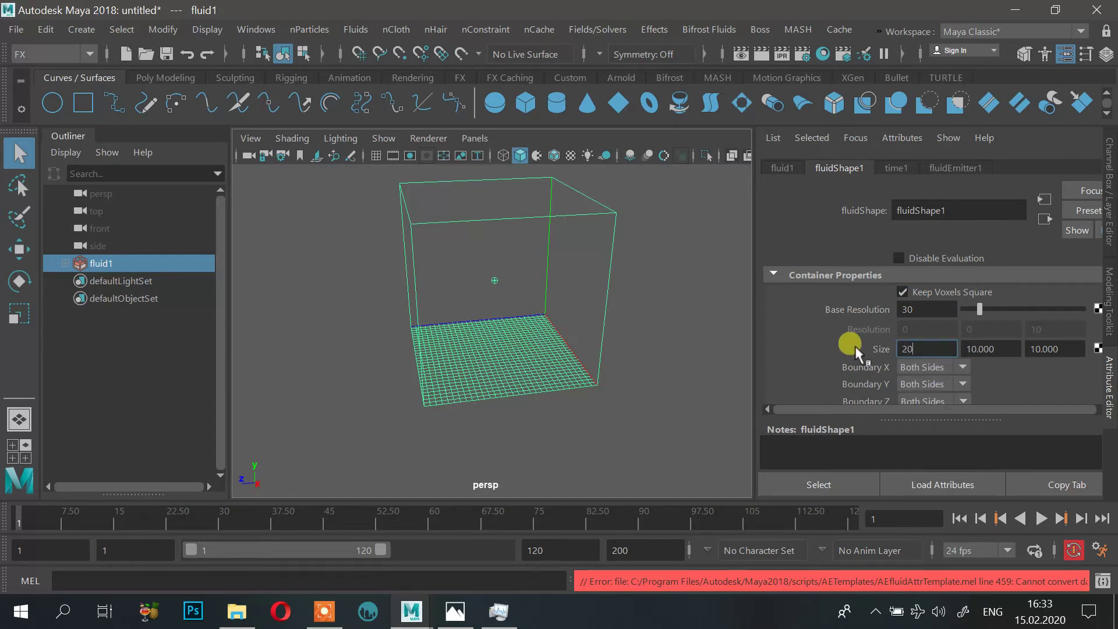
pyautogui.press('Tab')
pyautogui.write('20')
pyautogui.press('Tab')
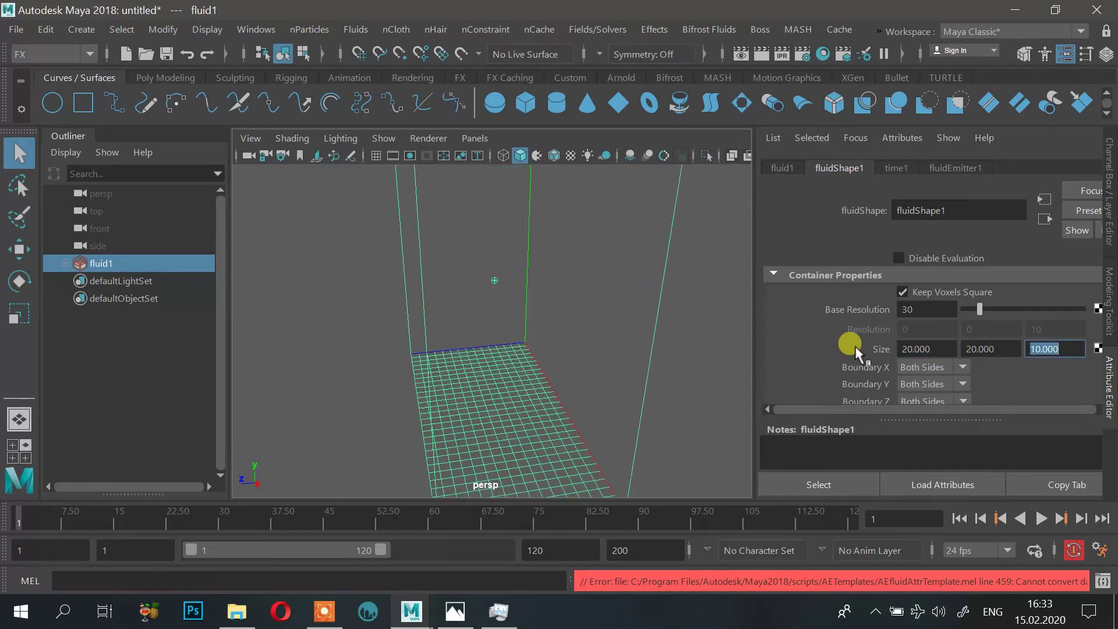
pyautogui.write('30')
pyautogui.press('BackSpace')
pyautogui.press('BackSpace')
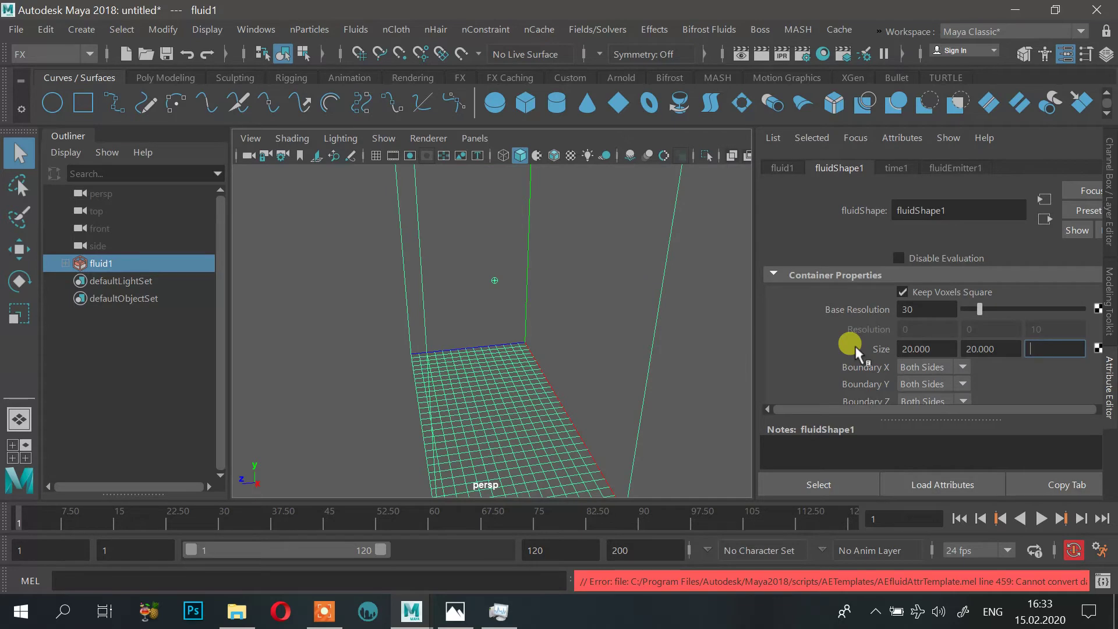